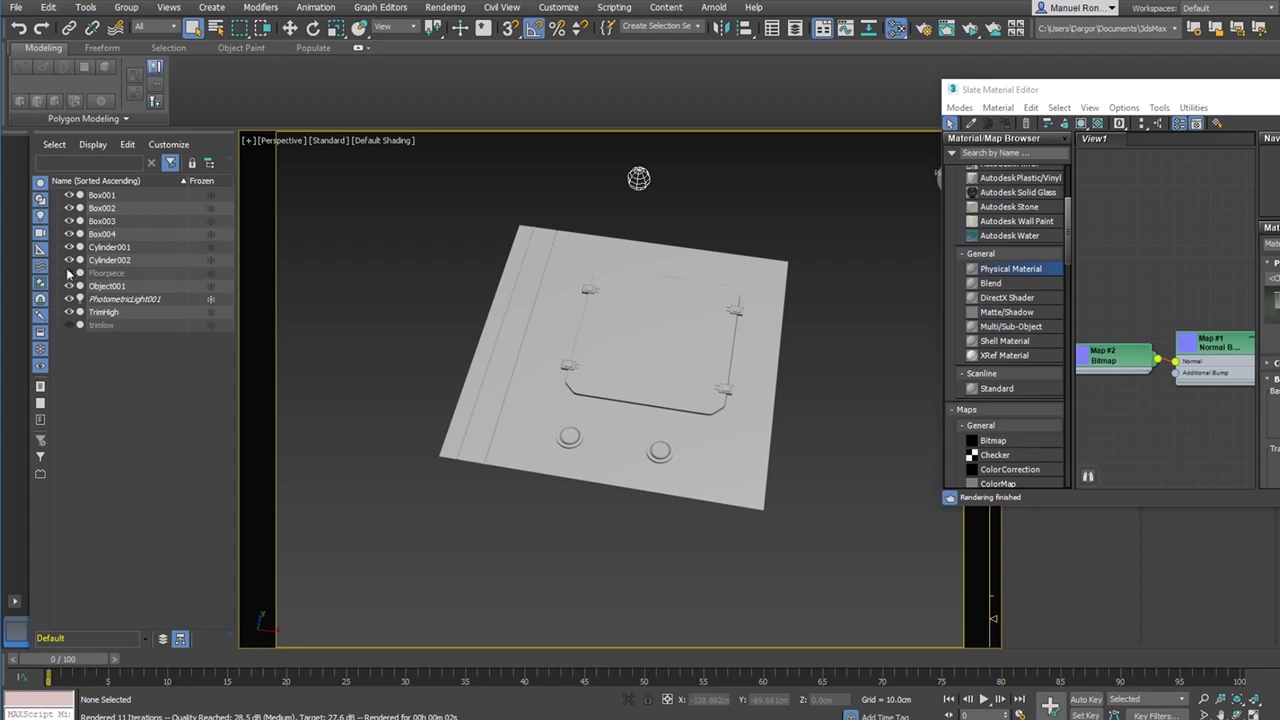
- Show the Floorpiece object, hide TrimHigh, and isolate Floorpiece in the viewport
click(69, 273)
click(69, 312)
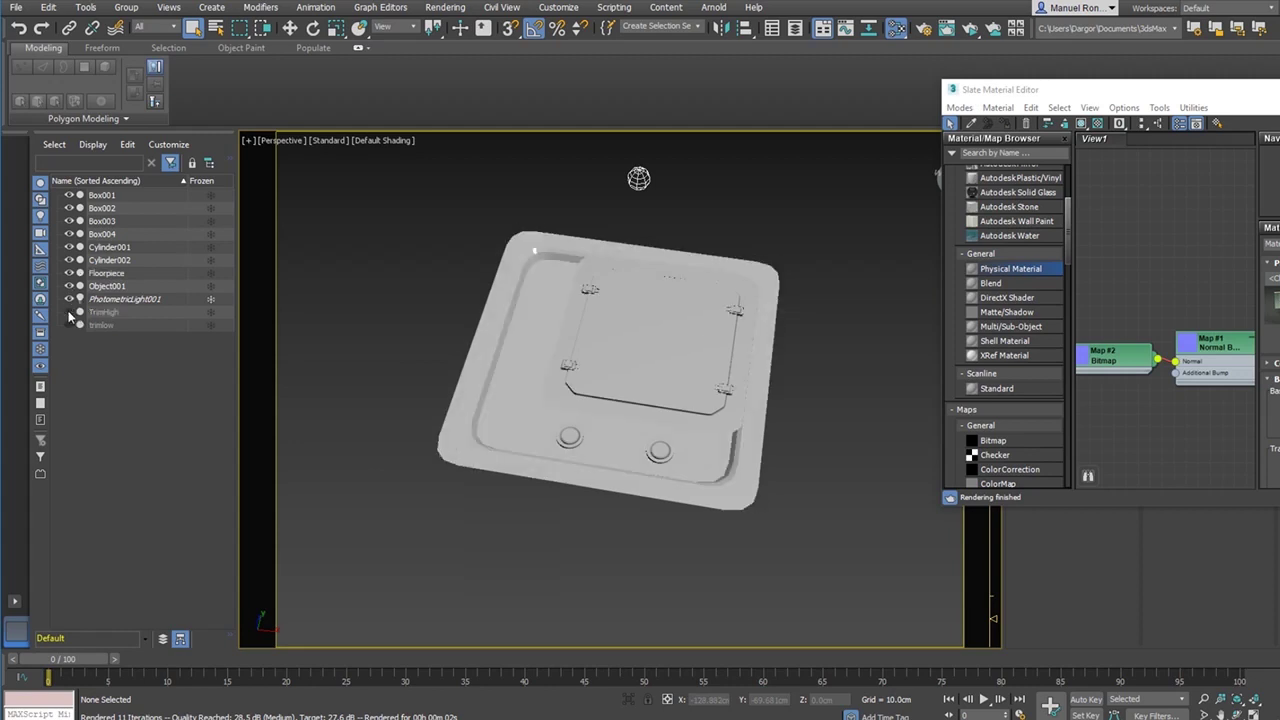
click(115, 273)
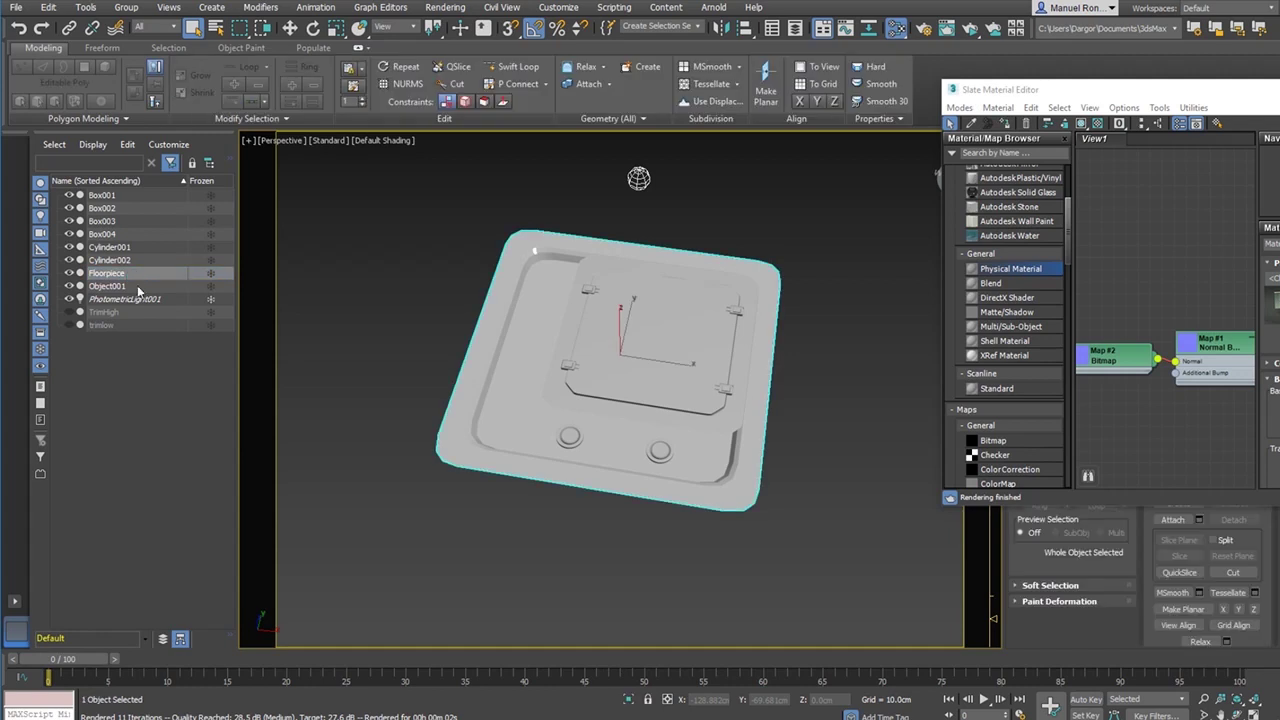
click(627, 698)
click(883, 478)
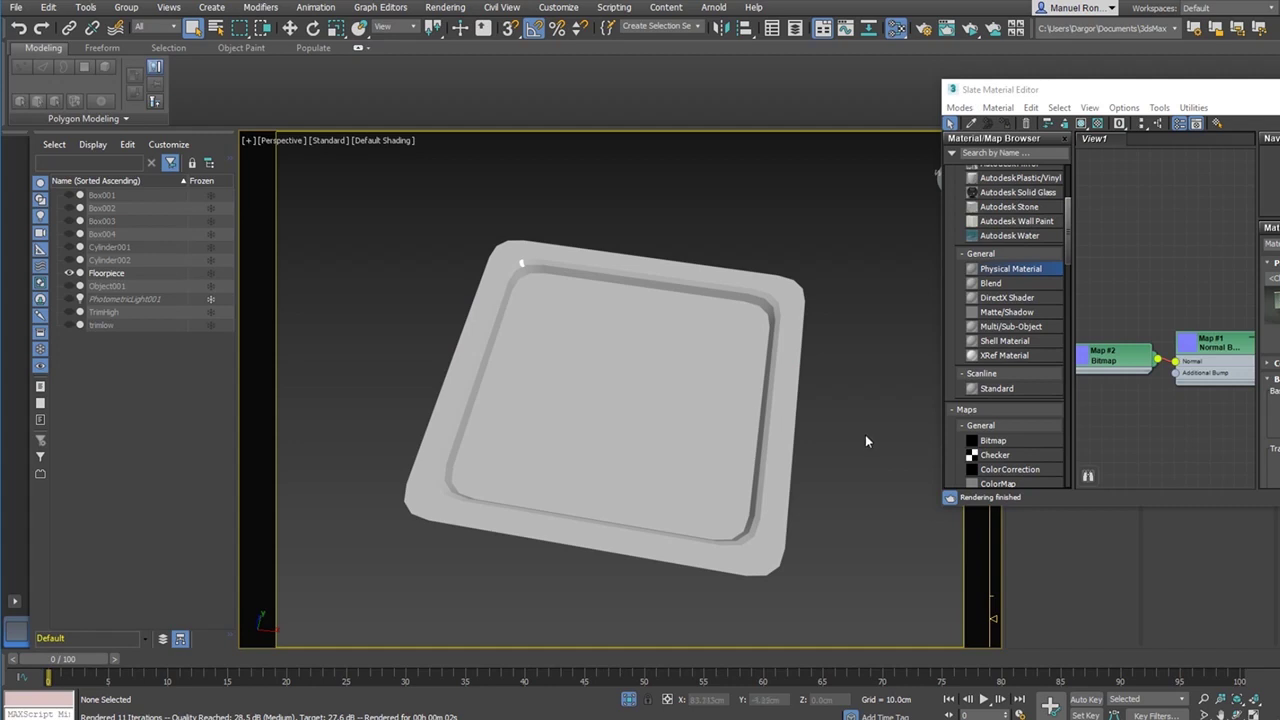
- Select the isolated Floorpiece and display its edged faces in the viewport
middle_drag(450, 443, 487, 463)
click(573, 402)
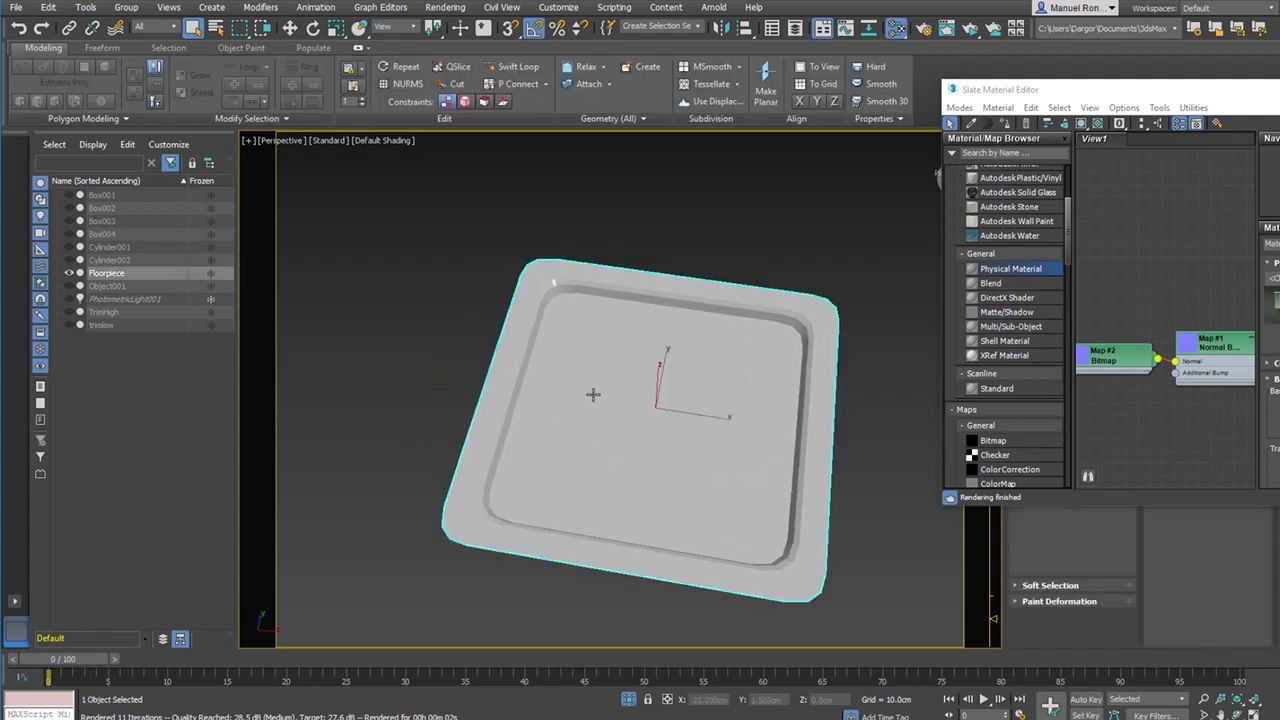
middle_drag(820, 480, 767, 440)
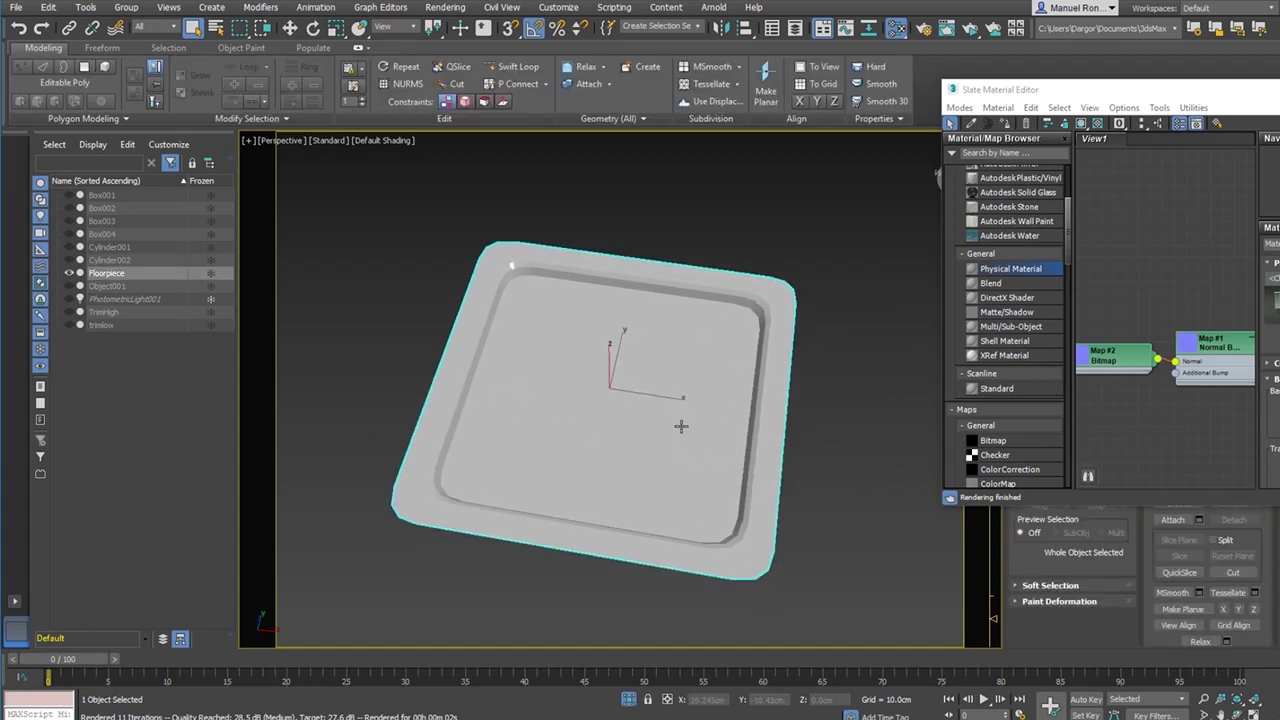
key(F4)
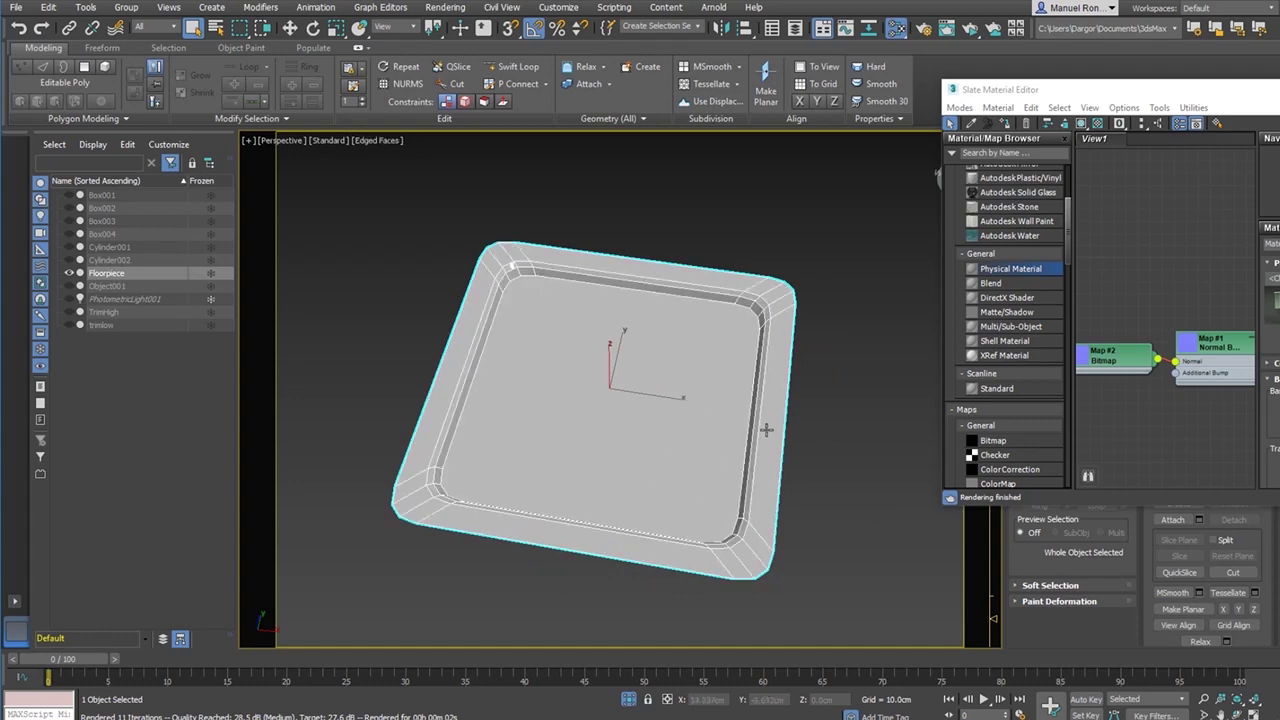
- Close the Slate Material Editor and add Swift Loop edges across one rounded corner of Floorpiece
alt+middle_drag(766, 430, 590, 332)
scroll(590, 380, up, 5)
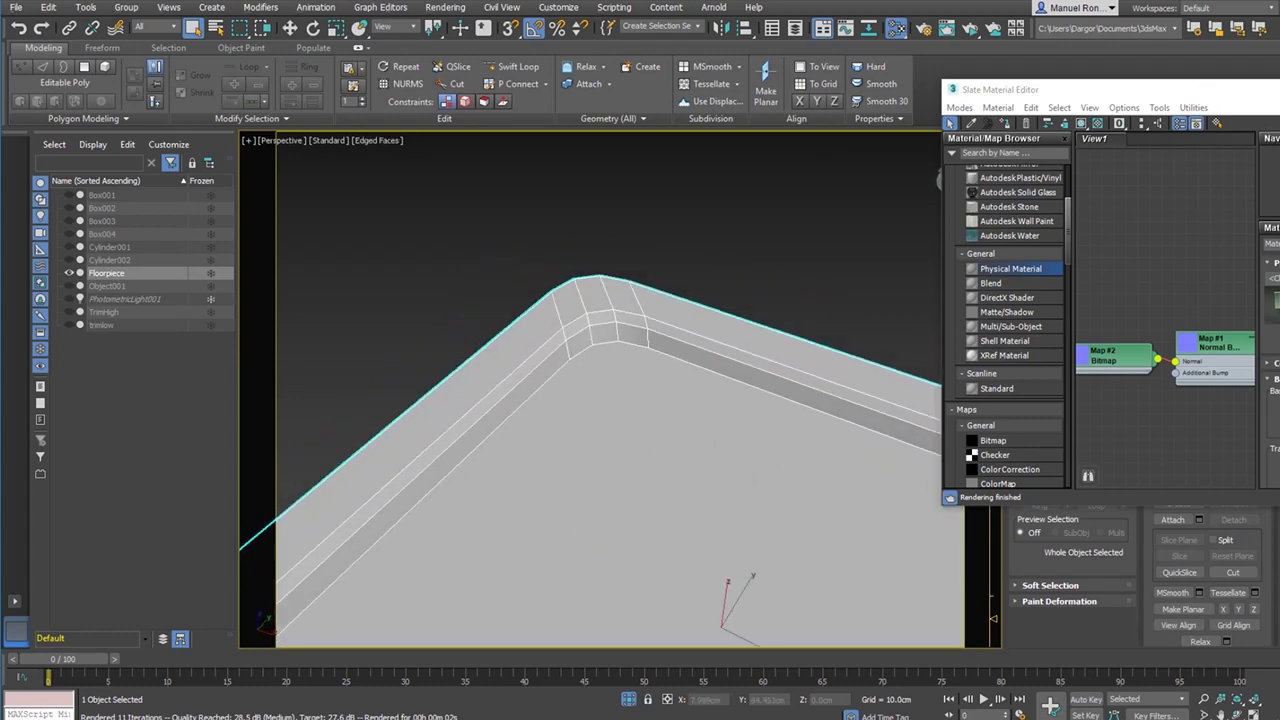
key(m)
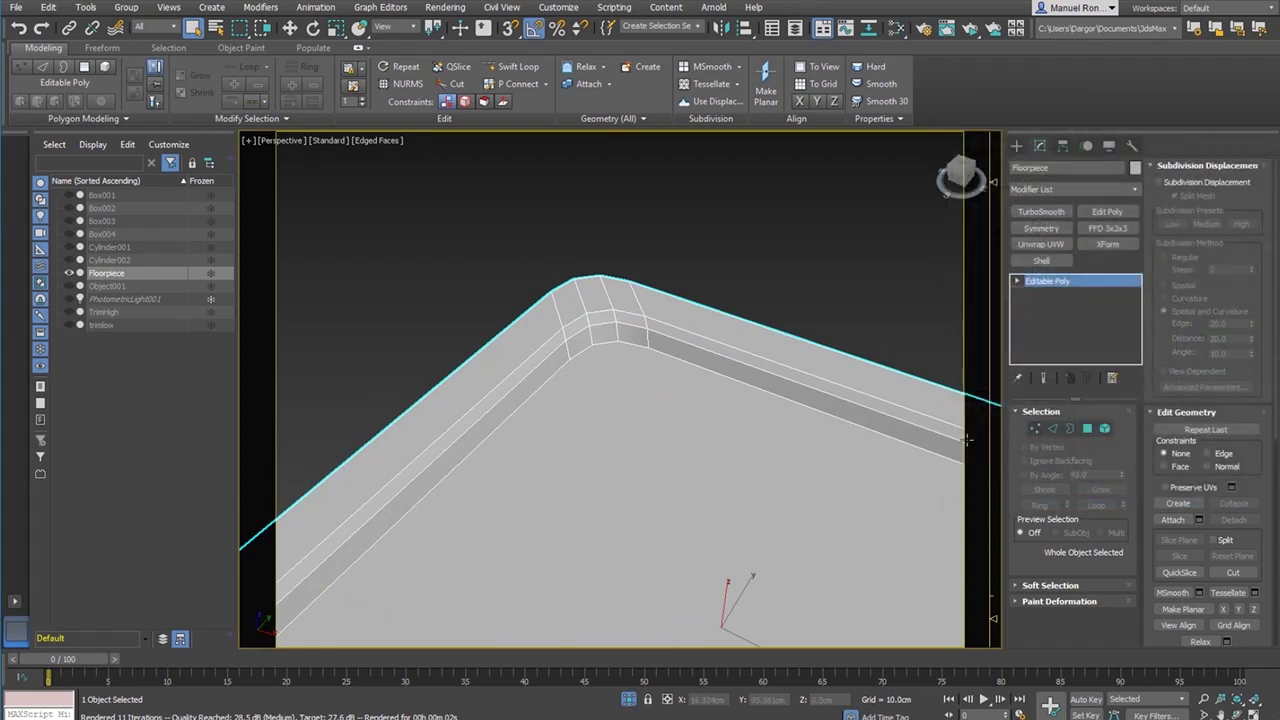
click(515, 66)
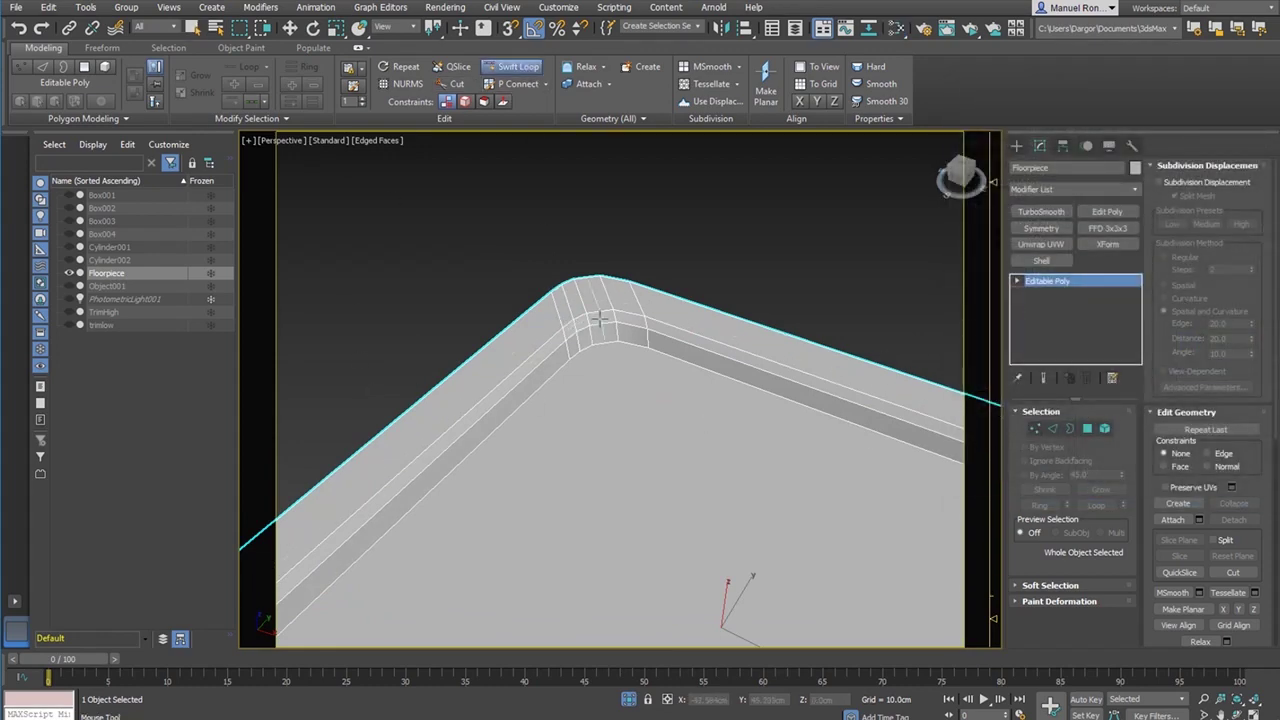
middle_drag(628, 385, 585, 365)
- Add Swift Loop edges between the existing segments of the second Floorpiece corner, undoing a misplaced loop
scroll(677, 311, down, 5)
scroll(560, 300, up, 5)
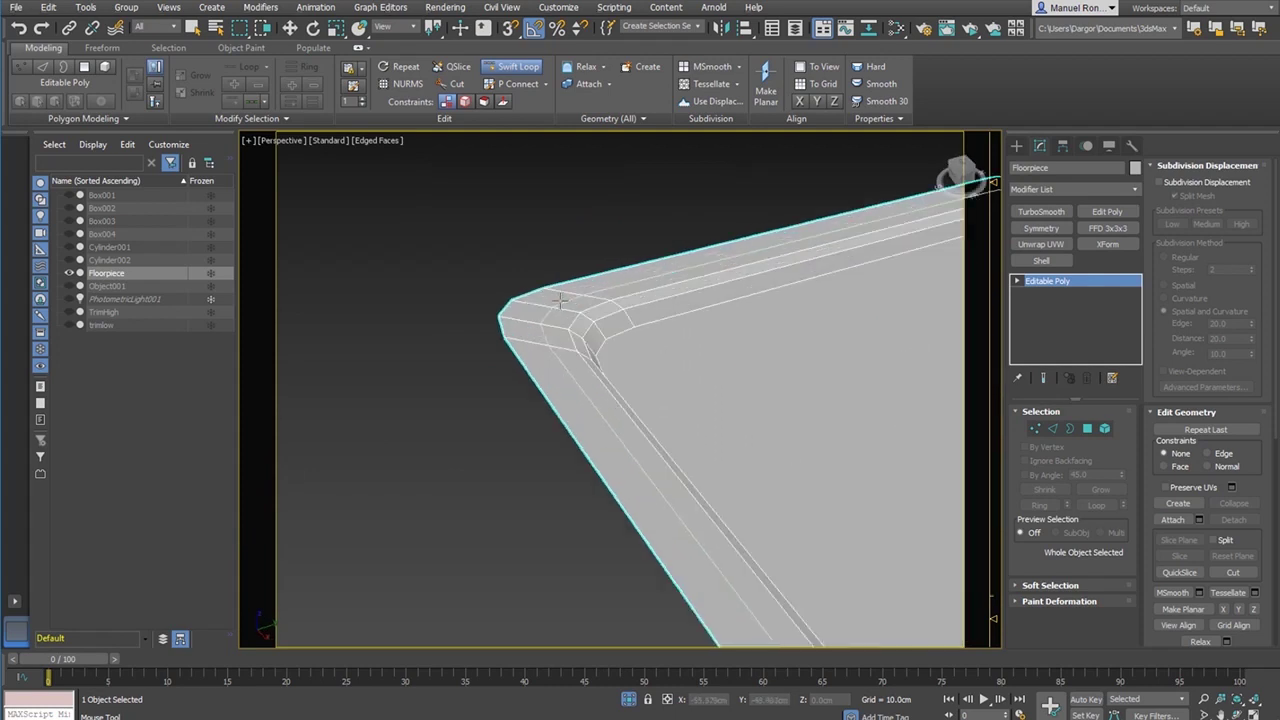
scroll(581, 310, up, 4)
shift+click(602, 303)
shift+click(568, 332)
key(ctrl+z)
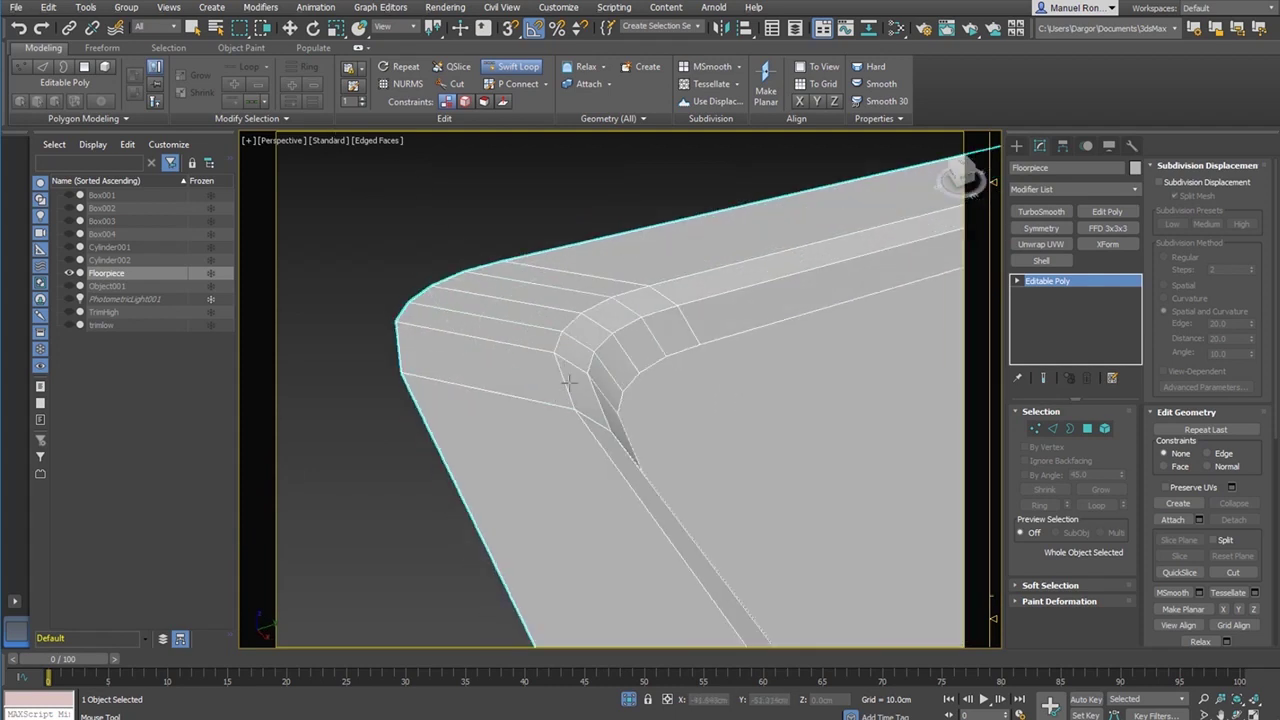
shift+click(566, 382)
- Add Swift Loop edges across the third rounded corner of Floorpiece
scroll(570, 386, down, 8)
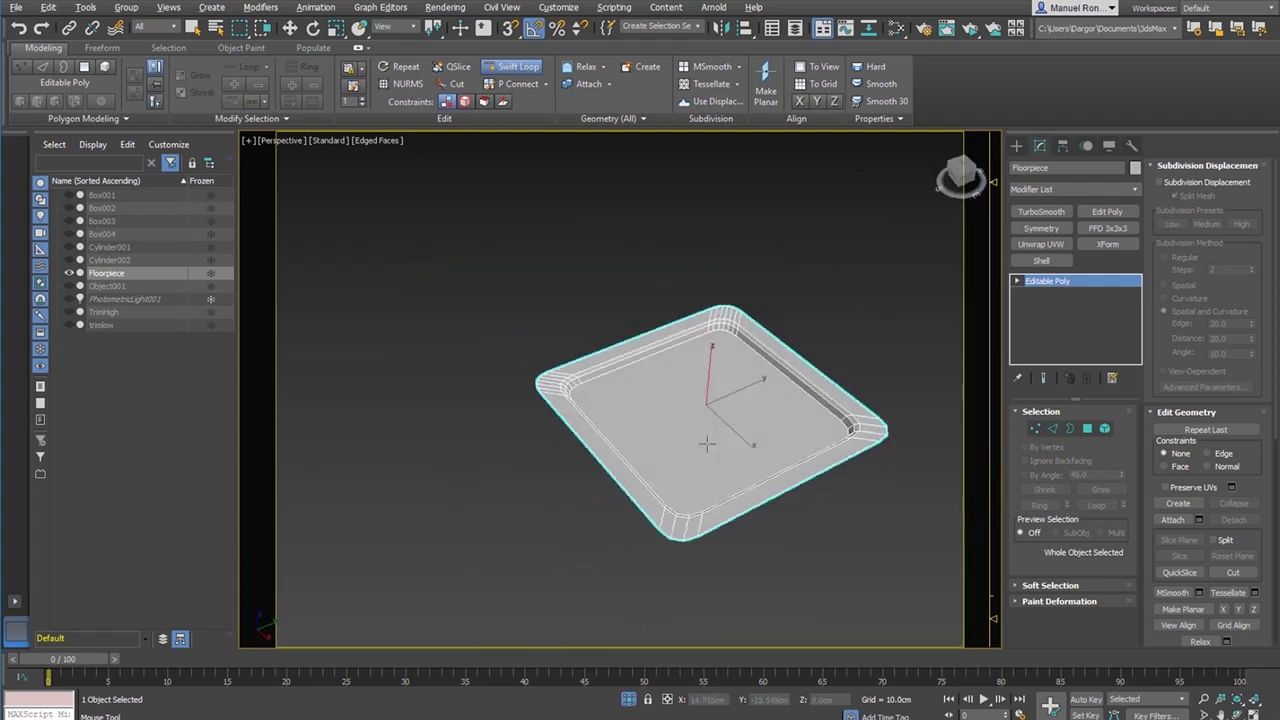
alt+middle_drag(706, 443, 800, 452)
middle_drag(800, 452, 774, 440)
scroll(774, 440, up, 5)
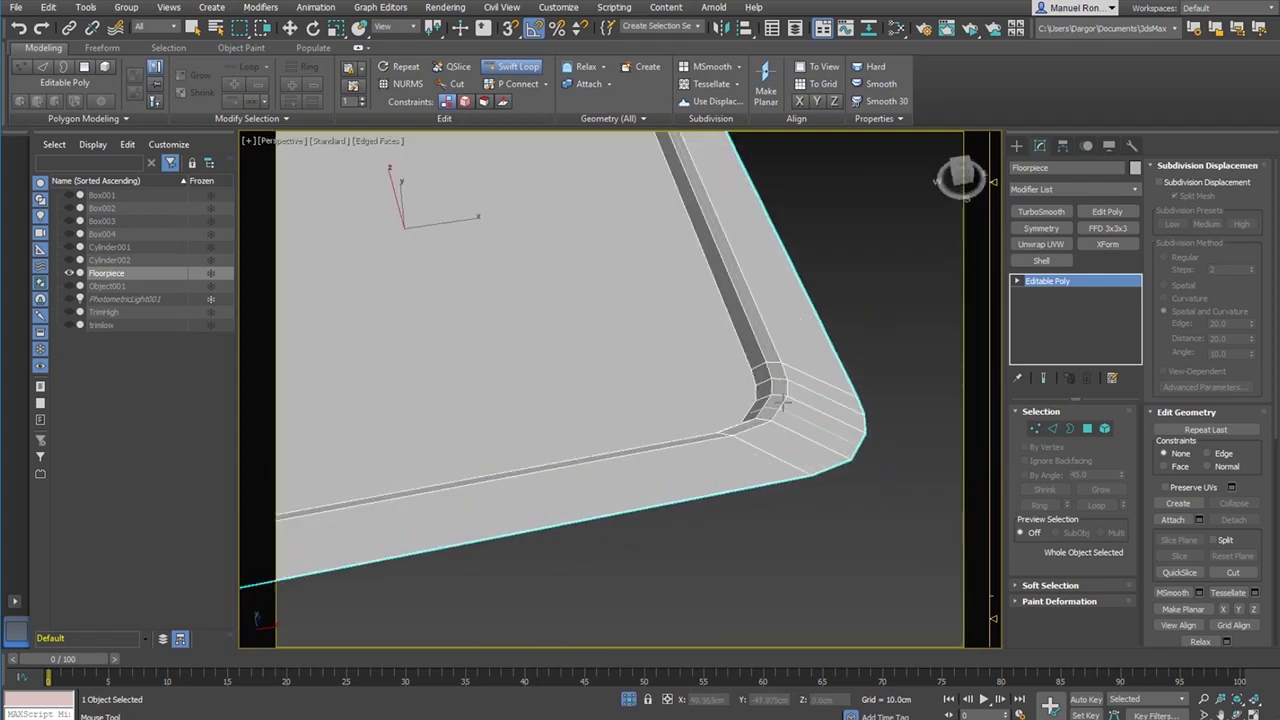
- Add Swift Loop edges between the segments of the last Floorpiece corner and end the Swift Loop tool
scroll(777, 419, down, 6)
scroll(666, 223, up, 6)
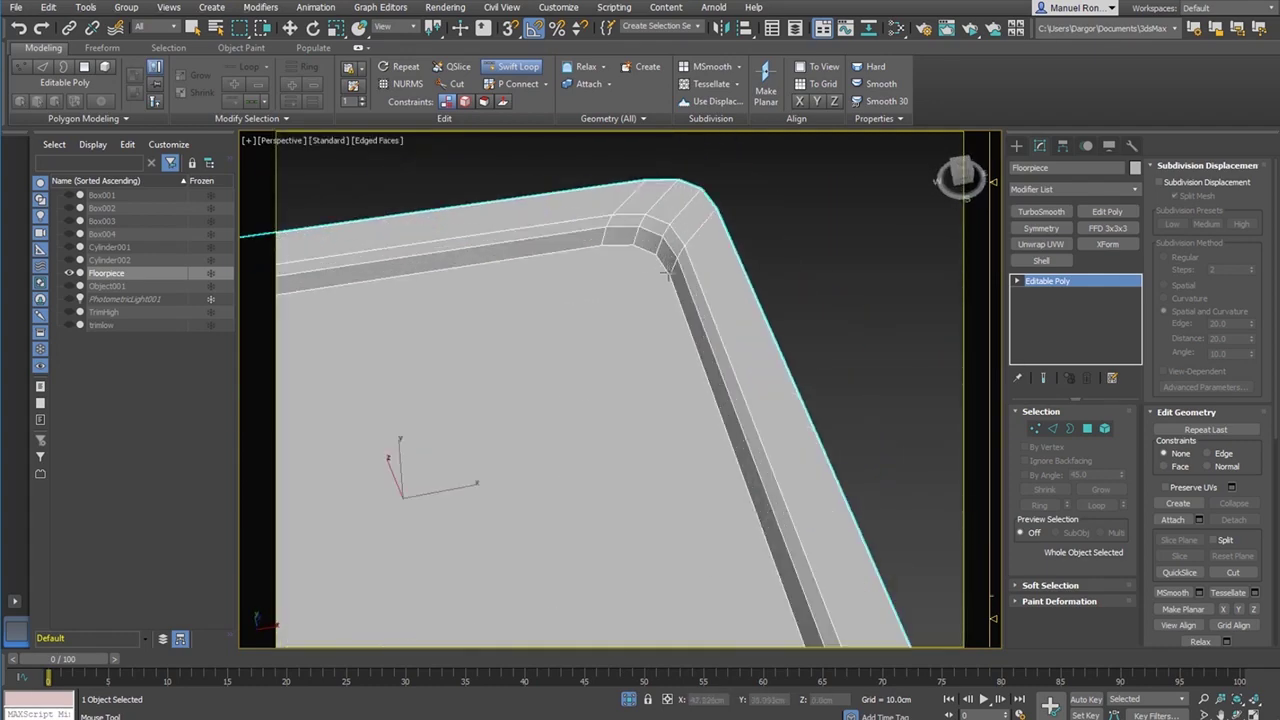
shift+click(662, 217)
shift+click(648, 207)
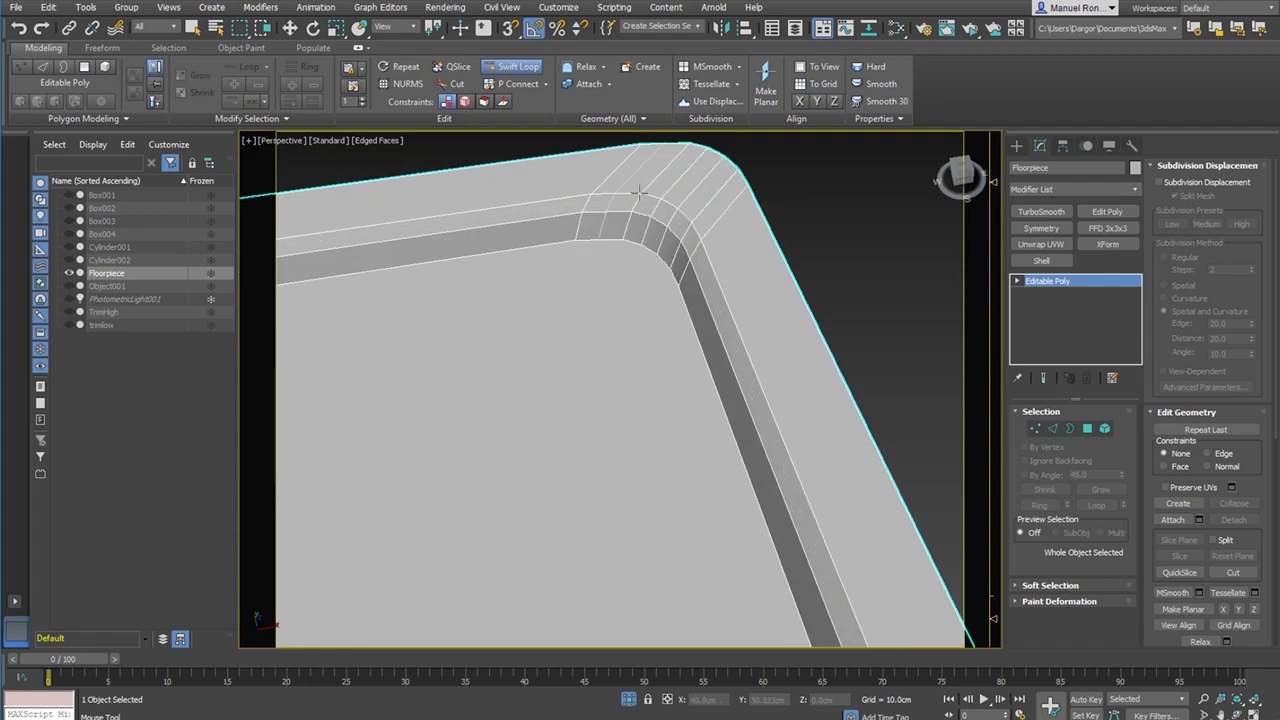
shift+click(636, 198)
right_click(636, 198)
scroll(797, 271, down, 6)
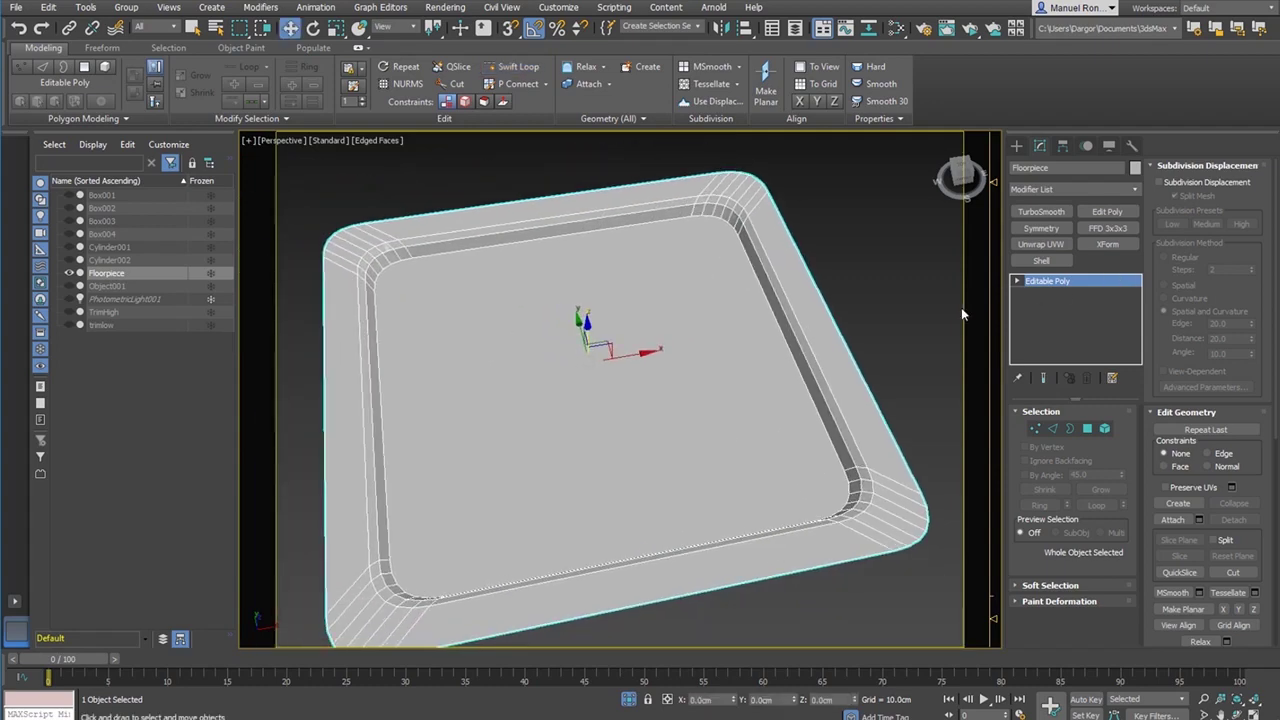
- Turn off edged faces and view the shaded Floorpiece with its rounder corners
mouse_move(714, 409)
alt+middle_down()
mouse_move(686, 394)
mouse_move(662, 417)
mouse_move(722, 421)
alt+middle_up()
key(F4)
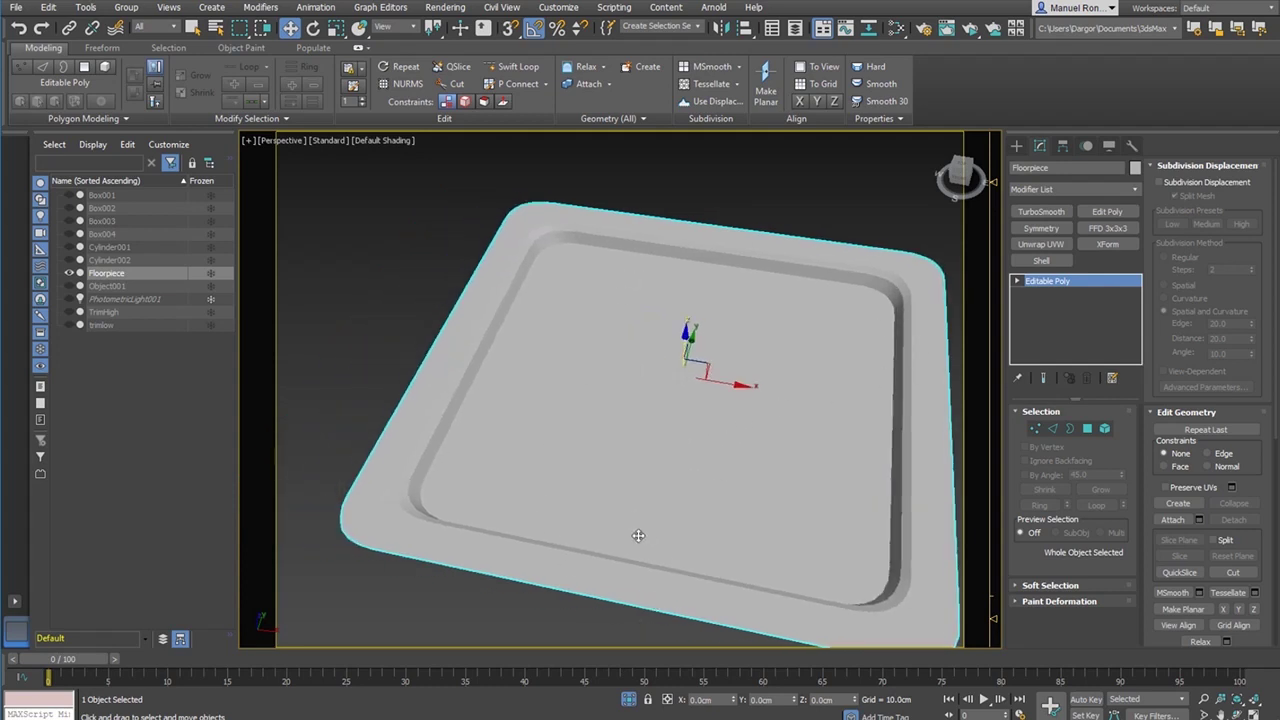
middle_drag(682, 532, 664, 484)
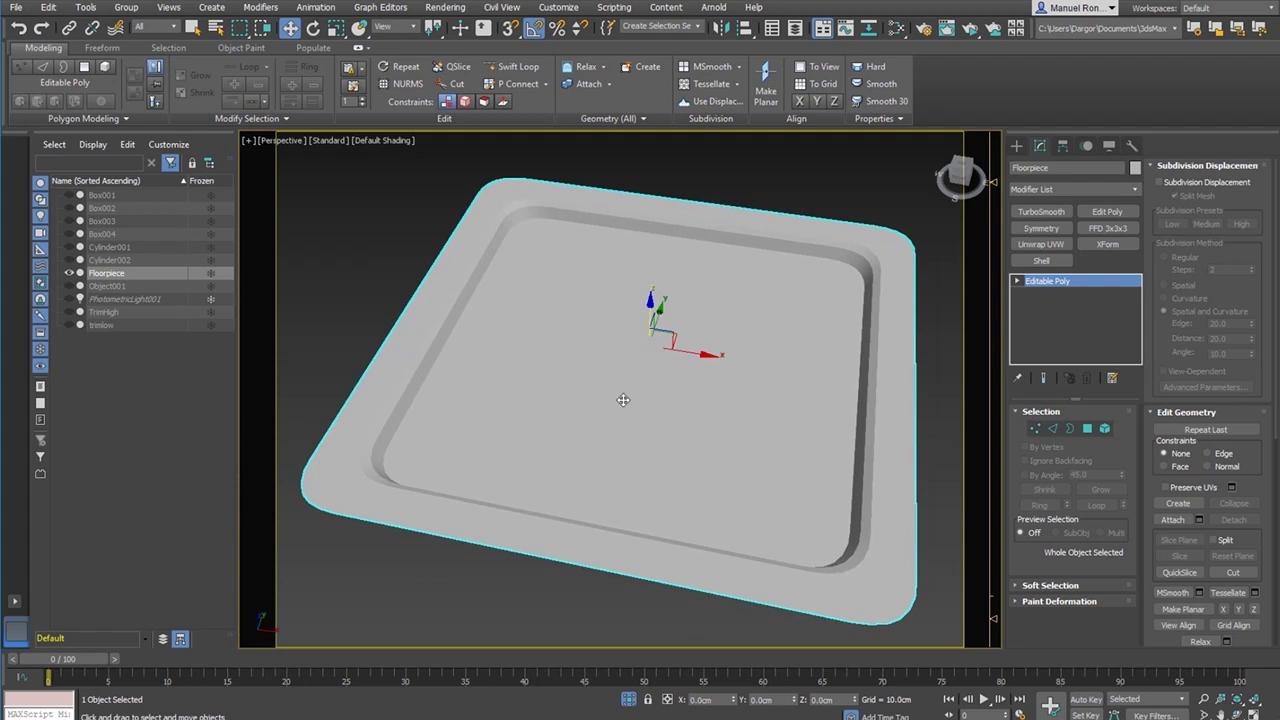
- End the isolation and show TrimHigh together with Floorpiece, toggling Floorpiece off and on to compare them
click(36, 352)
click(632, 700)
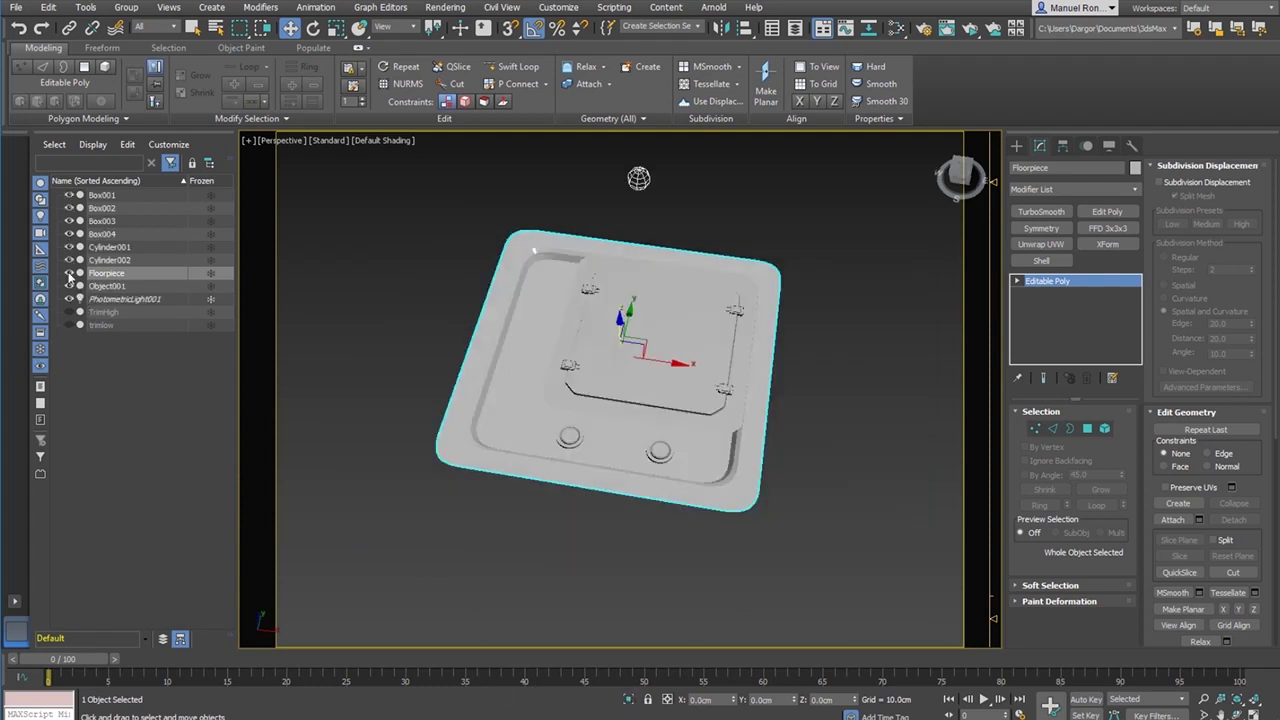
click(68, 274)
click(66, 309)
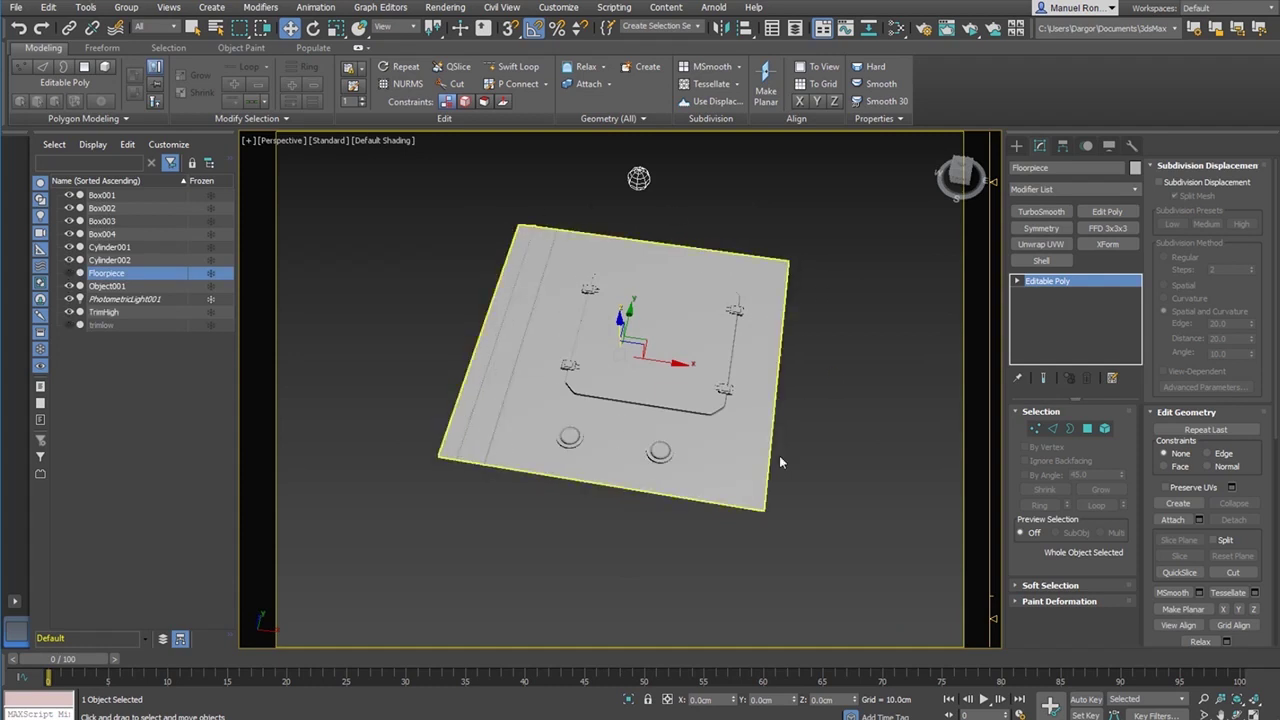
click(68, 274)
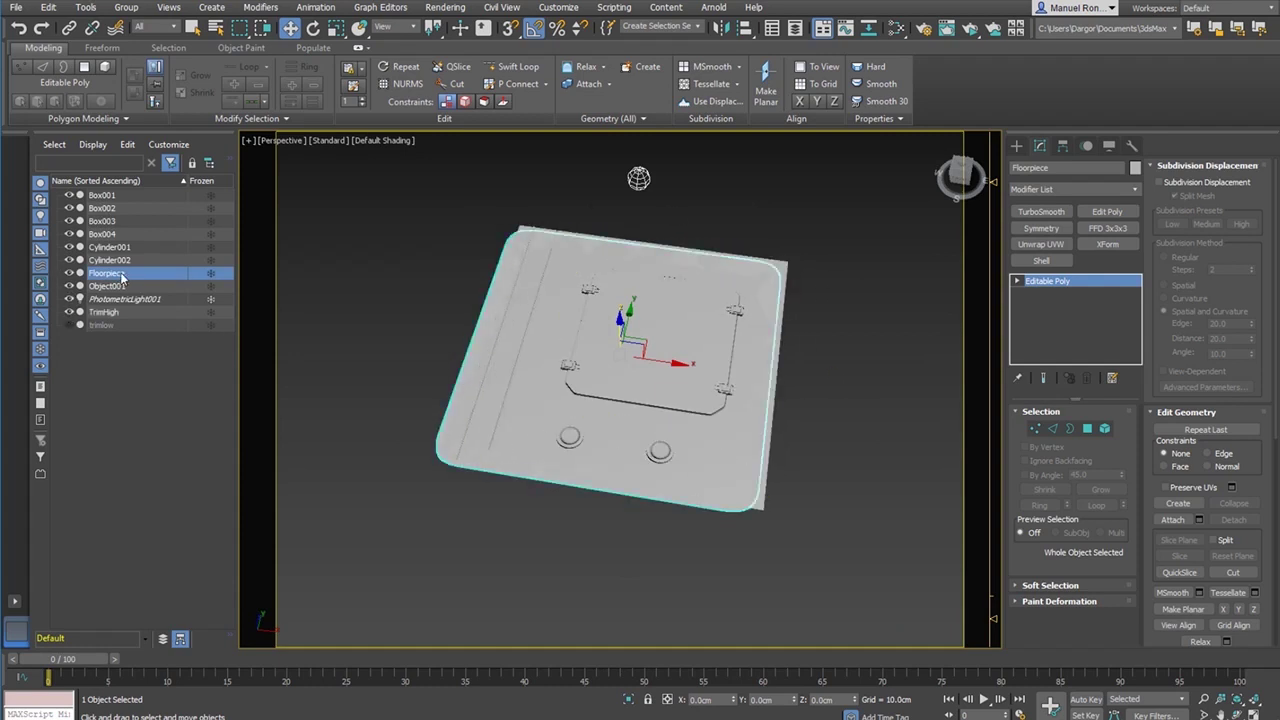
- Isolate Floorpiece and assign it the Physical Material #25 with the normal bump map from the Slate Material Editor
click(628, 700)
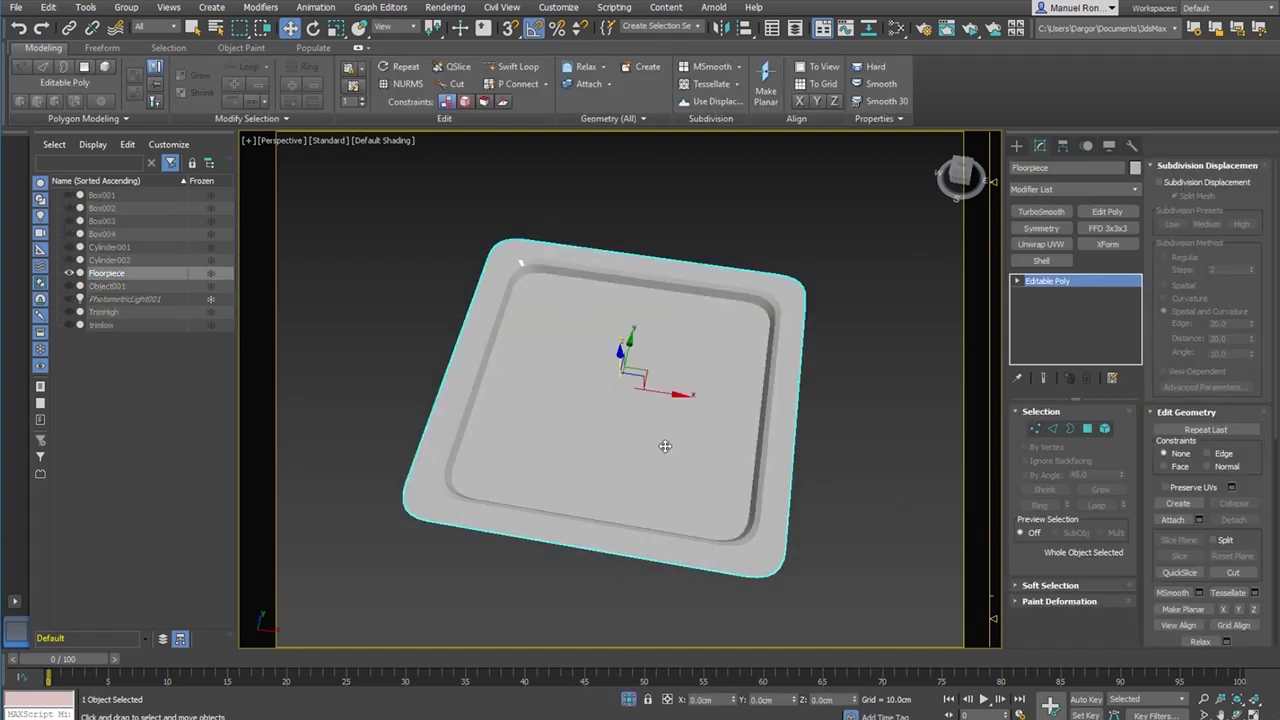
key(m)
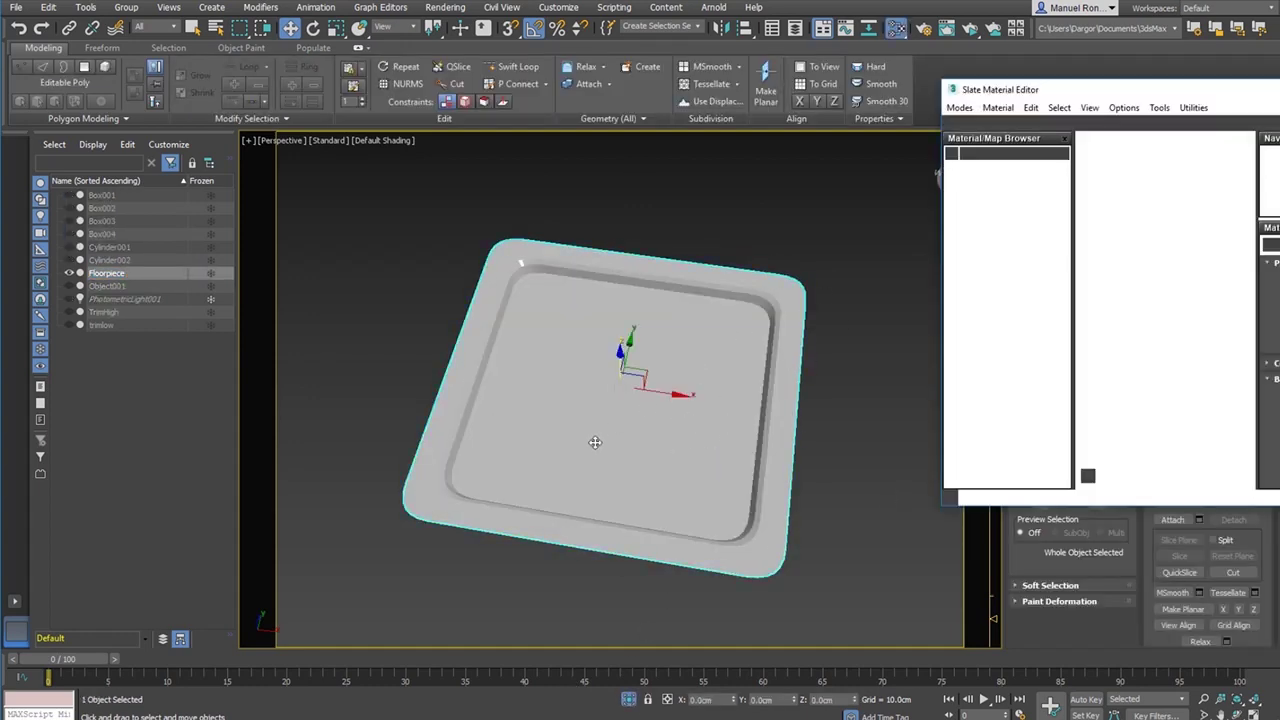
middle_drag(1129, 352, 1081, 361)
scroll(1081, 361, down, 1)
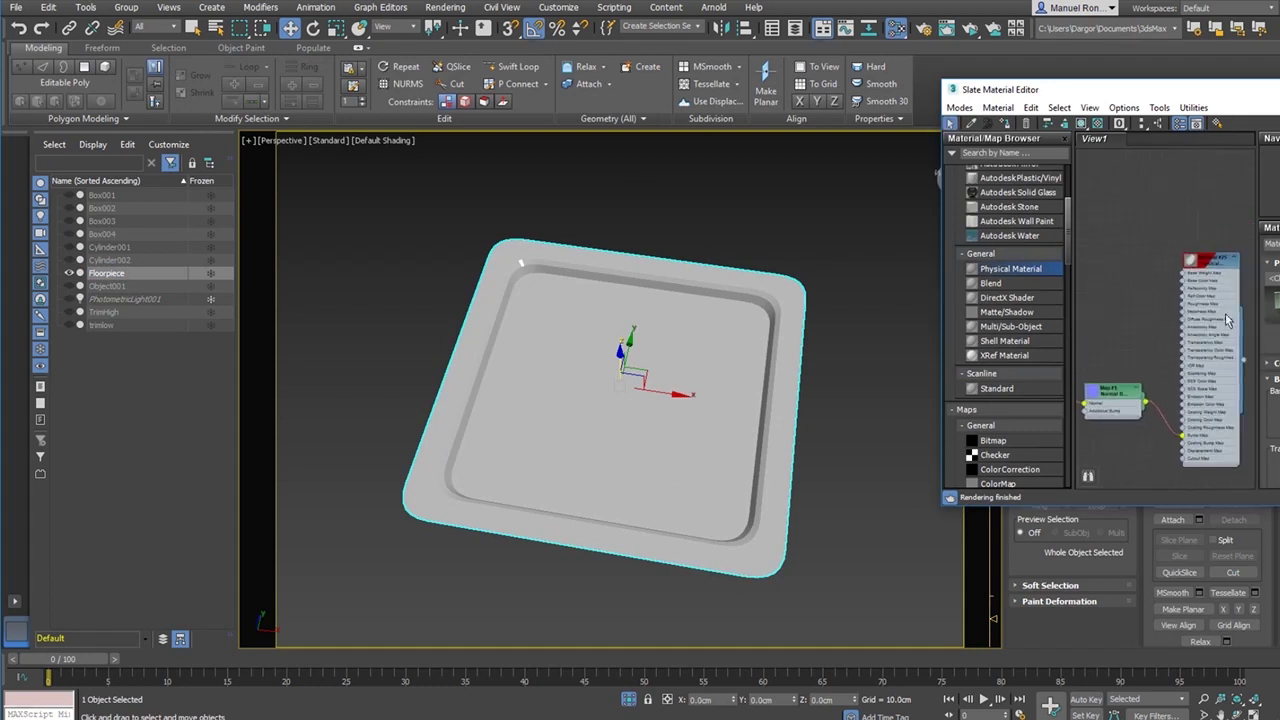
middle_drag(1208, 318, 1246, 316)
scroll(1163, 273, up, 2)
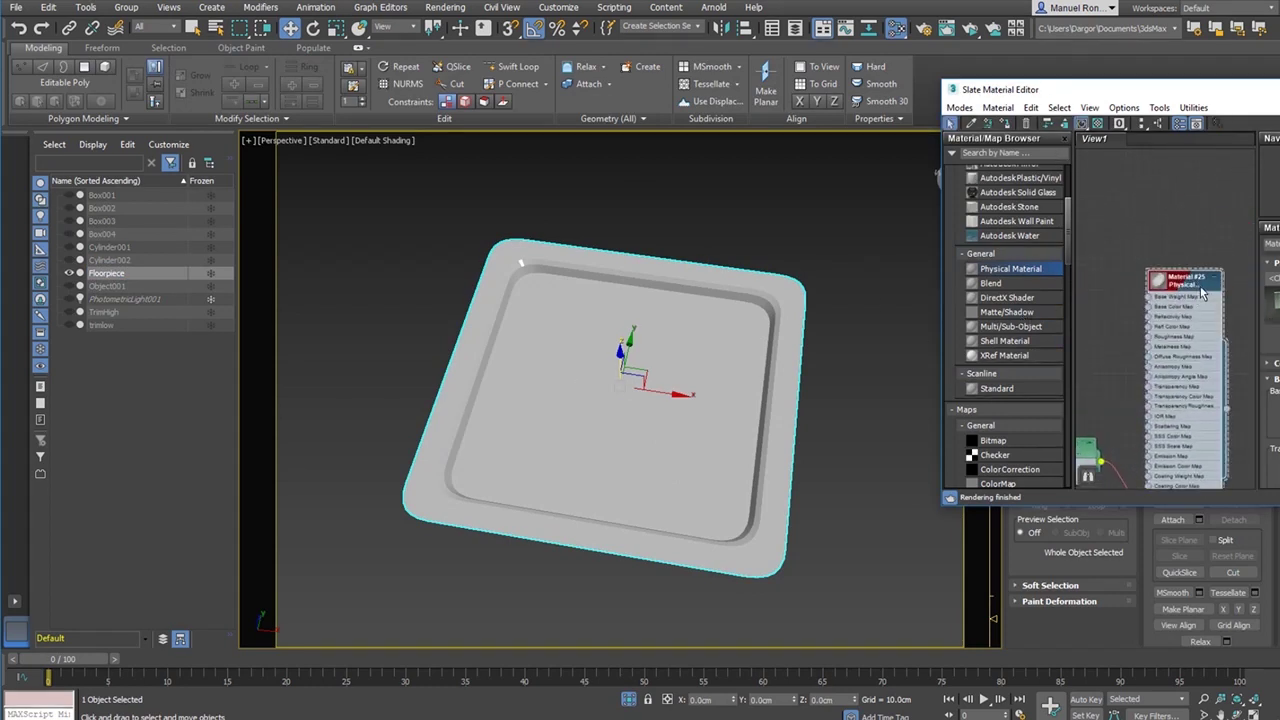
scroll(1203, 290, down, 2)
scroll(1190, 343, up, 2)
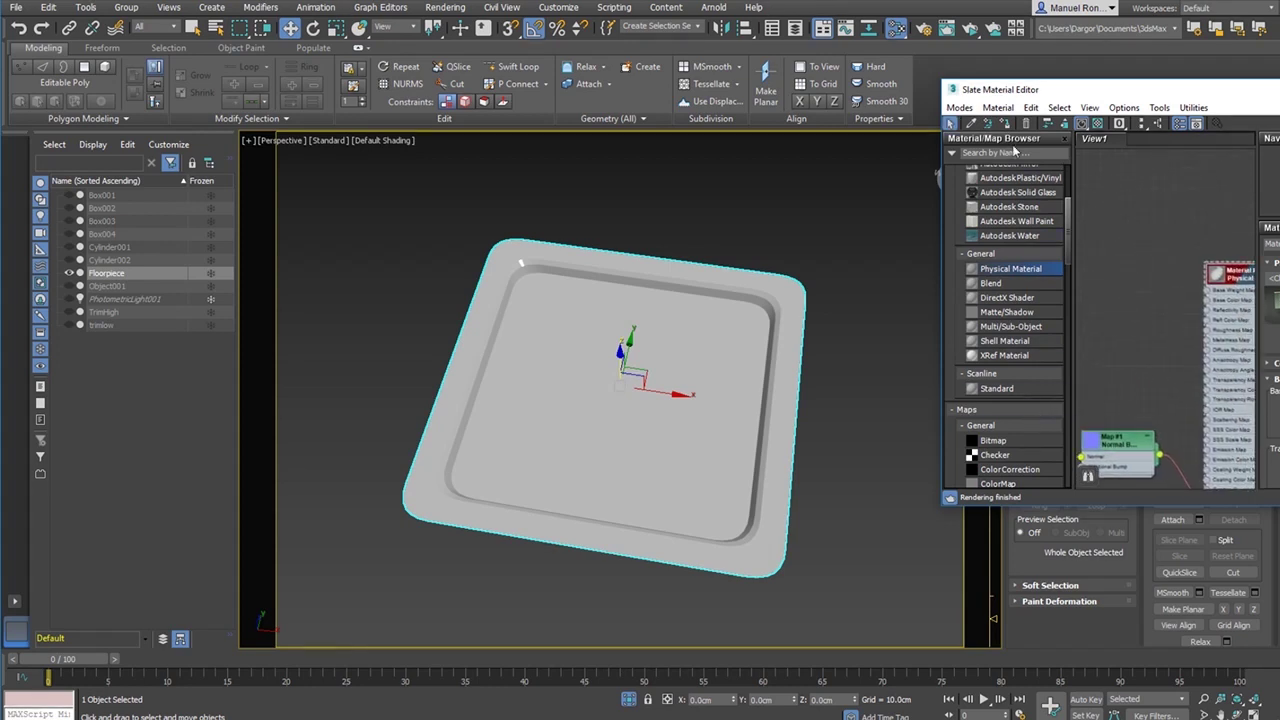
click(1006, 122)
- Examine the baked normal map details on Floorpiece from several angles, including the corners and recessed panel
scroll(557, 341, up, 2)
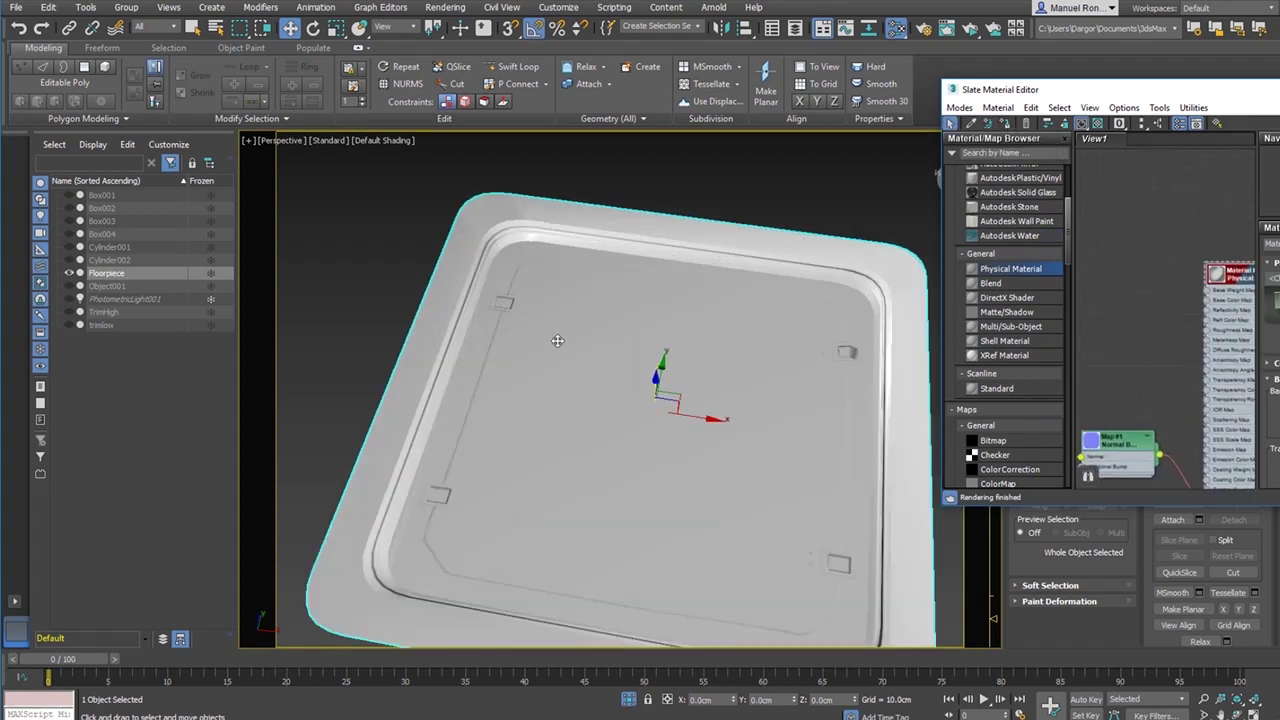
scroll(521, 289, down, 4)
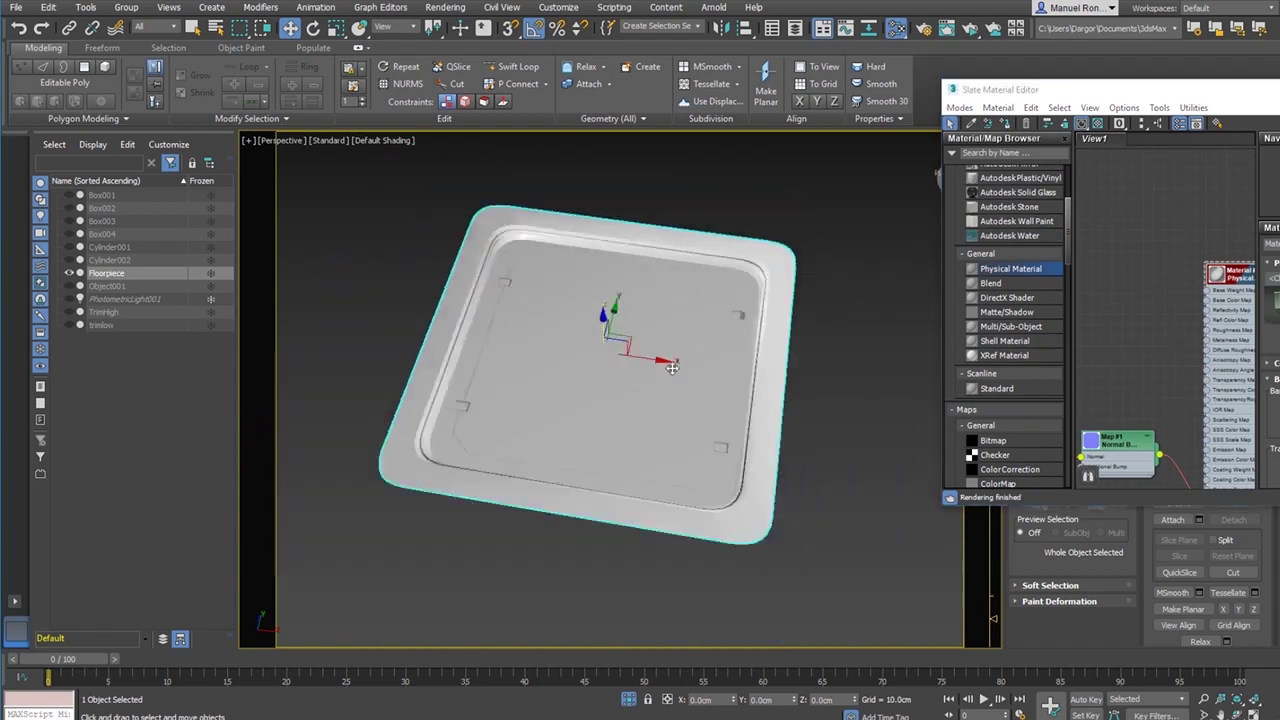
click(830, 448)
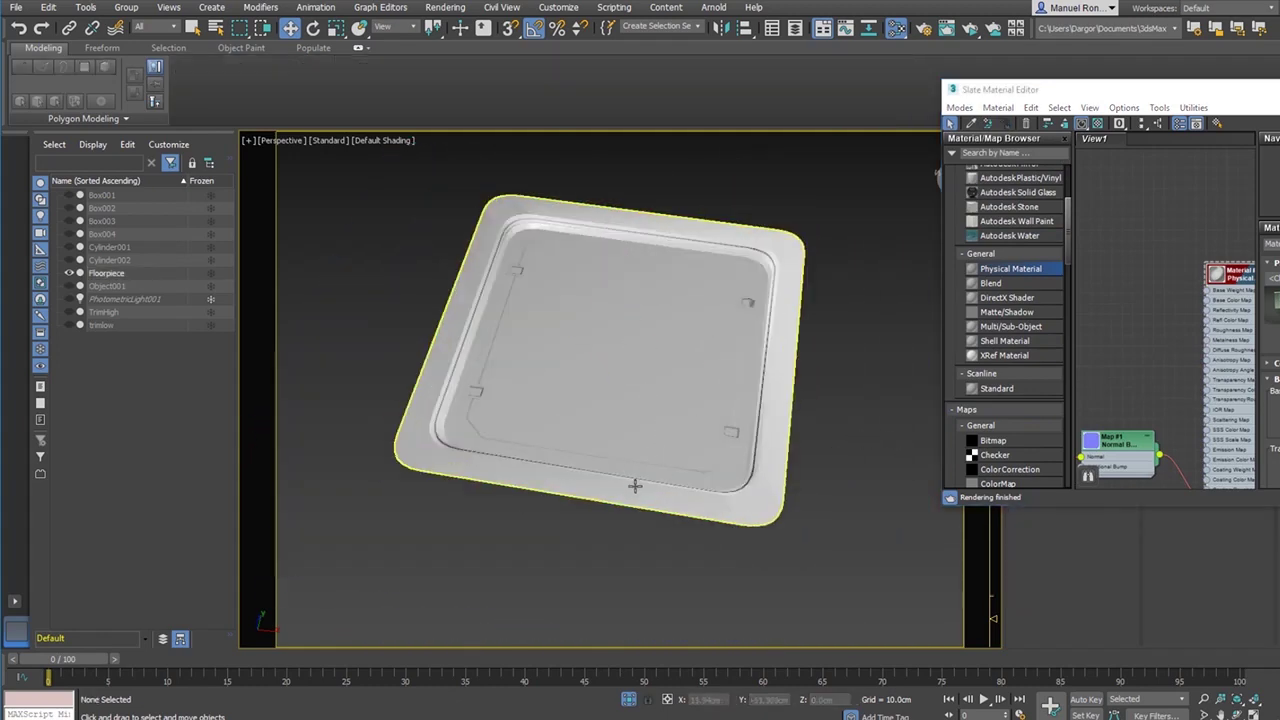
alt+middle_drag(687, 452, 645, 428)
middle_drag(492, 354, 566, 418)
scroll(606, 376, up, 3)
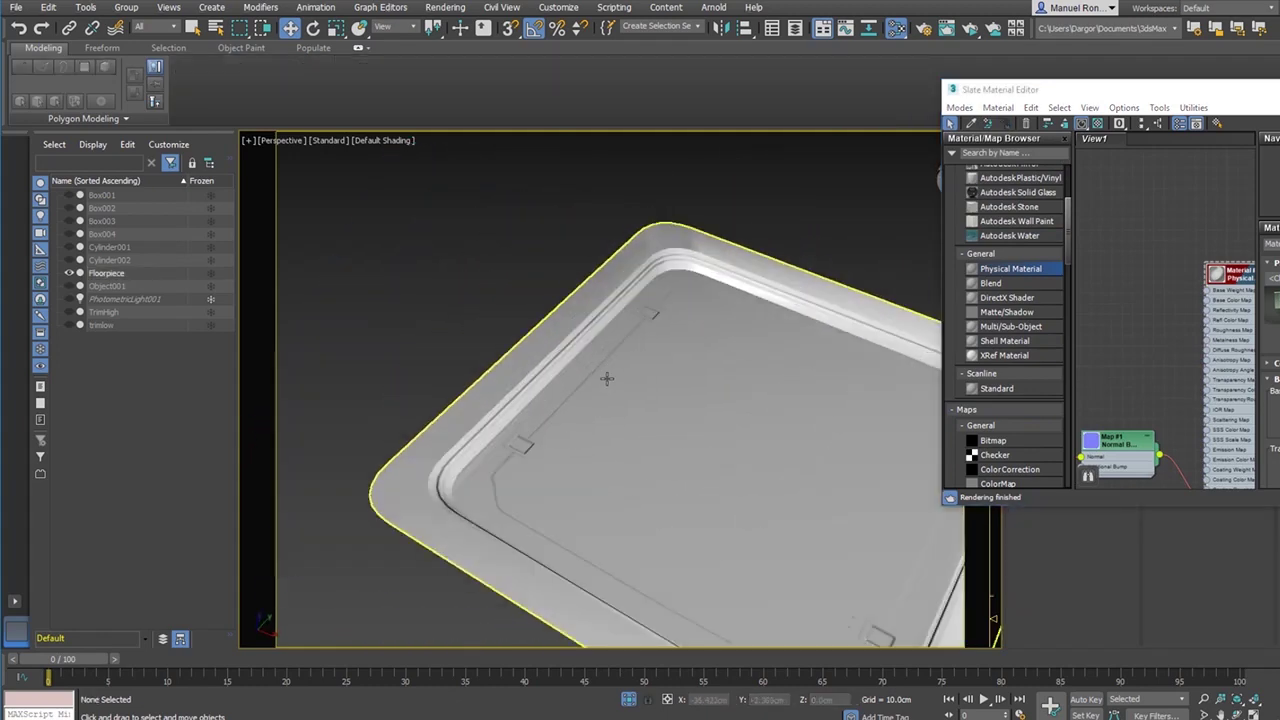
alt+middle_drag(606, 378, 598, 386)
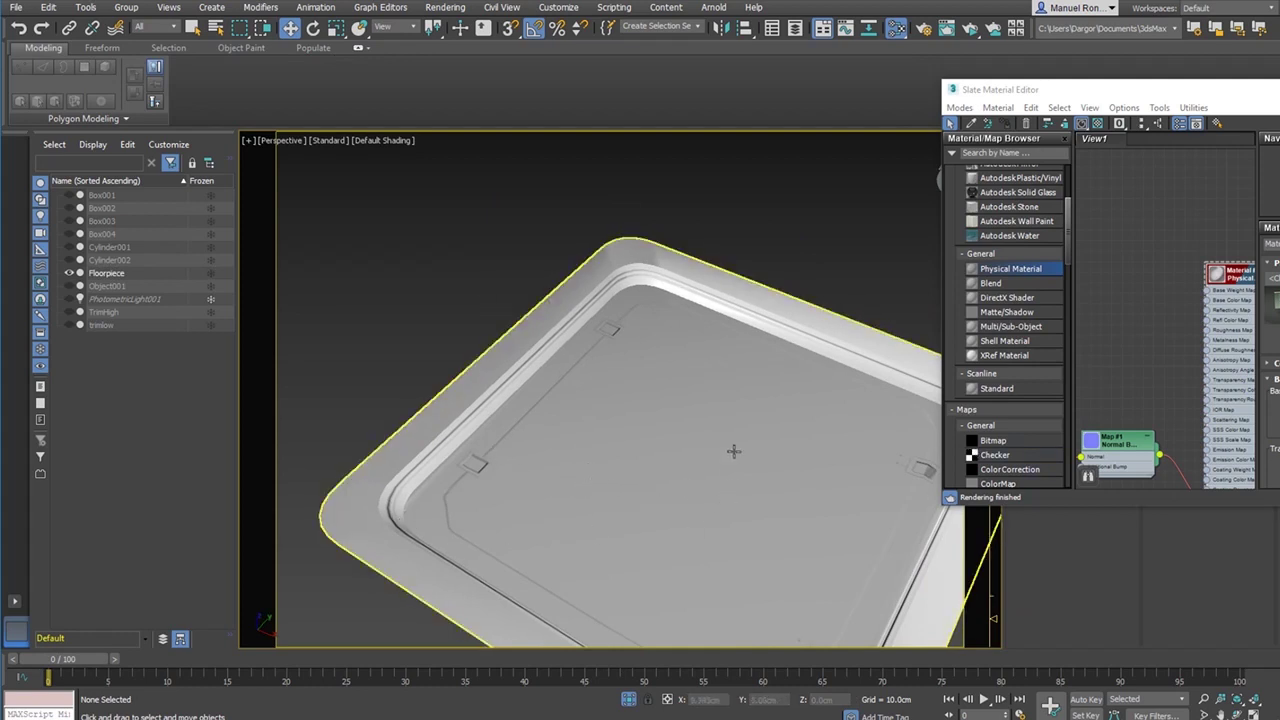
alt+middle_drag(734, 452, 789, 506)
scroll(805, 322, up, 5)
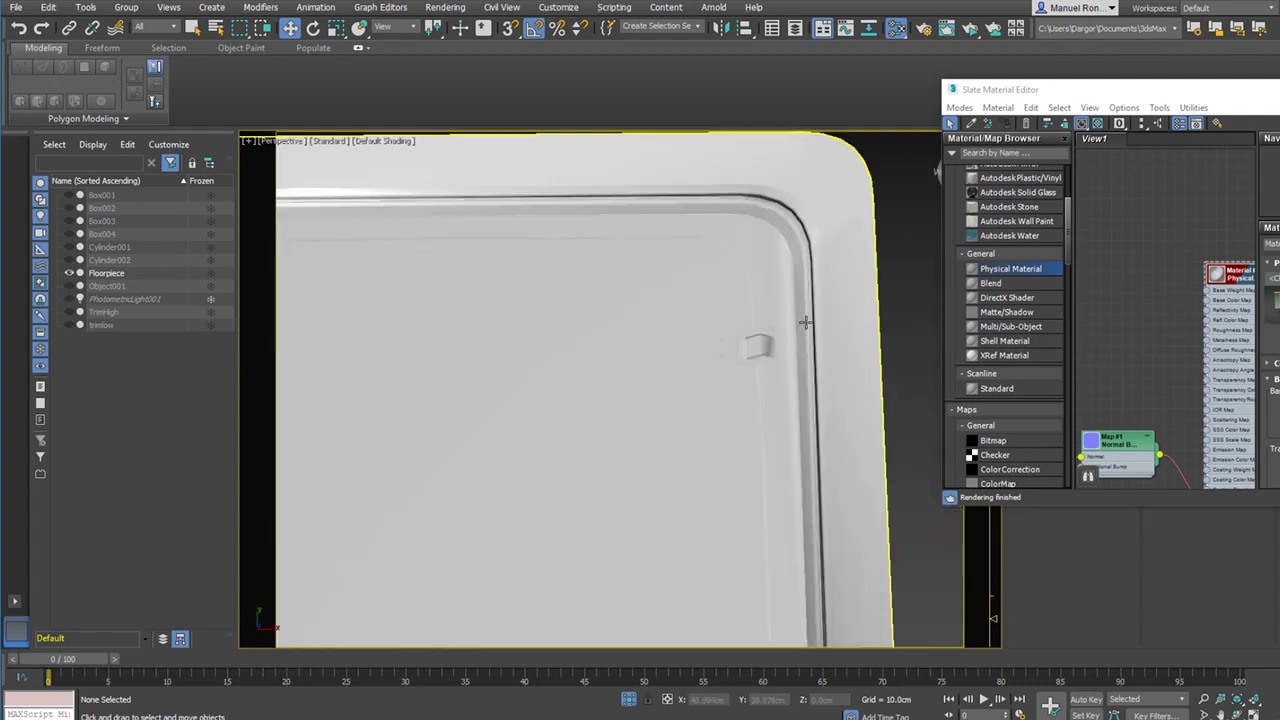
scroll(777, 334, up, 2)
scroll(751, 389, down, 6)
scroll(757, 309, up, 6)
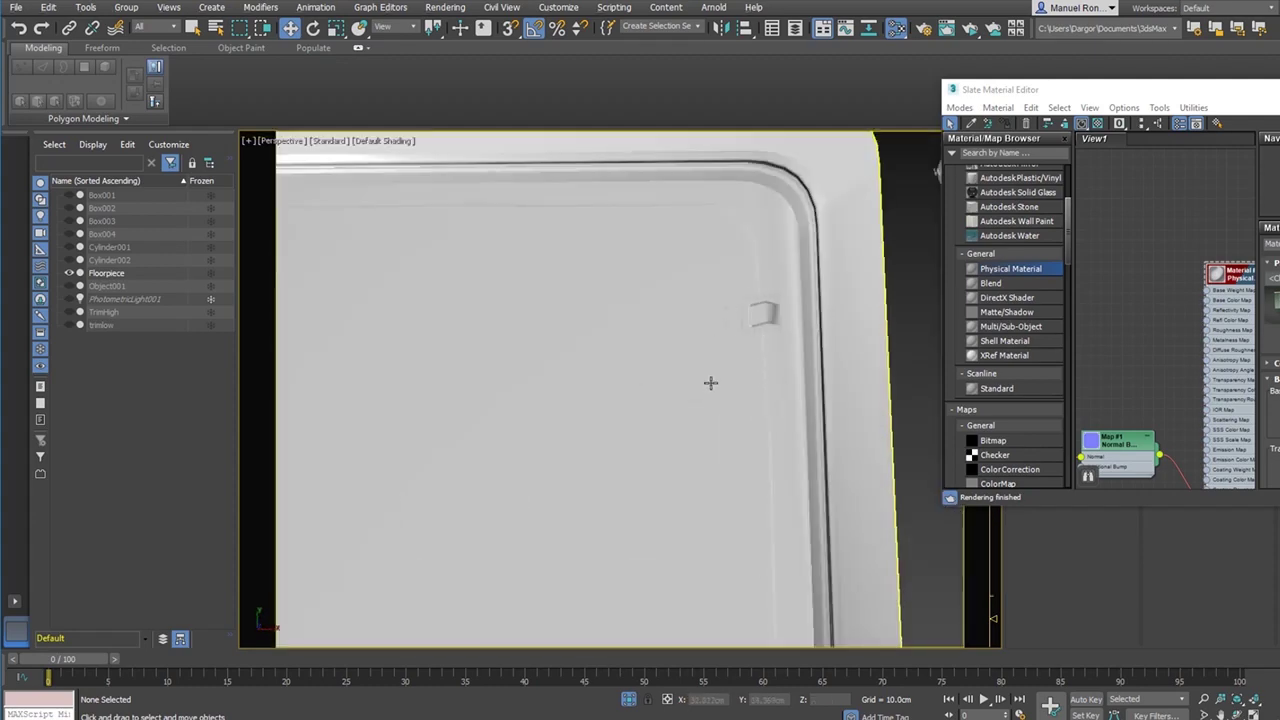
scroll(710, 382, down, 6)
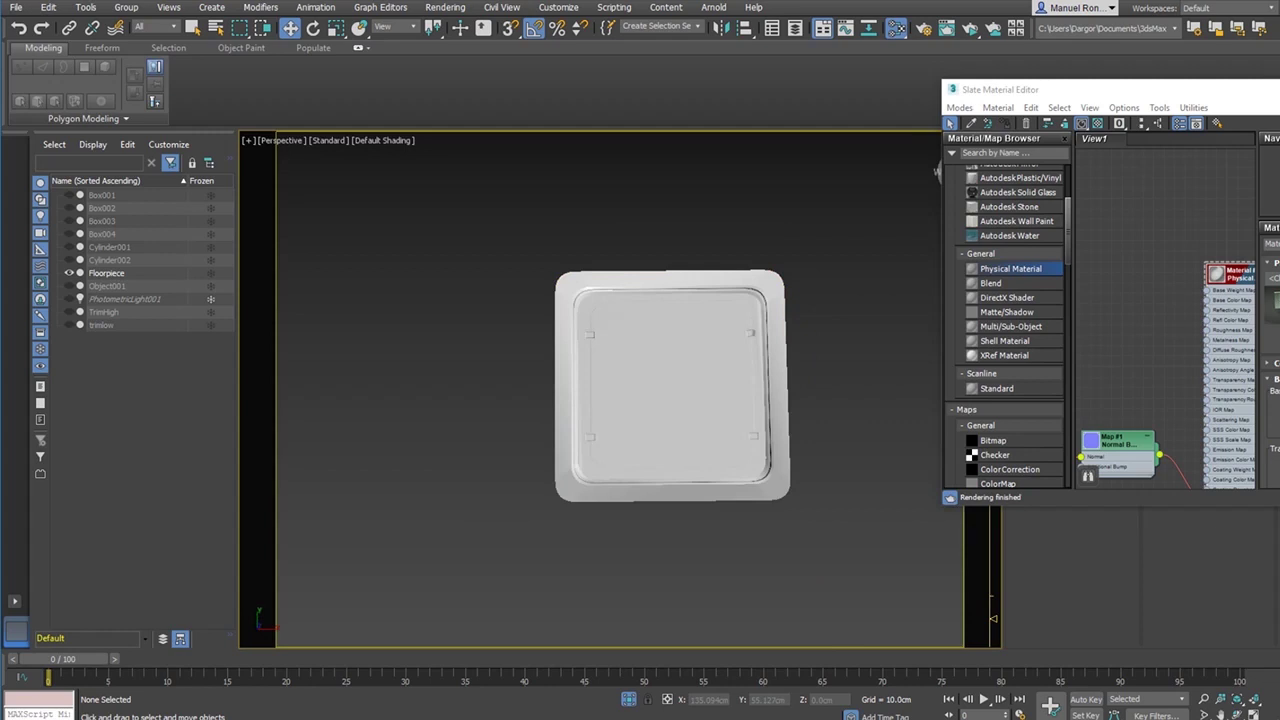
- Close the Slate Material Editor and select Floorpiece
key(m)
scroll(737, 371, up, 3)
click(716, 348)
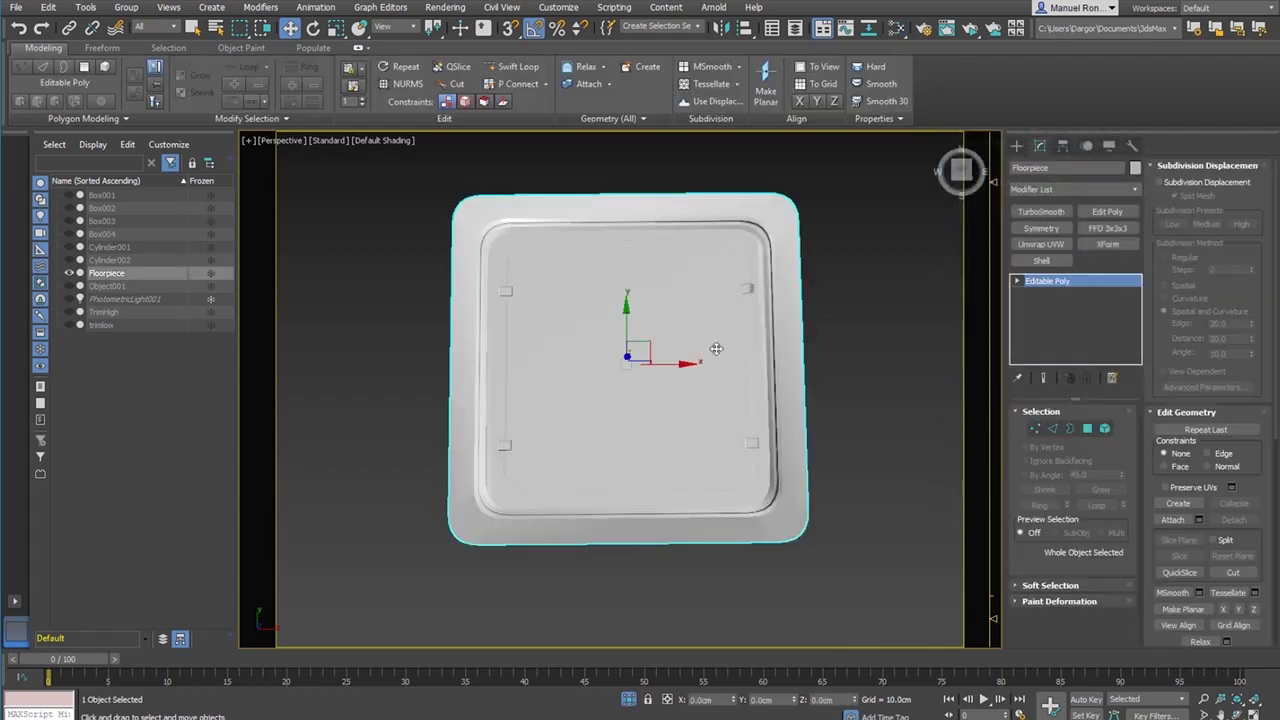
- Add an Unwrap UVW modifier to Floorpiece, open its UV editor and select the central panel's UV island
scroll(716, 348, up, 2)
click(1041, 244)
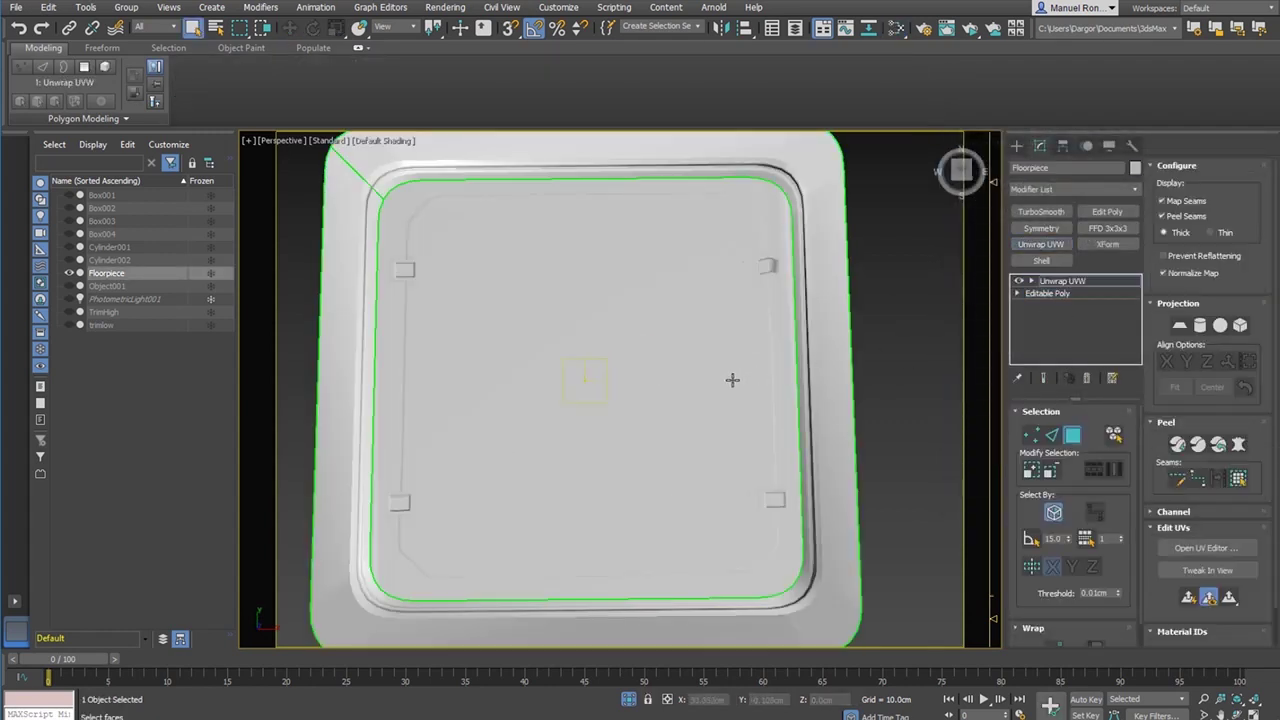
click(1198, 548)
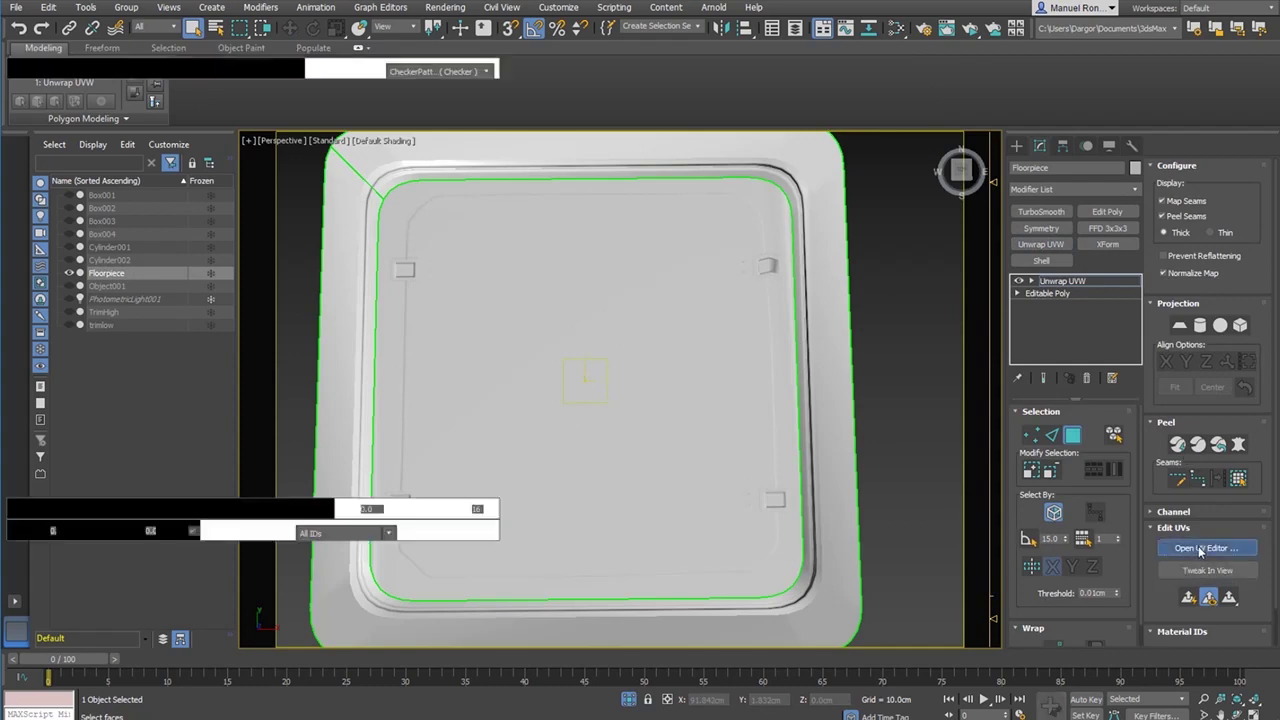
click(246, 350)
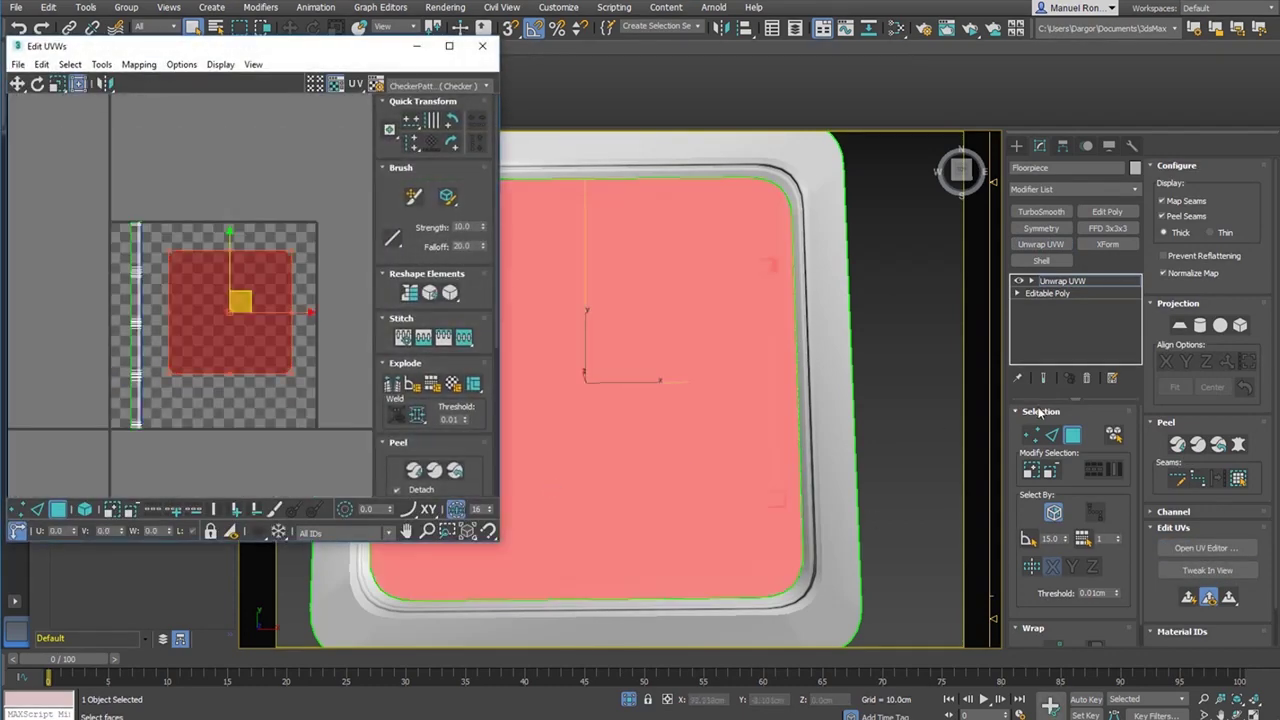
- Enlarge the central panel's UV island to fill the UV tile, then move it outside the tile, up and to the right
click(1188, 597)
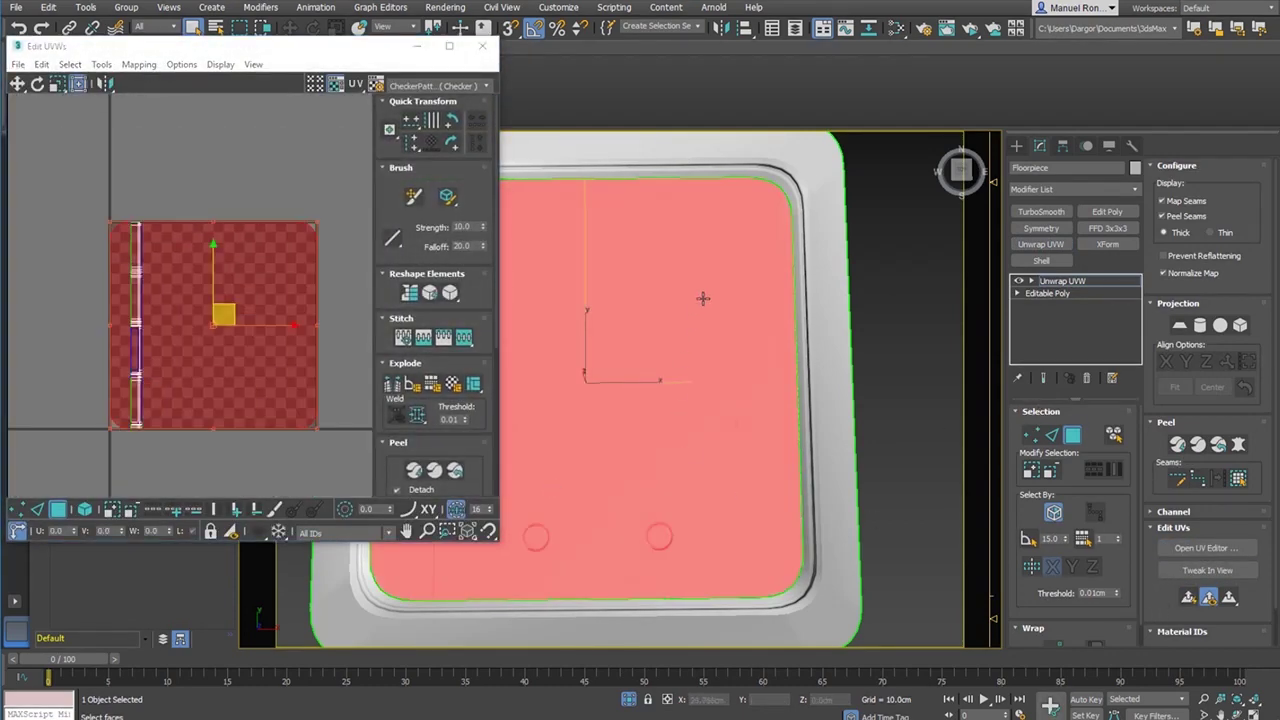
scroll(698, 297, up, 2)
scroll(754, 349, down, 3)
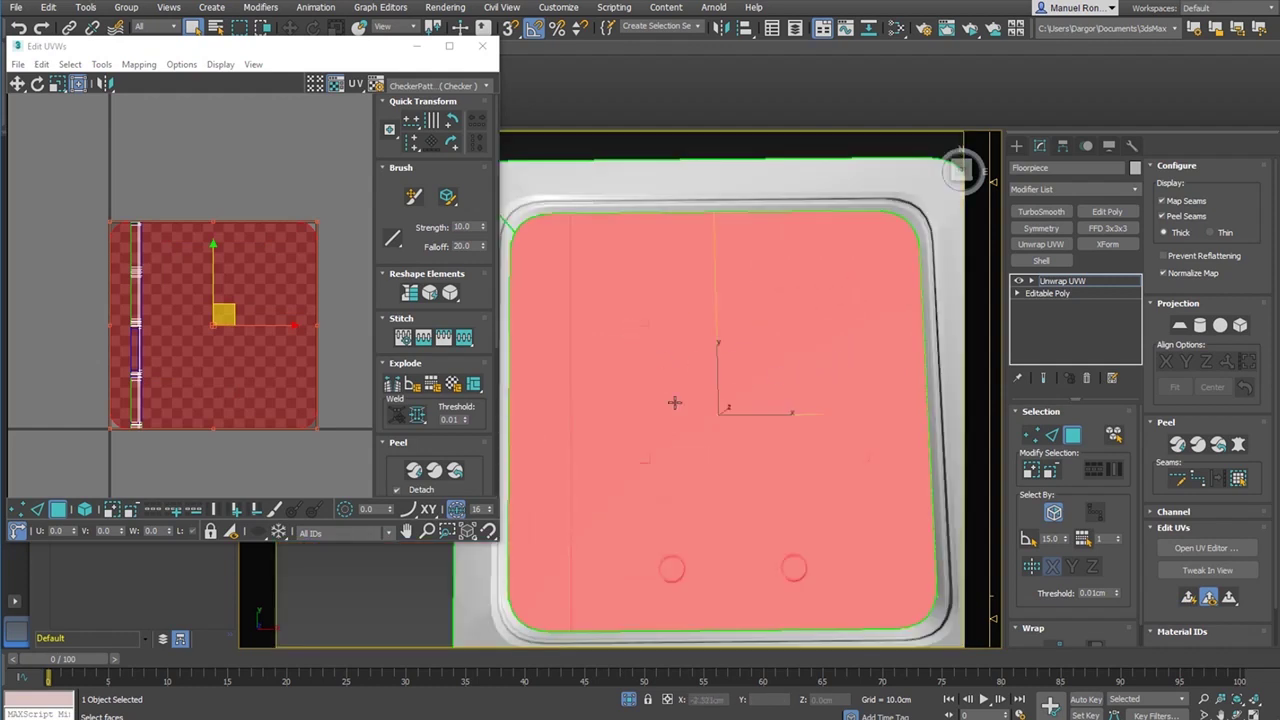
scroll(254, 344, down, 3)
drag(250, 318, 343, 205)
scroll(251, 297, up, 2)
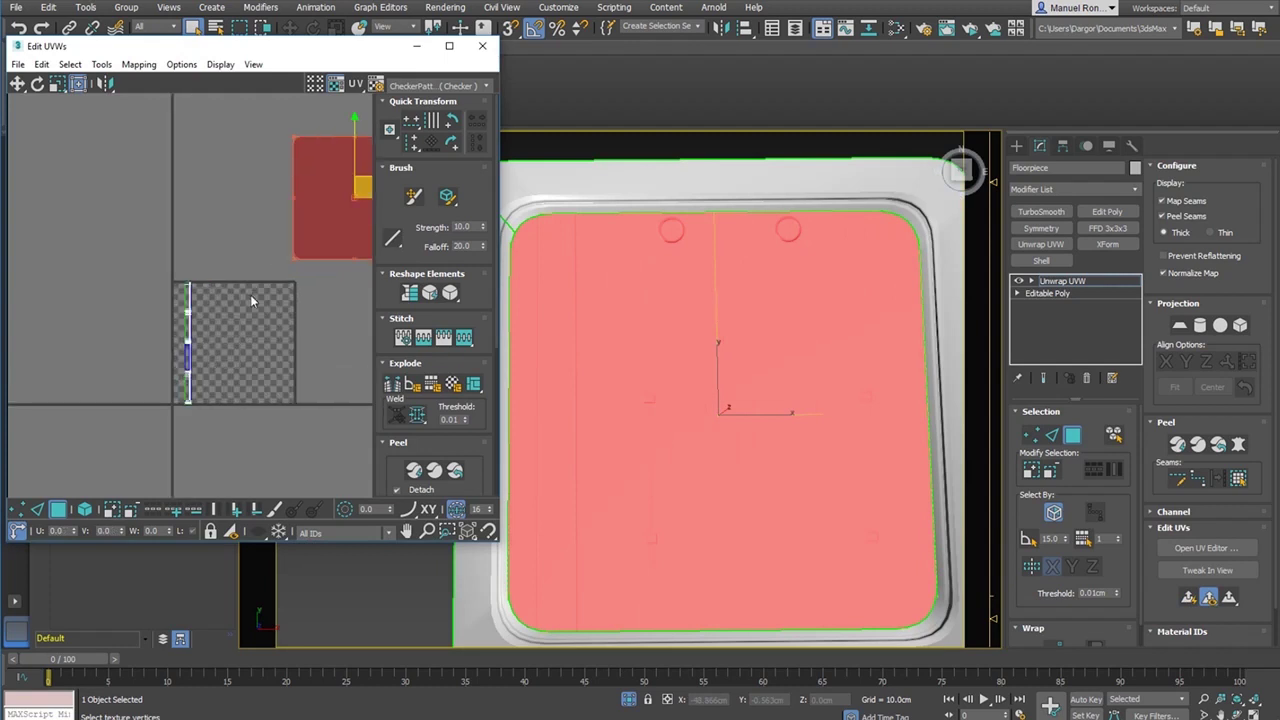
middle_drag(687, 361, 727, 381)
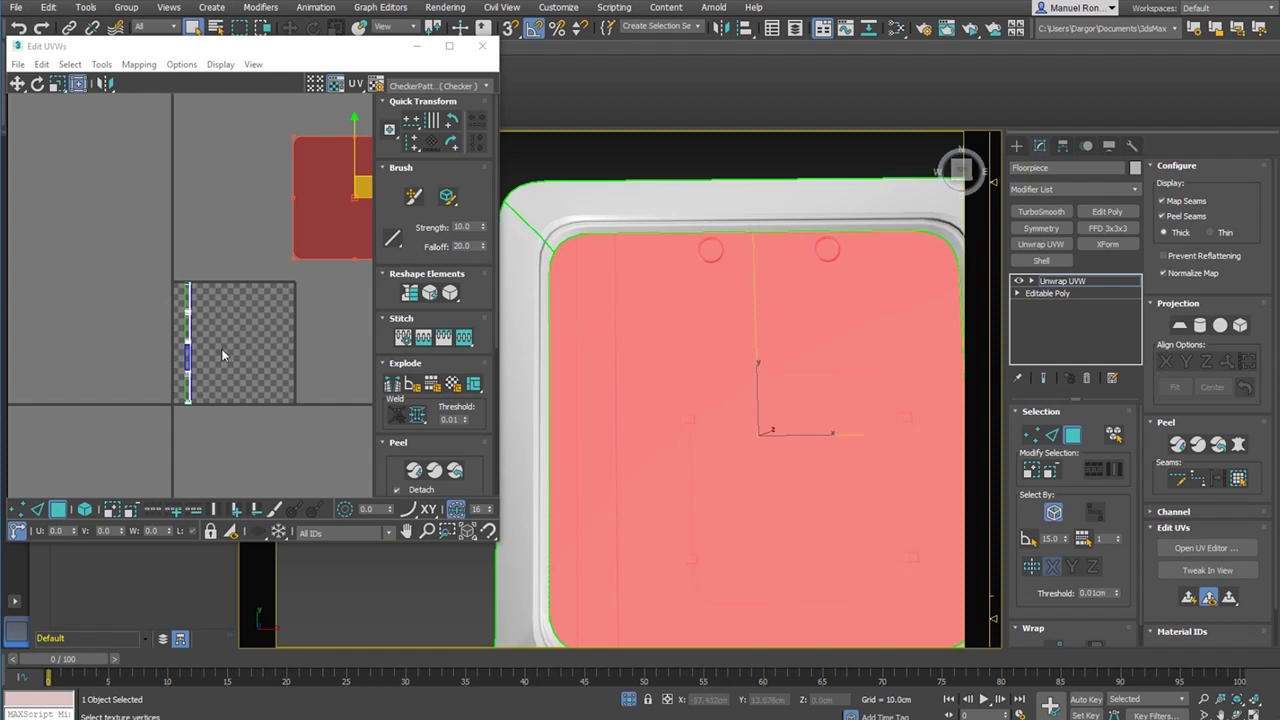
- Show Map #1 (Normal Bump) as the UV editor background and inspect its baked details
scroll(221, 348, up, 2)
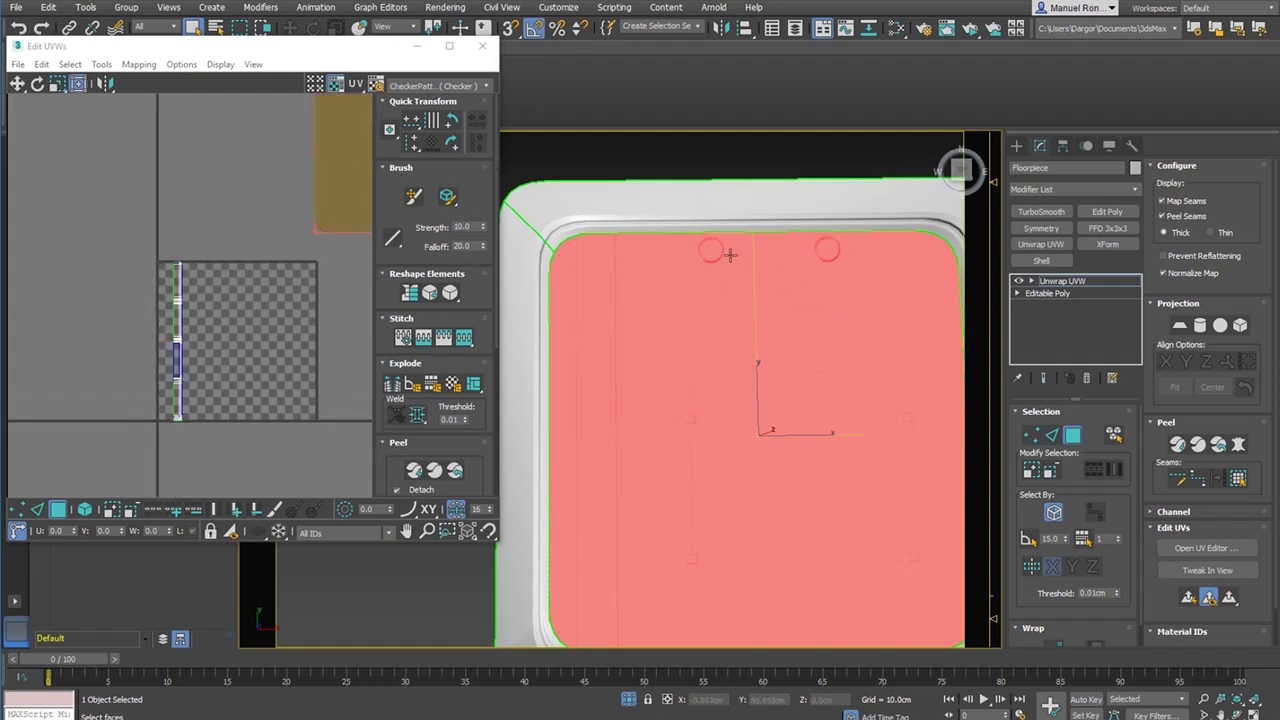
click(437, 87)
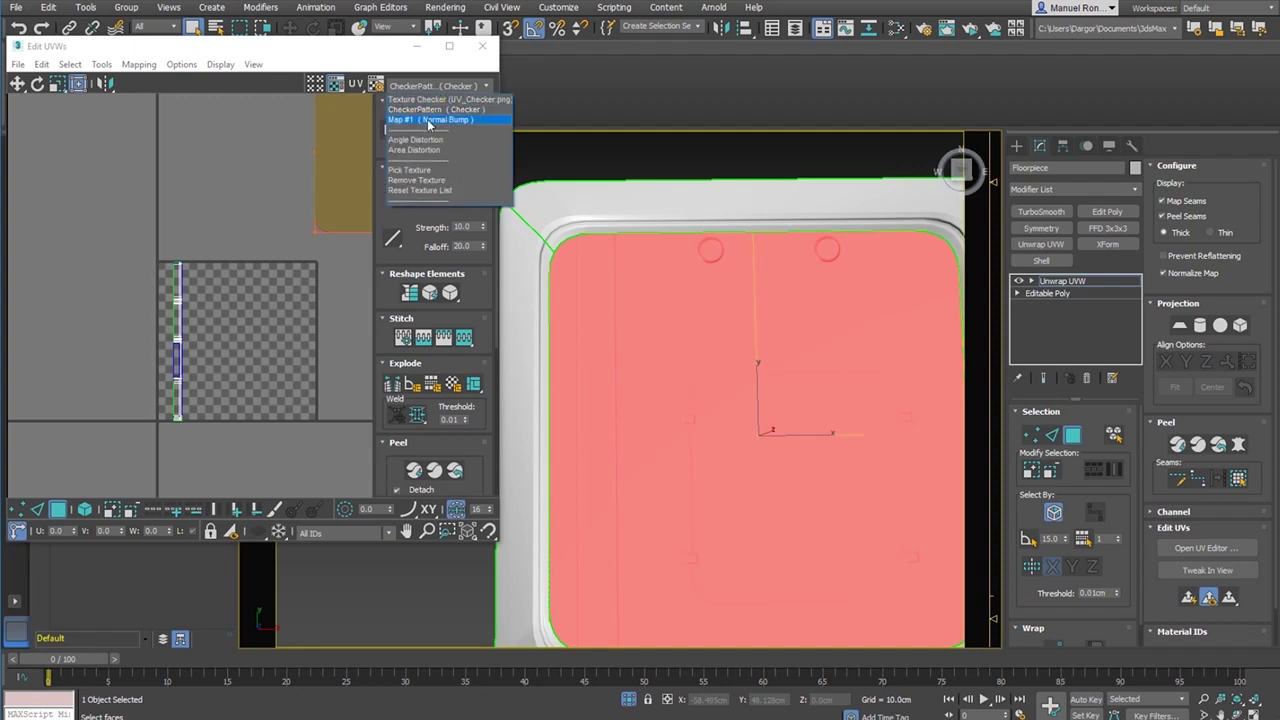
click(429, 120)
scroll(221, 341, up, 5)
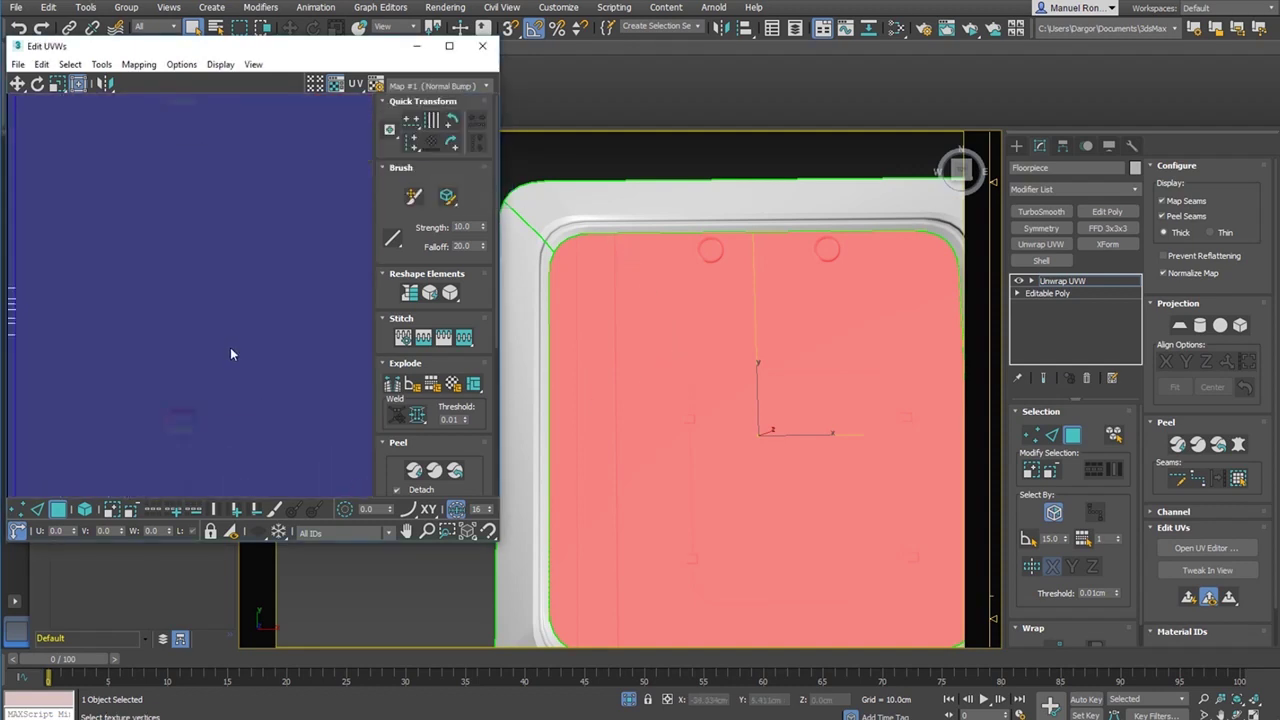
scroll(230, 347, down, 5)
scroll(191, 346, down, 1)
scroll(203, 420, up, 5)
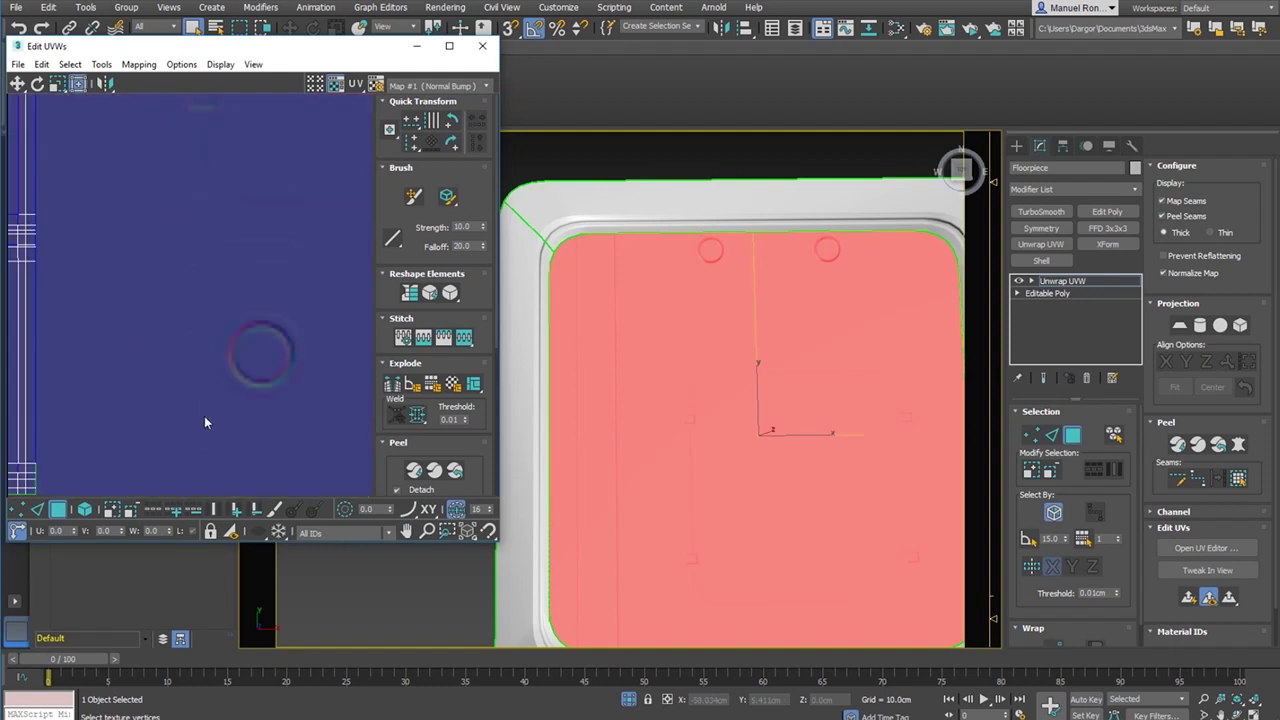
scroll(255, 350, down, 4)
middle_drag(251, 323, 234, 378)
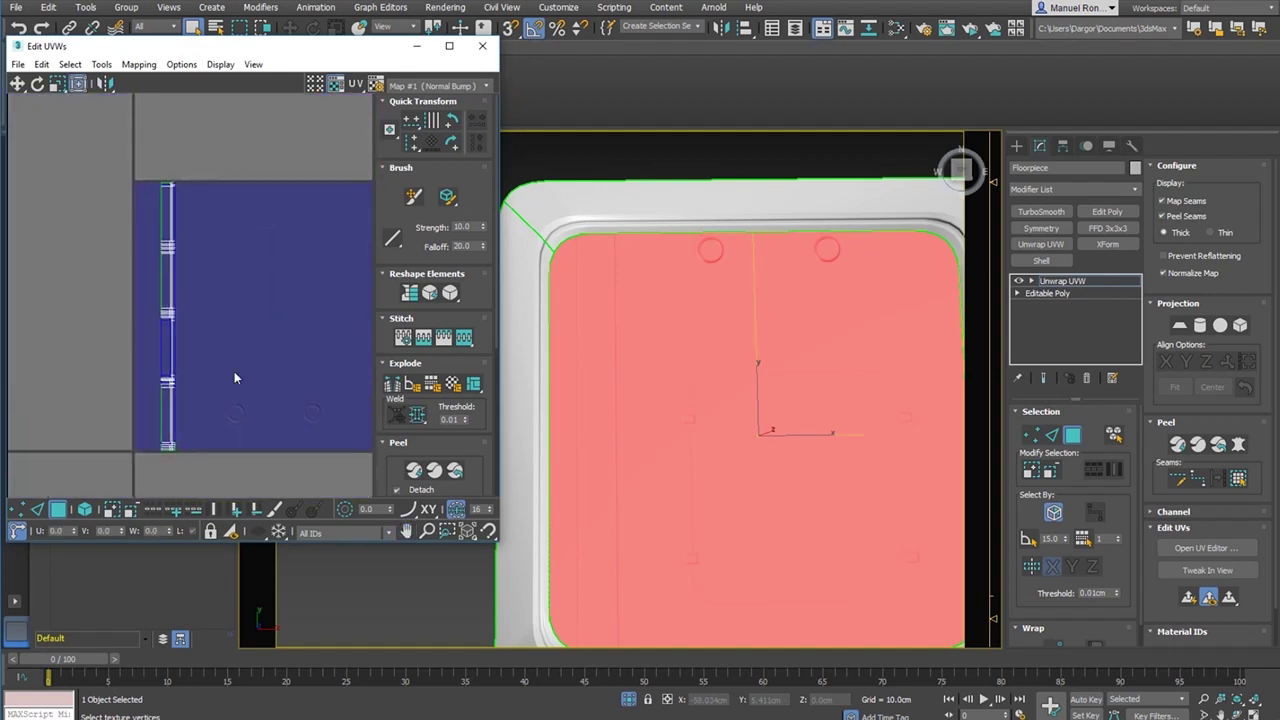
- Move the panel's UV island back so it partly overlaps the upper-right area of the normal map
middle_drag(654, 330, 614, 391)
scroll(240, 357, down, 3)
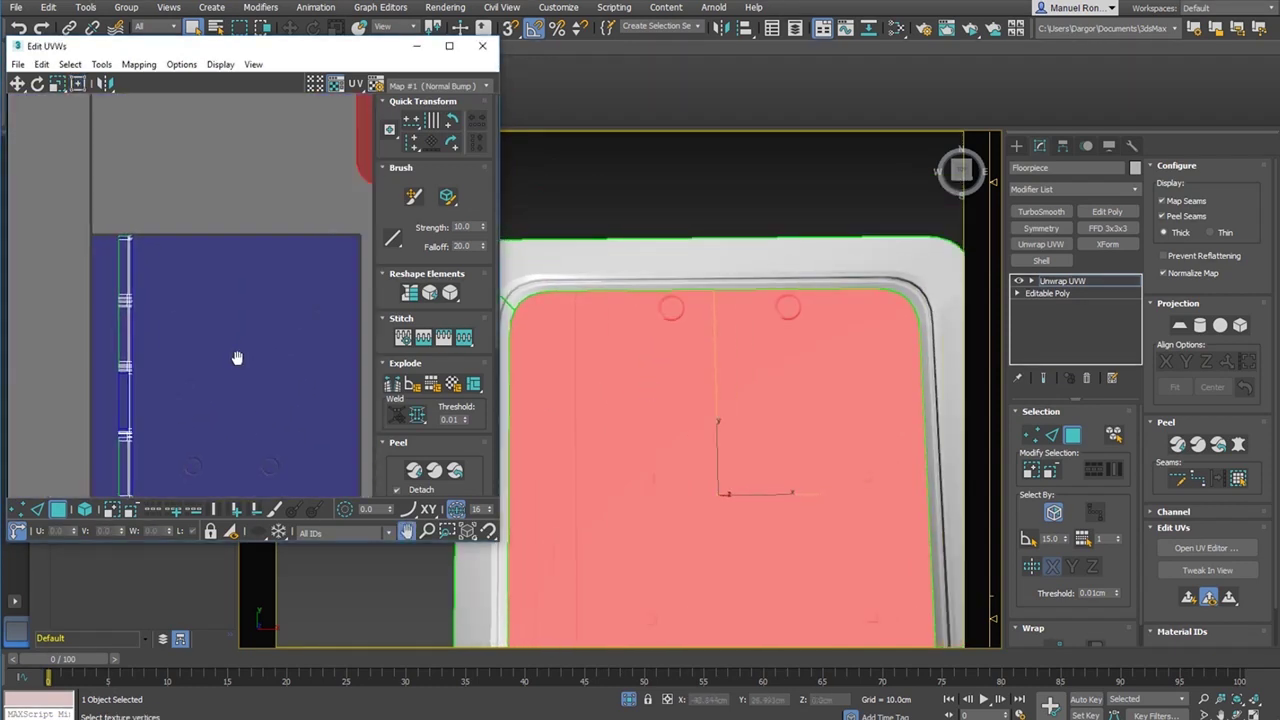
scroll(270, 275, up, 1)
scroll(276, 265, down, 3)
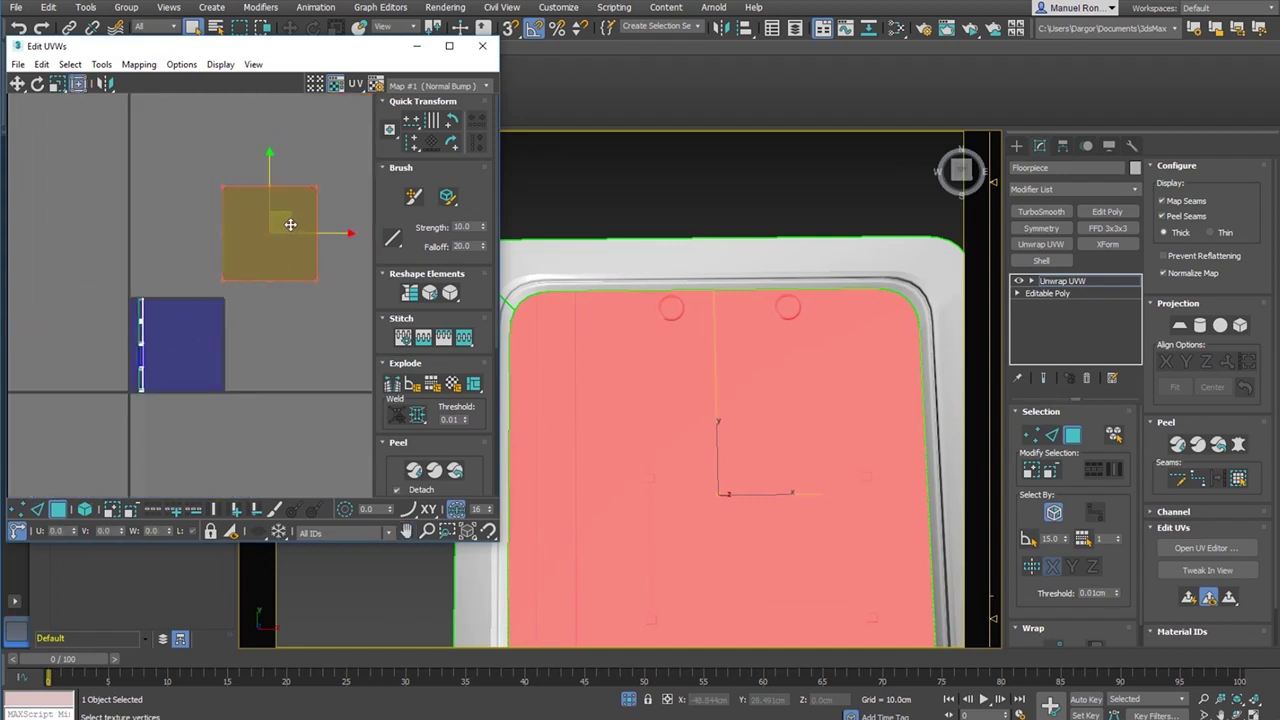
drag(290, 224, 228, 307)
scroll(228, 307, up, 4)
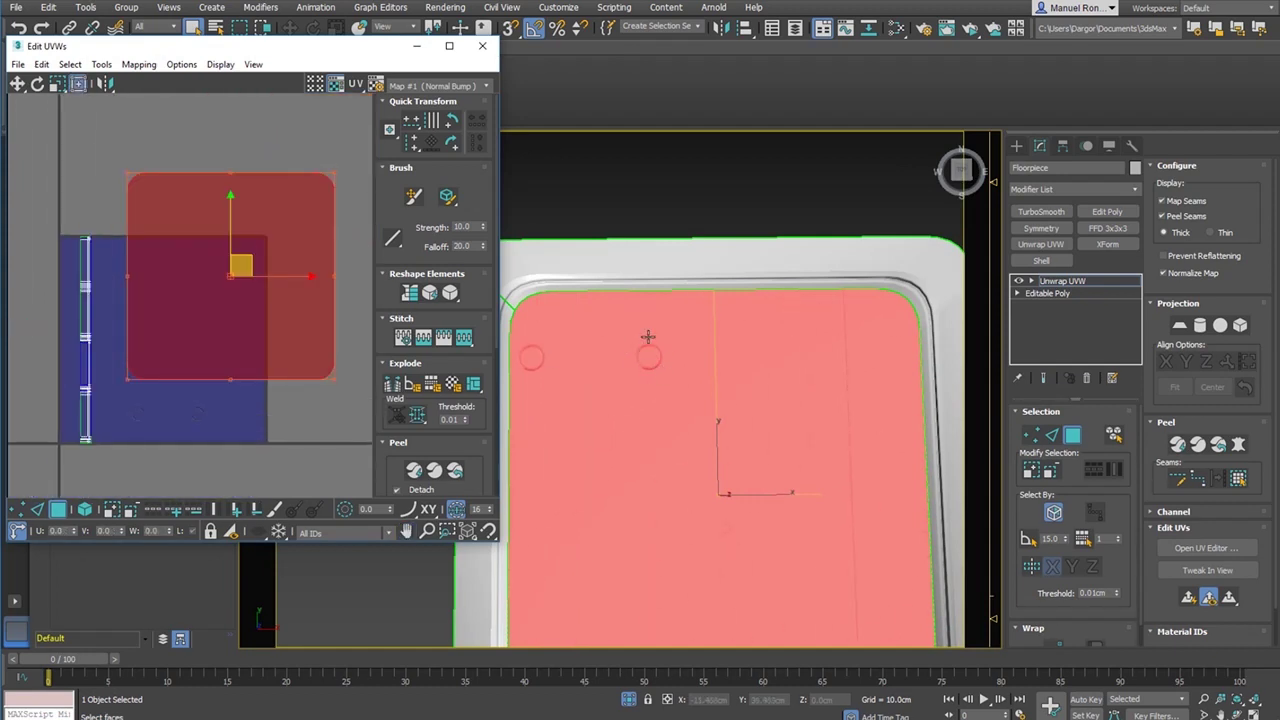
middle_drag(595, 358, 646, 363)
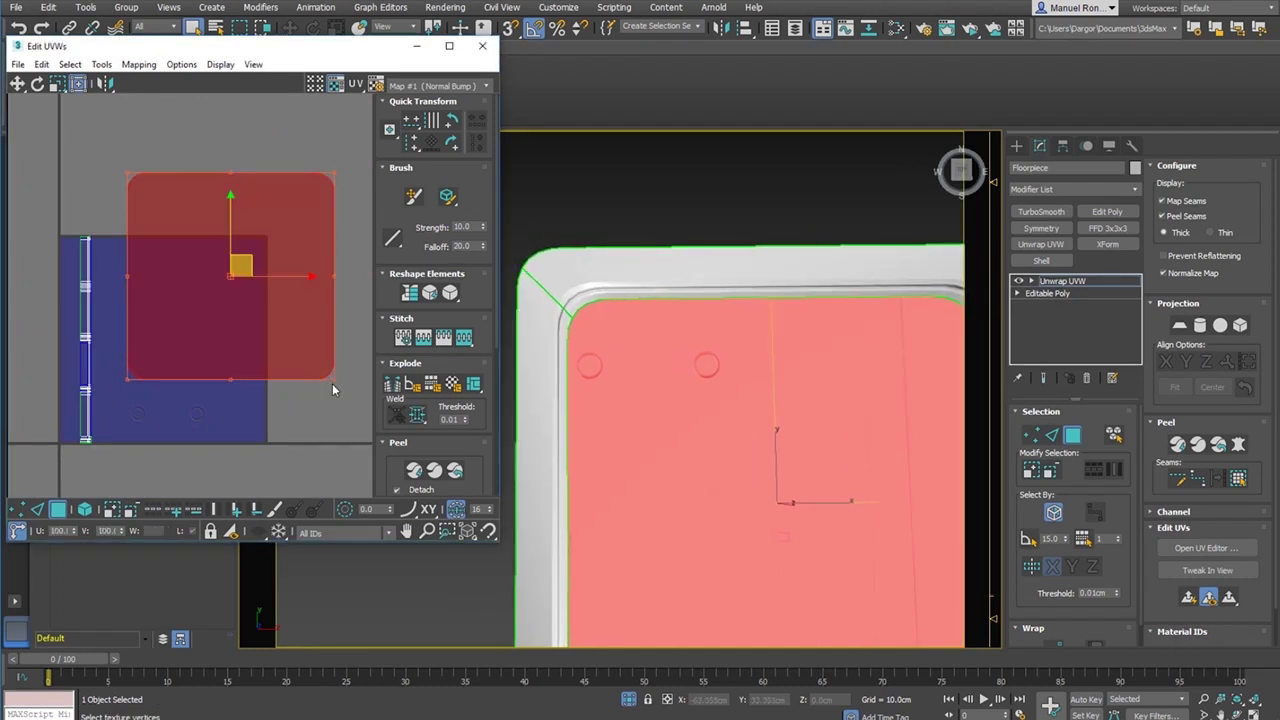
- Shrink the panel's UV island and fit it around the two circular details near the normal map's lower edge
drag(332, 390, 205, 380)
scroll(237, 334, up, 3)
middle_drag(205, 380, 231, 299)
drag(280, 171, 228, 370)
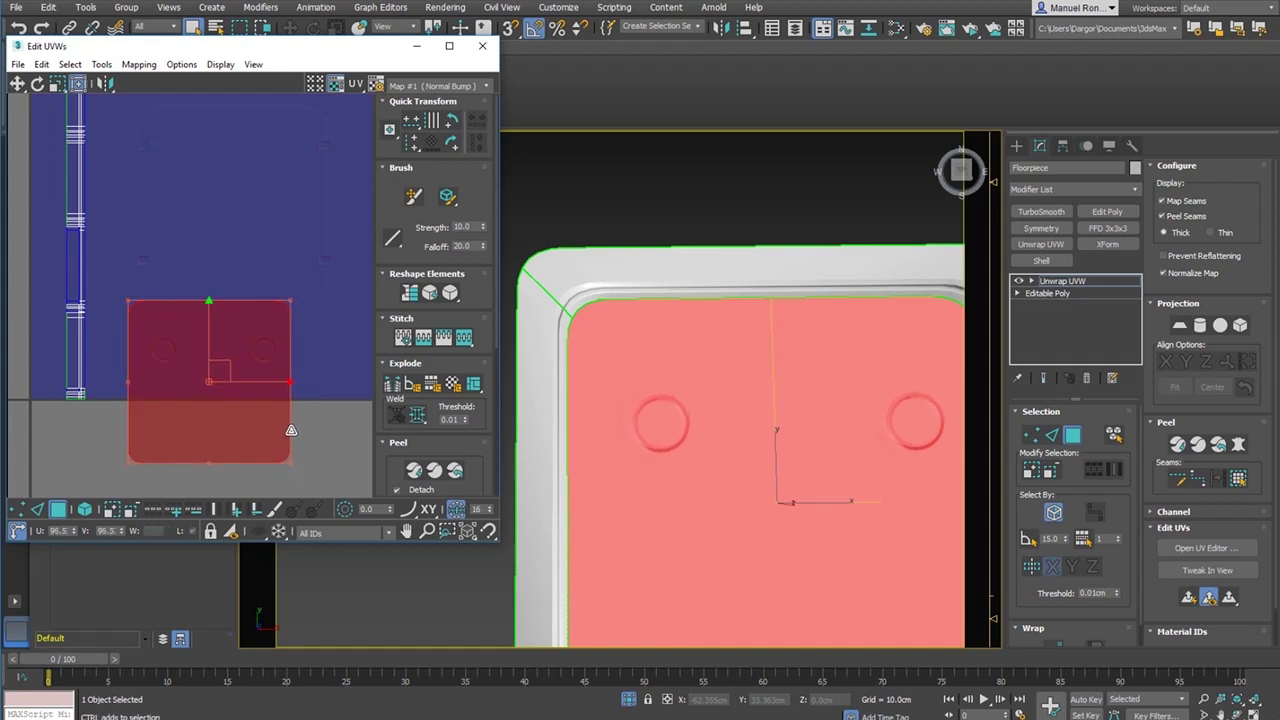
drag(291, 430, 328, 441)
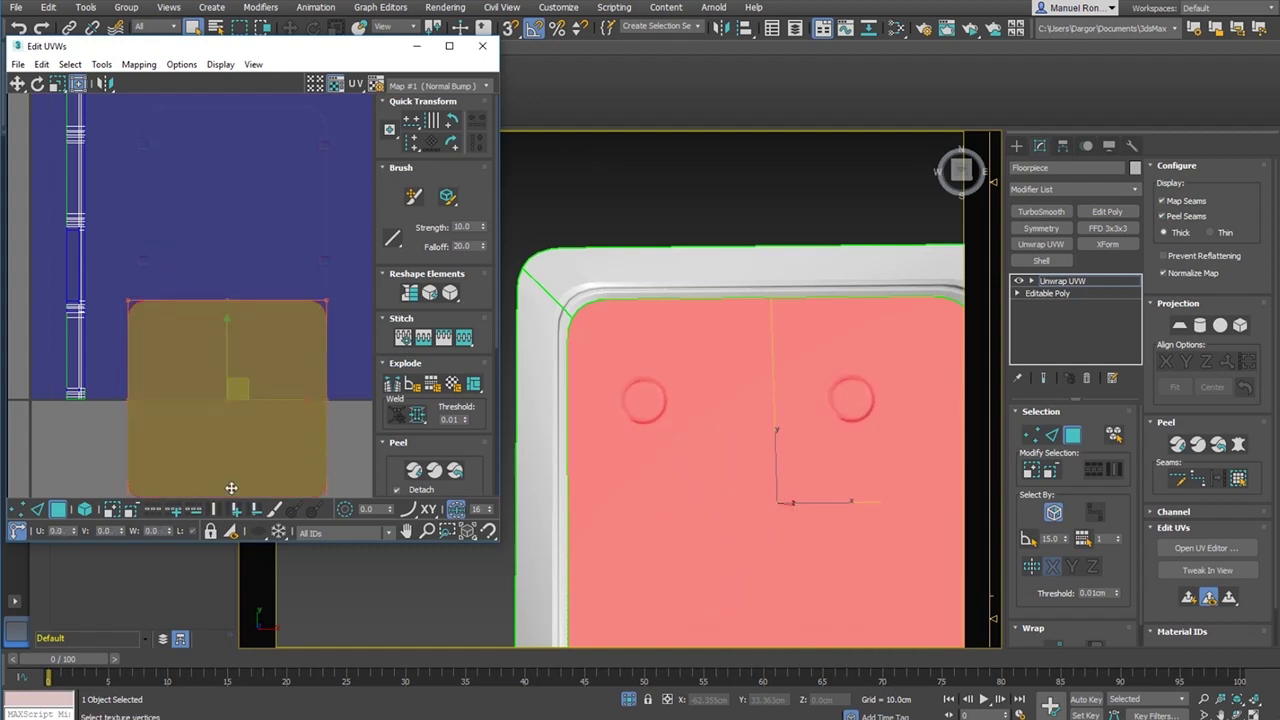
scroll(250, 410, down, 2)
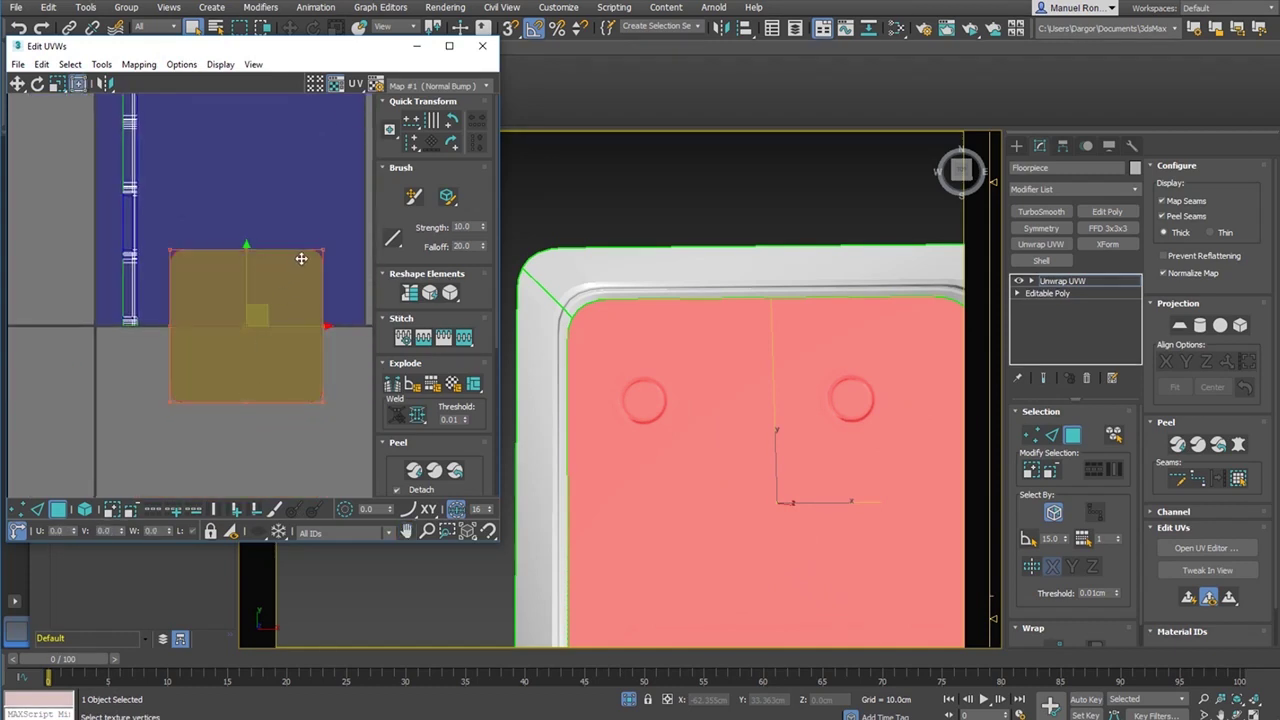
- Squash the panel's UV island vertically over the two circular details, then restore its square proportions
drag(322, 250, 255, 272)
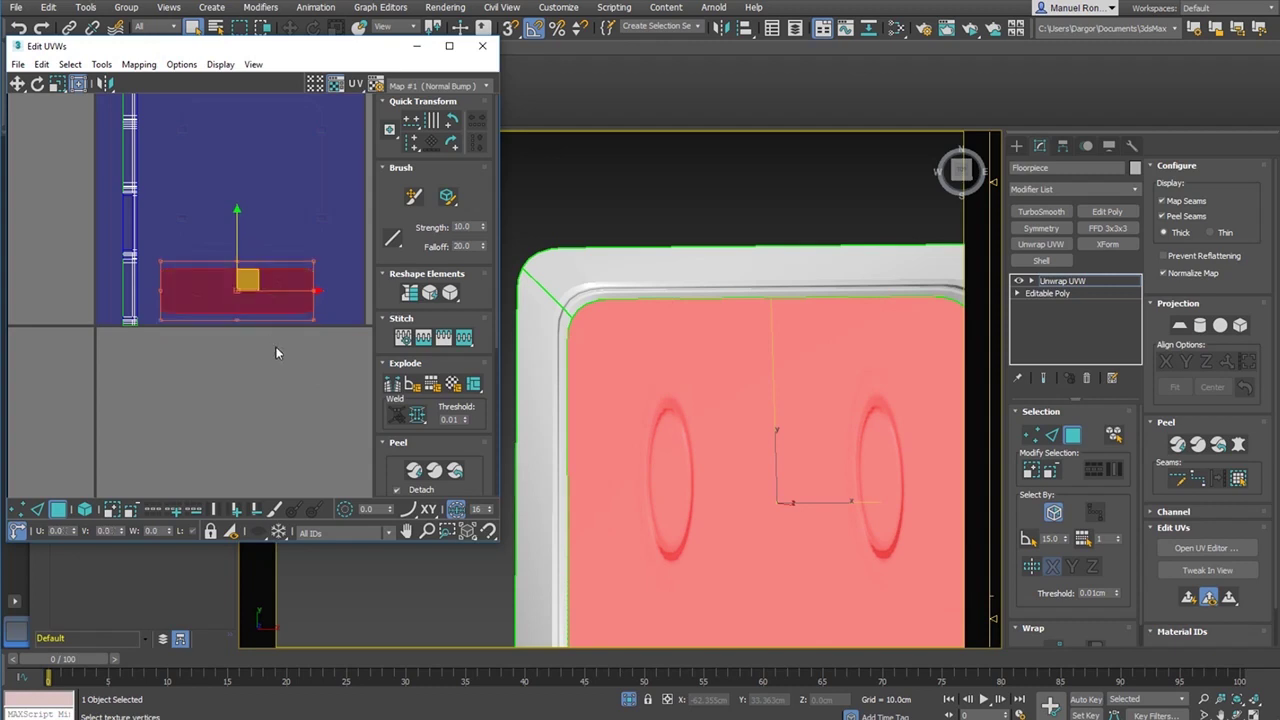
drag(277, 351, 243, 475)
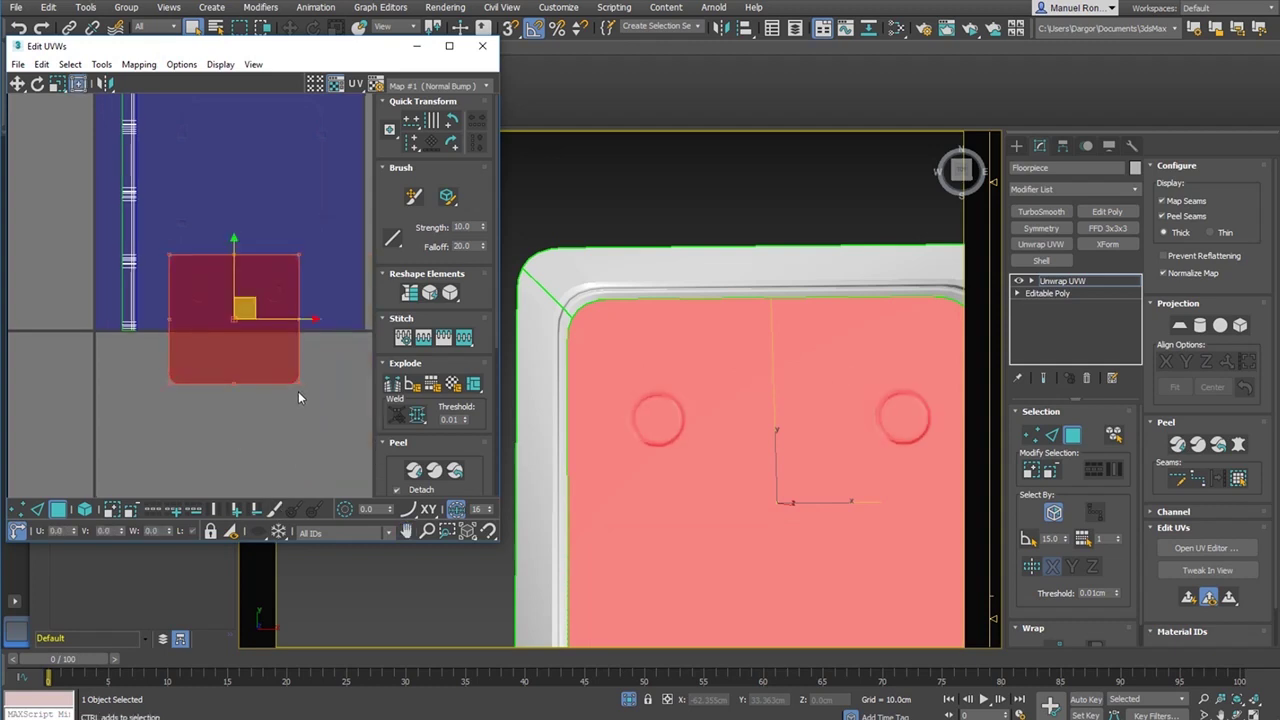
drag(297, 393, 323, 343)
middle_drag(288, 289, 279, 356)
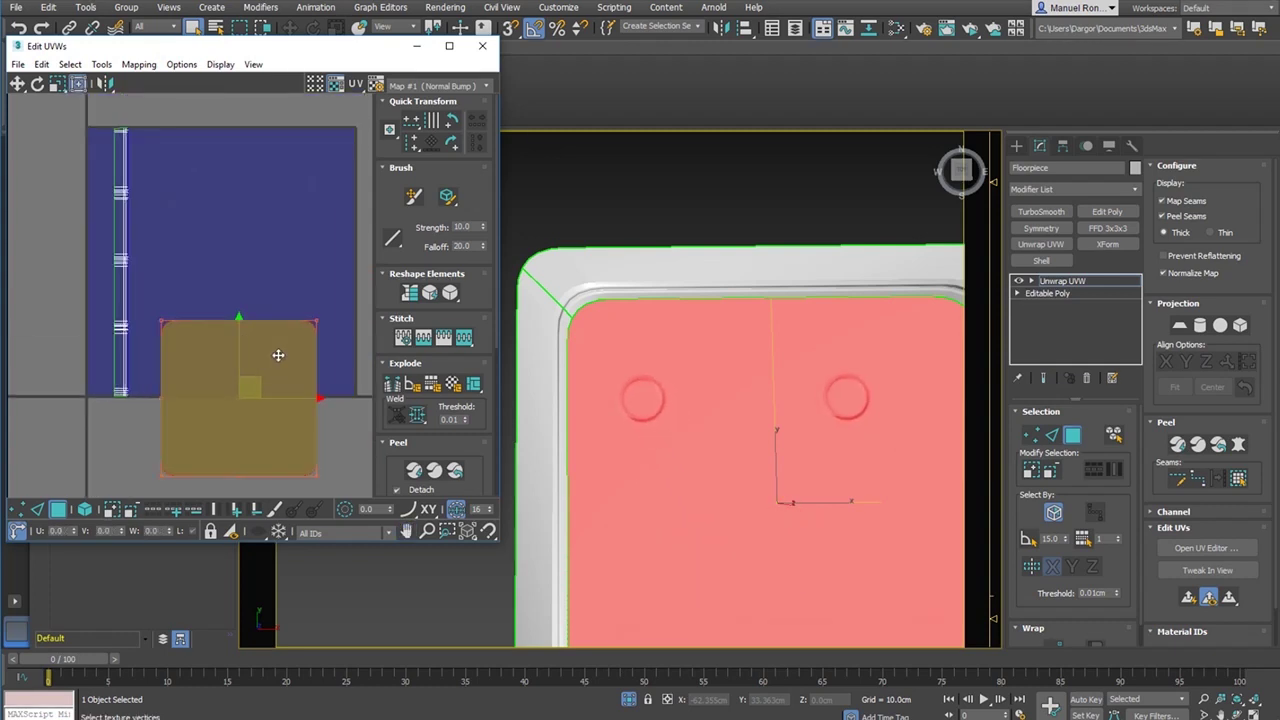
- Move the panel's UV island up onto the normal map's recessed panel and enlarge it to cover the four small rectangular details
drag(260, 384, 247, 222)
middle_drag(772, 430, 675, 344)
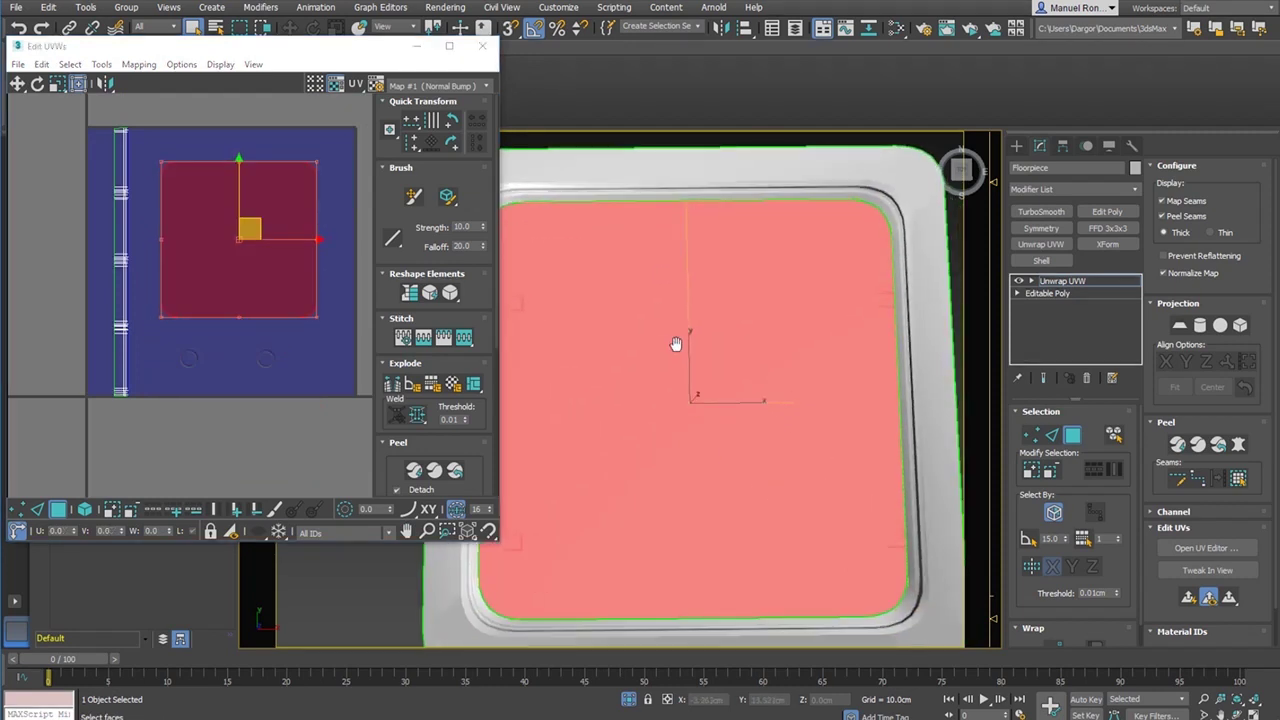
scroll(314, 334, up, 3)
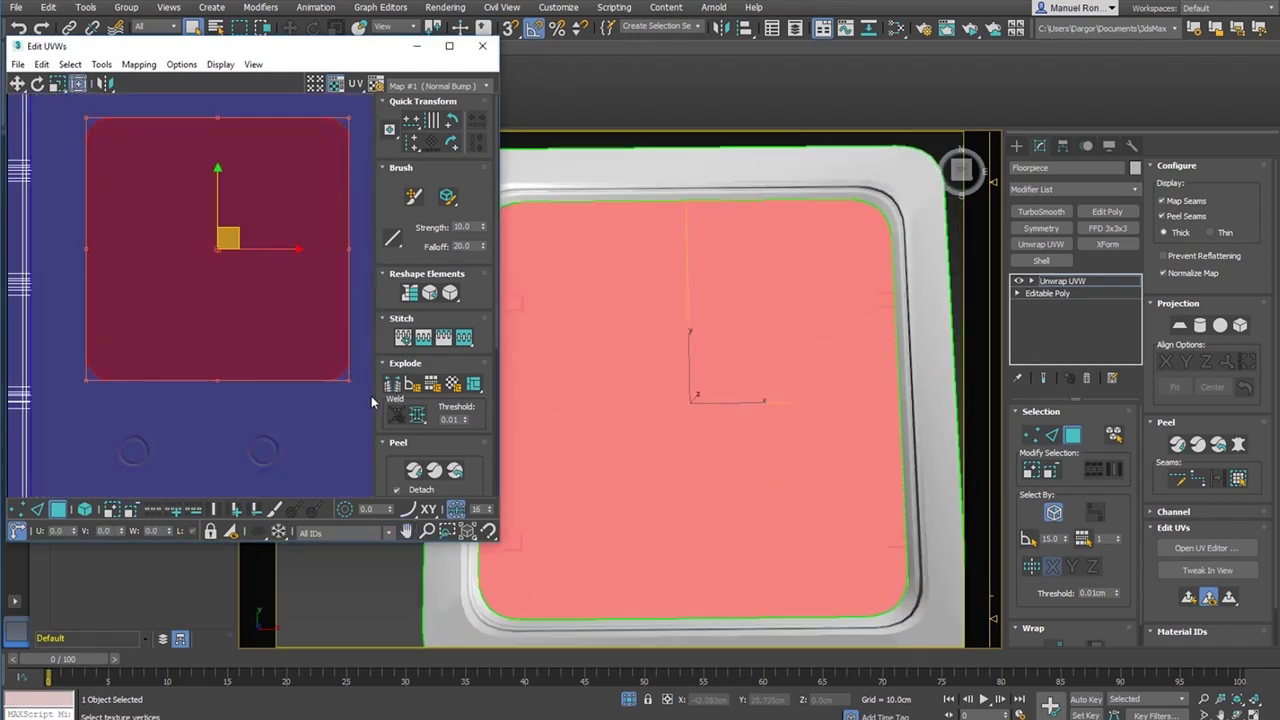
drag(346, 380, 365, 401)
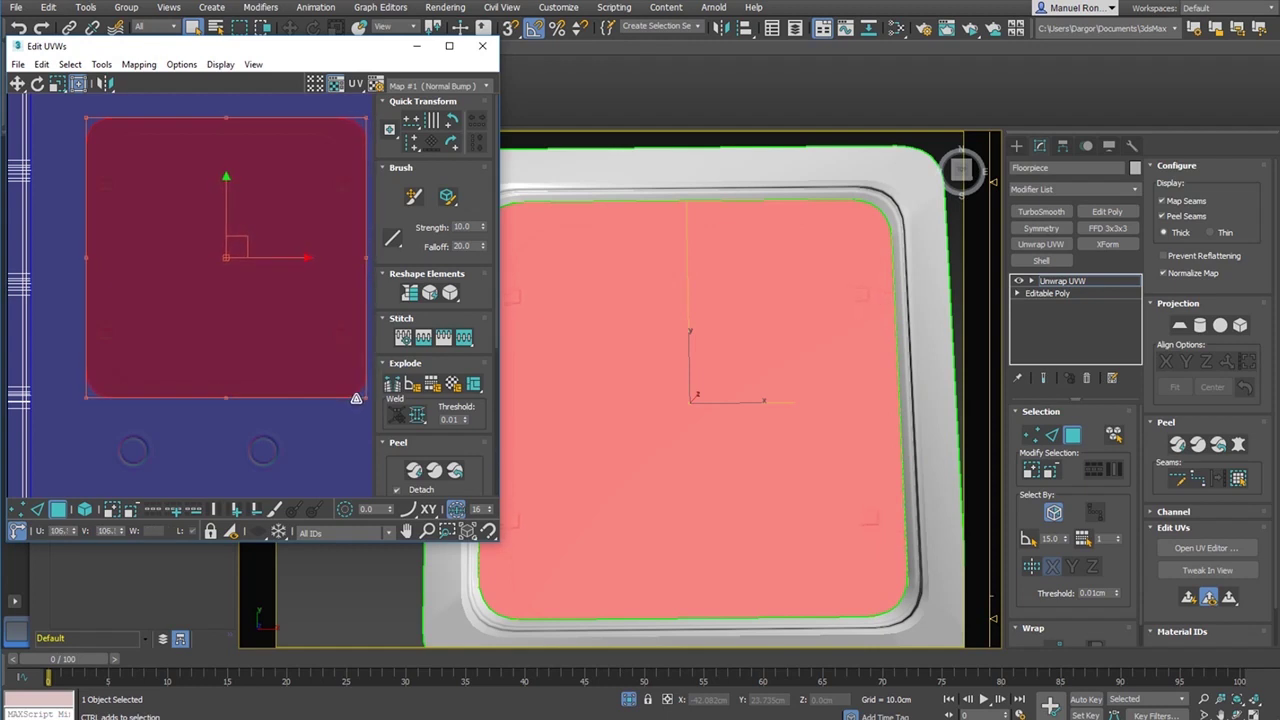
click(251, 380)
- Shift the panel's UV island slightly to the right to move the rectangular details closer to the panel's left edge
scroll(166, 390, up, 3)
scroll(157, 357, up, 4)
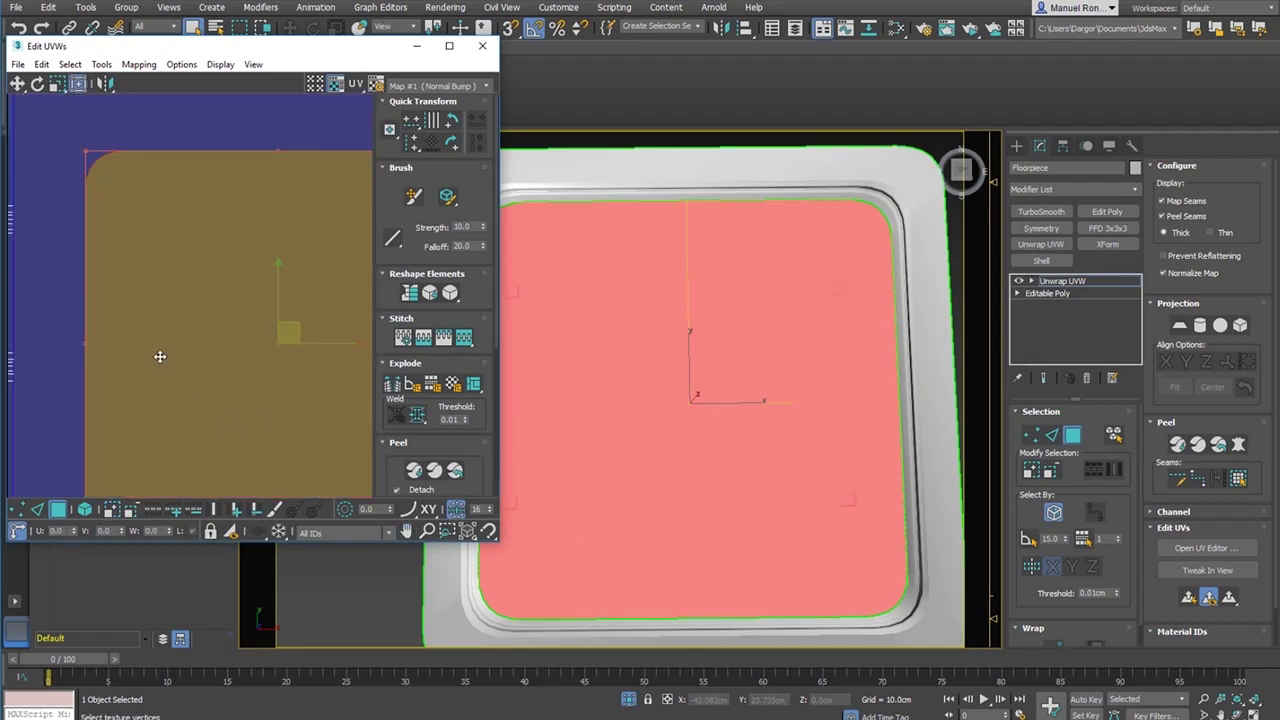
scroll(163, 314, down, 4)
scroll(300, 345, up, 1)
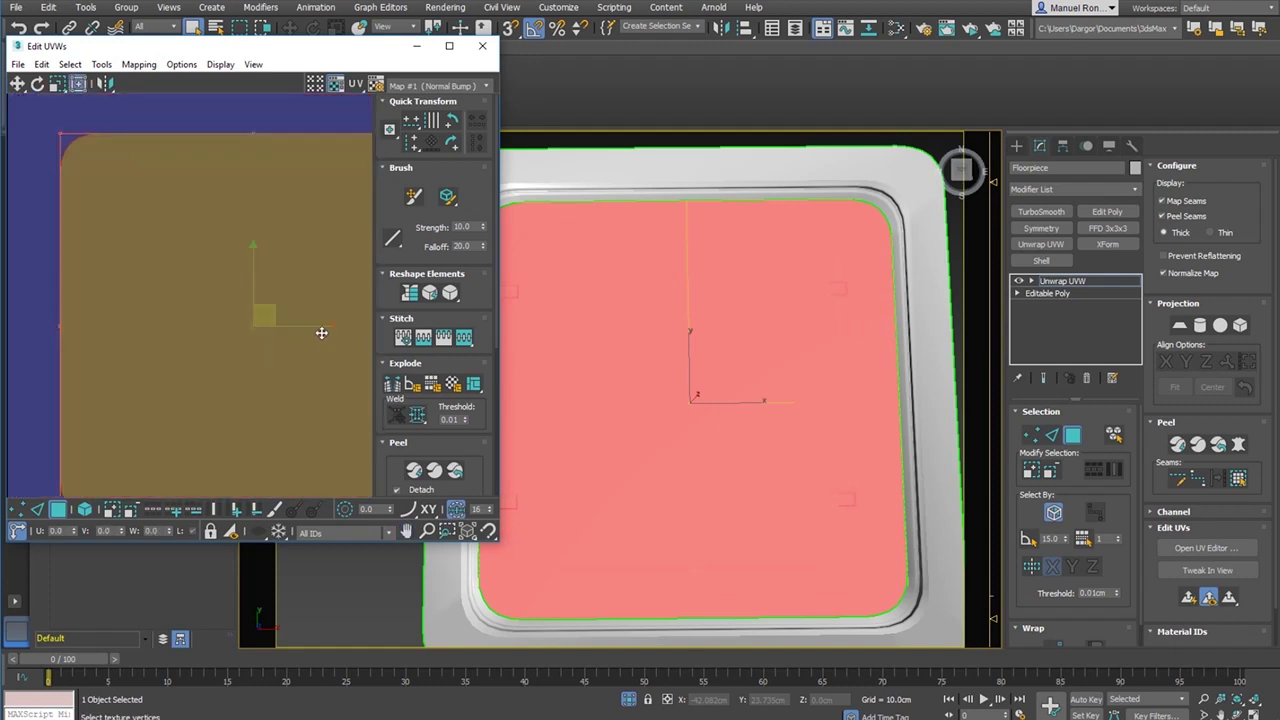
middle_drag(578, 361, 708, 349)
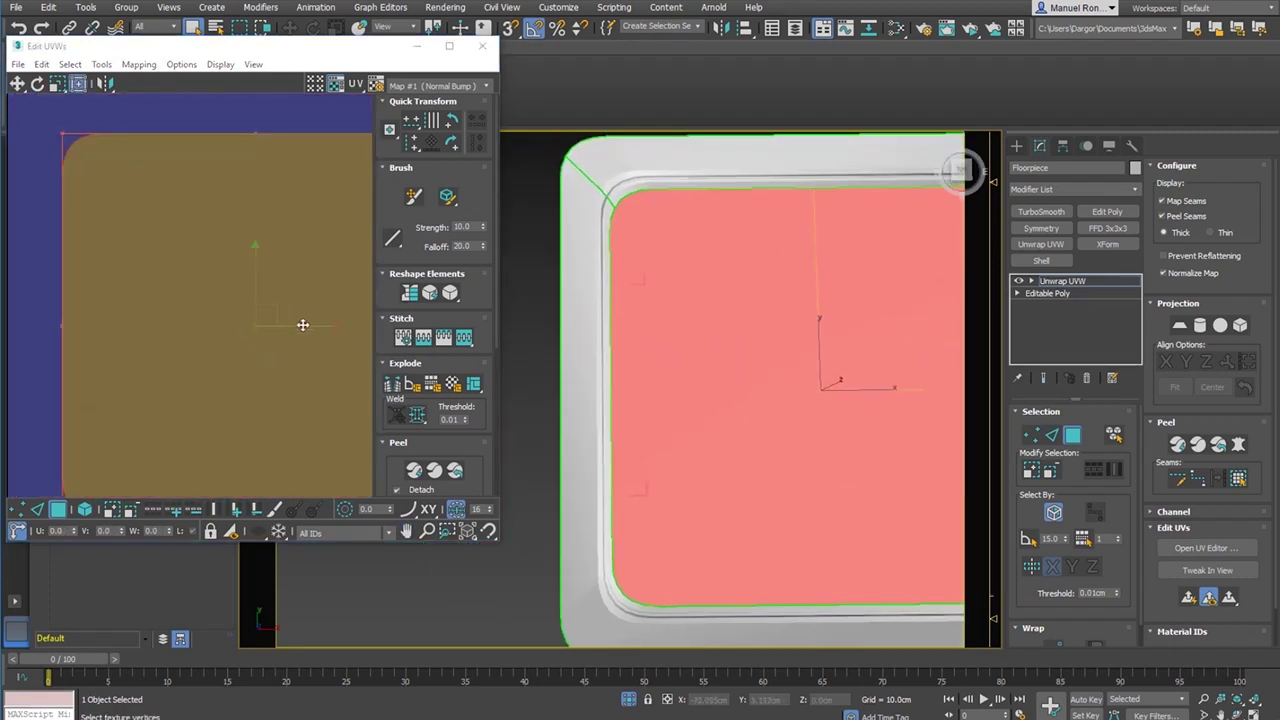
drag(303, 325, 320, 324)
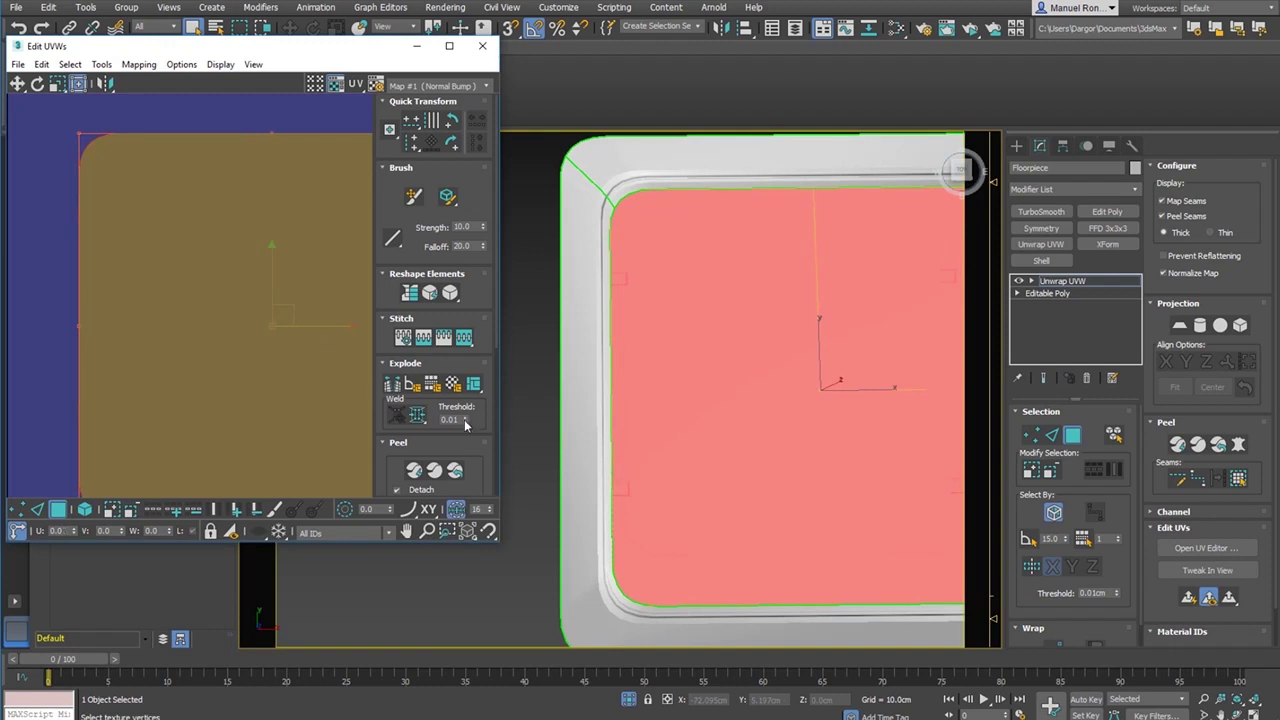
- Scale the panel's UV island down slightly and nudge it left to center the four rectangular details on the panel
middle_drag(604, 446, 503, 446)
scroll(157, 338, down, 2)
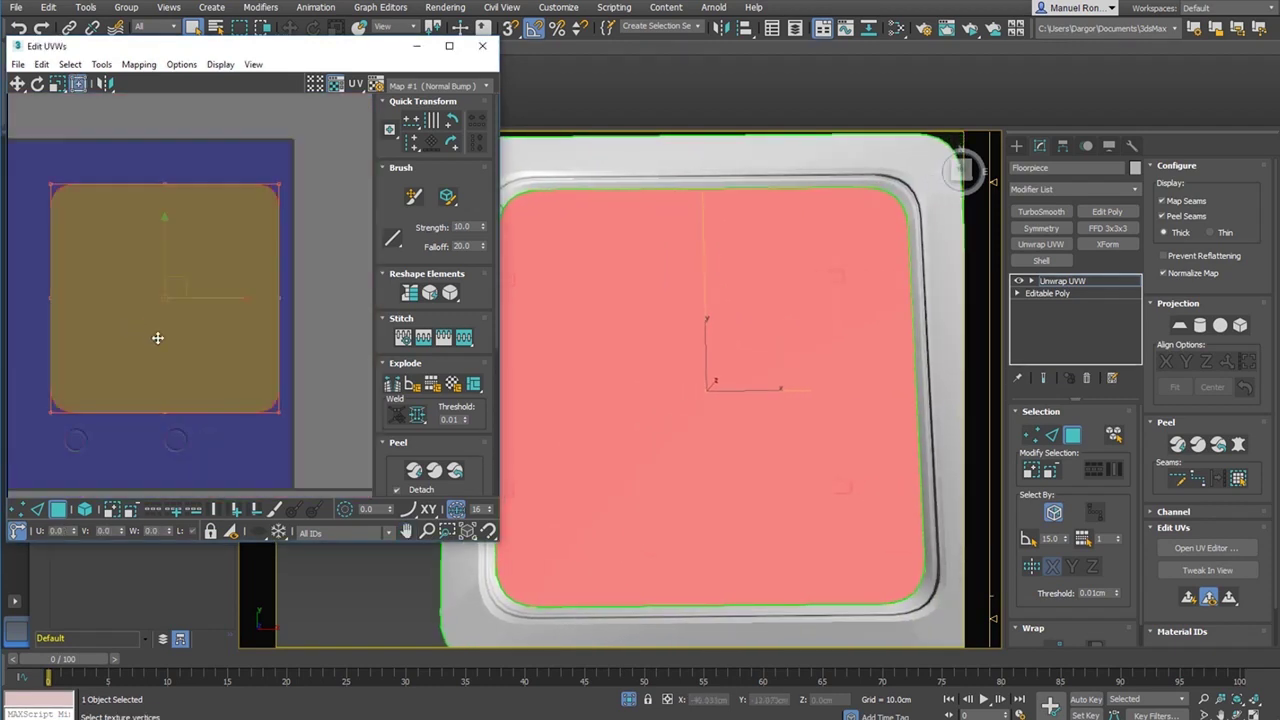
drag(280, 411, 260, 342)
middle_drag(138, 366, 149, 362)
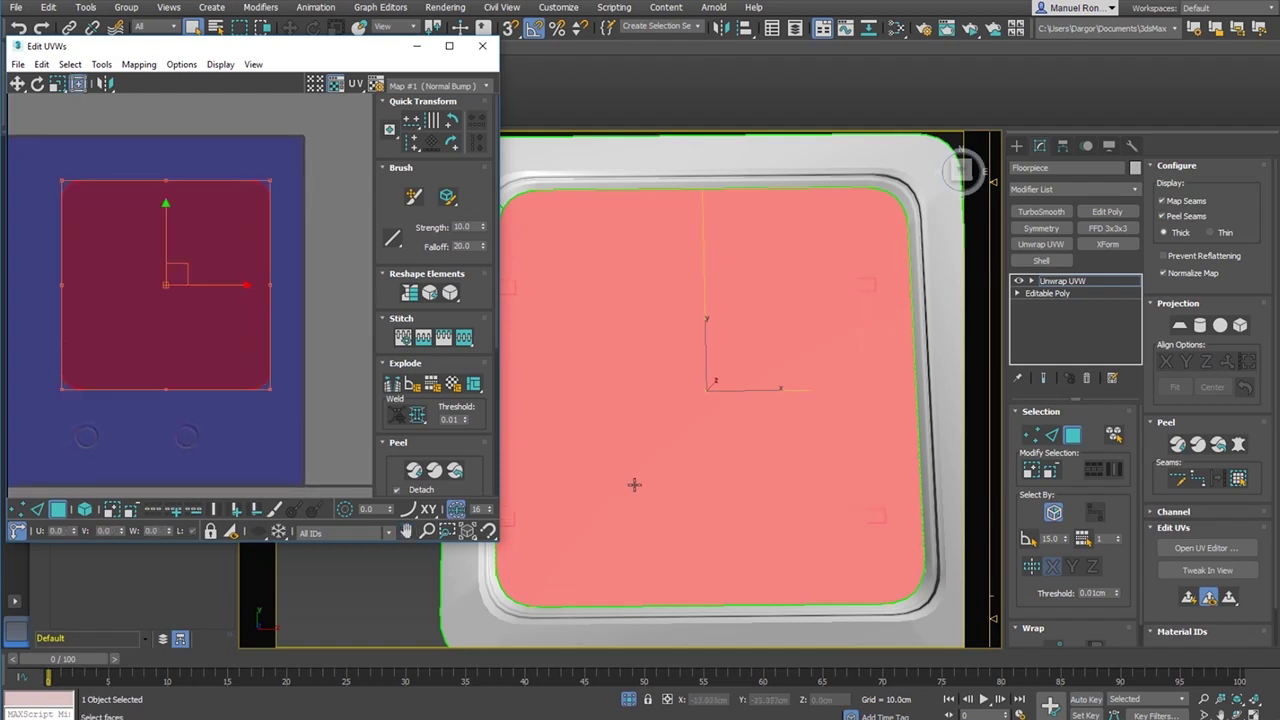
middle_drag(667, 484, 726, 466)
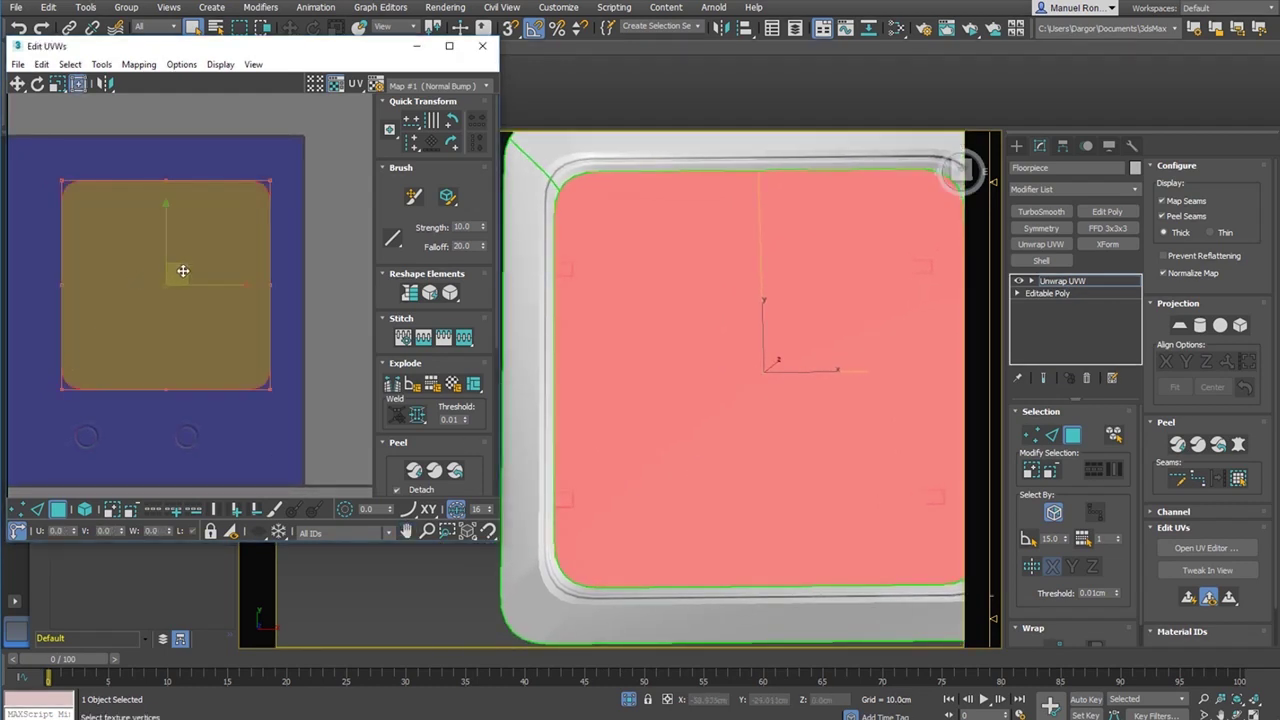
drag(183, 271, 172, 271)
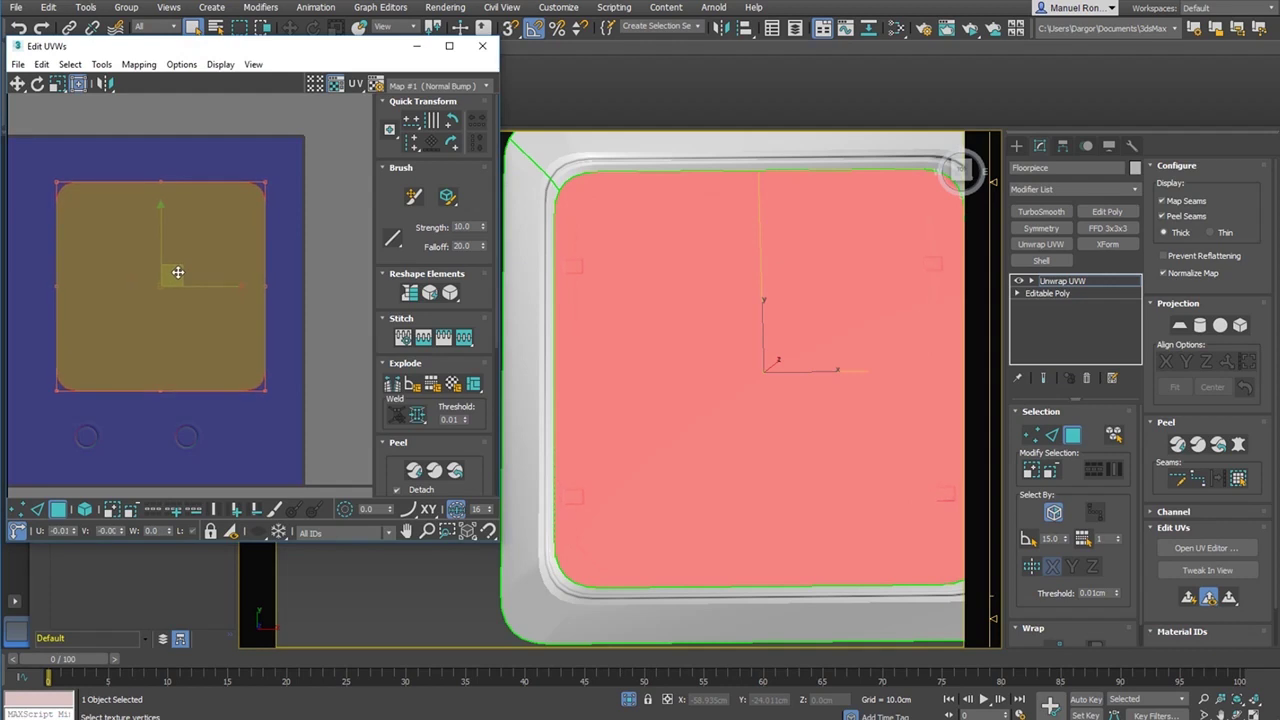
- Check the remapped panel on Floorpiece from an angled view and compare it with the UV layout
scroll(594, 318, down, 3)
alt+middle_drag(634, 346, 671, 426)
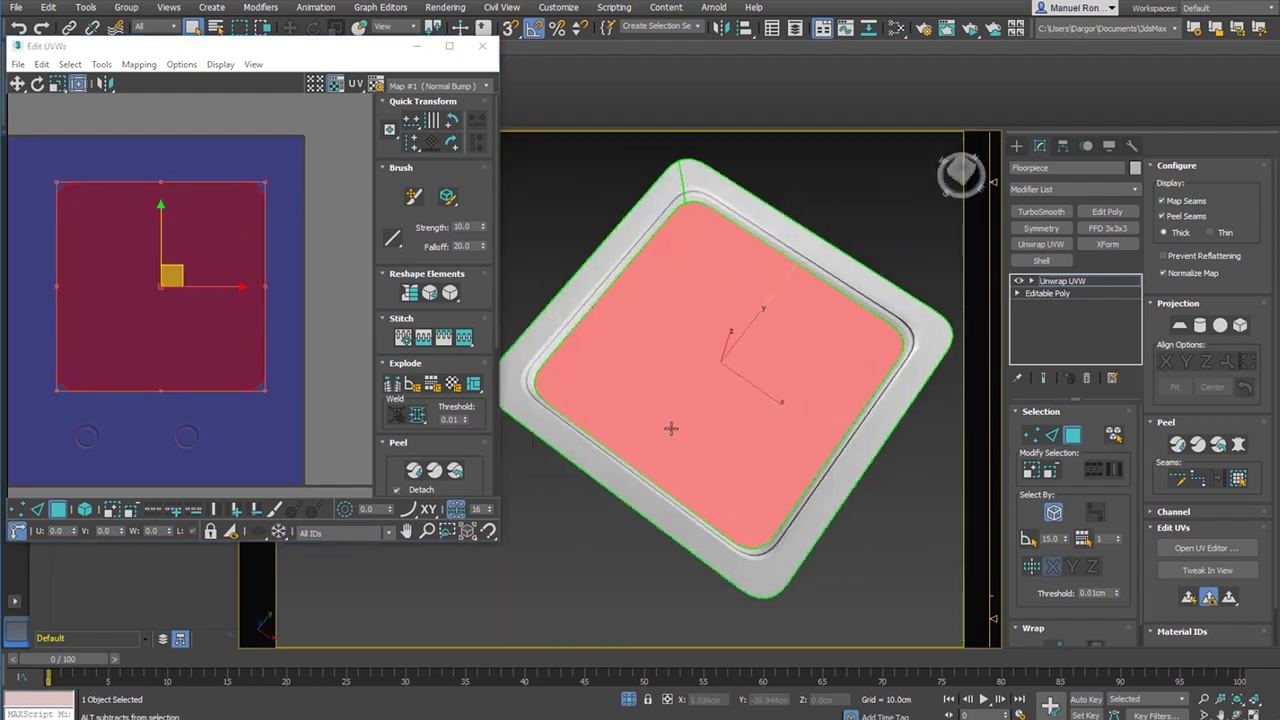
middle_drag(277, 378, 349, 383)
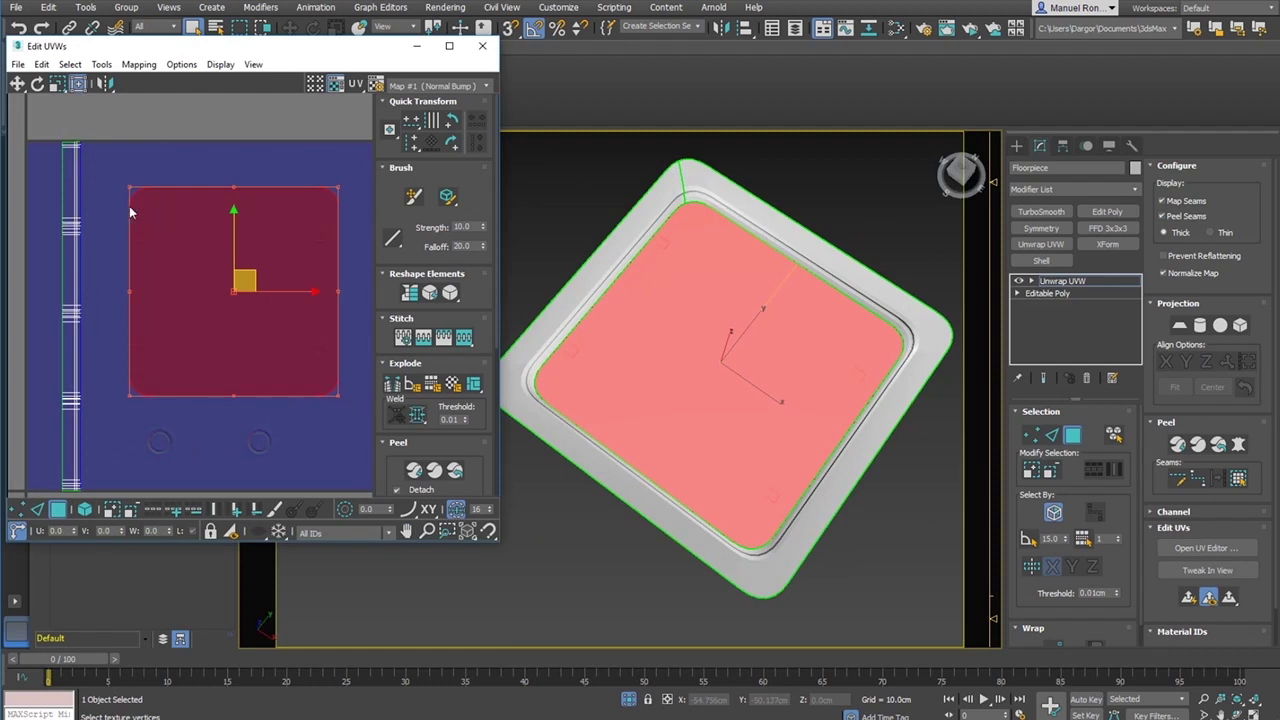
- Select the border strip's whole UV island in the UV layout and move it left, outside the normal map
click(178, 331)
scroll(910, 358, up, 5)
scroll(880, 430, down, 8)
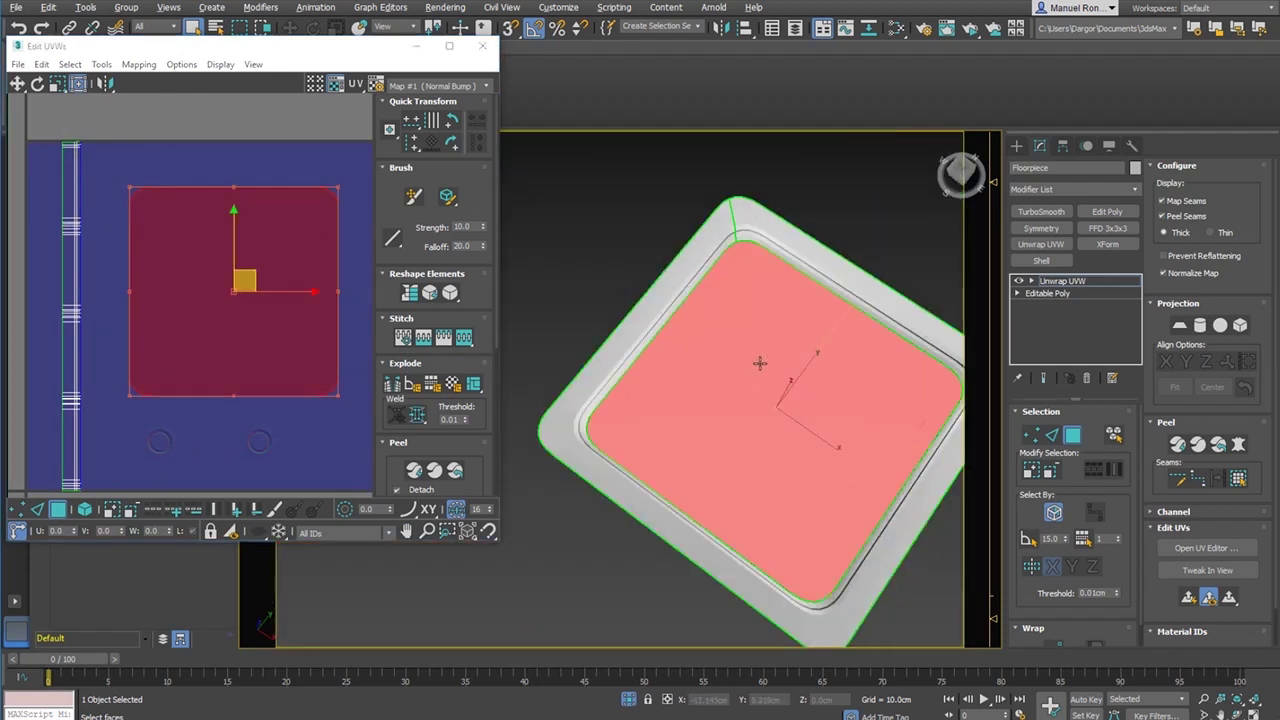
alt+middle_drag(757, 363, 620, 344)
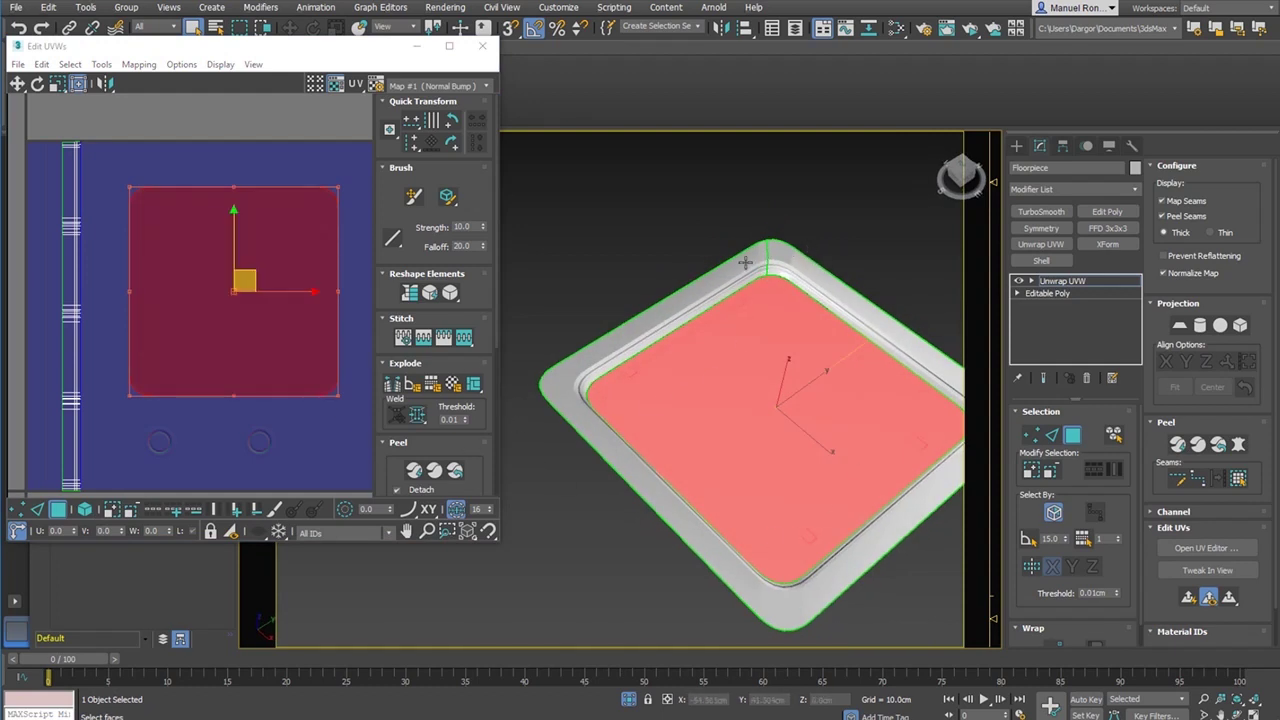
scroll(77, 312, up, 2)
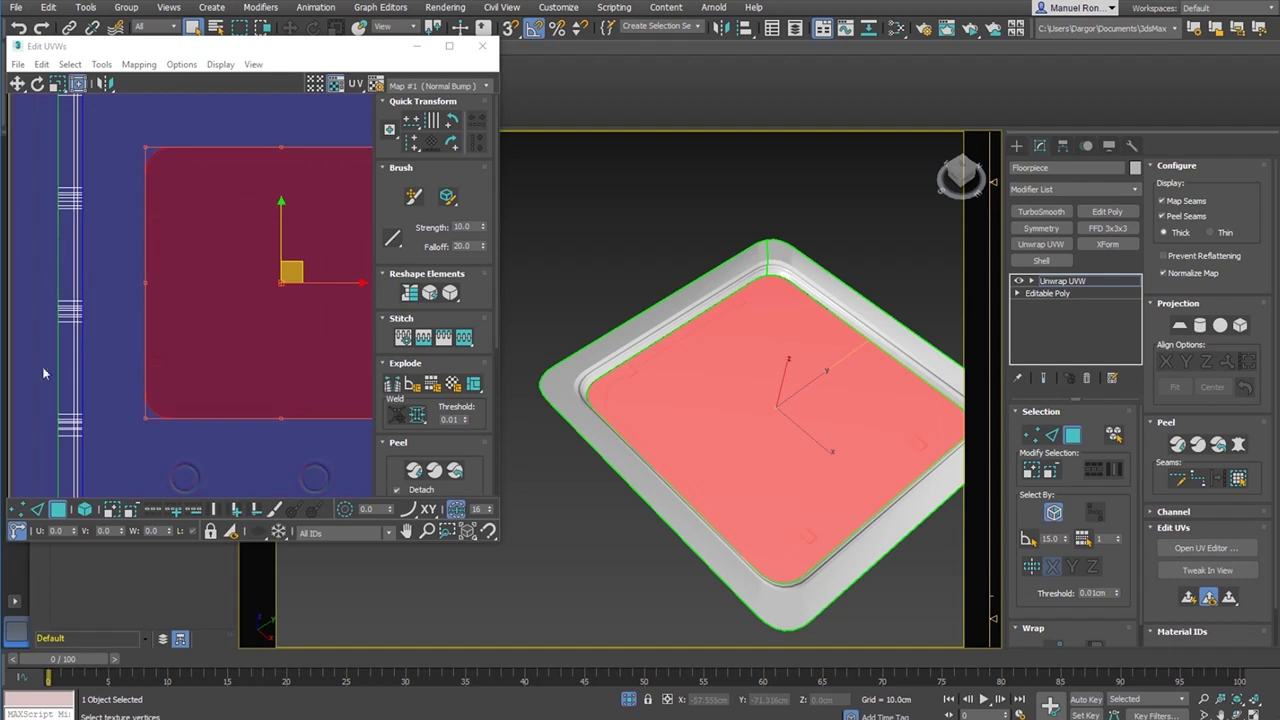
click(85, 509)
click(66, 437)
scroll(71, 420, down, 3)
middle_drag(71, 420, 114, 408)
scroll(112, 390, up, 3)
drag(166, 351, 45, 355)
scroll(188, 358, down, 1)
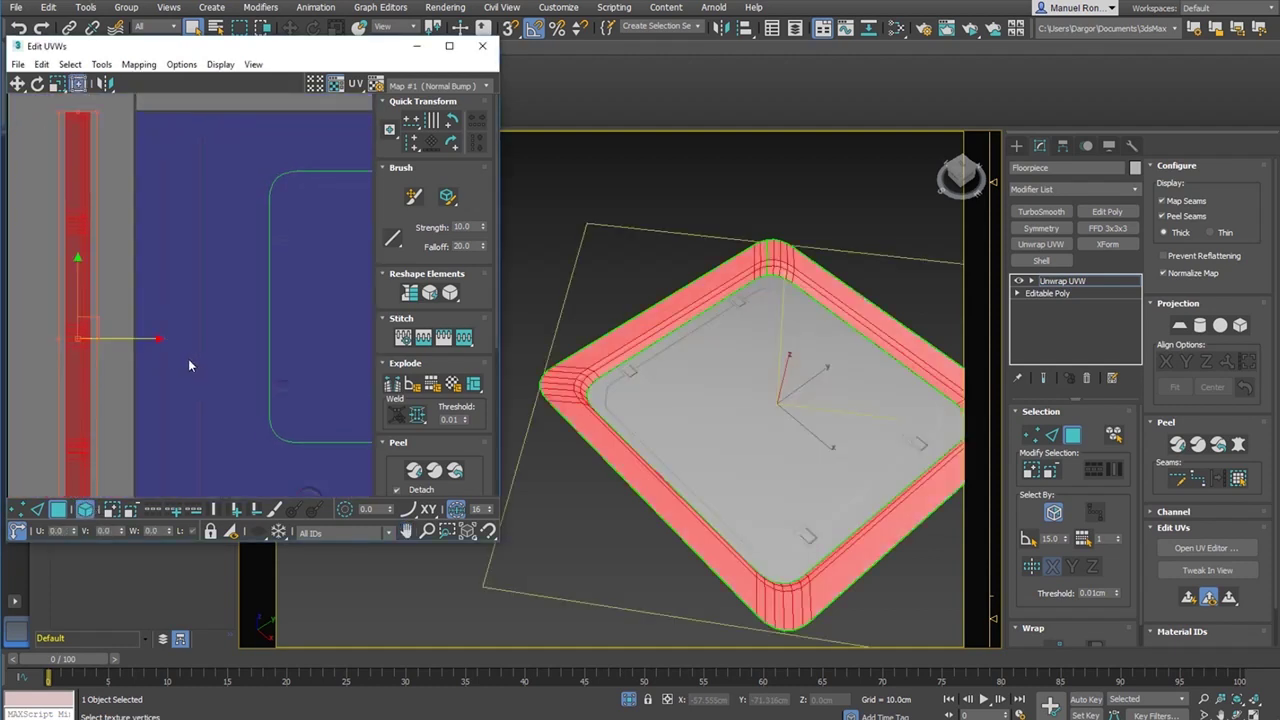
- Move the border strip's UV island onto the normal map's left edge over the vertical groove lines, and deselect it
scroll(127, 350, up, 2)
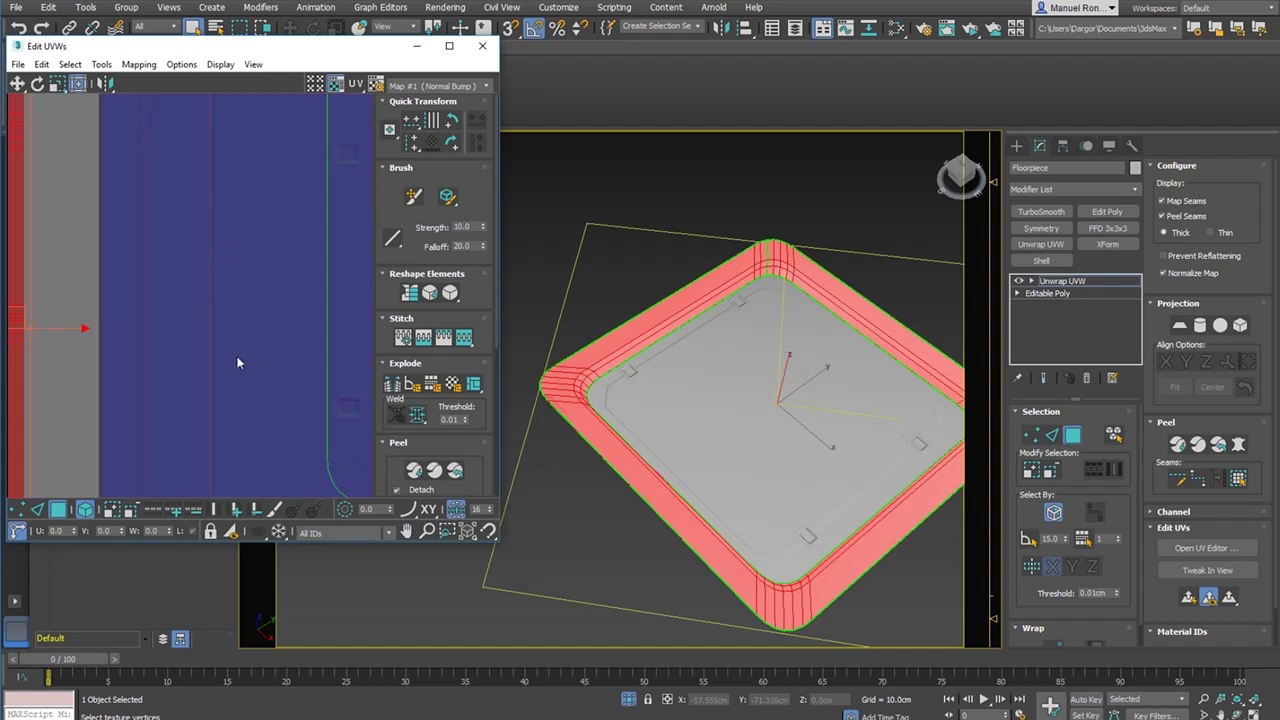
middle_drag(650, 408, 678, 450)
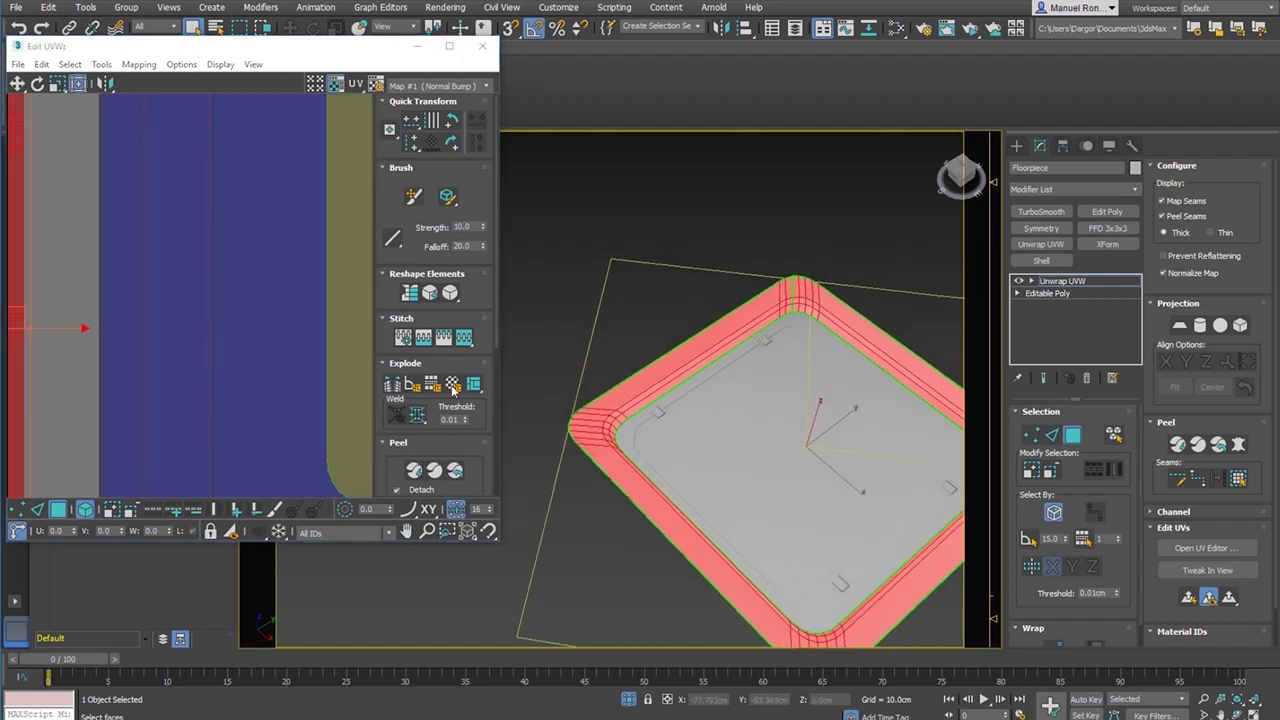
scroll(197, 315, down, 1)
mouse_move(93, 335)
mouse_down()
mouse_move(209, 347)
mouse_move(223, 331)
mouse_up()
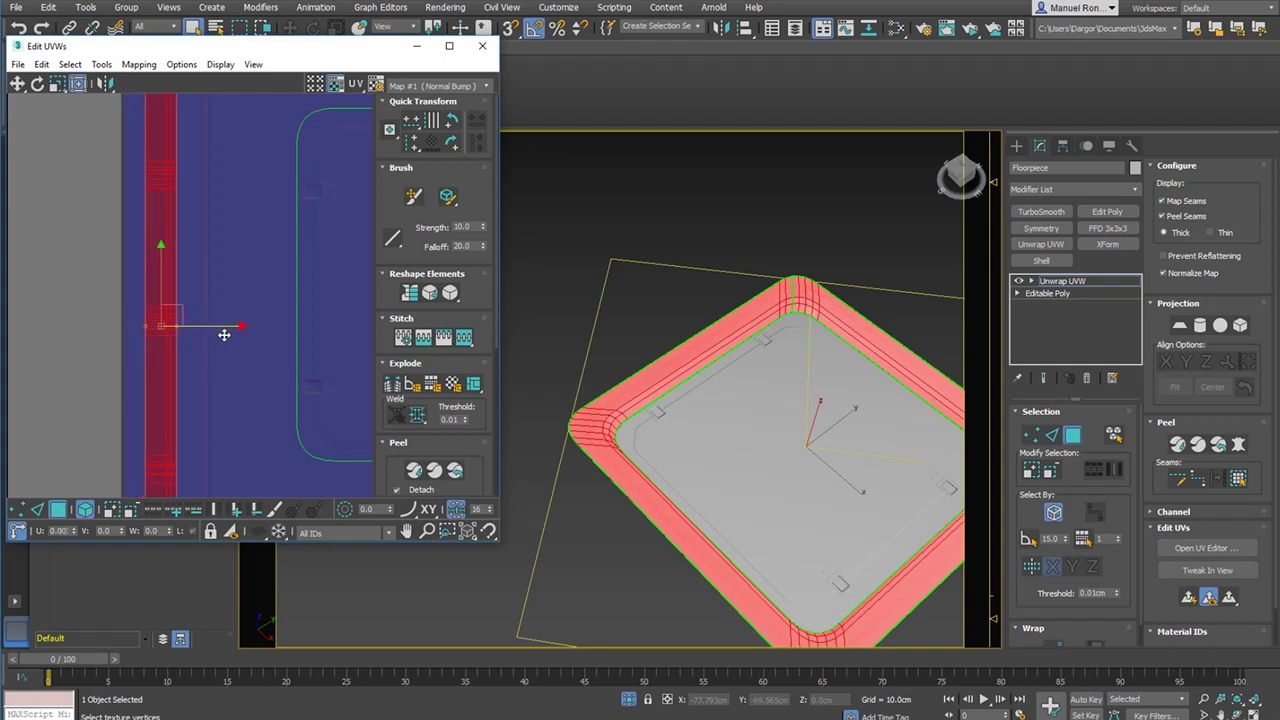
key(3)
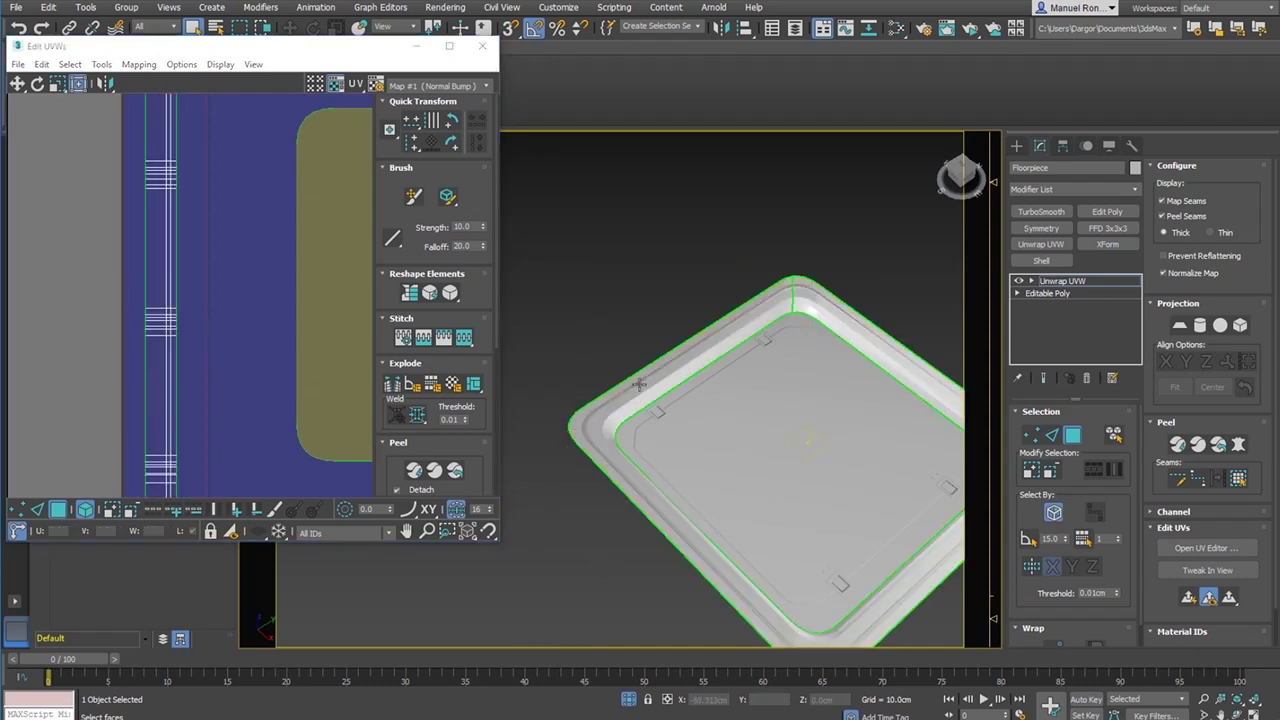
- Deselect Floorpiece and inspect the projected details on its rim and recessed panel from several angles
middle_drag(800, 430, 791, 477)
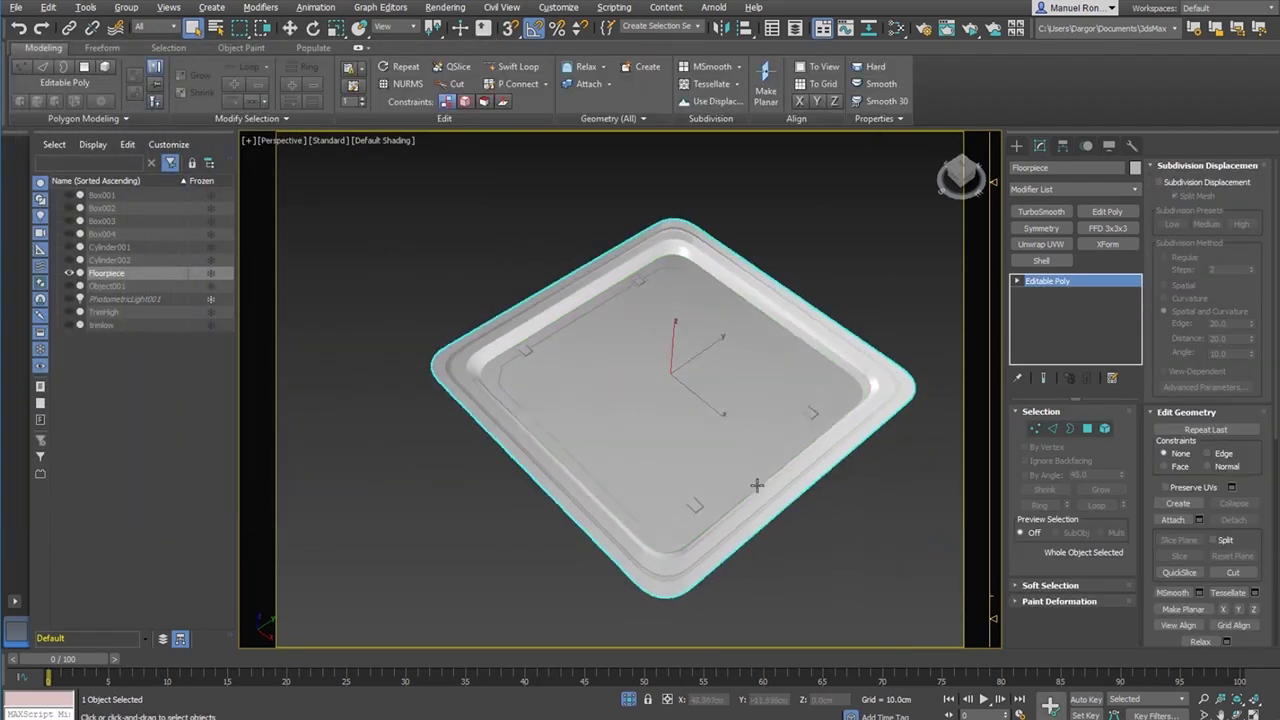
click(895, 505)
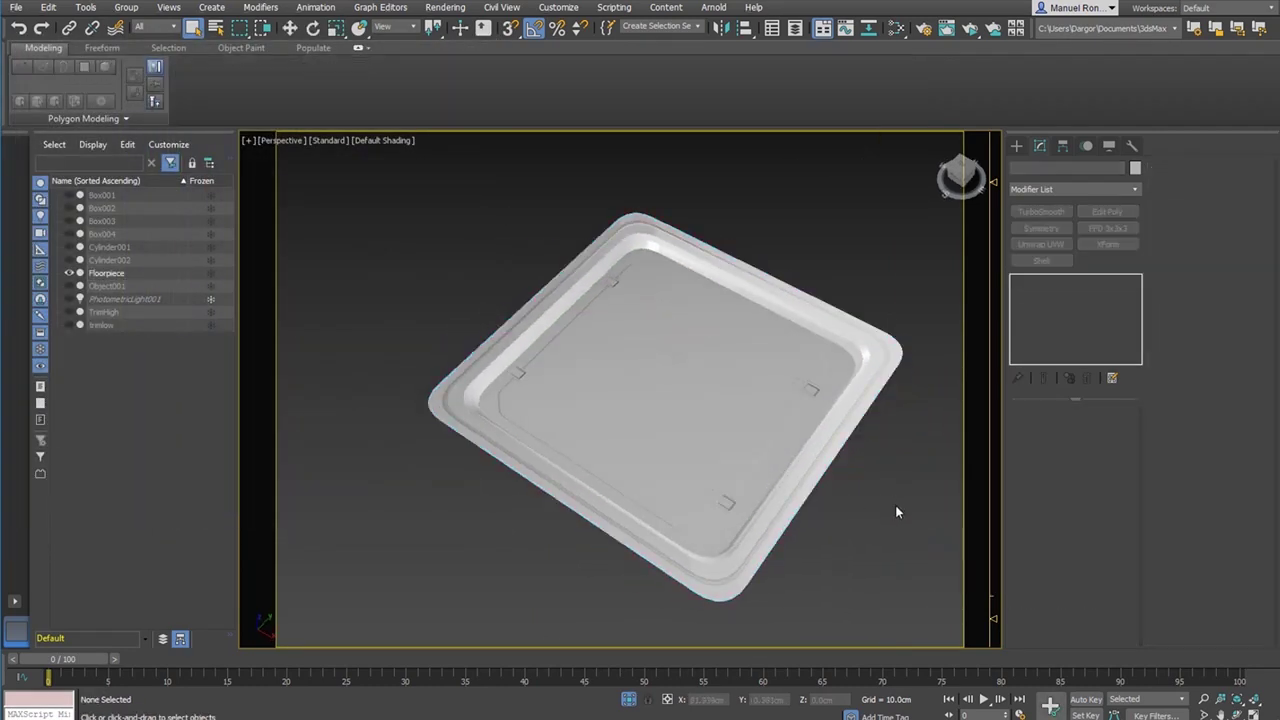
alt+middle_drag(531, 532, 630, 485)
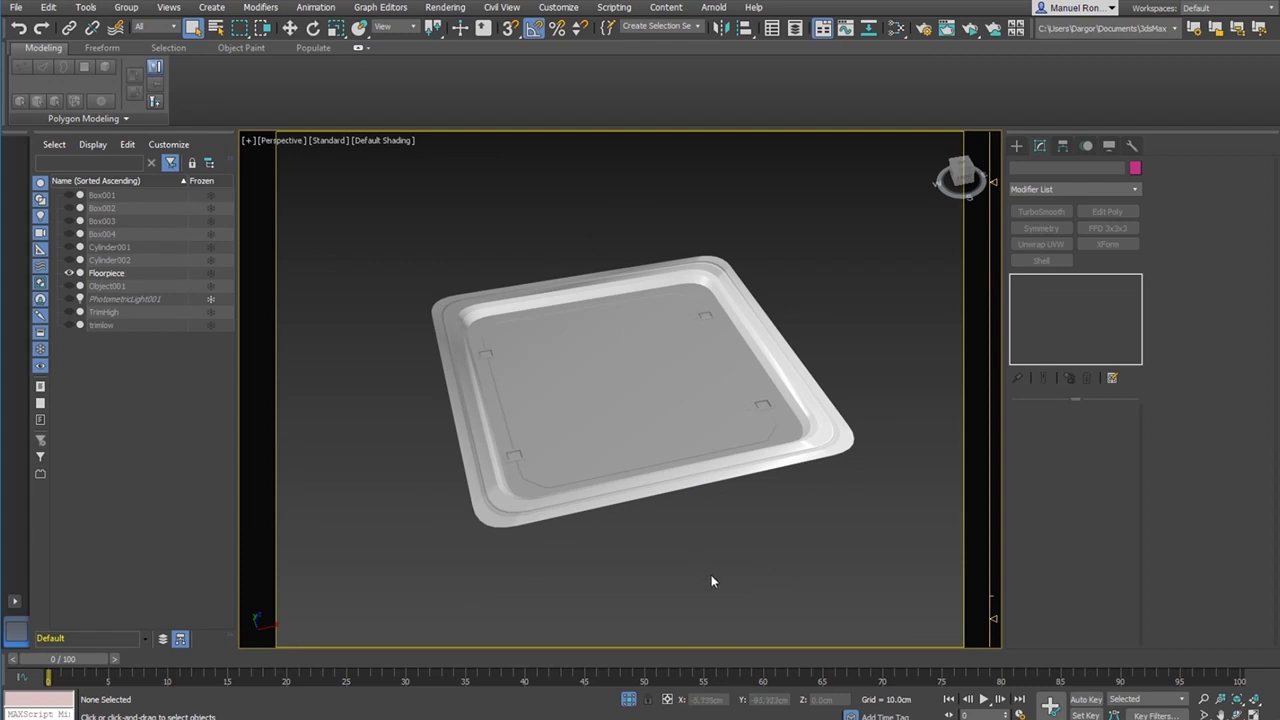
alt+middle_drag(764, 479, 780, 490)
scroll(511, 446, up, 4)
alt+middle_drag(571, 511, 588, 491)
scroll(503, 450, down, 3)
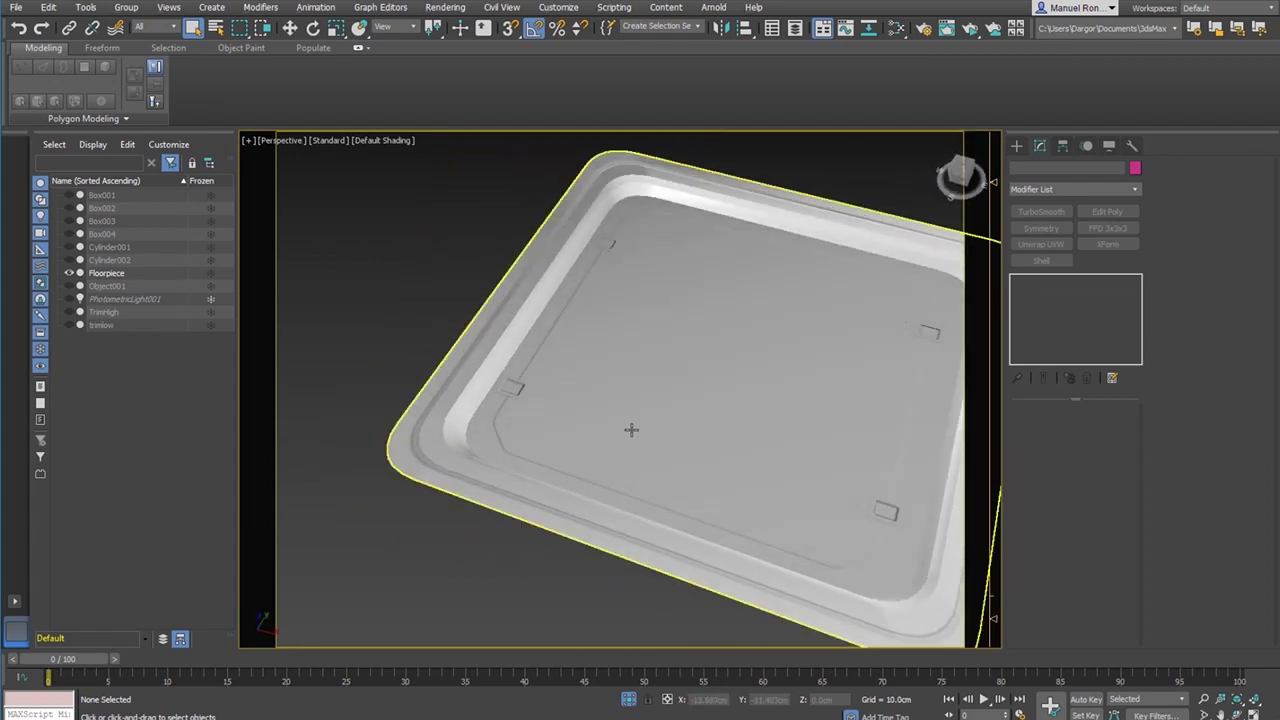
alt+middle_drag(631, 430, 646, 440)
scroll(646, 440, down, 3)
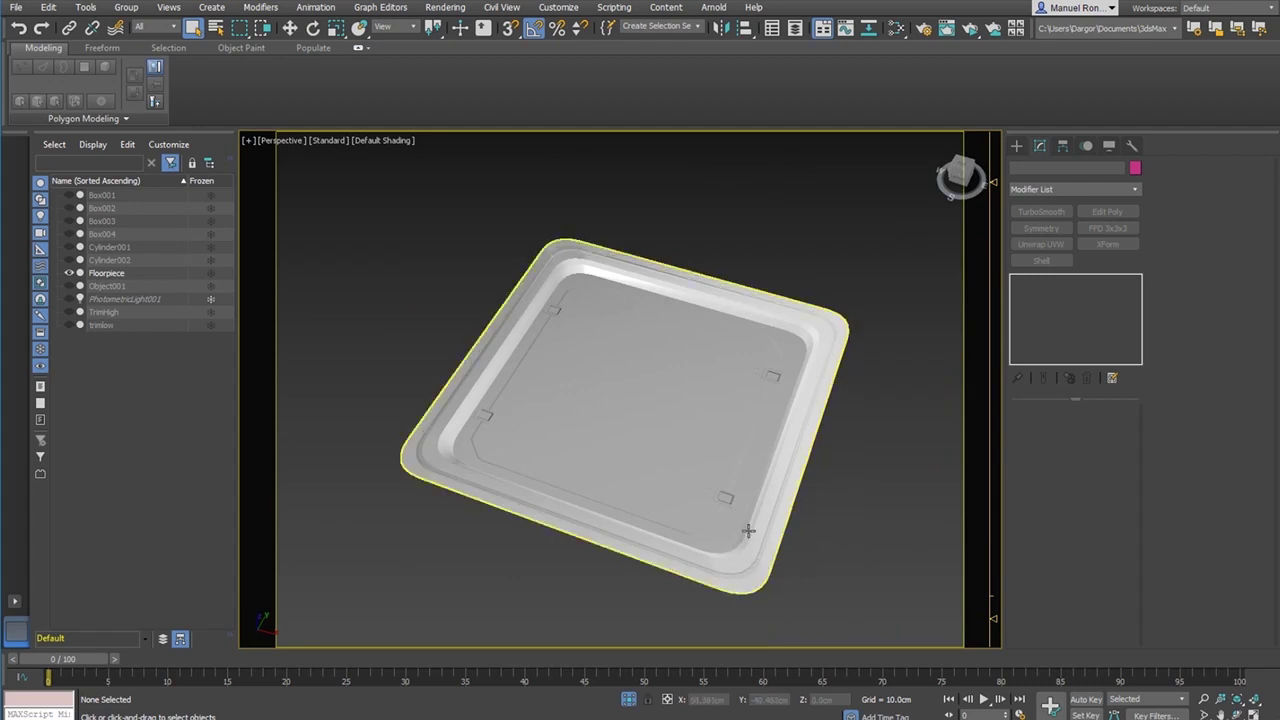
click(748, 531)
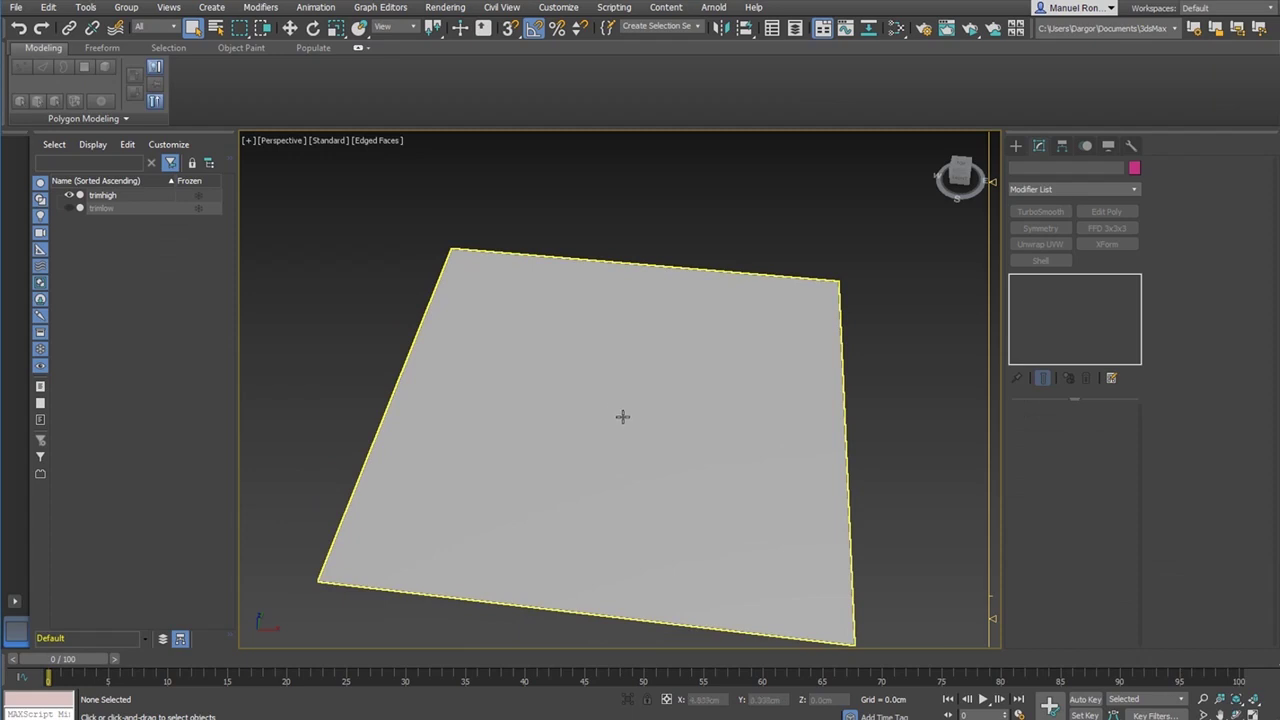
- Unhide trimlow alongside trimhigh and select the trimhigh plane
alt+middle_drag(763, 454, 403, 408)
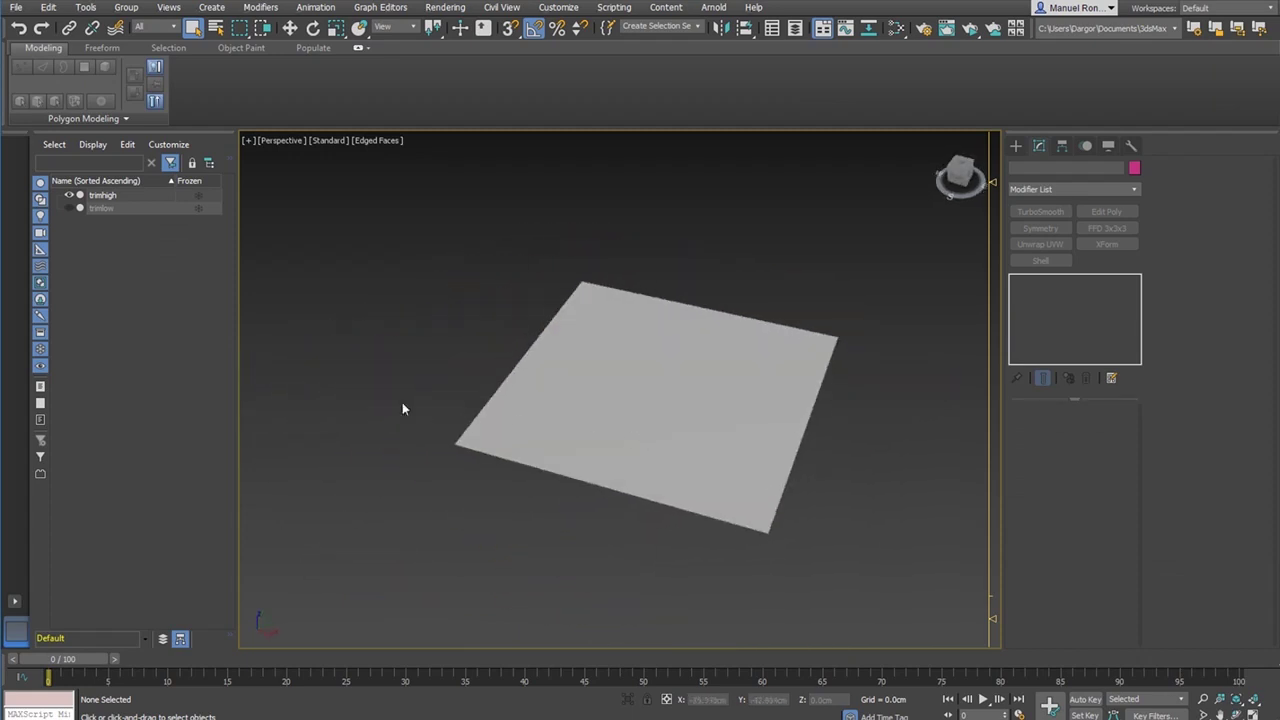
click(69, 208)
click(550, 354)
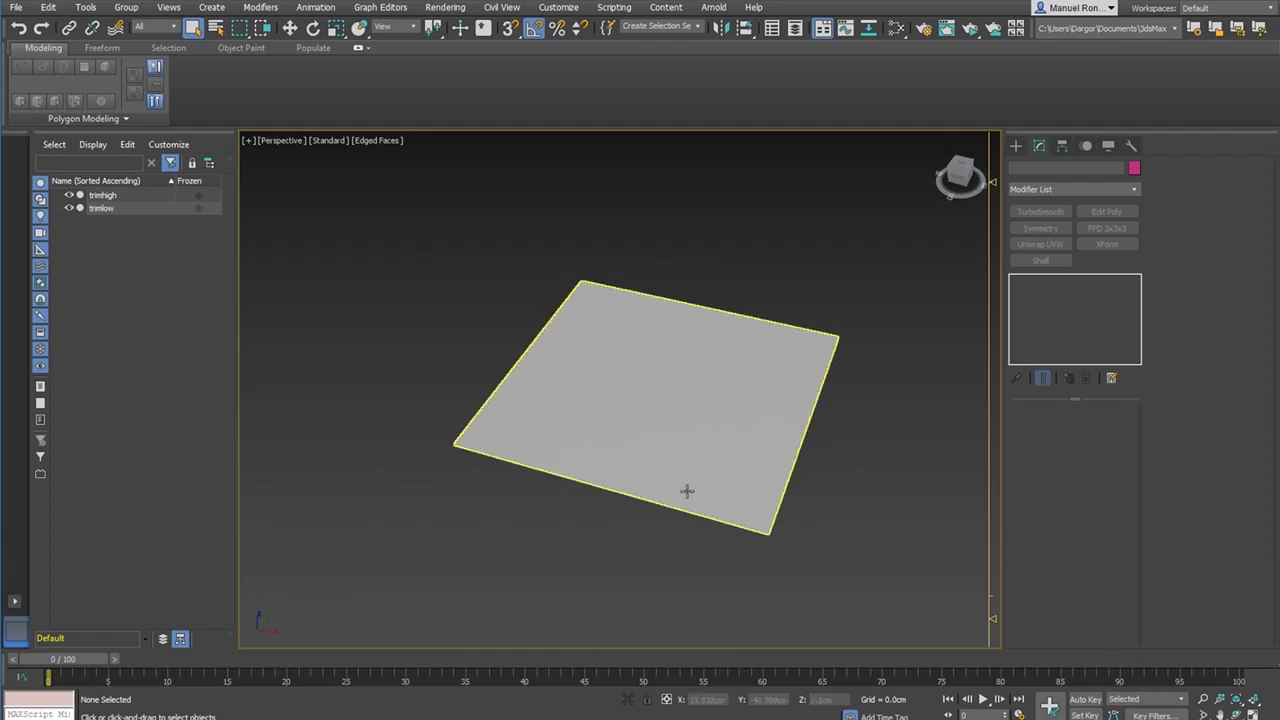
alt+middle_drag(720, 443, 651, 414)
scroll(730, 398, up, 3)
click(730, 398)
alt+middle_drag(746, 466, 704, 473)
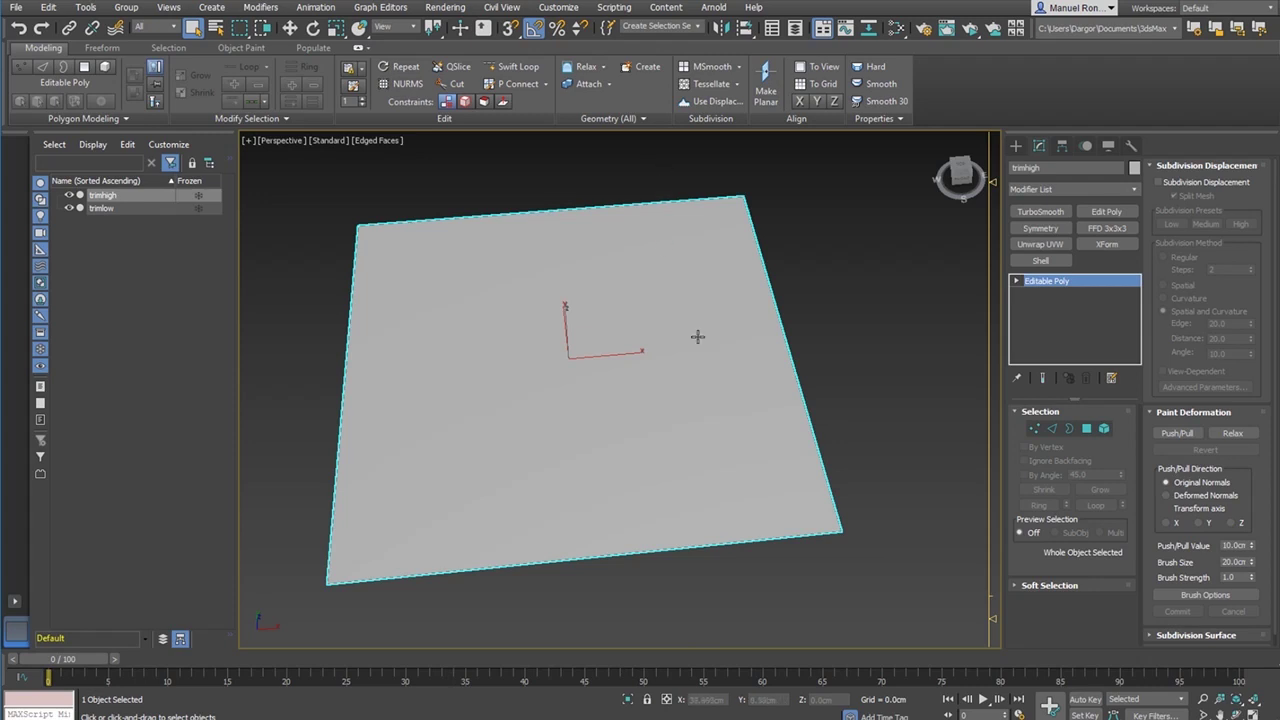
- Select the trimlow plane and hide trimhigh, leaving only trimlow shown
click(101, 208)
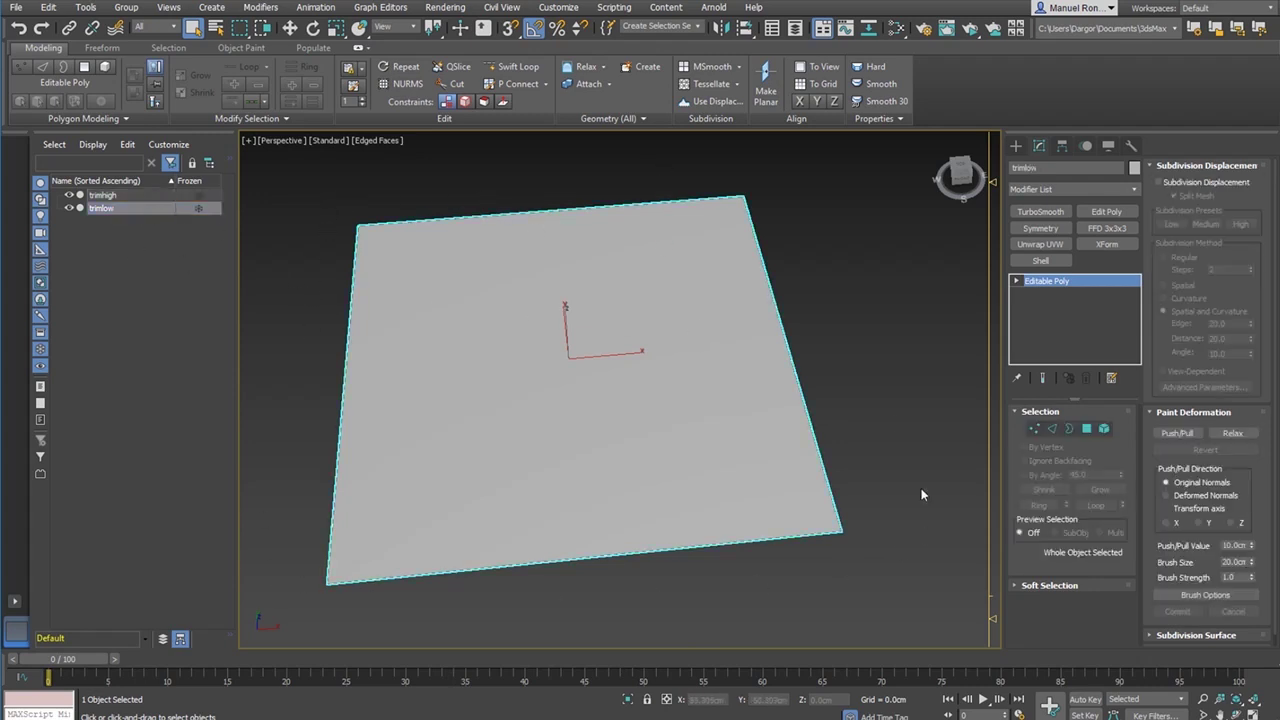
scroll(684, 325, down, 5)
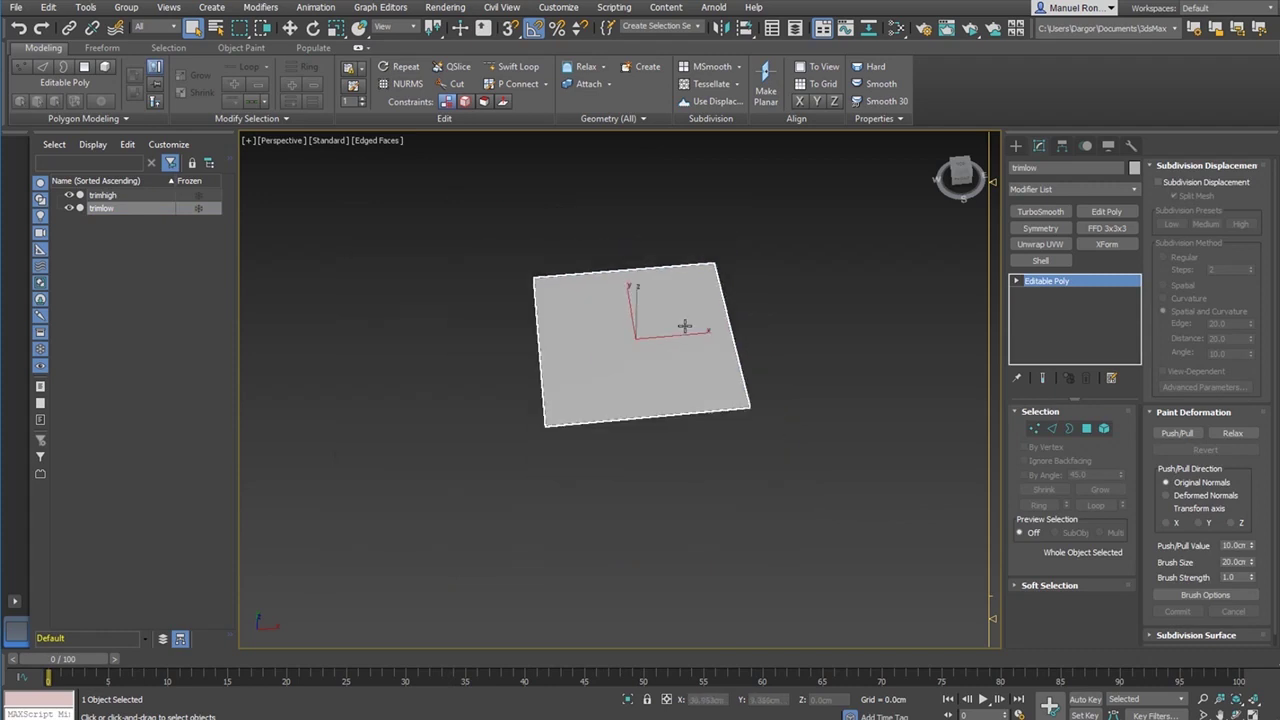
alt+middle_drag(660, 366, 617, 369)
scroll(617, 369, up, 3)
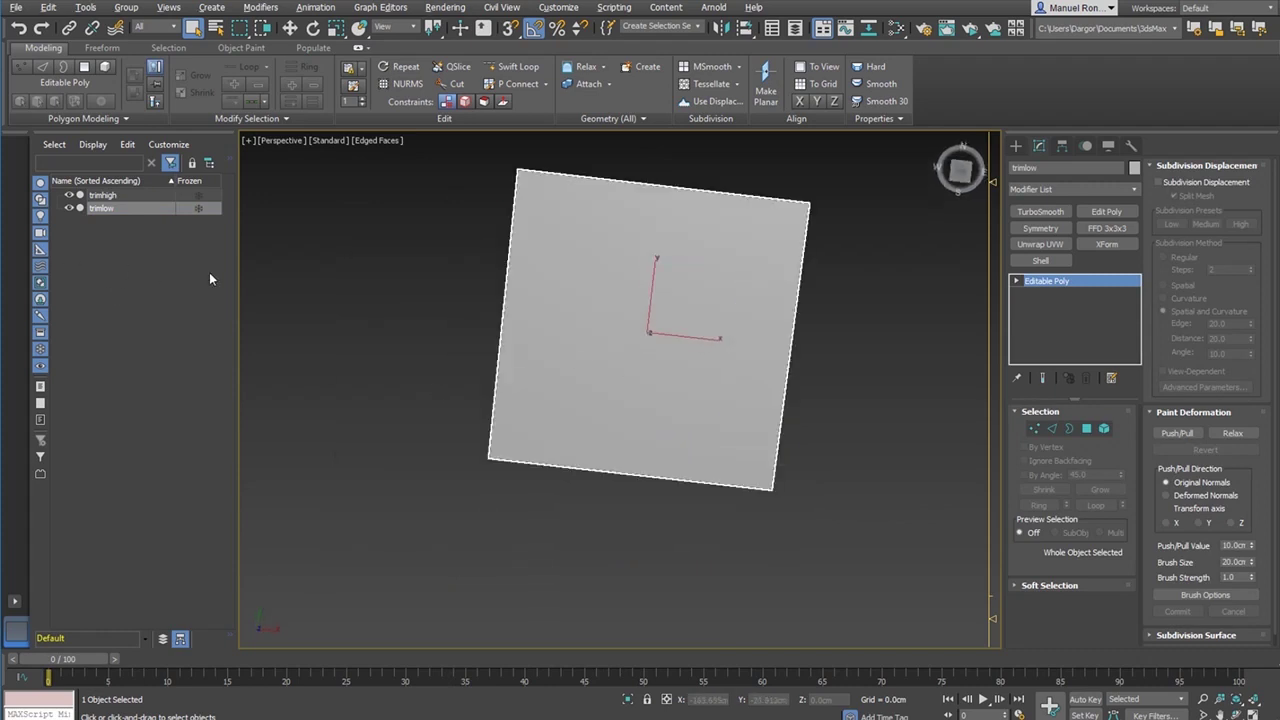
alt+middle_drag(708, 391, 674, 317)
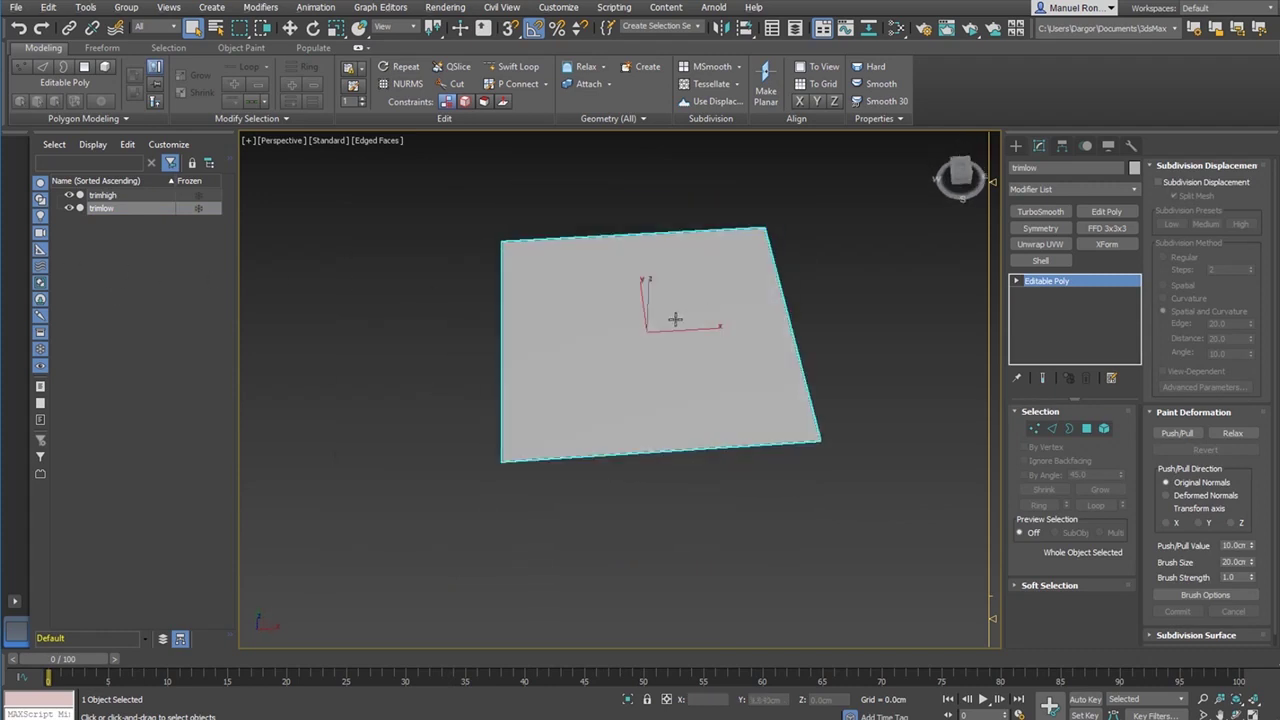
click(74, 211)
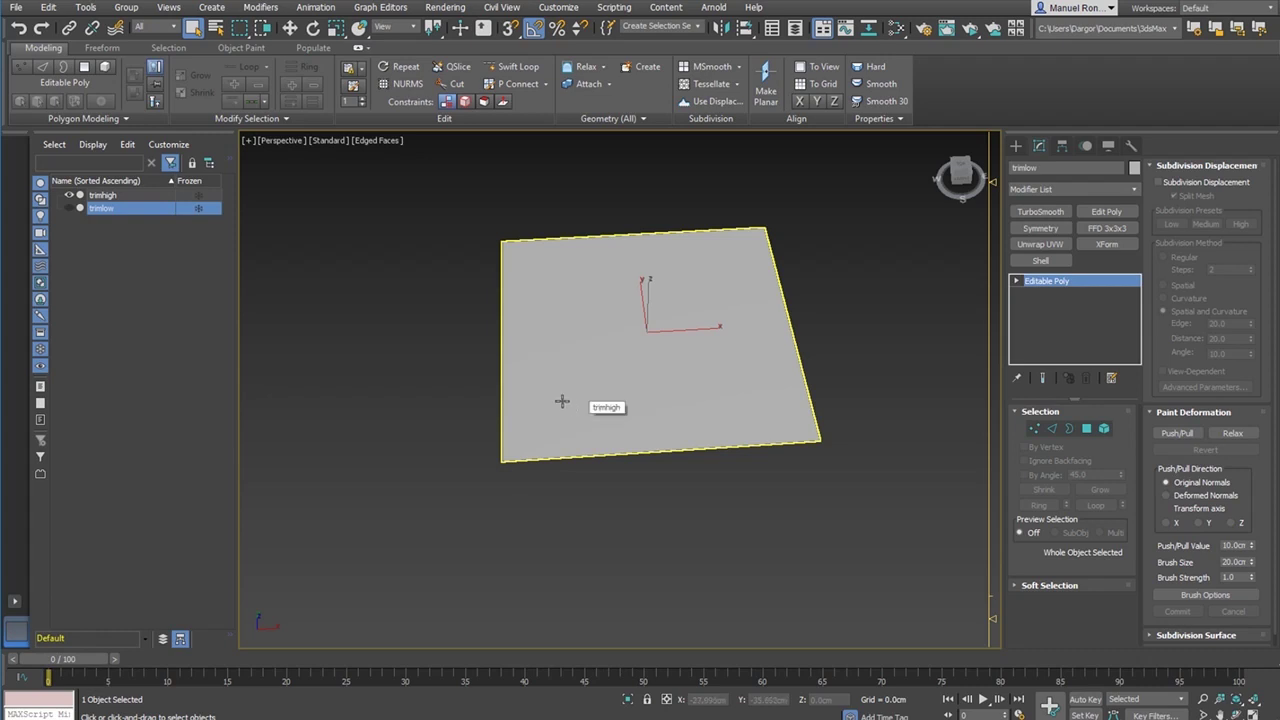
click(70, 207)
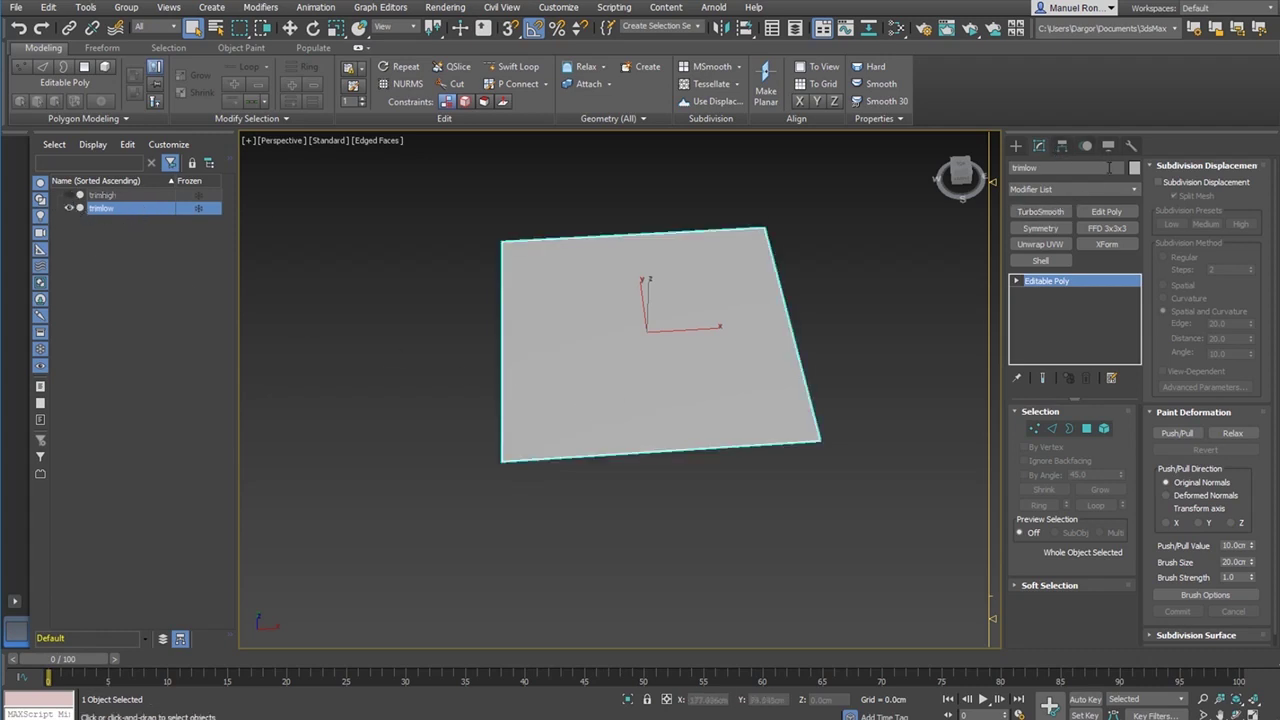
- Apply an Unwrap UVW modifier to trimlow and inspect its UV layout in the UV editor
click(1058, 248)
scroll(652, 351, up, 5)
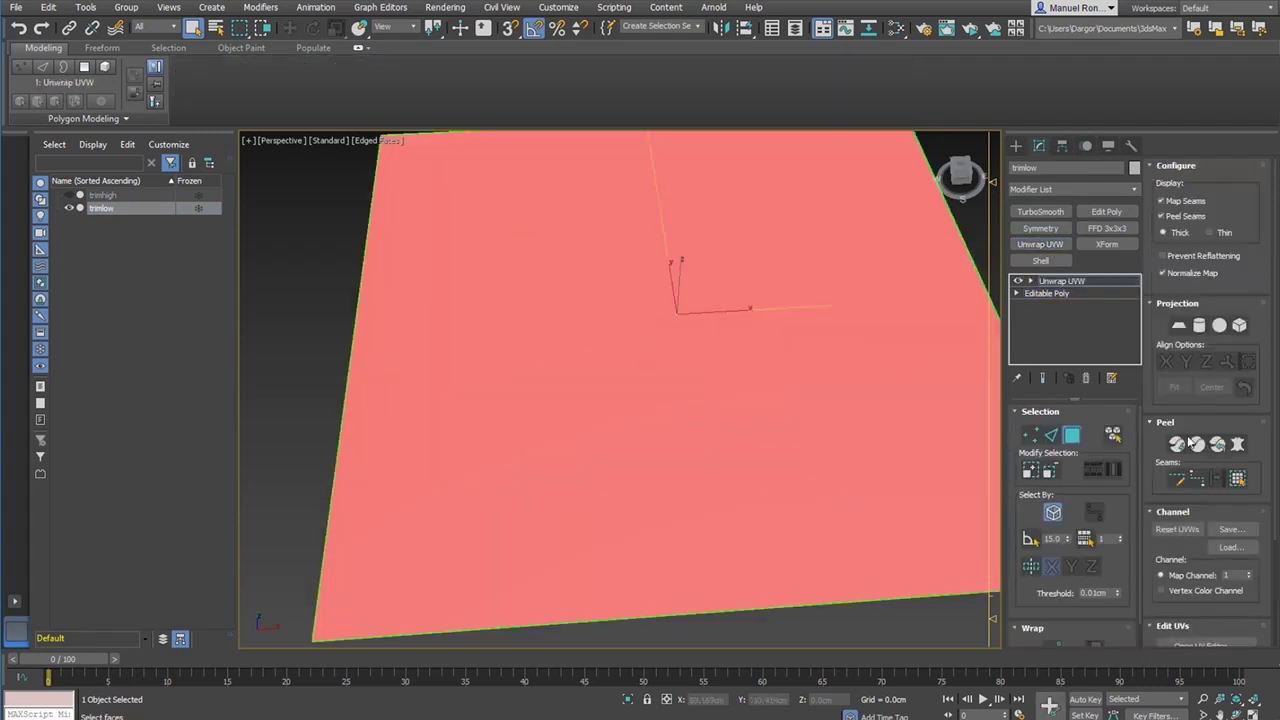
scroll(1148, 567, down, 3)
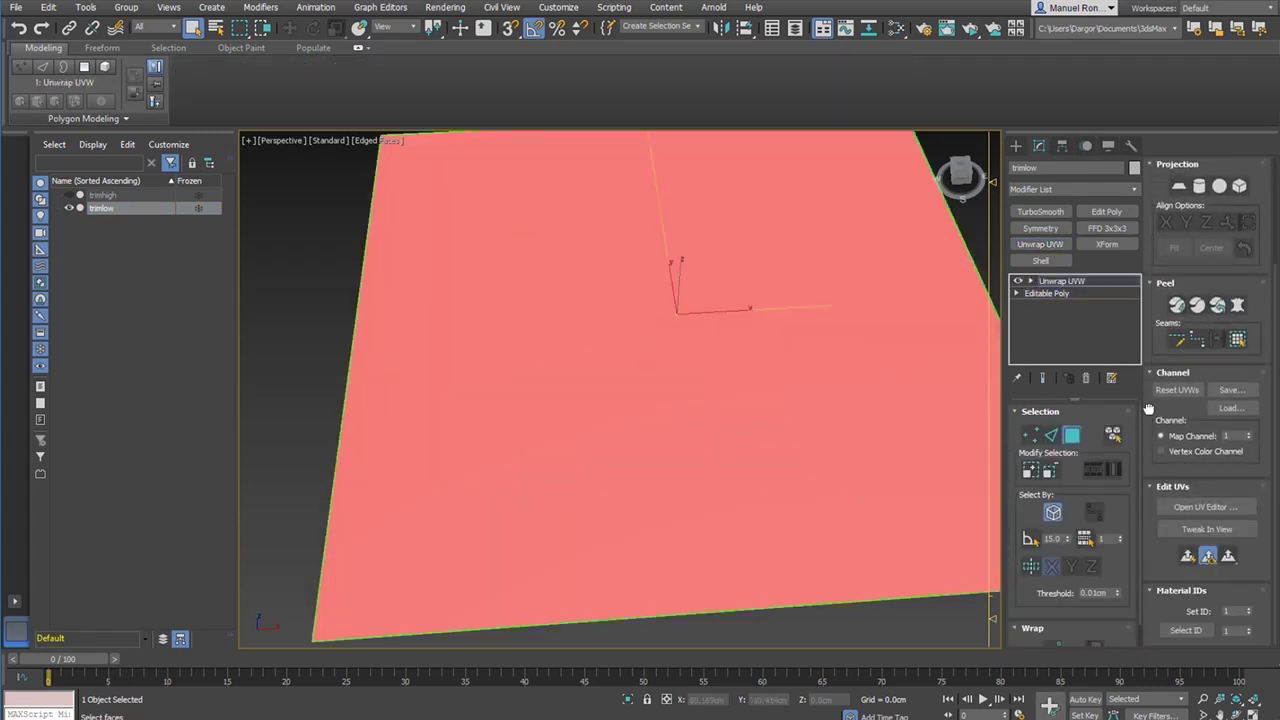
click(1200, 507)
scroll(634, 354, down, 5)
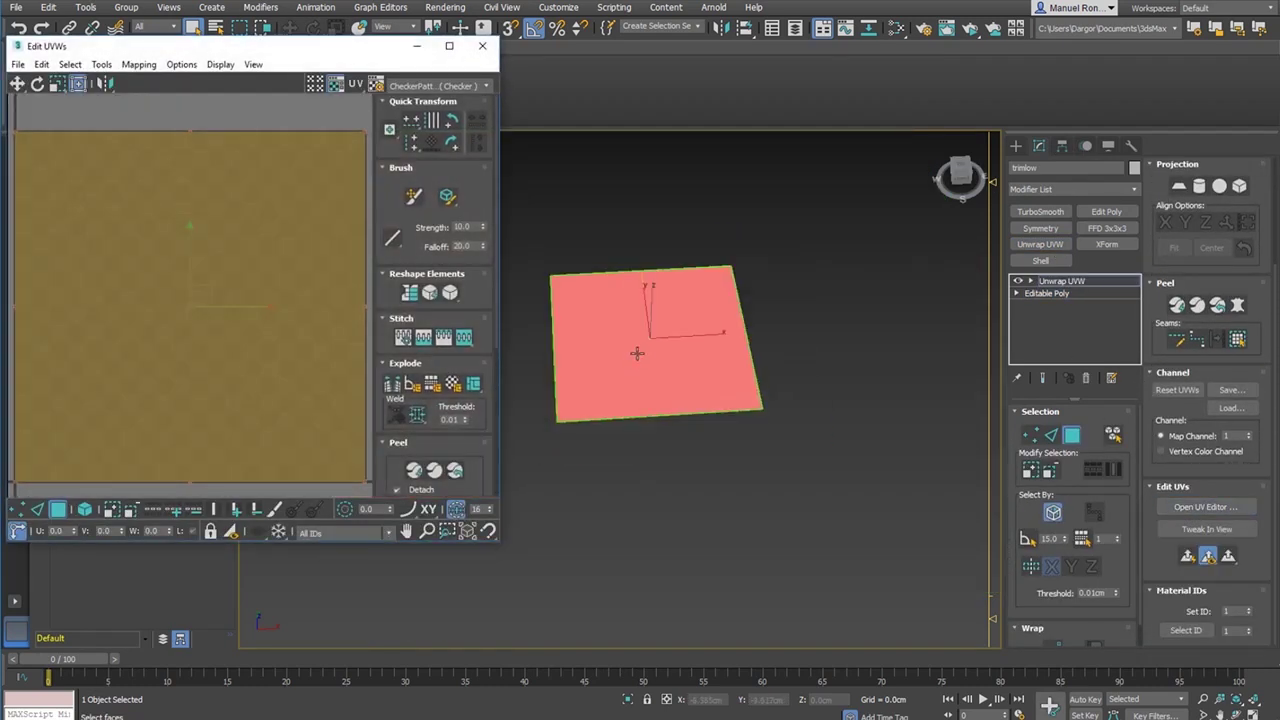
scroll(660, 330, up, 2)
scroll(187, 174, down, 3)
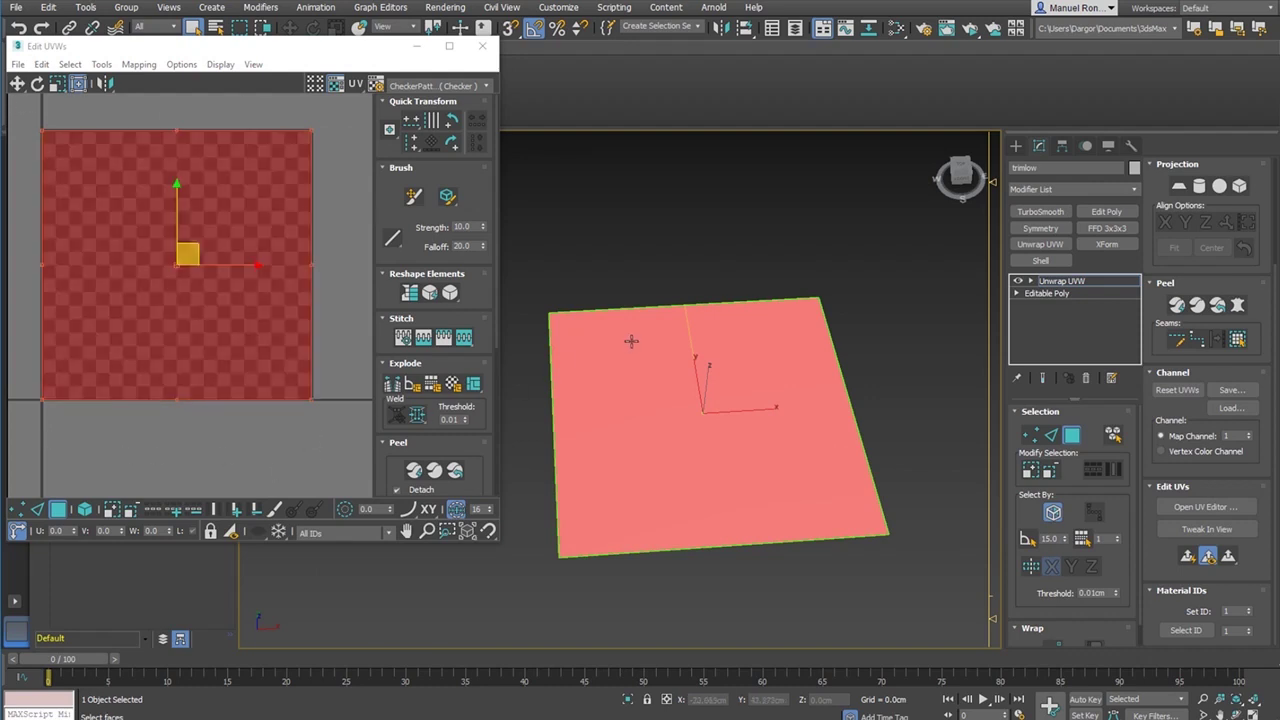
scroll(635, 347, down, 3)
scroll(674, 374, up, 3)
middle_drag(239, 336, 240, 320)
scroll(240, 320, down, 2)
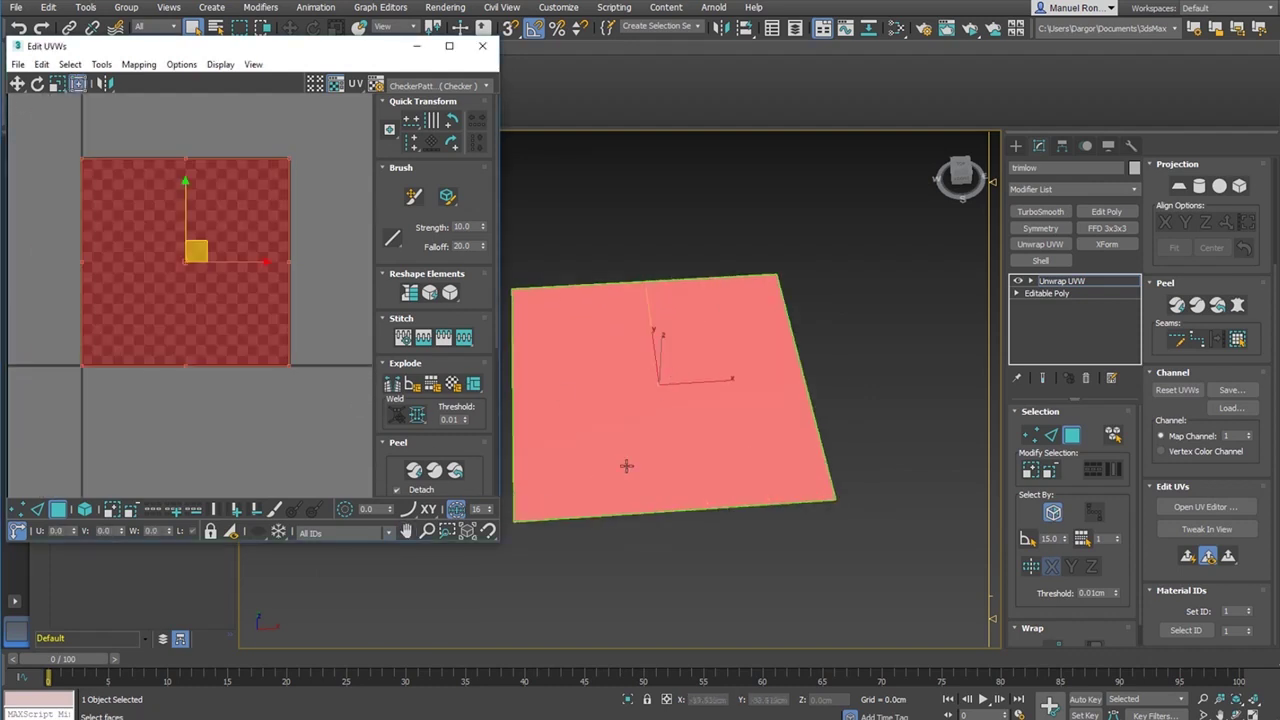
middle_drag(606, 441, 740, 416)
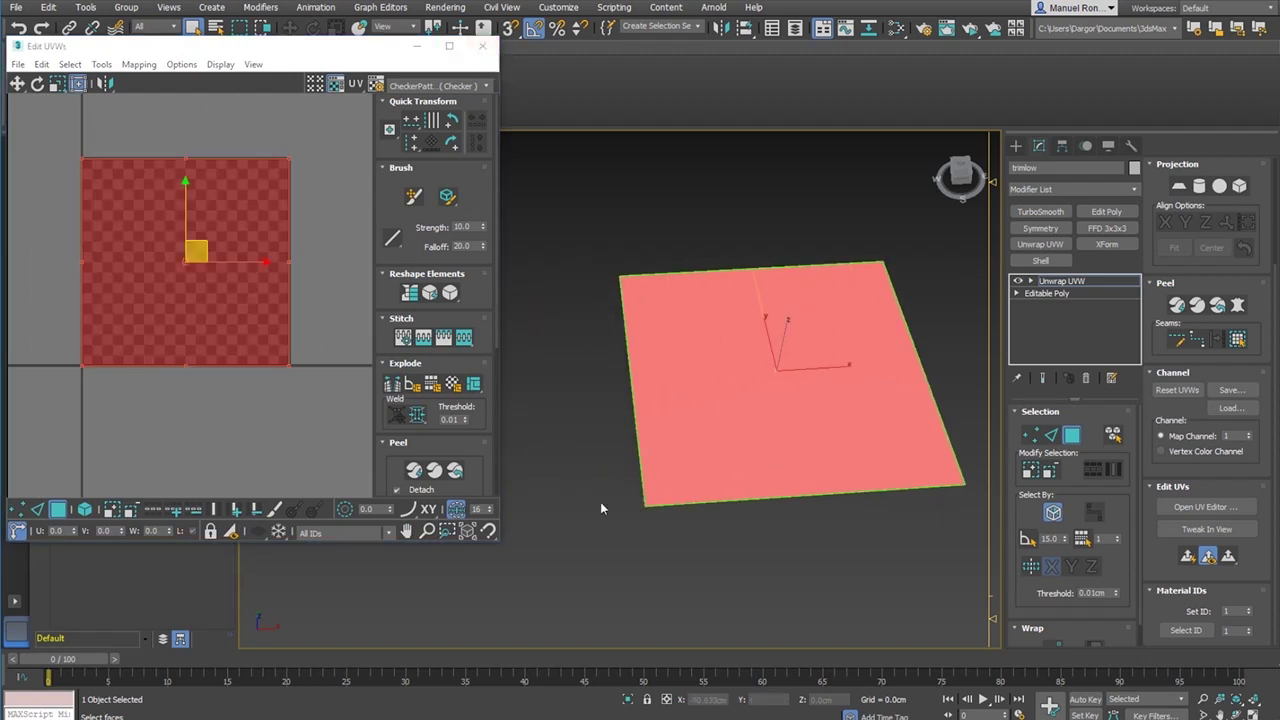
- Close the UV editor and undo the Unwrap UVW modifier on trimlow
click(480, 48)
middle_drag(788, 364, 672, 348)
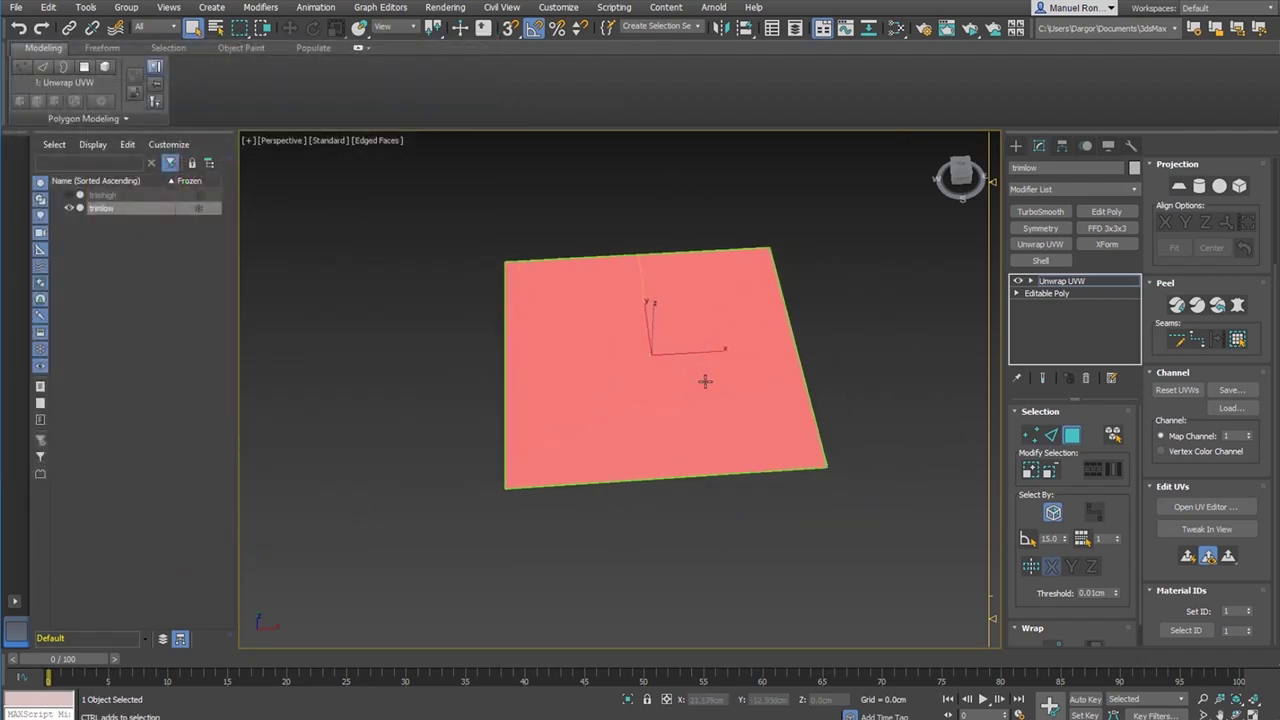
key(ctrl+z)
- Hide trimlow and make trimhigh visible again
alt+middle_drag(687, 428, 674, 438)
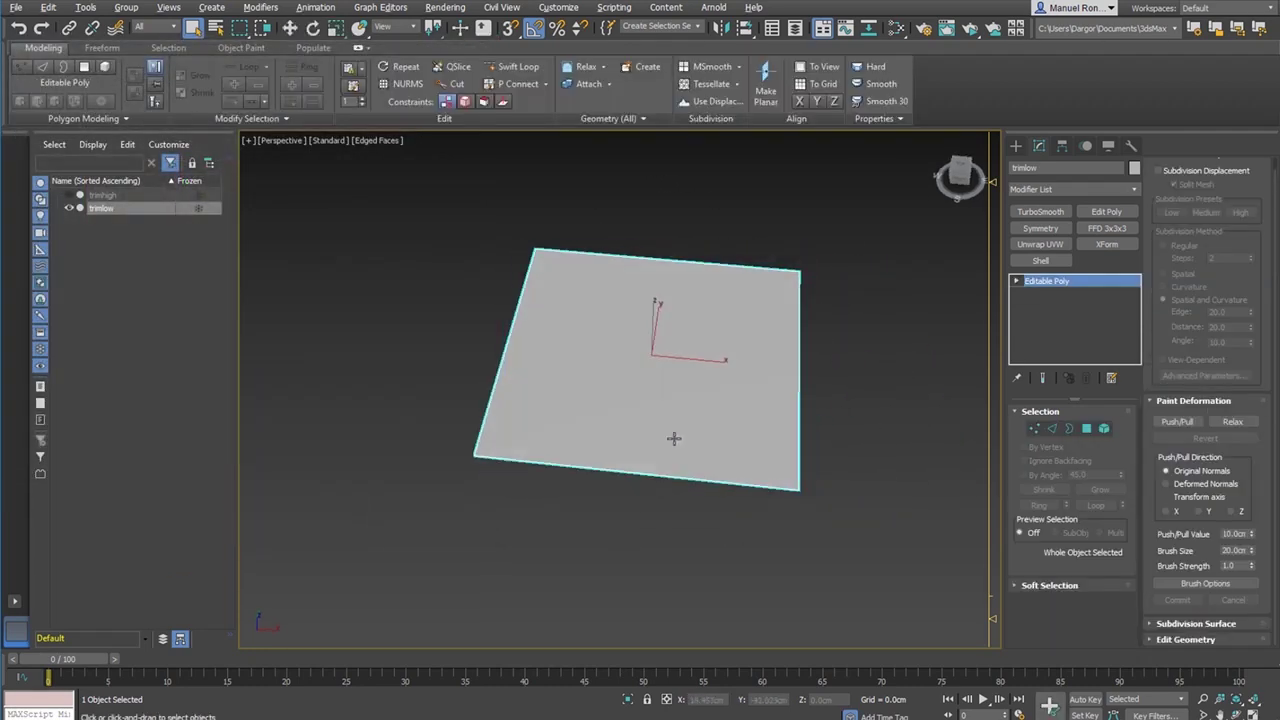
click(70, 208)
click(68, 195)
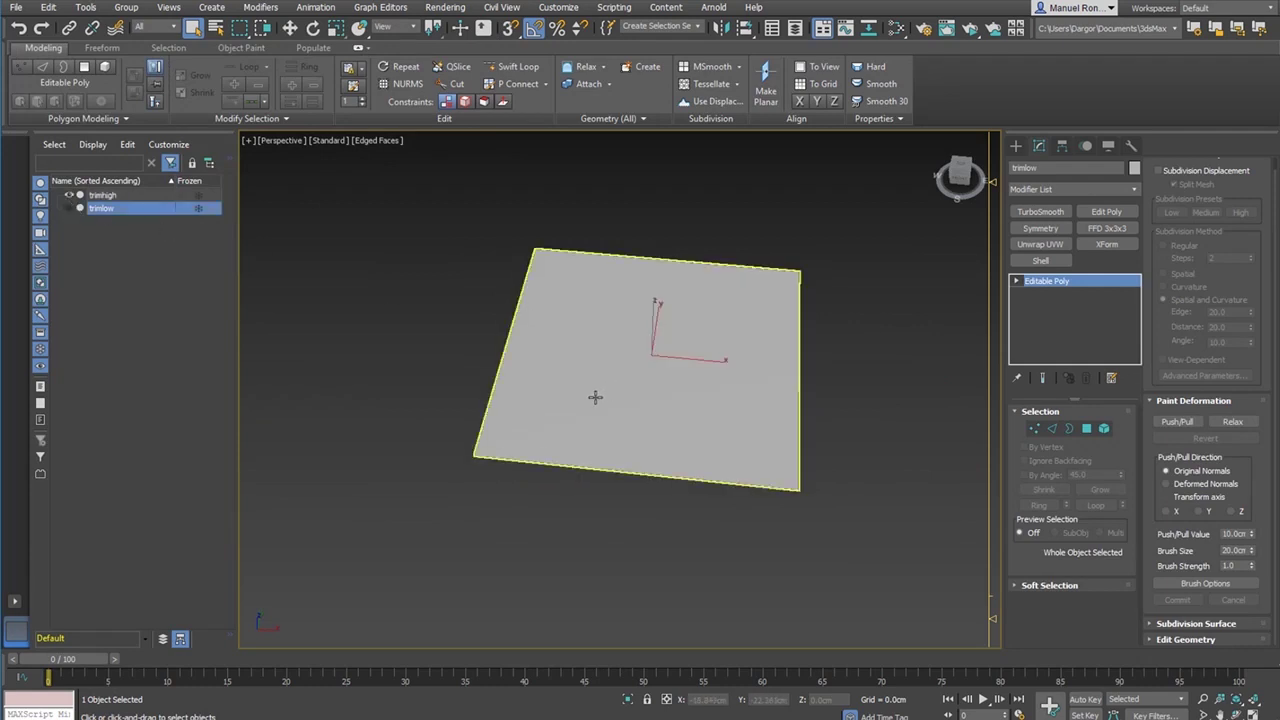
- Enter edge editing on trimlow and examine the visible plane with edged-face display toggled off and back on
alt+middle_drag(595, 397, 612, 403)
scroll(672, 509, up, 5)
alt+middle_drag(672, 510, 671, 434)
scroll(678, 492, down, 8)
scroll(709, 481, up, 4)
click(1054, 429)
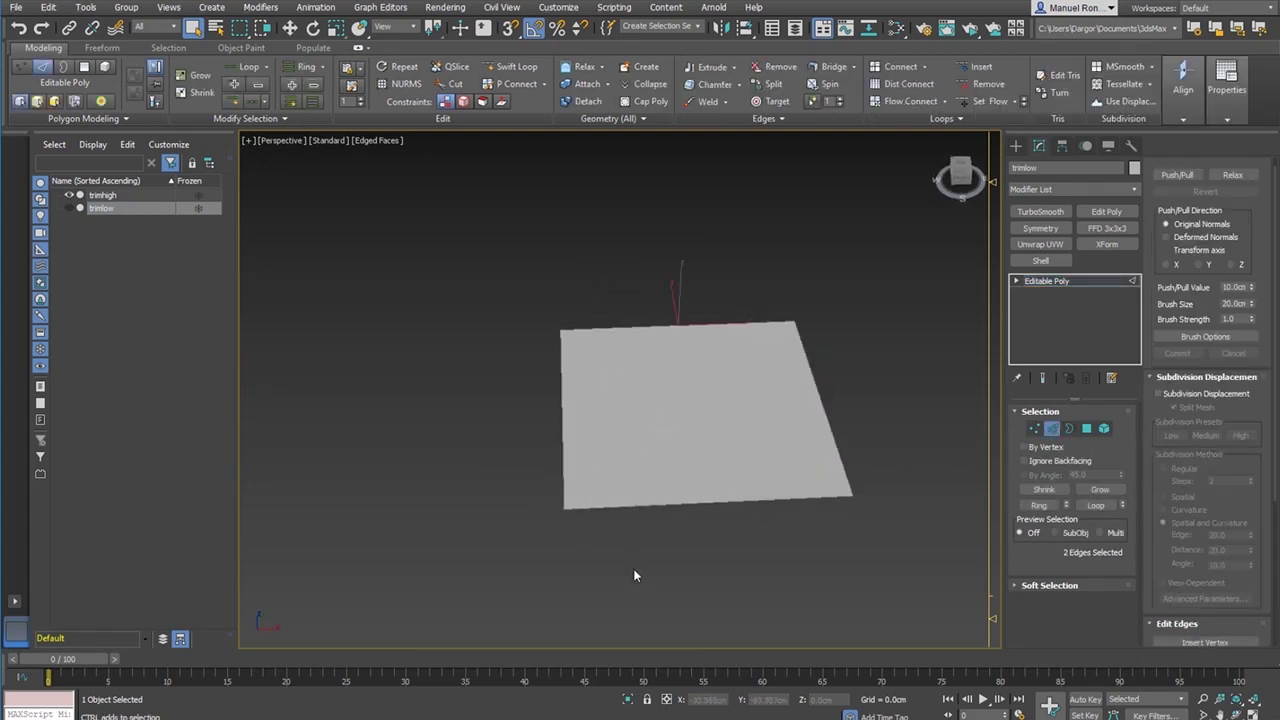
scroll(621, 464, up, 4)
scroll(622, 465, down, 2)
key(F4)
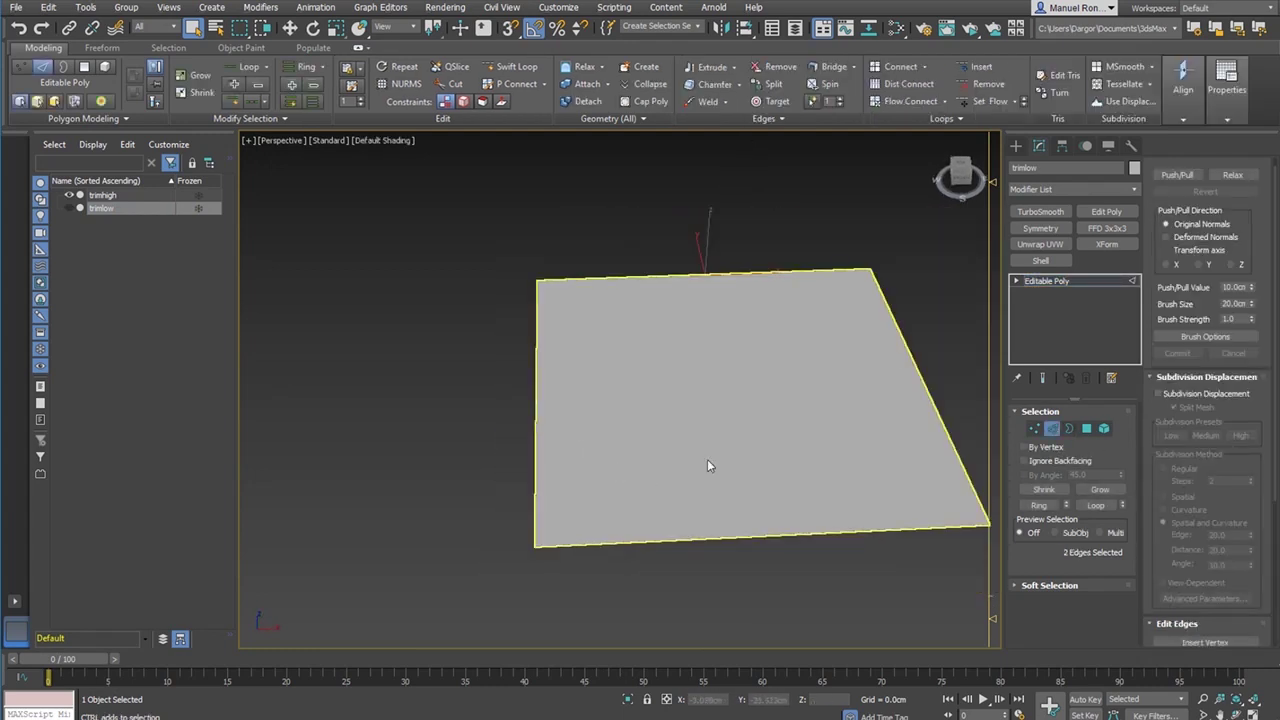
scroll(719, 488, up, 6)
key(F4)
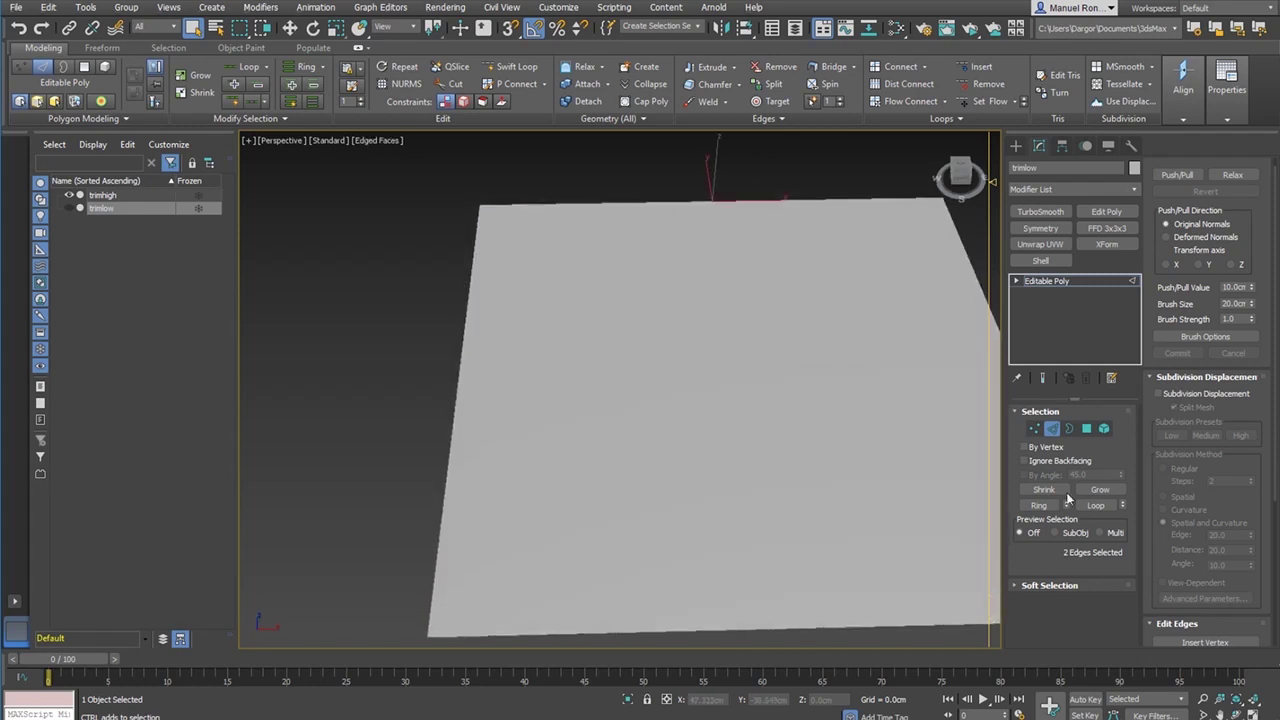
- Leave sub-object editing on trimlow and select the trimhigh plane
click(1035, 429)
scroll(727, 446, down, 4)
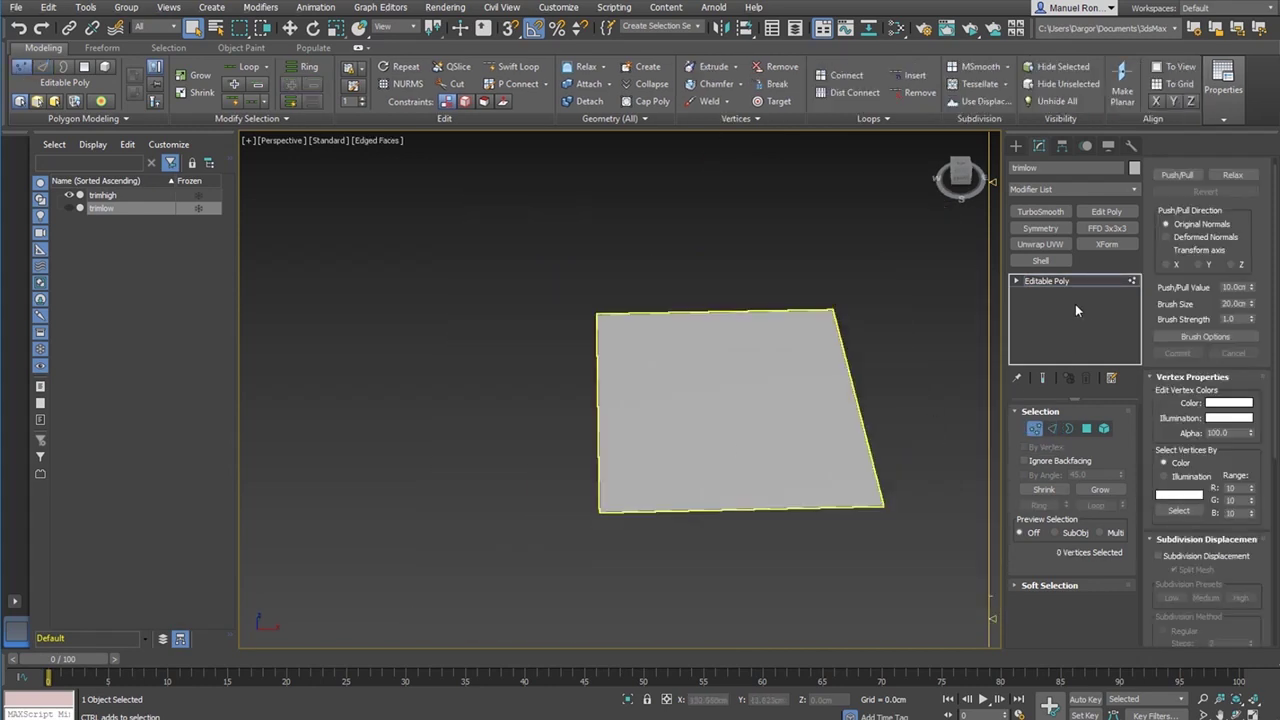
click(1042, 281)
click(164, 194)
scroll(744, 447, up, 4)
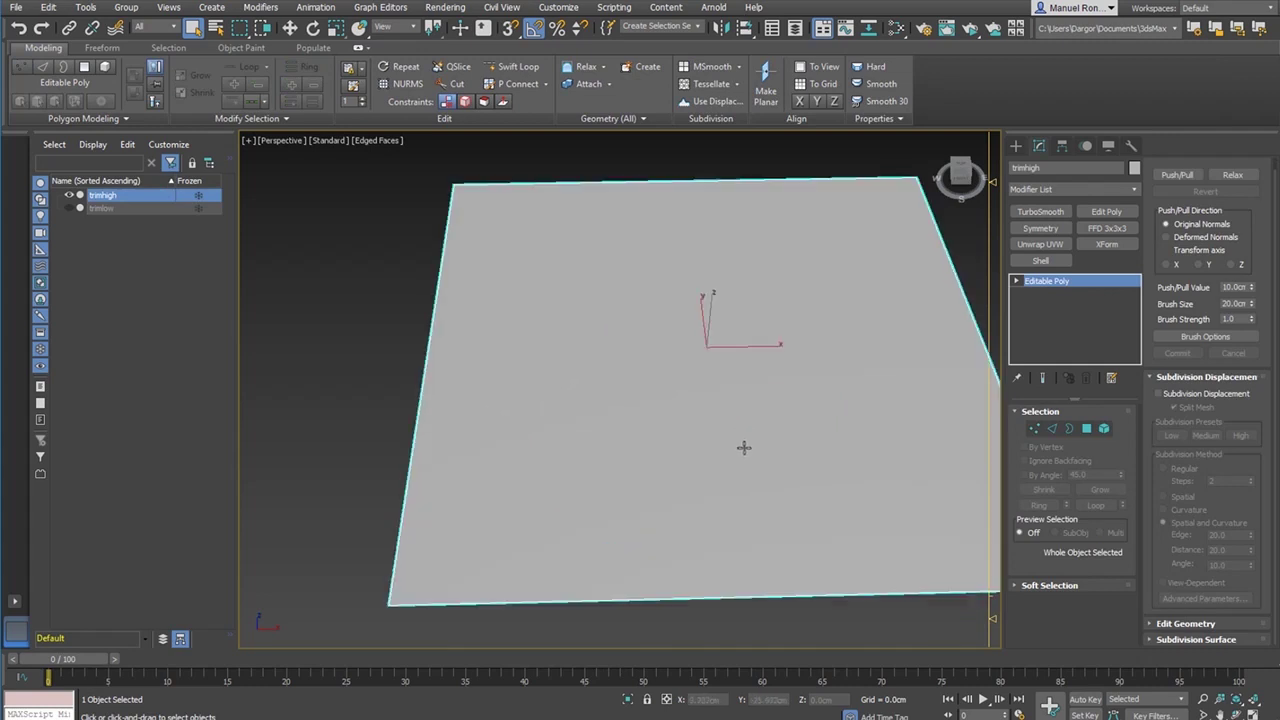
scroll(744, 447, down, 4)
alt+middle_drag(657, 391, 686, 560)
scroll(624, 401, up, 2)
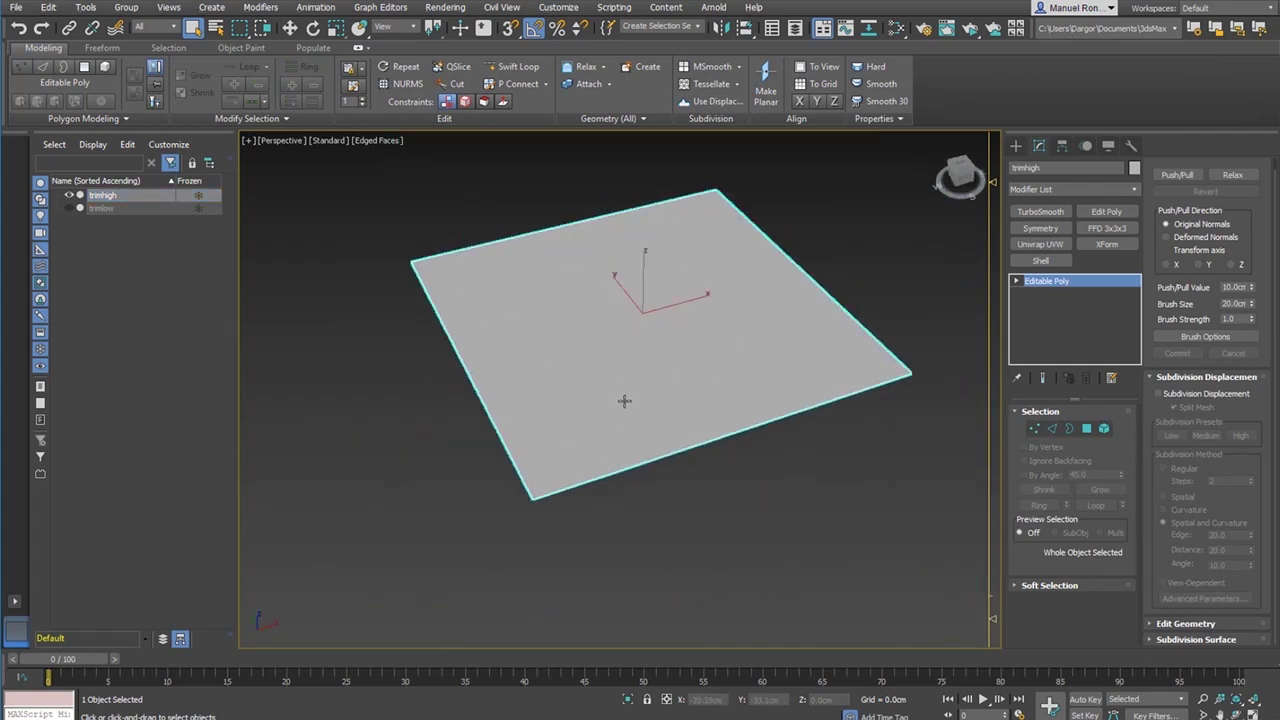
- Connect two opposite border edges of trimhigh with 2 segments and a pinch of -96
click(1053, 429)
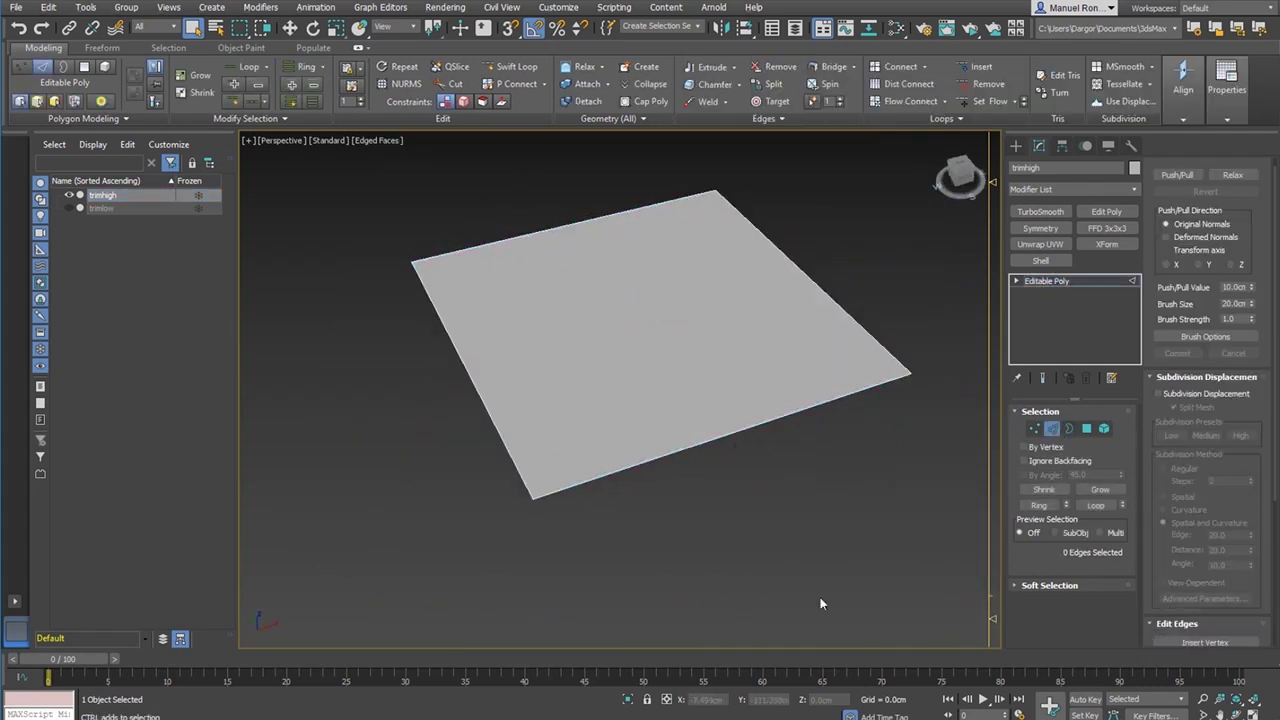
alt+middle_drag(820, 603, 626, 471)
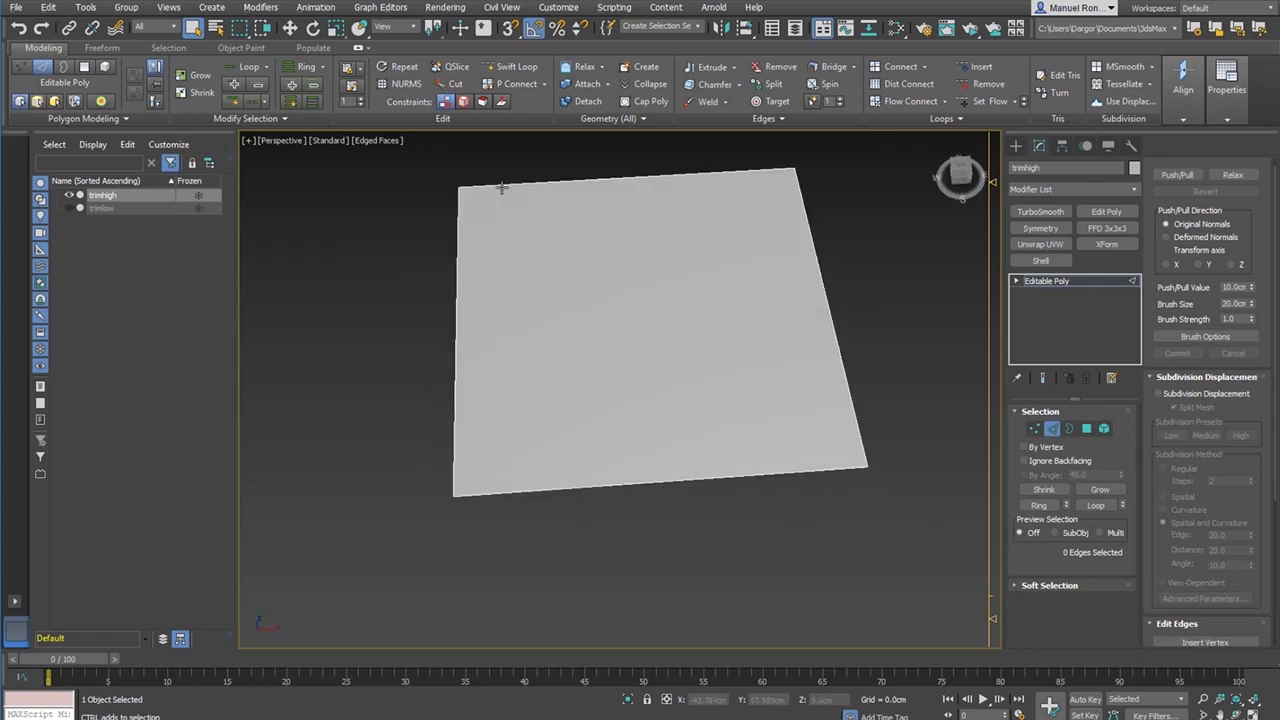
drag(570, 397, 562, 595)
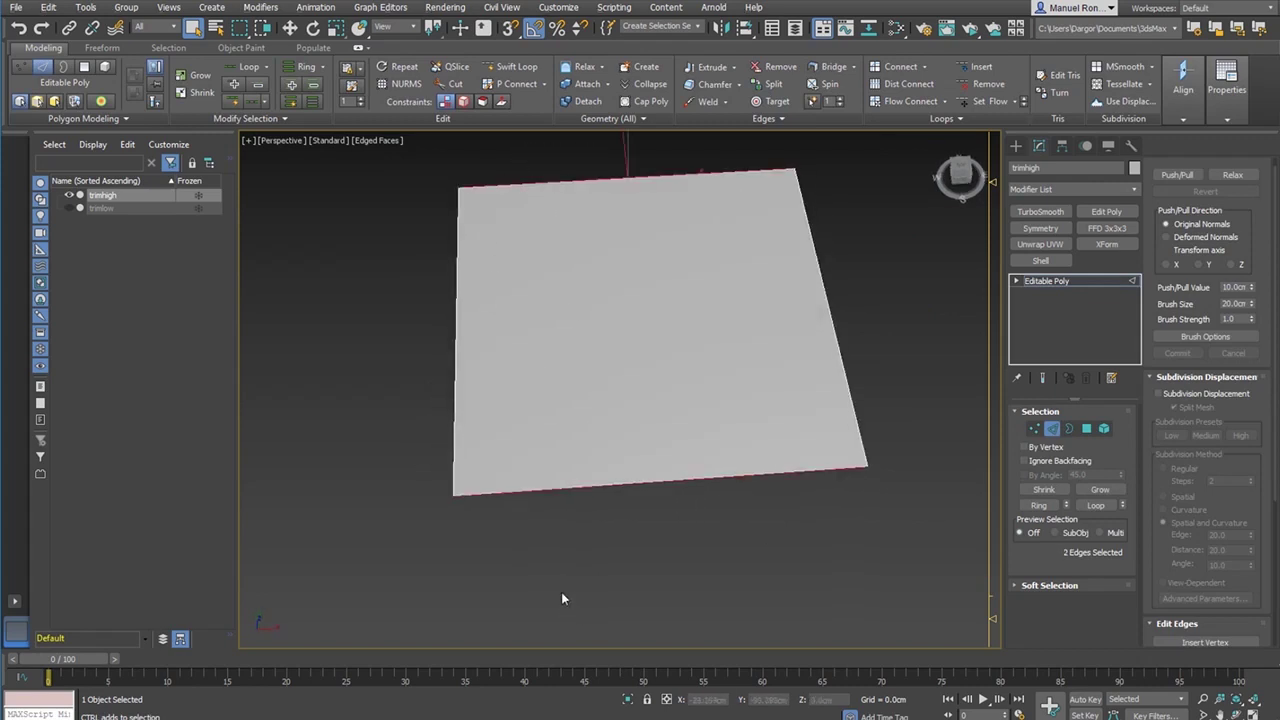
shift+click(900, 66)
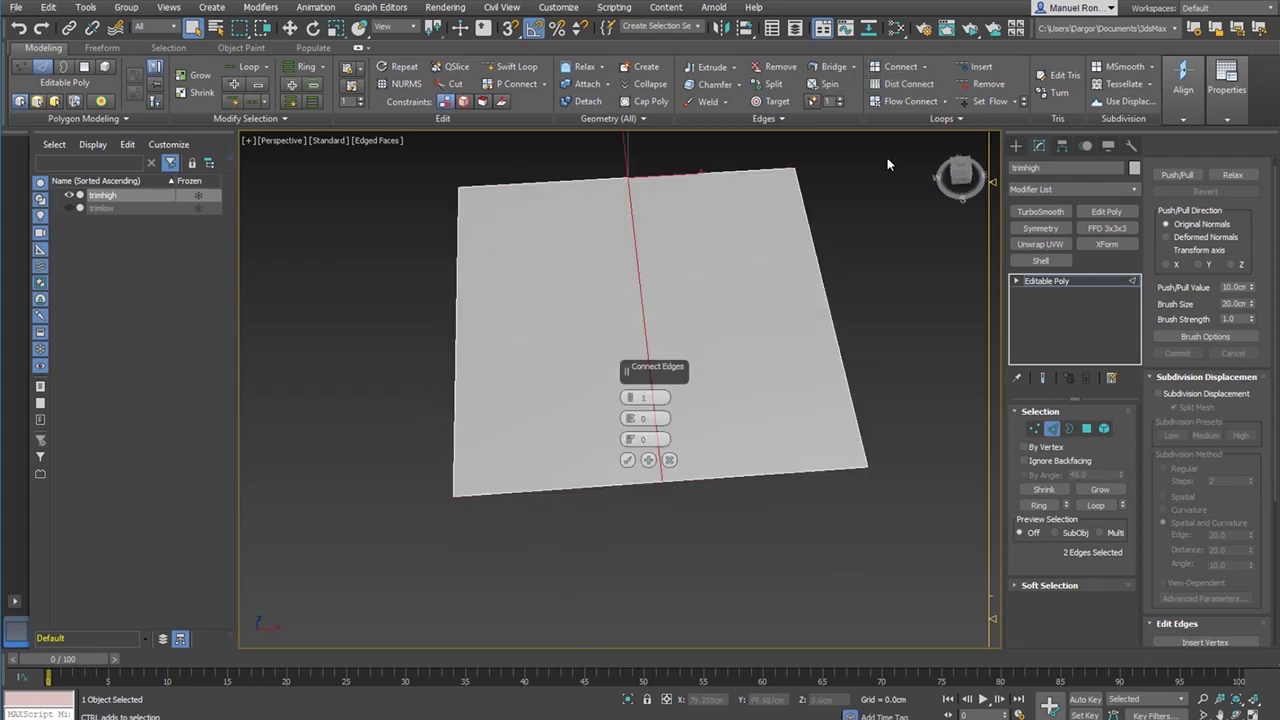
click(630, 395)
drag(627, 419, 650, 692)
scroll(661, 478, up, 5)
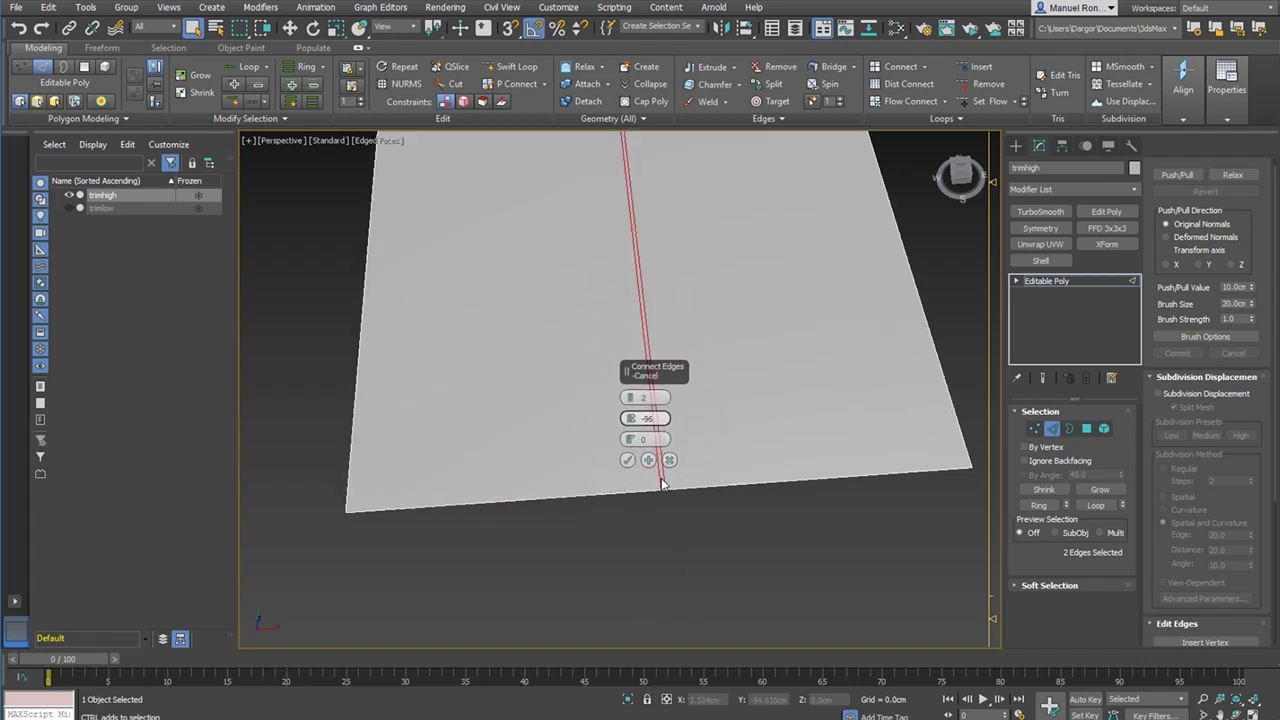
click(627, 459)
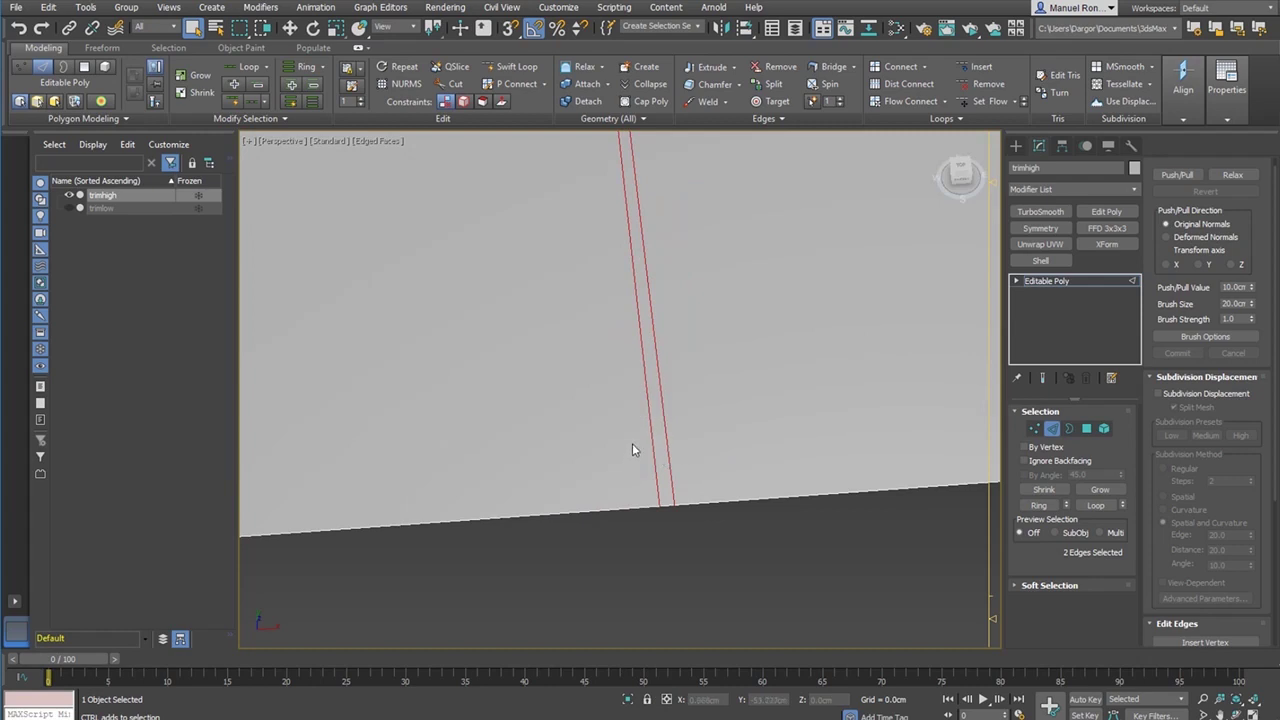
- Move the two new edges along X close to the plane's left border, to about X -46.7 cm
scroll(632, 443, down, 8)
scroll(641, 388, up, 2)
key(w)
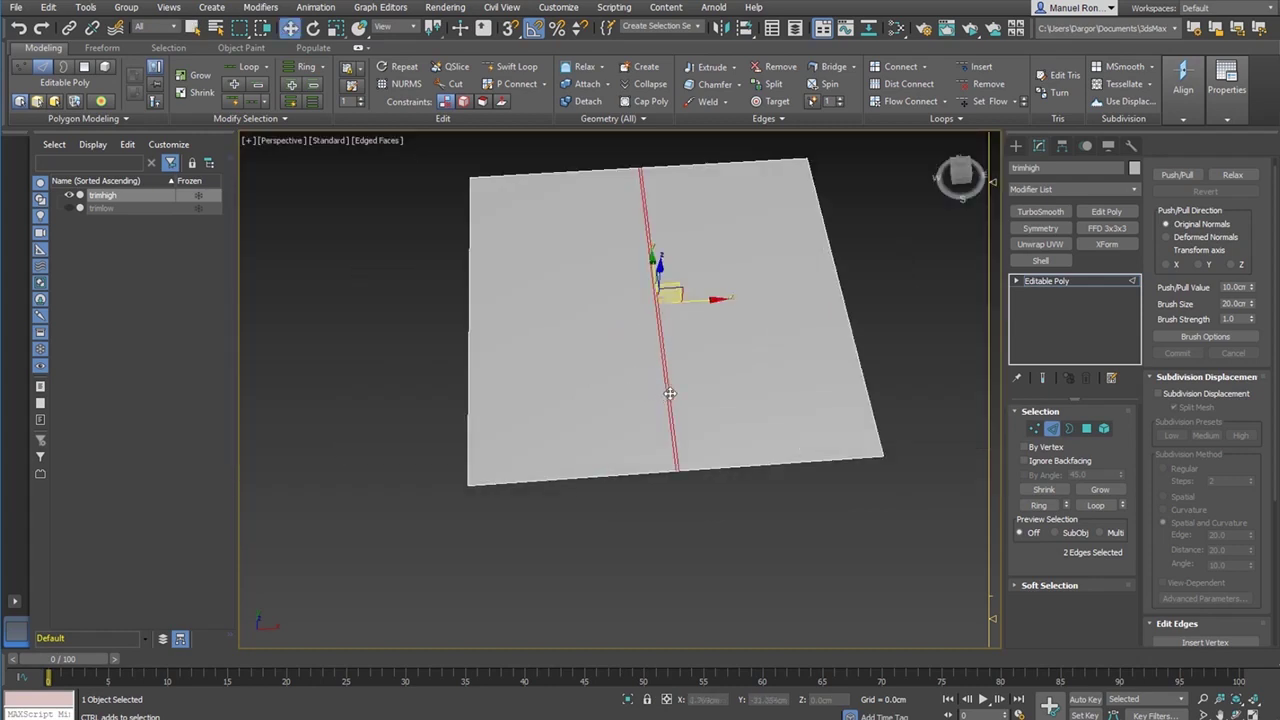
drag(696, 299, 546, 339)
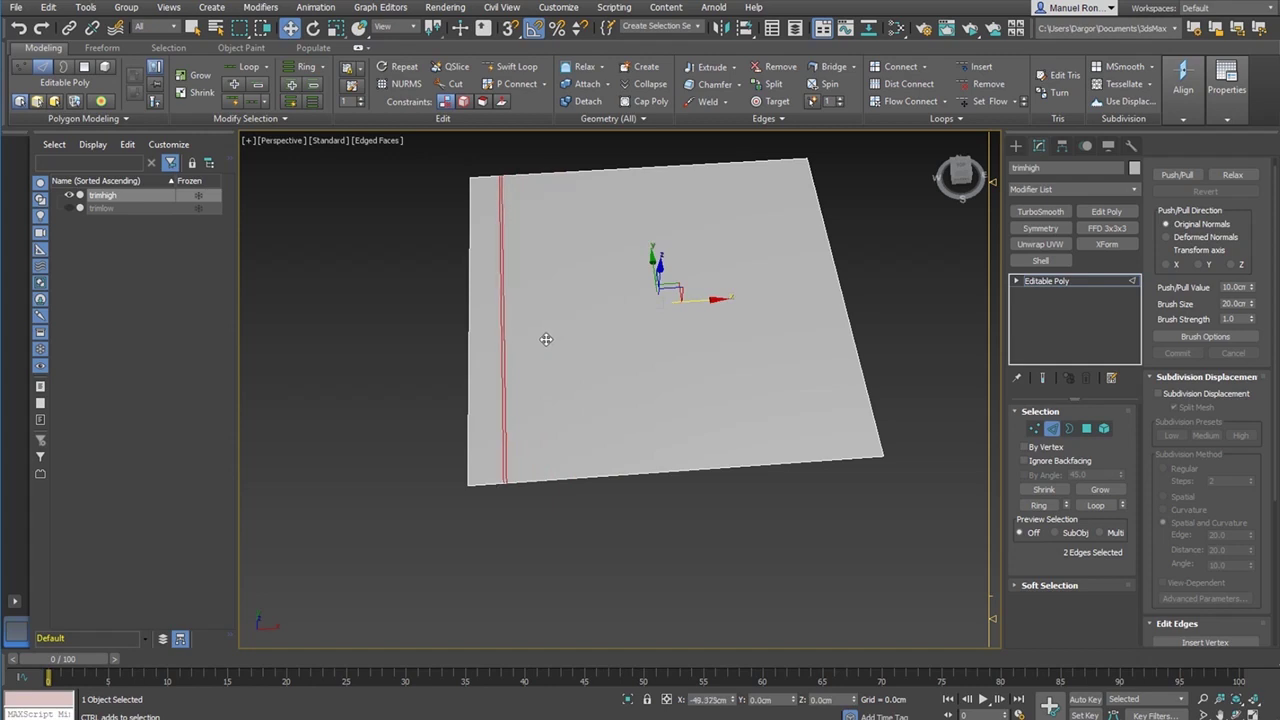
- Extrude the narrow polygon strip between the two edges by -0.5 cm to form a groove
key(z)
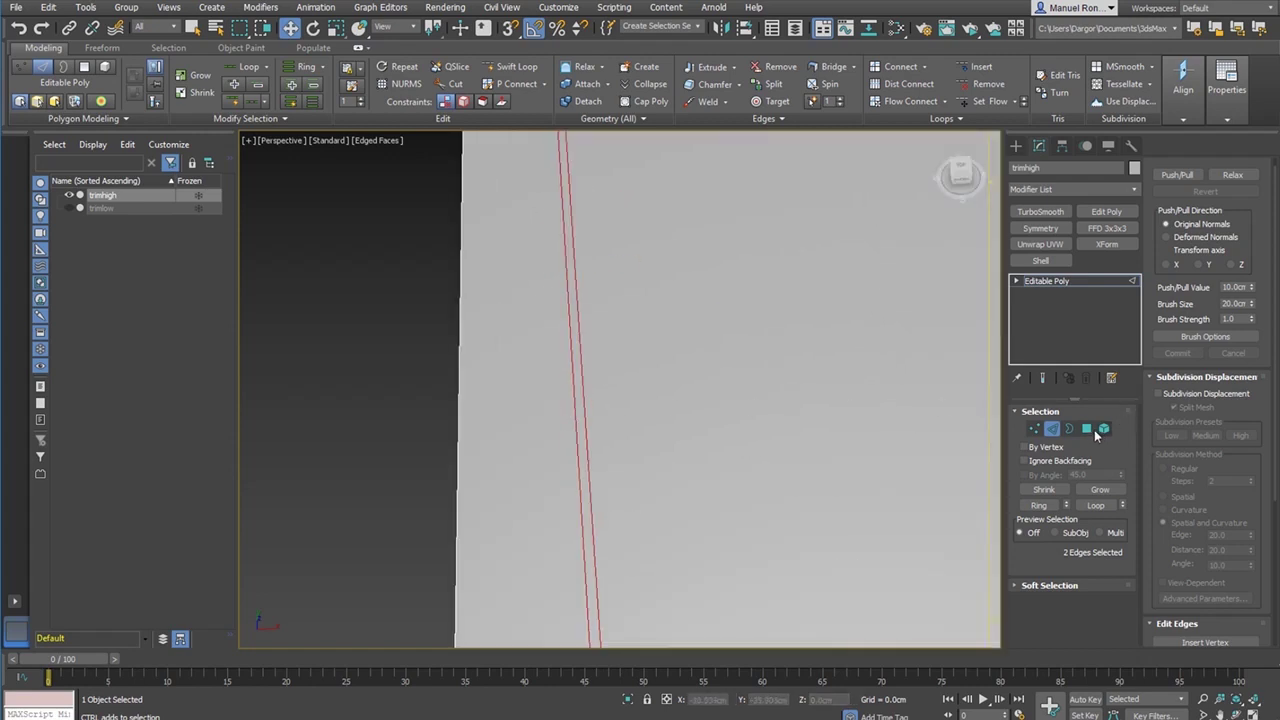
click(1088, 430)
click(580, 409)
alt+middle_drag(582, 412, 614, 480)
middle_drag(629, 362, 632, 410)
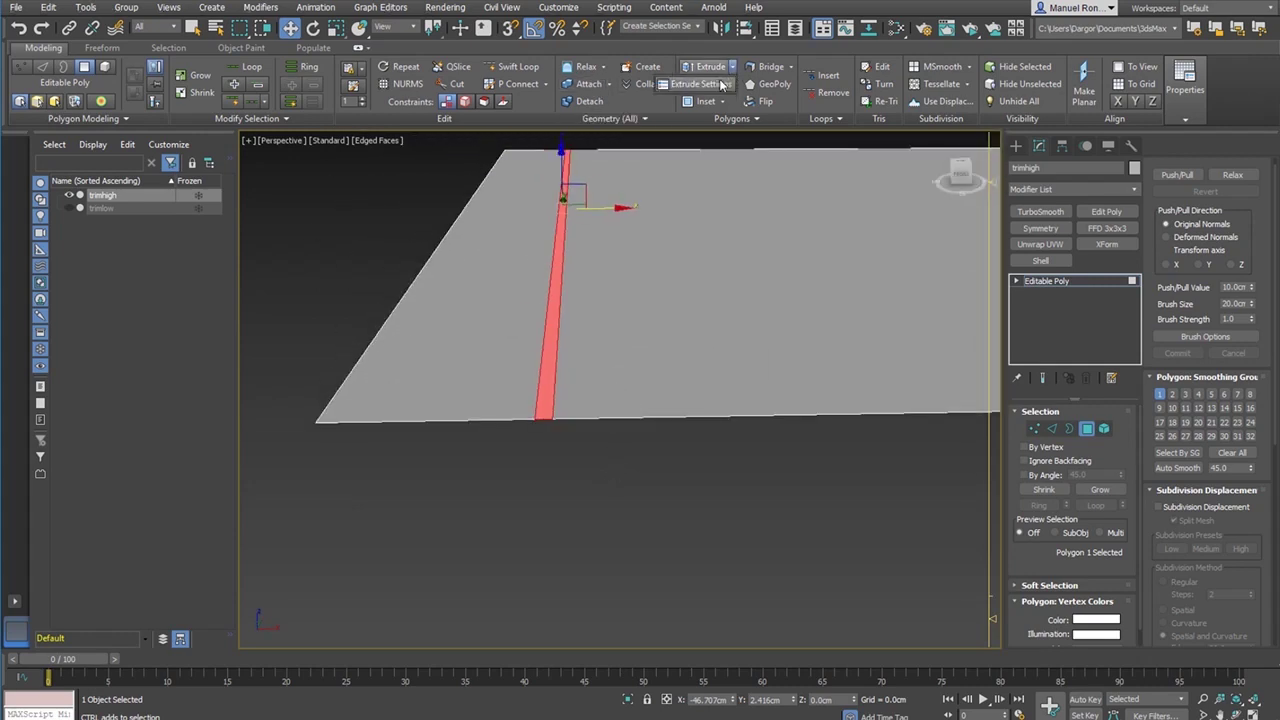
click(722, 78)
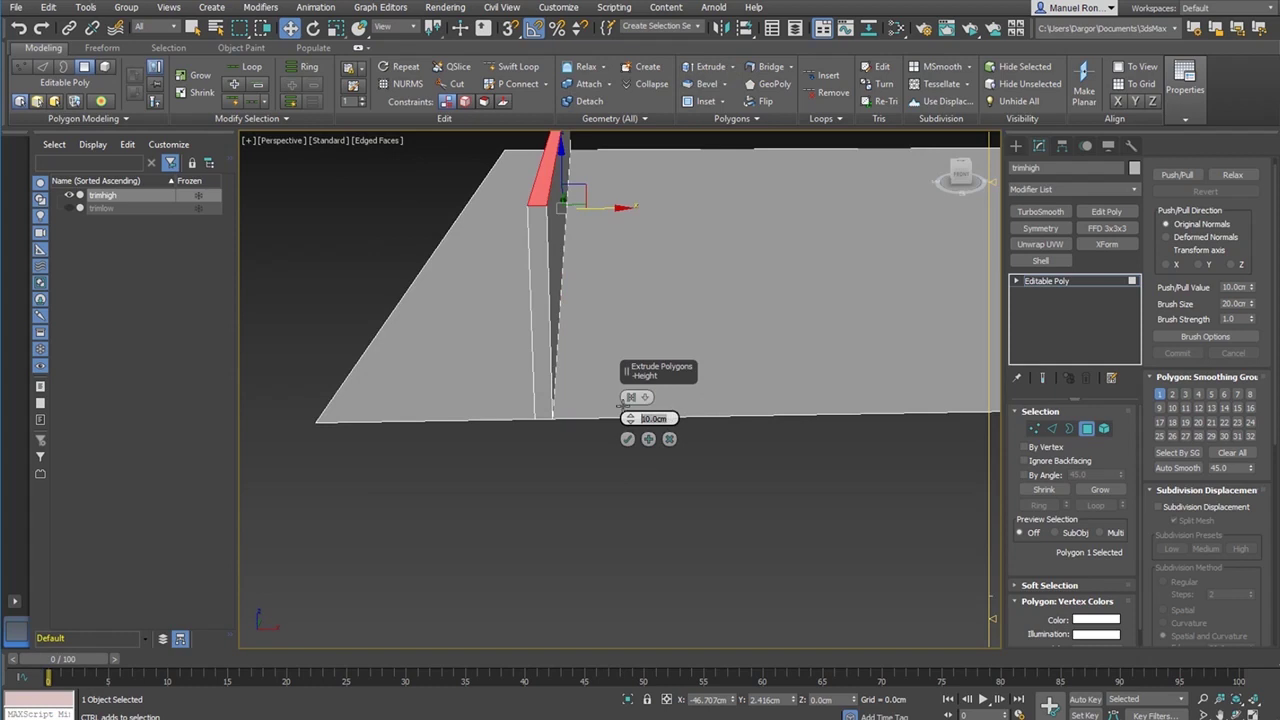
key(BackSpace)
text(-0.5)
key(Return)
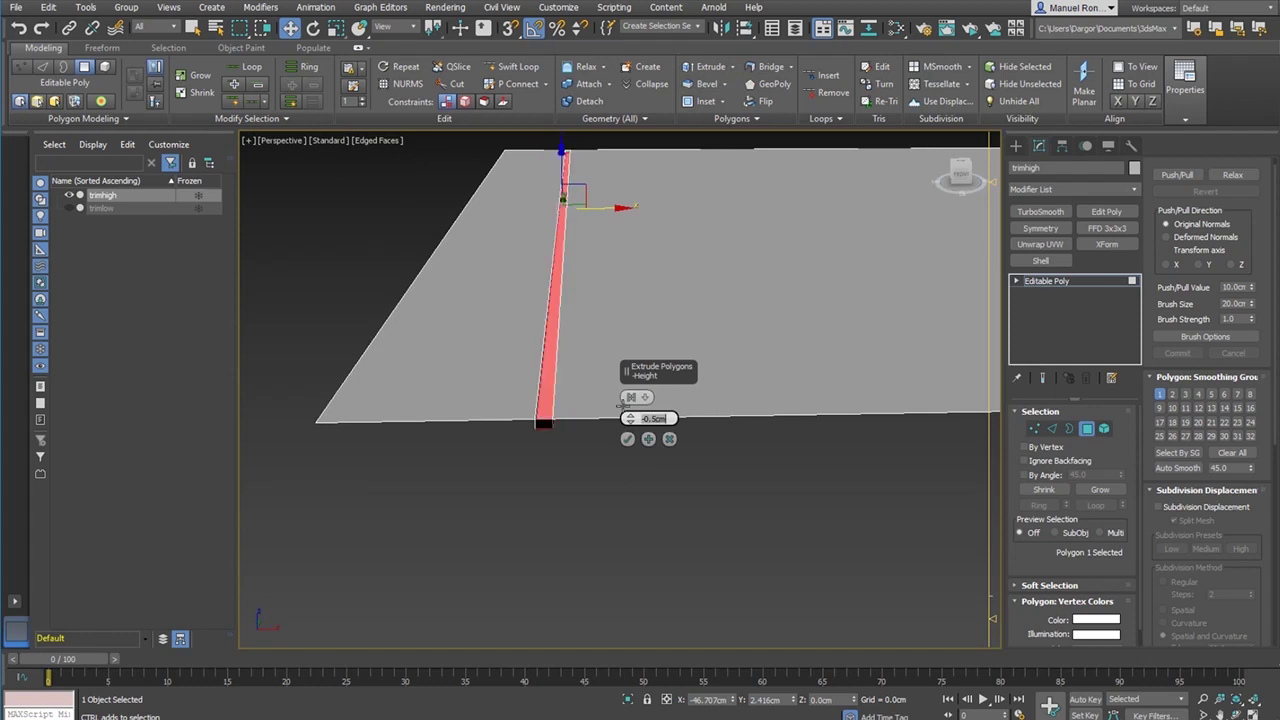
click(627, 439)
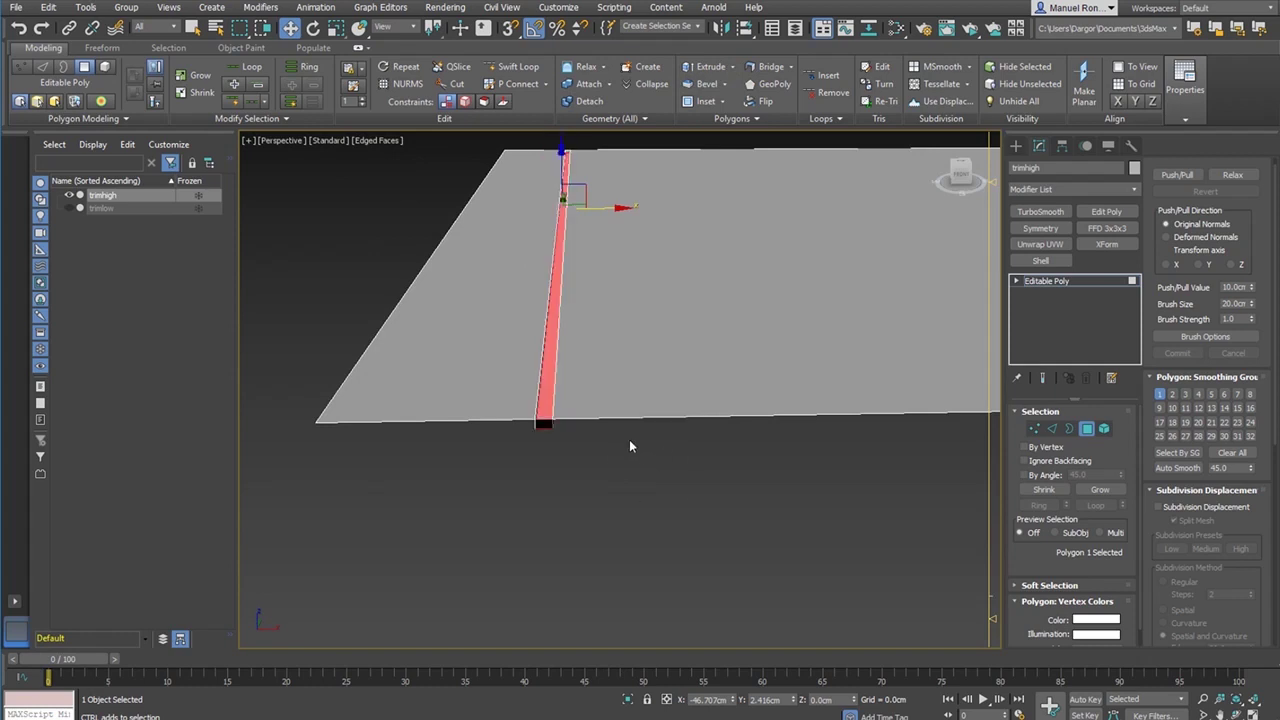
- Delete the polygons closing the two ends of the groove
alt+middle_drag(629, 439, 592, 335)
click(566, 392)
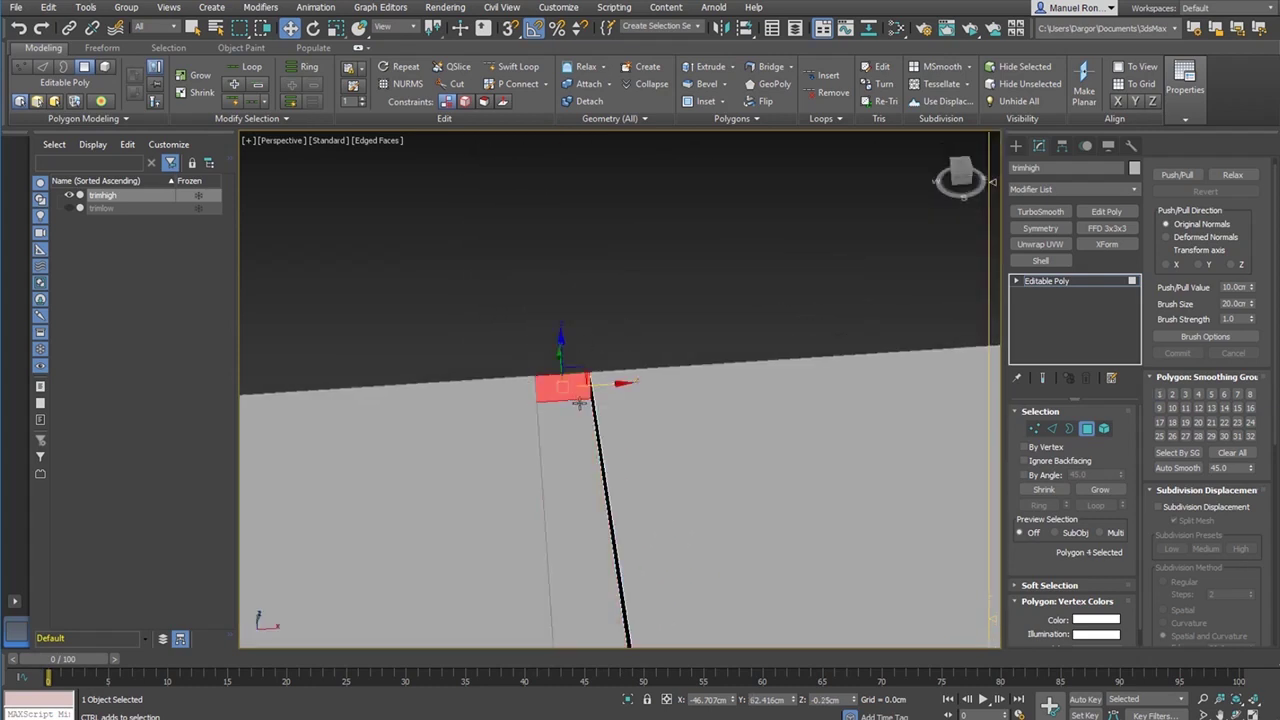
key(Delete)
scroll(626, 480, down, 8)
middle_drag(681, 581, 683, 428)
alt+middle_drag(742, 531, 531, 489)
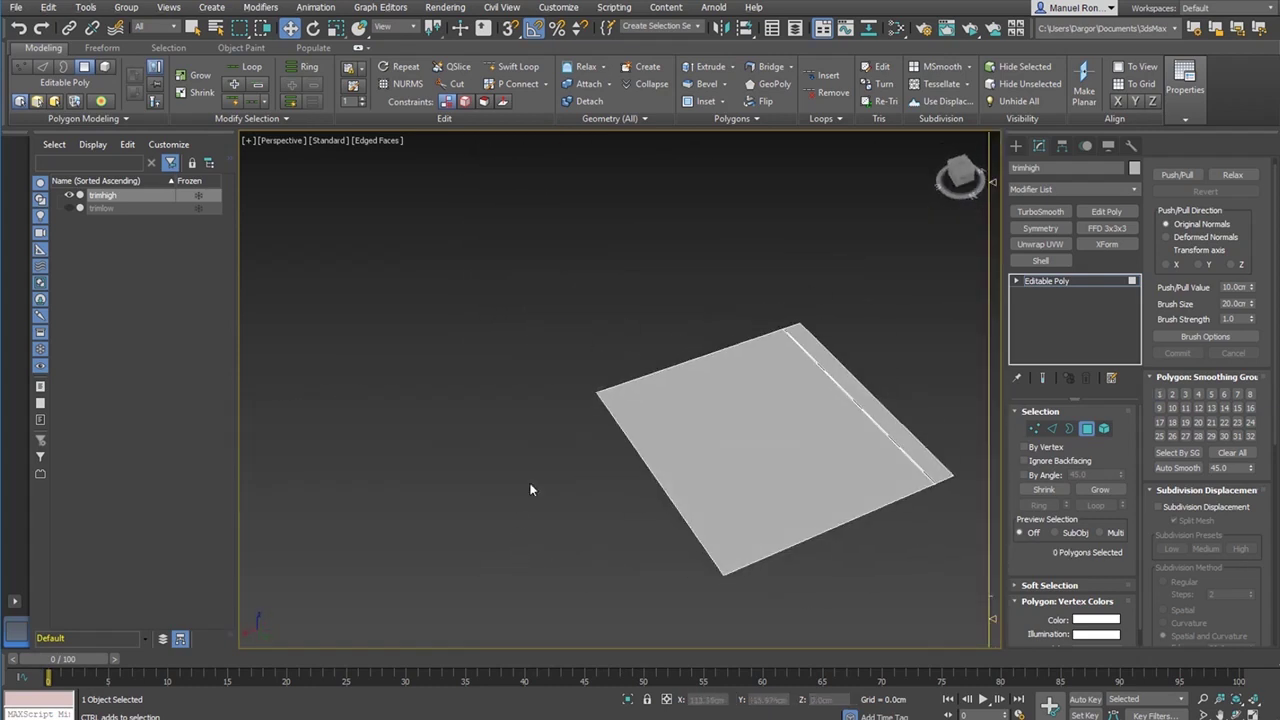
scroll(646, 331, up, 5)
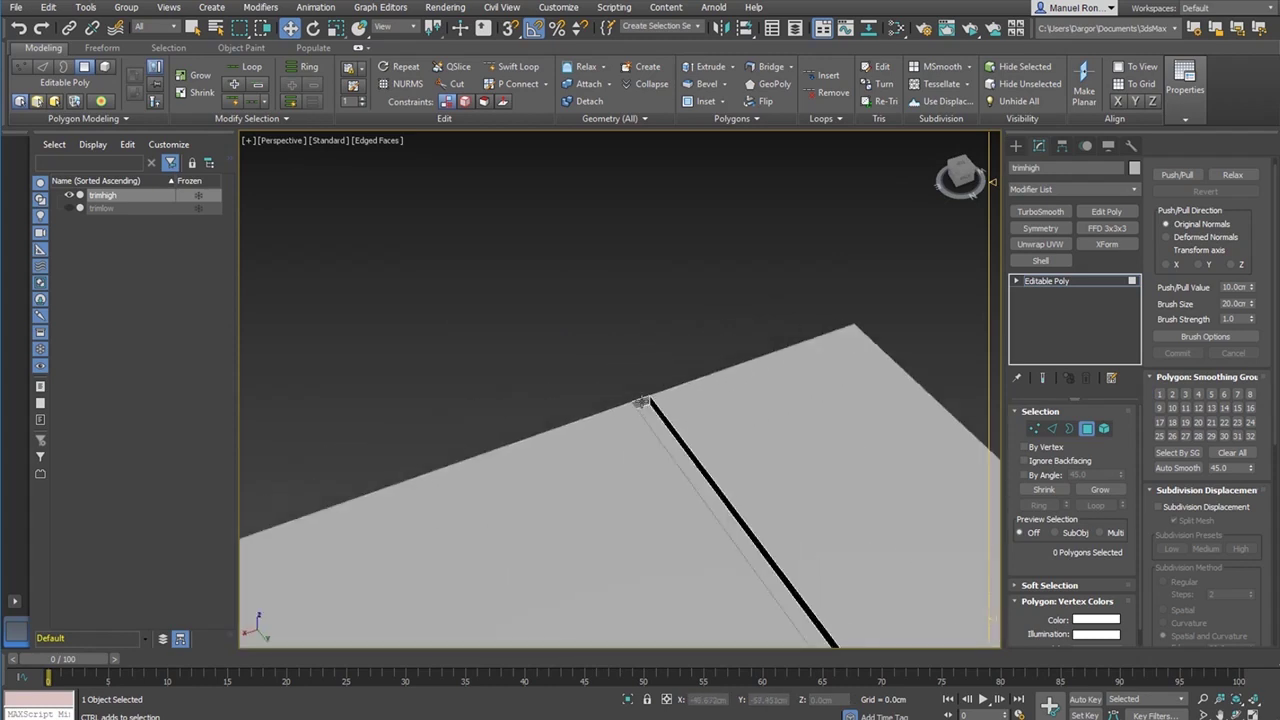
alt+middle_drag(640, 402, 572, 502)
scroll(556, 547, up, 5)
- Scale the groove's floor polygon narrower along X so the side walls slope inward
click(584, 543)
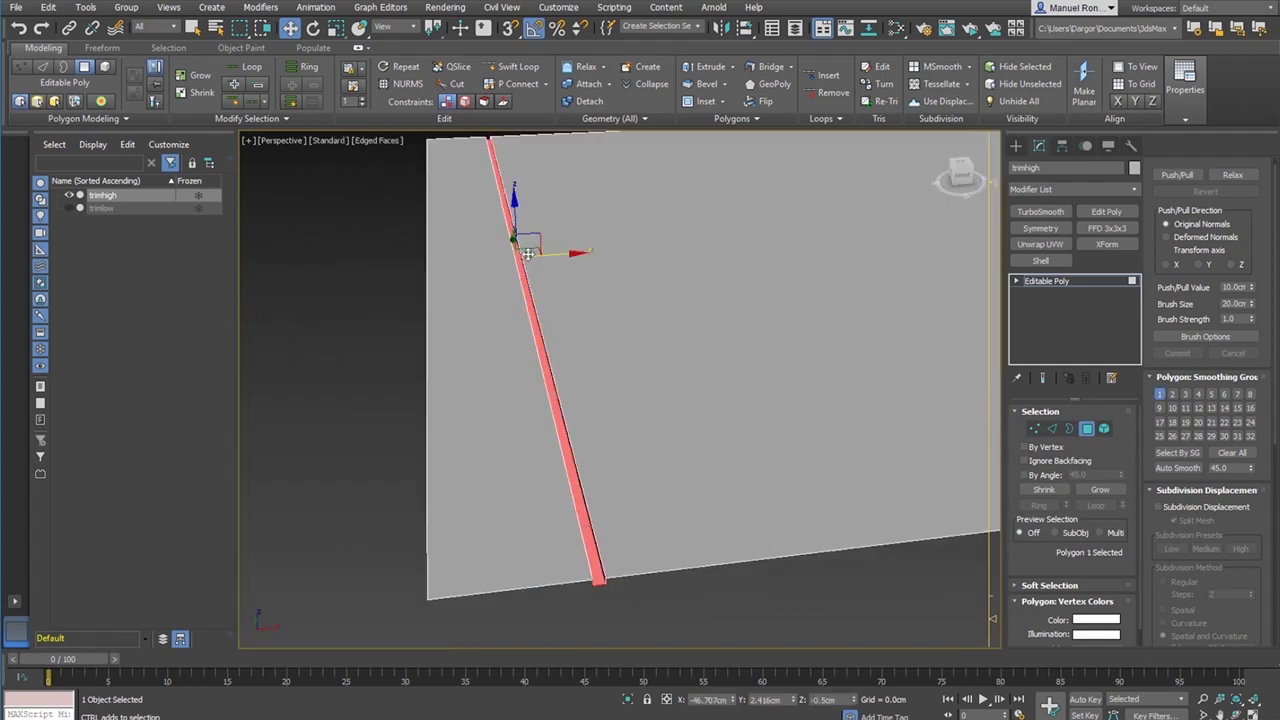
scroll(527, 254, up, 2)
key(r)
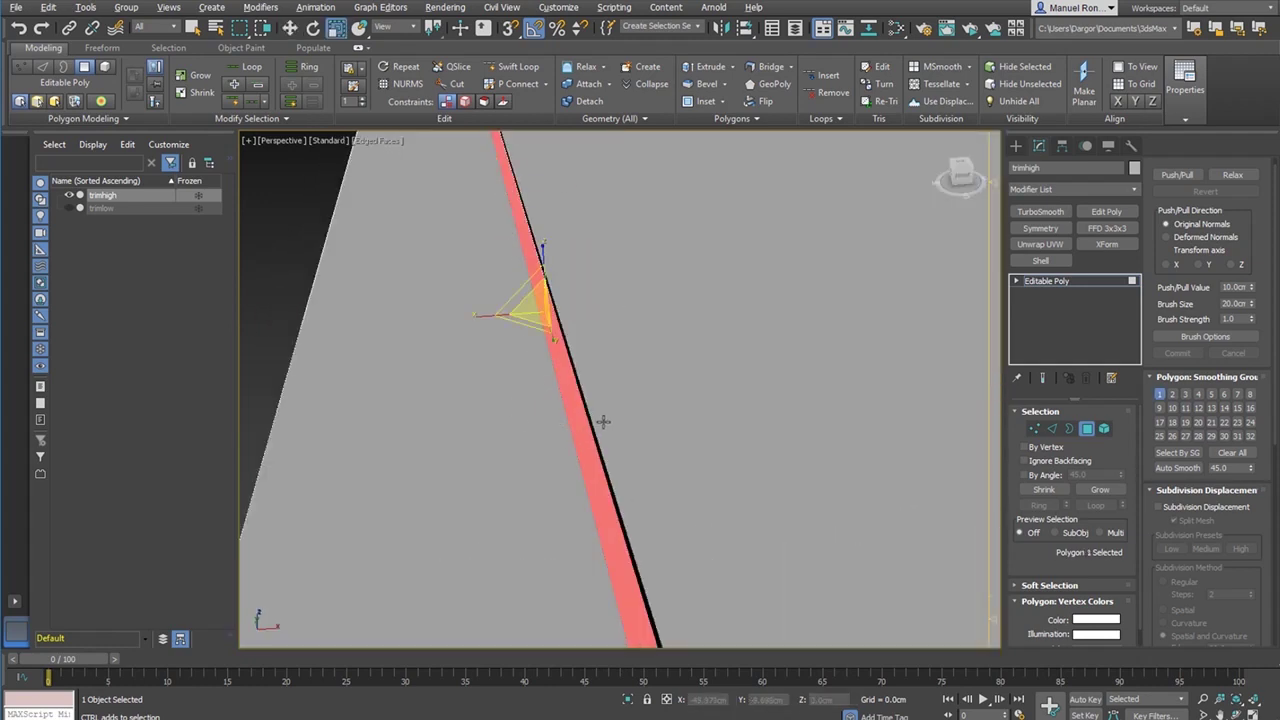
alt+middle_drag(603, 422, 480, 343)
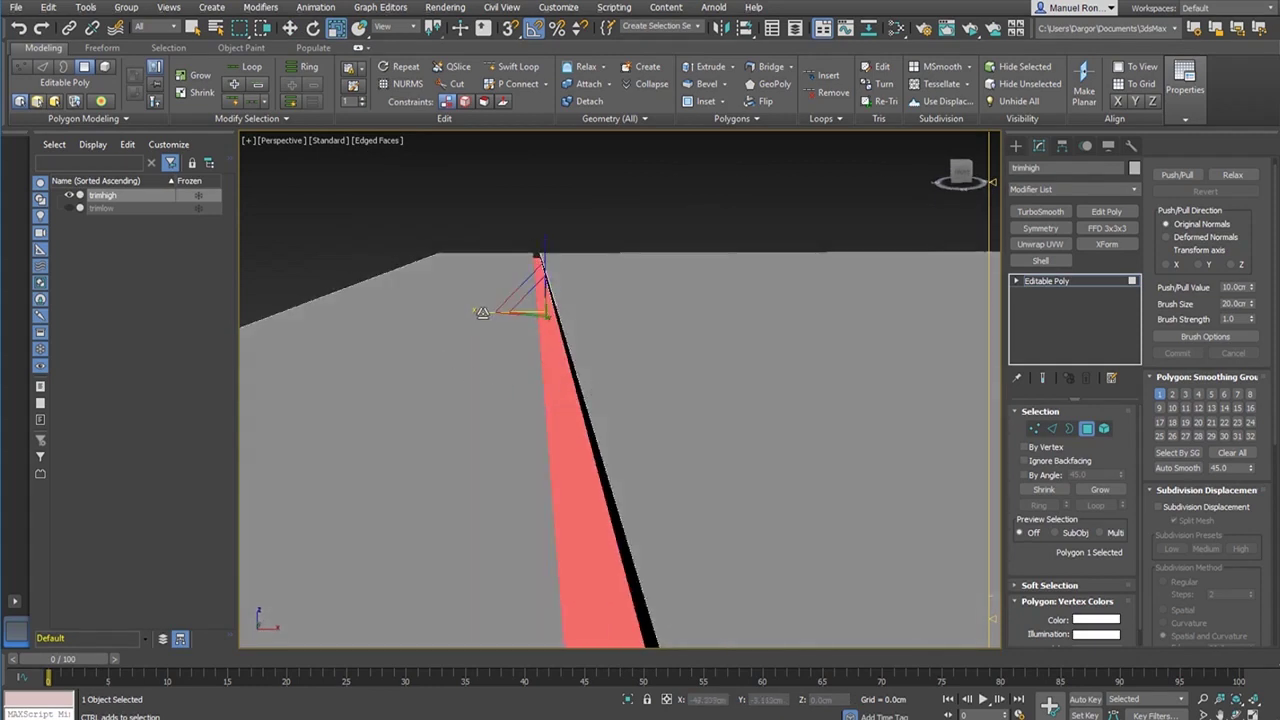
drag(482, 312, 508, 326)
alt+middle_drag(508, 326, 652, 471)
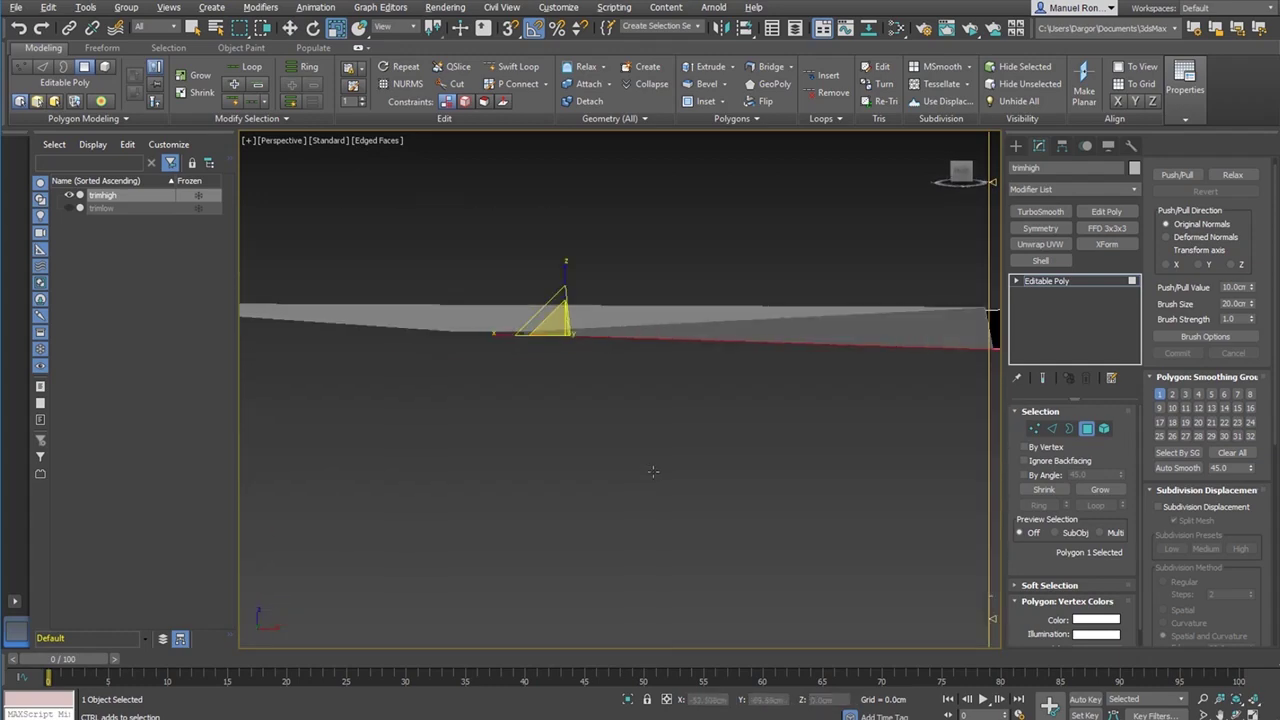
key(shift+z)
- Apply a TurboSmooth modifier to trimhigh with 2 iterations and inspect the smoothed groove
click(1084, 285)
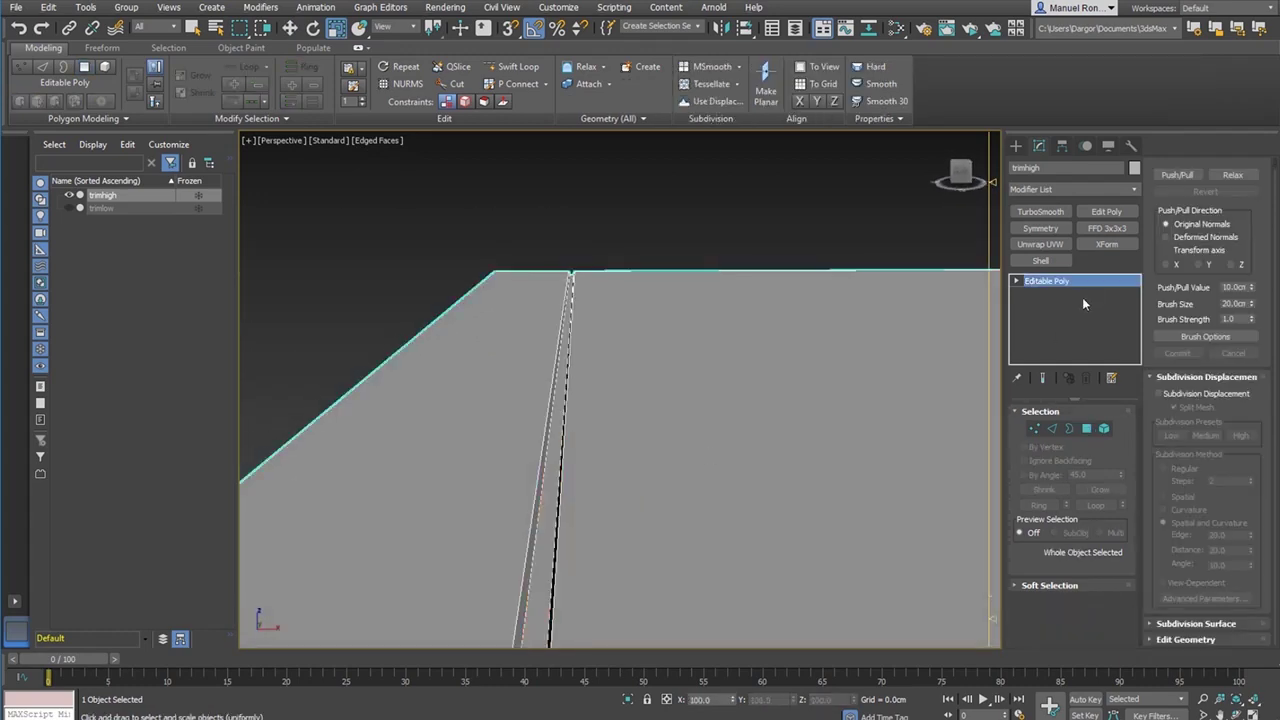
click(1052, 214)
scroll(709, 457, down, 5)
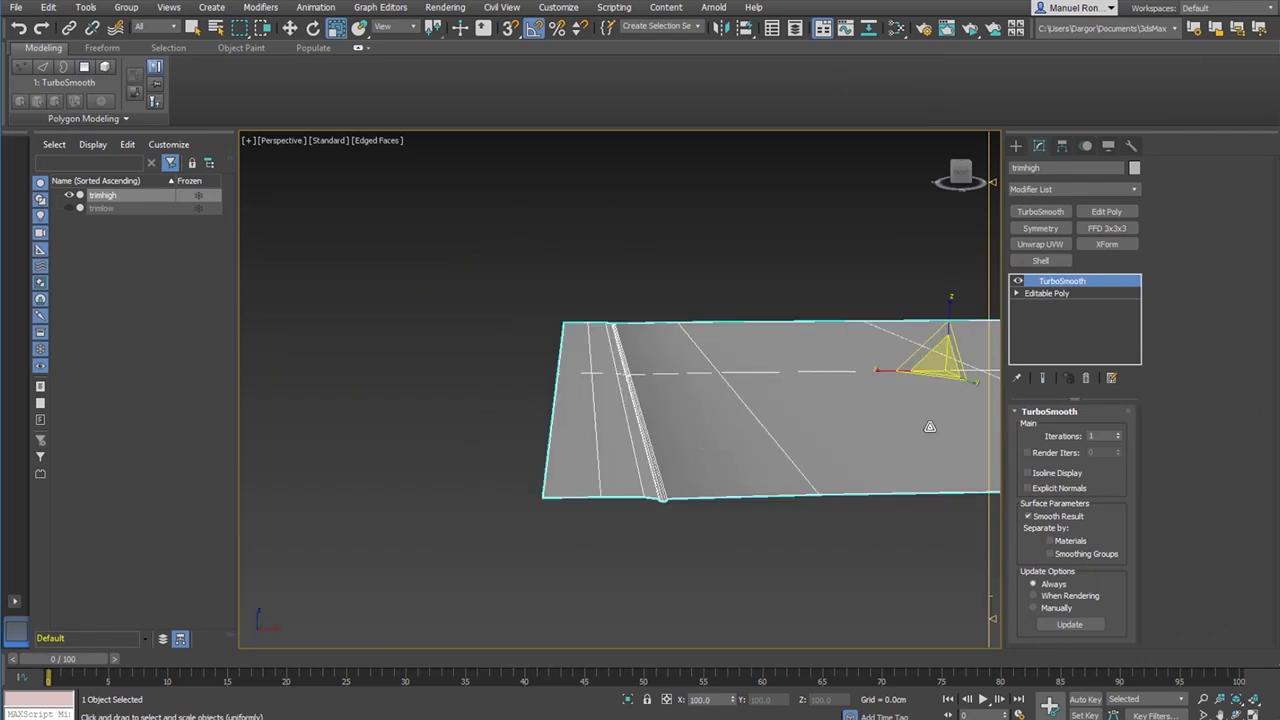
click(1119, 433)
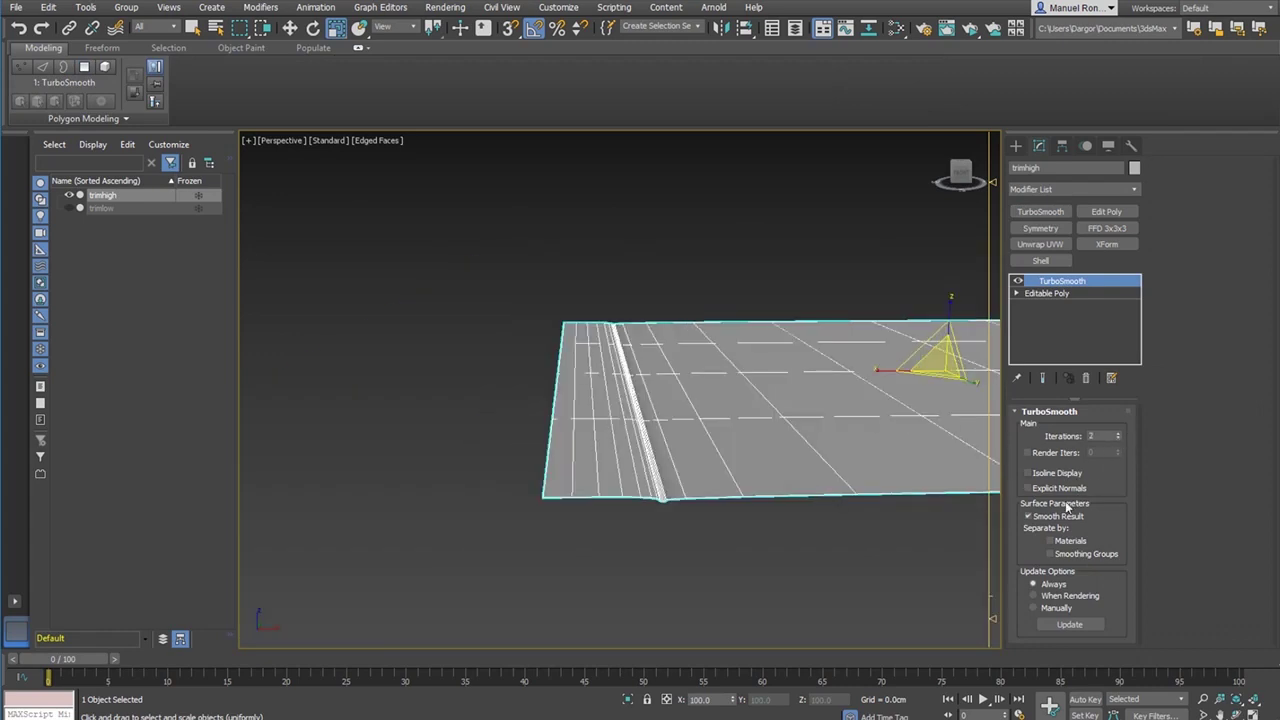
alt+middle_drag(724, 474, 676, 487)
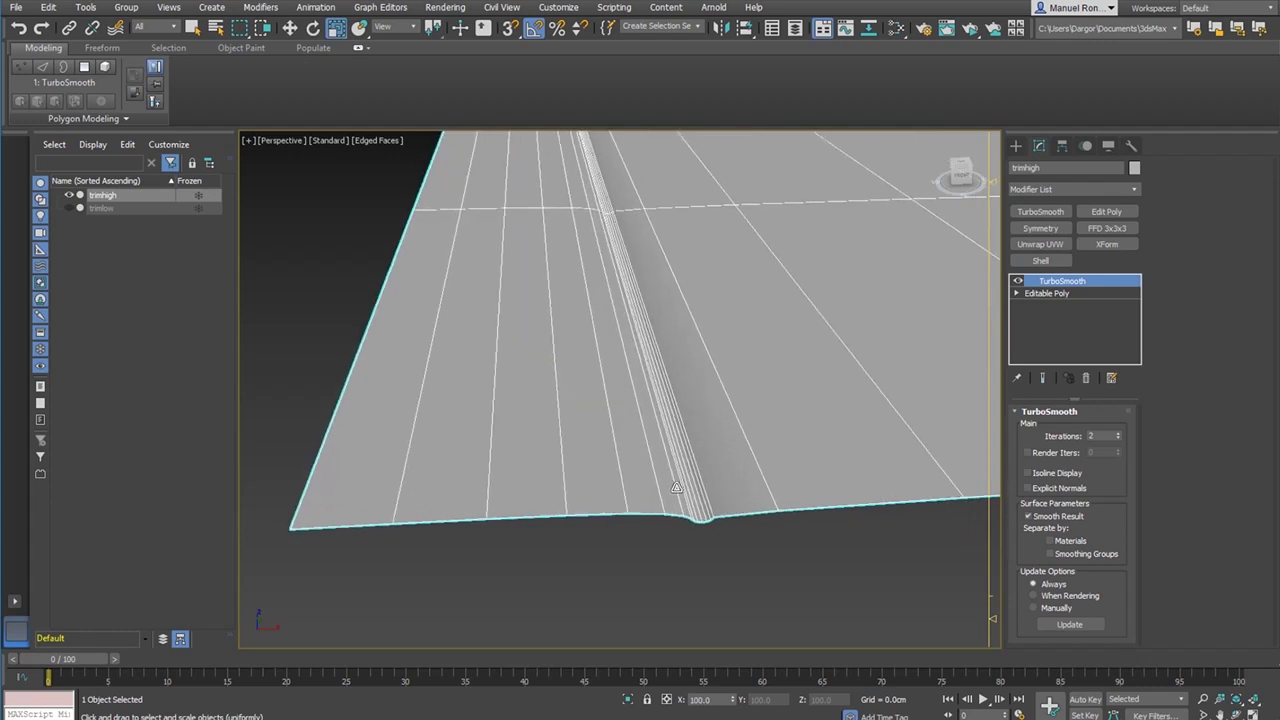
- Return to the Editable Poly's edges beneath TurboSmooth and add a Swift Loop support edge on each side of the groove
click(1047, 293)
click(1041, 379)
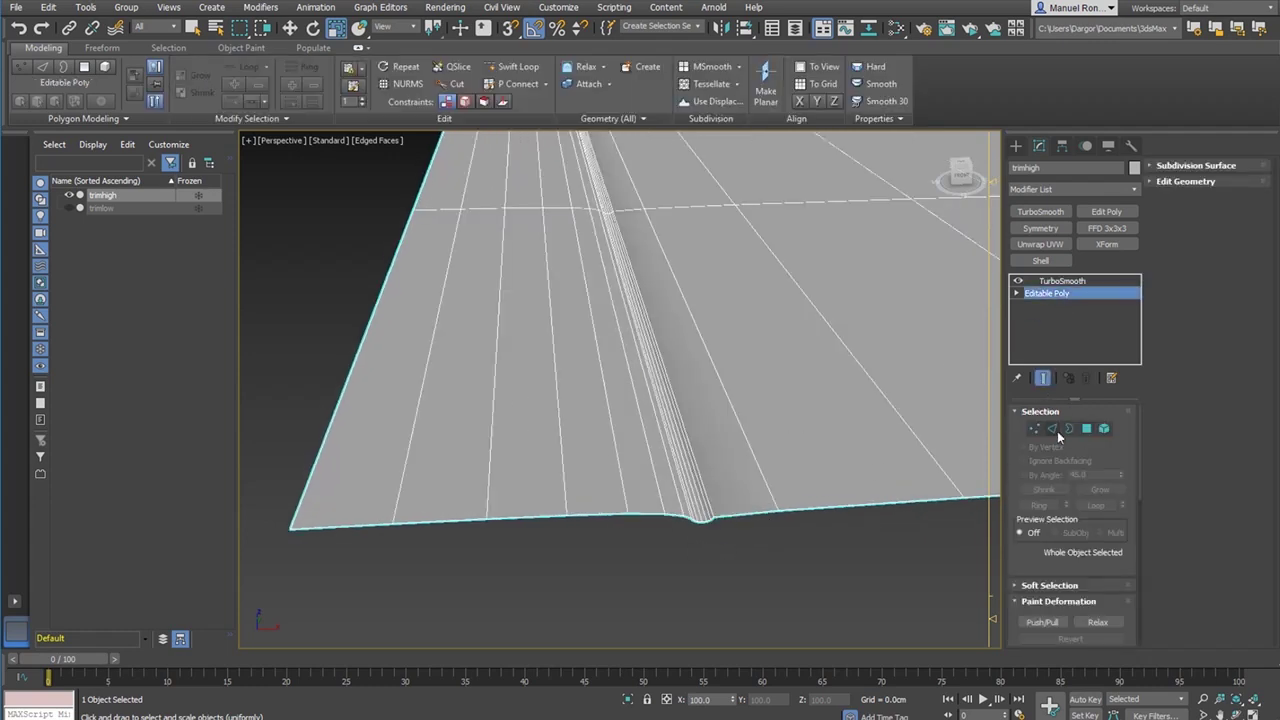
click(1053, 429)
click(517, 66)
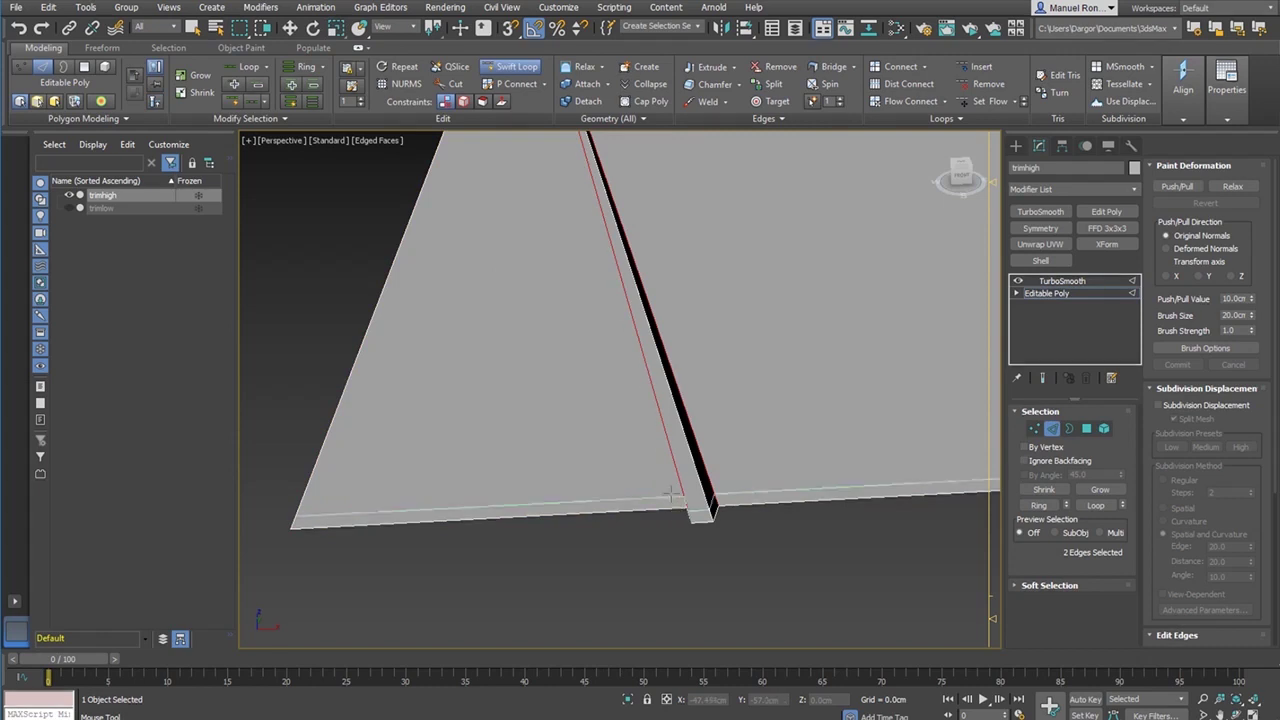
scroll(670, 494, down, 5)
alt+middle_drag(654, 523, 628, 532)
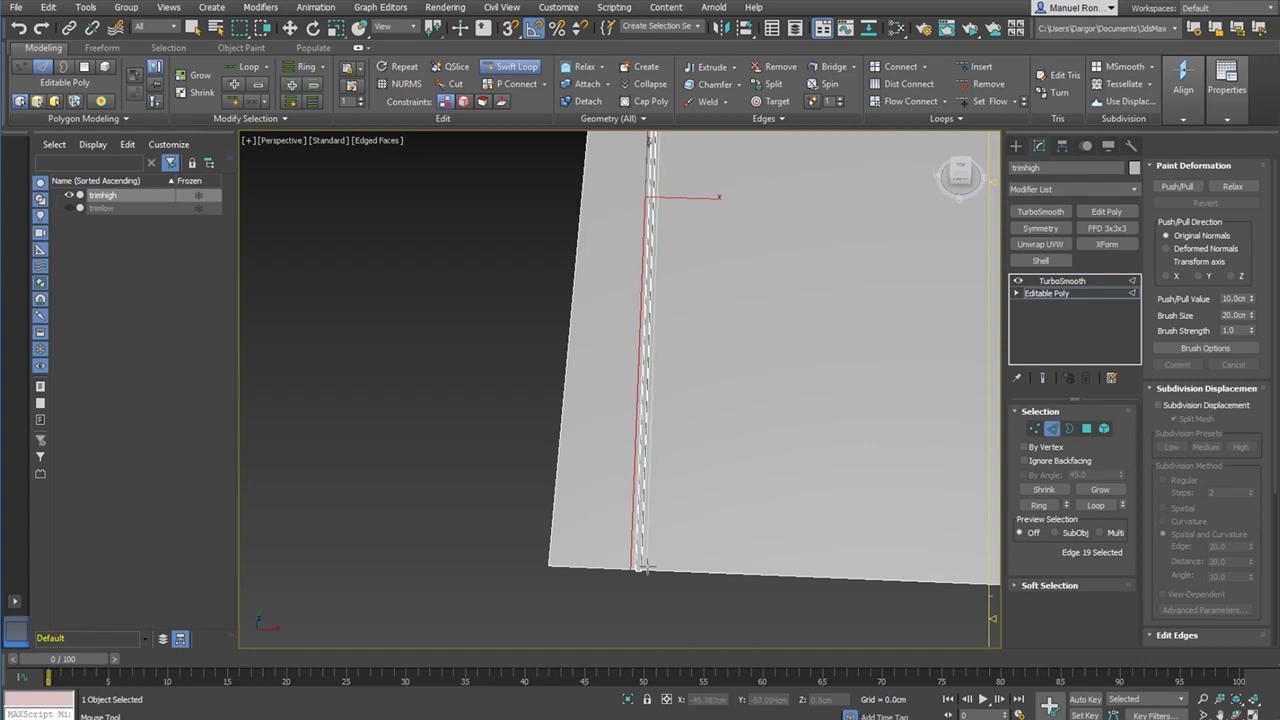
click(636, 571)
scroll(645, 530, down, 3)
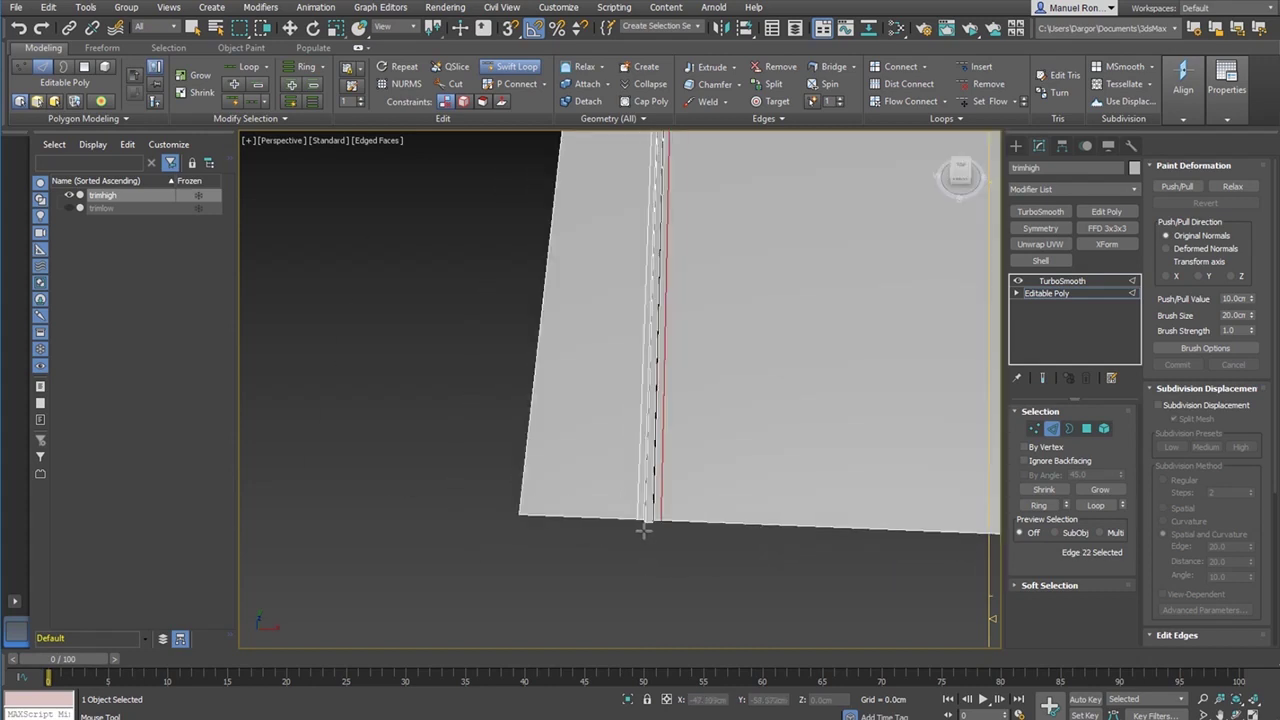
scroll(645, 526, up, 3)
key(w)
scroll(655, 508, up, 1)
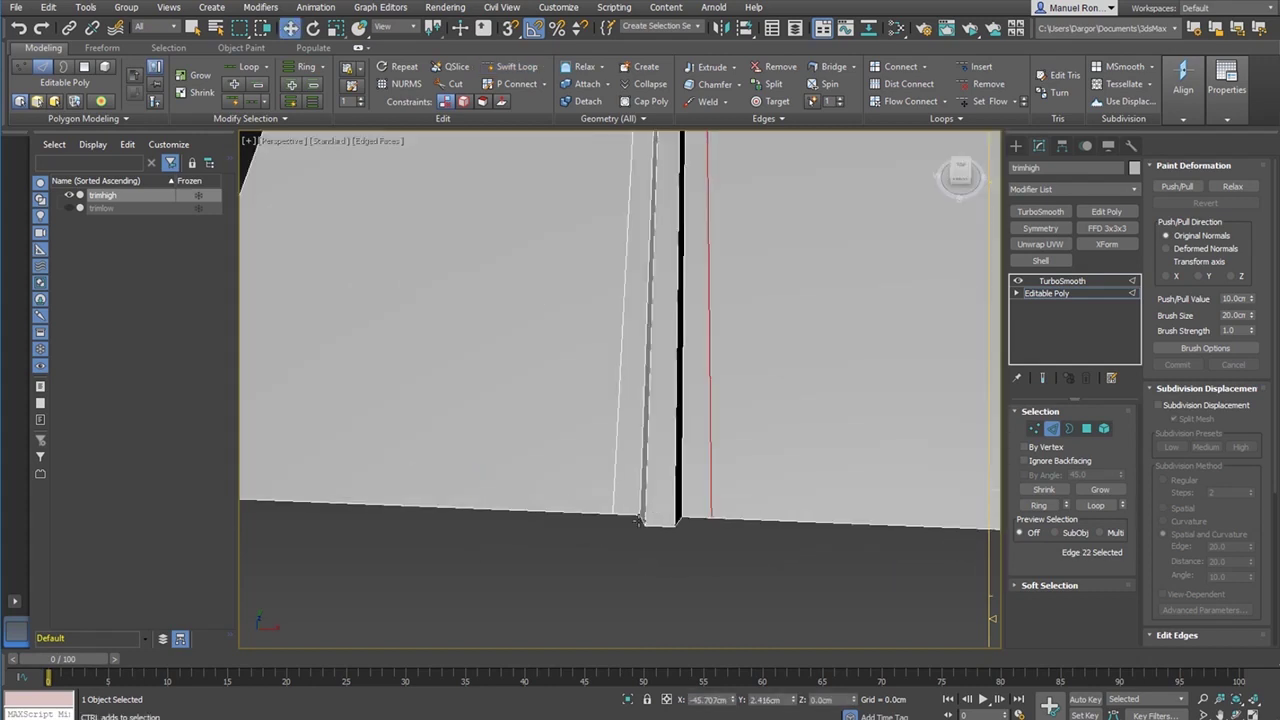
- Connect the ring of edges on both sloped side walls of the groove with 2 segments and a pinch of 58
click(638, 520)
alt+middle_drag(638, 521, 640, 530)
scroll(640, 530, up, 1)
alt+middle_drag(741, 510, 900, 530)
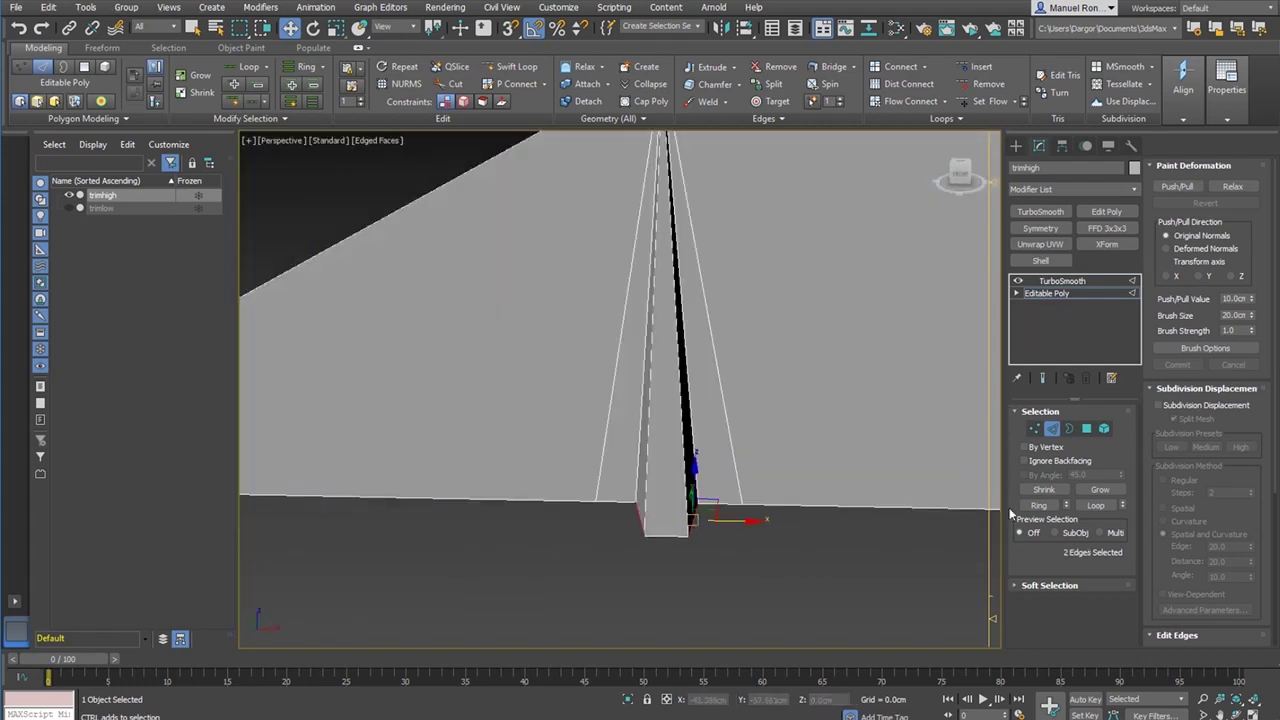
click(1039, 505)
alt+middle_drag(788, 537, 865, 320)
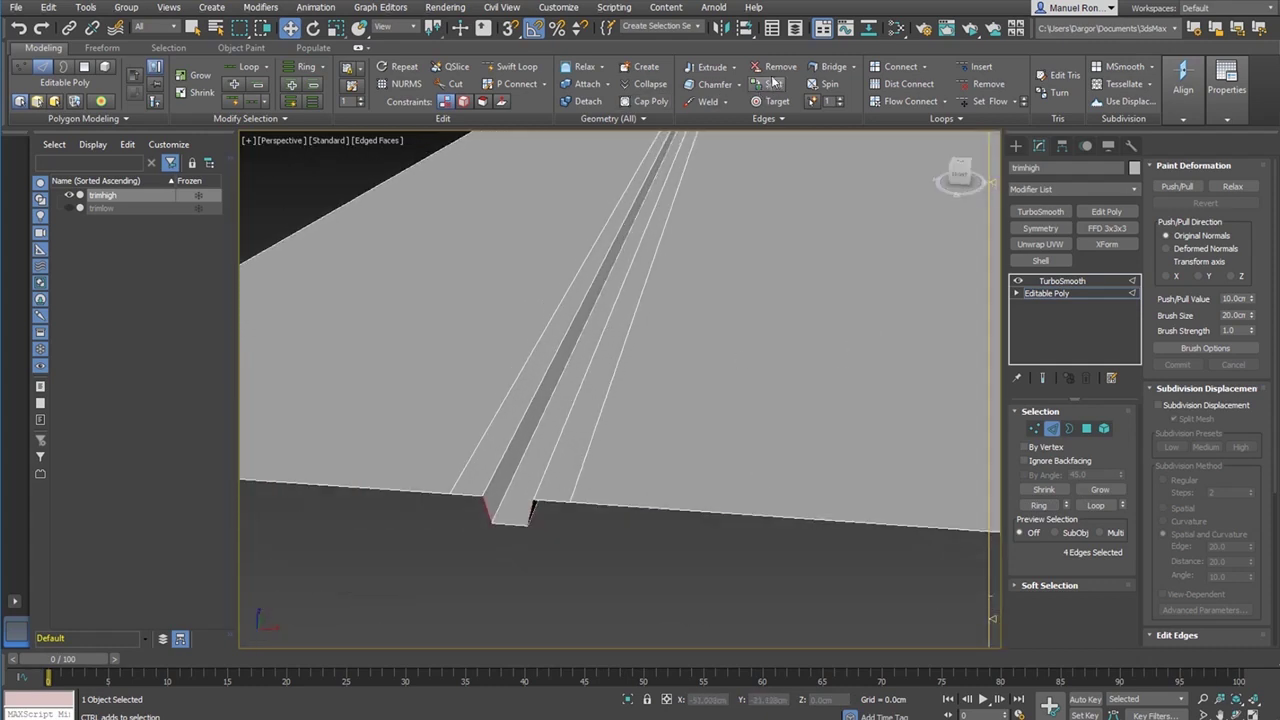
click(904, 80)
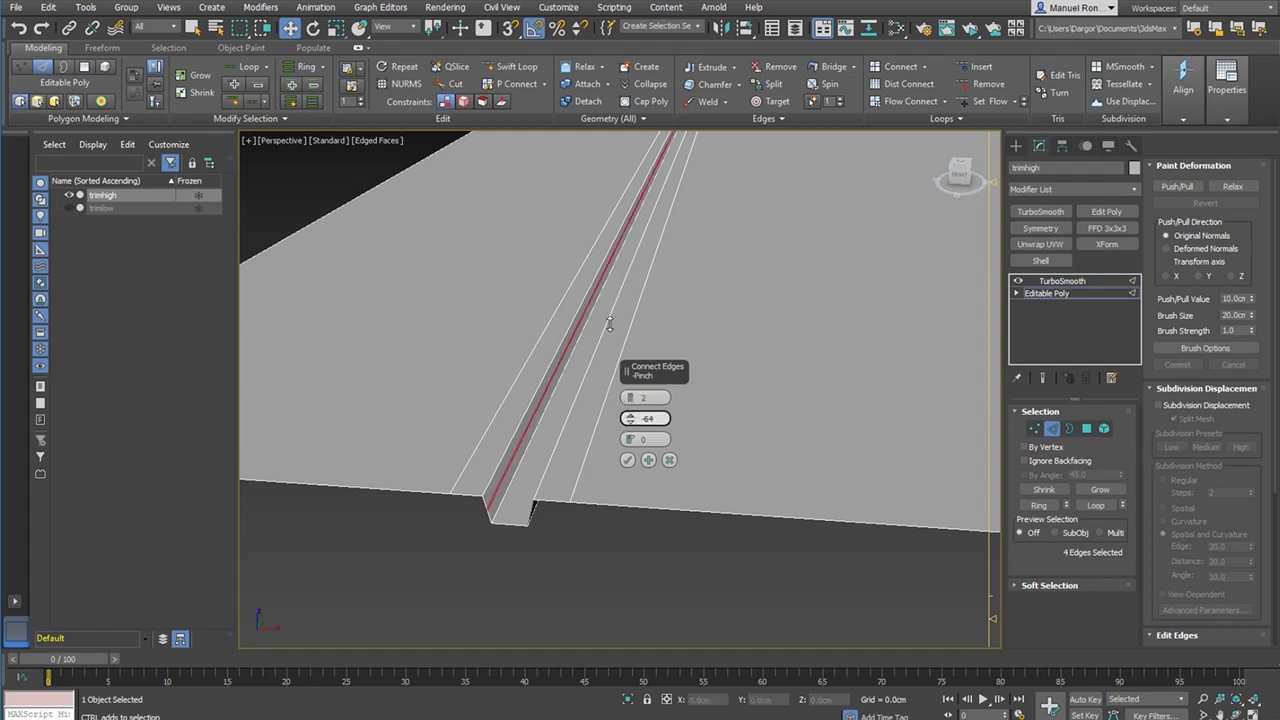
drag(630, 418, 630, 362)
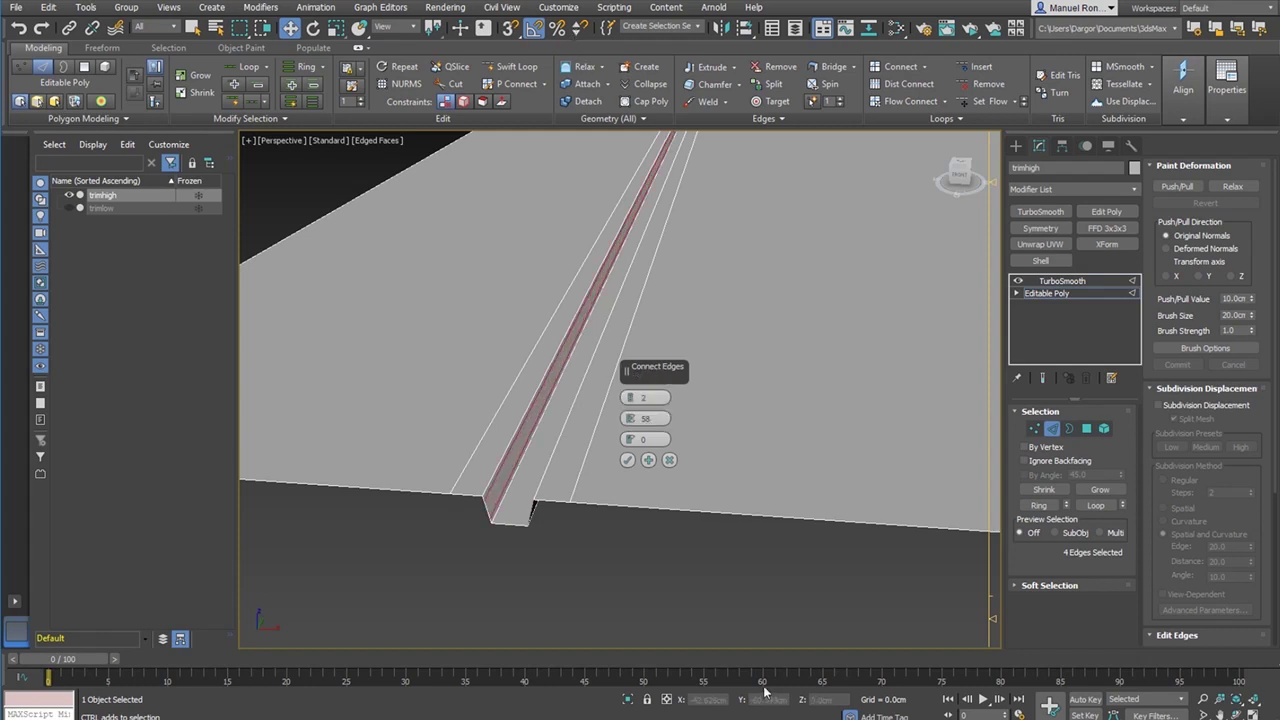
click(629, 460)
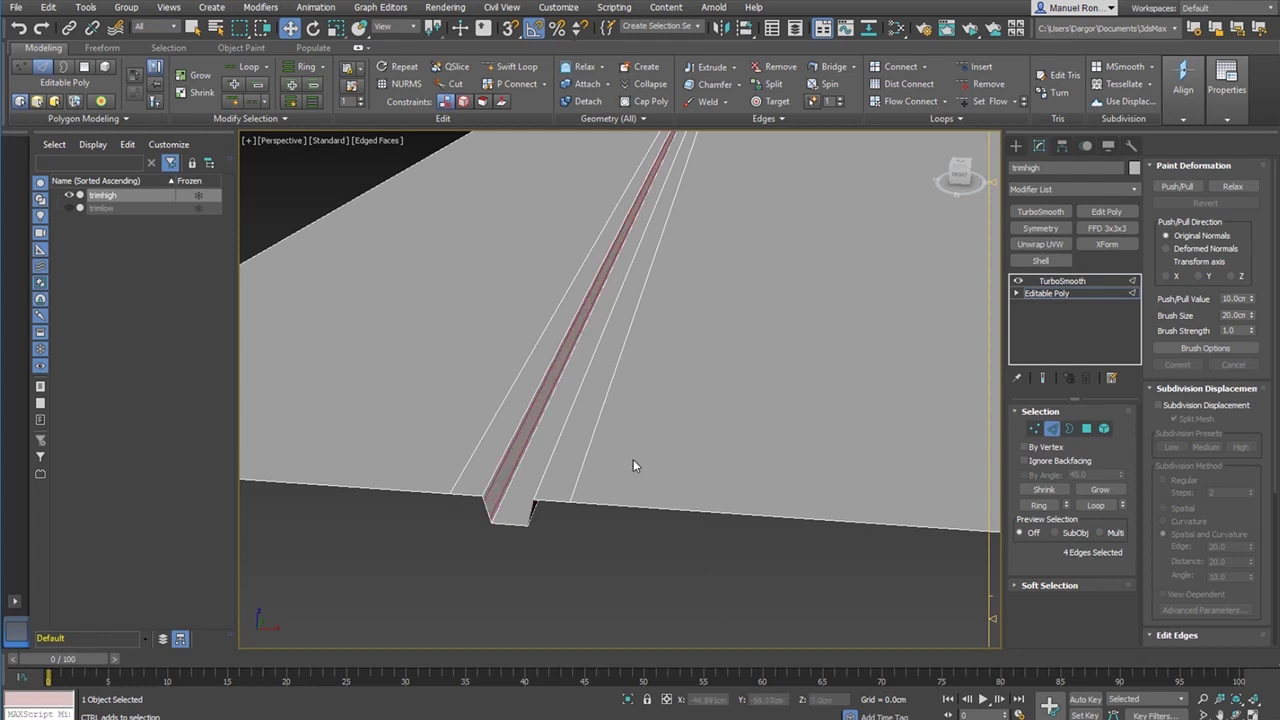
- Go up to the TurboSmooth level and inspect the smoothed groove close up with the edge display off
click(1075, 294)
click(1081, 282)
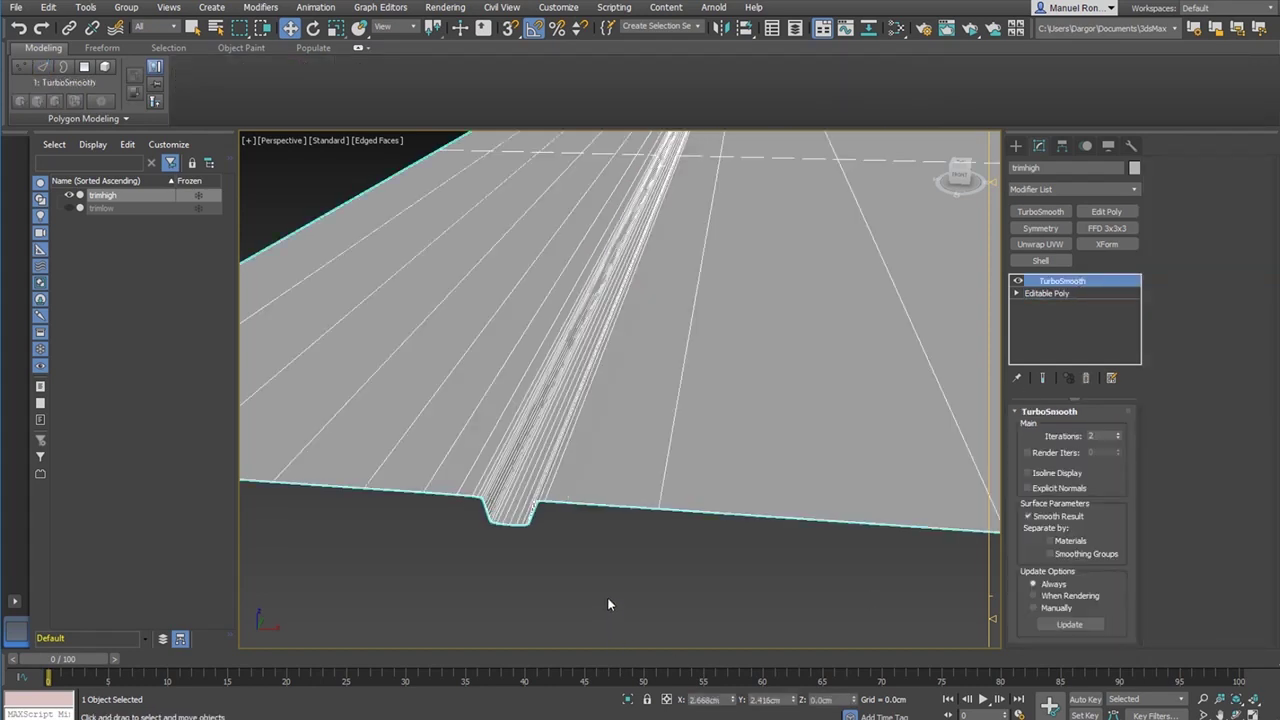
click(607, 597)
key(F4)
alt+middle_drag(607, 597, 594, 551)
scroll(573, 539, up, 4)
scroll(587, 546, up, 2)
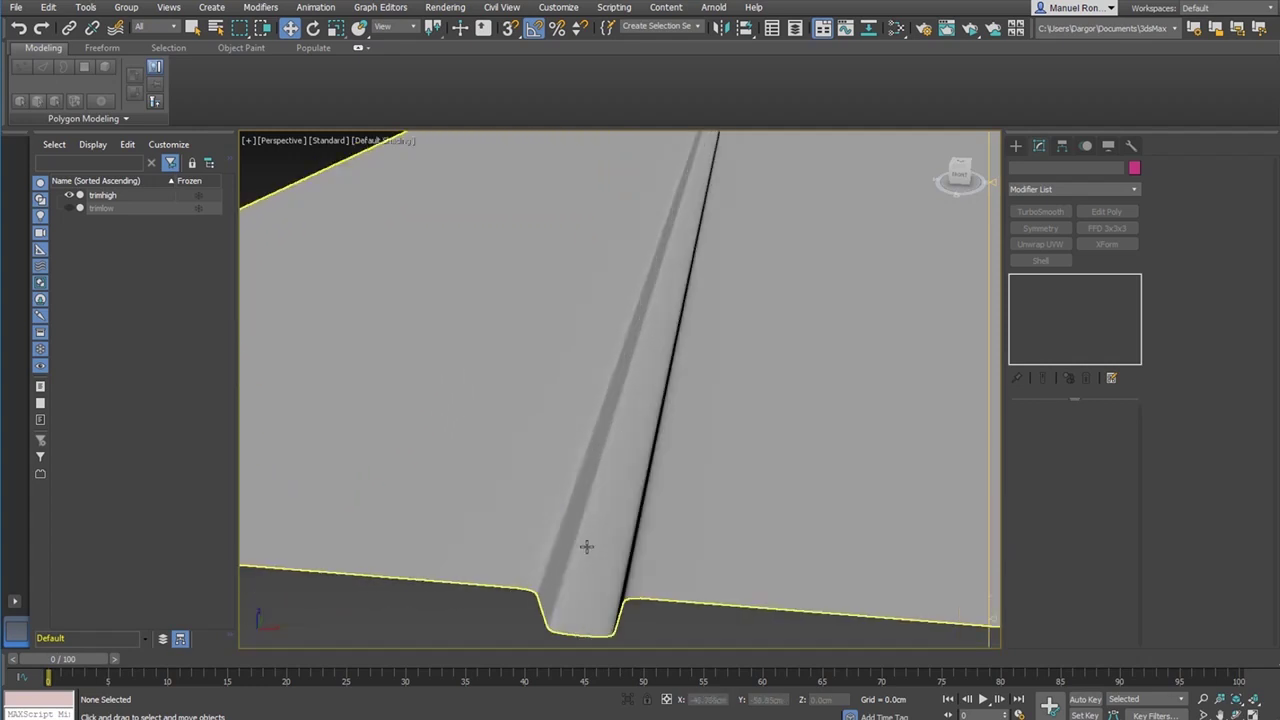
- Return to the Editable Poly's edges with edged faces shown and move the outer support edges on both sides closer to the groove
click(587, 546)
click(1047, 293)
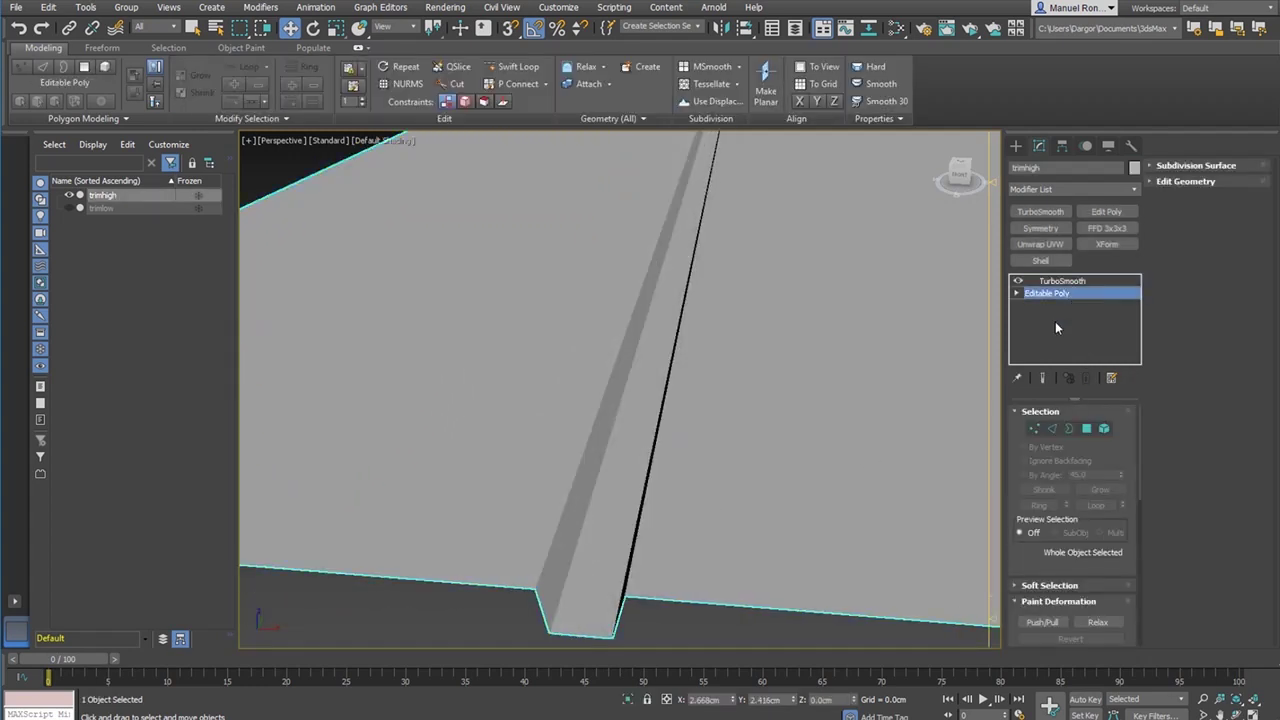
click(1051, 428)
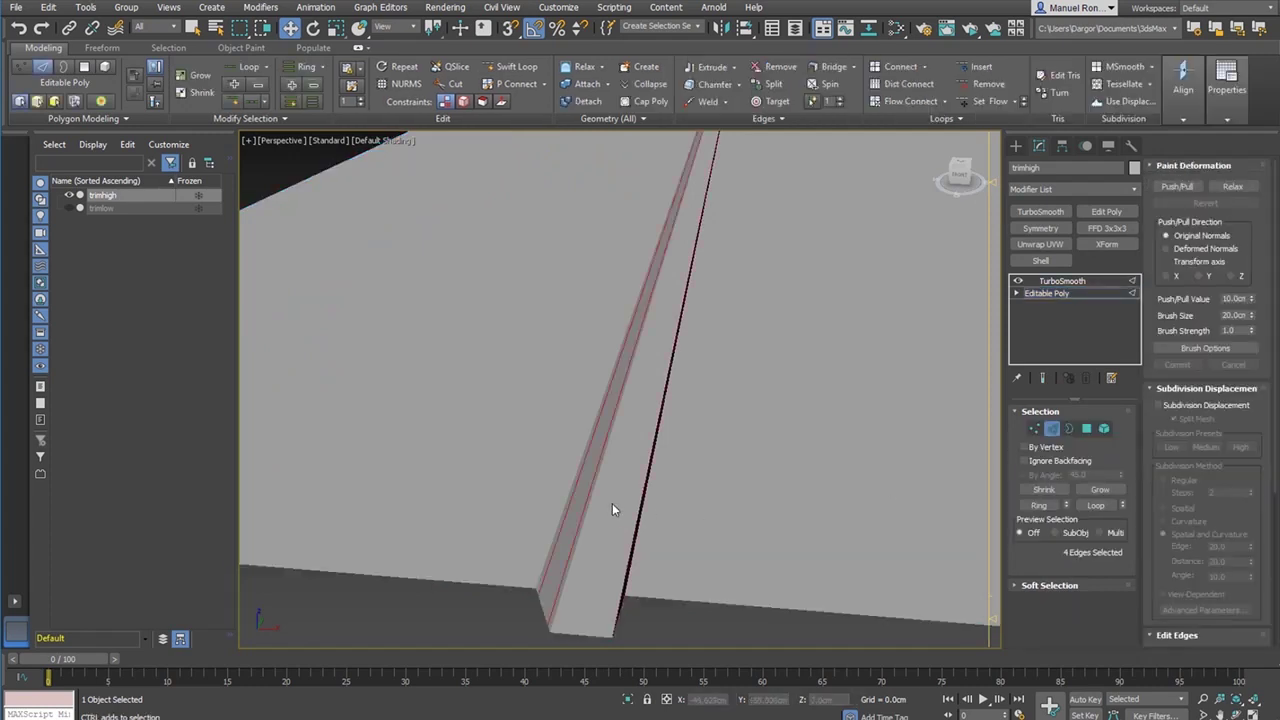
key(F4)
click(493, 559)
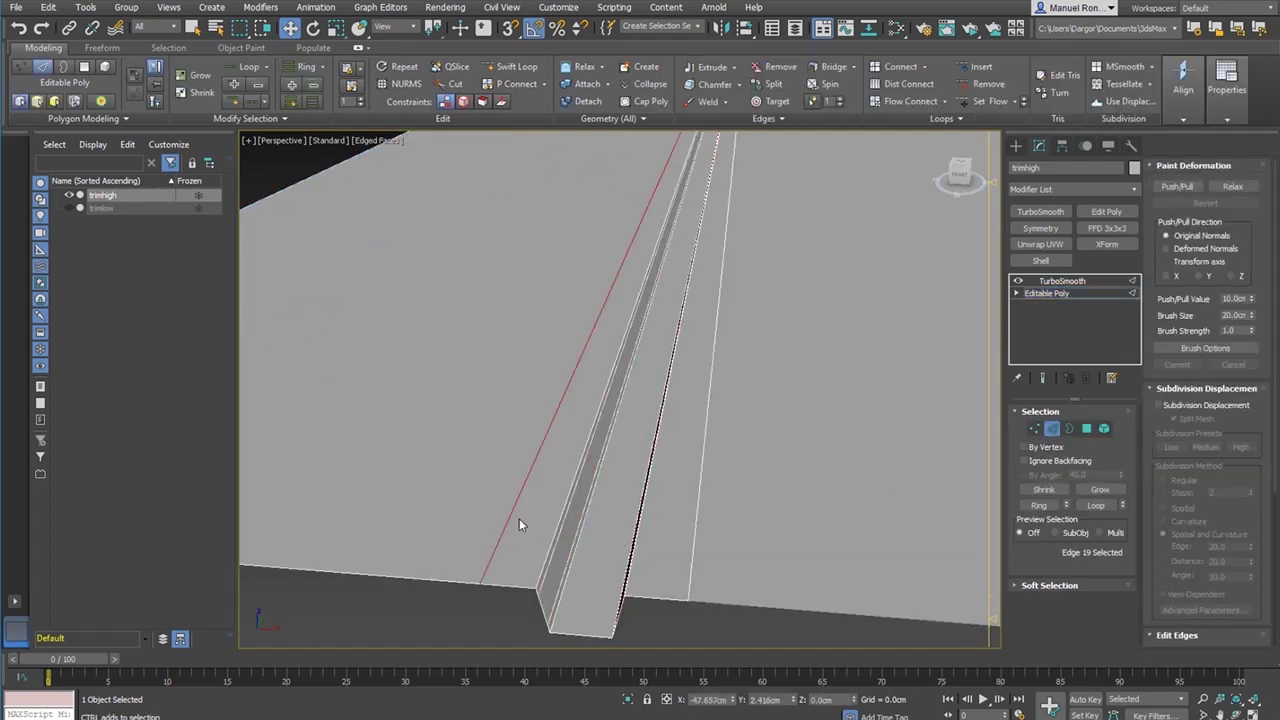
alt+middle_drag(519, 524, 665, 340)
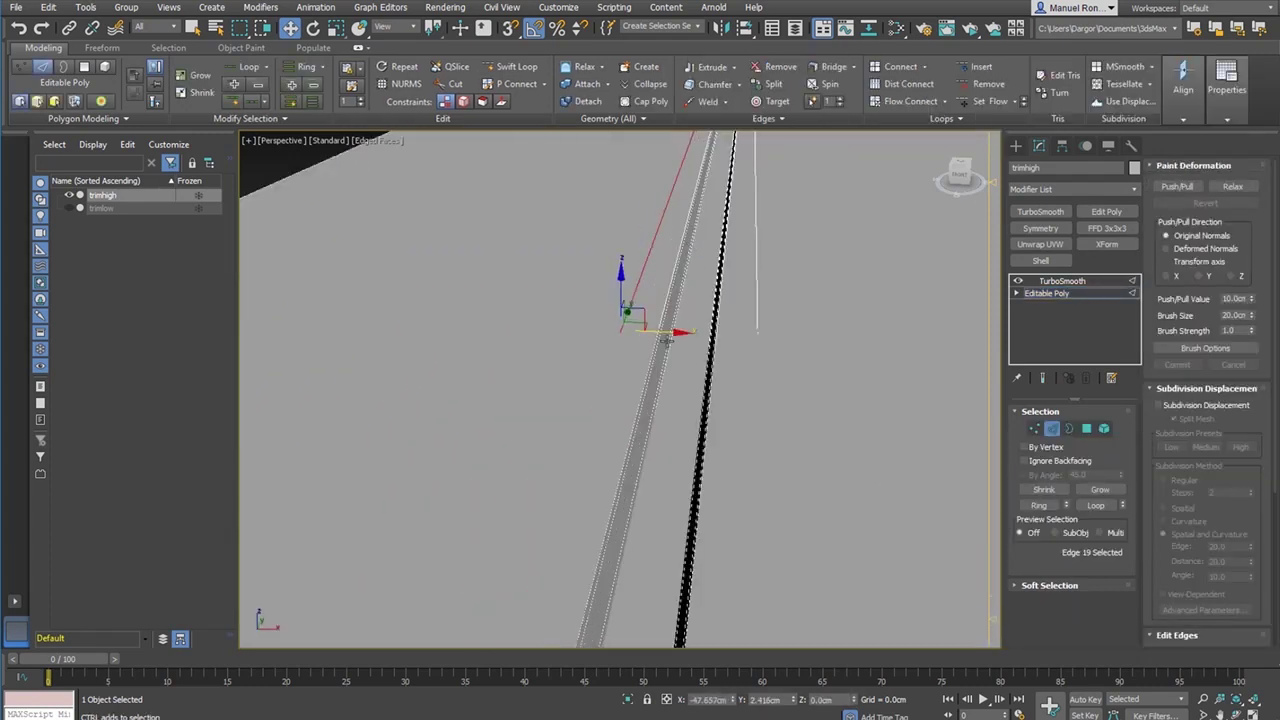
click(996, 623)
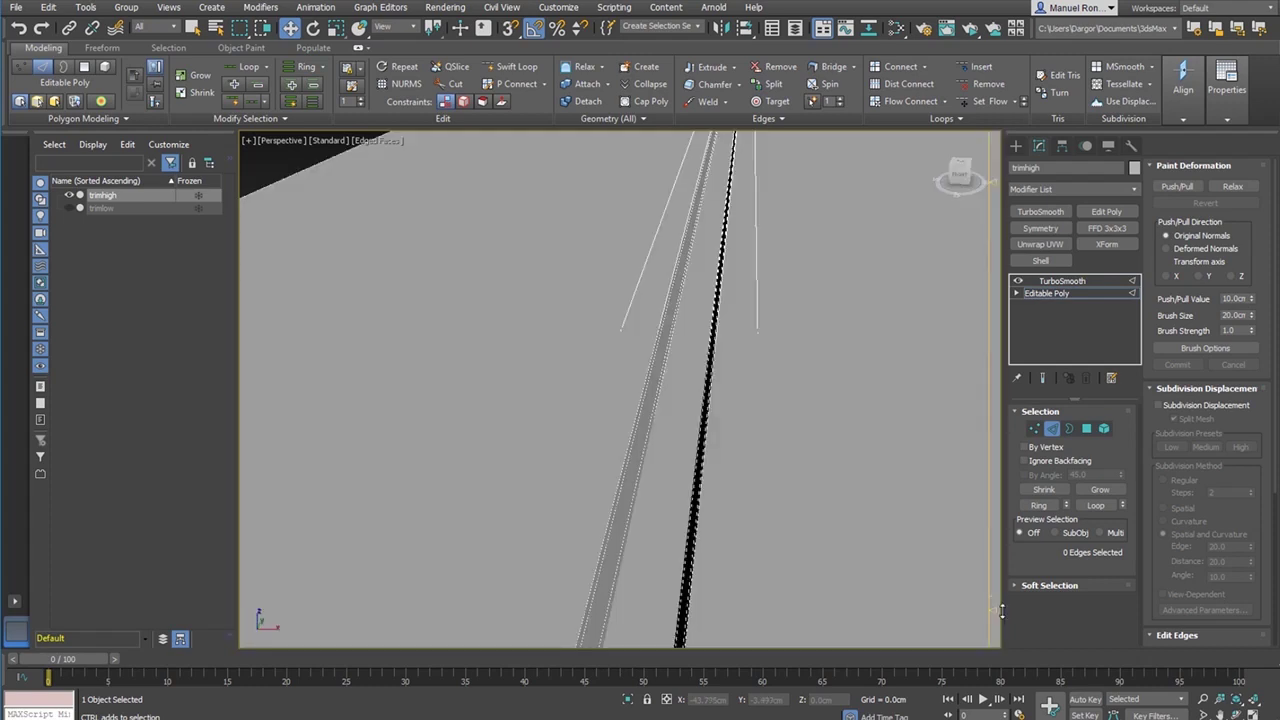
click(628, 318)
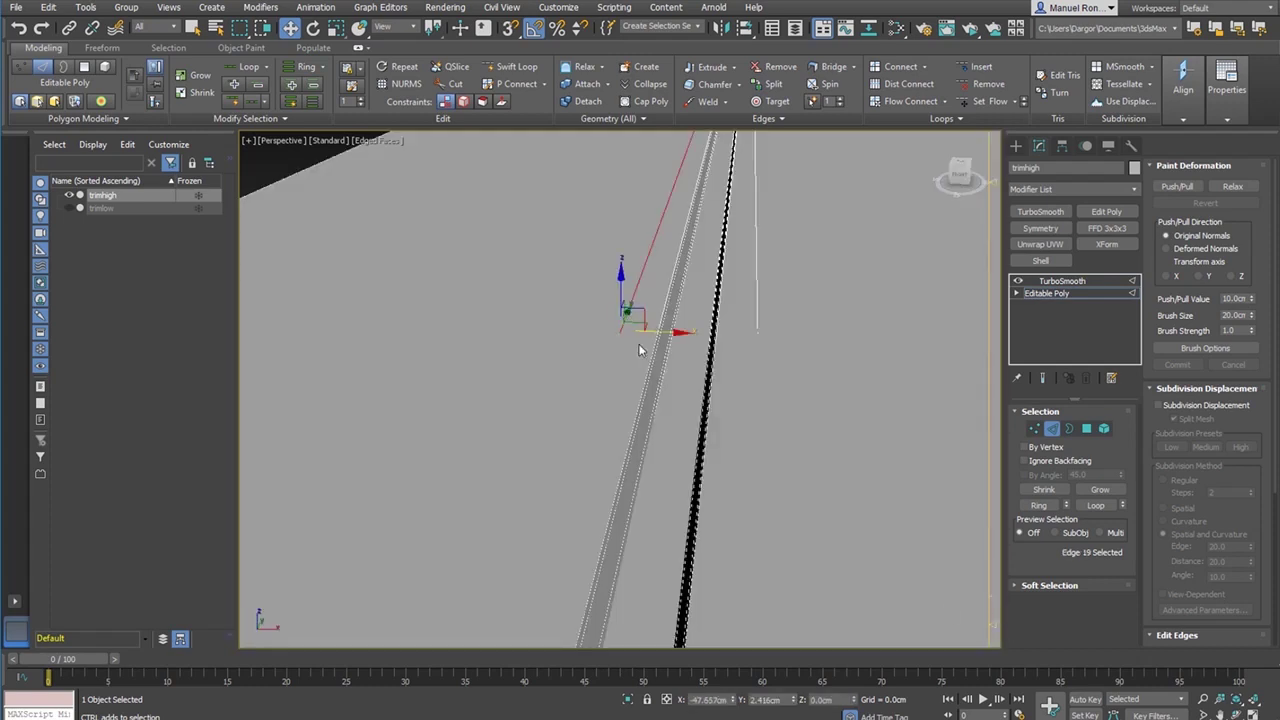
click(760, 316)
drag(799, 339, 719, 314)
- Examine the groove's upper rims at the TurboSmooth level without the edge display
click(1048, 282)
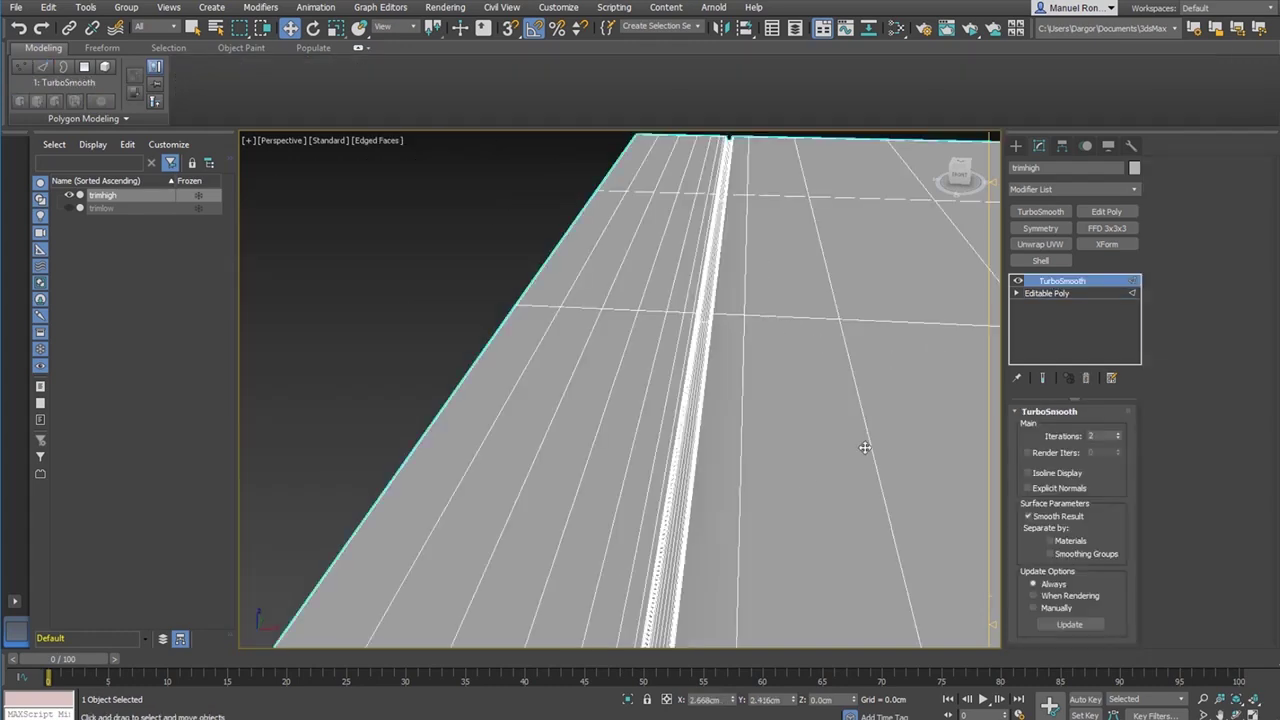
mouse_move(863, 443)
alt+middle_down()
mouse_move(771, 471)
mouse_move(780, 447)
mouse_move(763, 457)
mouse_move(521, 414)
mouse_move(614, 463)
mouse_move(699, 473)
mouse_move(714, 337)
mouse_move(630, 554)
alt+middle_up()
click(739, 255)
key(F4)
scroll(627, 553, up, 5)
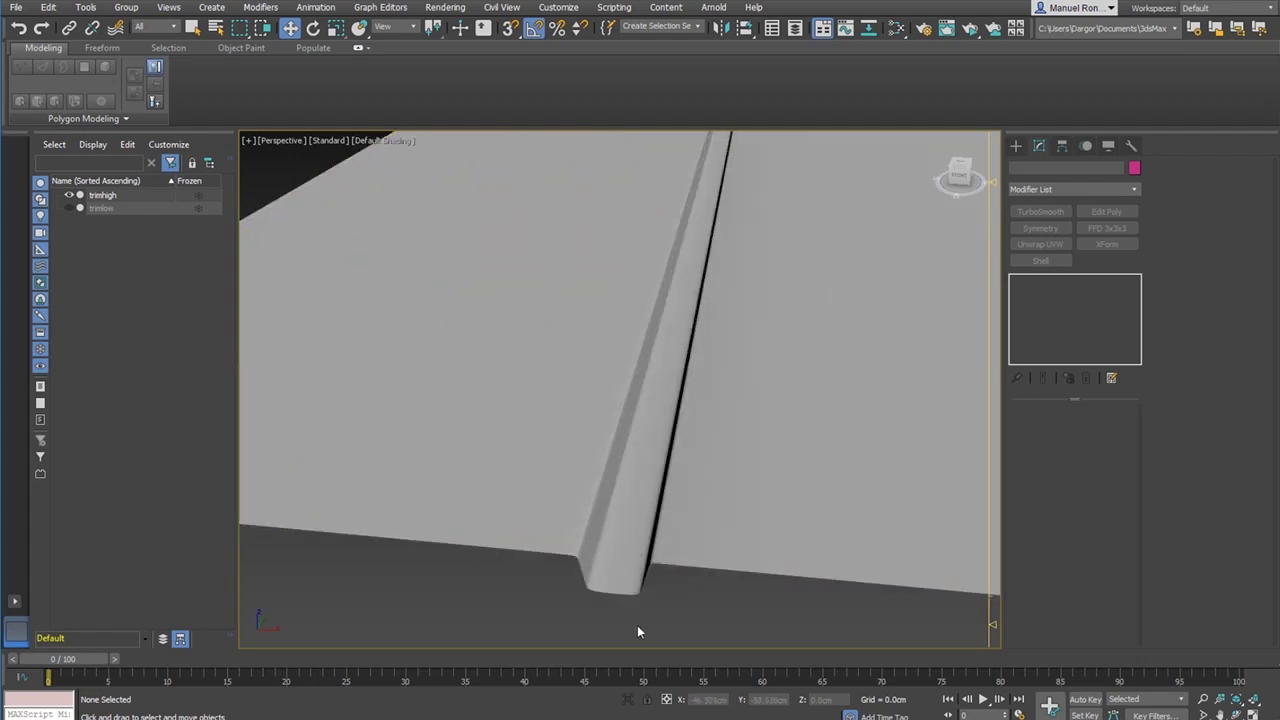
- Add two lengthwise support edges to the groove's floor by connecting the ring of its end edges
click(618, 566)
click(1078, 297)
key(2)
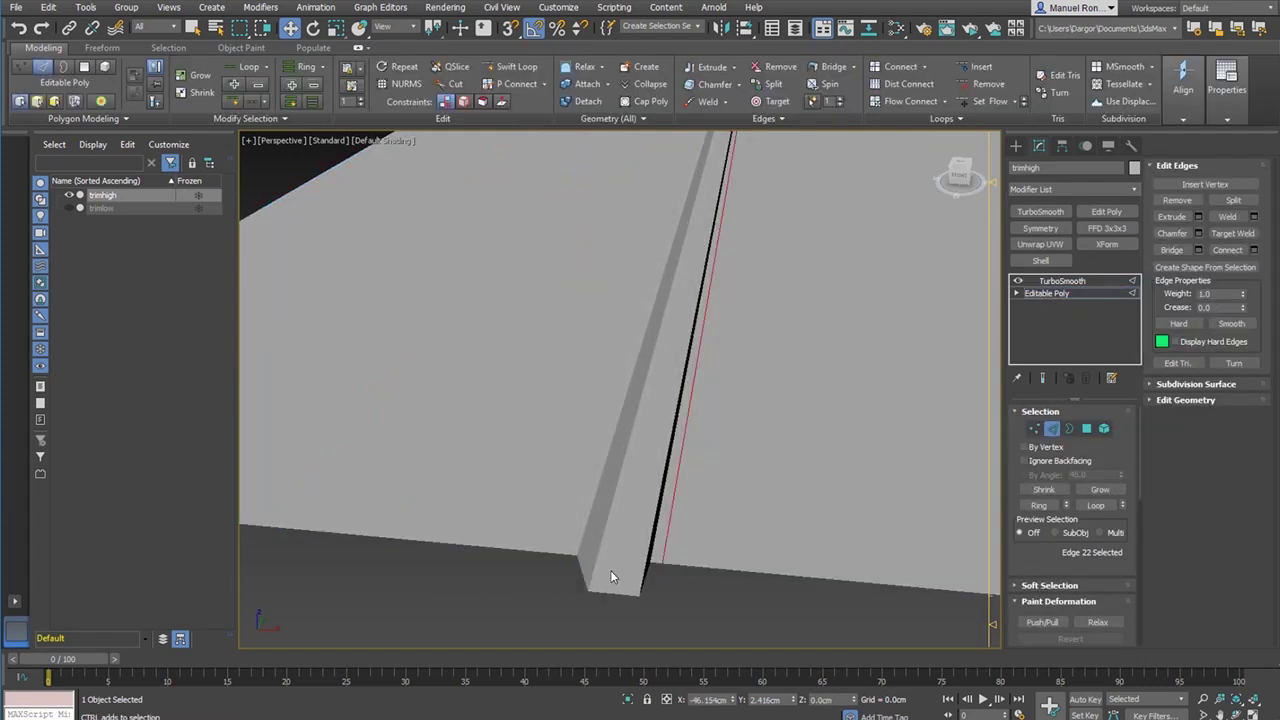
click(610, 571)
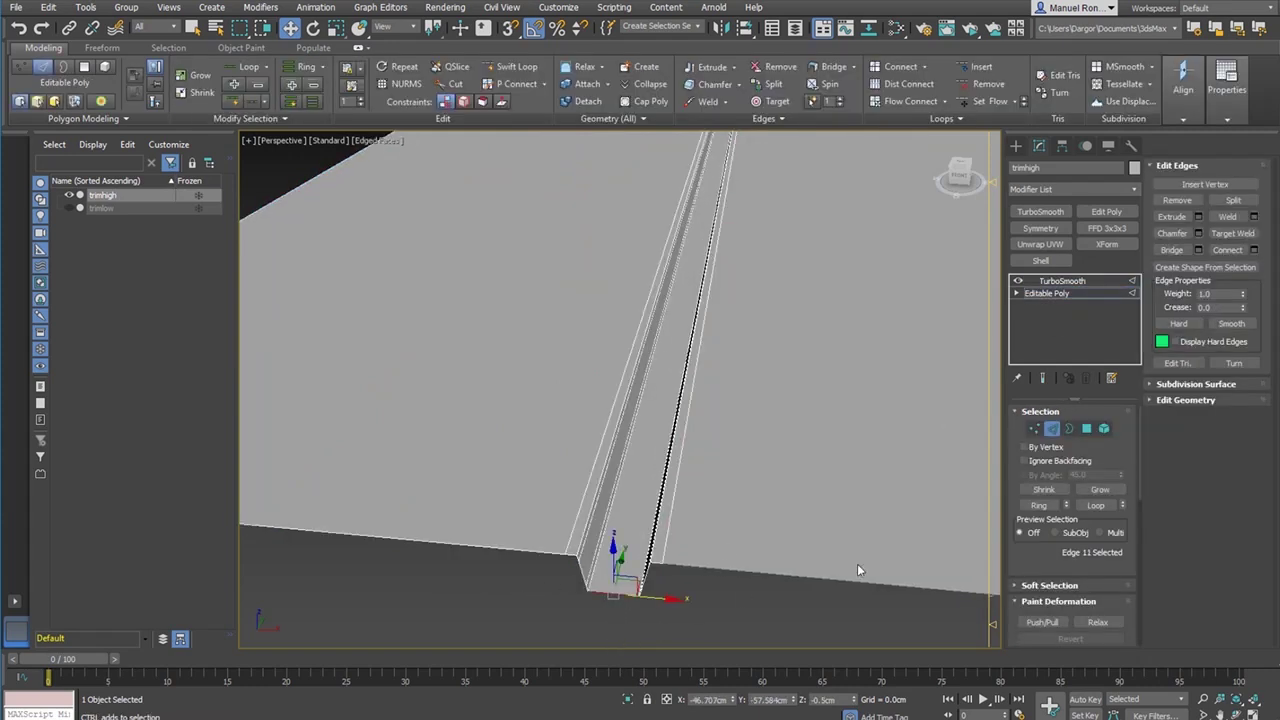
click(1049, 506)
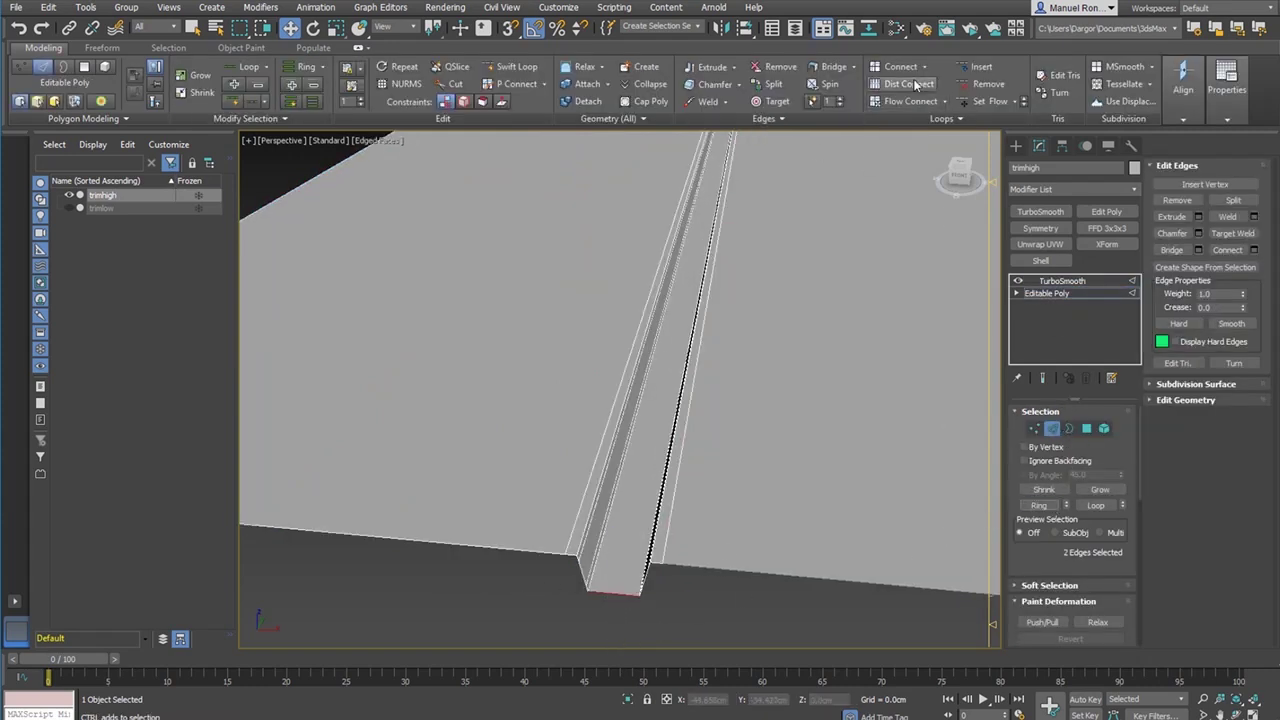
click(677, 588)
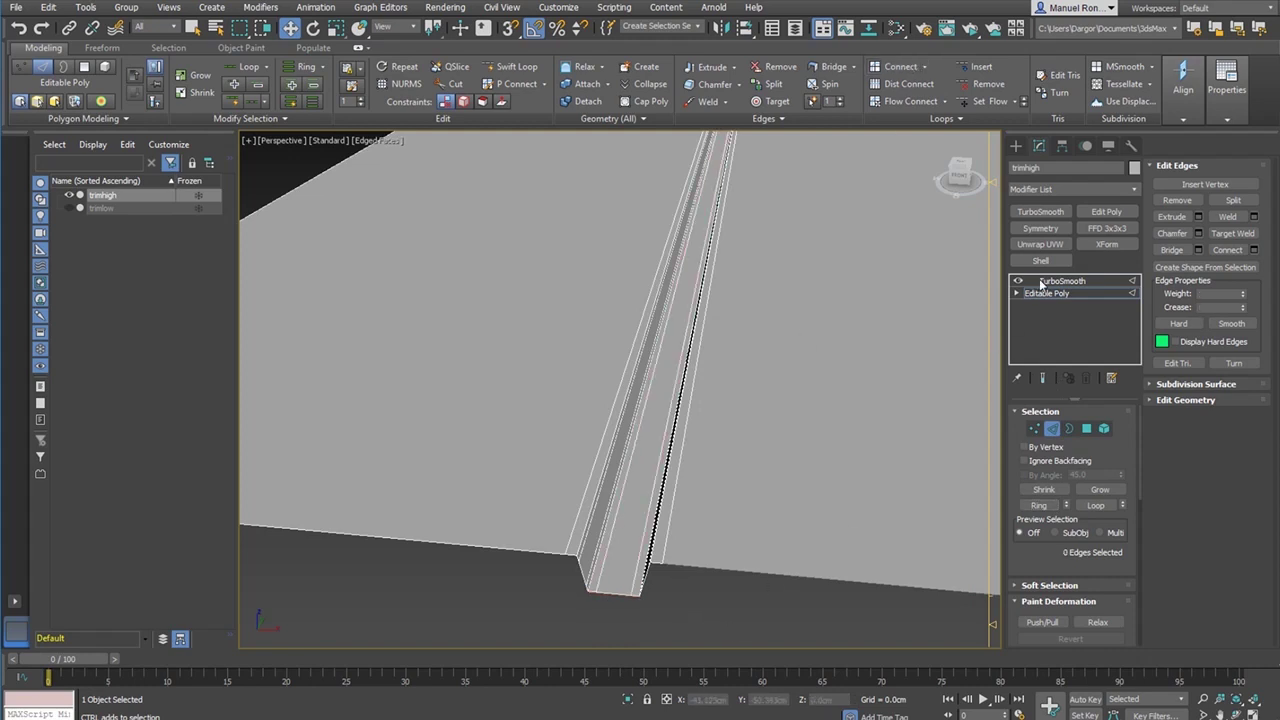
- Examine the smoothed mesh and its edge distribution around the groove and across the plane at the TurboSmooth level
click(1040, 284)
click(740, 592)
middle_drag(952, 374, 664, 398)
scroll(903, 404, down, 5)
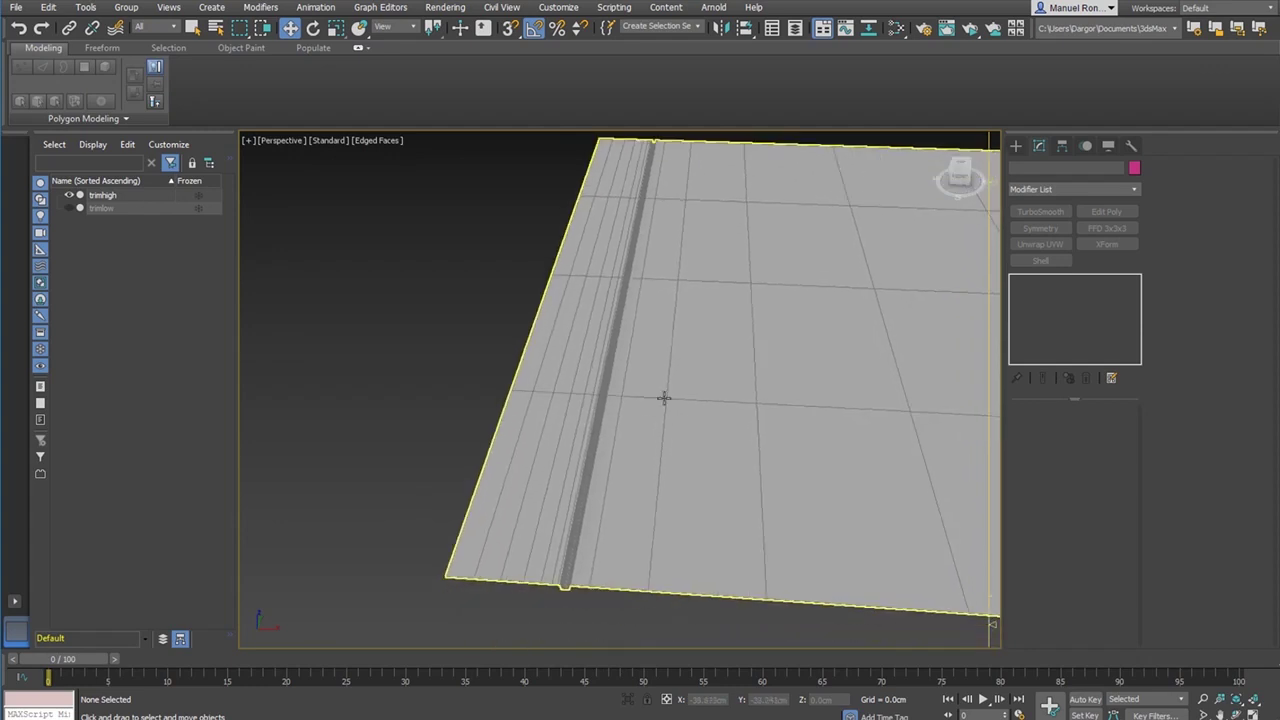
alt+middle_drag(690, 468, 656, 467)
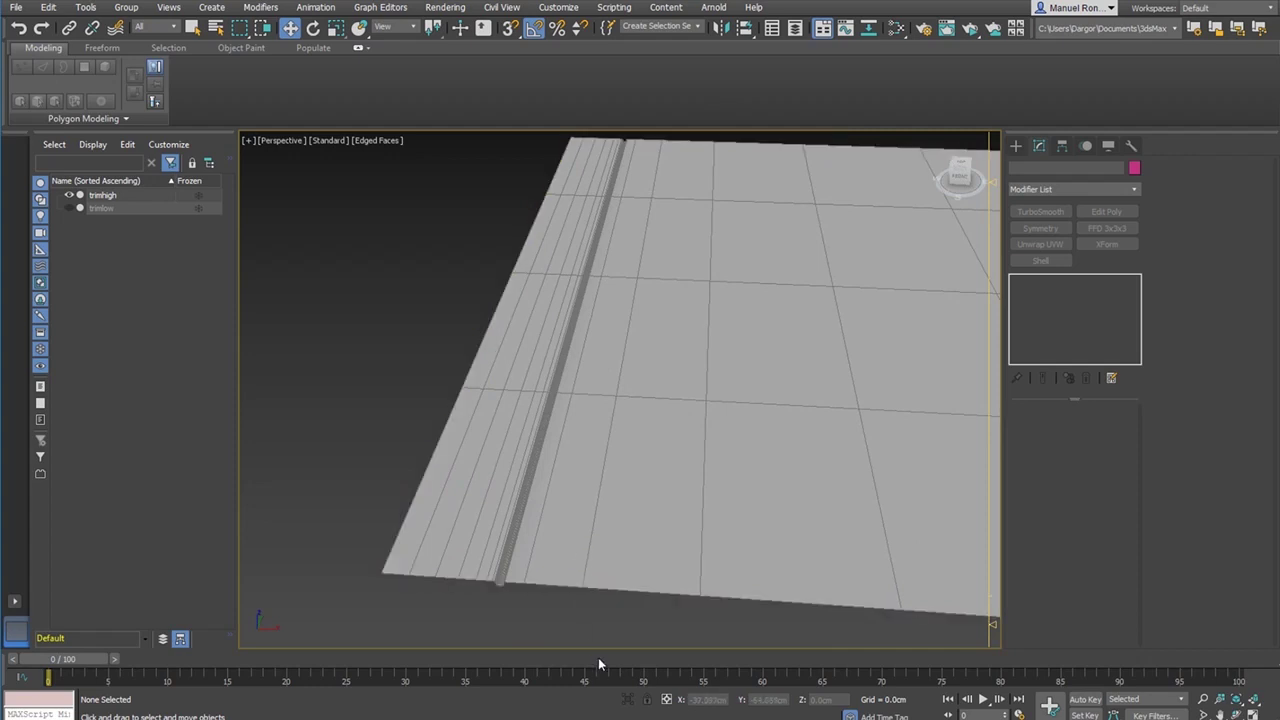
scroll(575, 628, up, 2)
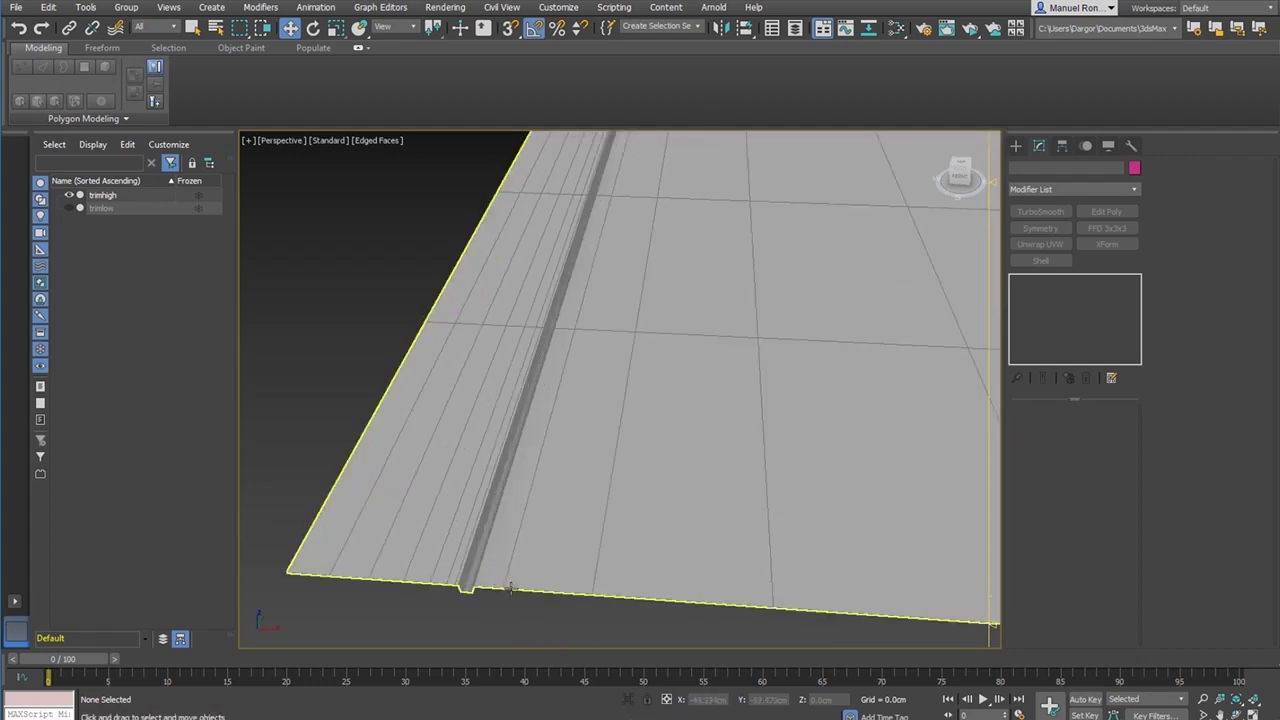
scroll(530, 616, up, 2)
scroll(555, 605, up, 1)
scroll(520, 520, down, 5)
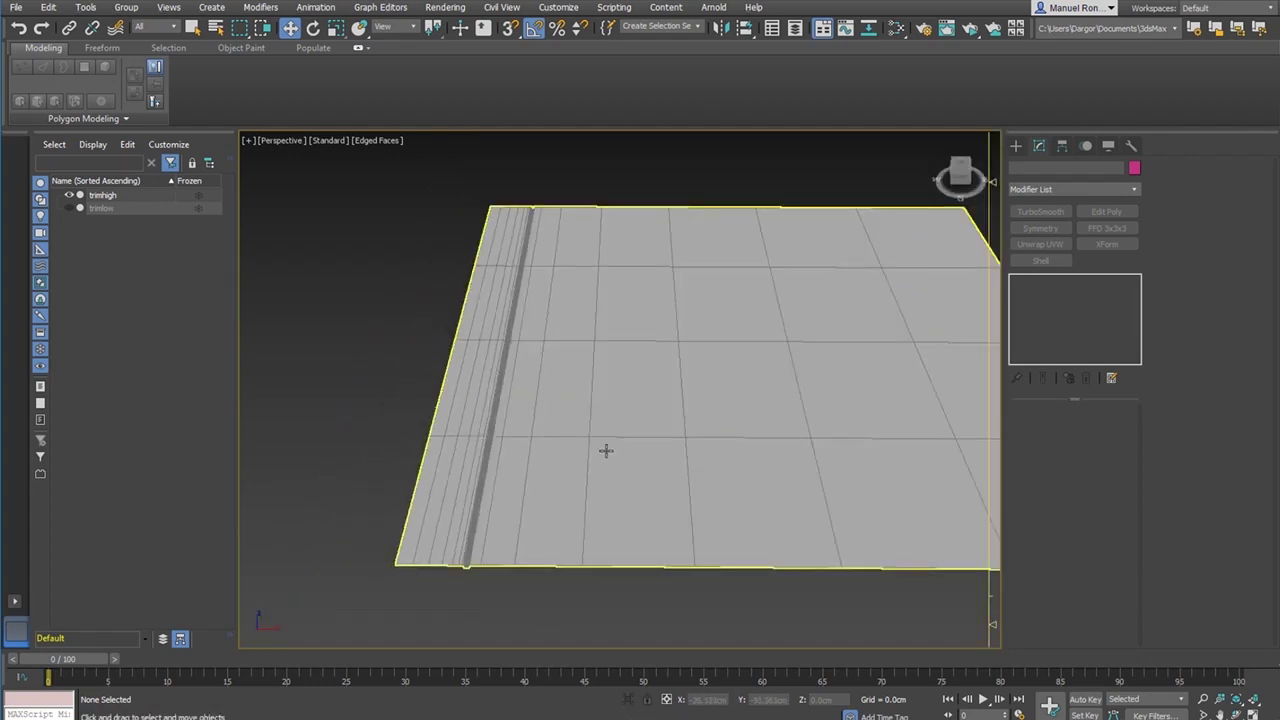
- Return to the Editable Poly's edges and turn the end-result preview on and off to compare base and smoothed mesh
click(606, 451)
click(1050, 293)
key(2)
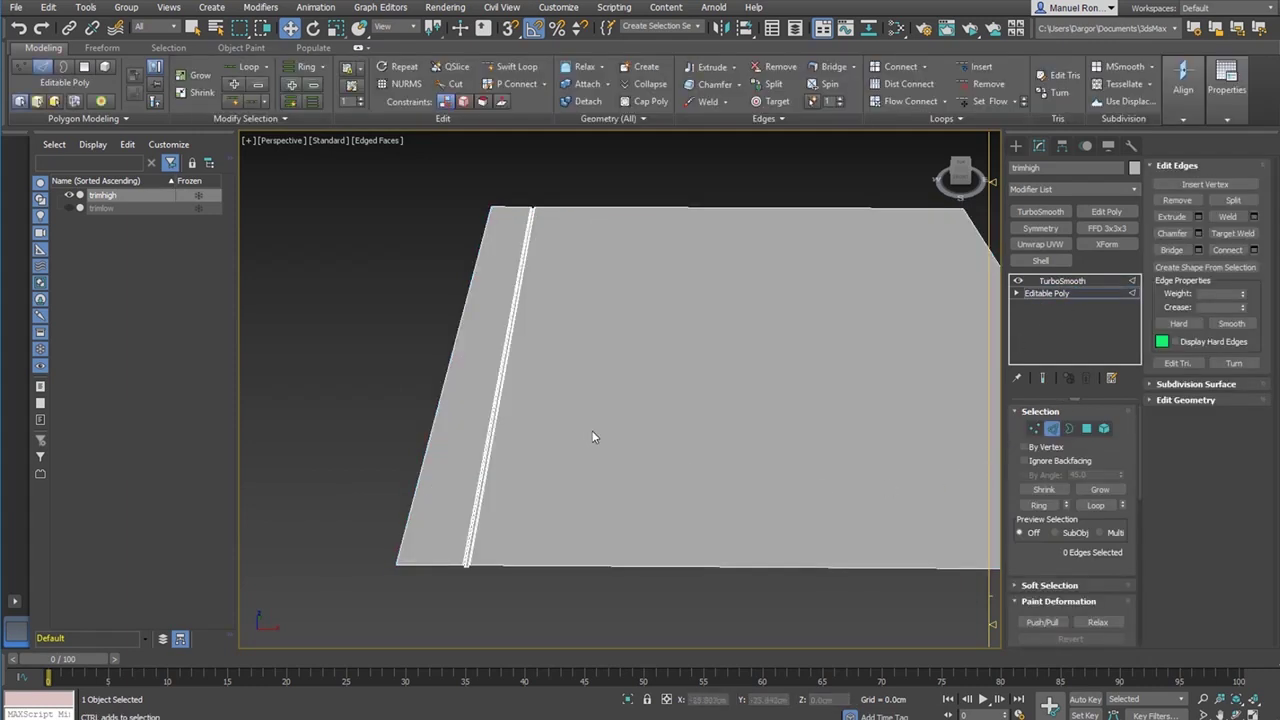
click(1043, 379)
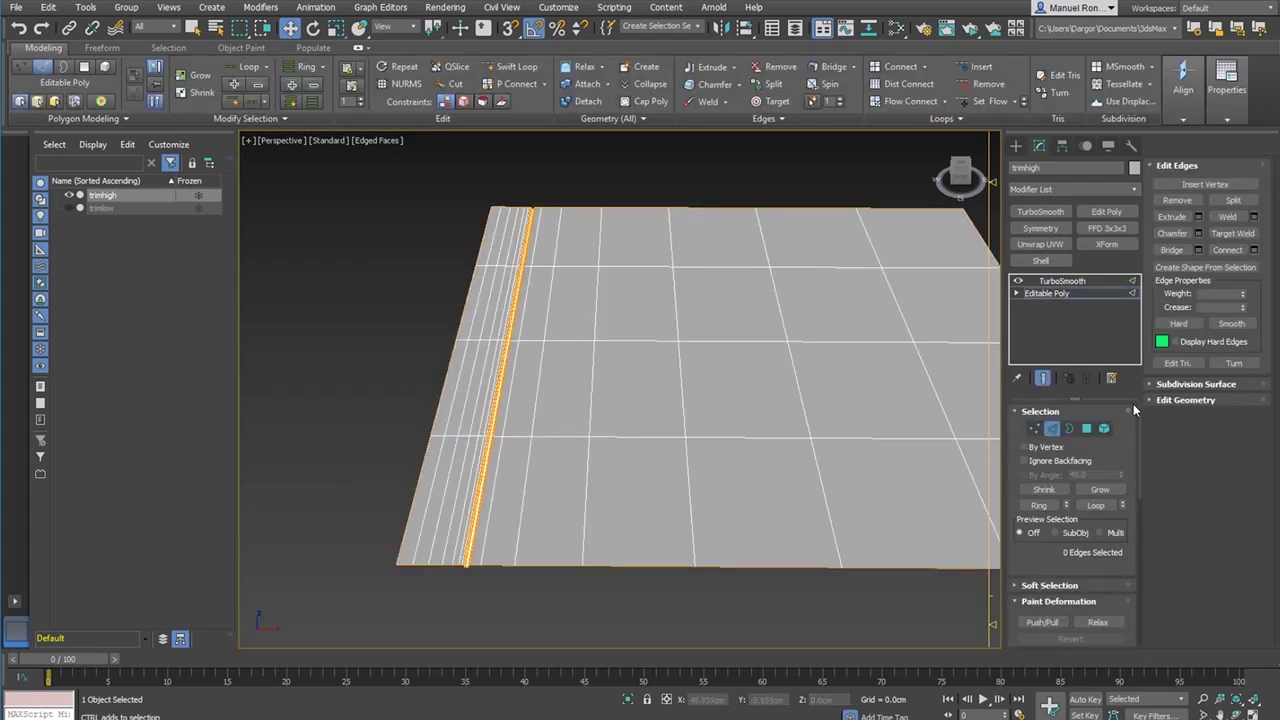
click(1043, 381)
- Connect the end edges of the plane's wide section with 2 tightly pinched segments and move the new pair along X towards the groove
drag(597, 184, 583, 690)
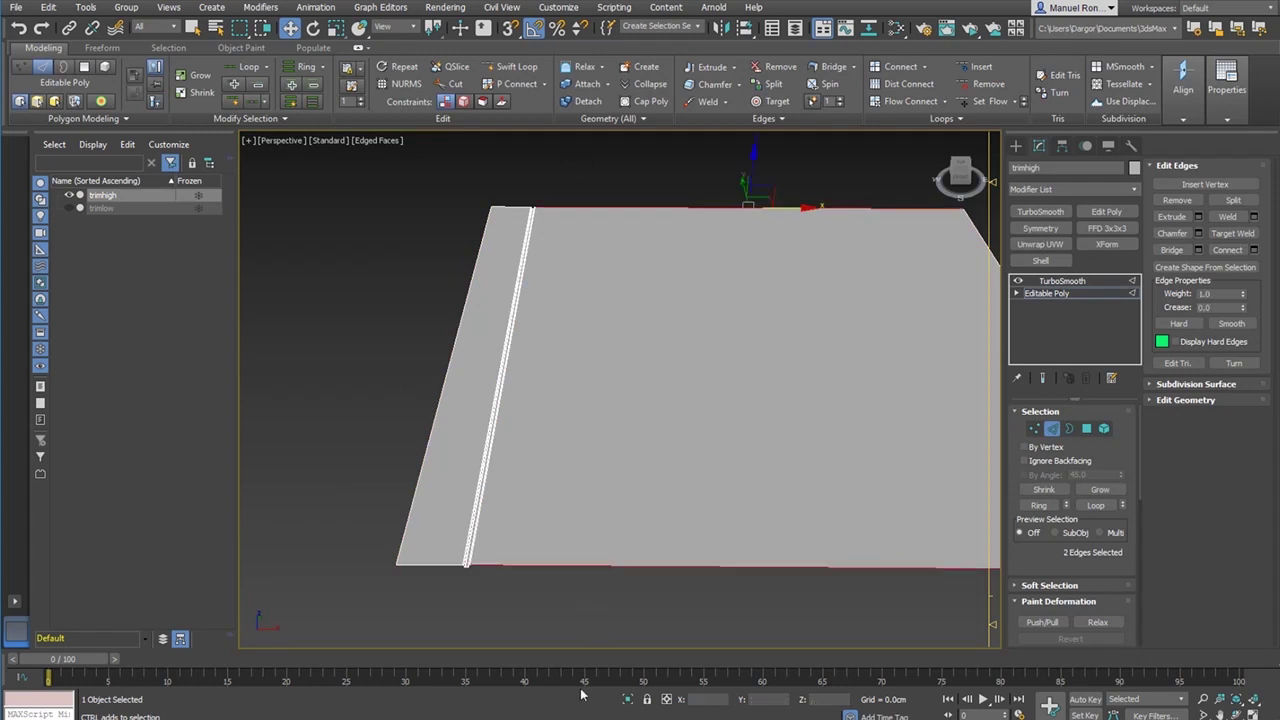
click(925, 69)
click(890, 84)
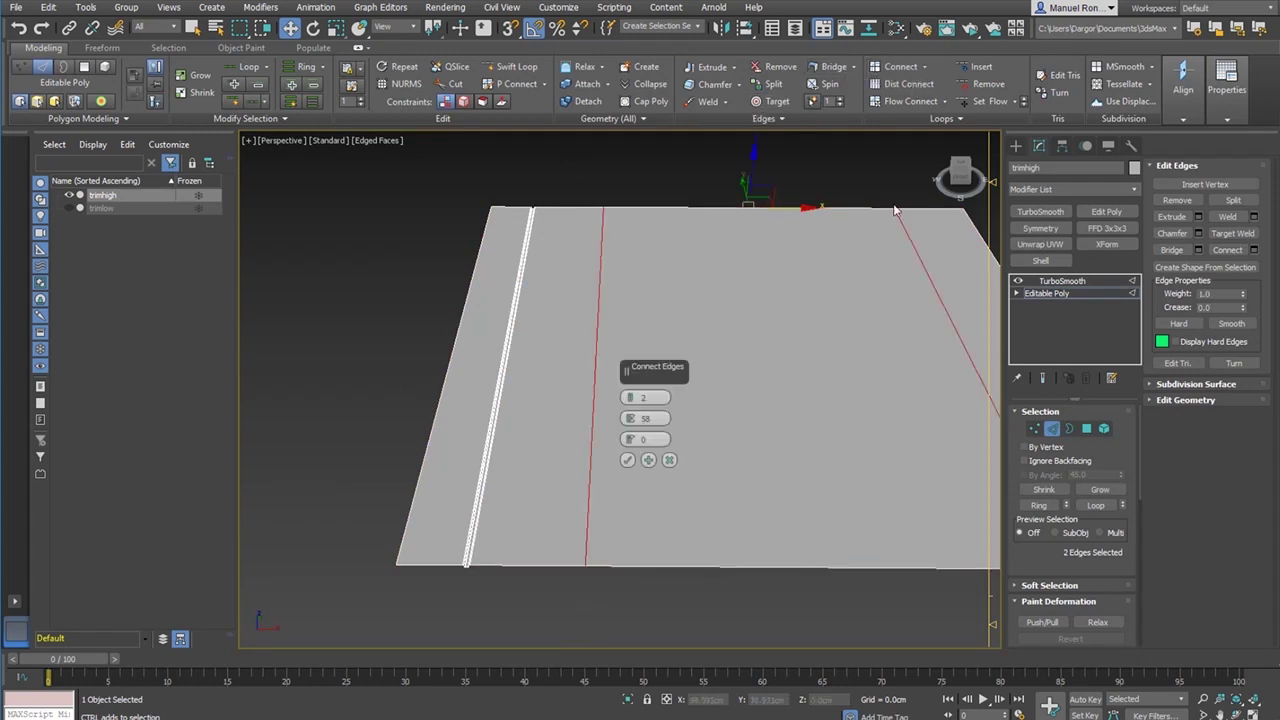
mouse_move(630, 418)
mouse_down()
mouse_move(608, 715)
mouse_move(610, 60)
mouse_move(611, 88)
mouse_move(612, 76)
mouse_up()
click(628, 459)
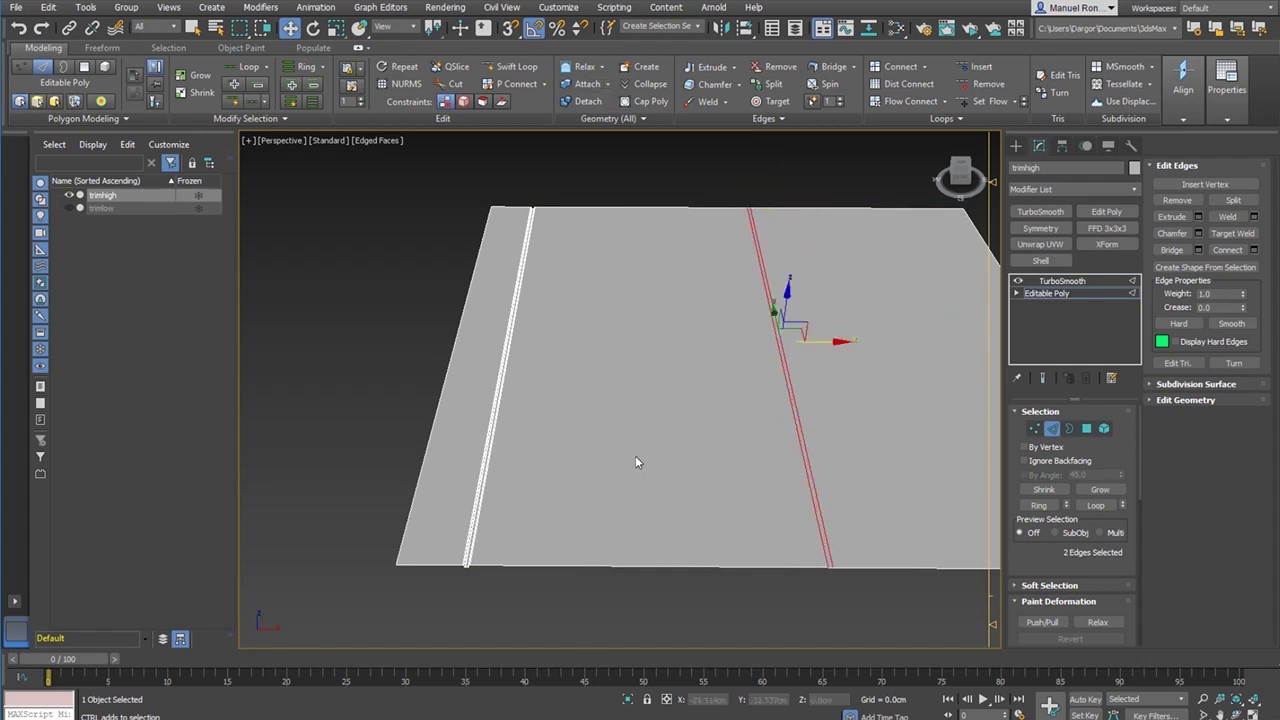
drag(831, 340, 634, 363)
scroll(537, 560, up, 5)
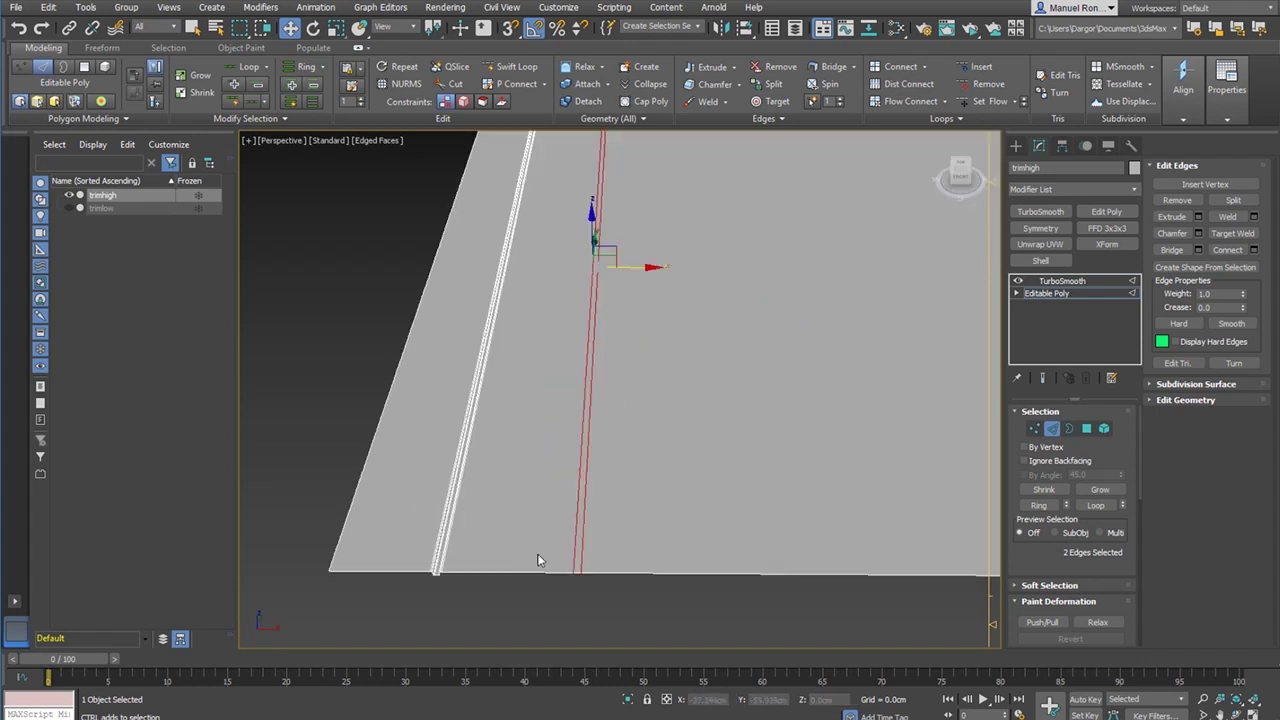
- Select the narrow polygon strip between the new edge pair and extrude it upward by 0.4 cm
click(1087, 428)
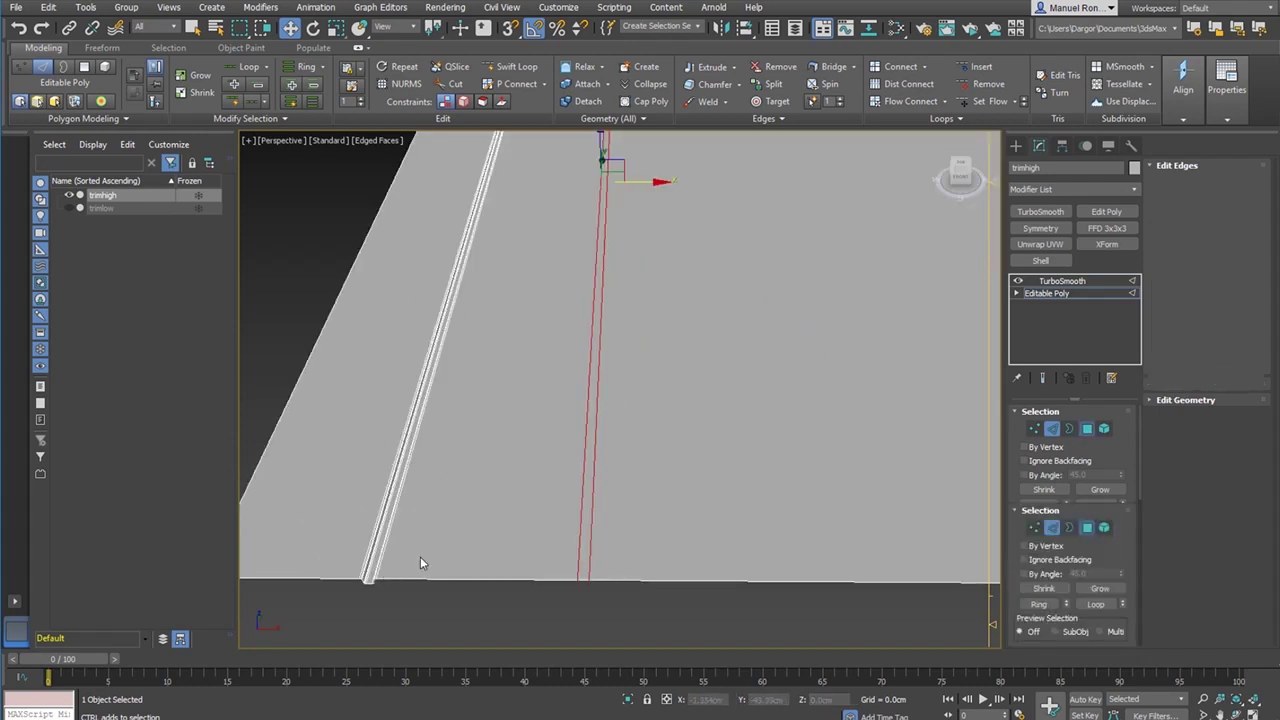
click(588, 430)
alt+middle_drag(594, 480, 609, 392)
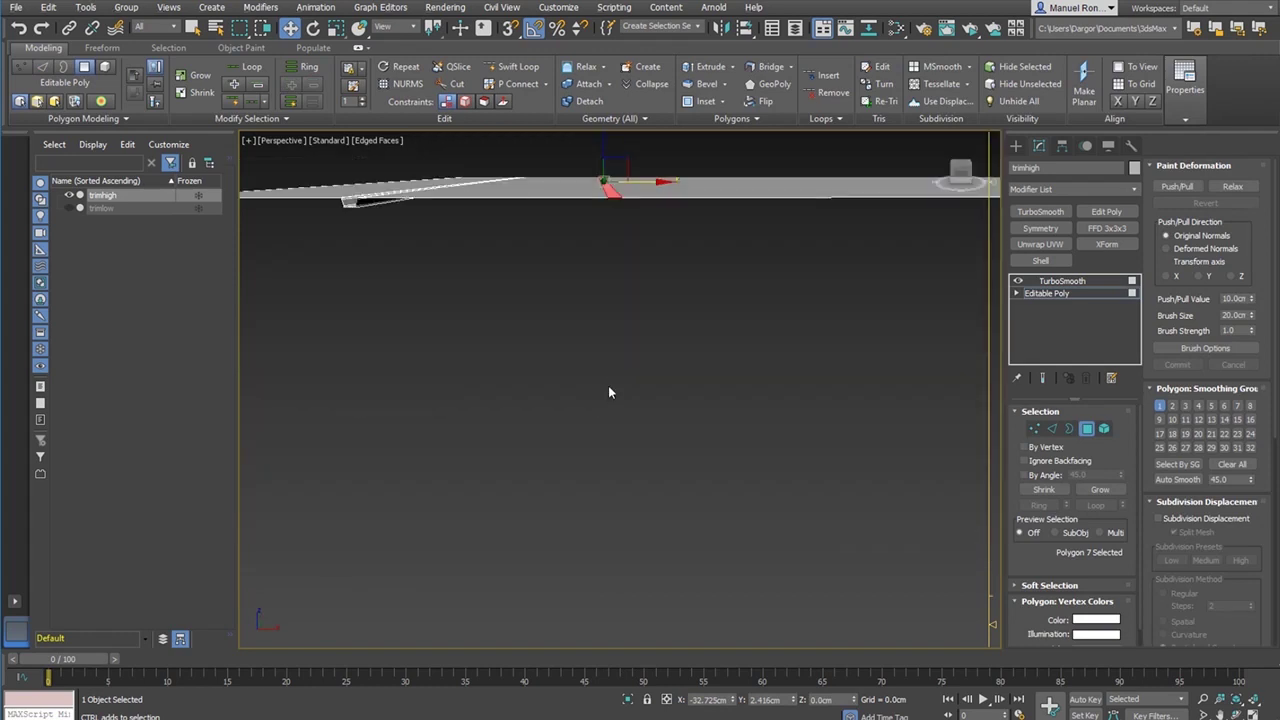
shift+click(710, 66)
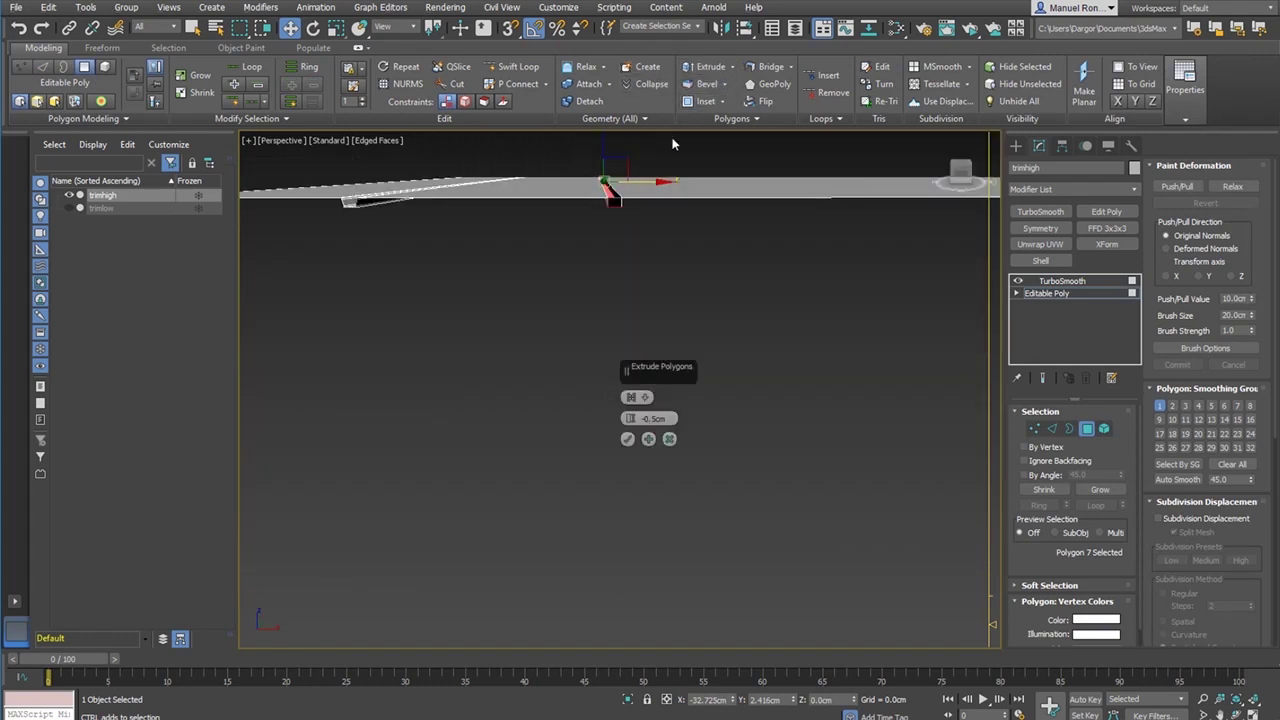
click(665, 415)
text(0.4)
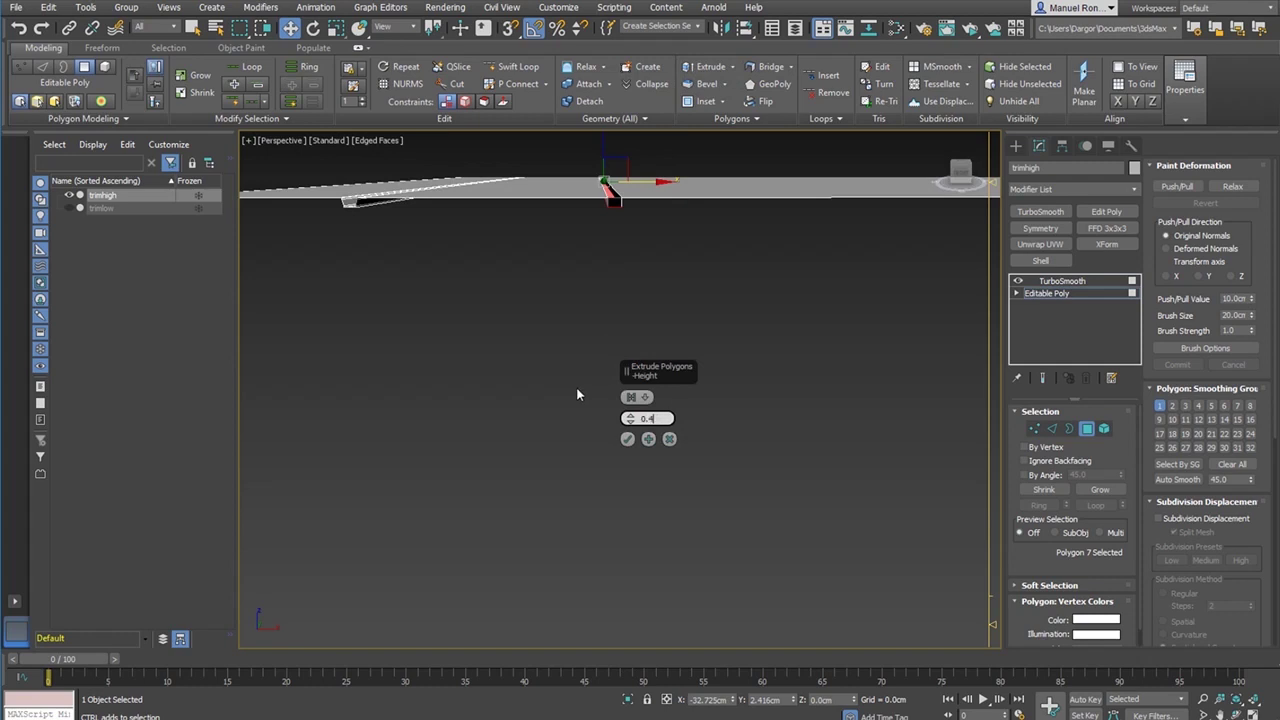
key(Return)
click(633, 437)
- Scale the raised strip's top polygon narrower along X so its side walls slope inward
middle_drag(629, 287, 614, 332)
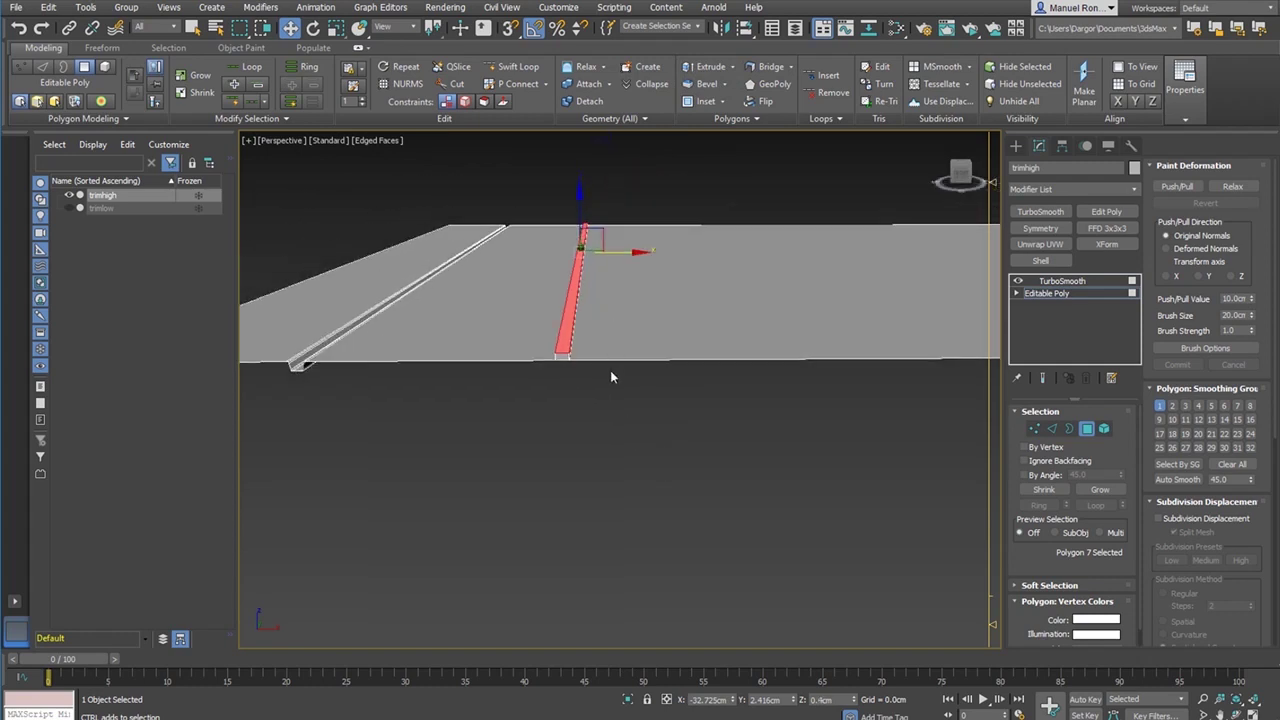
key(r)
drag(514, 257, 548, 269)
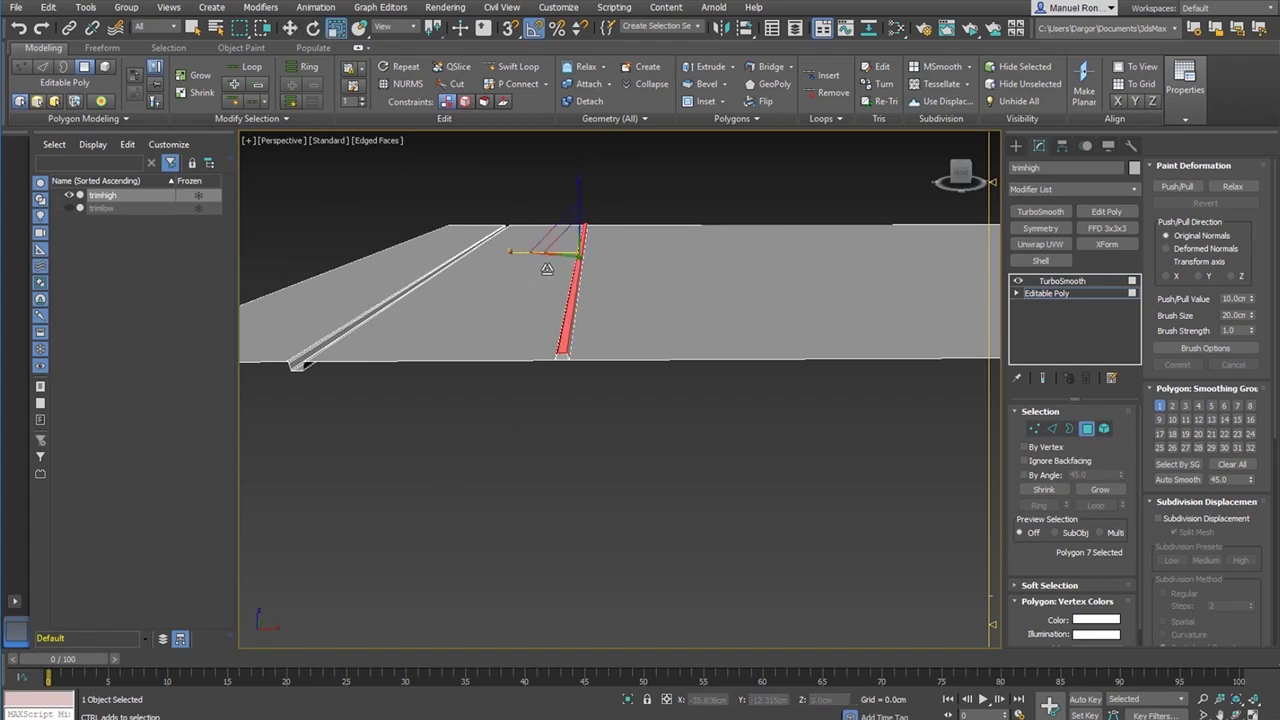
- Delete the end-cap polygons at both ends of the raised strip
click(563, 357)
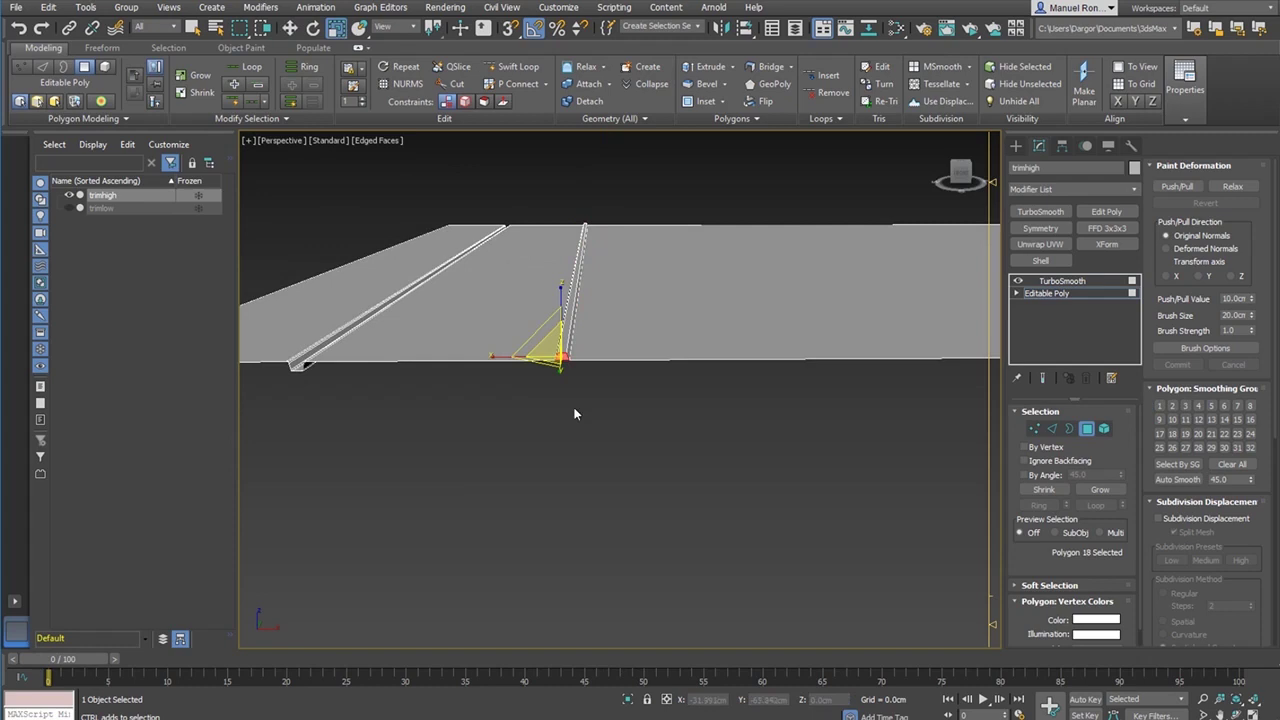
click(558, 467)
scroll(608, 337, down, 5)
alt+middle_drag(646, 346, 605, 305)
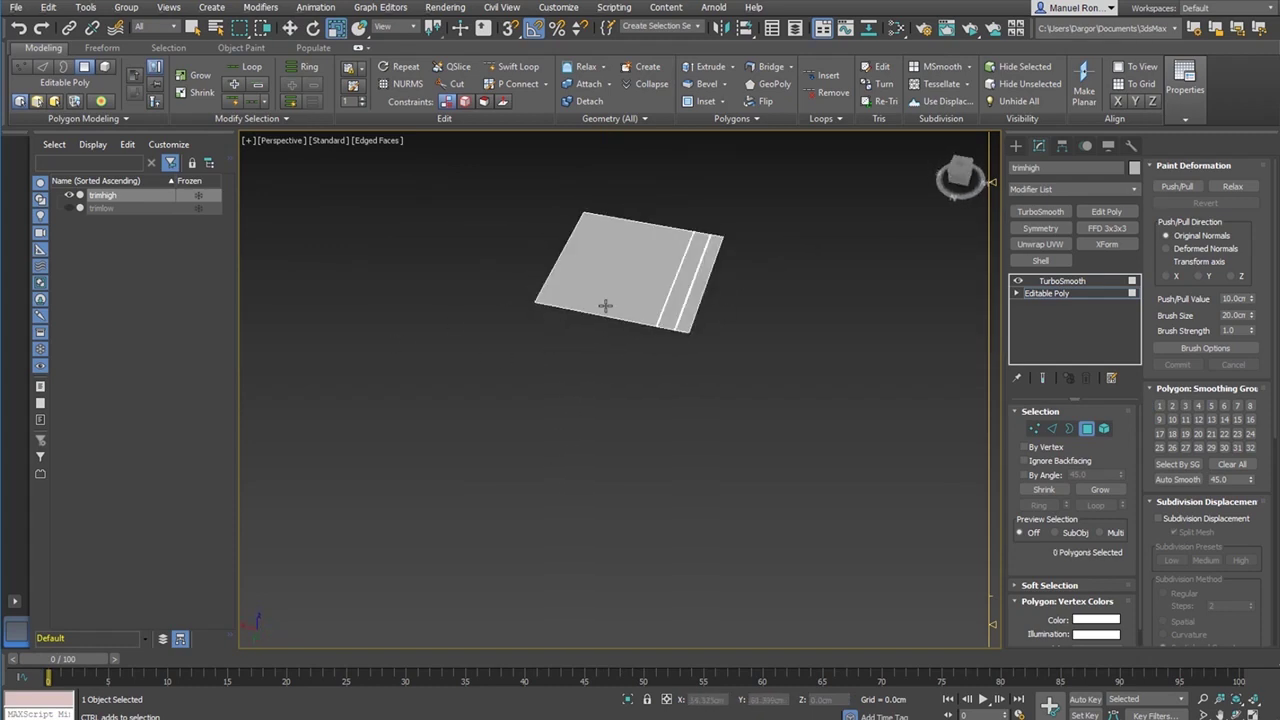
scroll(660, 340, up, 8)
click(647, 349)
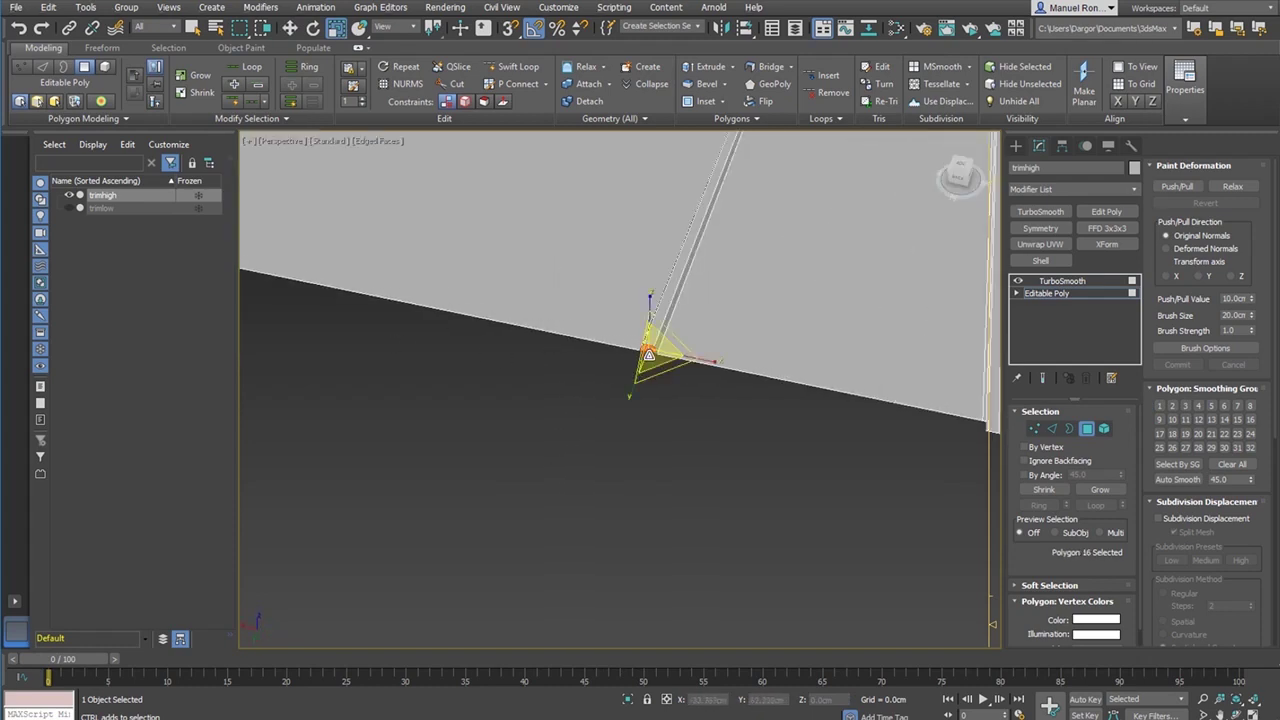
click(657, 418)
scroll(707, 282, down, 6)
alt+middle_drag(787, 314, 549, 289)
scroll(549, 289, up, 5)
scroll(531, 297, up, 4)
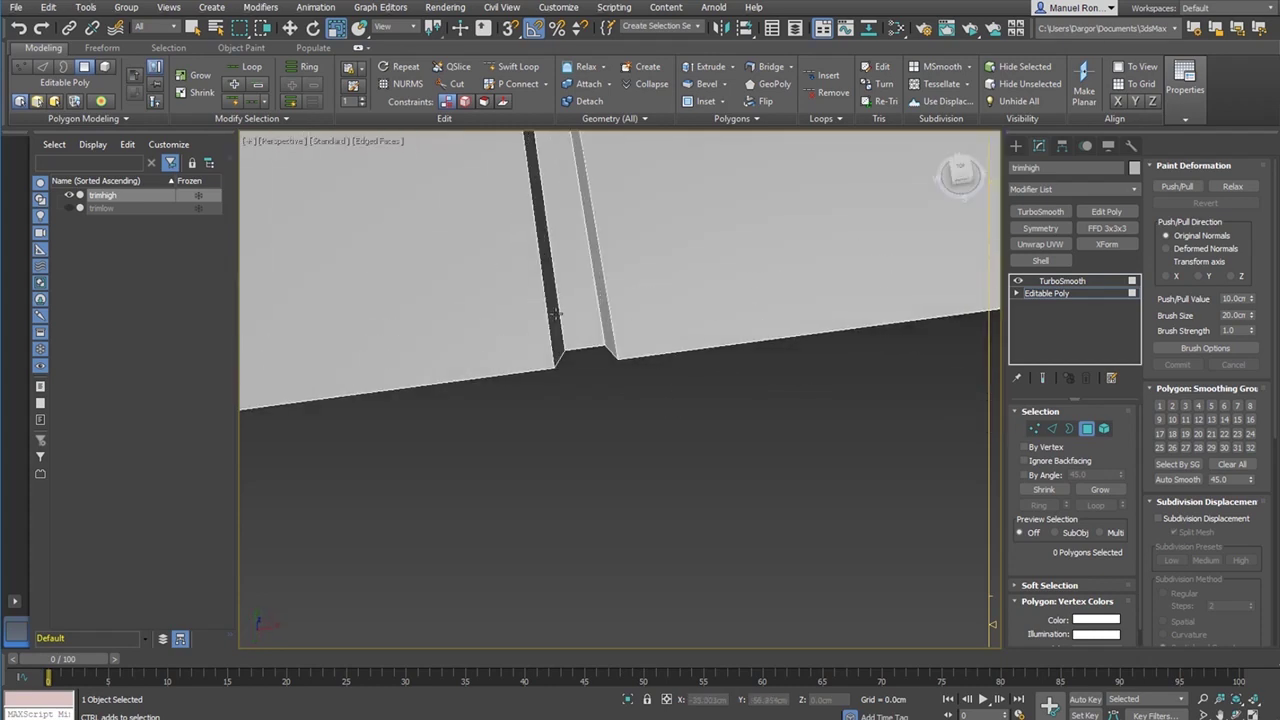
click(1051, 428)
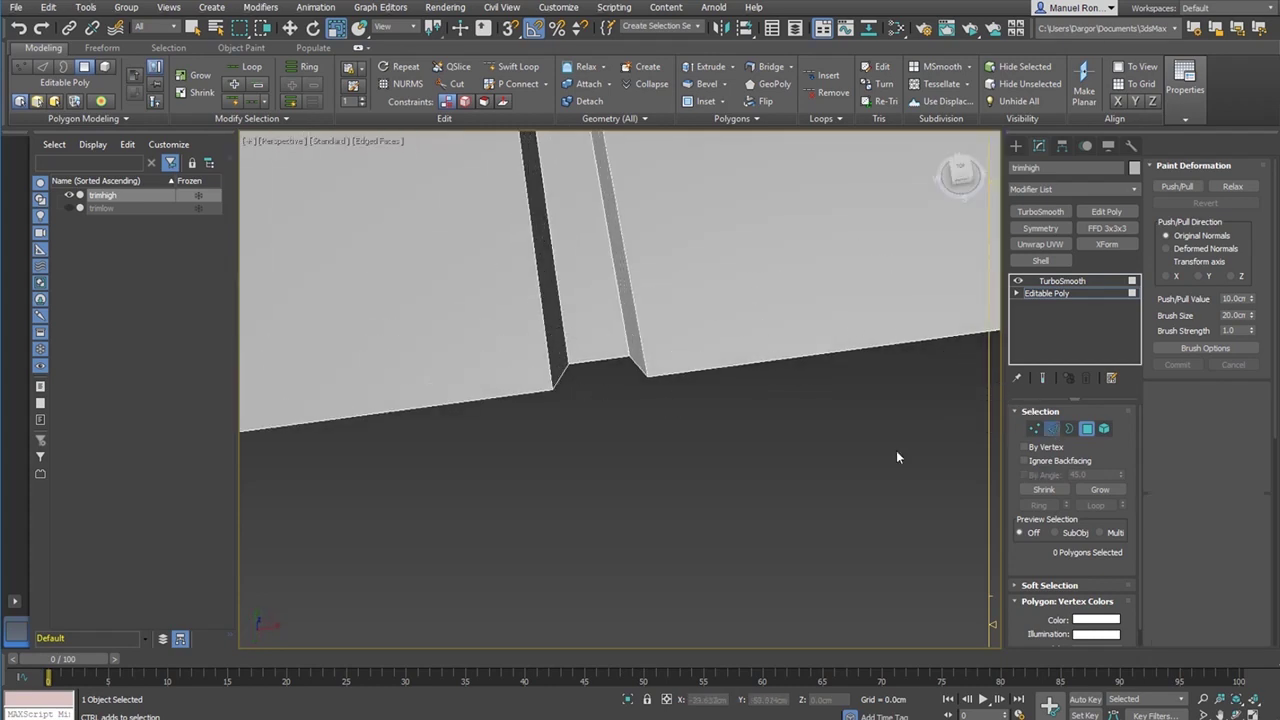
click(558, 372)
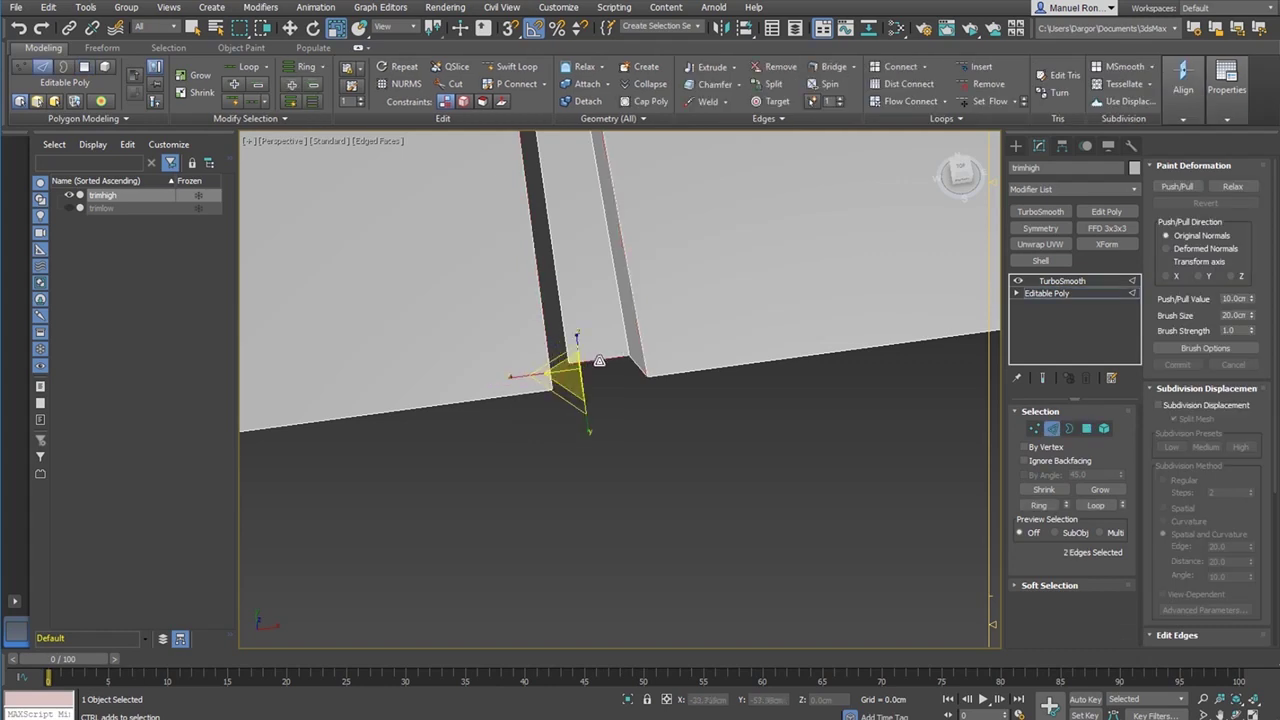
ctrl+click(632, 360)
click(604, 316)
- Select the raised strip's top polygon, scale it slightly narrower along X, and leave polygon editing
click(1087, 428)
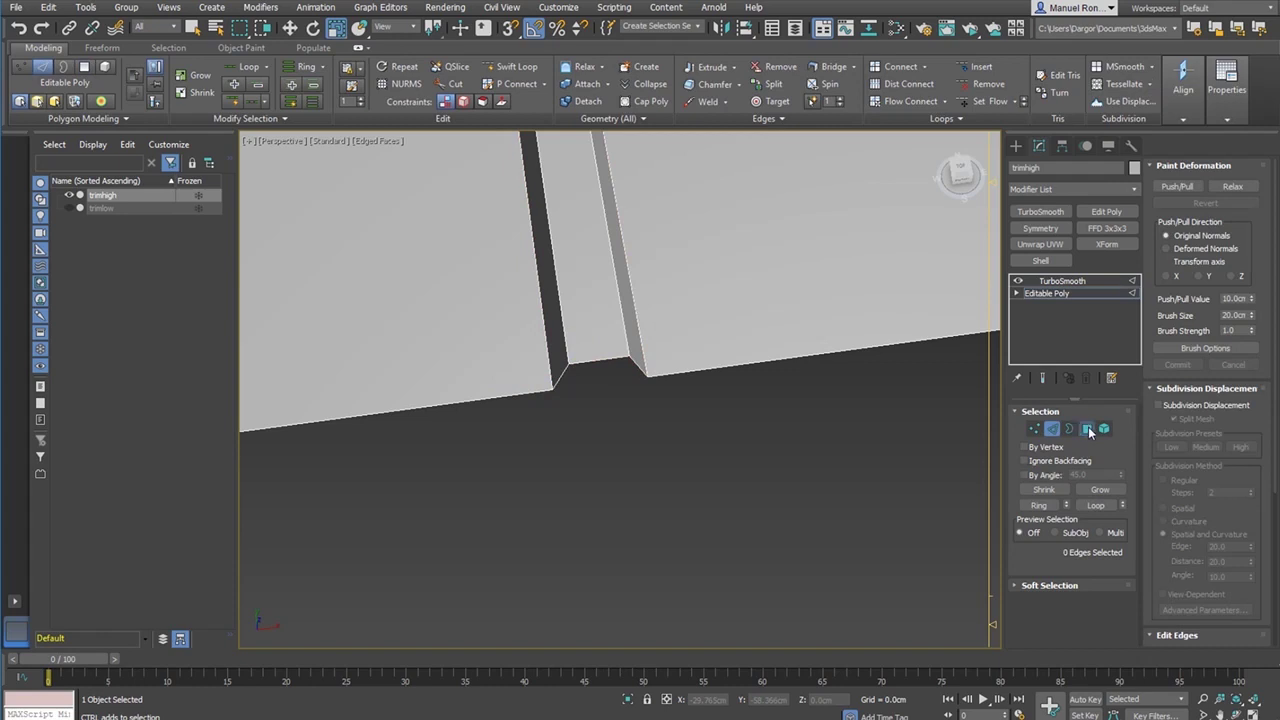
click(590, 314)
scroll(581, 272, down, 5)
middle_drag(575, 158, 610, 580)
scroll(534, 237, down, 5)
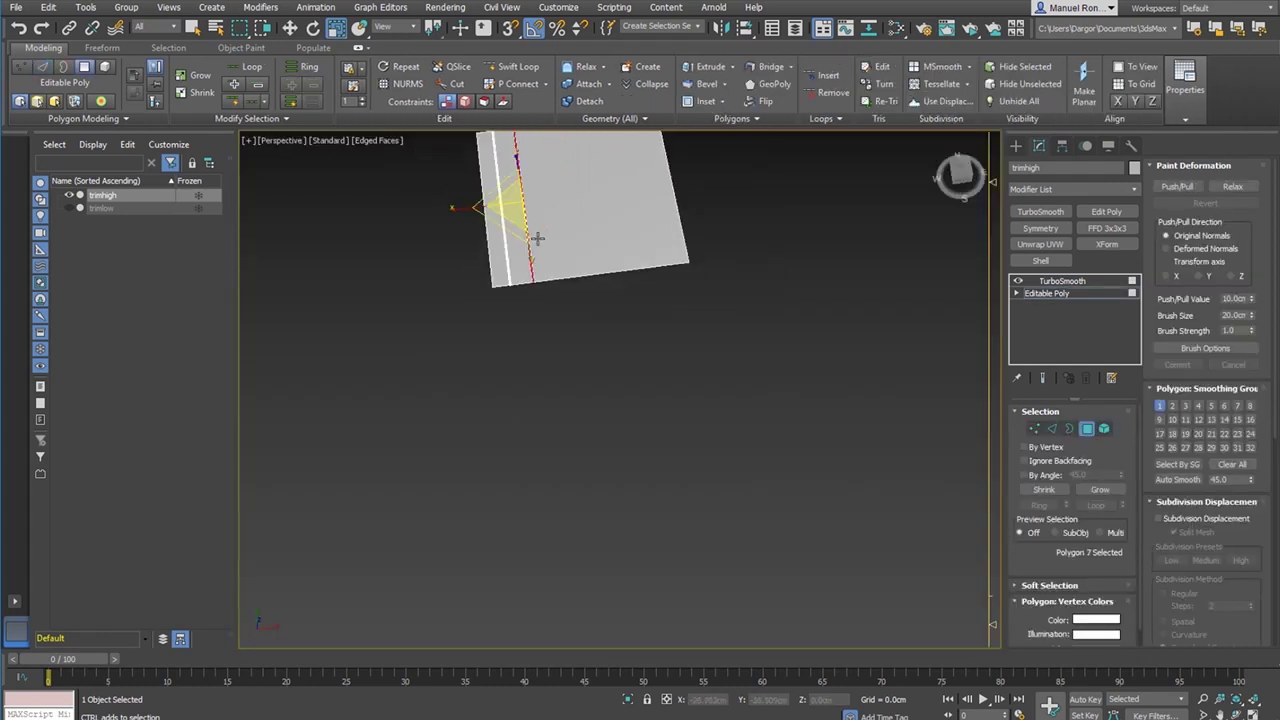
middle_drag(543, 229, 554, 292)
scroll(531, 267, up, 5)
middle_drag(638, 197, 608, 420)
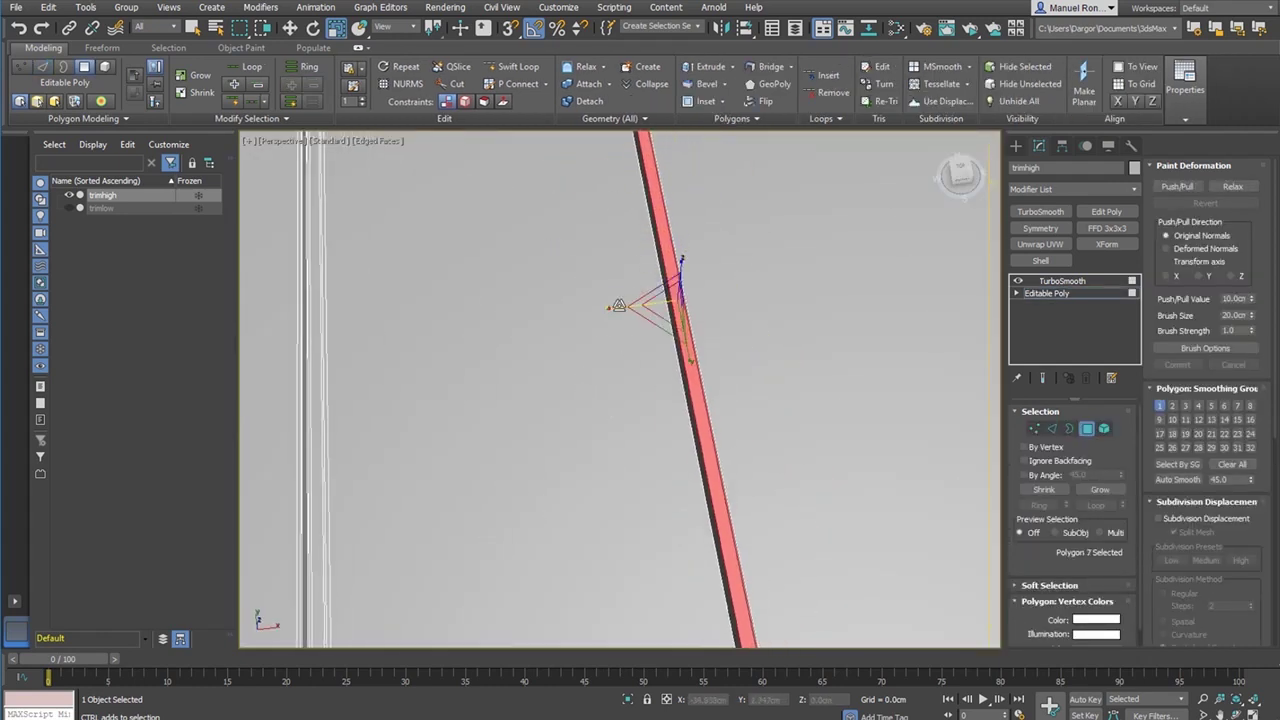
drag(619, 305, 634, 306)
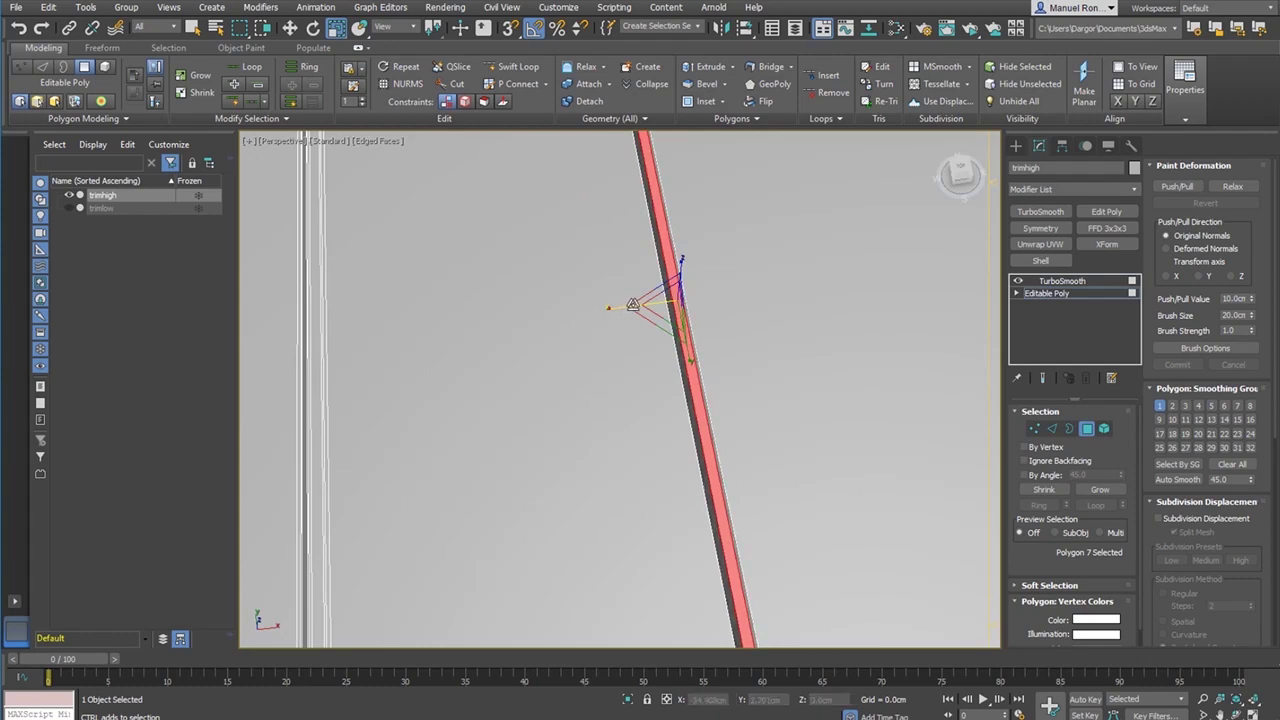
middle_drag(660, 376, 620, 234)
scroll(620, 234, down, 8)
alt+middle_drag(692, 490, 678, 428)
scroll(677, 428, up, 6)
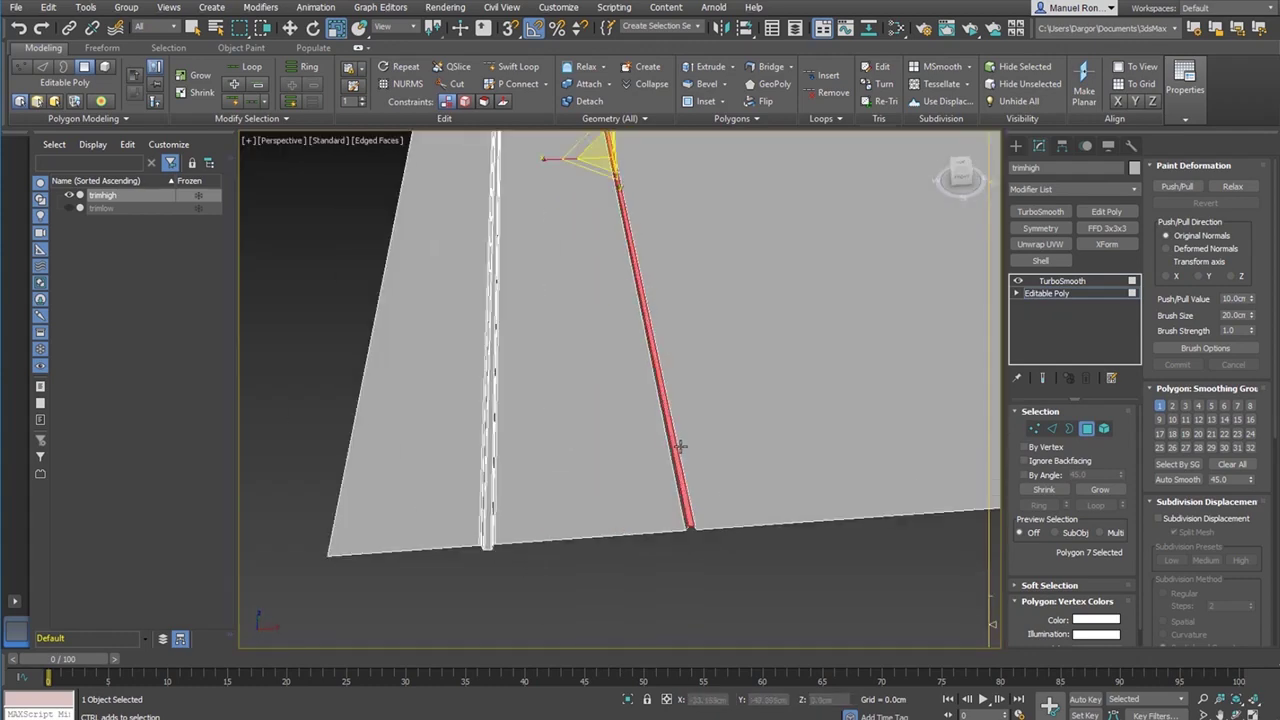
click(1083, 293)
- Select the edge ring across the raised strip's top and both side walls and connect it with 2 segments and a pinch of 59
alt+middle_drag(664, 562, 680, 506)
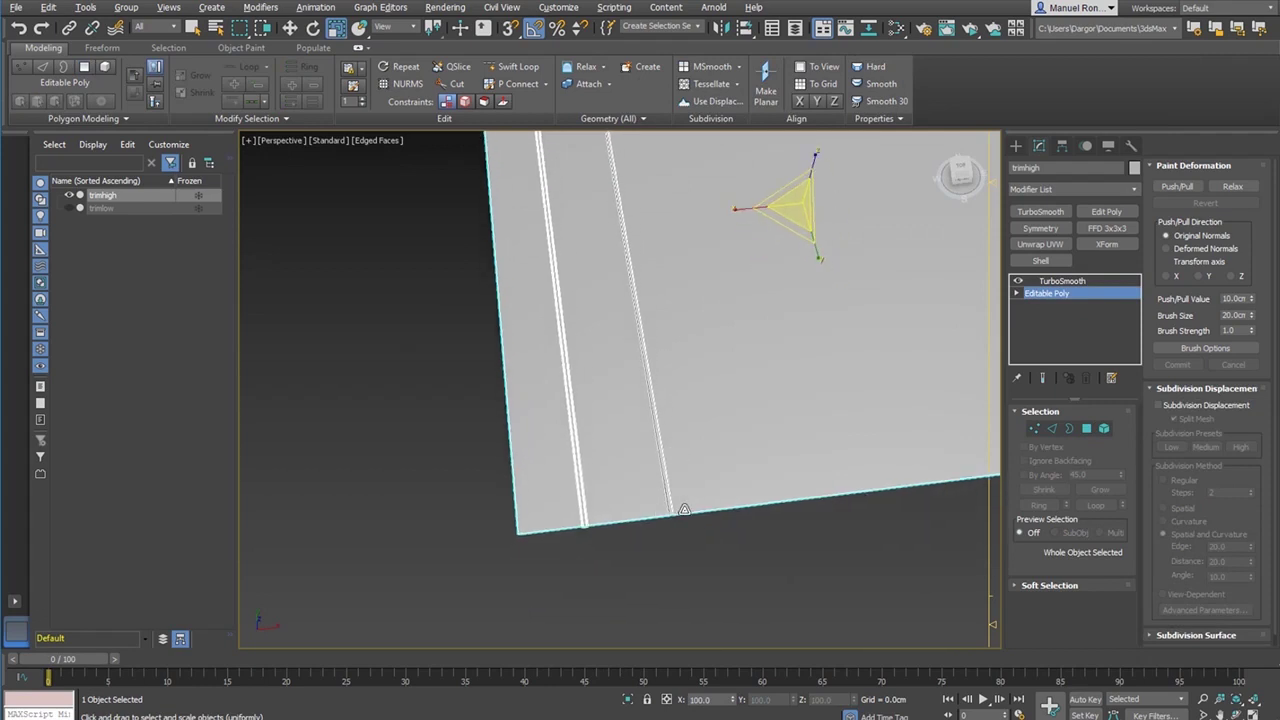
scroll(680, 510, down, 4)
scroll(682, 517, up, 10)
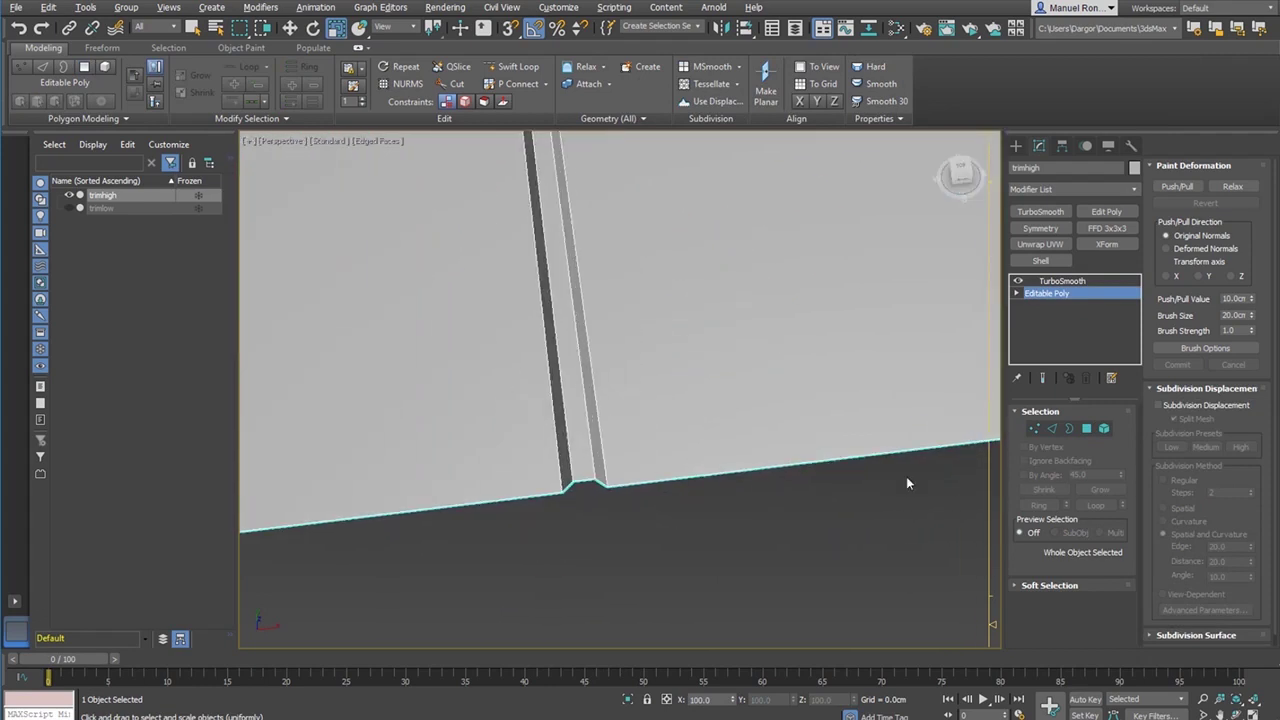
click(1052, 429)
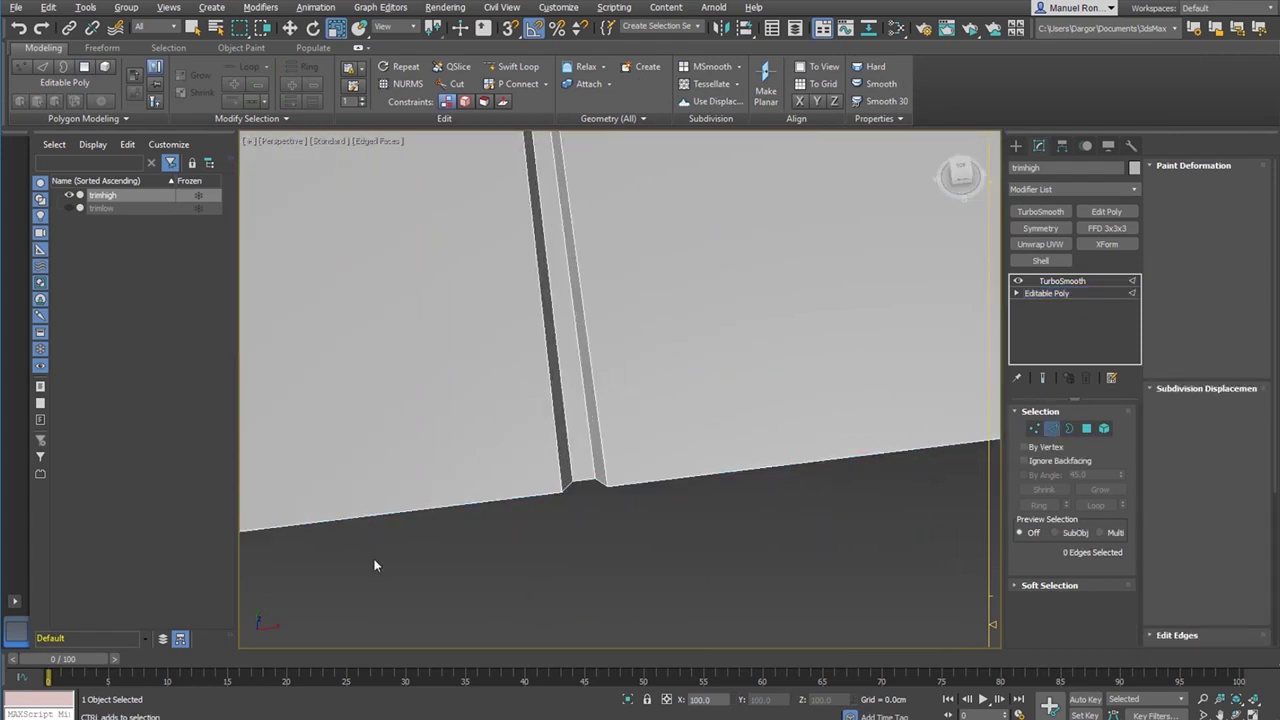
click(565, 489)
ctrl+click(591, 477)
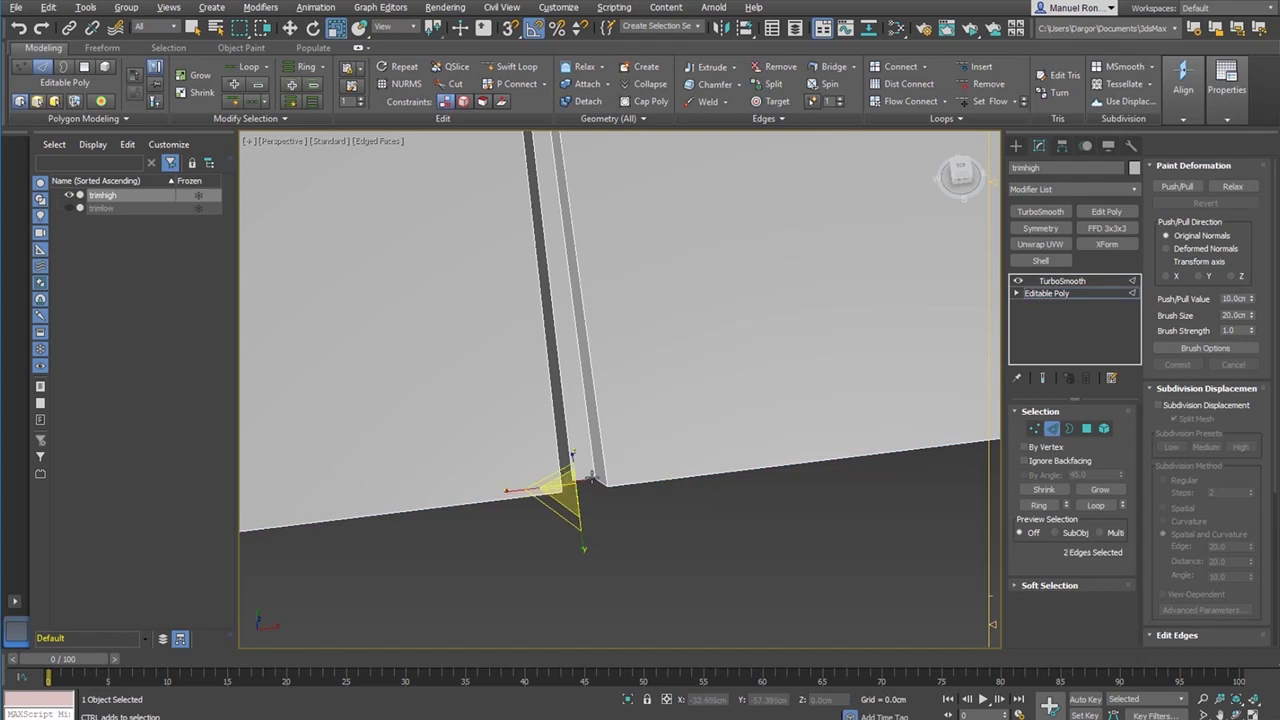
ctrl+click(598, 481)
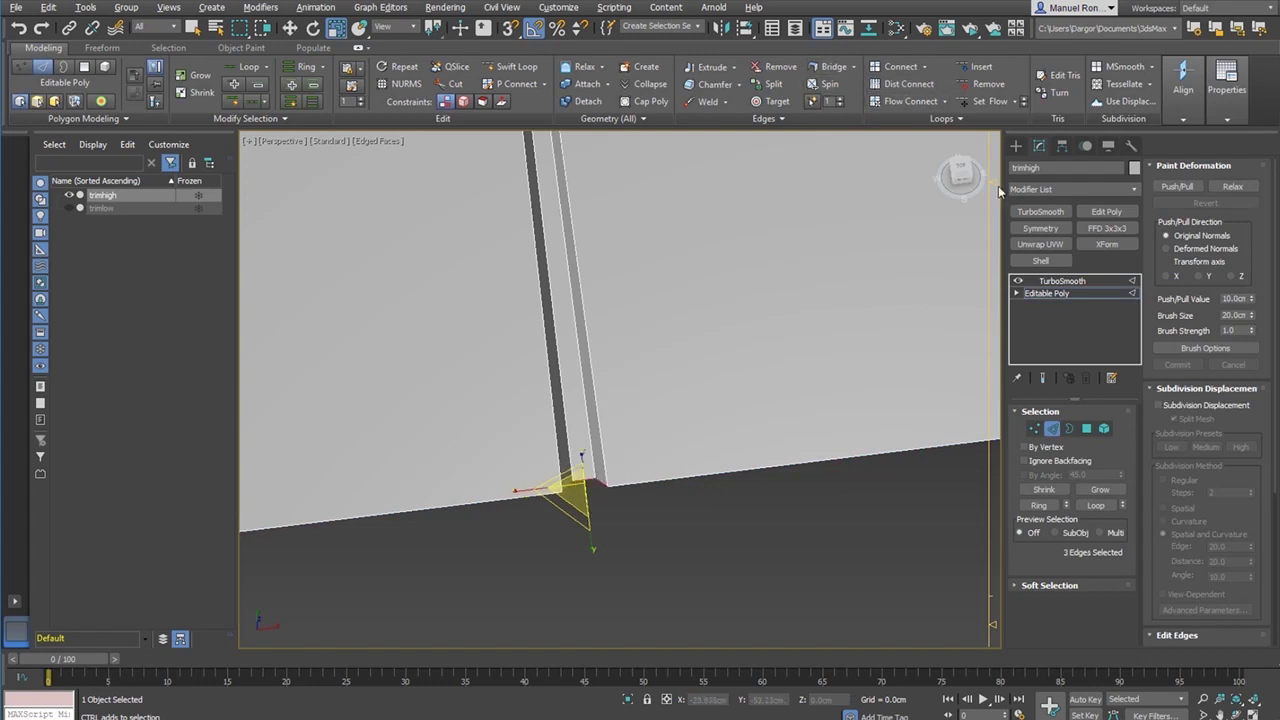
click(1042, 505)
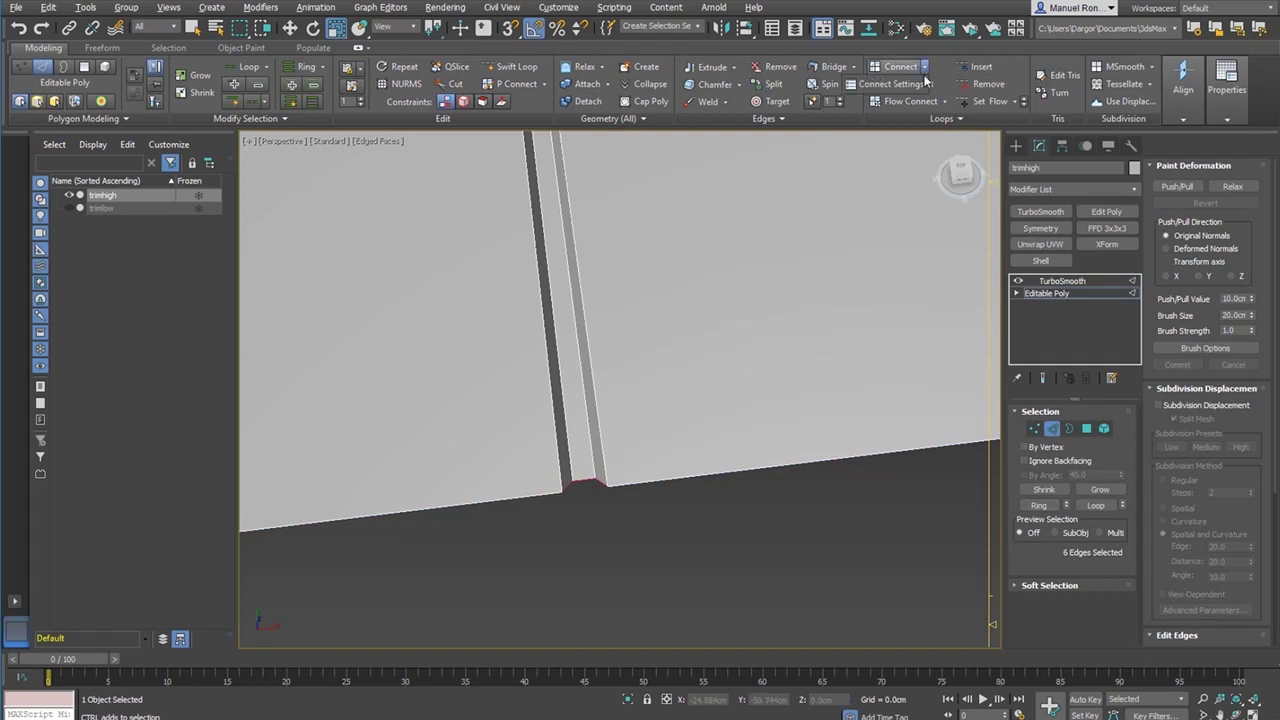
click(922, 82)
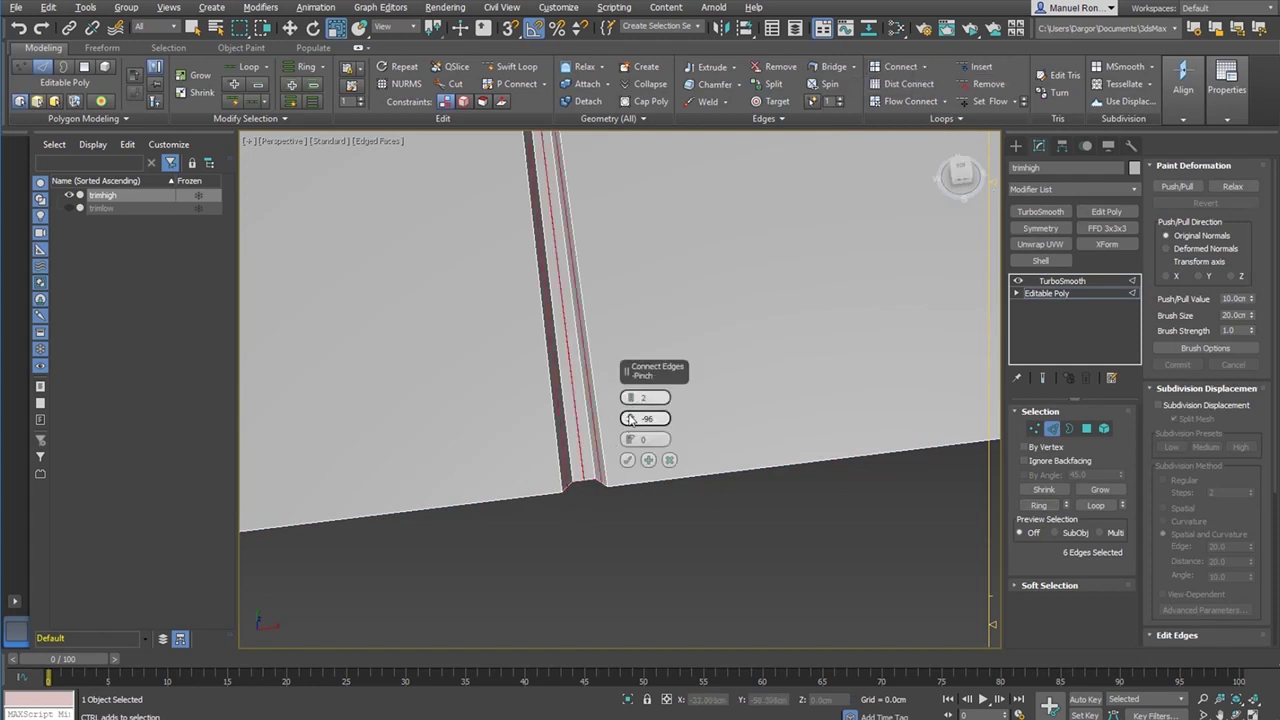
drag(630, 419, 740, 419)
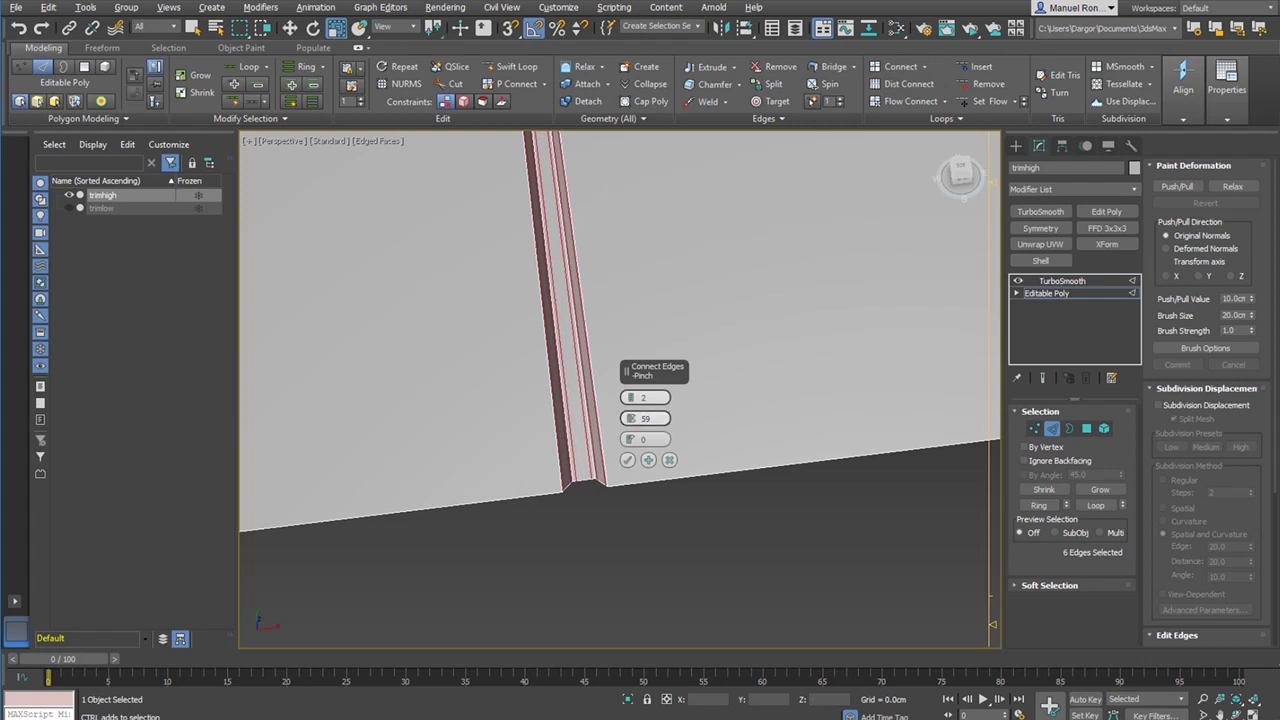
click(626, 461)
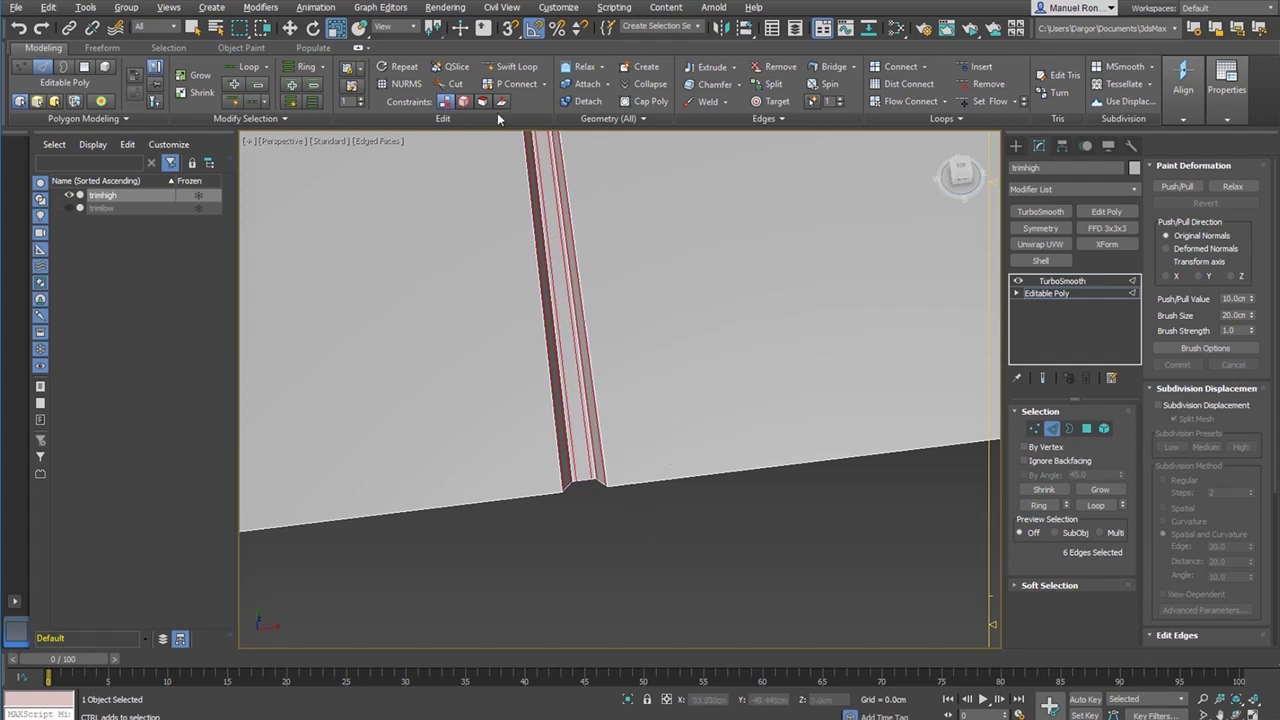
- Insert lengthwise support loops with Swift Loop on the flat surface along both sides of the raised strip
click(512, 66)
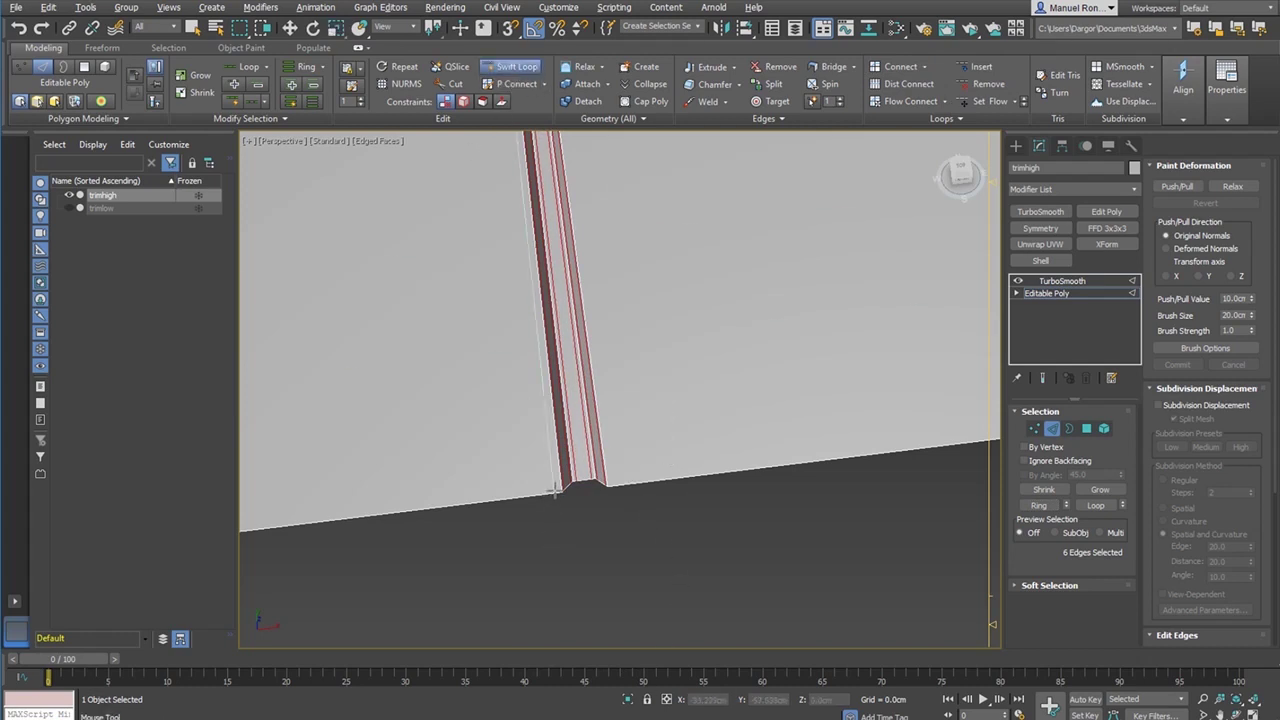
click(607, 486)
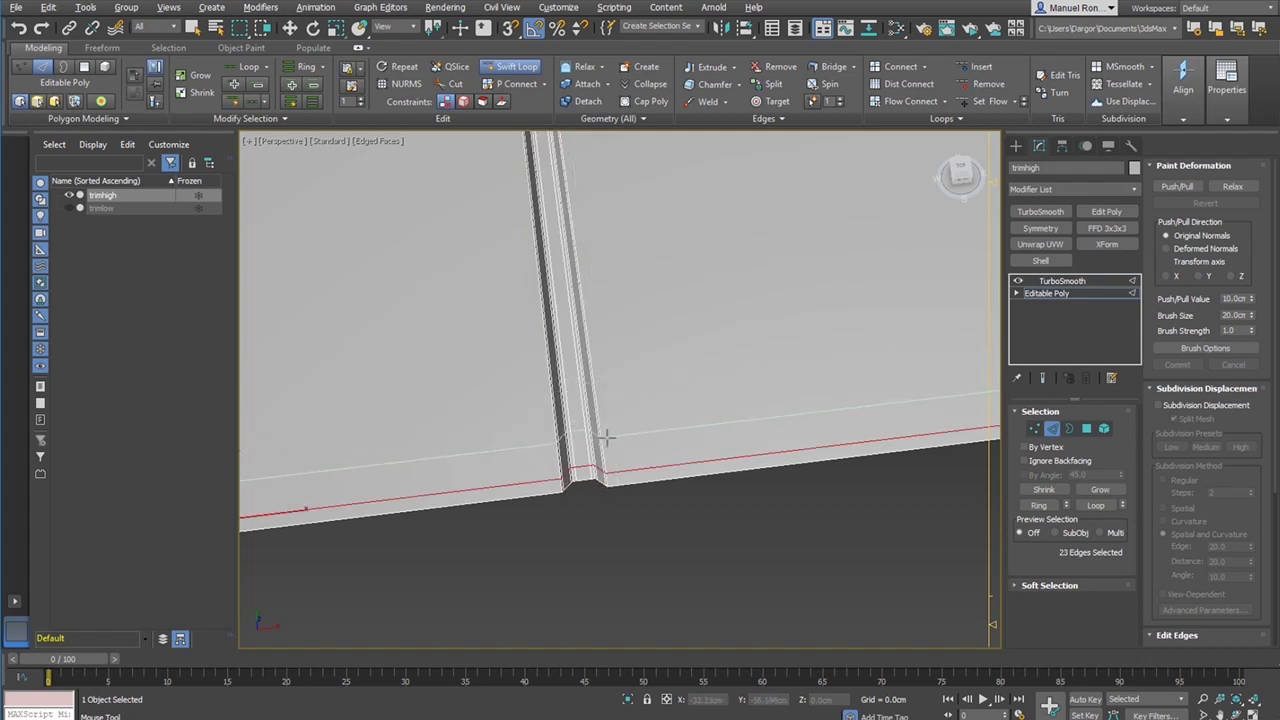
key(ctrl+z)
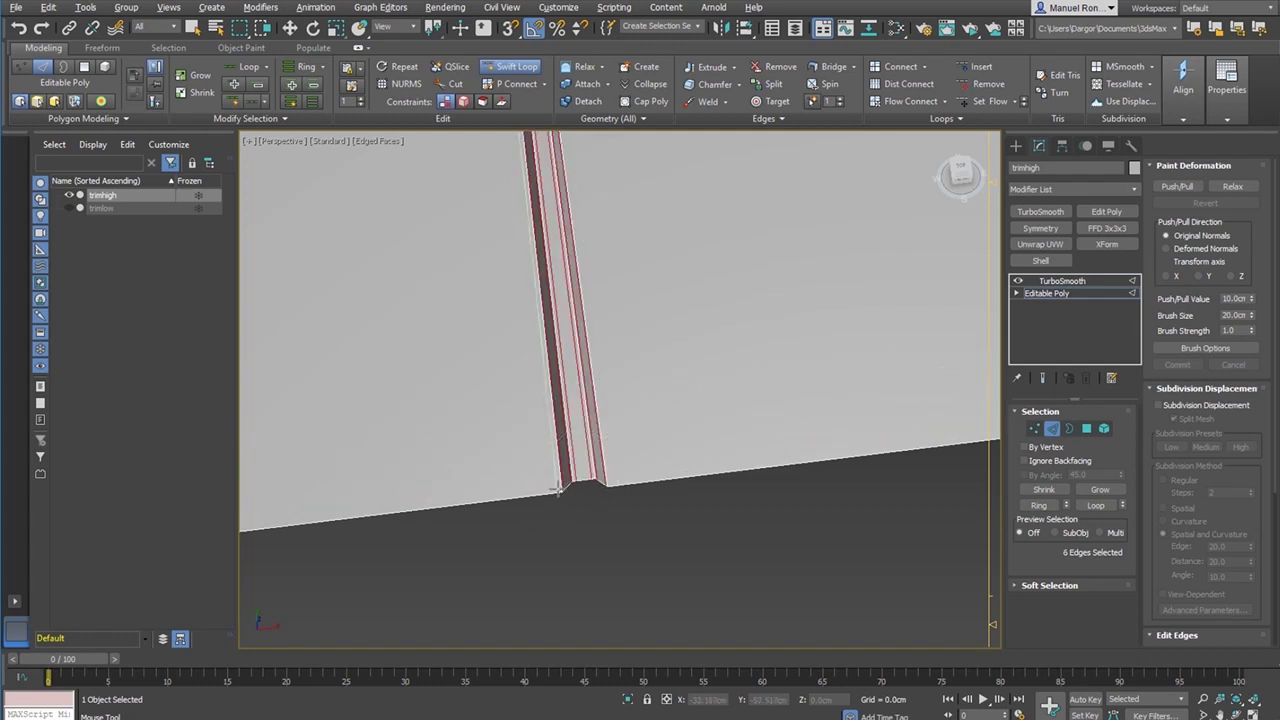
click(557, 488)
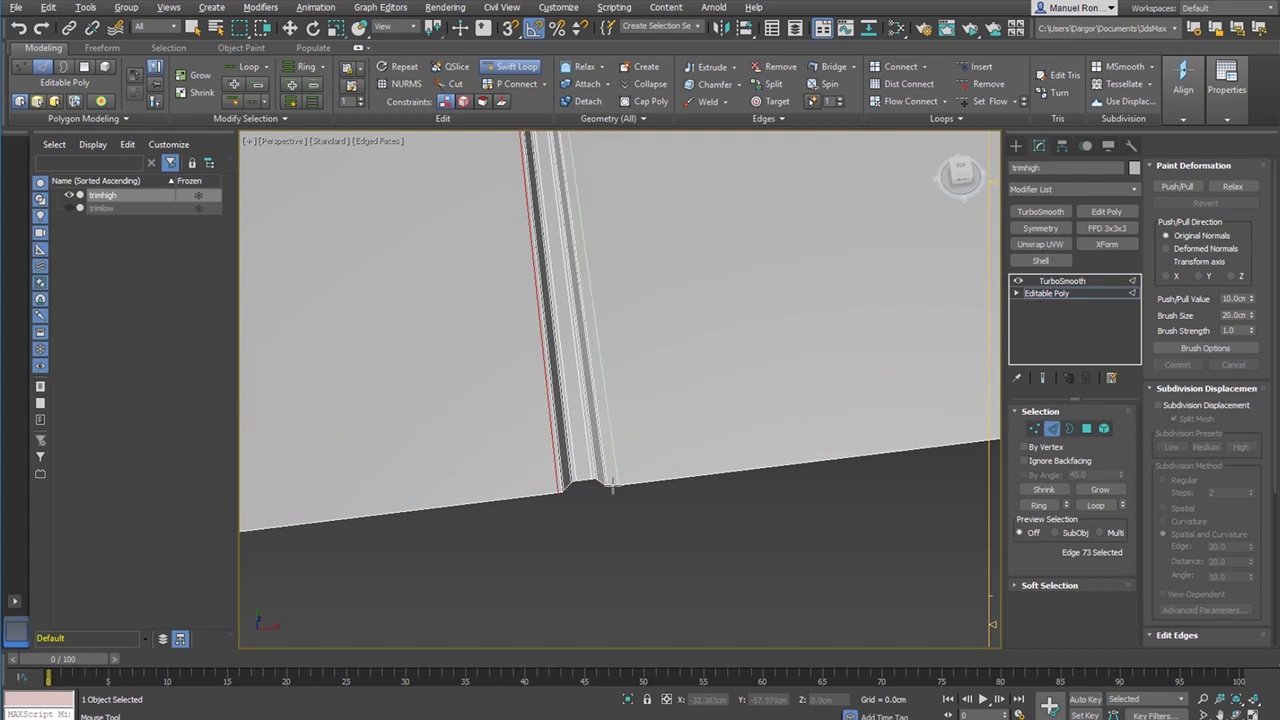
alt+middle_drag(620, 467, 768, 444)
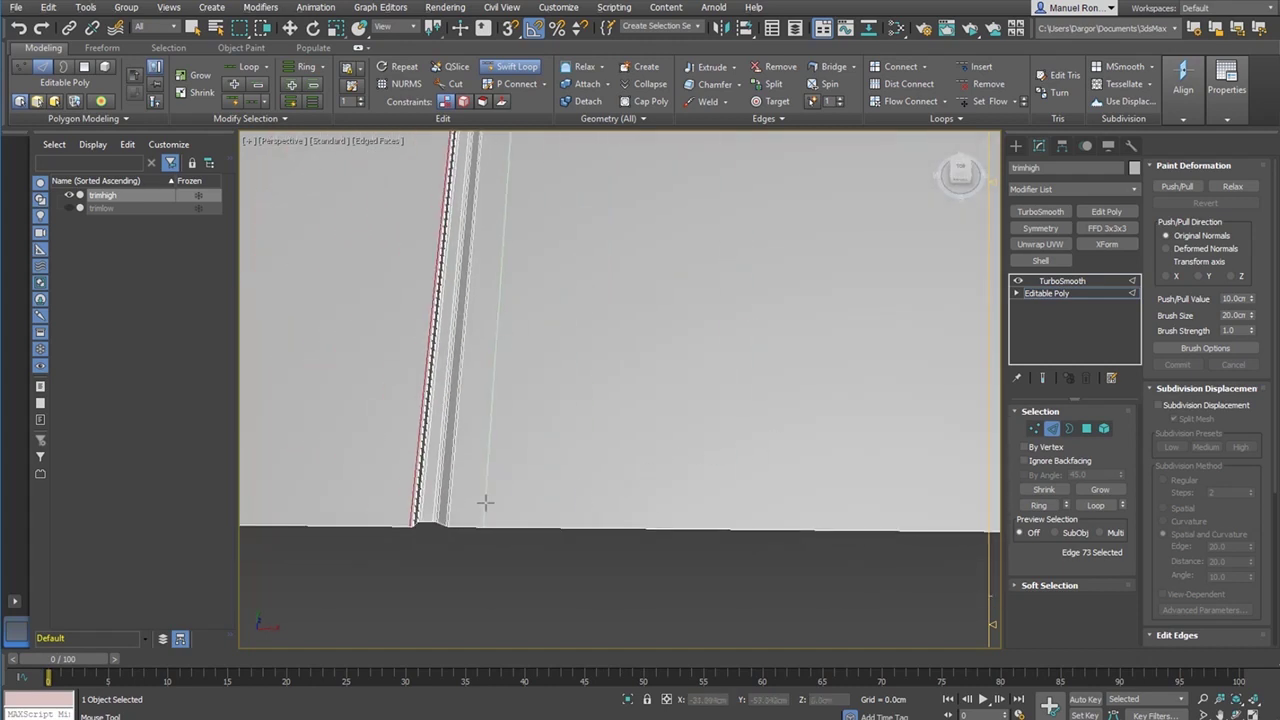
click(485, 503)
right_click(589, 489)
- Move the newly inserted support loop along X closer to the base of the raised strip
scroll(590, 480, down, 3)
middle_drag(591, 457, 602, 590)
scroll(593, 345, up, 3)
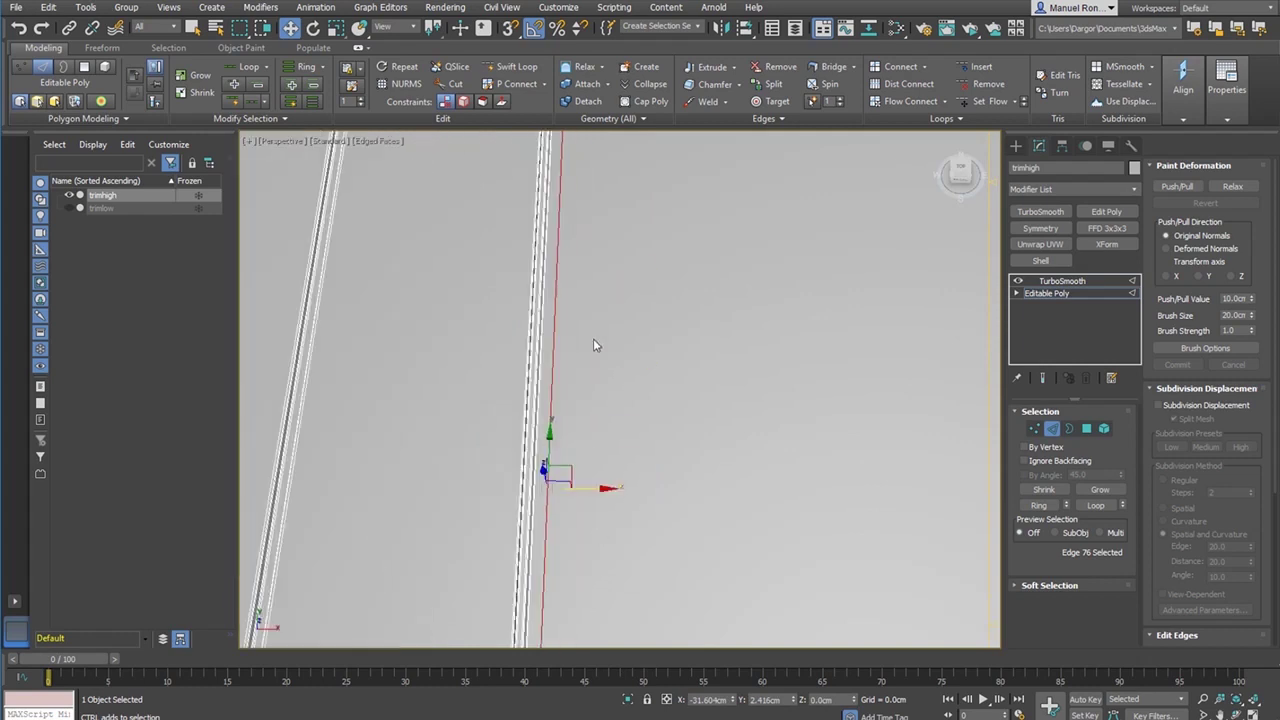
alt+middle_drag(541, 519, 573, 456)
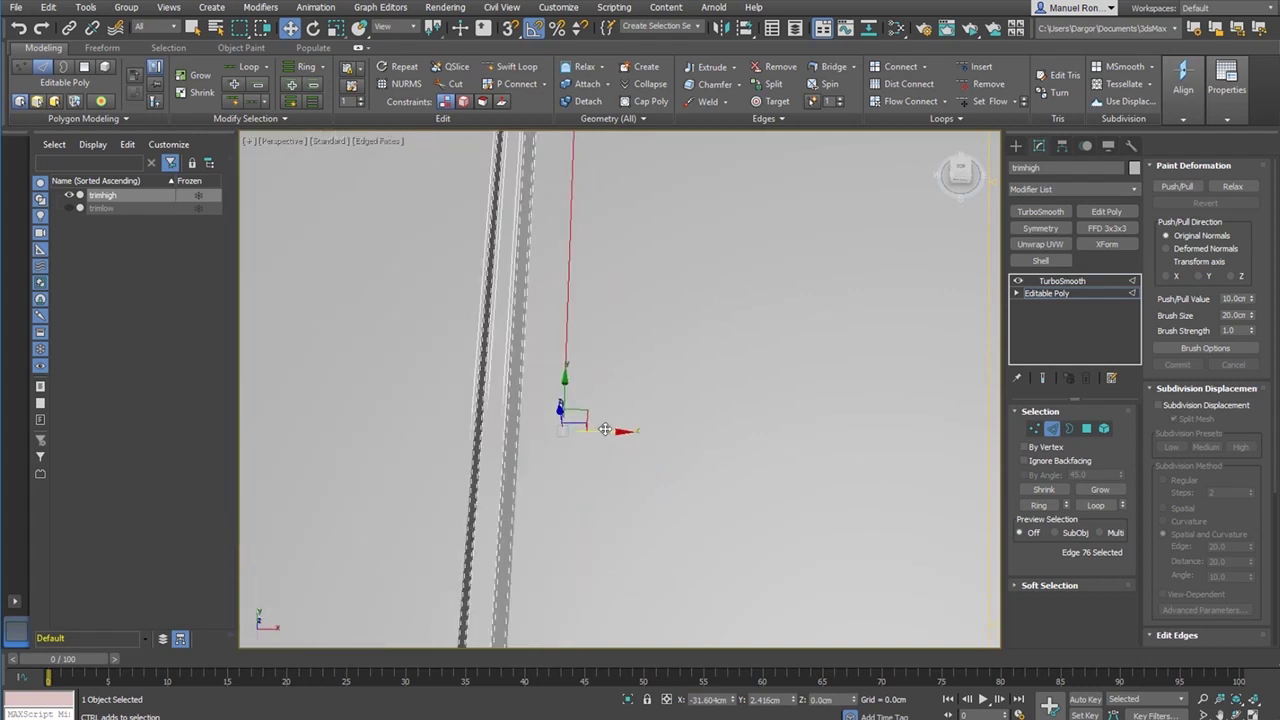
drag(605, 429, 567, 430)
- Show the TurboSmooth result on the deselected plane with the edged-faces display turned off
scroll(573, 475, down, 5)
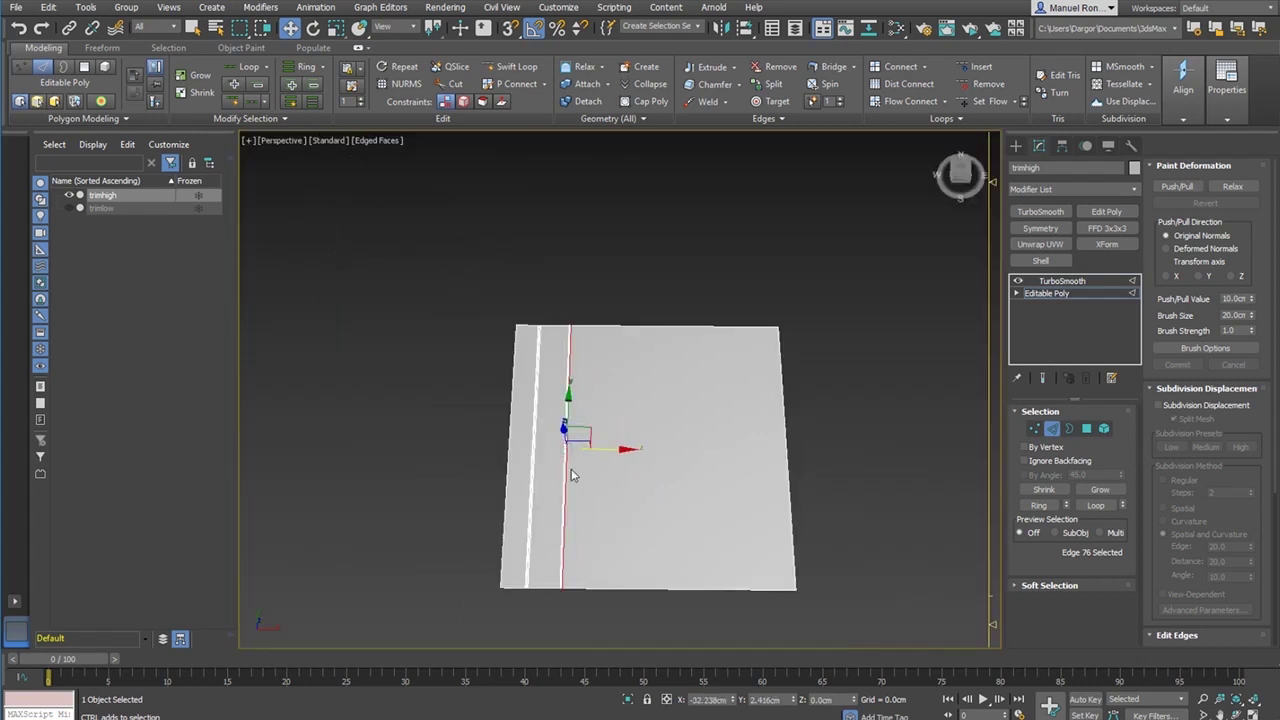
alt+middle_drag(573, 475, 589, 418)
scroll(566, 498, up, 3)
scroll(567, 535, up, 4)
middle_drag(589, 551, 596, 502)
scroll(590, 498, up, 3)
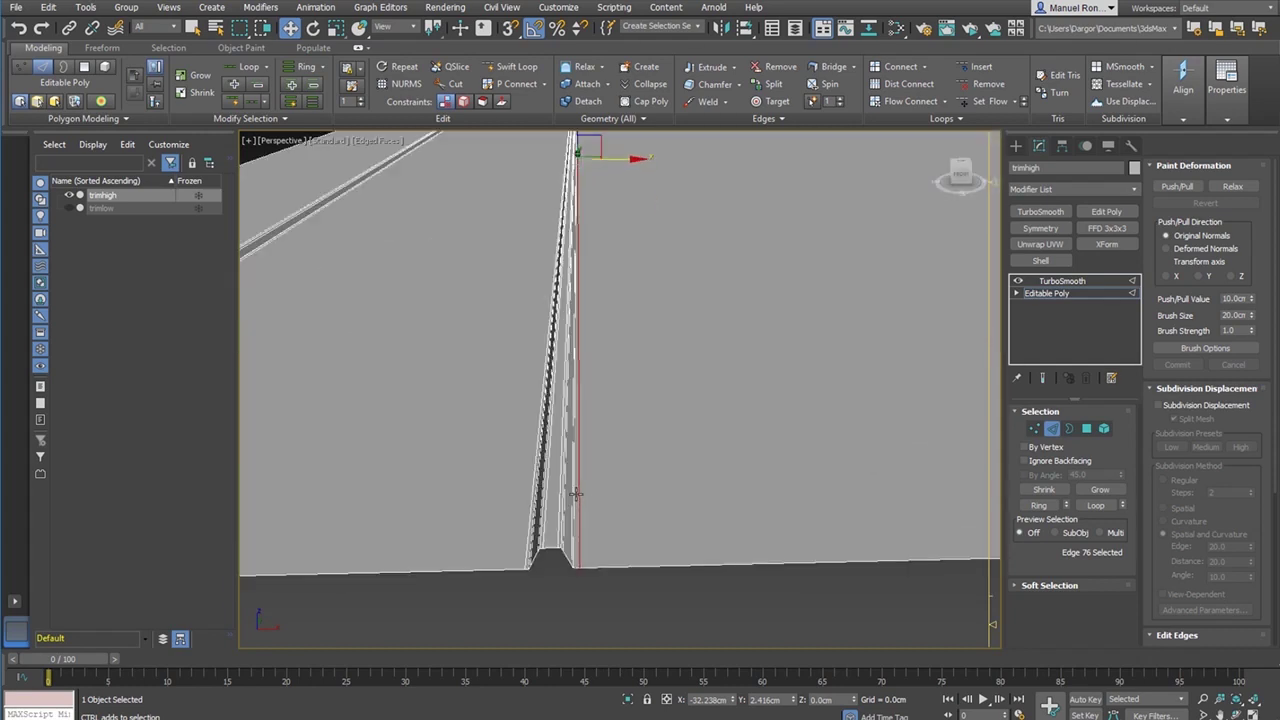
click(1078, 284)
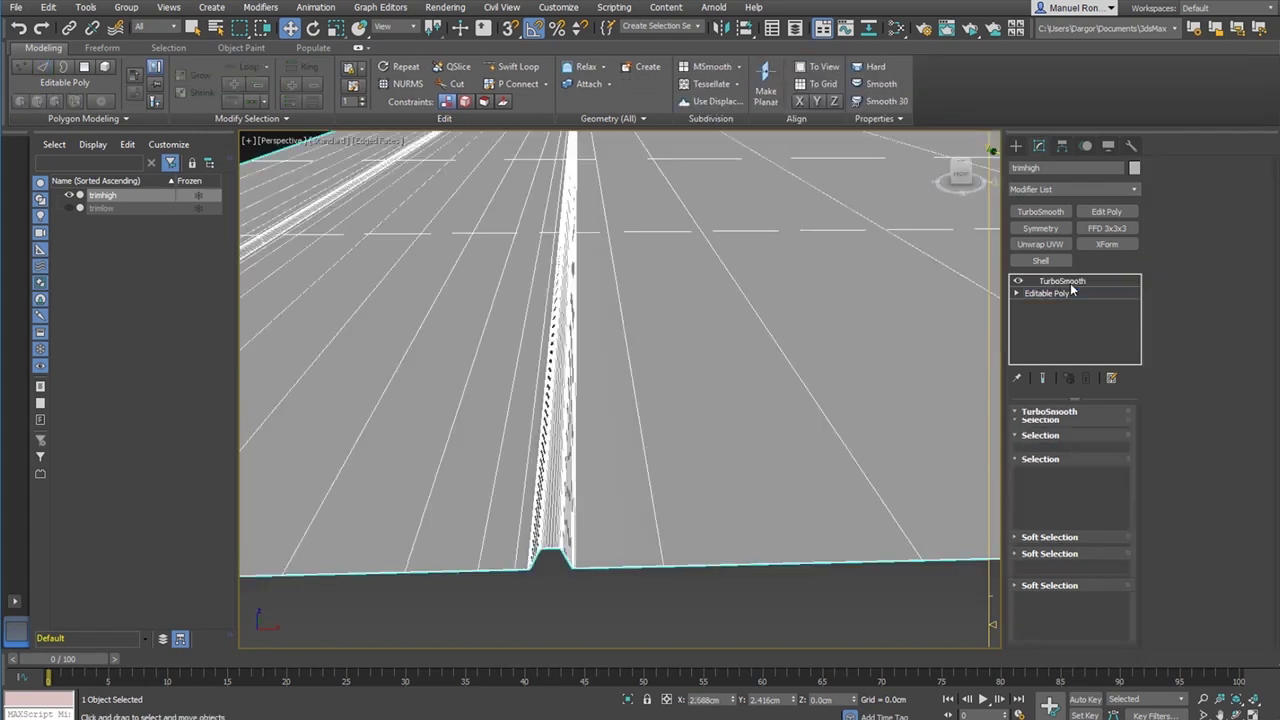
click(648, 602)
key(F4)
- Examine the smoothed groove and raised strip across the plane from several distances and angles
scroll(583, 503, down, 6)
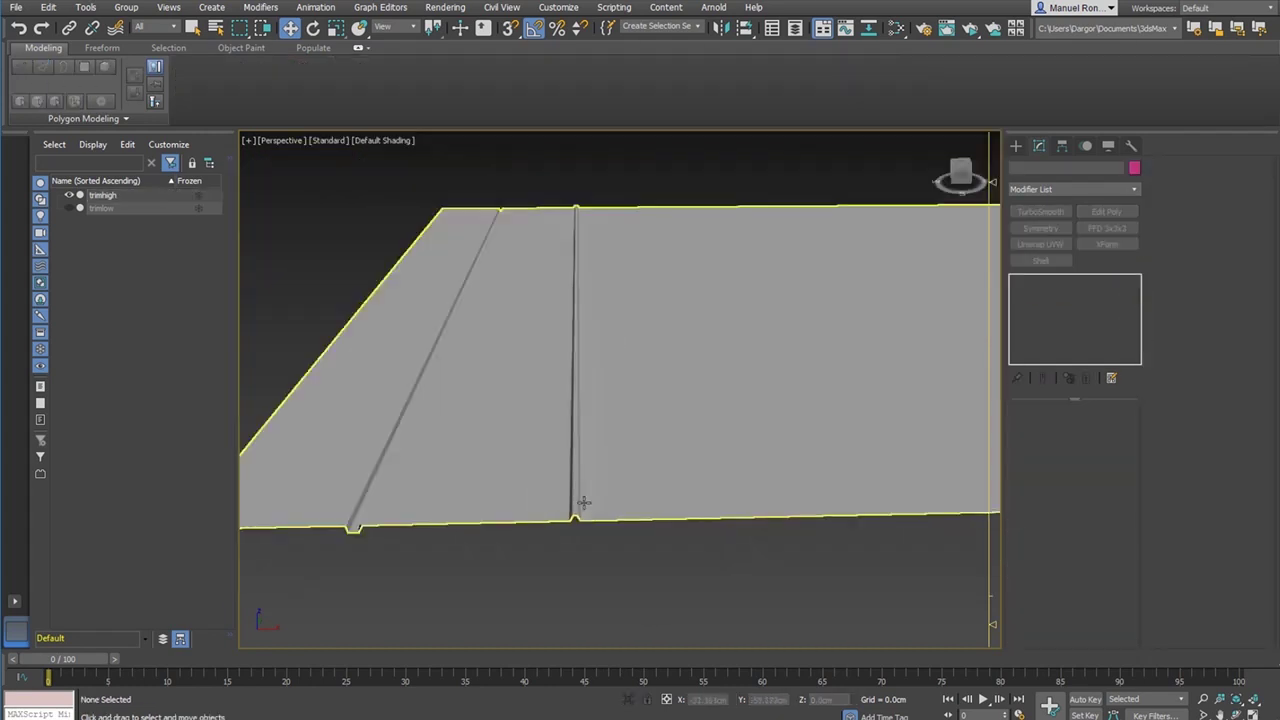
mouse_move(583, 503)
alt+middle_down()
mouse_move(594, 536)
mouse_move(596, 437)
mouse_move(609, 480)
alt+middle_up()
scroll(595, 437, down, 5)
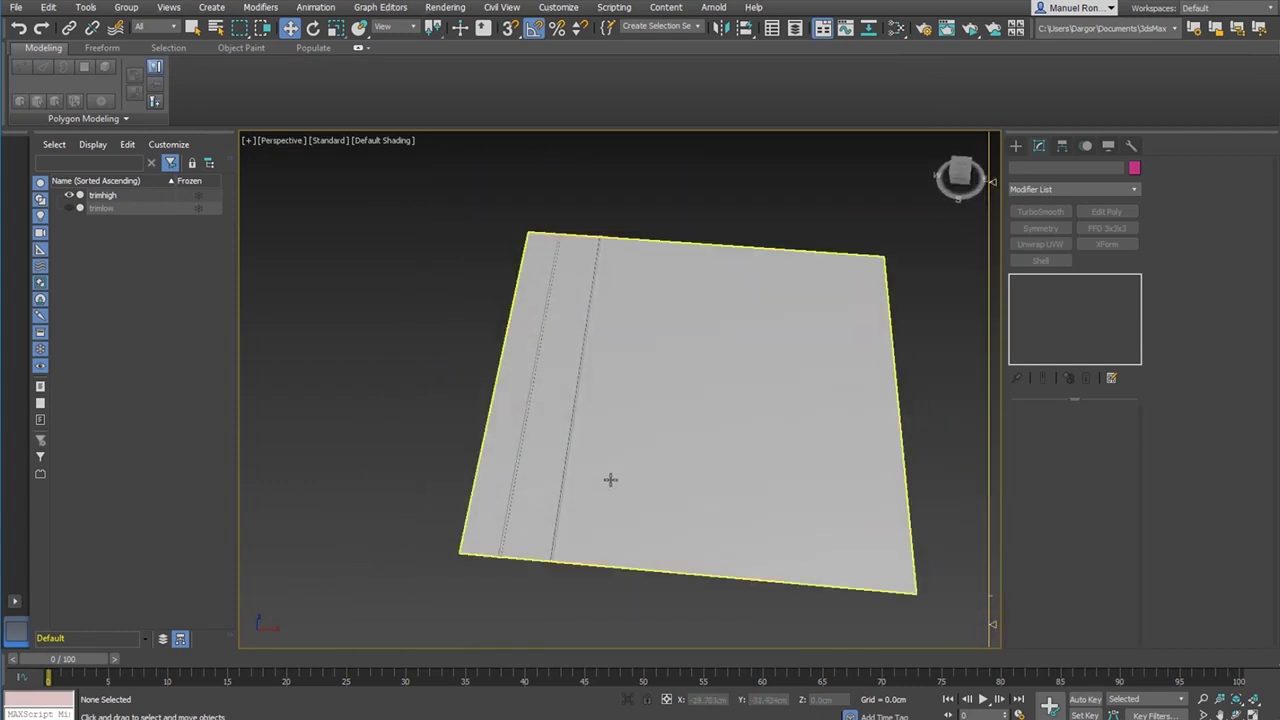
scroll(609, 480, up, 5)
scroll(617, 400, down, 6)
scroll(606, 370, up, 3)
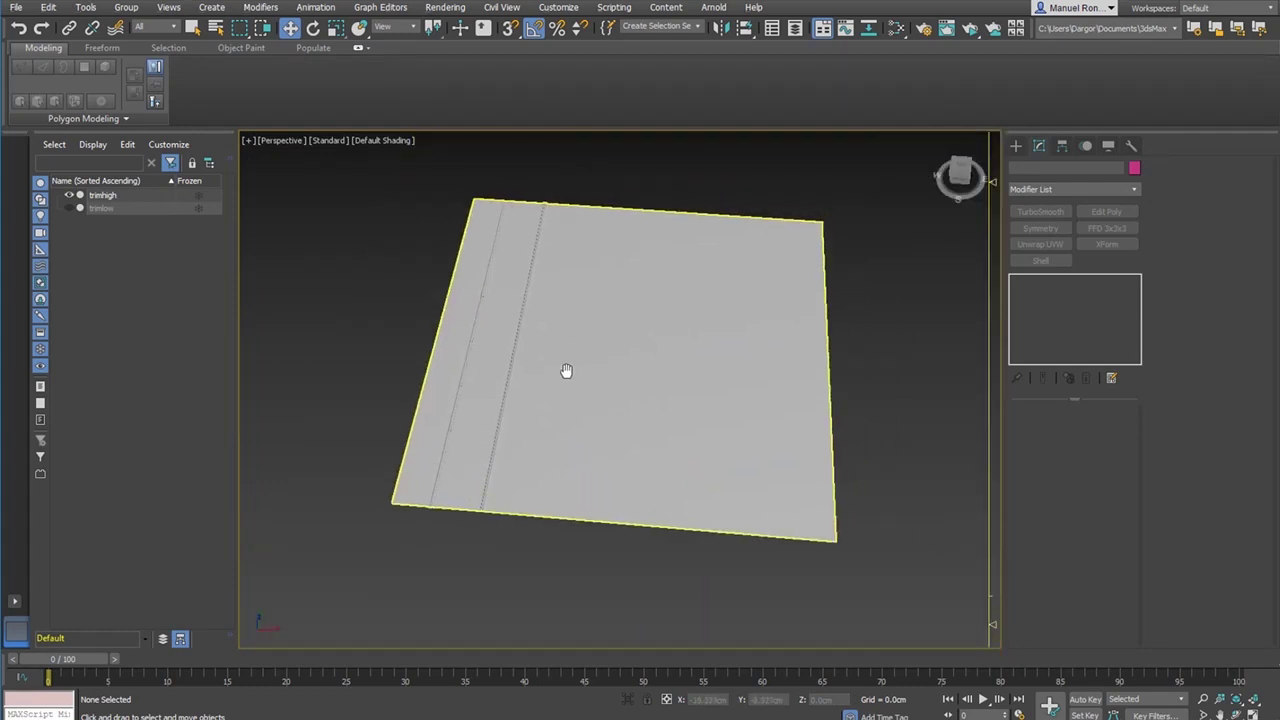
scroll(573, 222, up, 4)
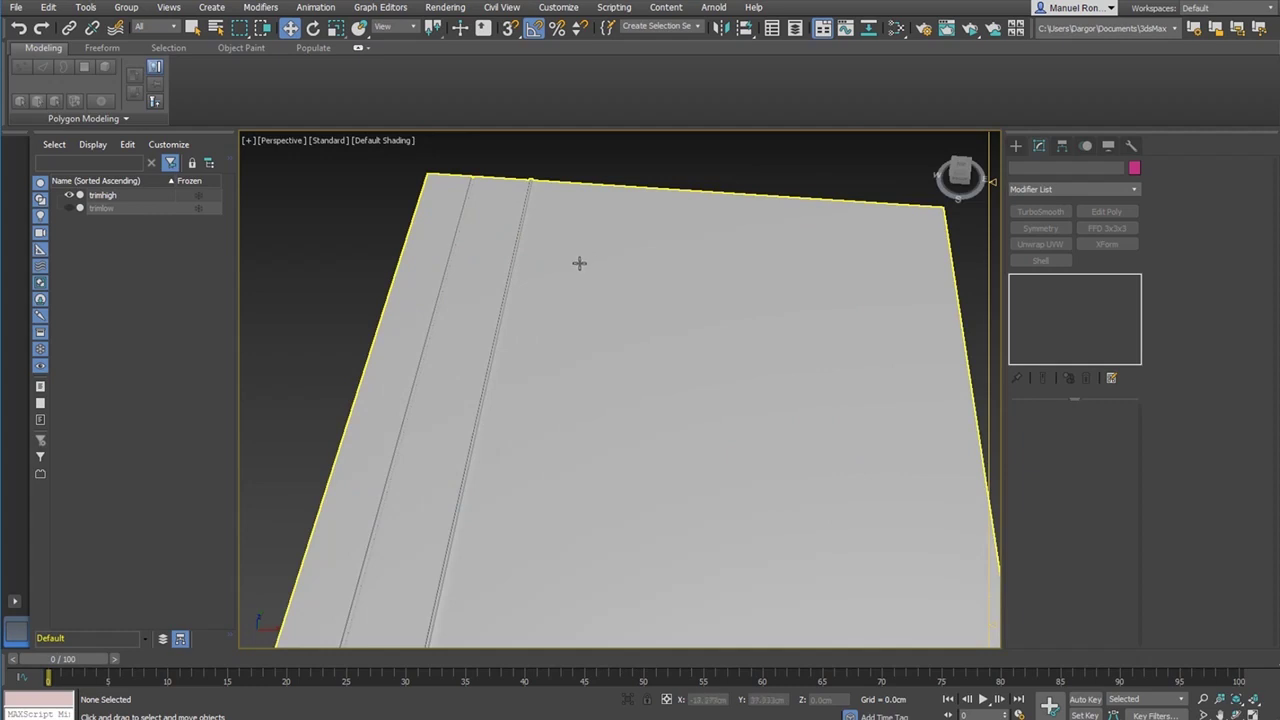
scroll(590, 262, up, 4)
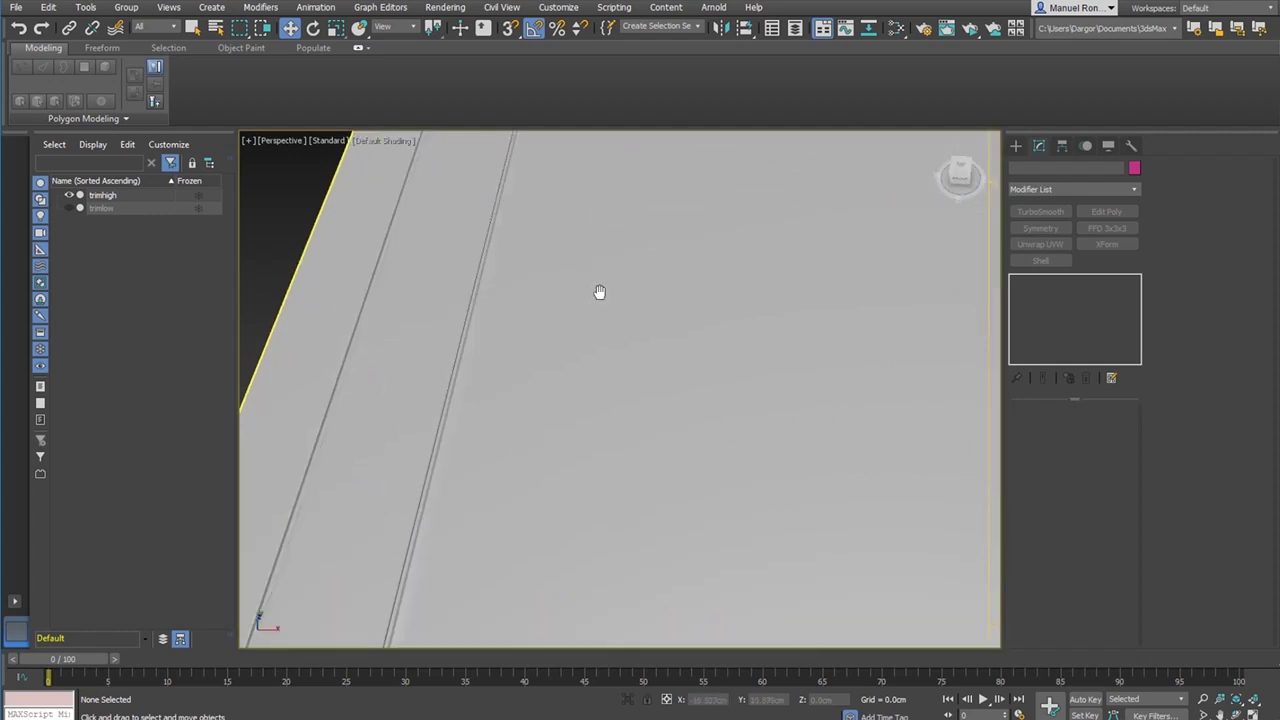
- Examine the whole smoothed plane in perspective and from the top
scroll(593, 315, down, 8)
scroll(597, 281, up, 3)
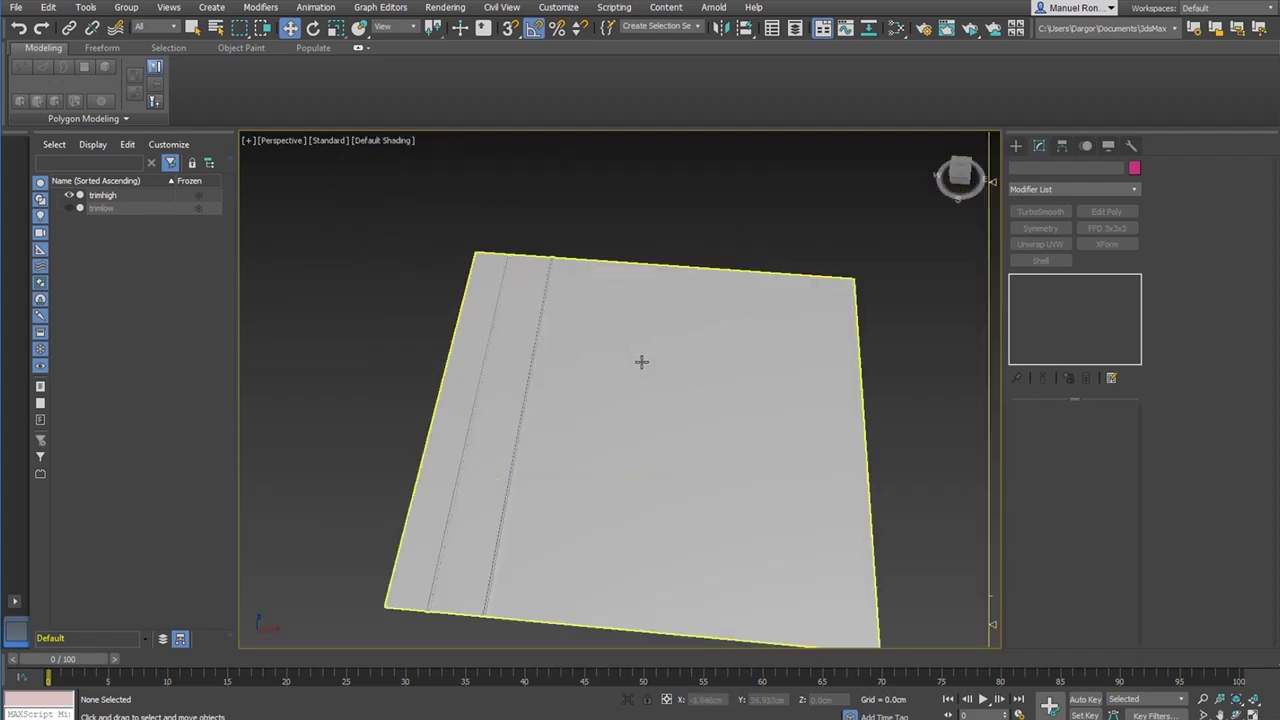
middle_drag(627, 346, 613, 365)
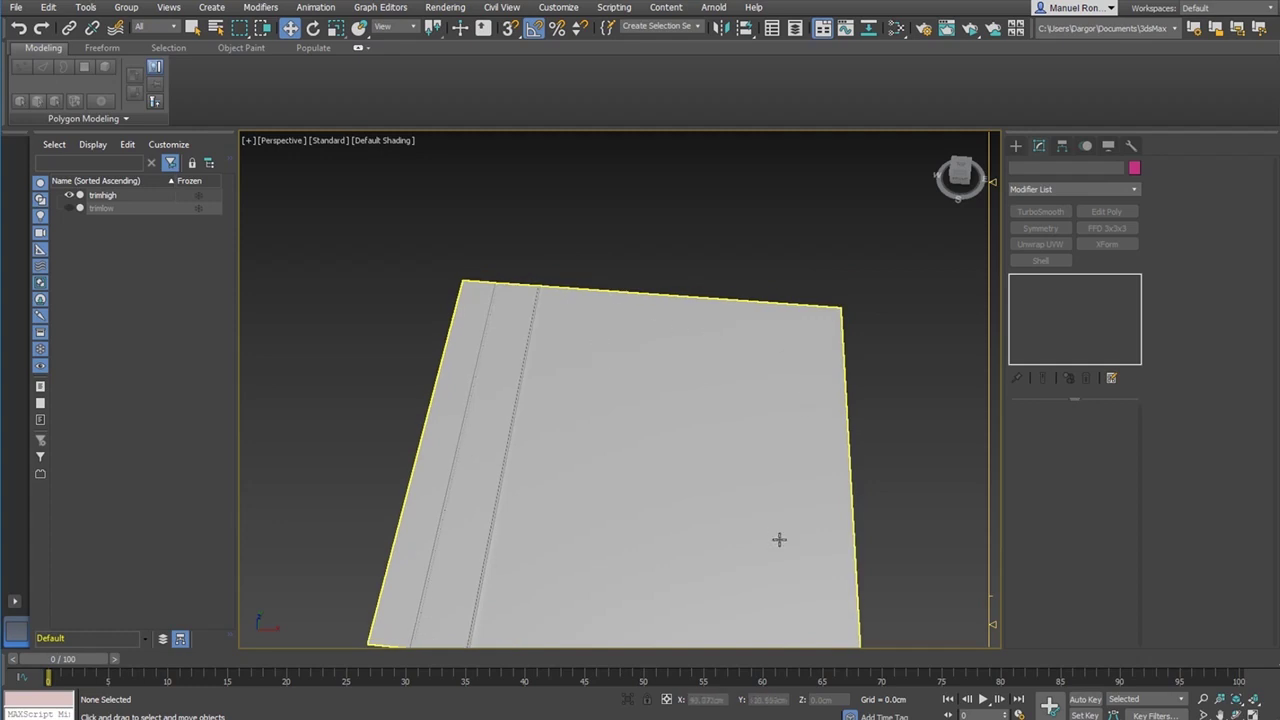
middle_drag(721, 358, 643, 337)
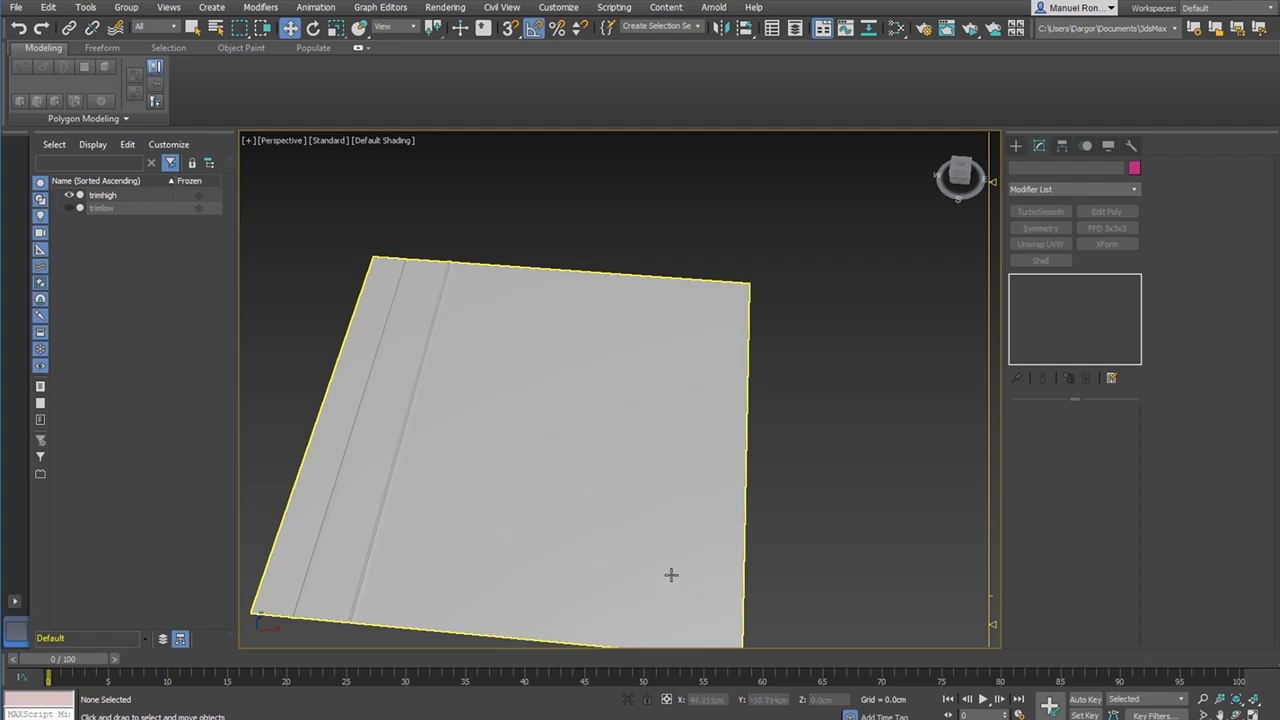
alt+middle_drag(649, 510, 621, 457)
scroll(606, 445, down, 3)
key(t)
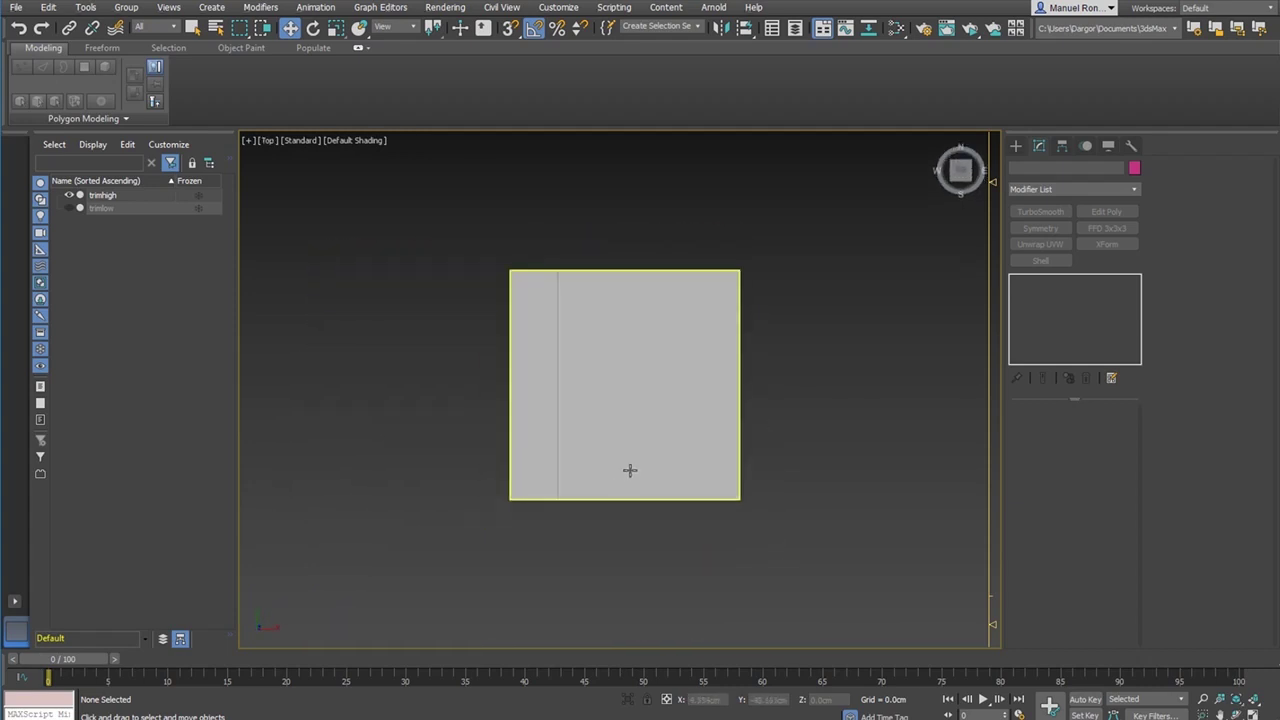
scroll(633, 415, up, 3)
middle_drag(843, 349, 776, 300)
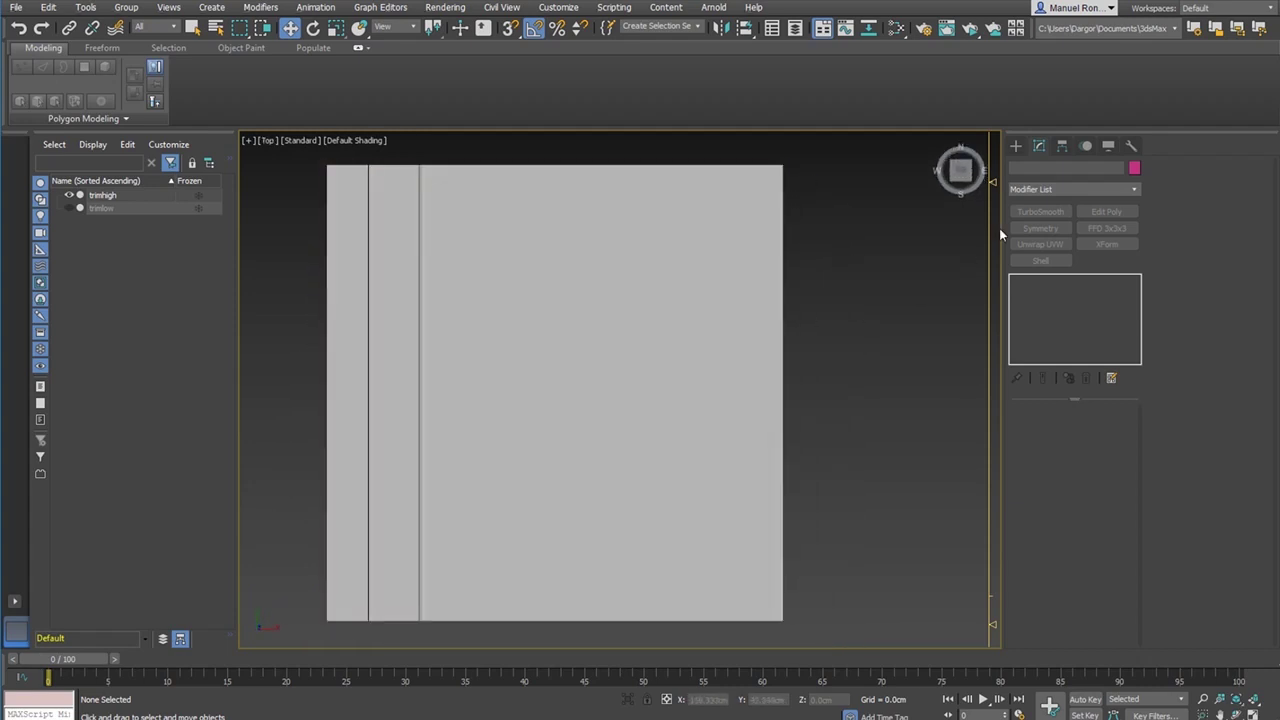
click(1016, 145)
click(1092, 293)
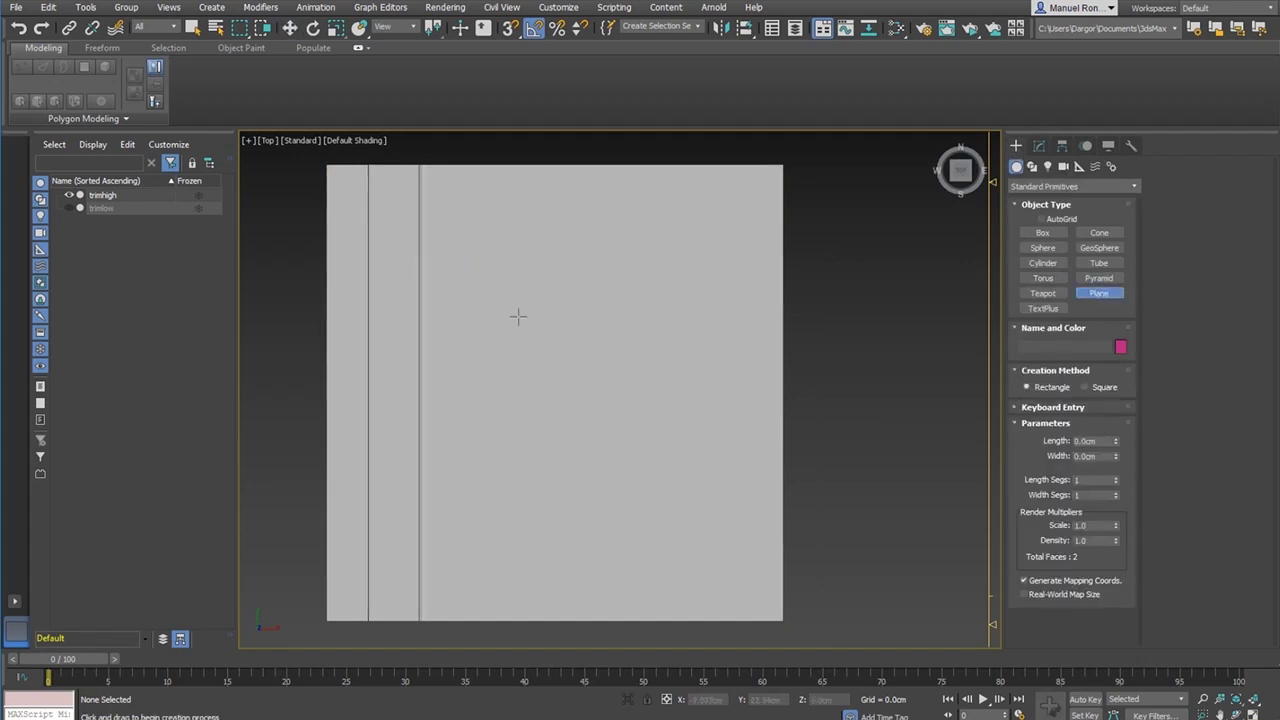
scroll(554, 294, down, 4)
right_click(558, 298)
scroll(560, 300, up, 3)
click(1039, 145)
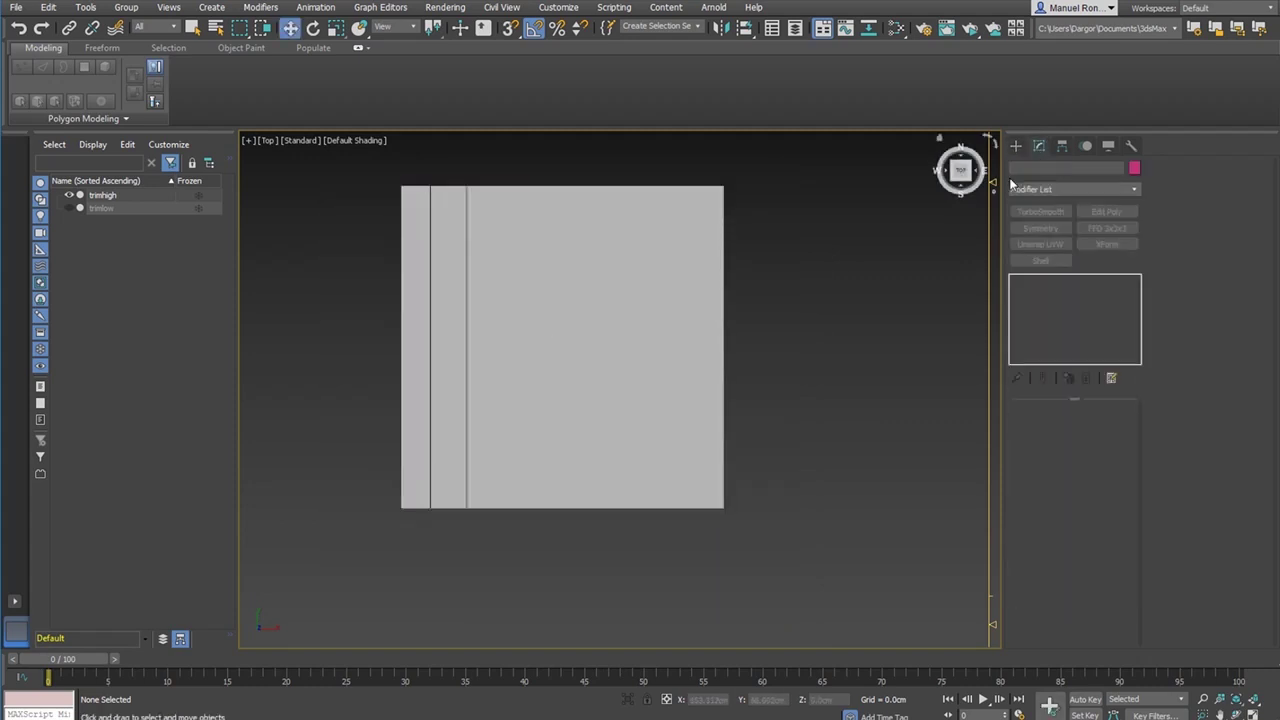
- Select the large flat polygon beside the raised strip in trimhigh's Editable Poly level, with edged faces displayed
click(651, 386)
scroll(666, 386, down, 1)
key(p)
alt+middle_drag(671, 456, 609, 394)
click(609, 394)
click(1050, 293)
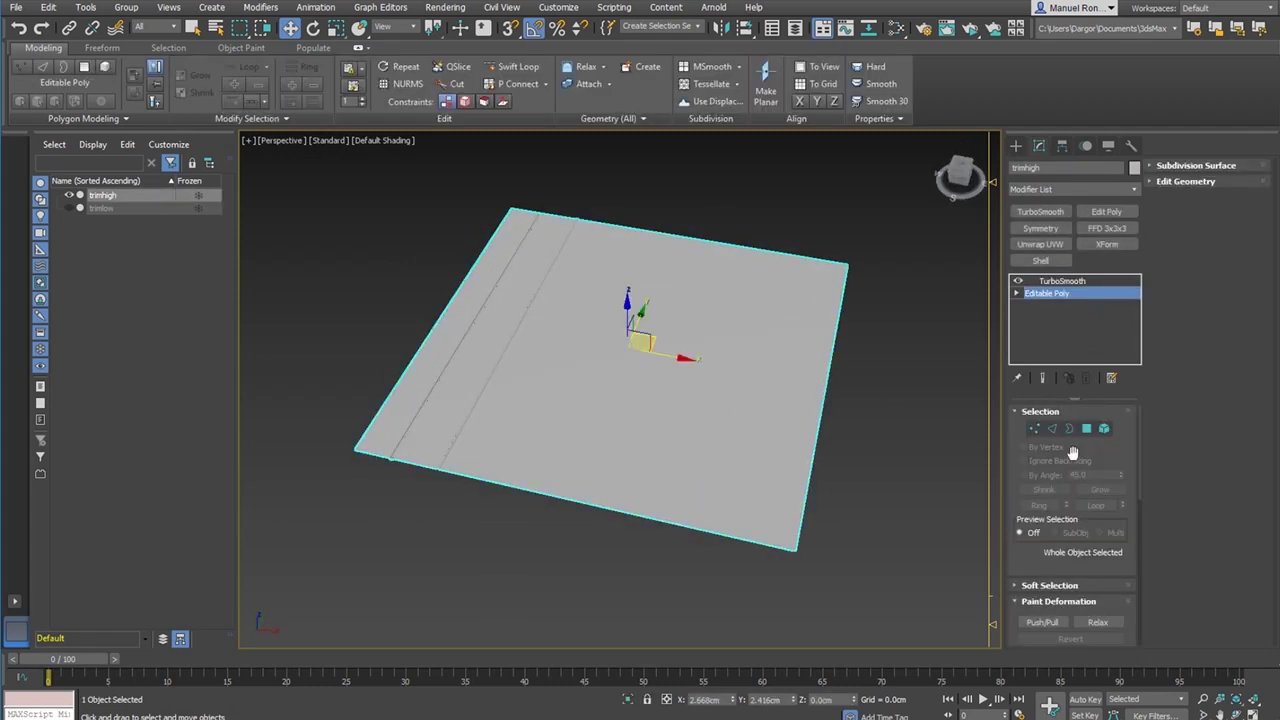
click(1087, 428)
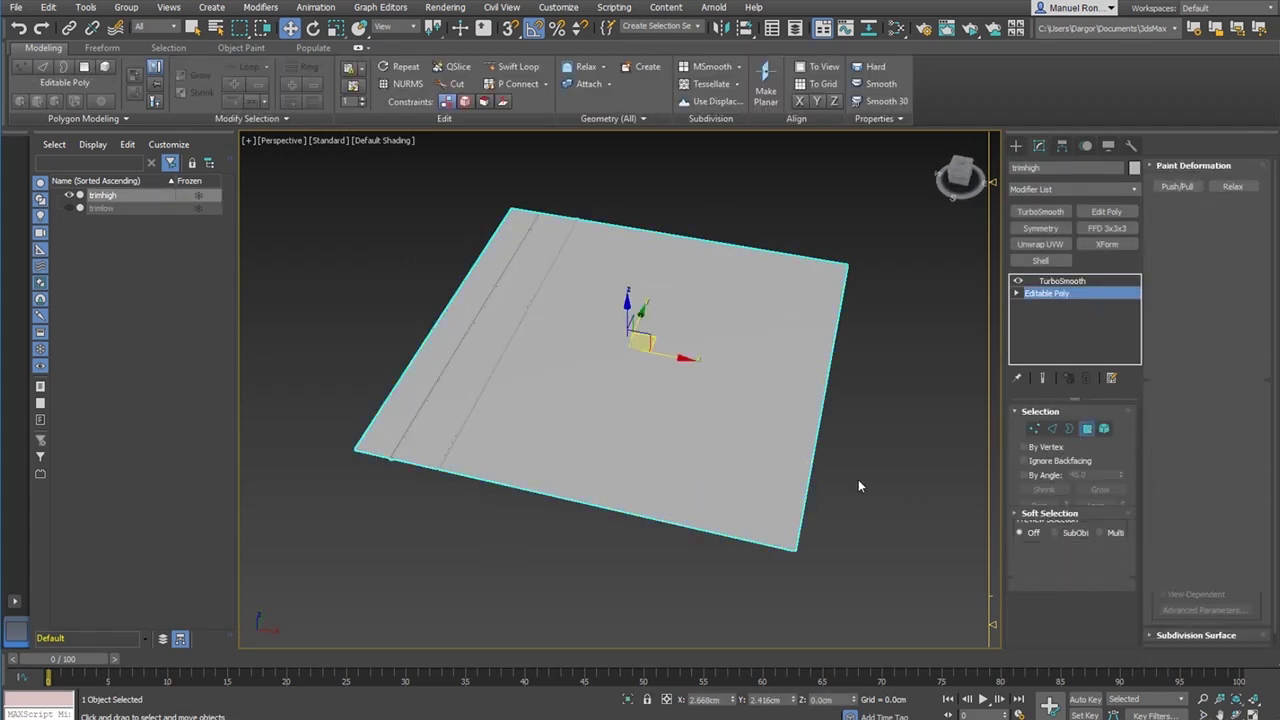
click(777, 434)
key(F4)
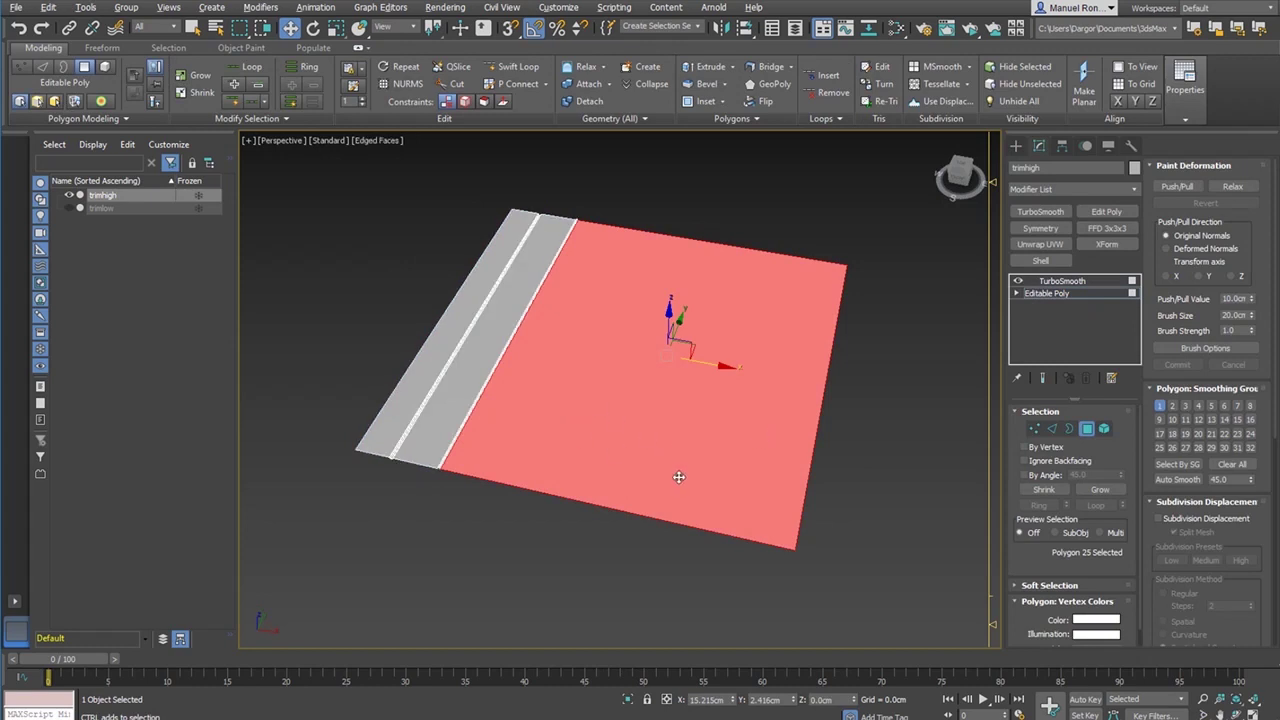
- Clone the selected polygon upward to about 2.55 cm on Z as a separate object
scroll(678, 477, up, 5)
shift+drag(680, 310, 676, 284)
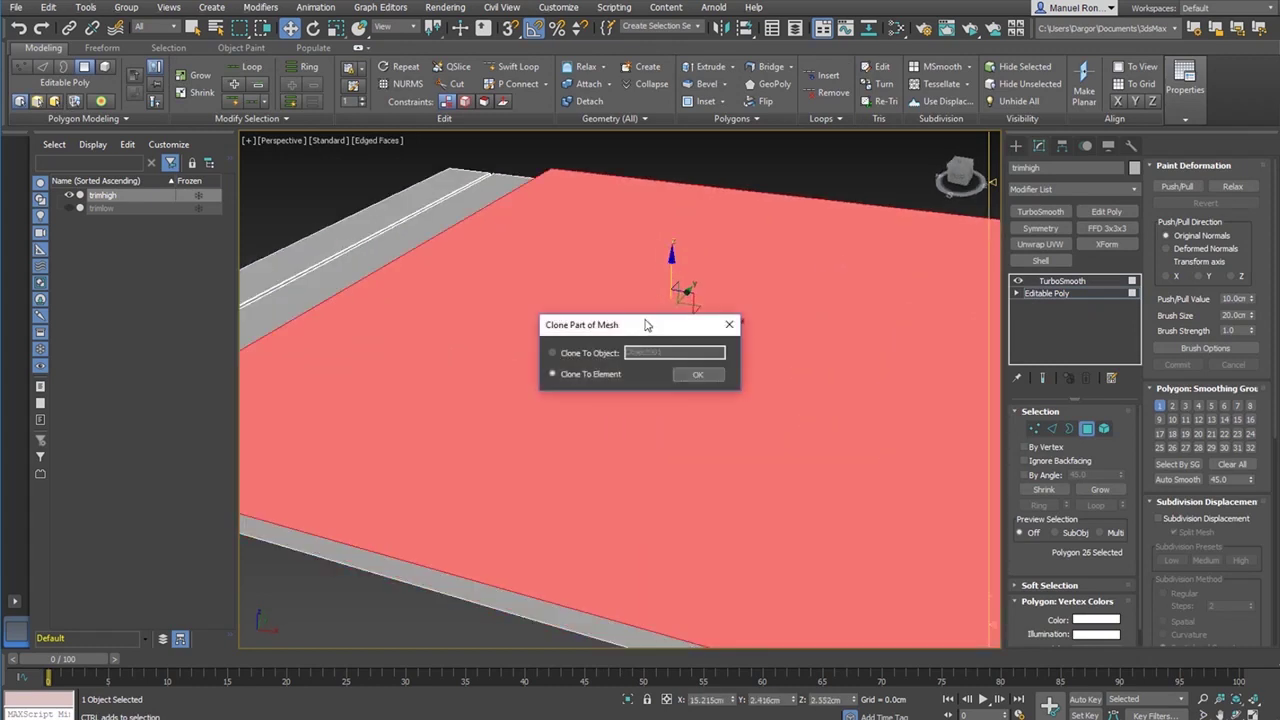
click(587, 353)
click(698, 374)
scroll(660, 350, down, 8)
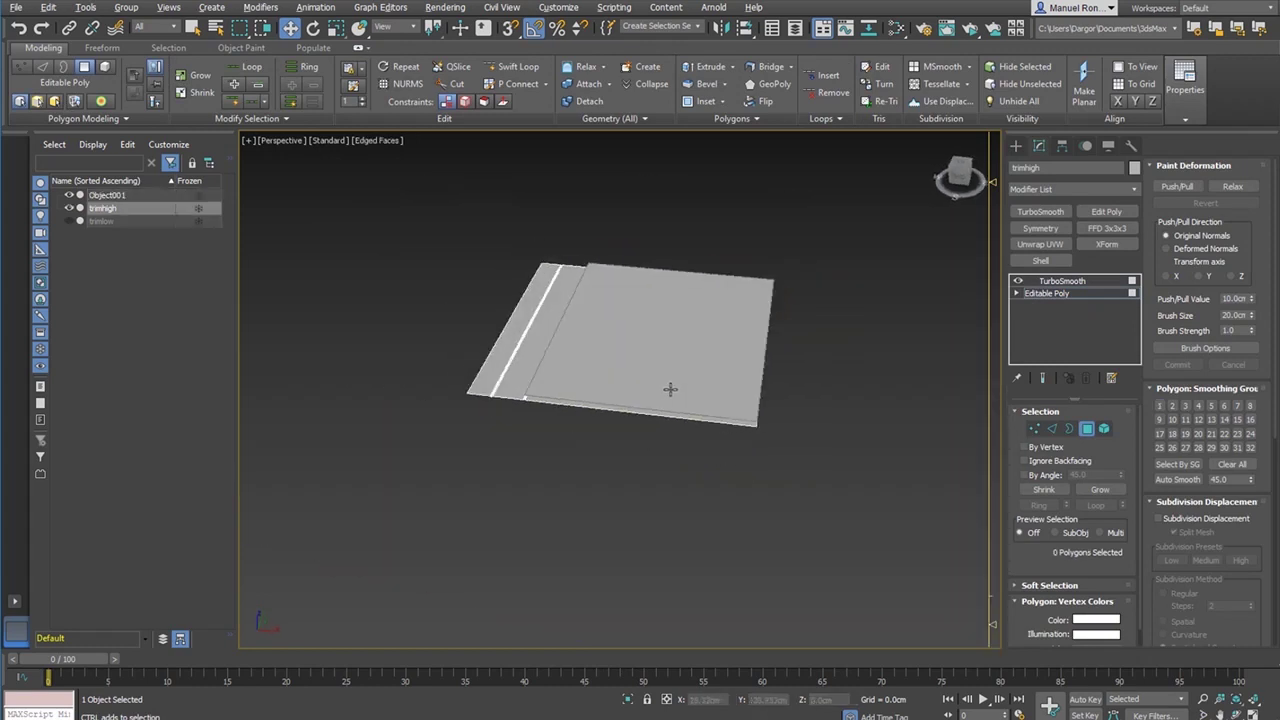
- Return trimhigh to its TurboSmooth level, then select the cloned plane and isolate it
click(1058, 281)
click(737, 338)
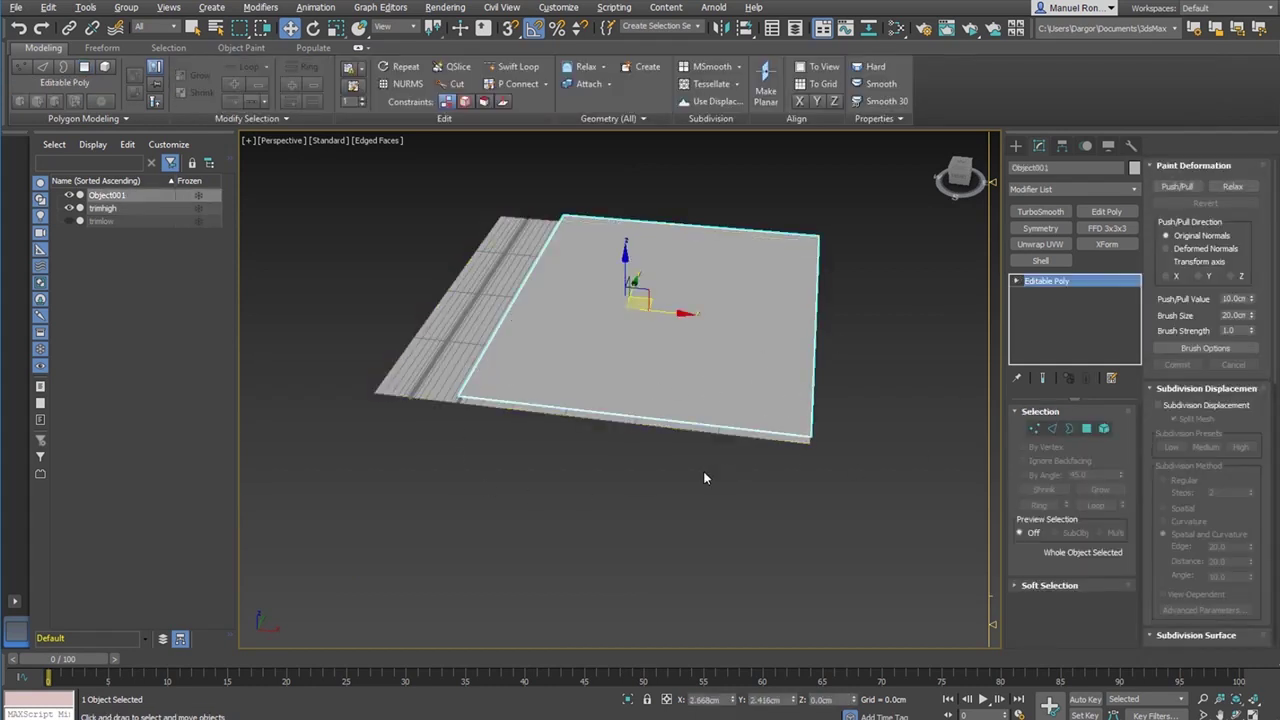
scroll(743, 491, up, 5)
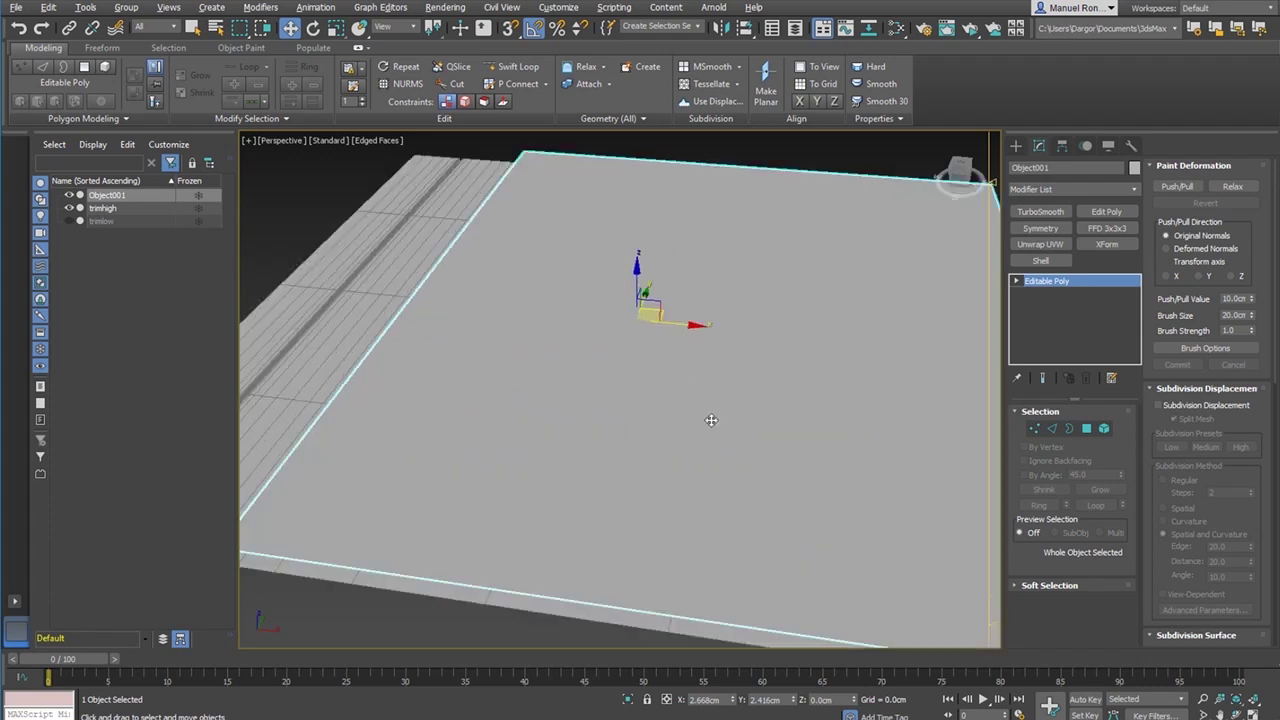
scroll(706, 423, down, 2)
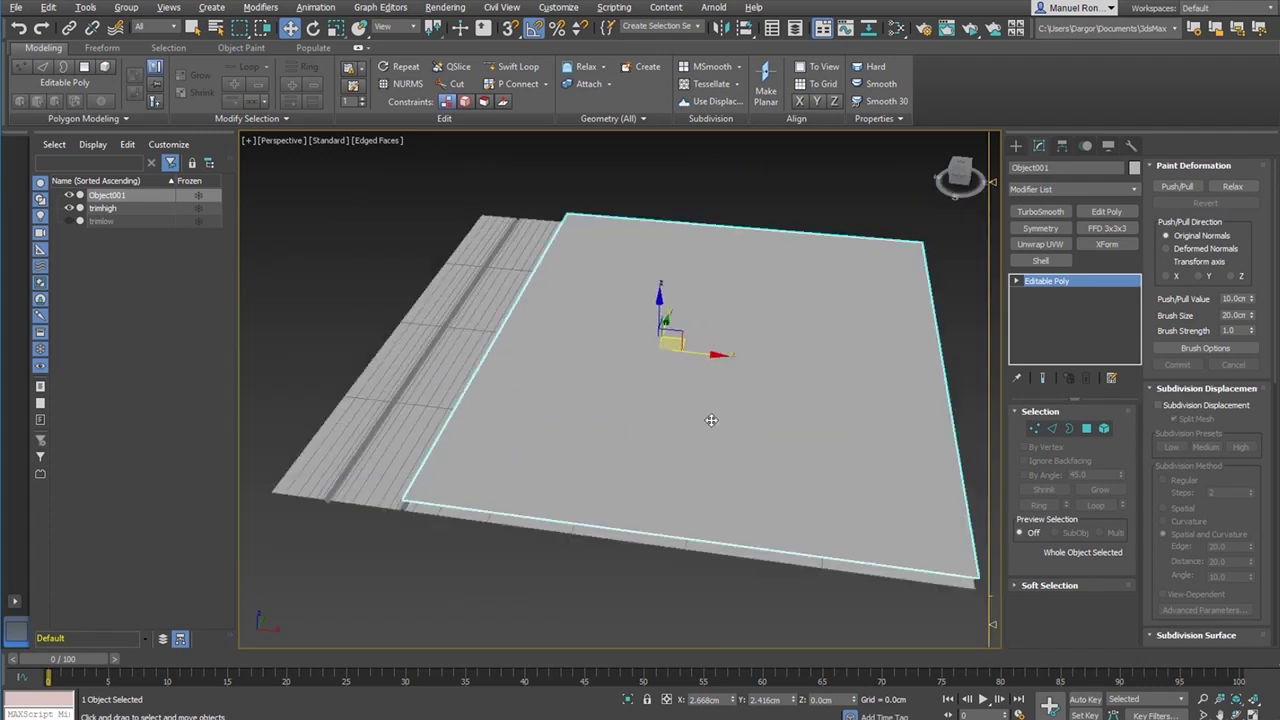
click(625, 698)
alt+middle_drag(525, 446, 620, 452)
- Centre the pivot of the isolated plane on the object
click(1062, 146)
click(1076, 245)
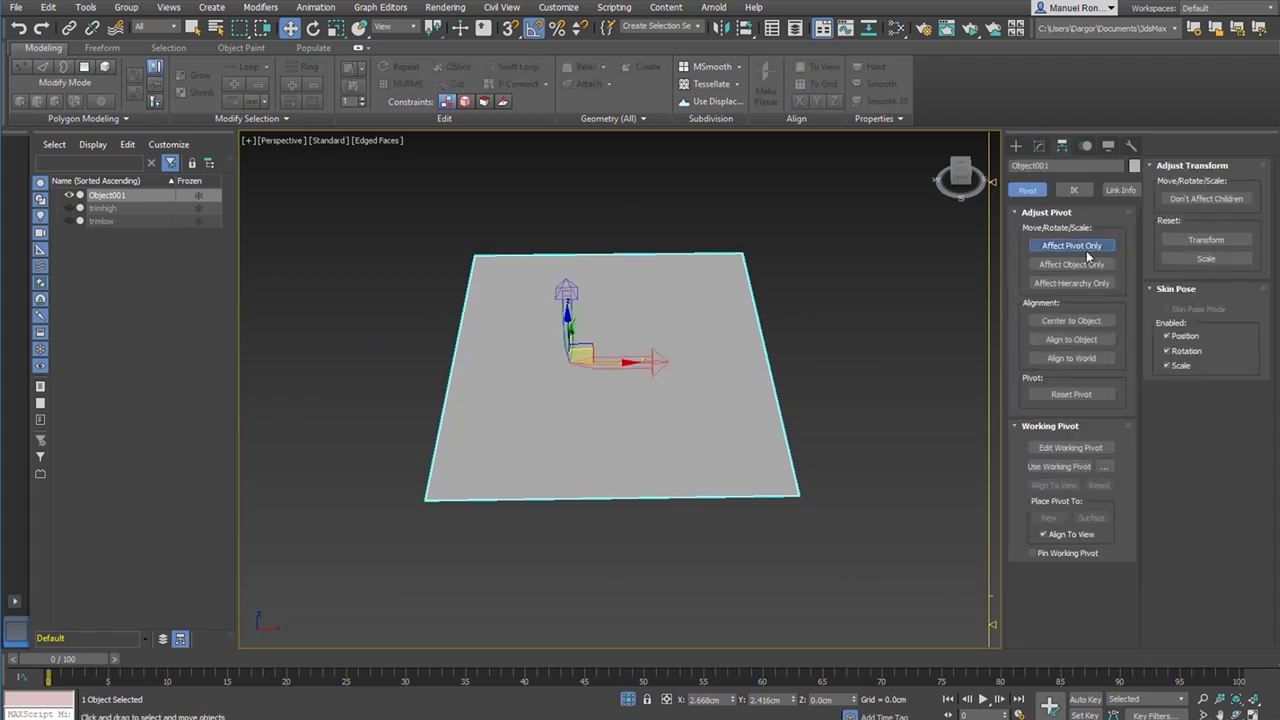
alt+middle_drag(926, 443, 749, 467)
scroll(749, 467, up, 3)
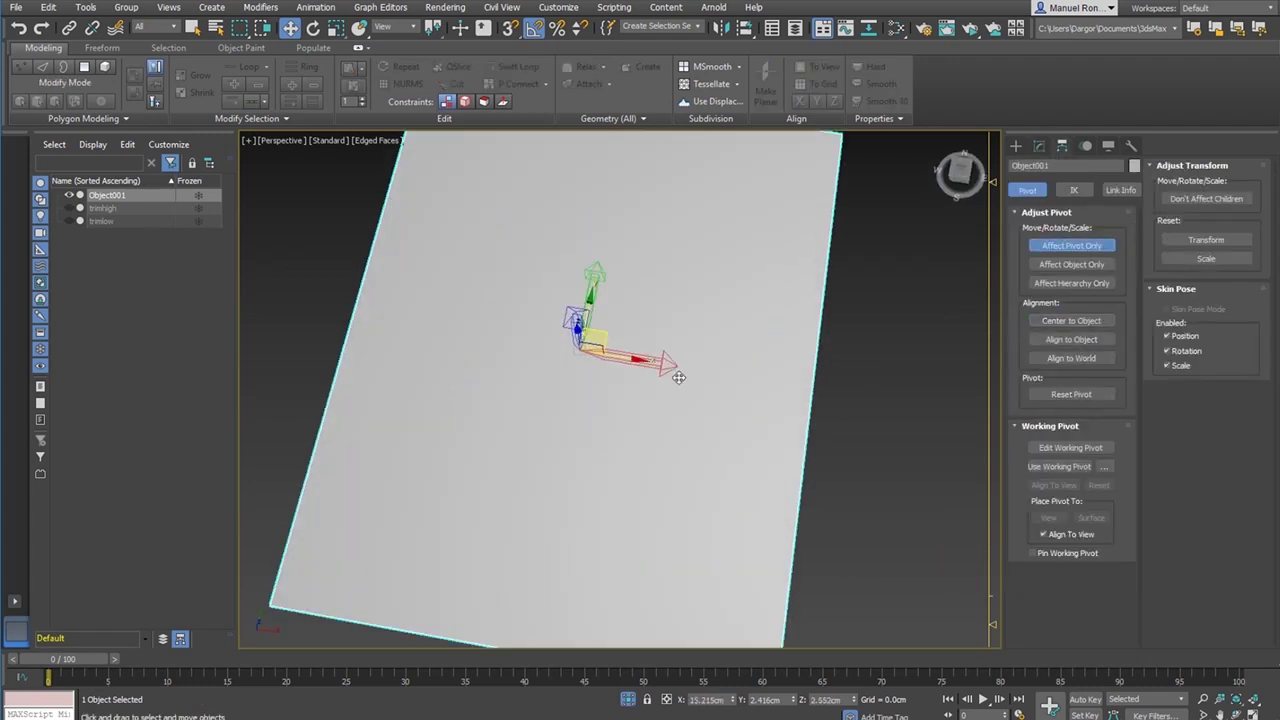
scroll(760, 350, down, 5)
click(770, 349)
scroll(691, 343, up, 3)
click(691, 343)
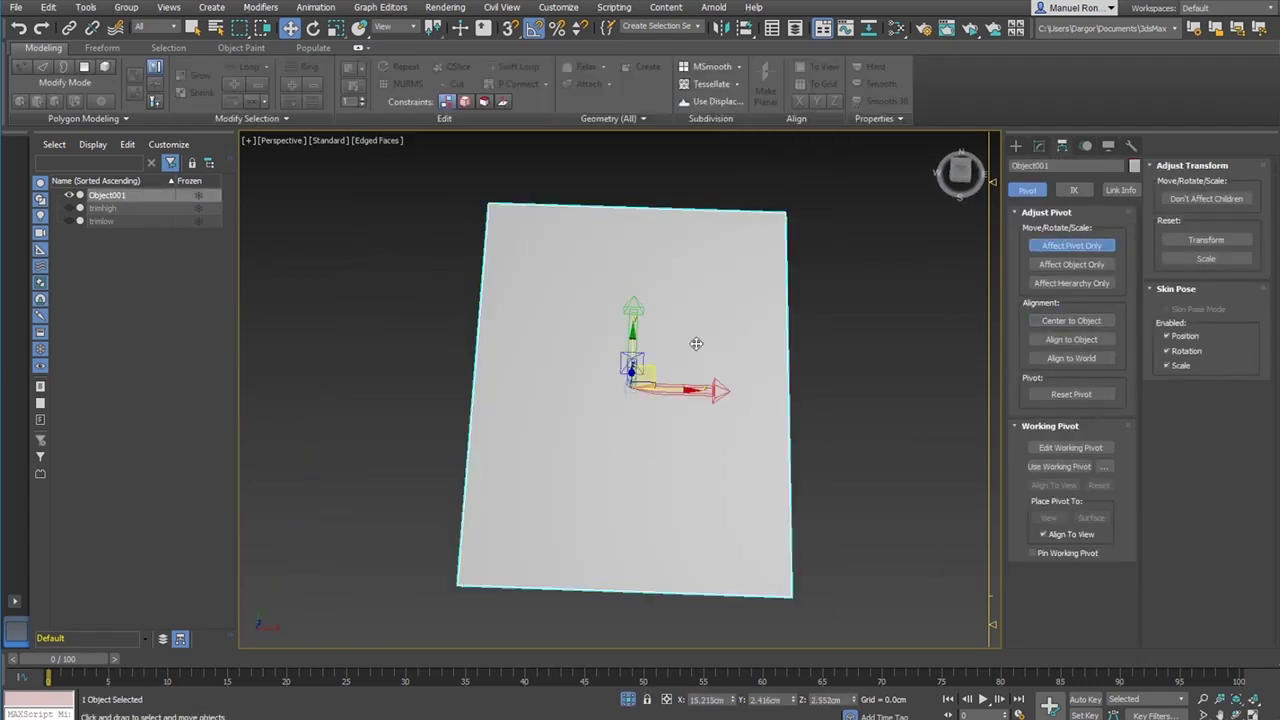
scroll(694, 346, down, 4)
scroll(703, 354, up, 1)
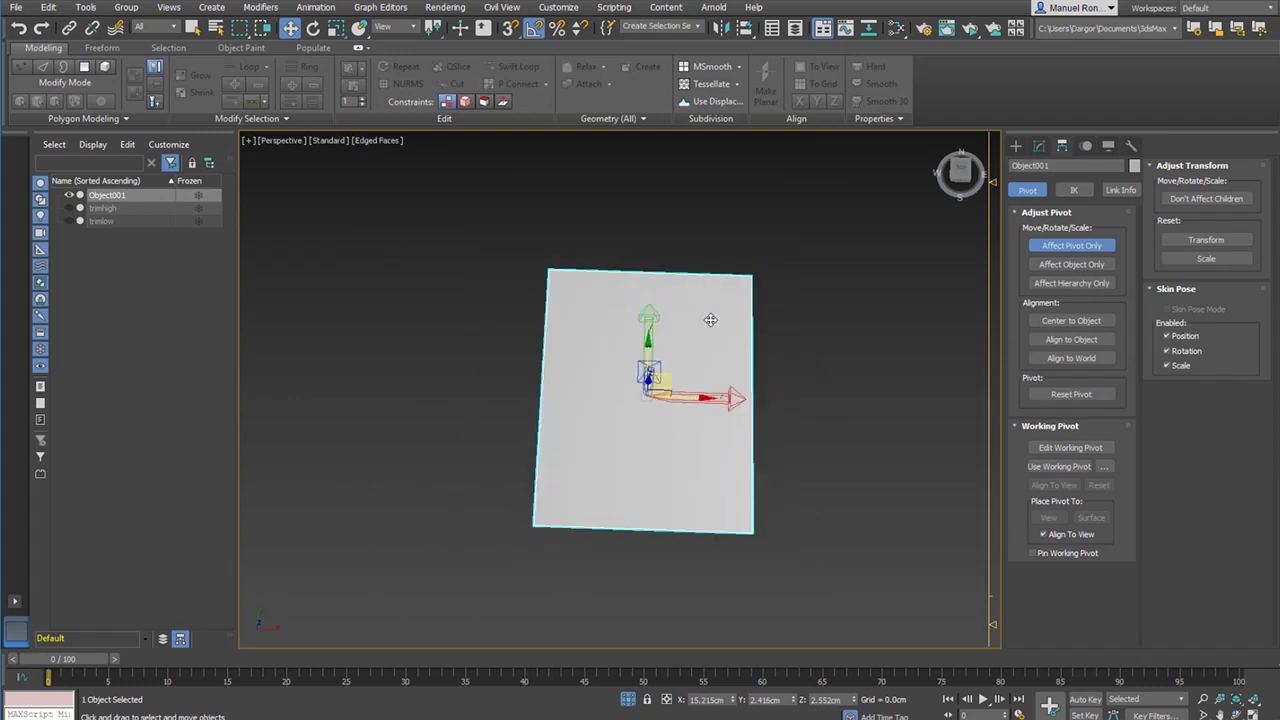
- Inset the isolated plane's single polygon by 14.676 cm
click(1039, 146)
click(1089, 430)
click(680, 440)
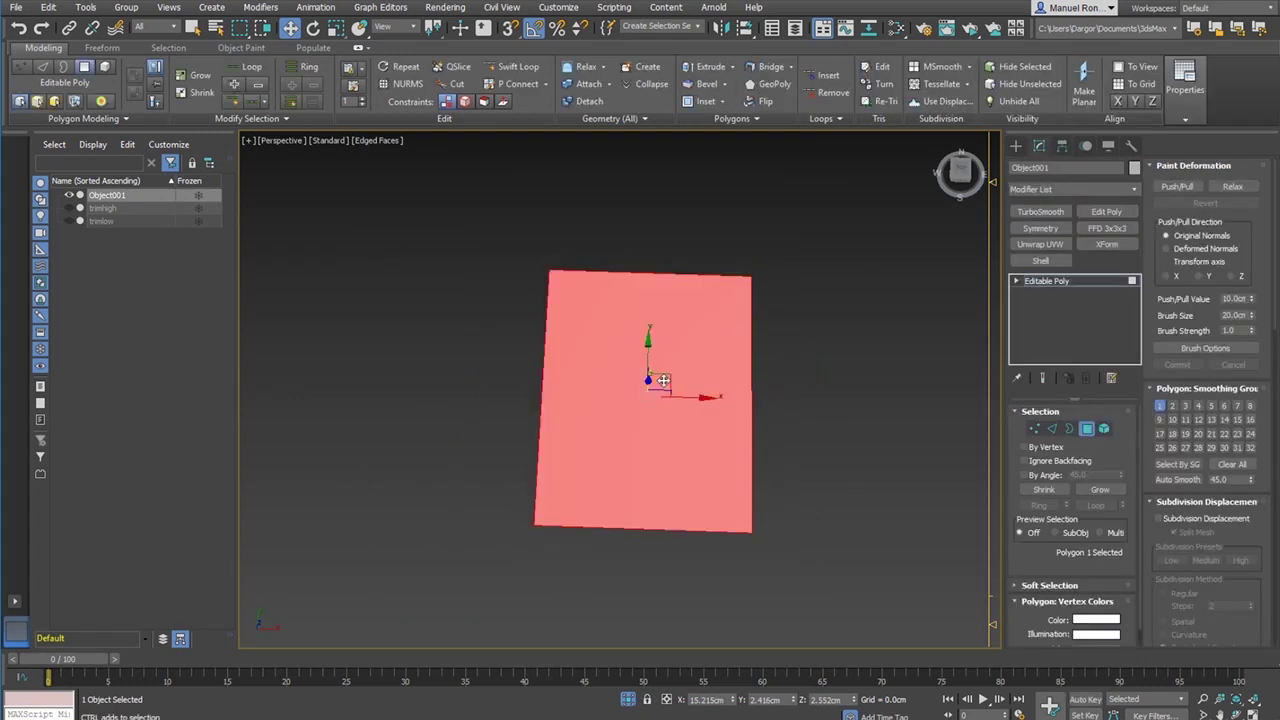
scroll(658, 429, up, 2)
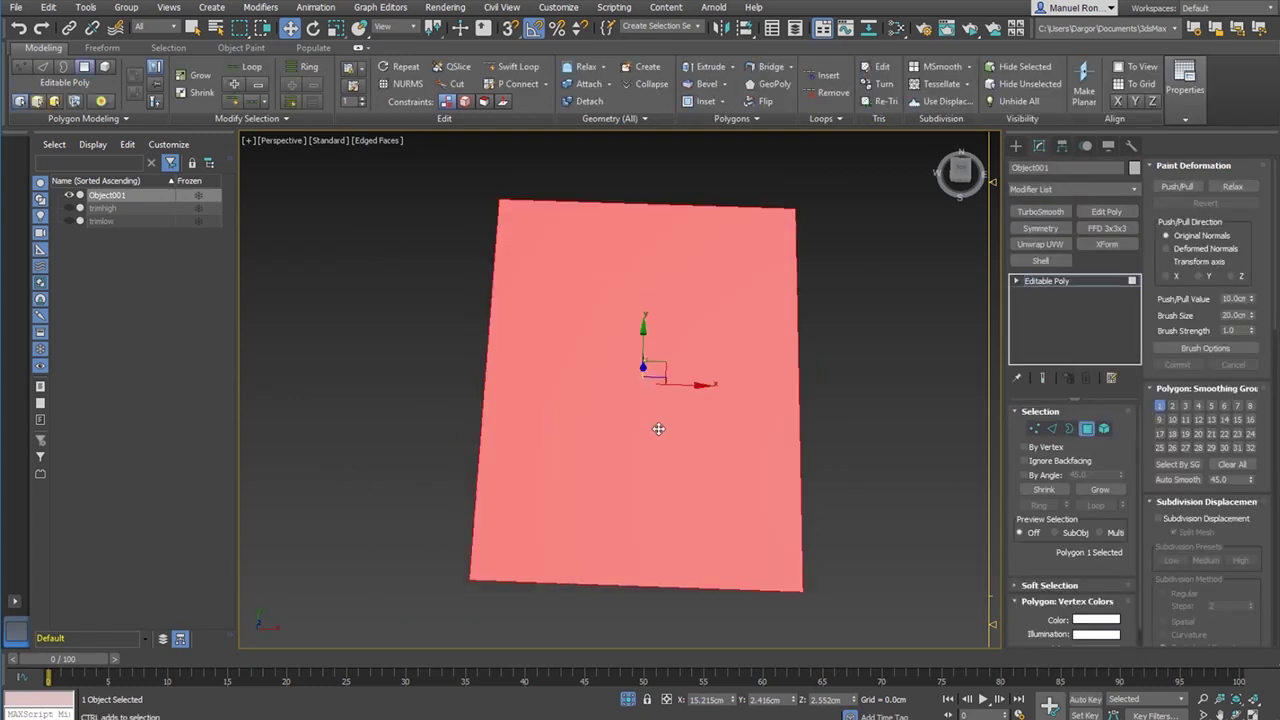
click(723, 102)
click(712, 124)
alt+middle_drag(533, 532, 583, 498)
drag(629, 418, 622, 355)
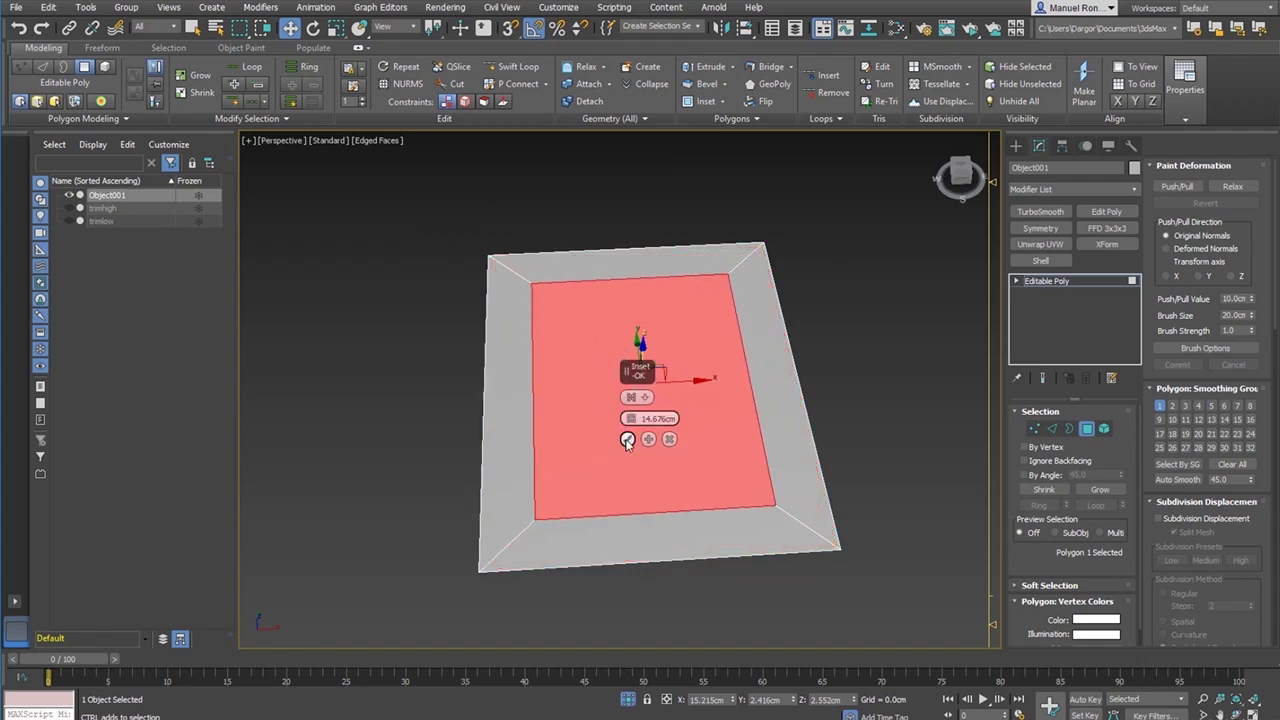
click(627, 439)
- Scale the inset polygon along X into a narrow lengthwise strip
alt+middle_drag(632, 436, 623, 463)
key(r)
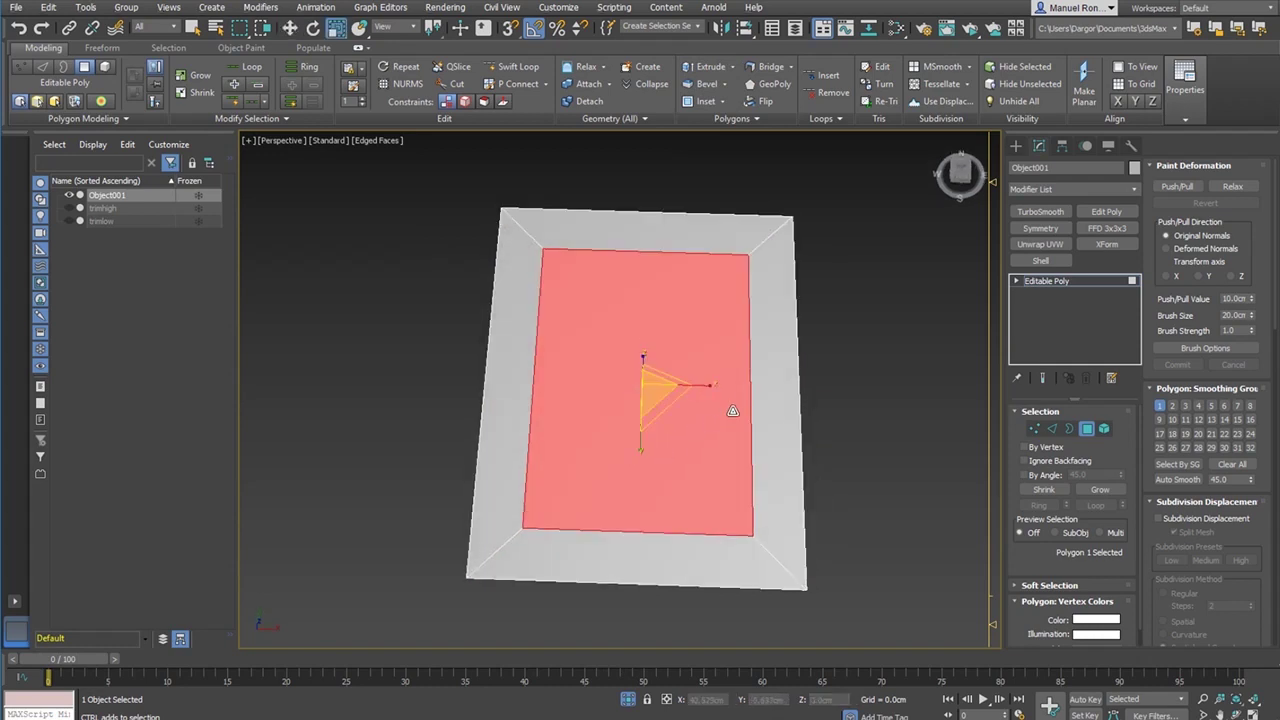
drag(709, 384, 571, 383)
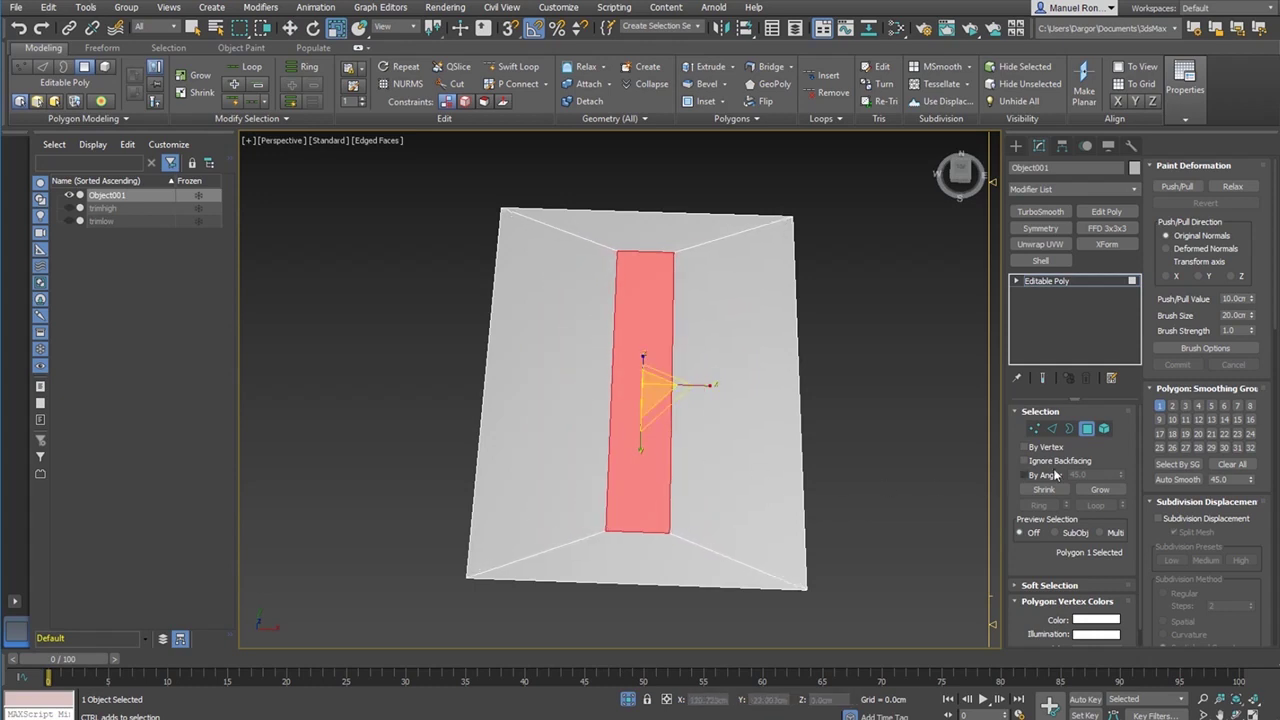
- Scale the two end vertices of the inner strip's left long edge closer together along Y
click(1051, 428)
click(614, 424)
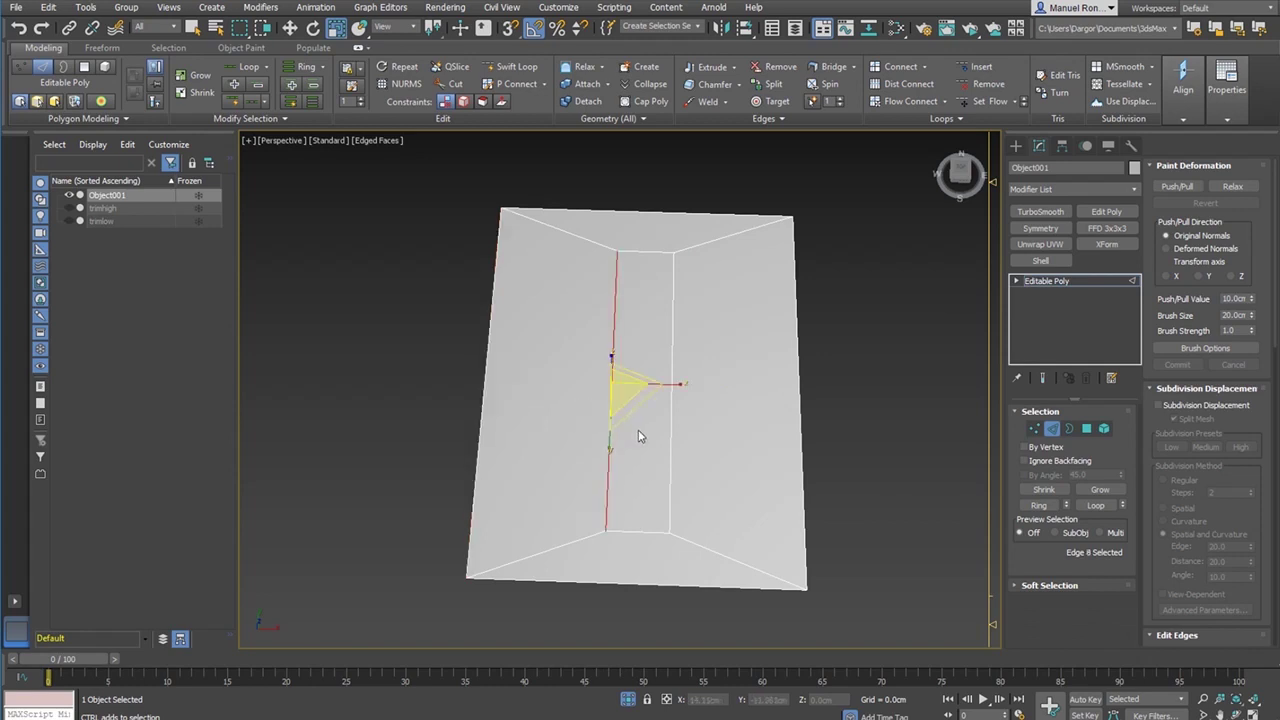
ctrl+click(1034, 428)
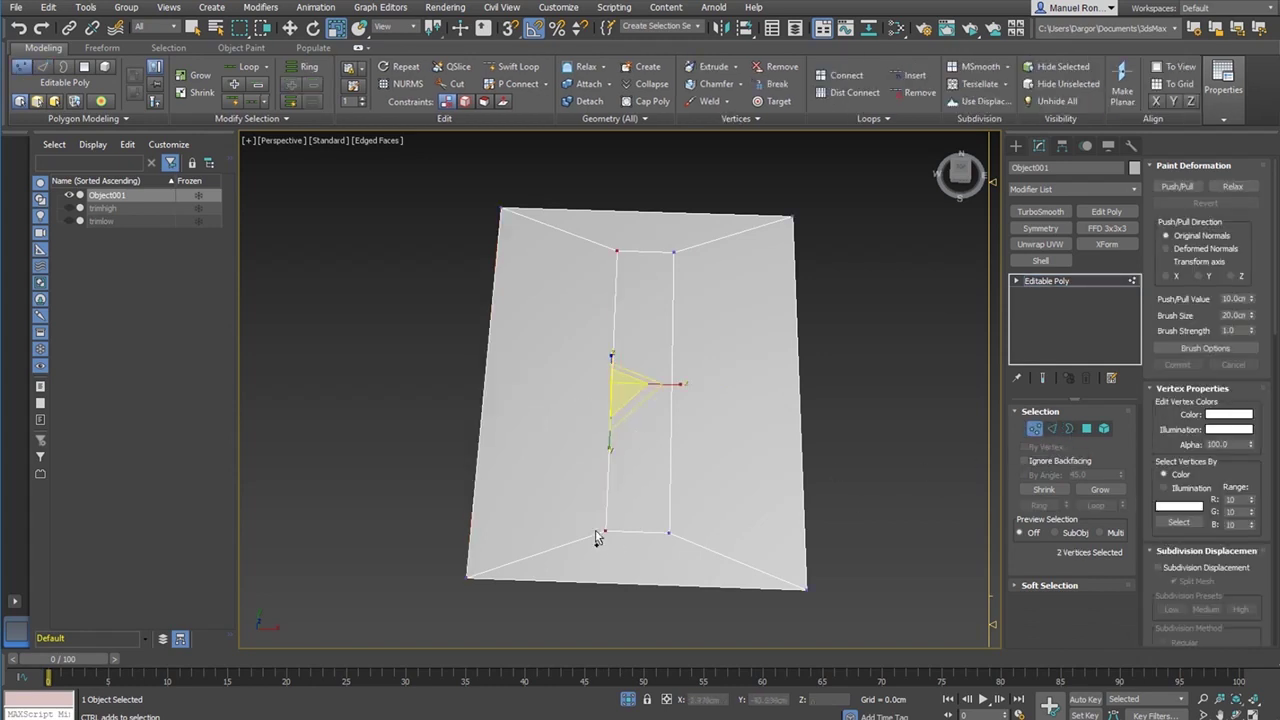
drag(616, 452, 609, 431)
alt+middle_drag(609, 431, 621, 443)
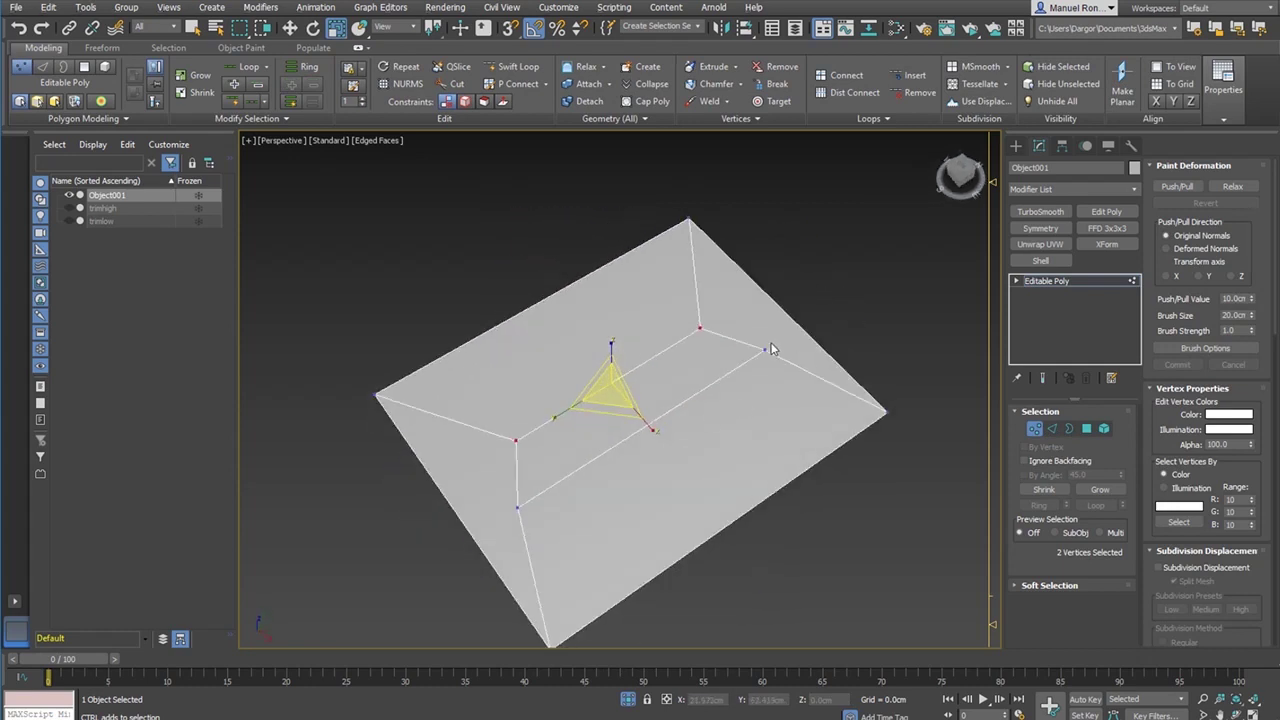
middle_drag(526, 533, 727, 496)
scroll(632, 503, up, 2)
scroll(663, 433, down, 4)
- Remove the two diagonal edges joining the inner strip to the plane's right-hand corners
click(1052, 428)
click(737, 456)
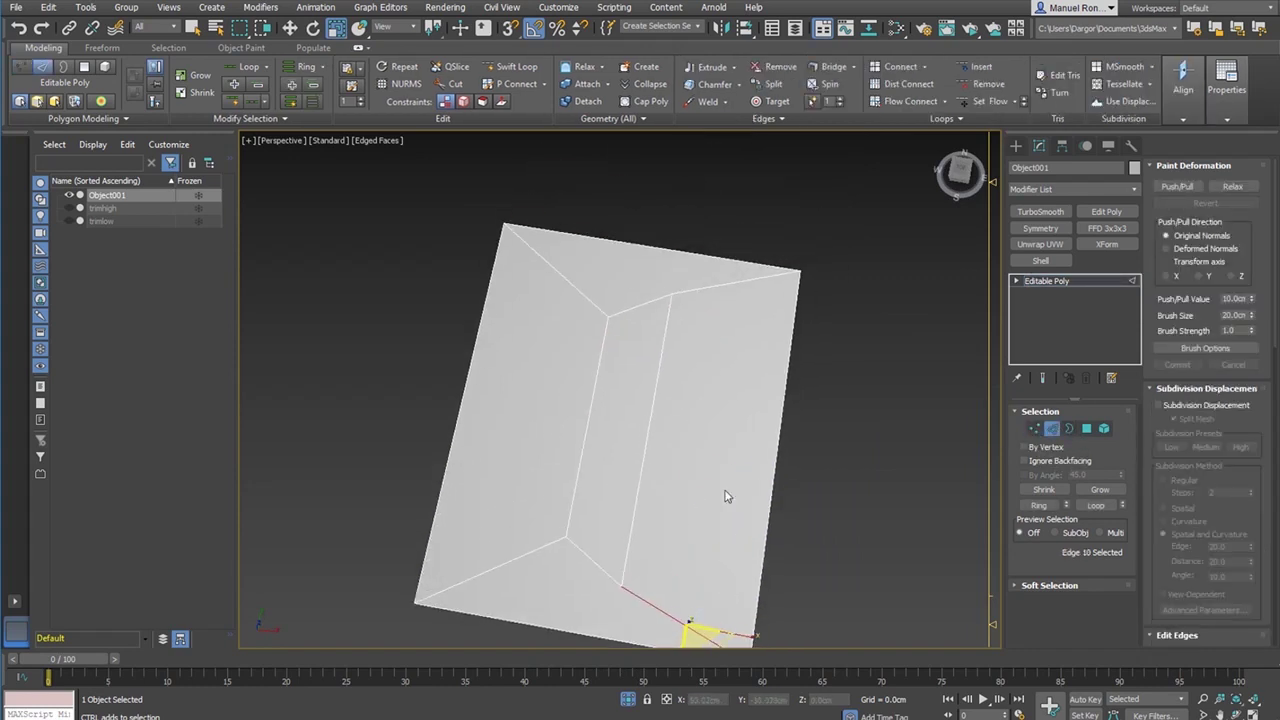
ctrl+click(722, 285)
key(BackSpace)
alt+middle_drag(751, 307, 698, 471)
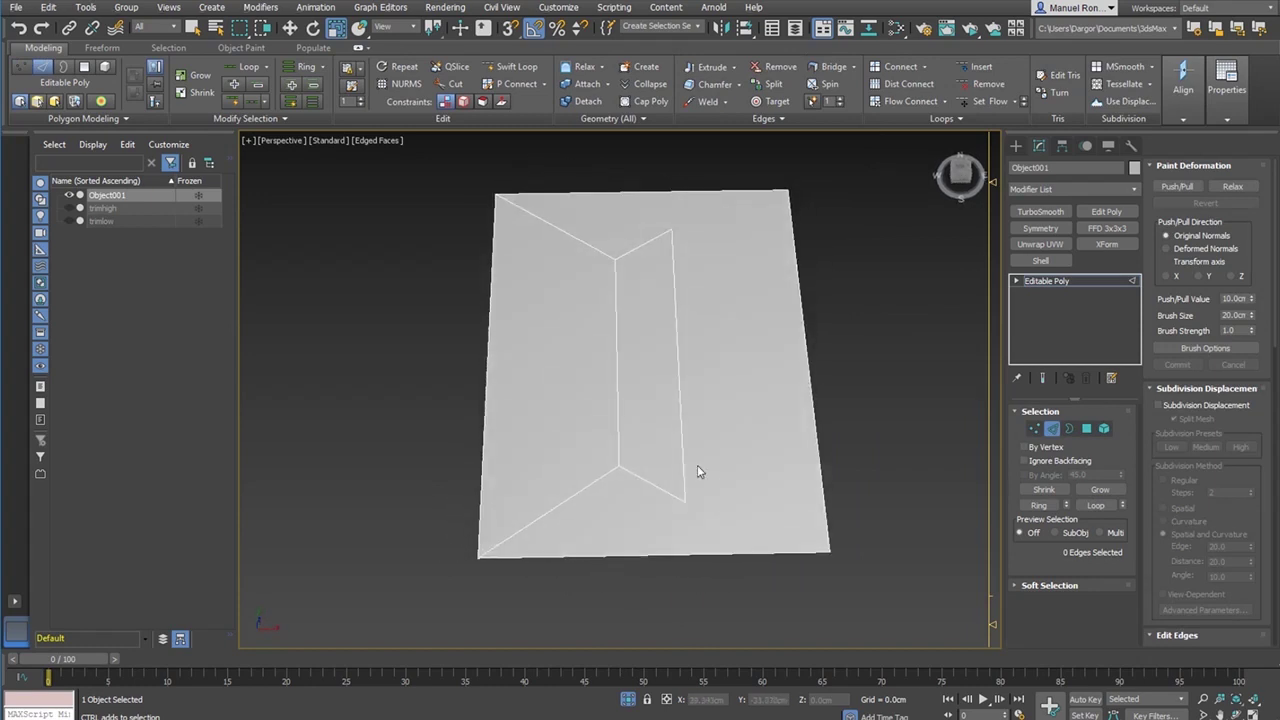
- Move the inner shape's shorter long edge along X closer to its opposite edge
click(614, 370)
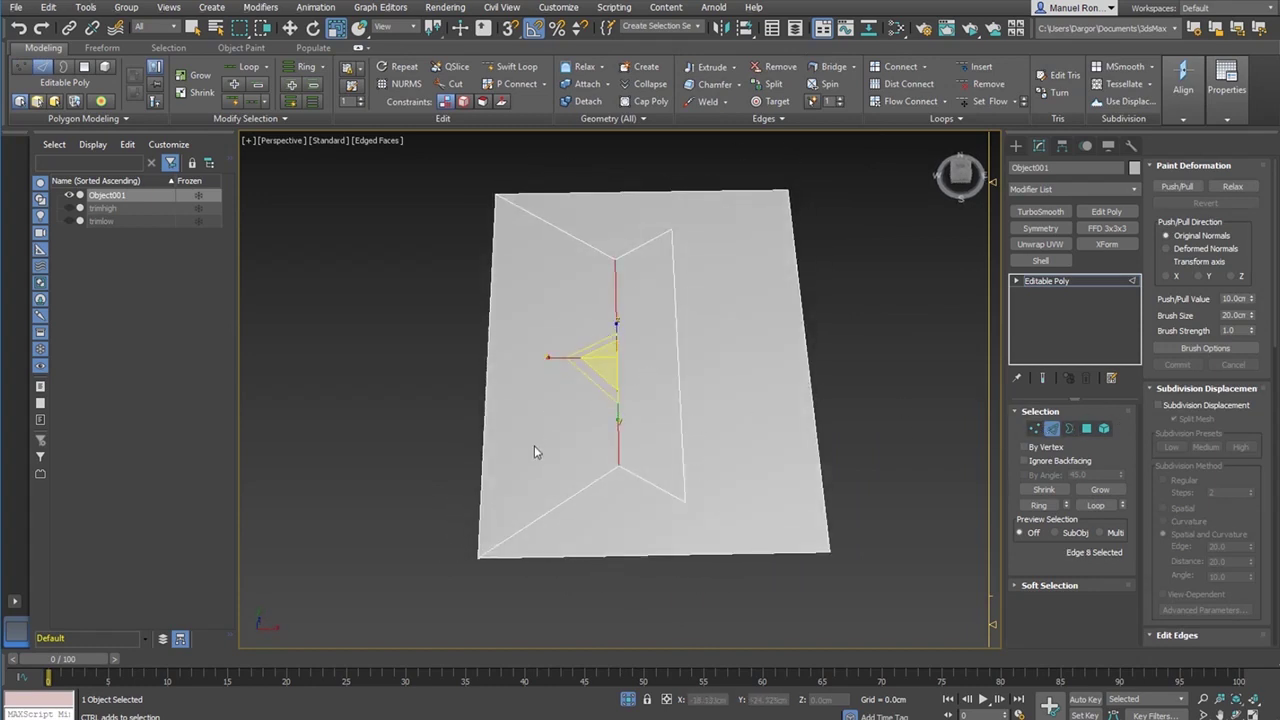
key(w)
drag(662, 357, 676, 357)
middle_drag(618, 356, 619, 374)
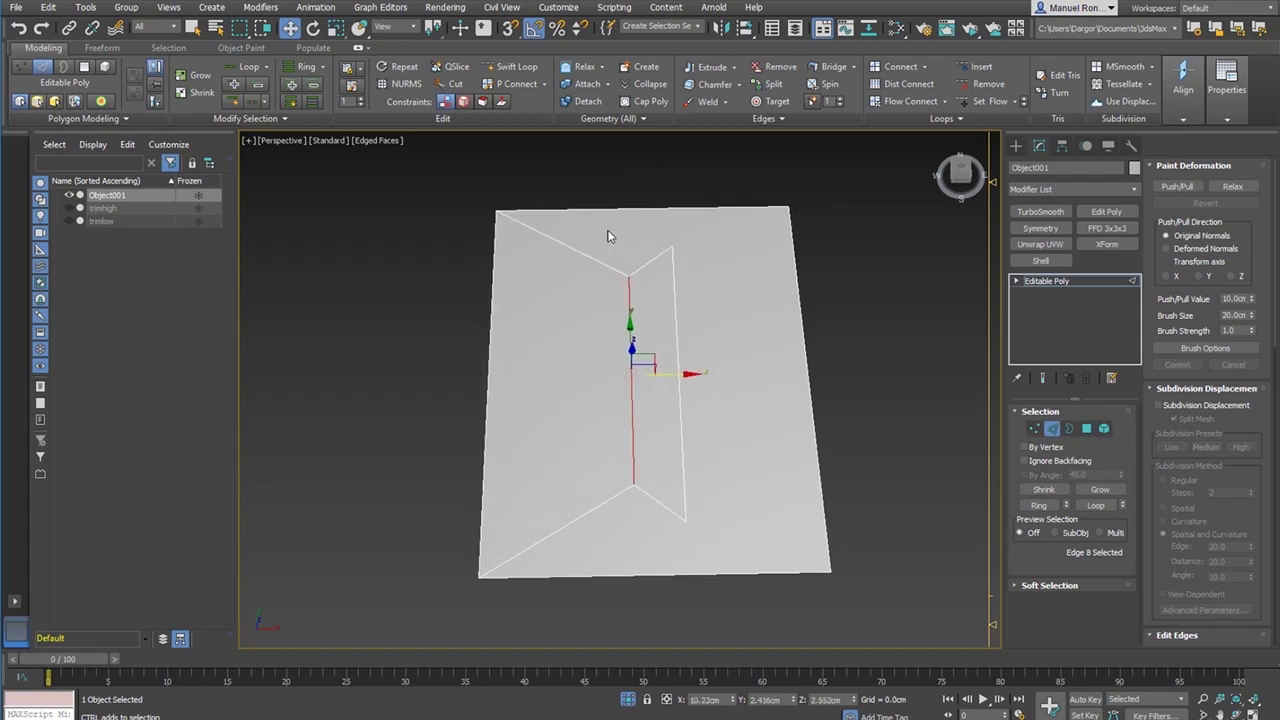
- Move the four inner vertices together along X toward the plane's left border
drag(732, 543, 777, 573)
click(1034, 428)
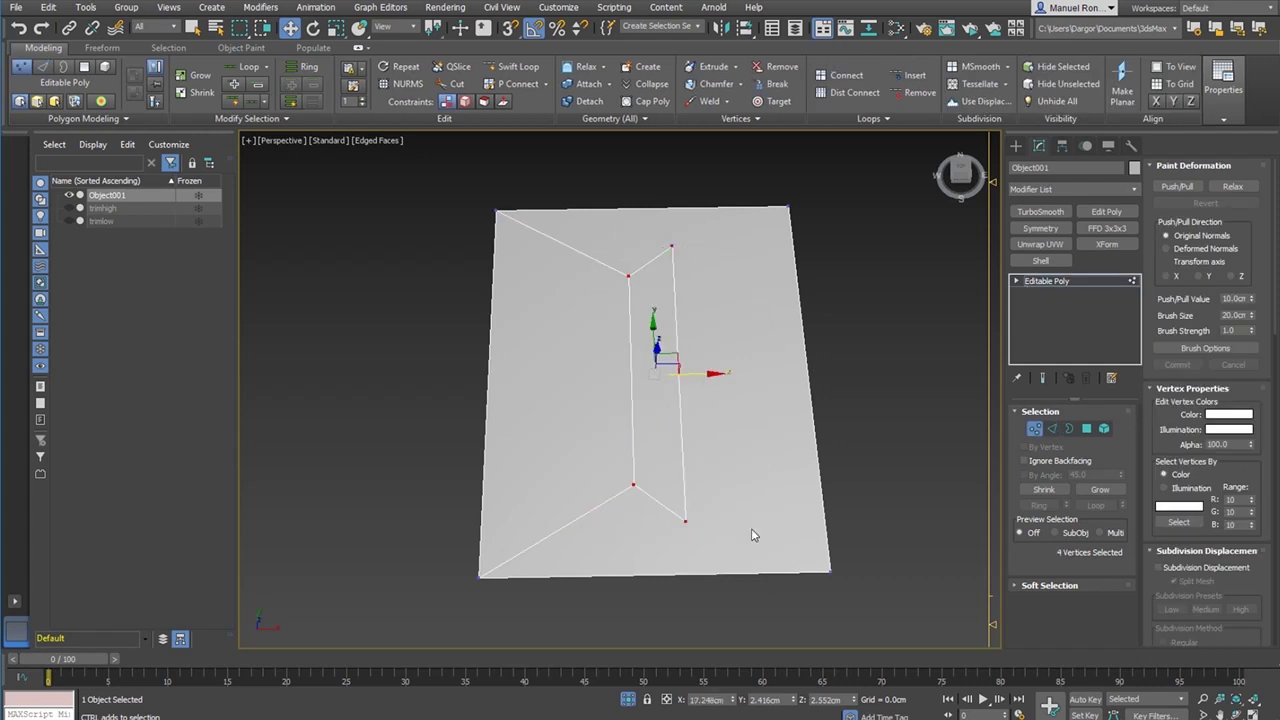
drag(706, 373, 593, 361)
middle_drag(503, 343, 516, 362)
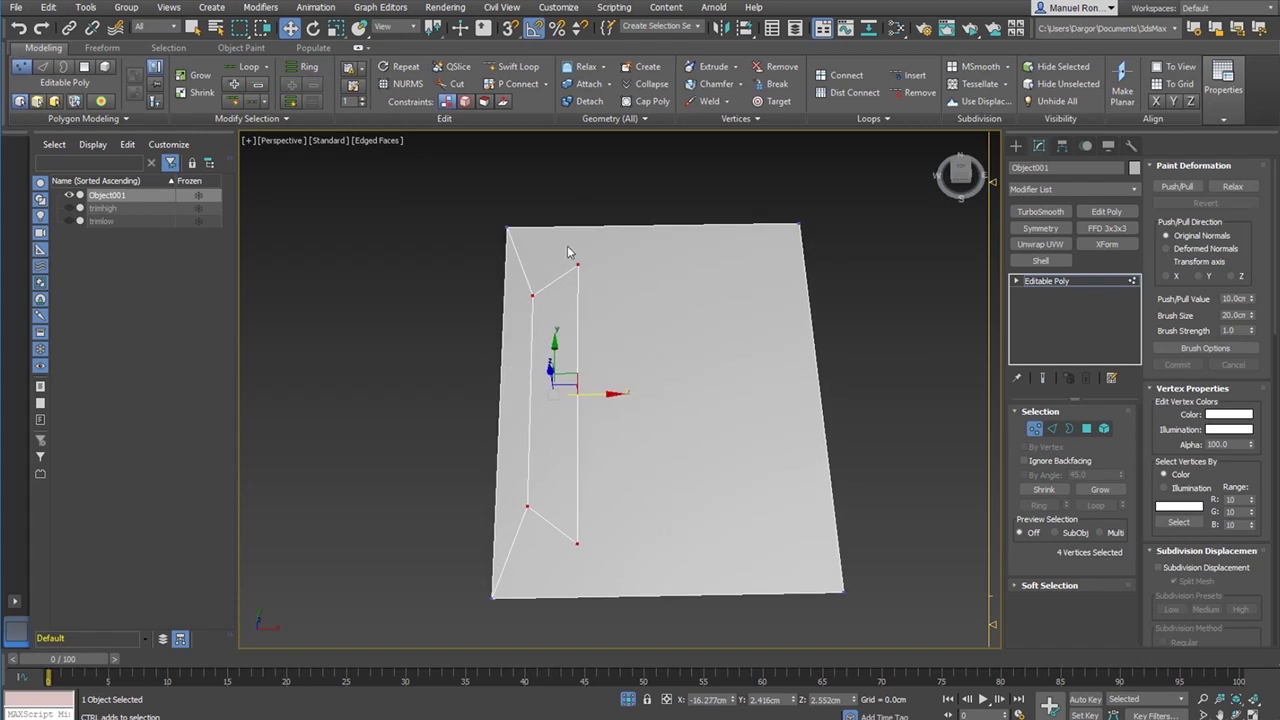
- Cut an edge from the inner shape's upper right vertex straight up to the plane's top border
click(456, 83)
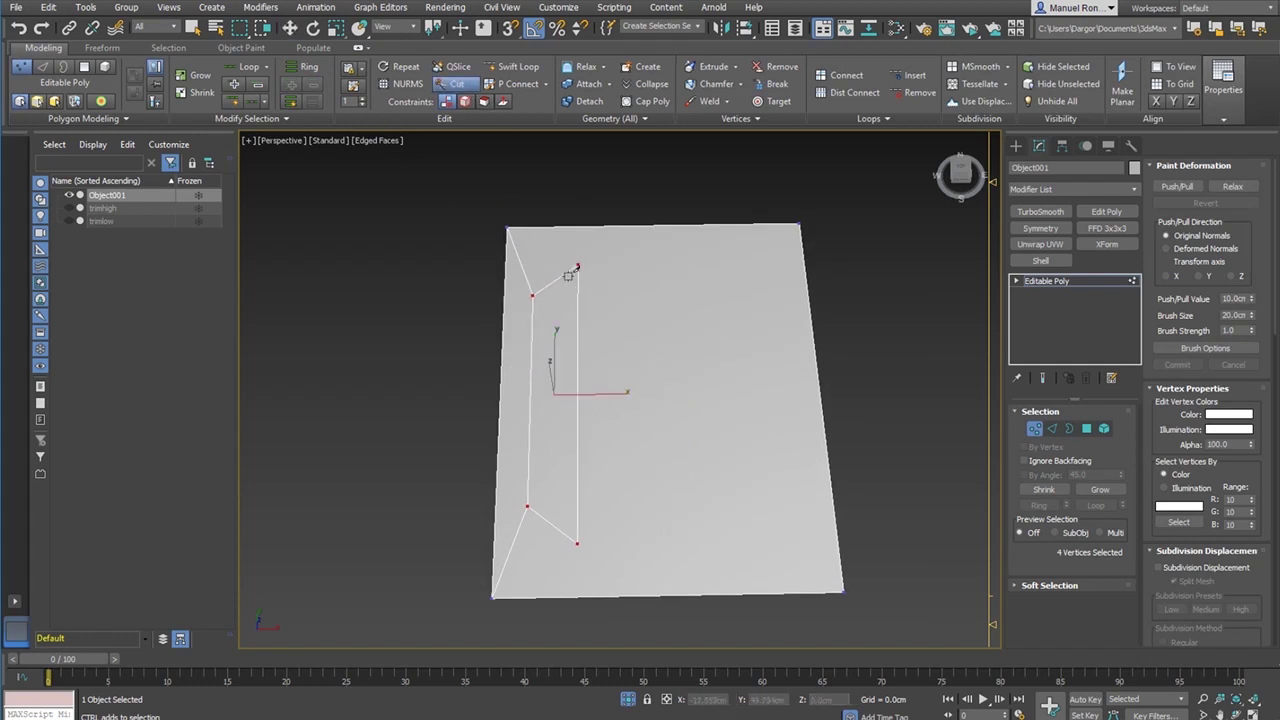
scroll(578, 266, up, 2)
click(580, 208)
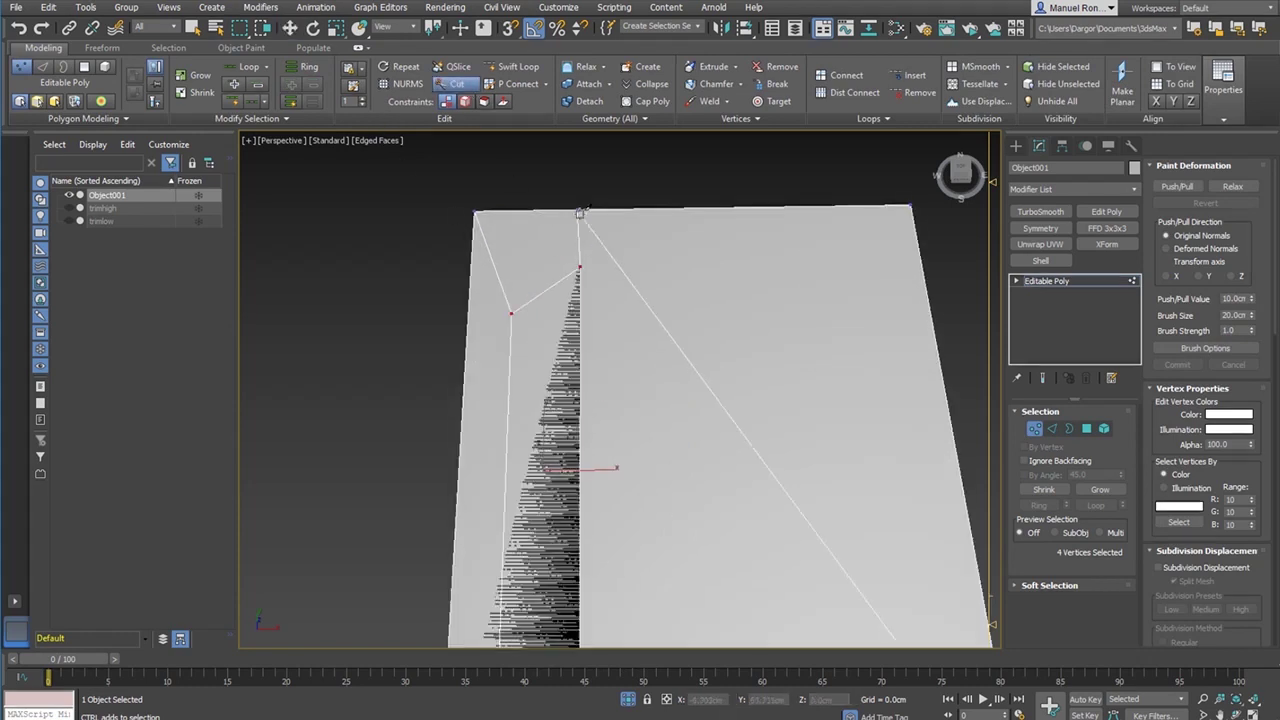
right_click(608, 335)
- Cut a continuous edge from the inner shape's lower right vertex to the bottom border, up to the top border and back to the upper right vertex
scroll(608, 338, down, 5)
middle_drag(605, 428, 603, 381)
scroll(603, 380, up, 4)
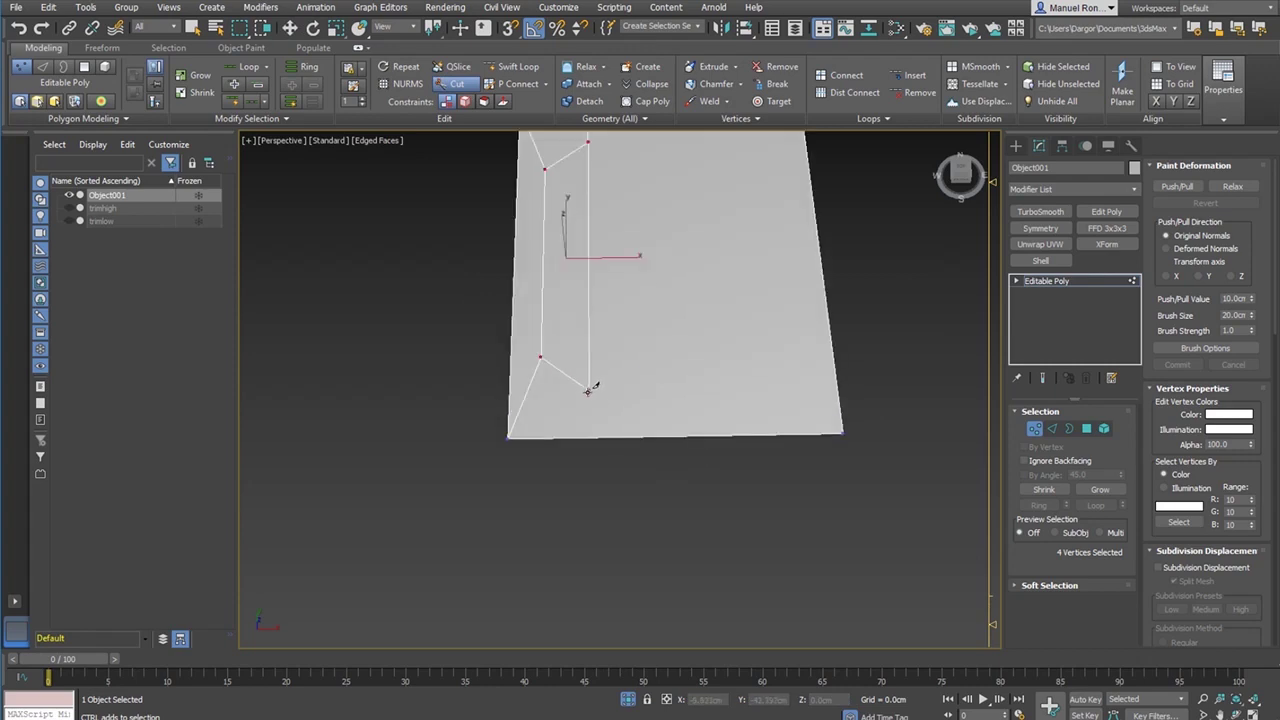
click(589, 389)
click(619, 434)
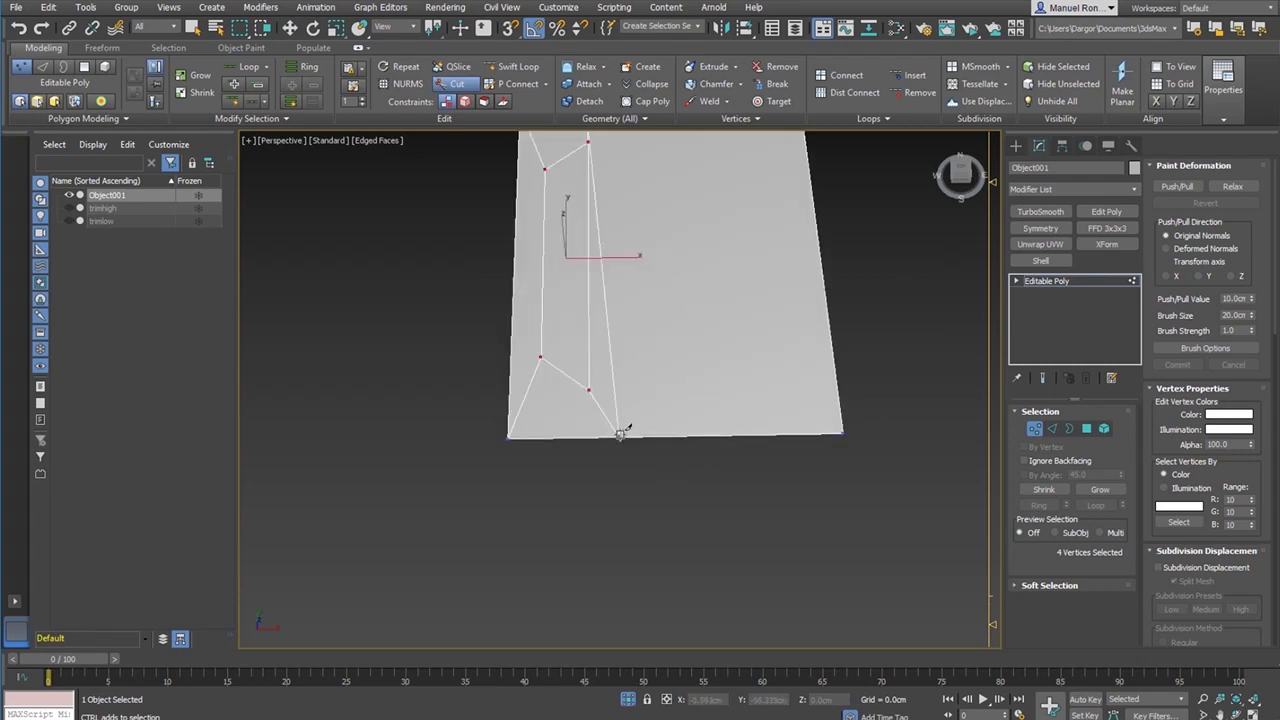
middle_drag(619, 434, 599, 639)
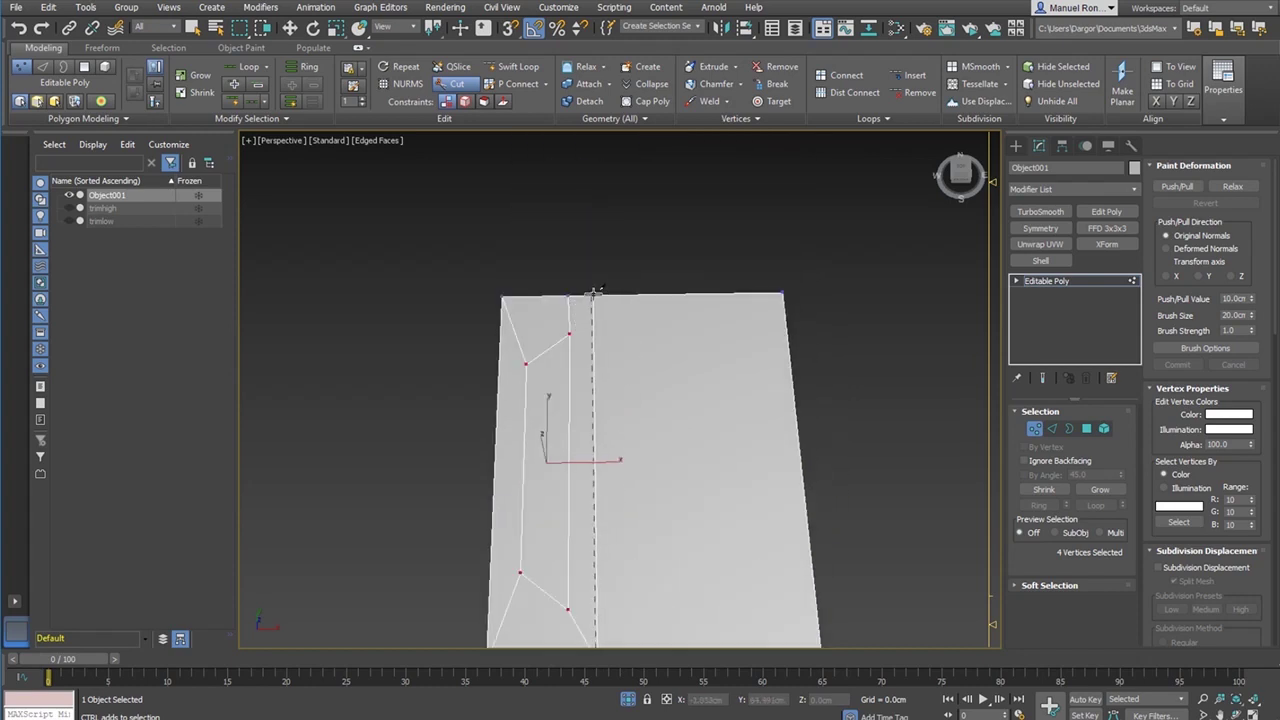
click(595, 292)
click(569, 333)
key(w)
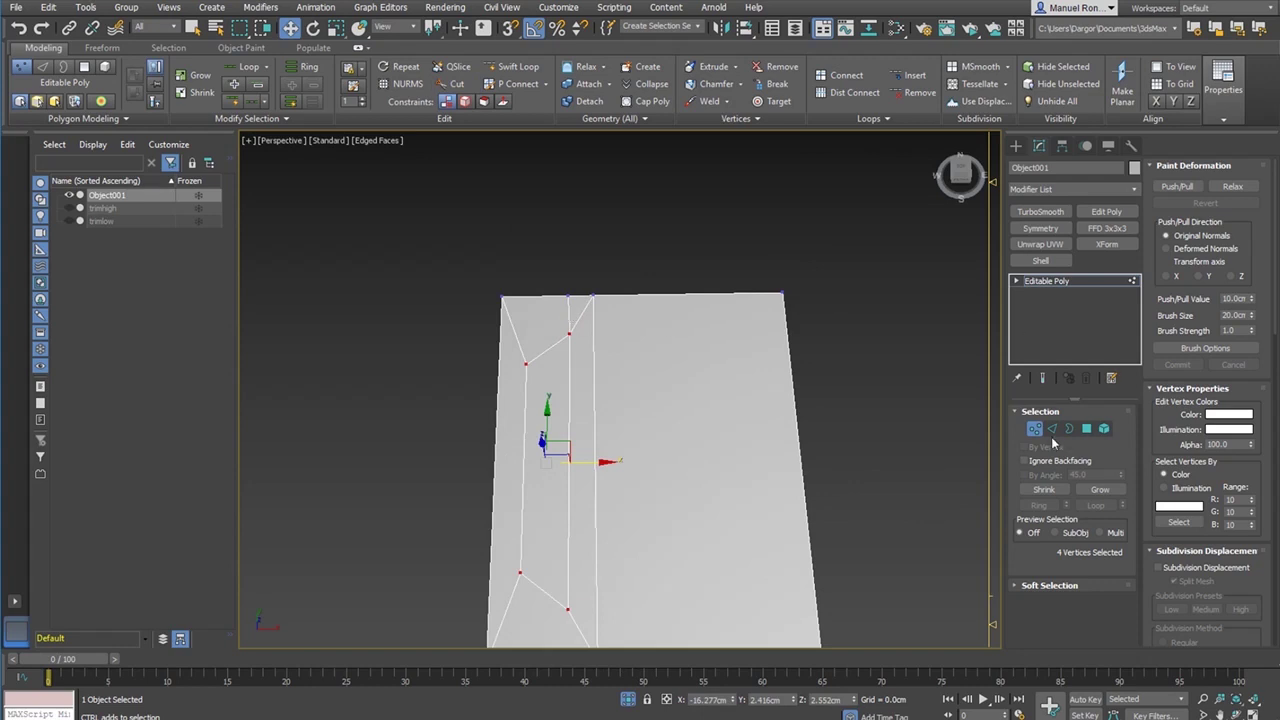
- Remove the short vertical edge between the inner shape's upper right vertex and the plane's top border
key(2)
click(570, 320)
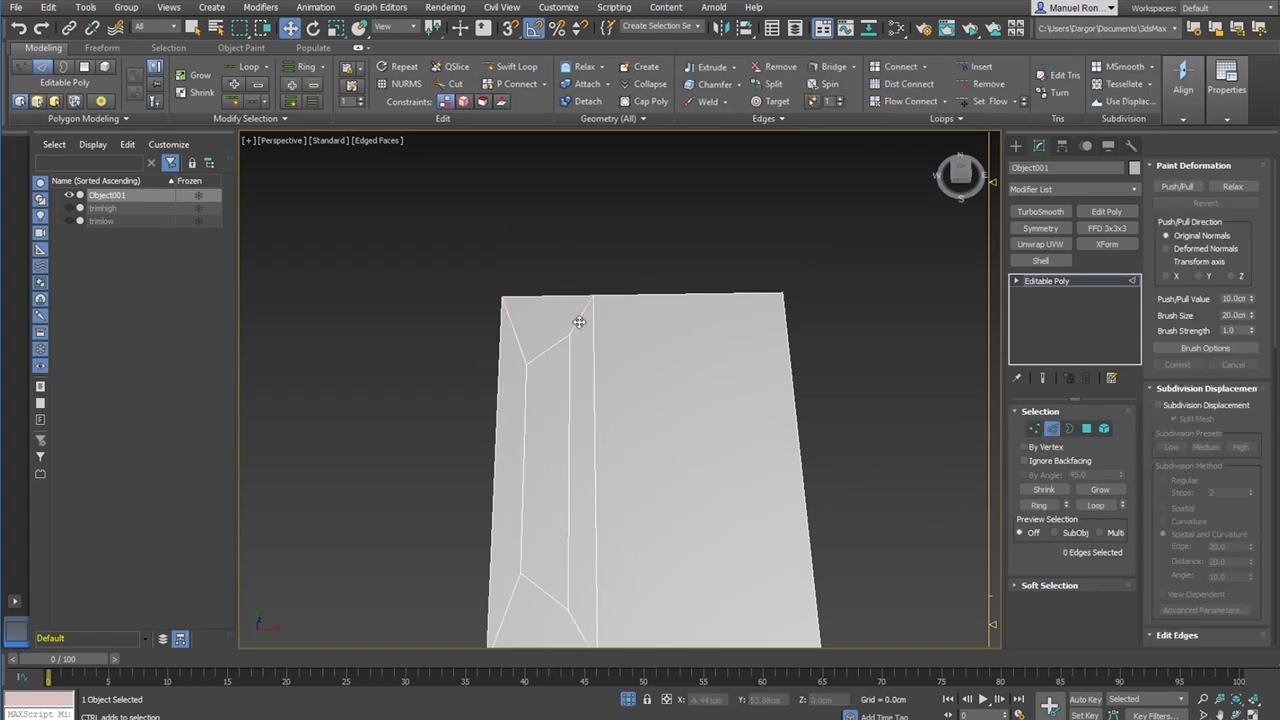
scroll(531, 360, down, 4)
middle_drag(587, 422, 607, 360)
scroll(541, 336, up, 2)
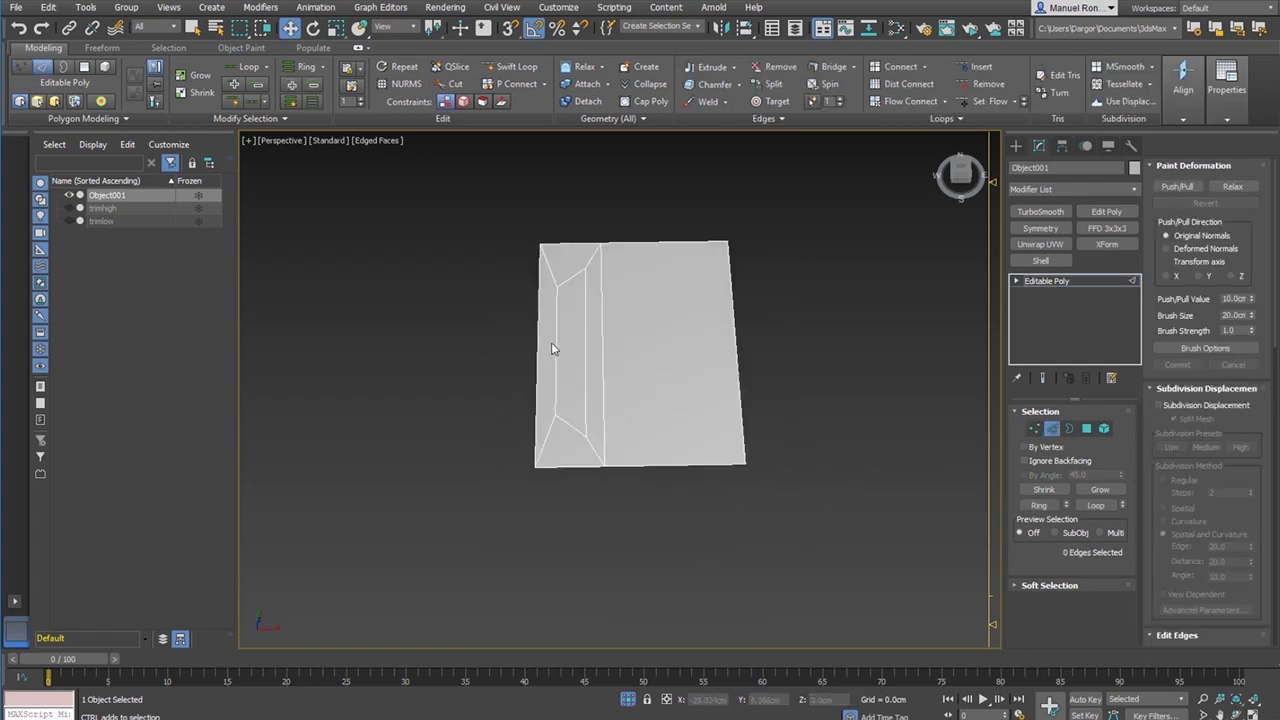
- Delete the large empty polygon on the right side of the new lengthwise cut
click(1090, 428)
drag(711, 200, 663, 280)
key(Delete)
- Select the angled inner polygon and open the Extrude Polygons settings for its height
scroll(651, 446, up, 6)
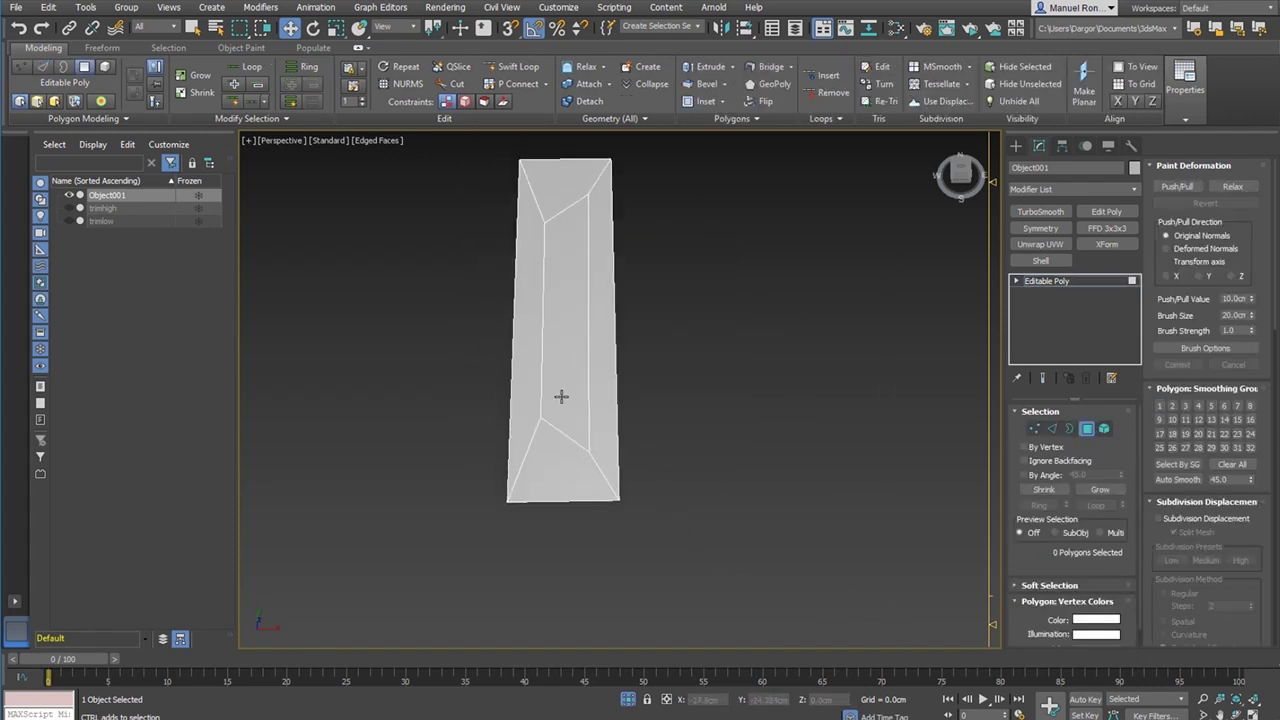
click(527, 424)
middle_drag(528, 424, 583, 462)
scroll(578, 443, down, 2)
scroll(611, 326, up, 2)
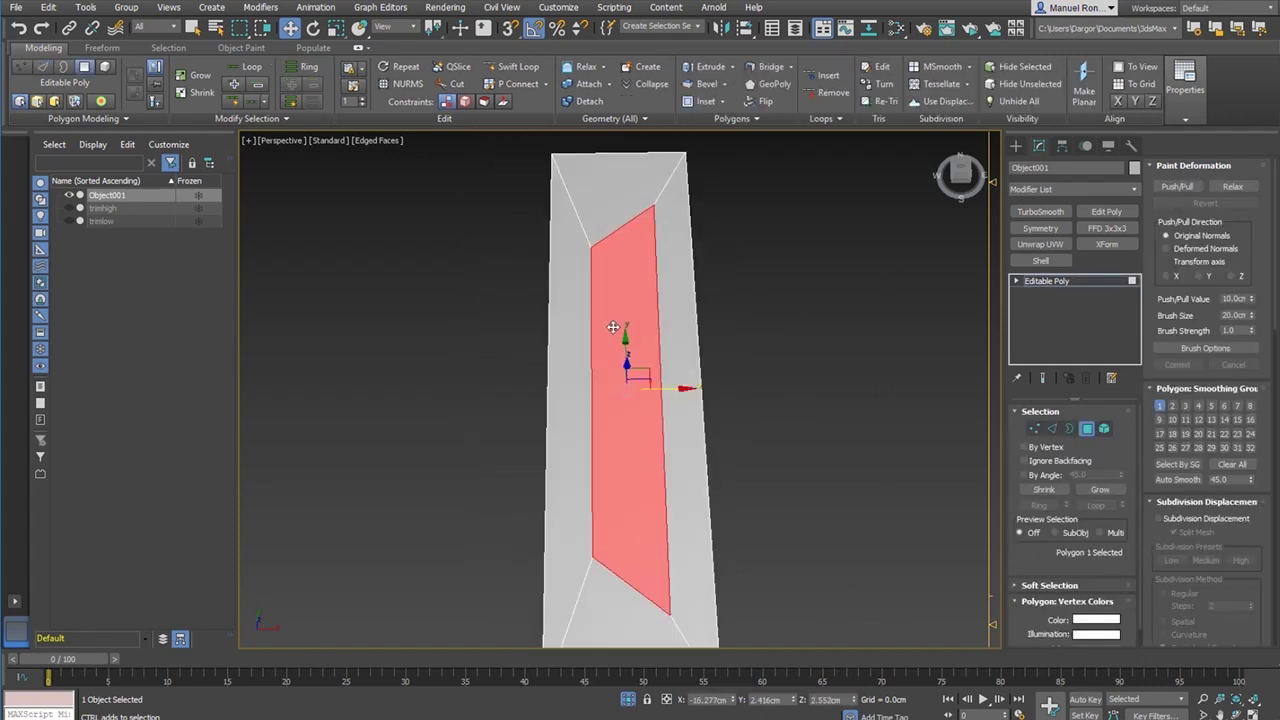
alt+middle_drag(630, 404, 639, 356)
scroll(639, 356, down, 1)
scroll(612, 362, up, 2)
scroll(650, 376, up, 1)
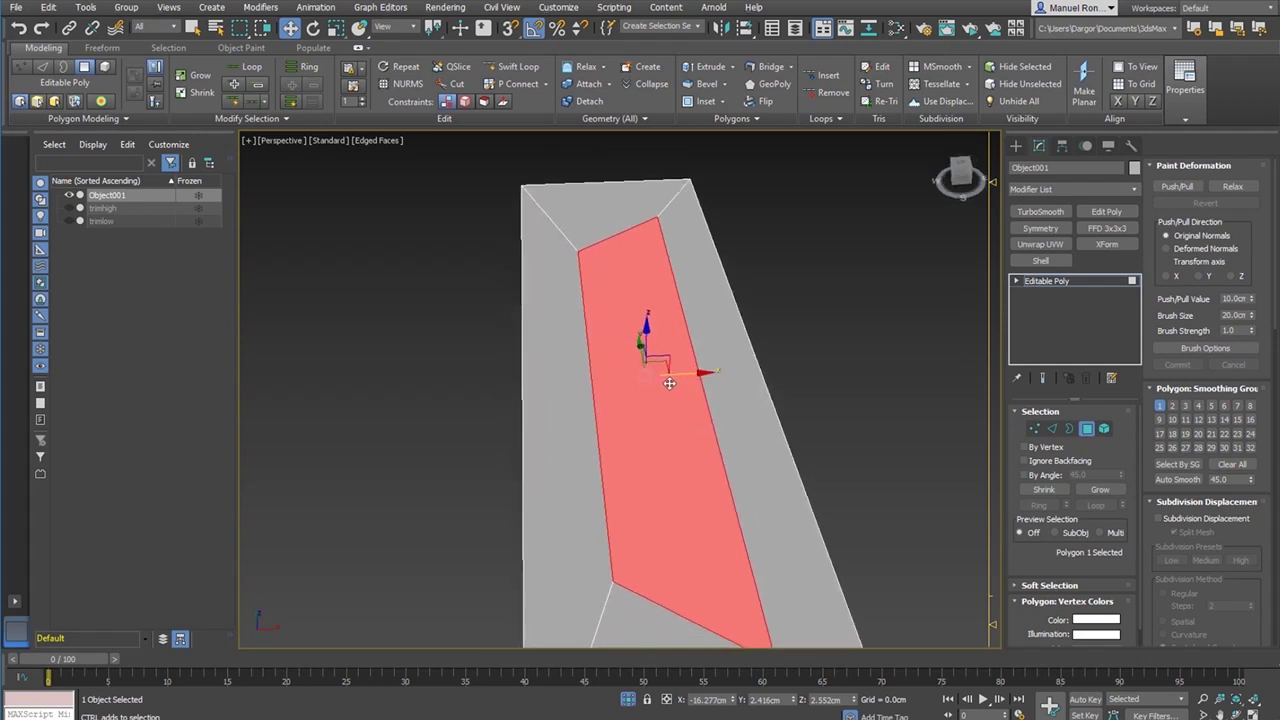
alt+middle_drag(670, 372, 654, 383)
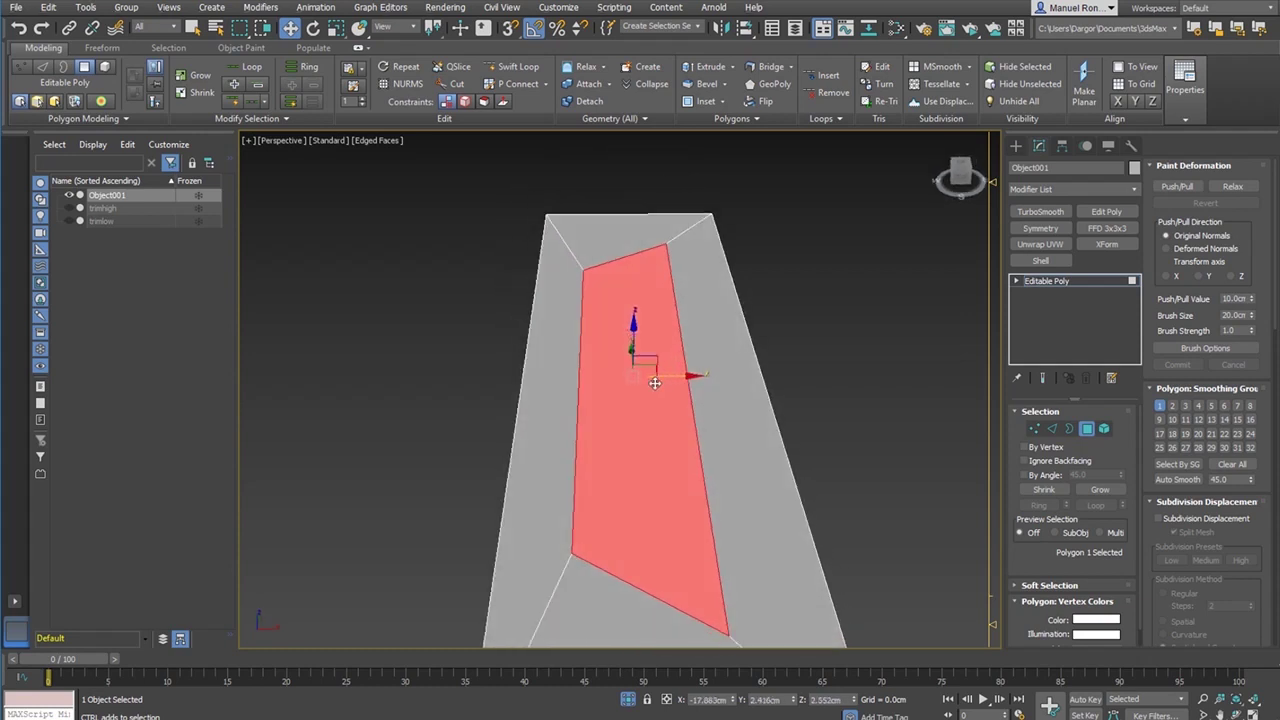
click(732, 66)
click(705, 84)
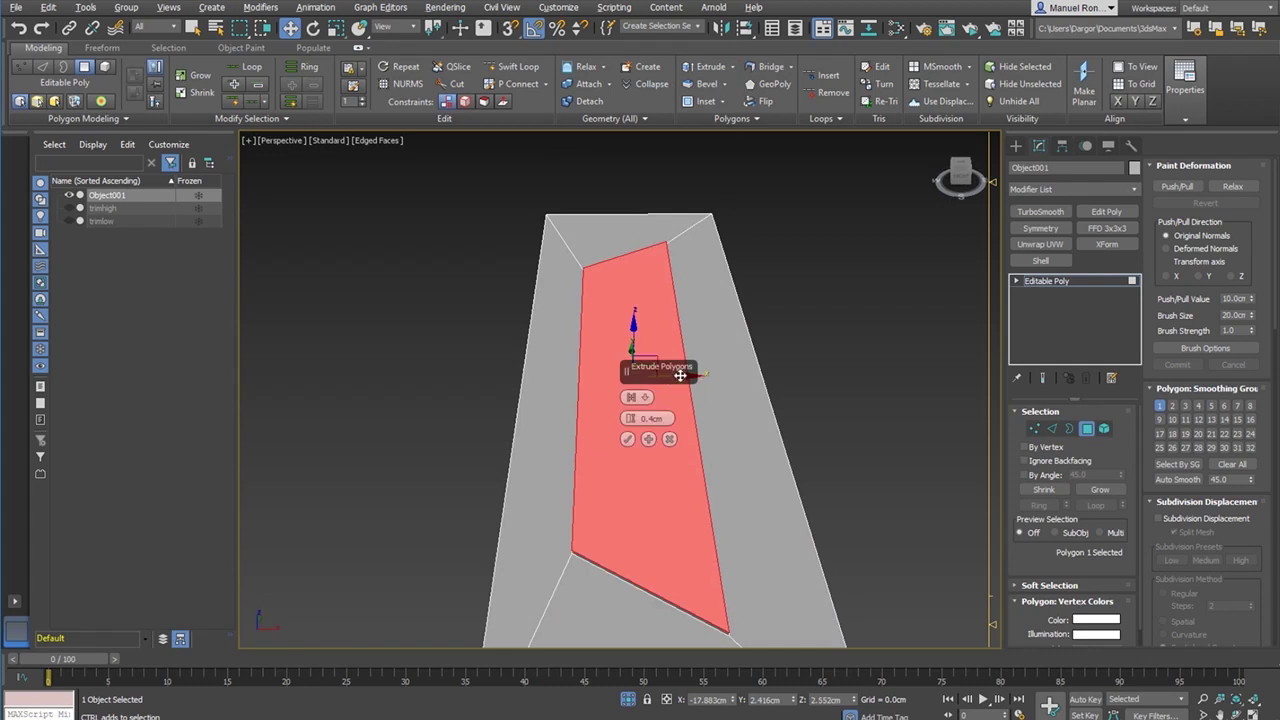
alt+middle_drag(699, 455, 700, 436)
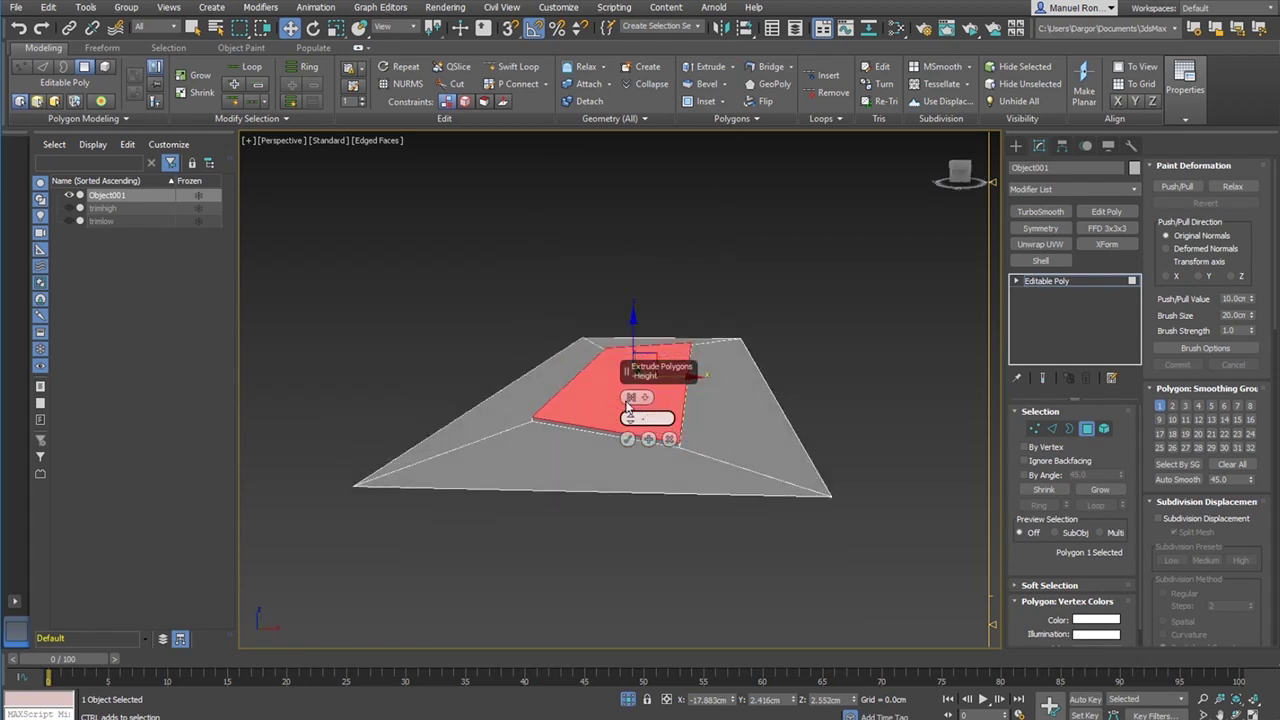
- Extrude the selected inner polygon inward with a height of -1.5 cm
key(Return)
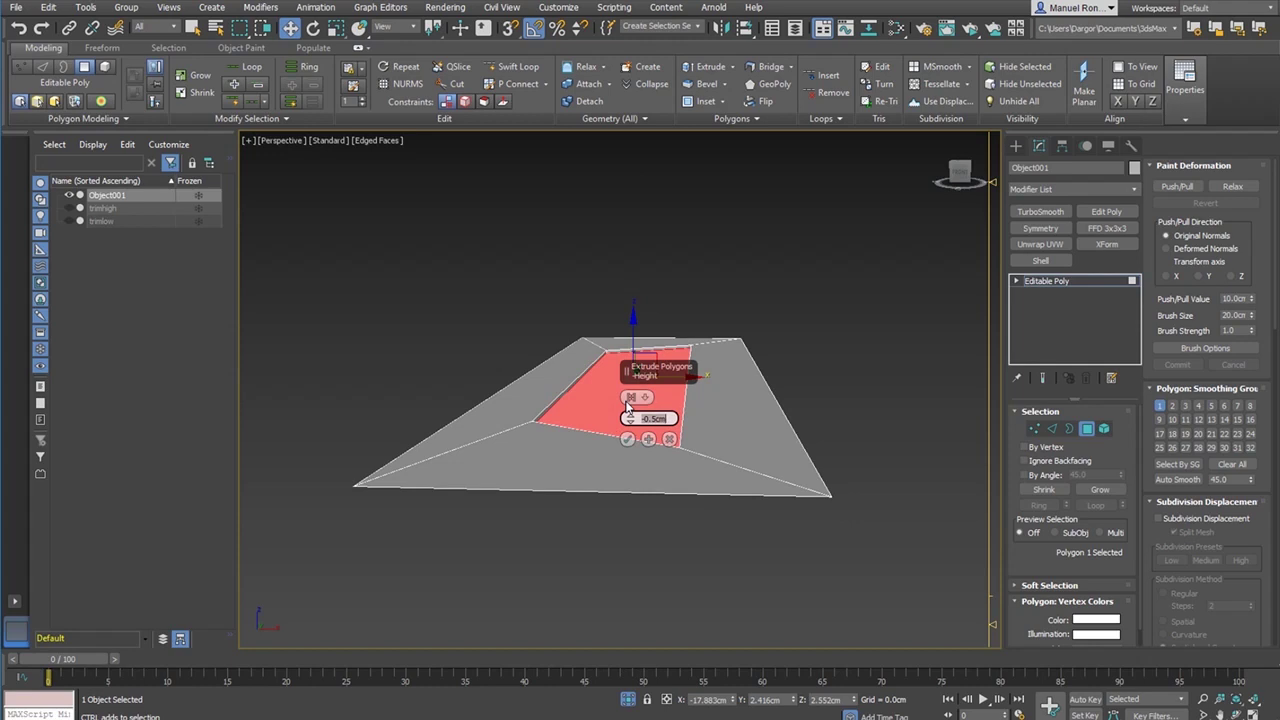
key(BackSpace)
text(-1.5)
key(Return)
alt+middle_drag(757, 372, 763, 408)
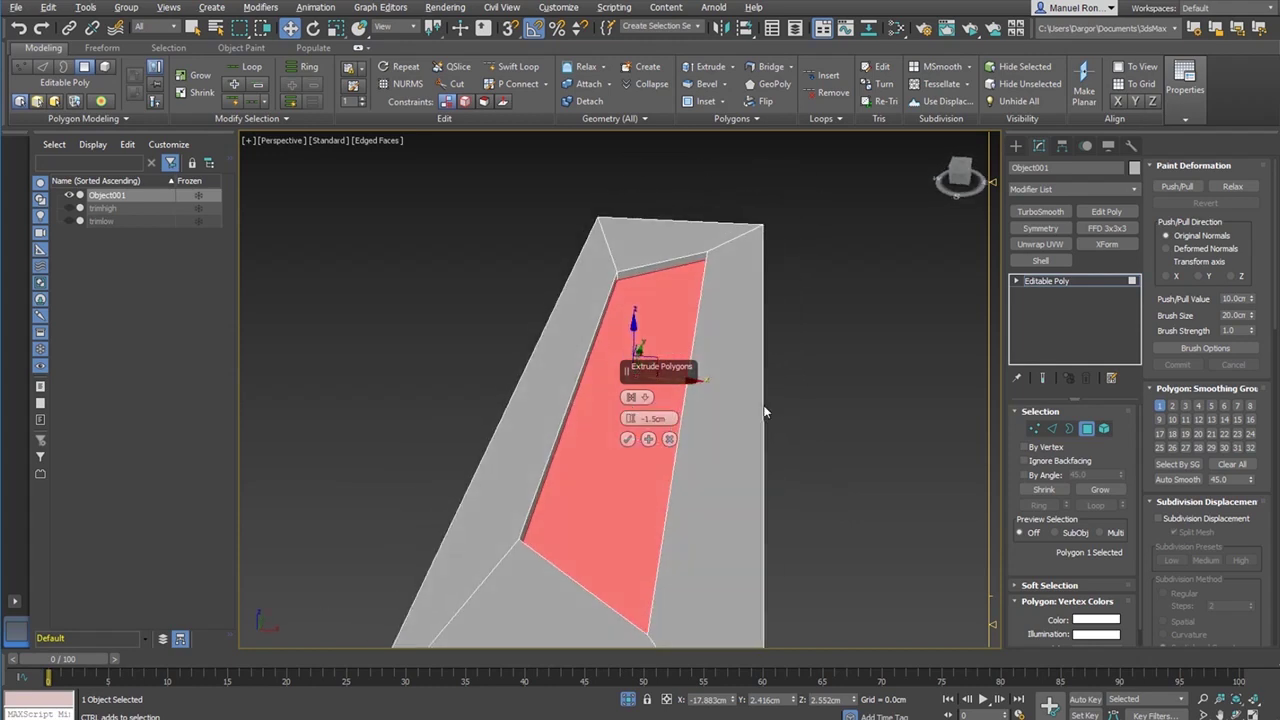
click(636, 439)
- Scale the recessed polygon down slightly and raise it to about 1.6 cm in Z
alt+middle_drag(620, 437, 603, 426)
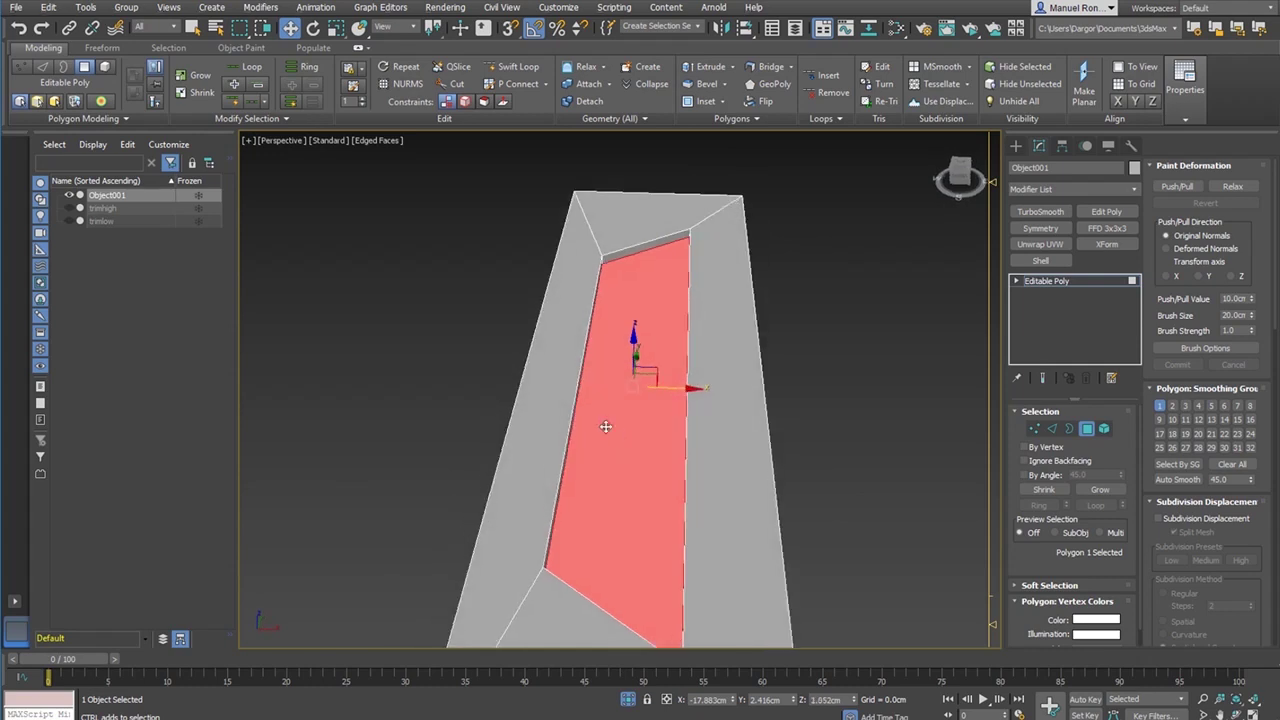
drag(647, 405, 642, 403)
alt+middle_drag(642, 403, 626, 408)
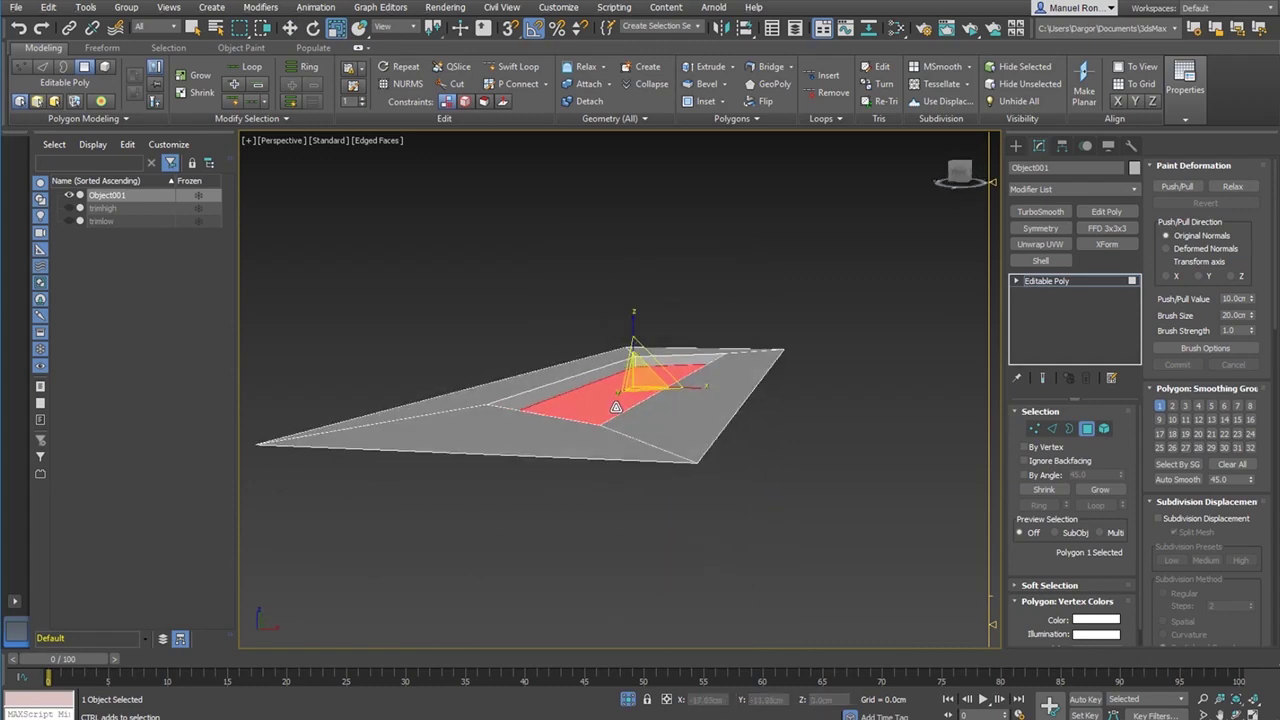
key(w)
alt+middle_drag(630, 350, 617, 428)
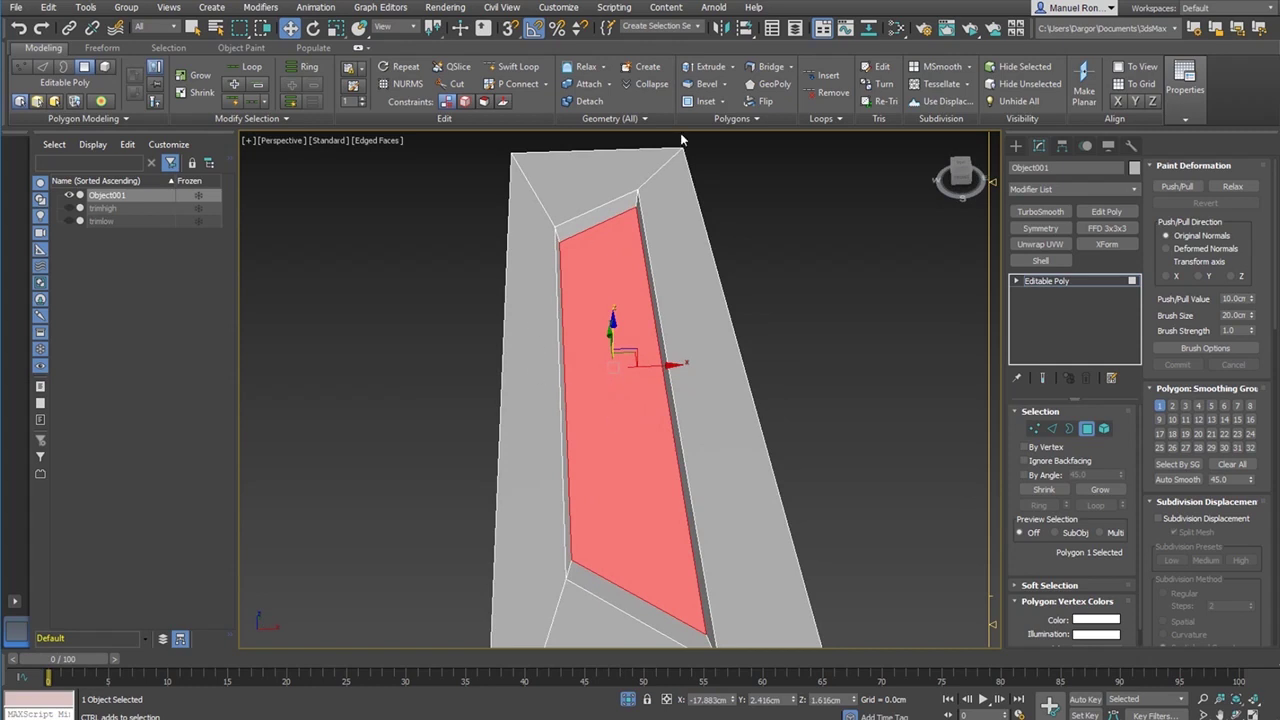
- Inset the recessed polygon by 3 cm
click(703, 101)
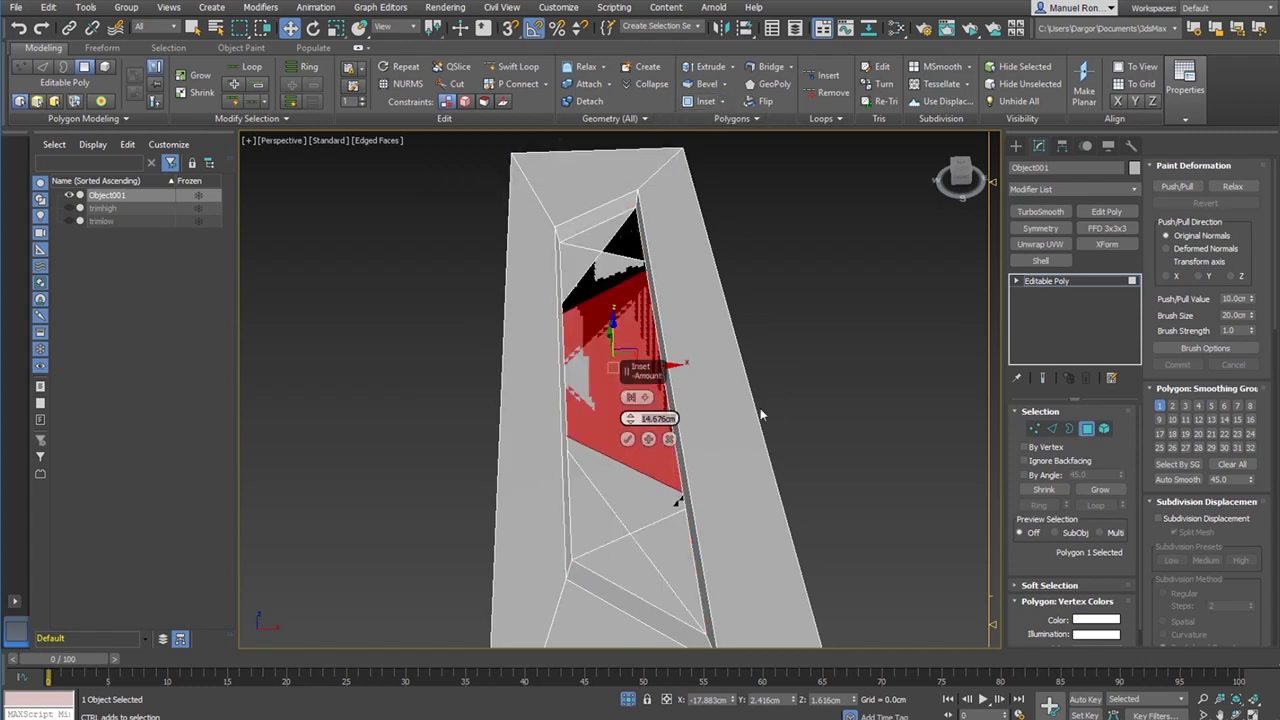
text(0.5)
key(Return)
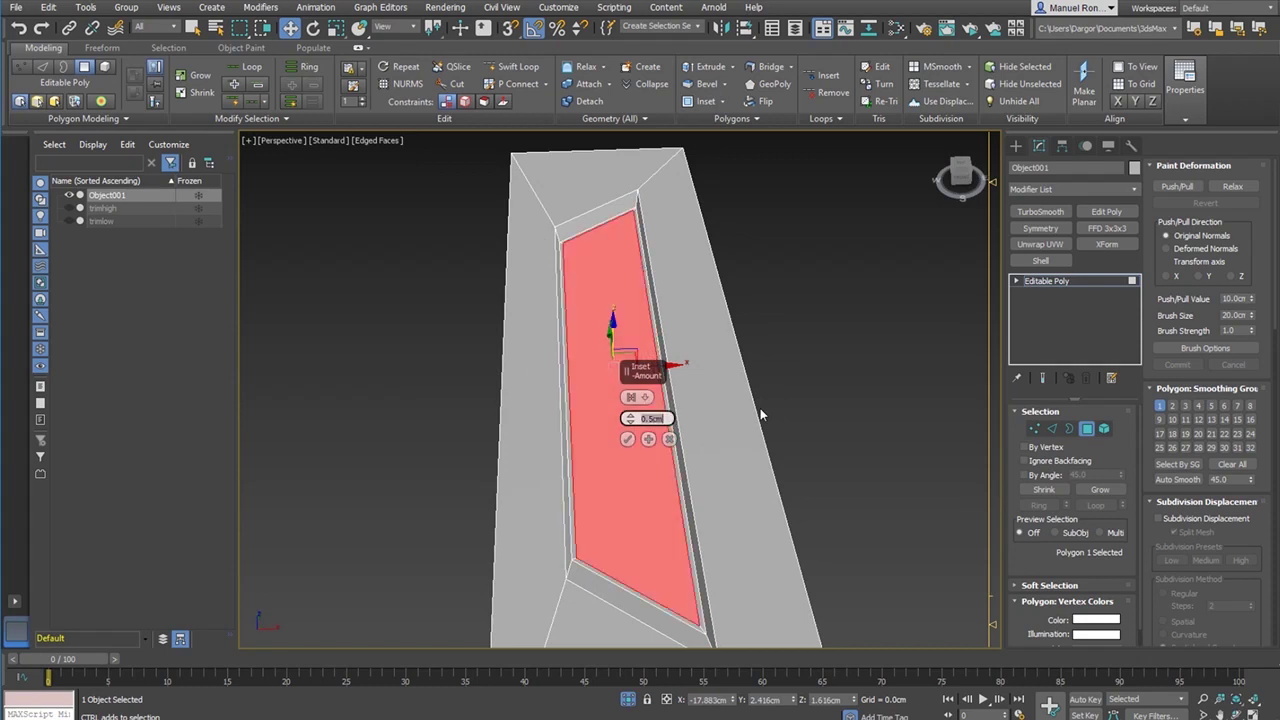
text(1)
key(Return)
text(4)
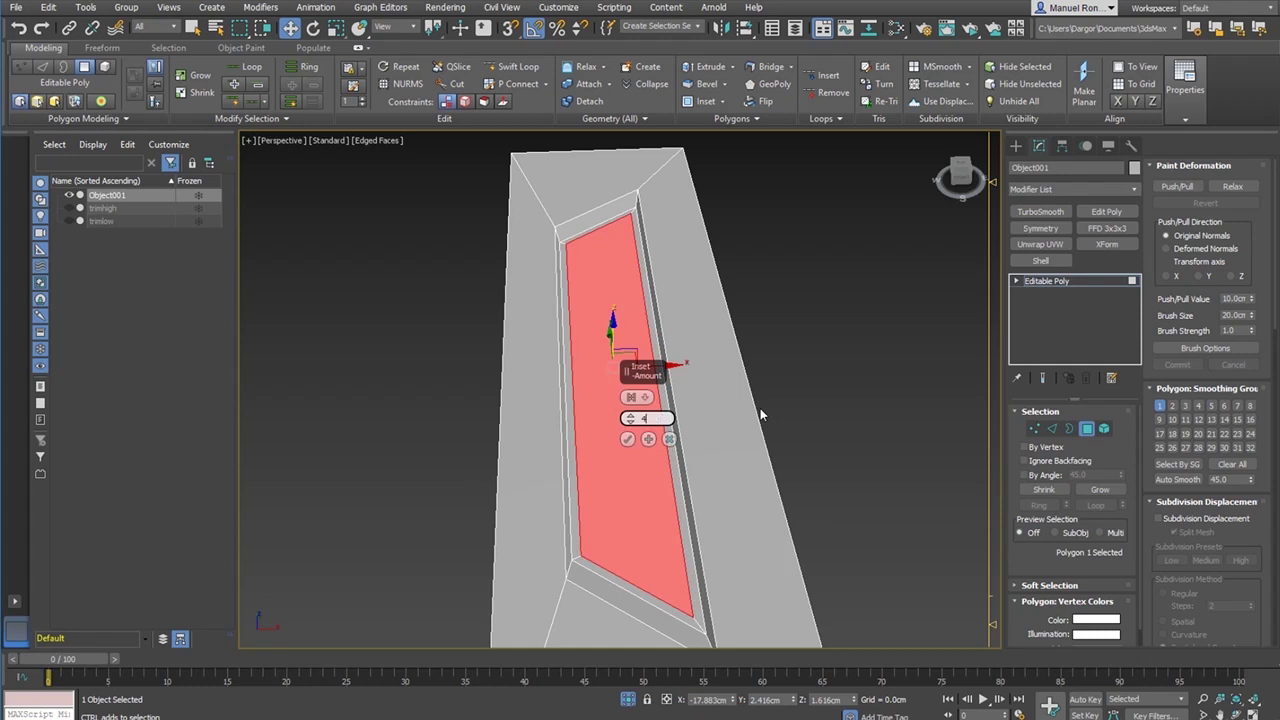
key(Return)
text(2)
key(Return)
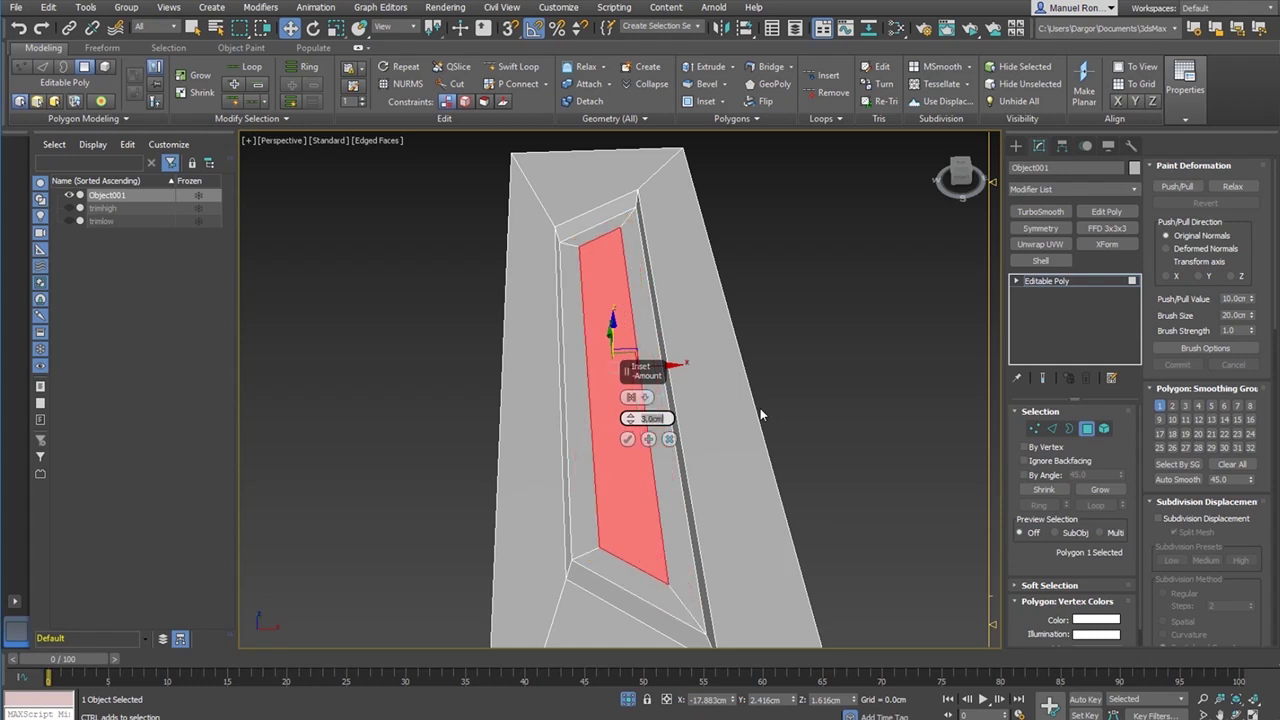
click(628, 441)
- Convert the inset polygon selection to its four border edges and extrude them with a height of about -1.3 cm
alt+middle_drag(628, 441, 739, 504)
scroll(708, 344, up, 5)
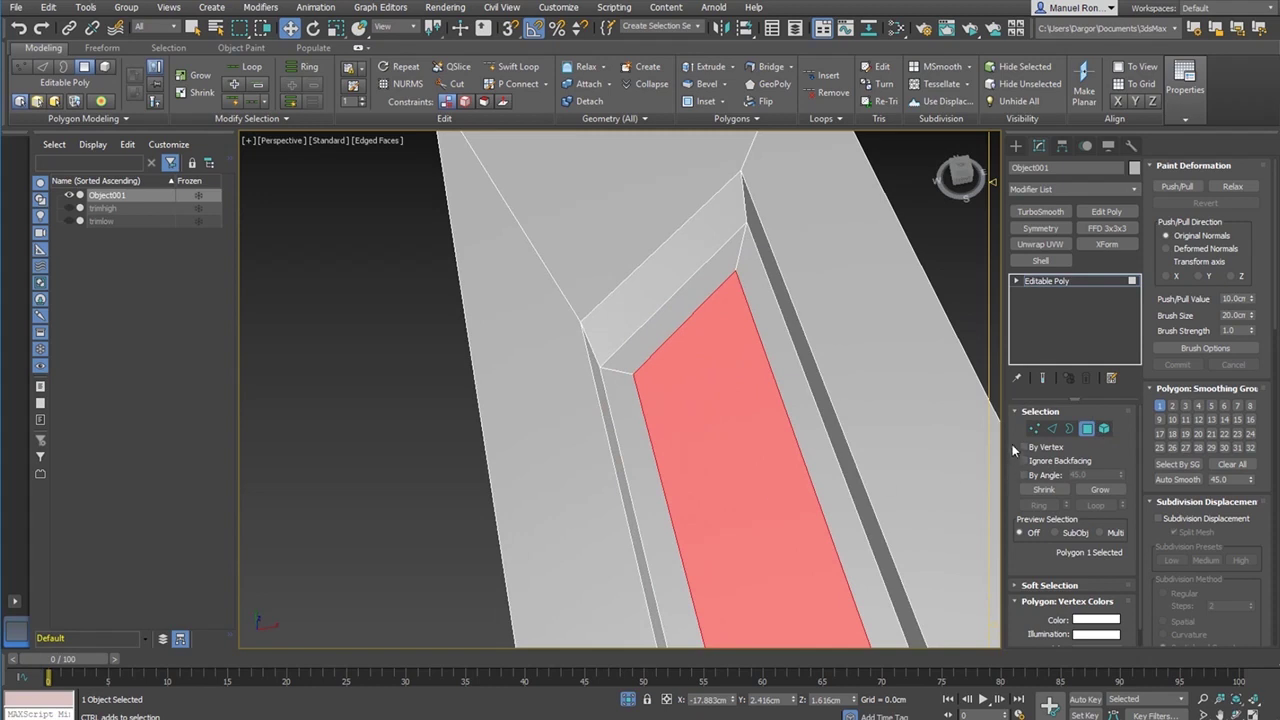
ctrl+click(1052, 428)
scroll(703, 509, down, 4)
alt+middle_drag(737, 471, 733, 389)
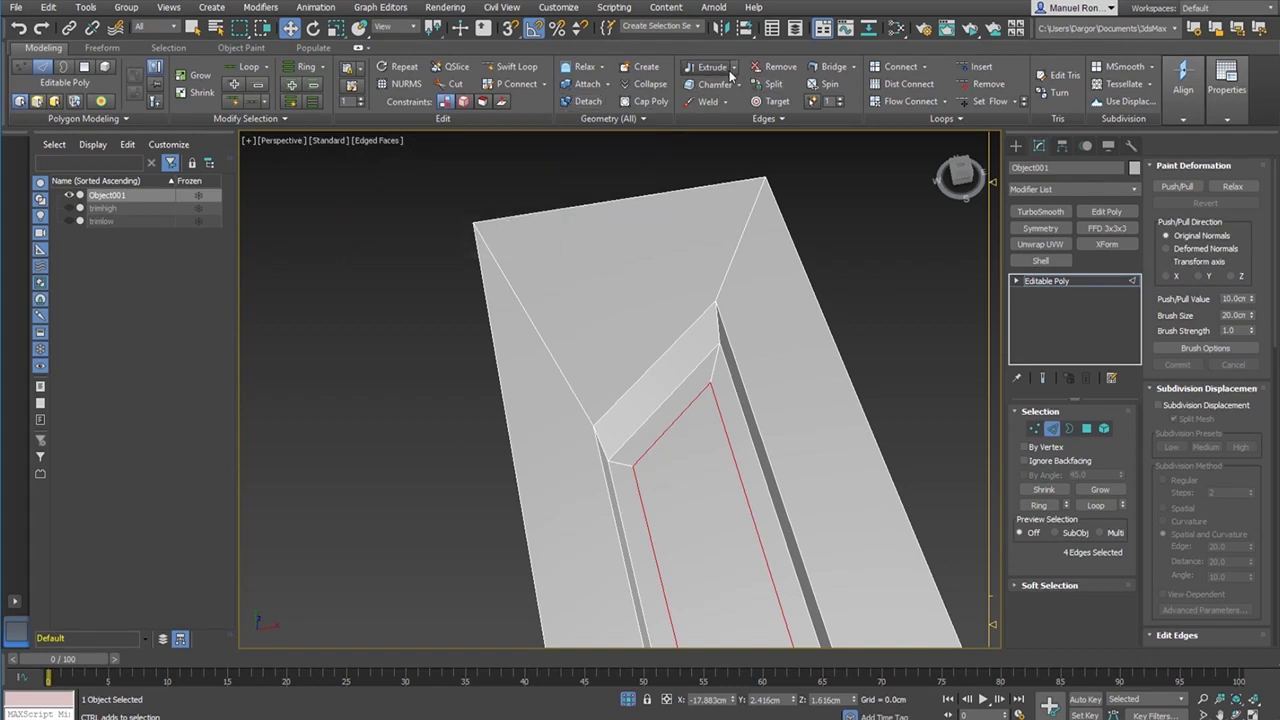
click(735, 69)
click(720, 86)
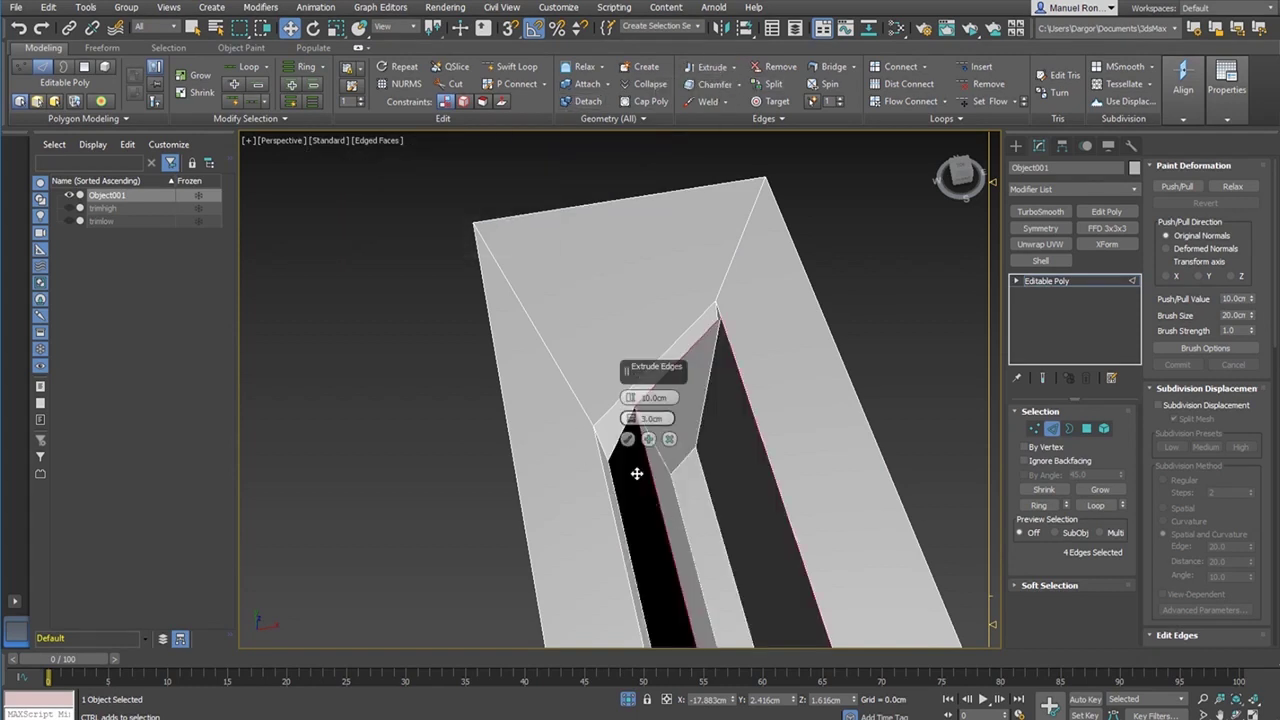
scroll(752, 459, down, 2)
middle_drag(725, 480, 721, 371)
scroll(719, 396, up, 4)
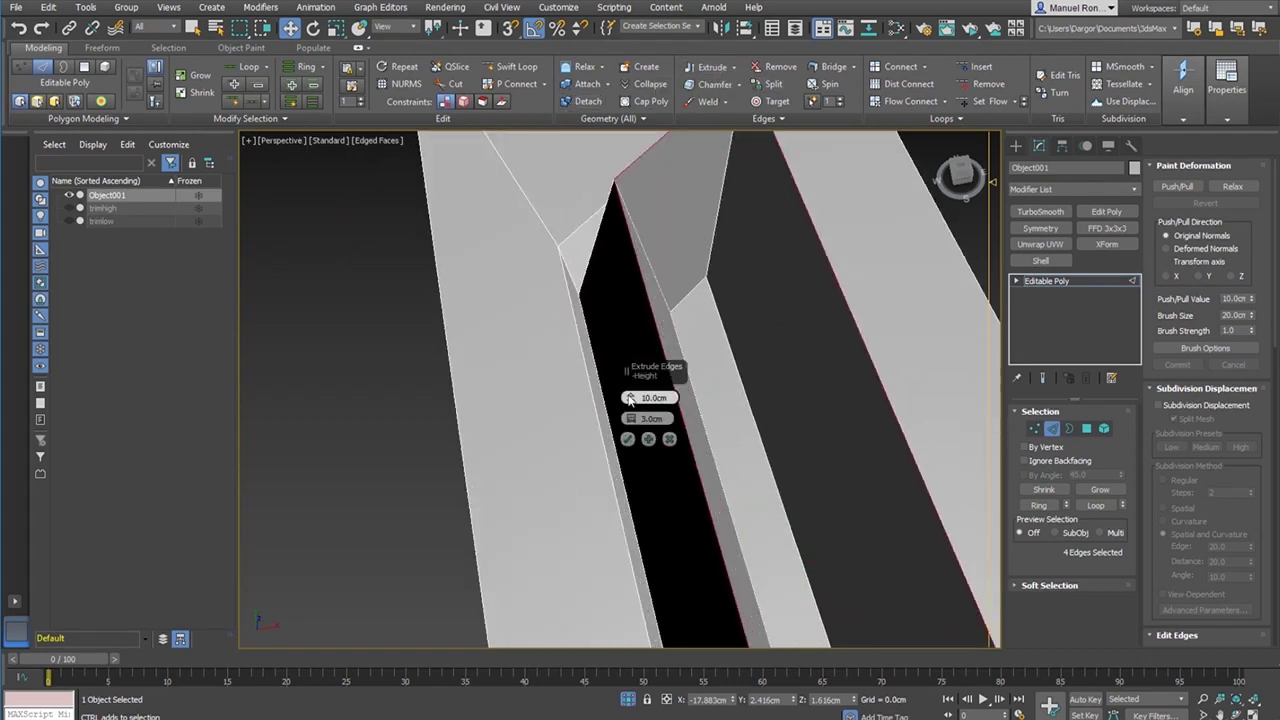
drag(630, 397, 636, 458)
scroll(755, 362, down, 2)
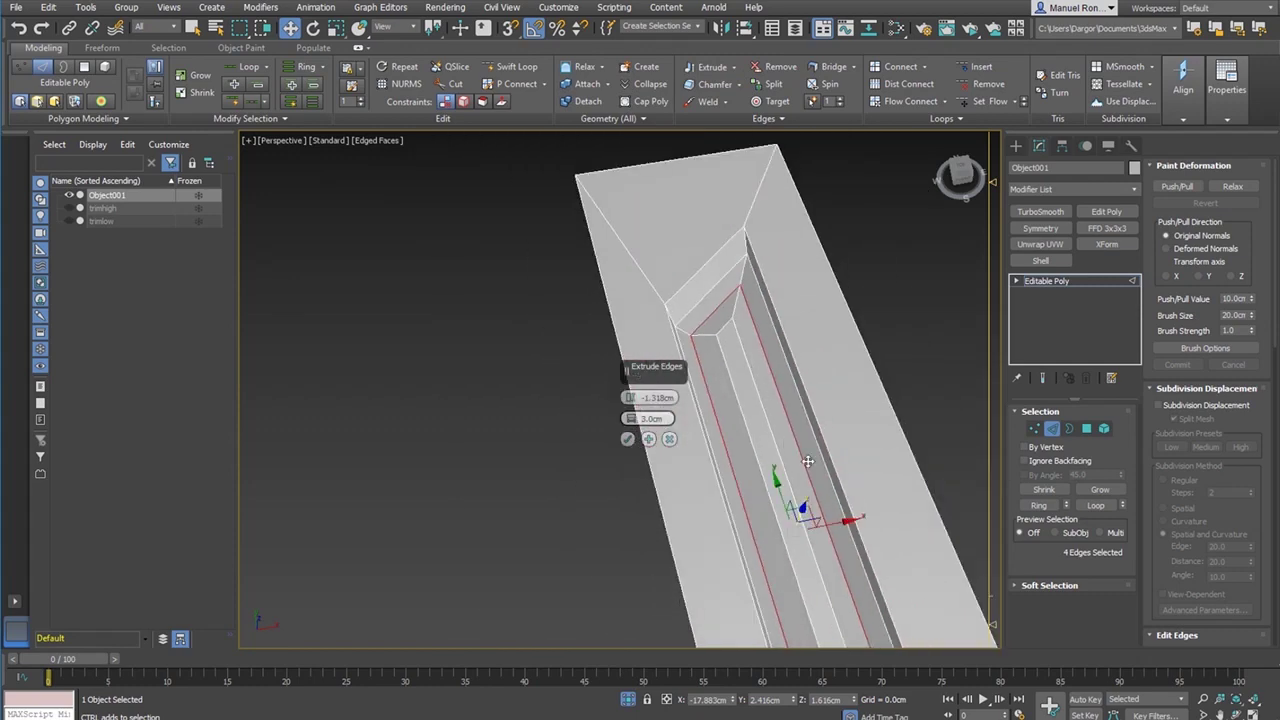
- Set the edge extrusion's width to about 0.33 cm to narrow the groove around the inner panel
alt+middle_drag(808, 463, 780, 426)
scroll(783, 440, up, 3)
middle_drag(785, 482, 740, 437)
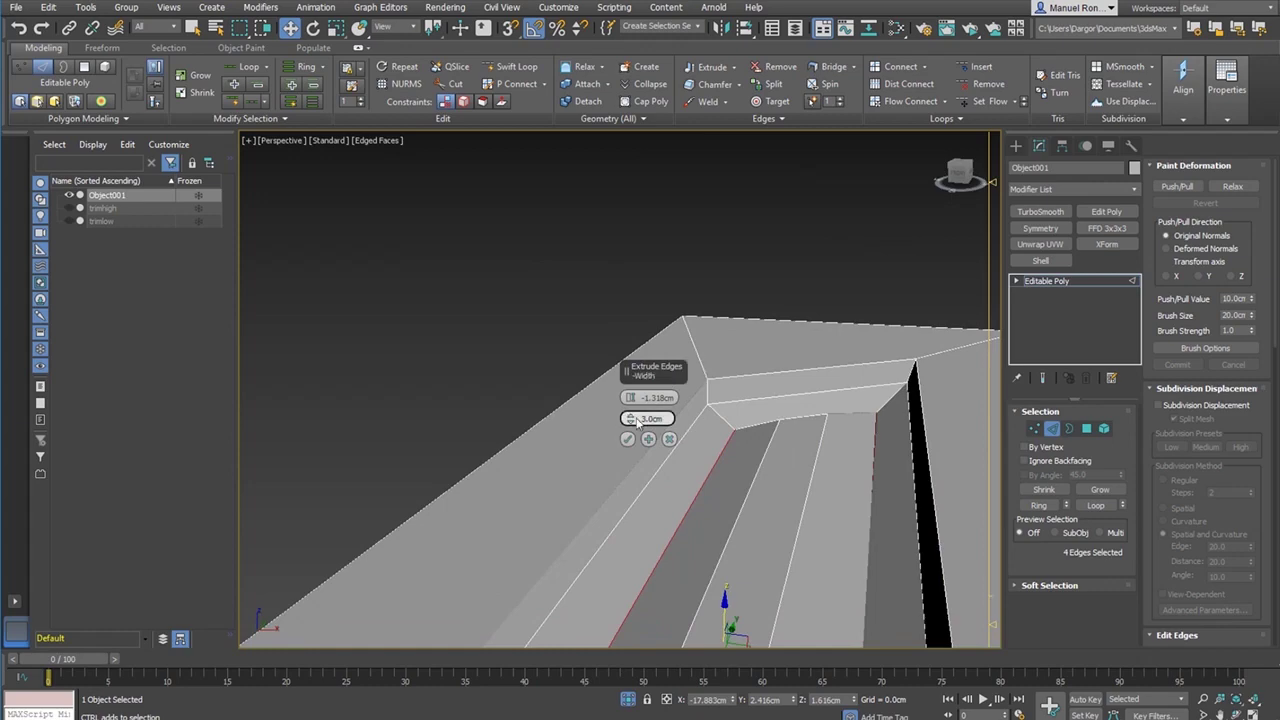
drag(629, 418, 630, 419)
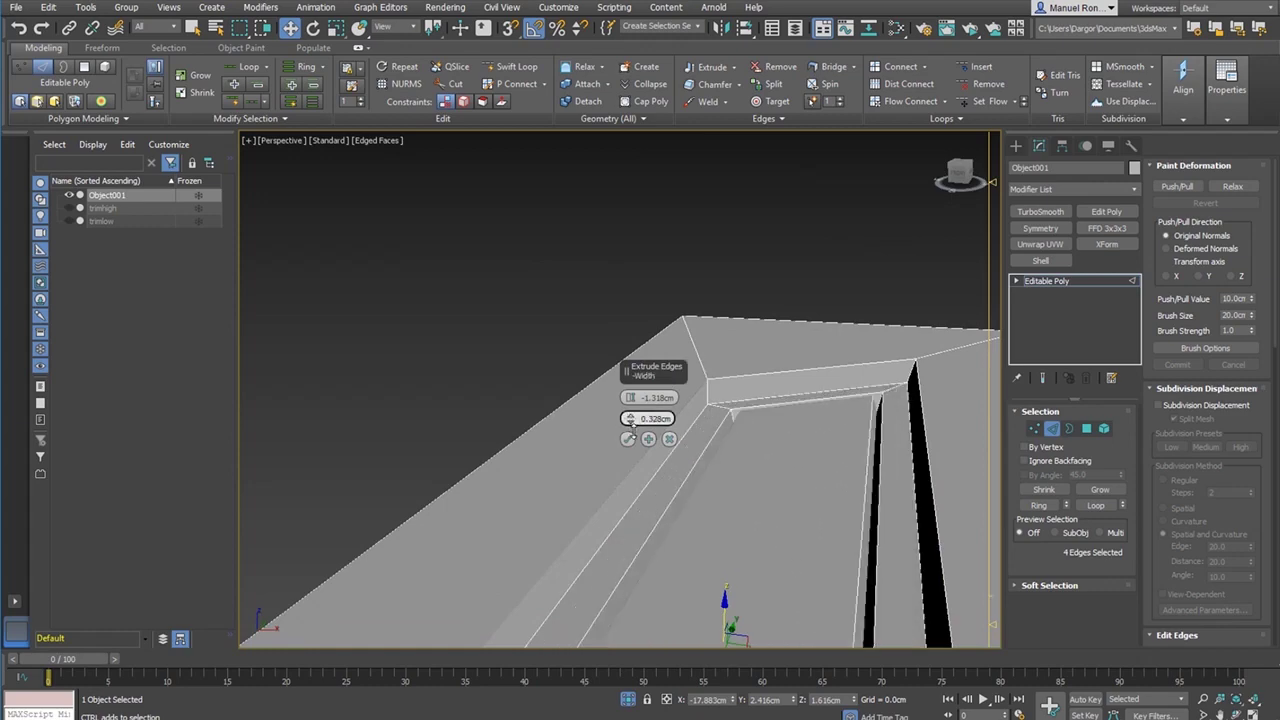
- Set the edge extrusion's height to -0.375 cm and apply it to form the shallow groove
scroll(852, 402, down, 5)
alt+middle_drag(855, 403, 866, 462)
scroll(834, 372, up, 5)
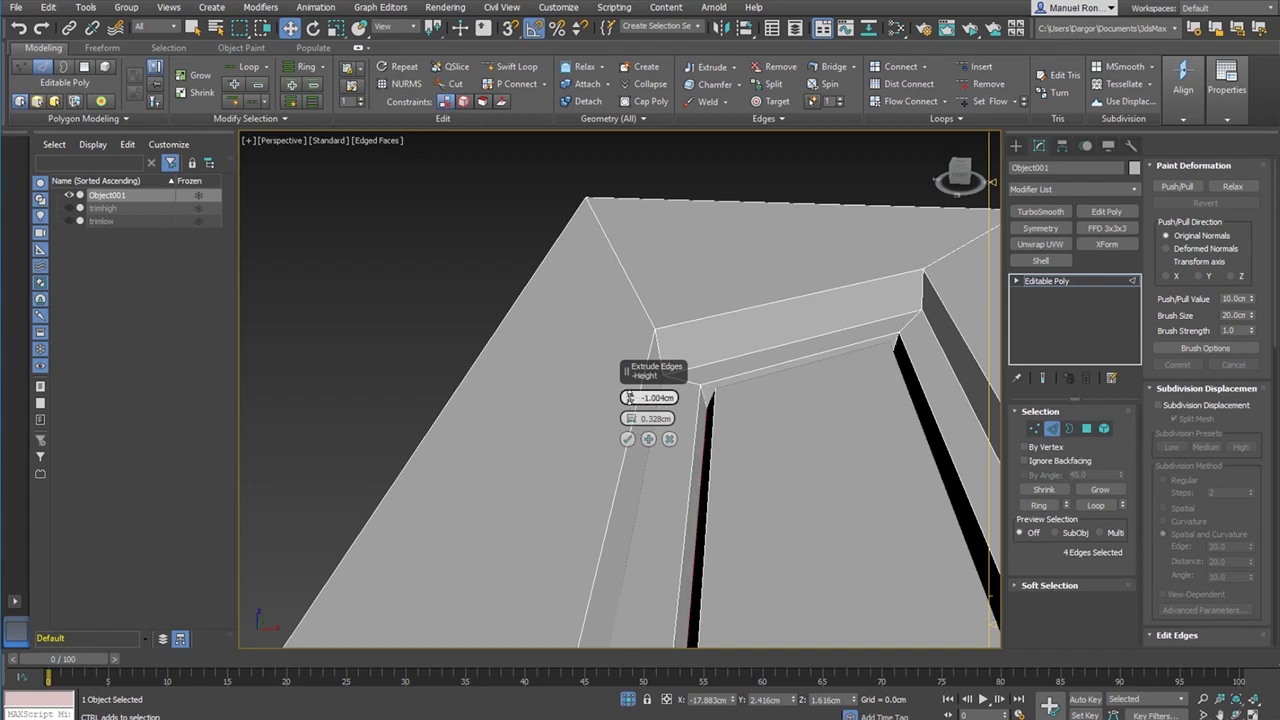
drag(629, 400, 628, 397)
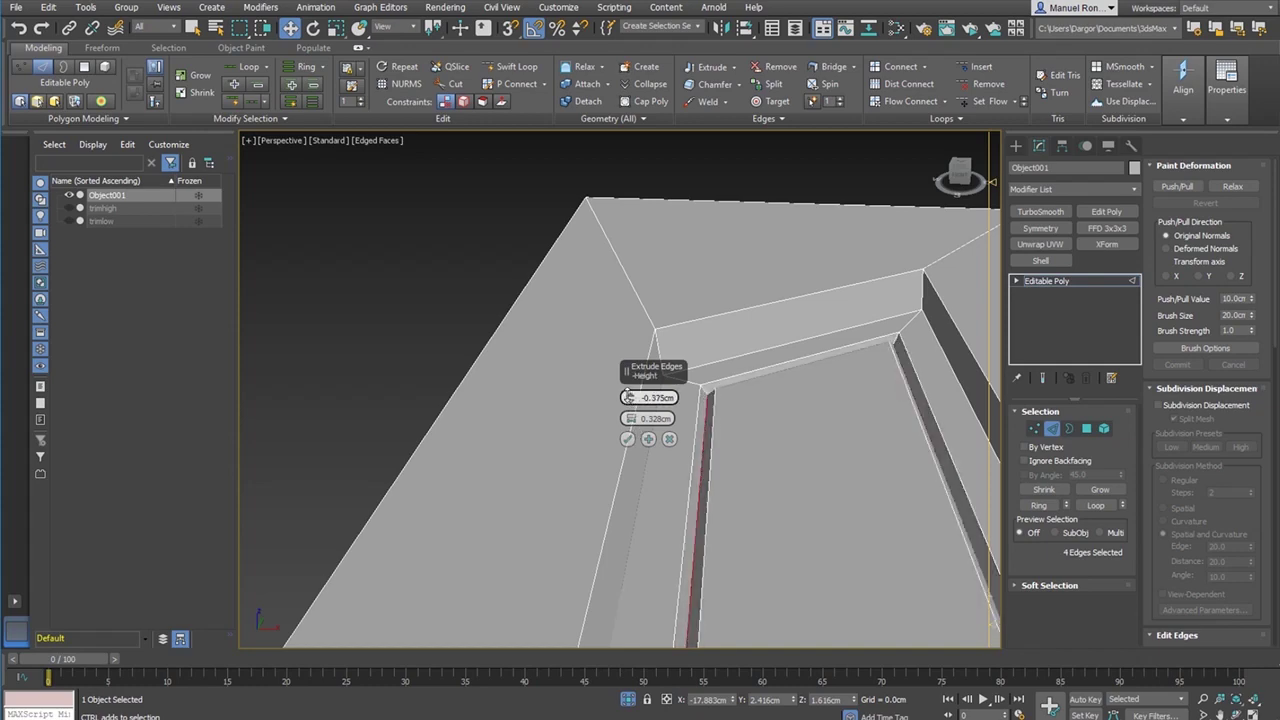
alt+middle_drag(700, 402, 741, 495)
click(627, 438)
alt+middle_drag(631, 443, 700, 477)
scroll(739, 435, up, 4)
alt+middle_drag(739, 435, 697, 453)
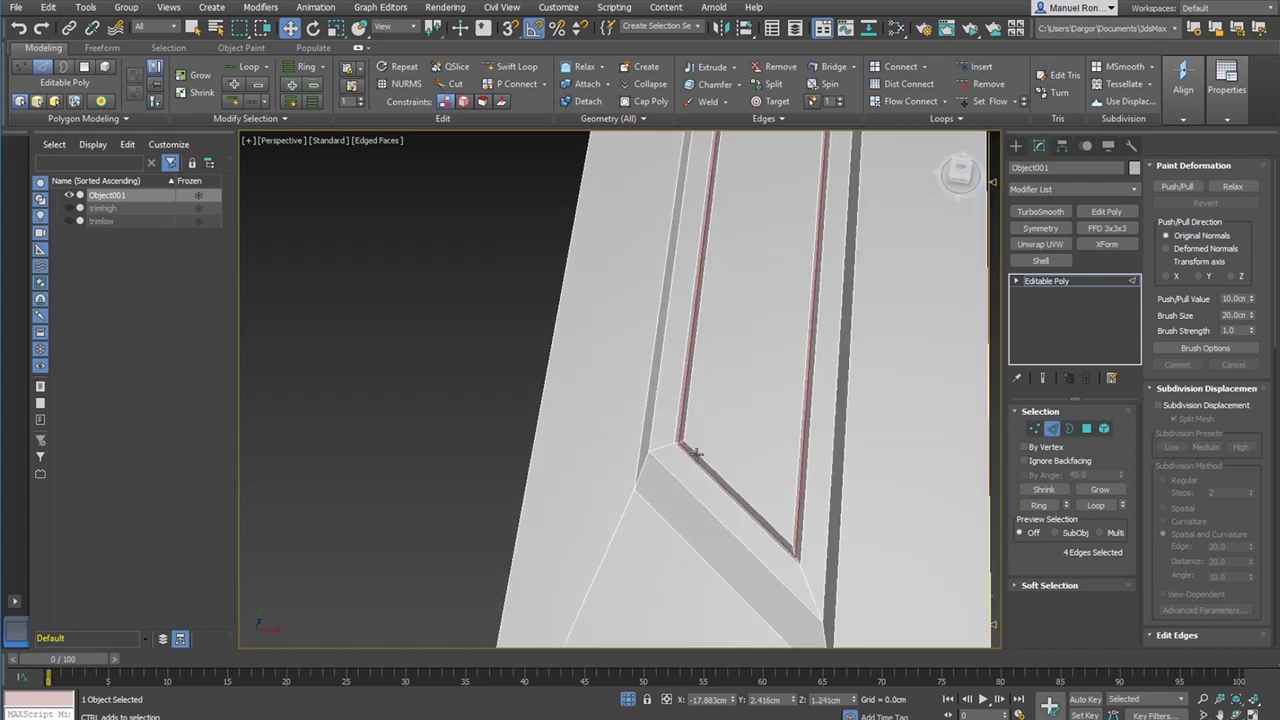
click(660, 449)
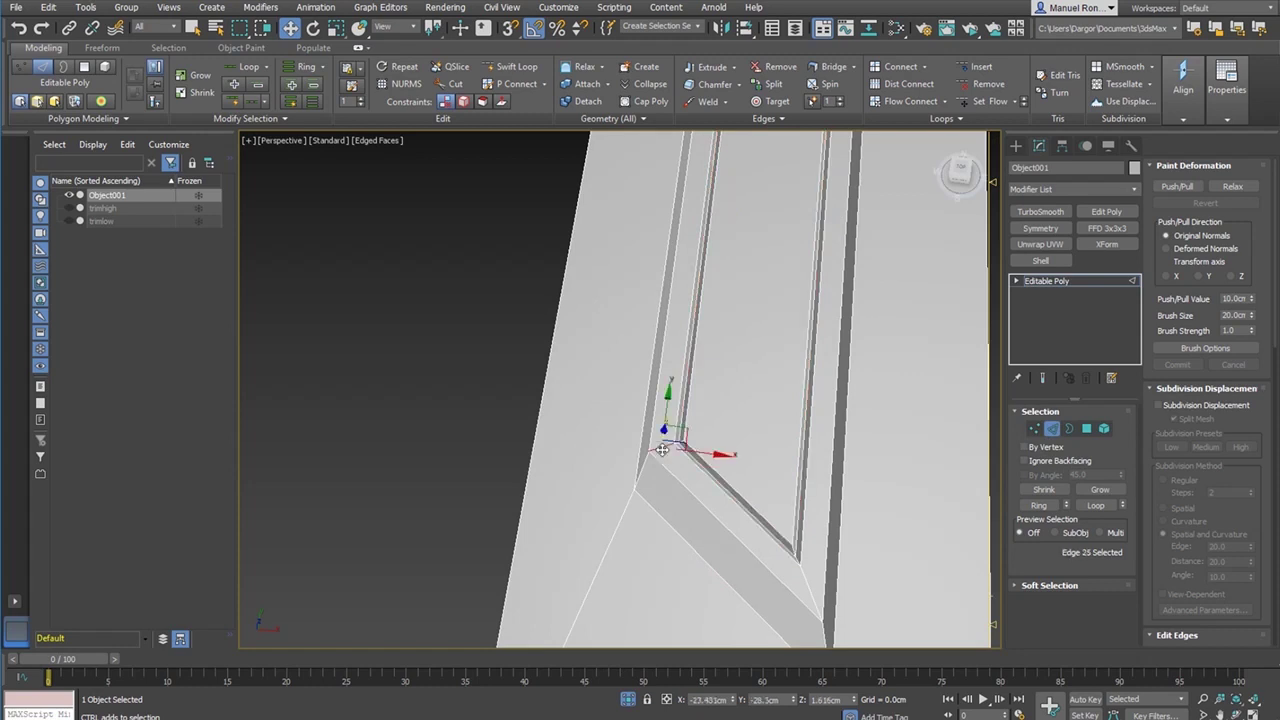
alt+middle_drag(660, 449, 666, 609)
ctrl+click(746, 512)
scroll(660, 595, down, 3)
scroll(670, 399, up, 4)
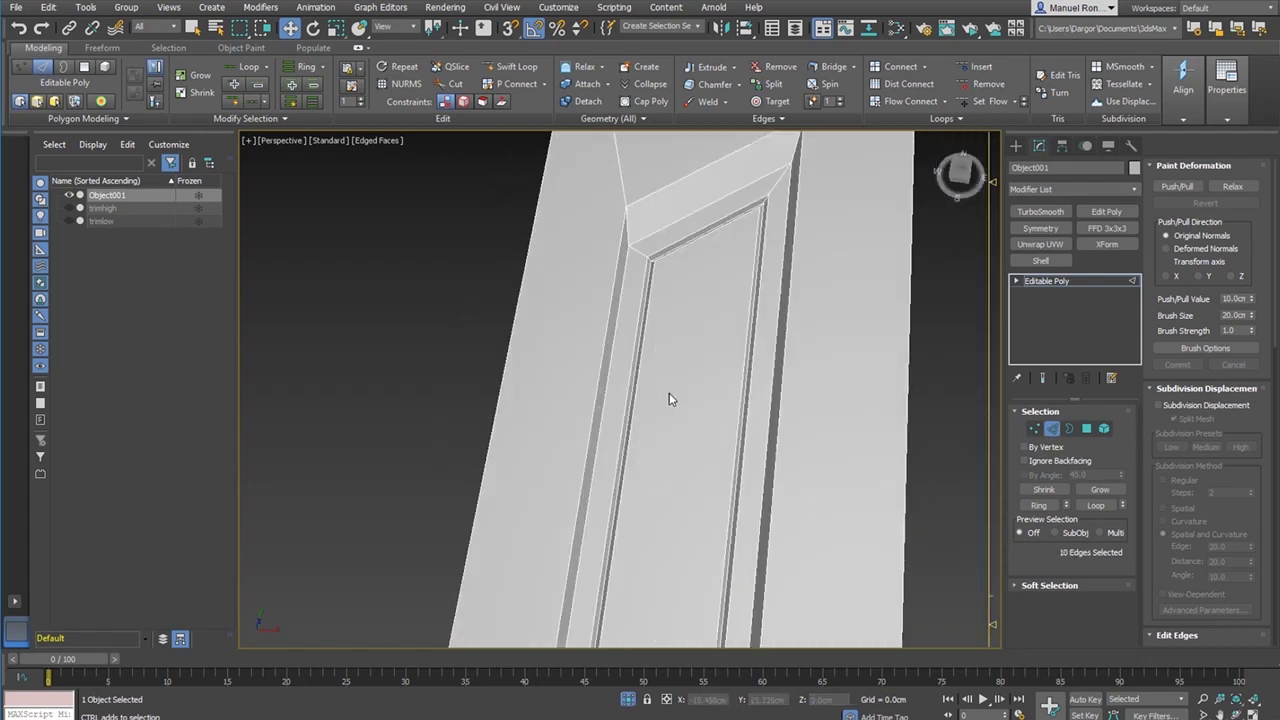
scroll(670, 399, down, 3)
scroll(771, 471, up, 3)
click(915, 397)
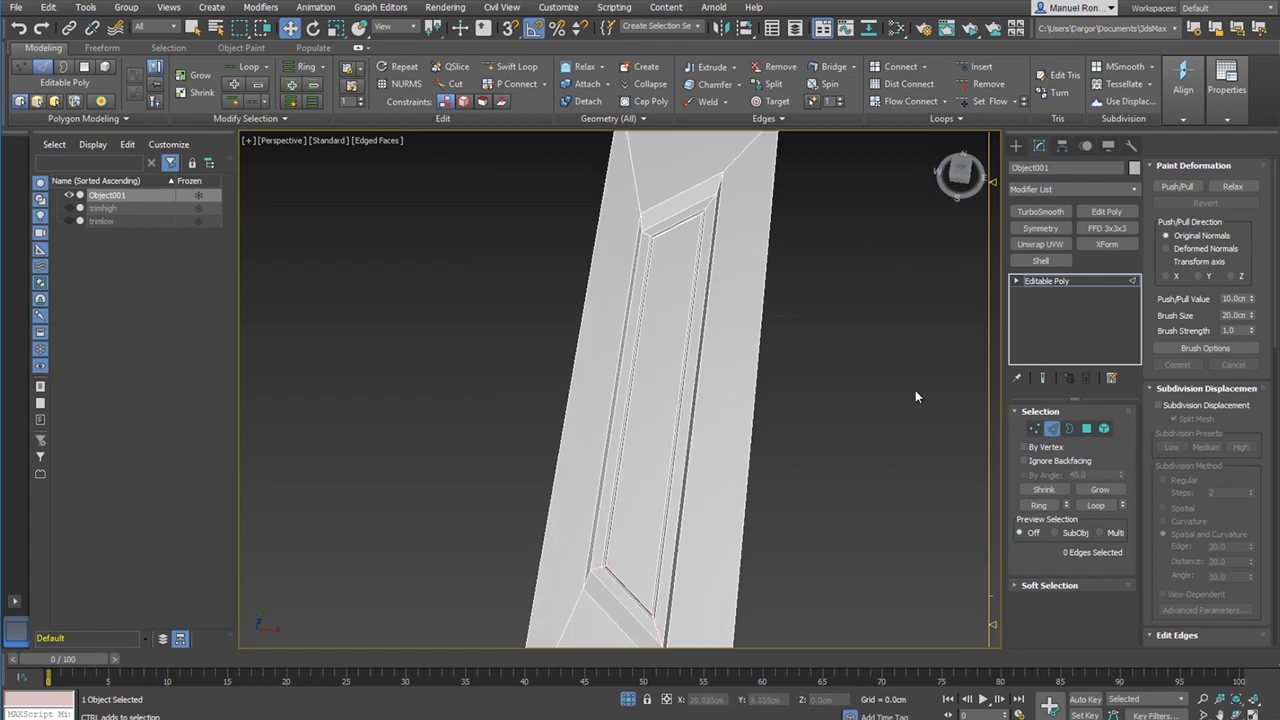
- Add a TurboSmooth modifier to the whole panel with 3 iterations
click(1055, 281)
click(1040, 211)
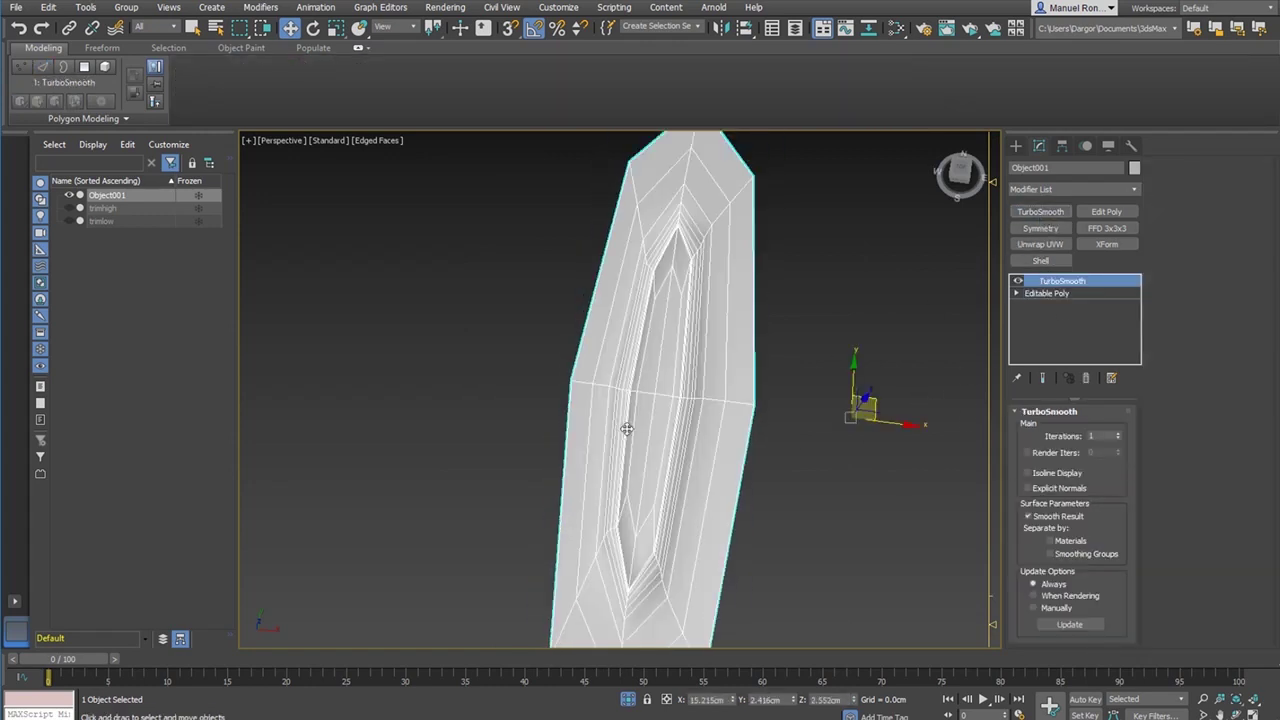
click(1117, 433)
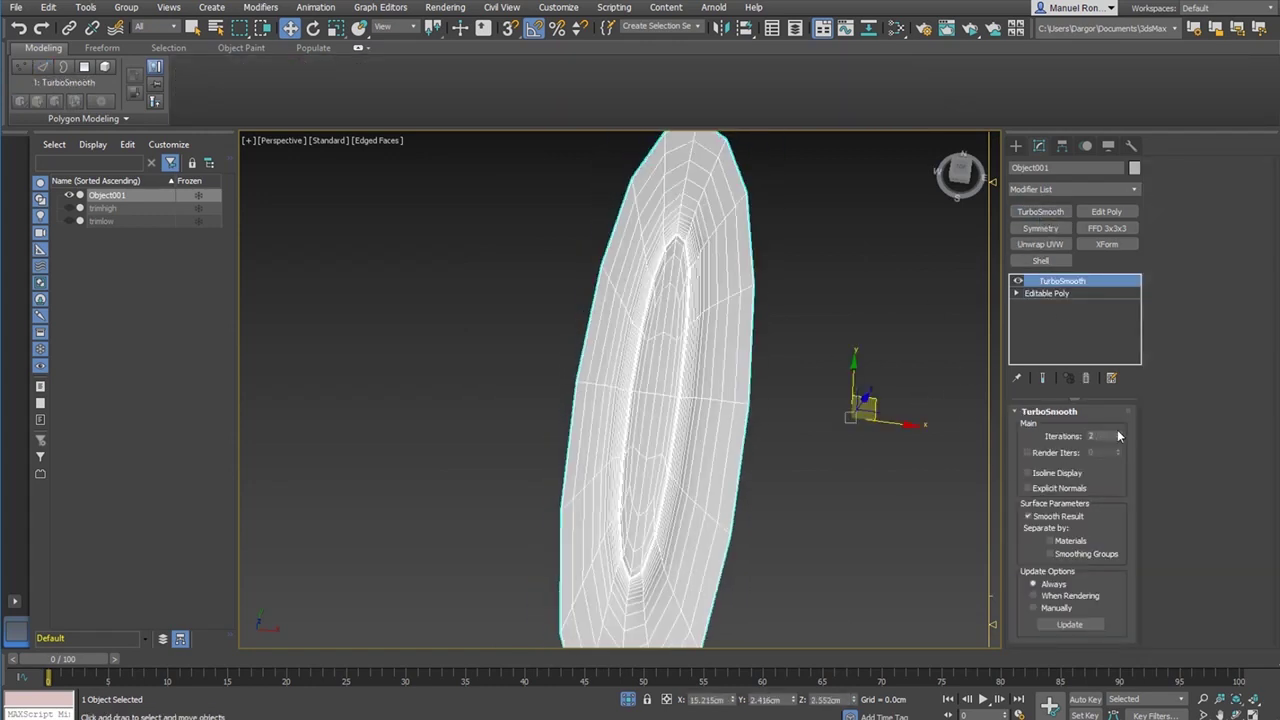
click(1118, 433)
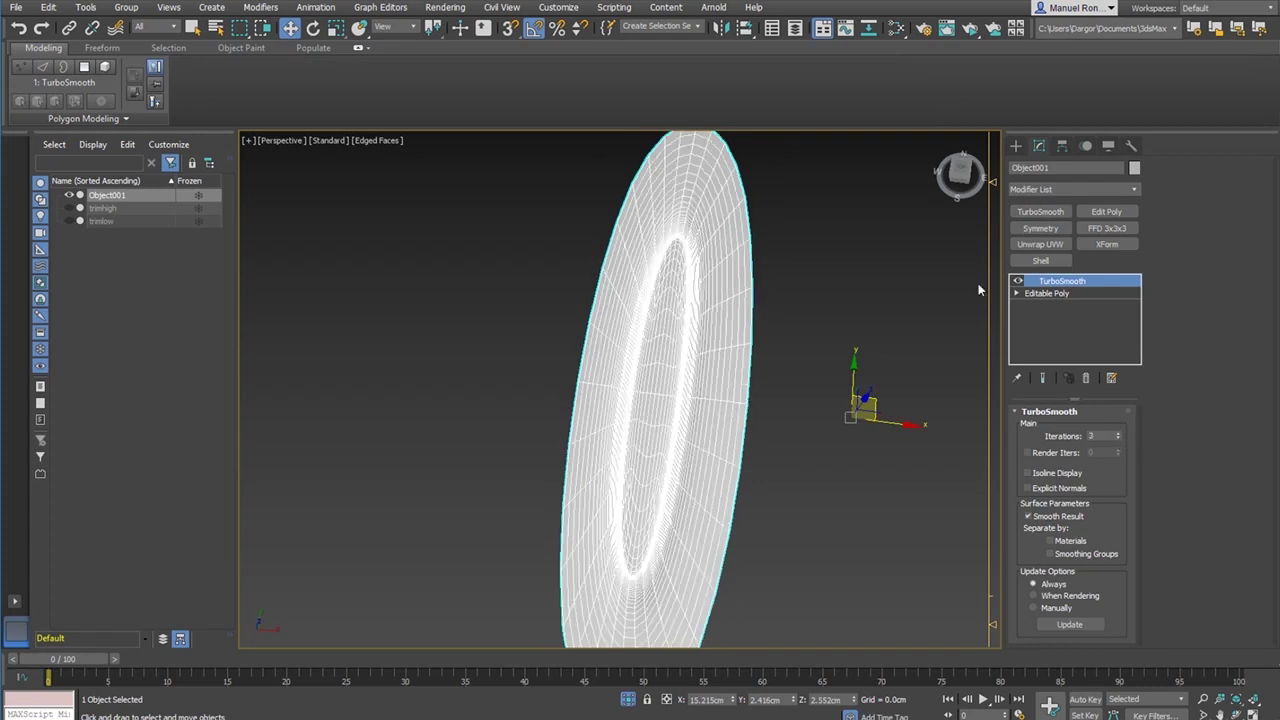
- Insert two Swift Loop edge loops in the base Editable Poly, one close to each long side of the inner panel
click(1047, 293)
scroll(655, 305, up, 3)
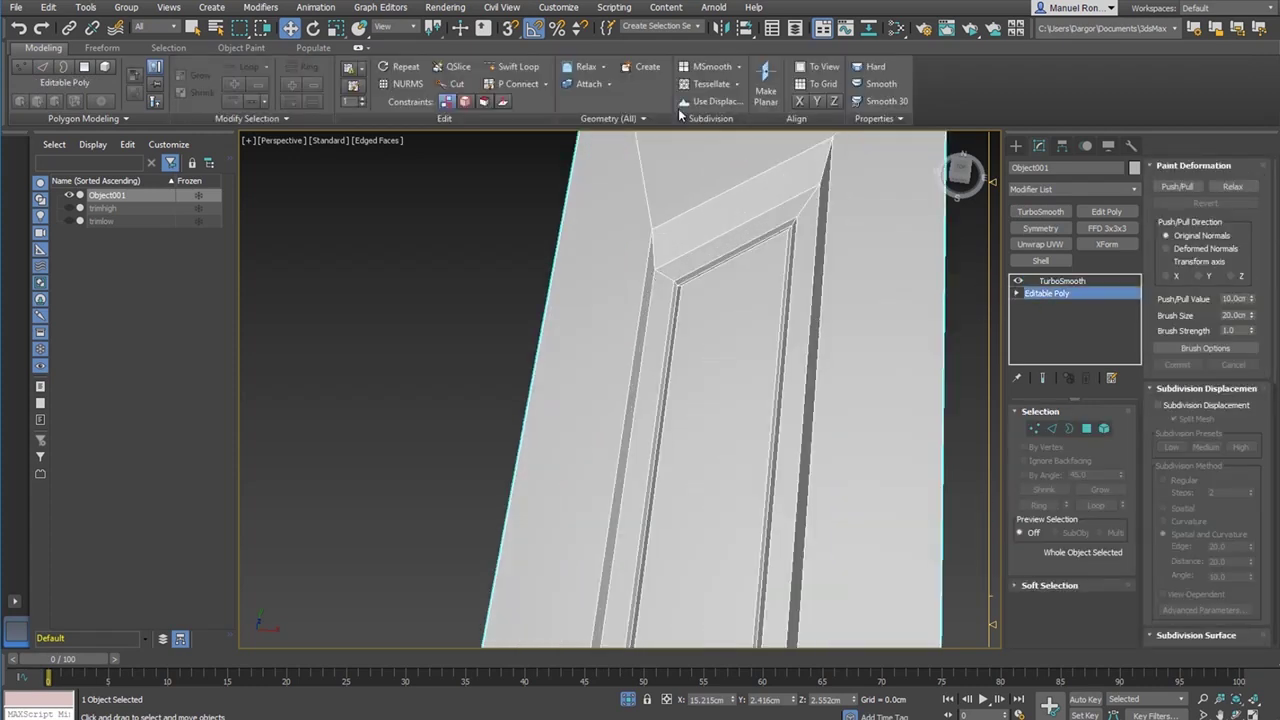
click(517, 66)
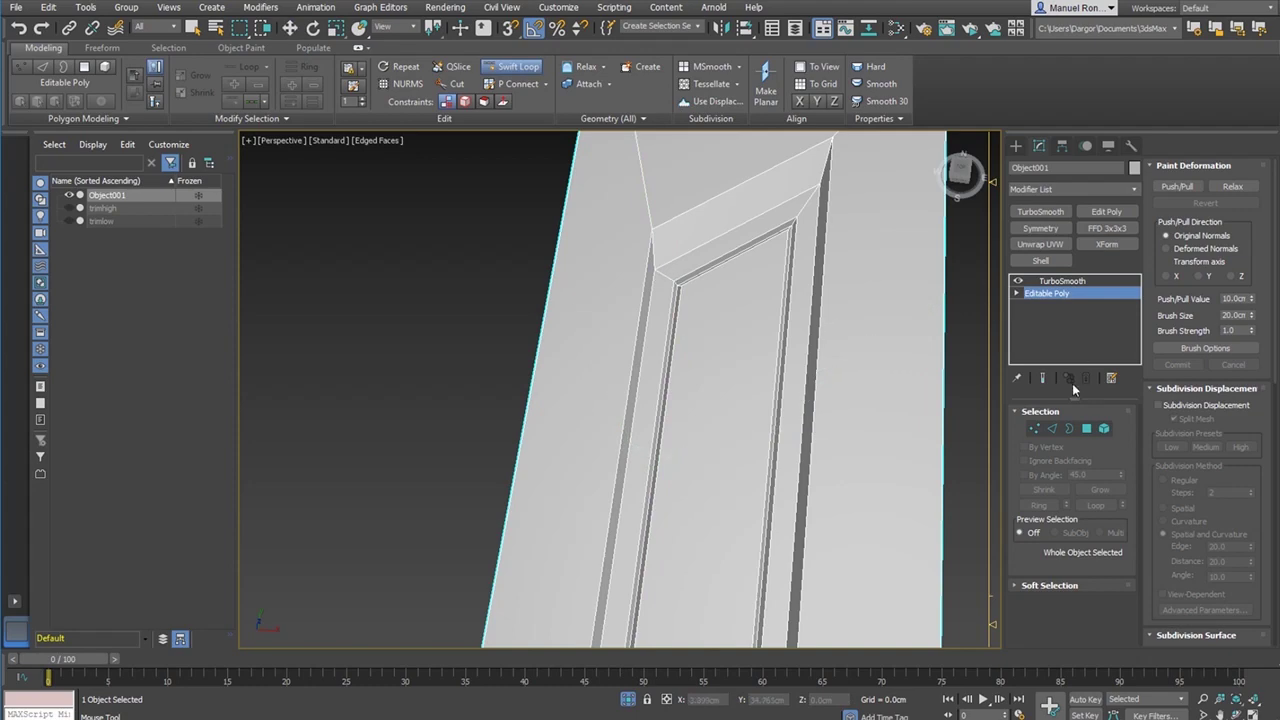
click(1041, 378)
click(1052, 428)
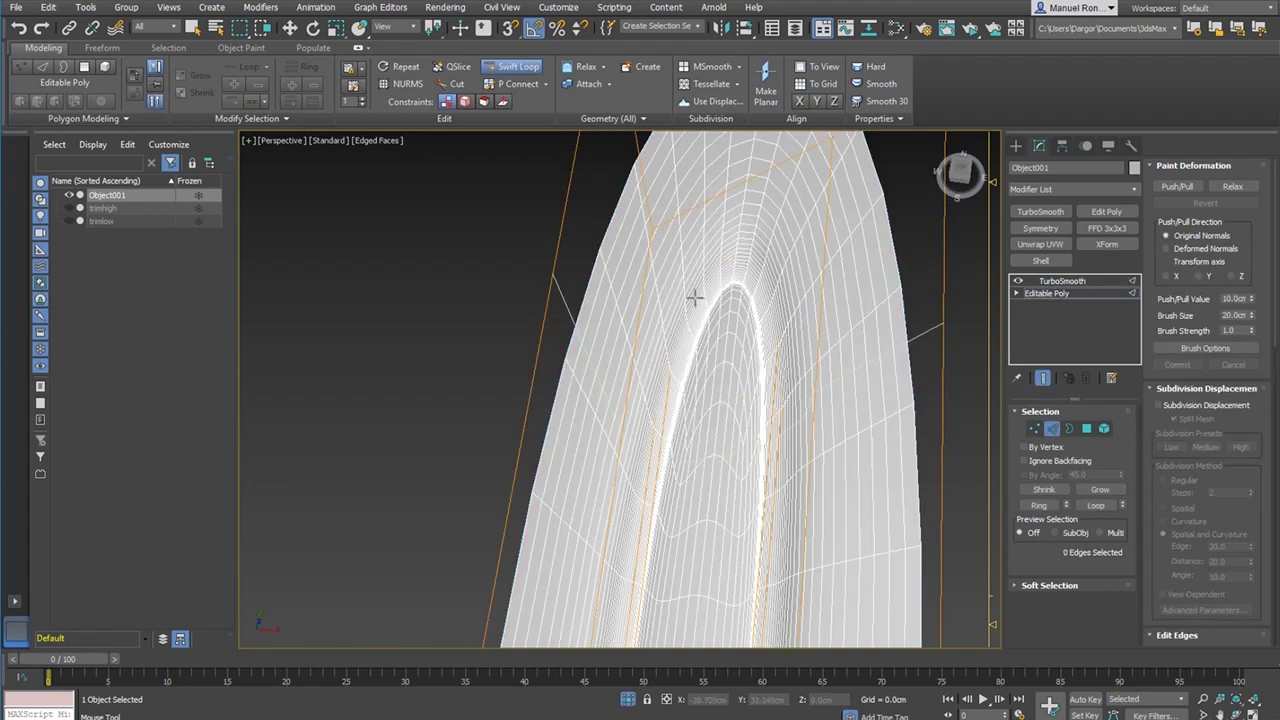
click(1041, 378)
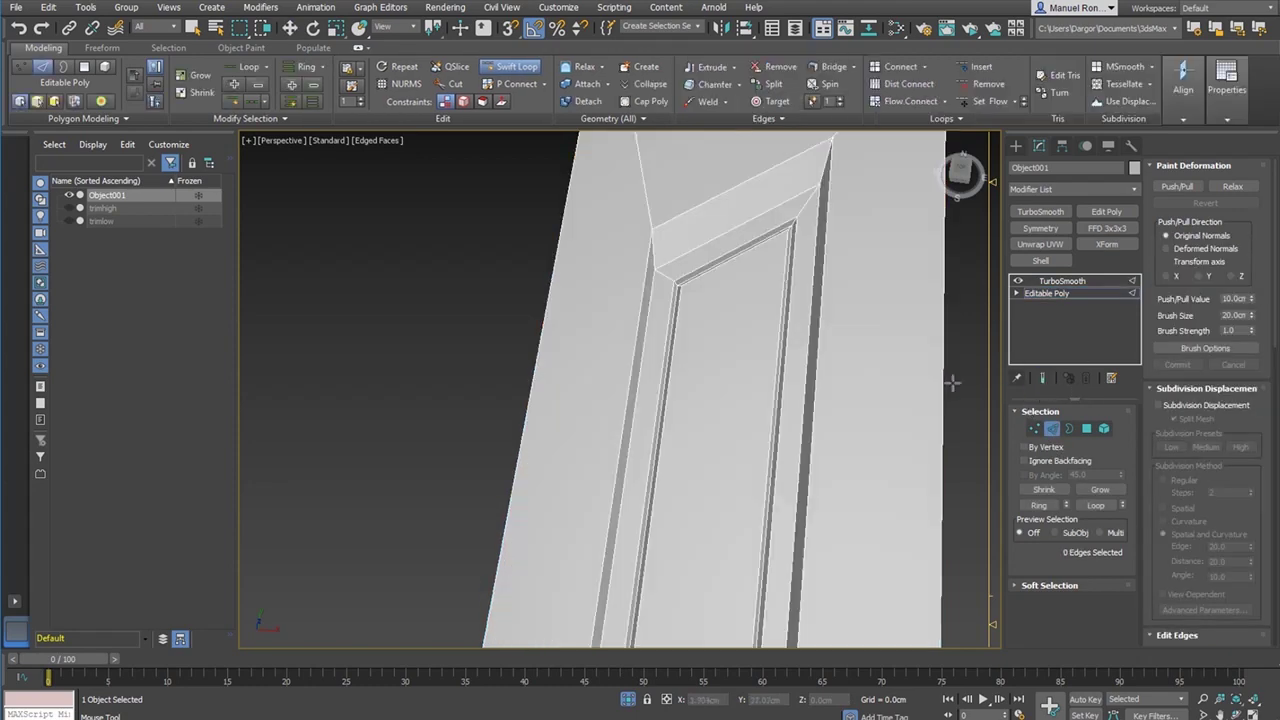
double_click(659, 226)
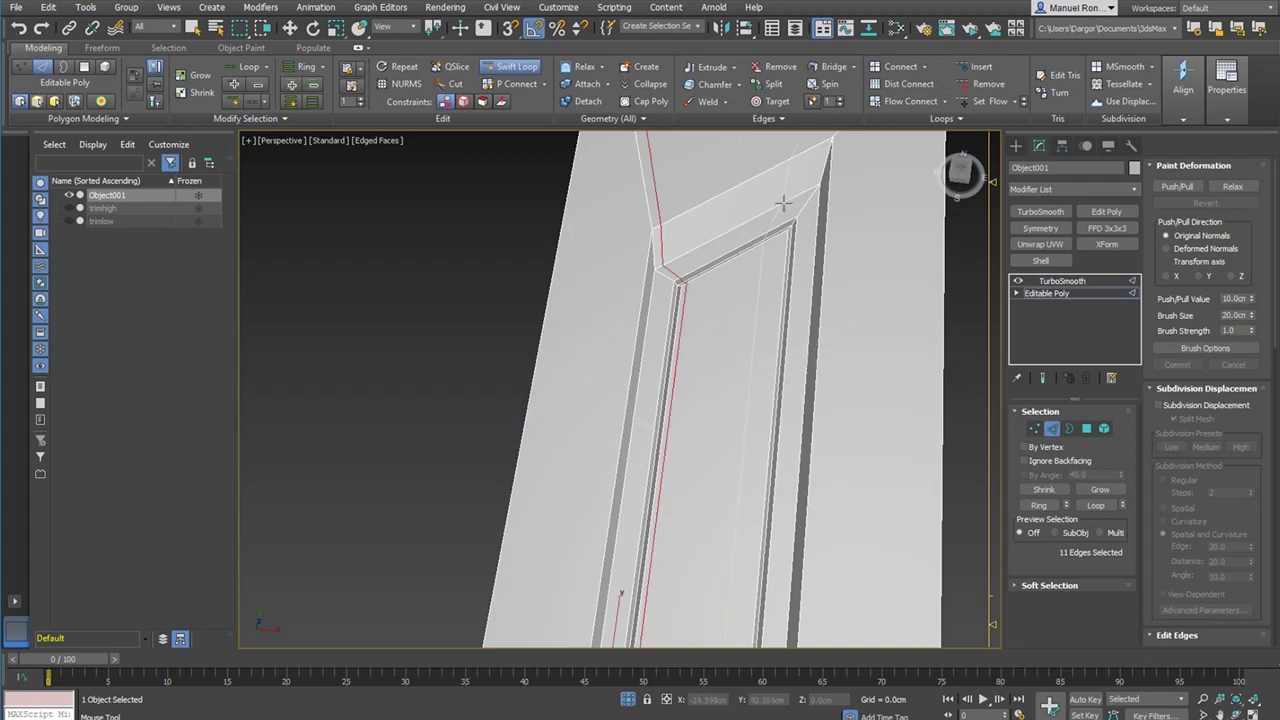
double_click(821, 146)
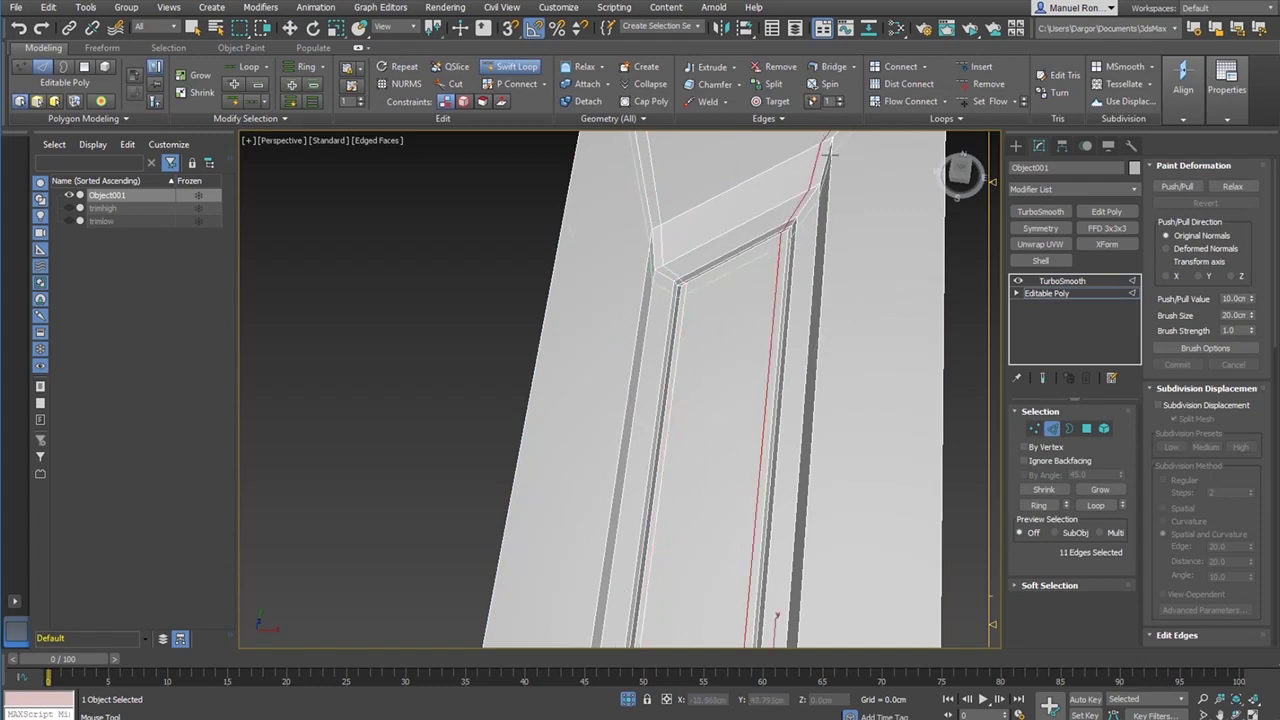
- Leave Swift Loop, select four edges crossing the recess and groove profile at one corner, and extend the selection to their edge rings
scroll(686, 457, down, 5)
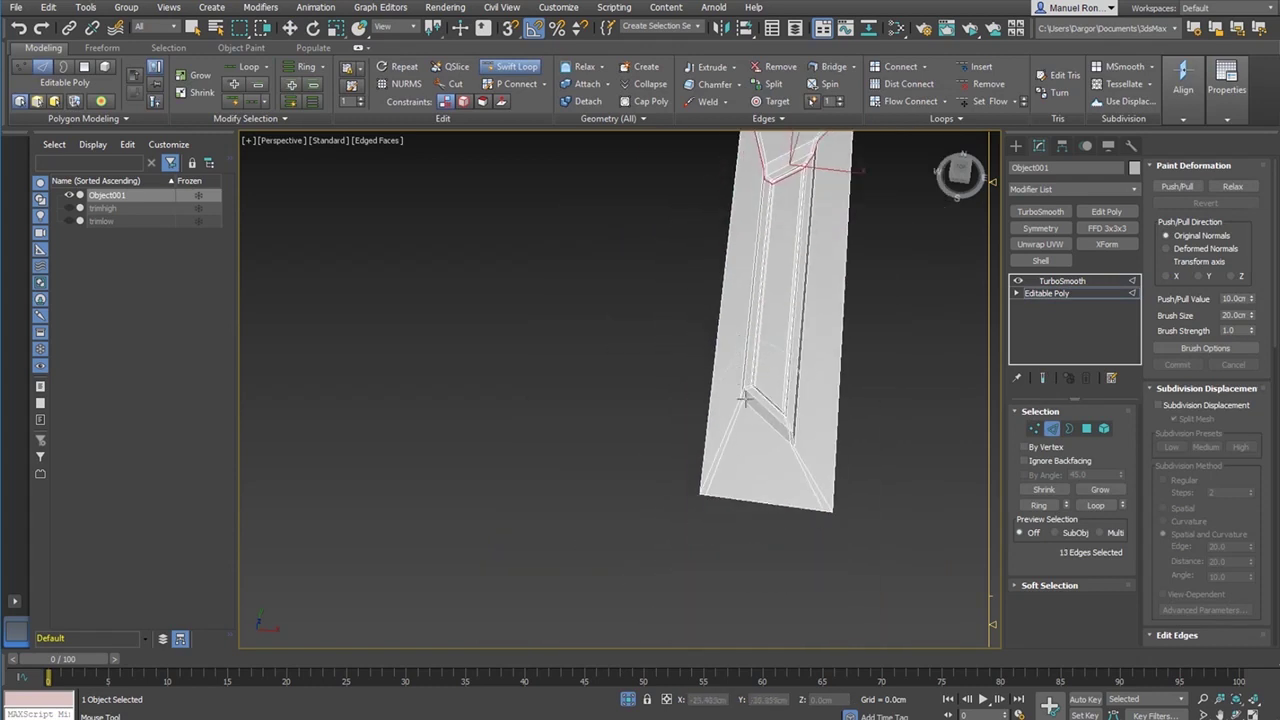
scroll(677, 371, up, 6)
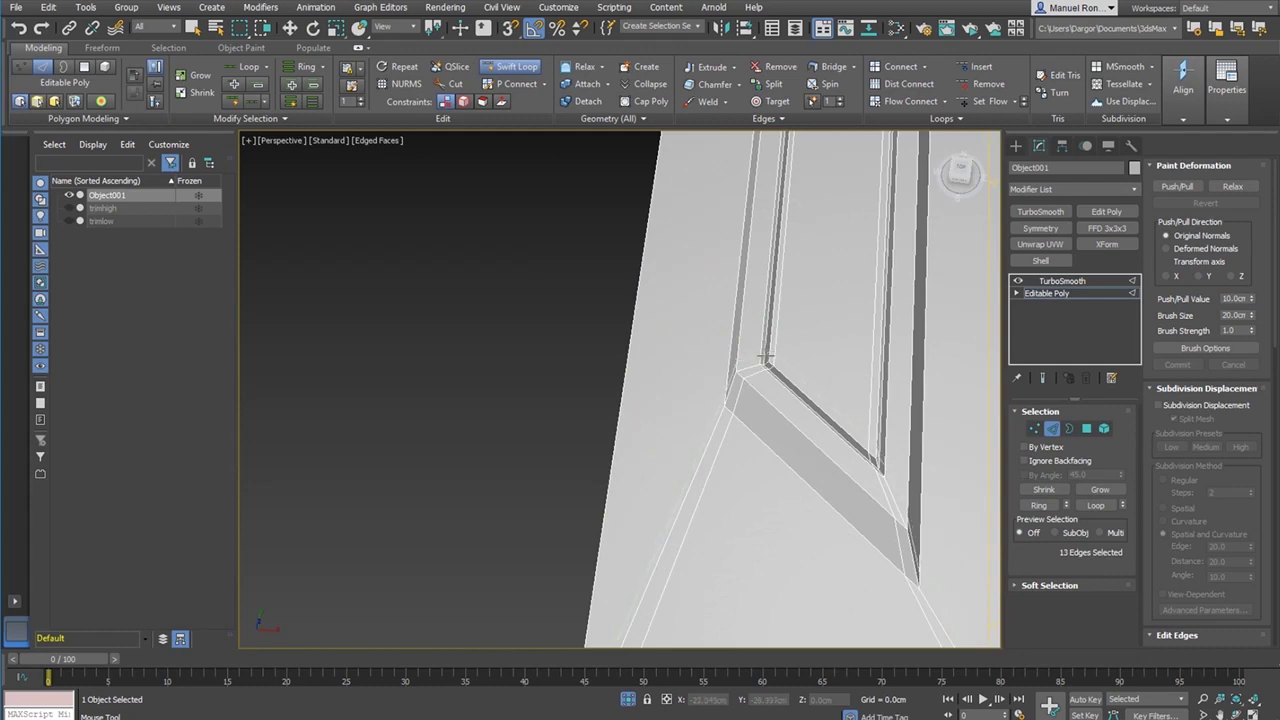
alt+middle_drag(763, 358, 725, 365)
key(w)
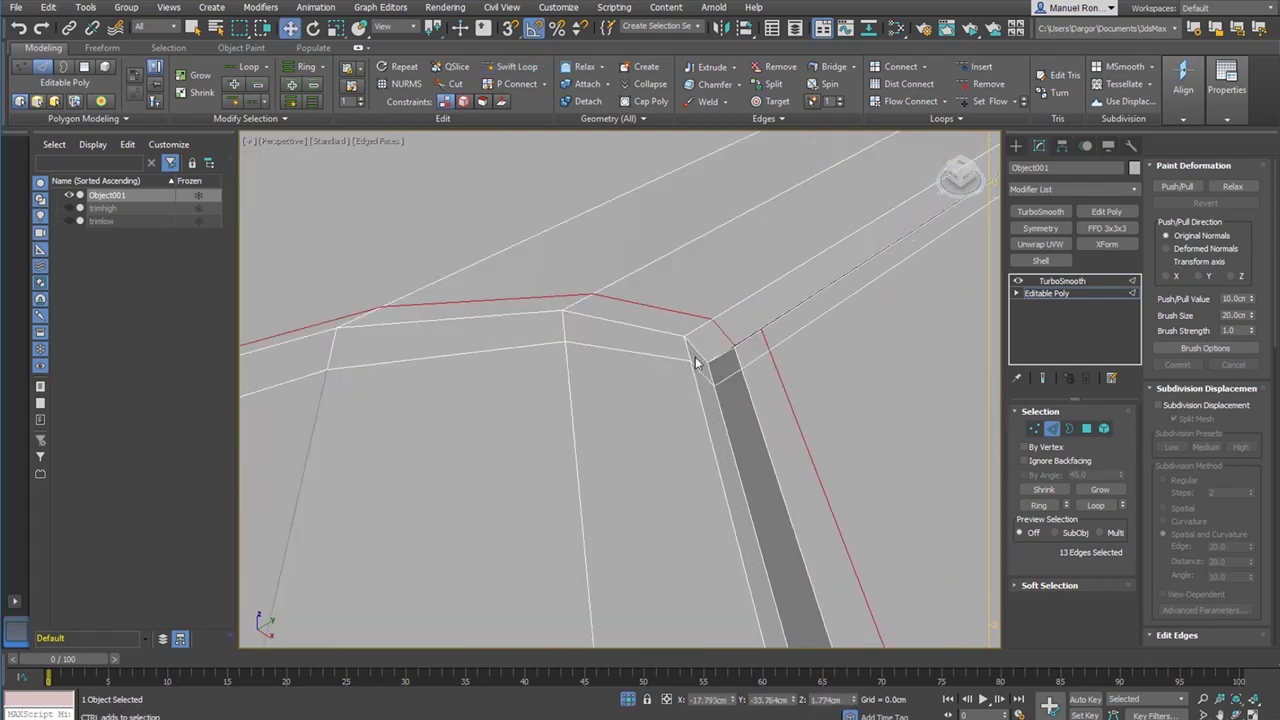
click(697, 362)
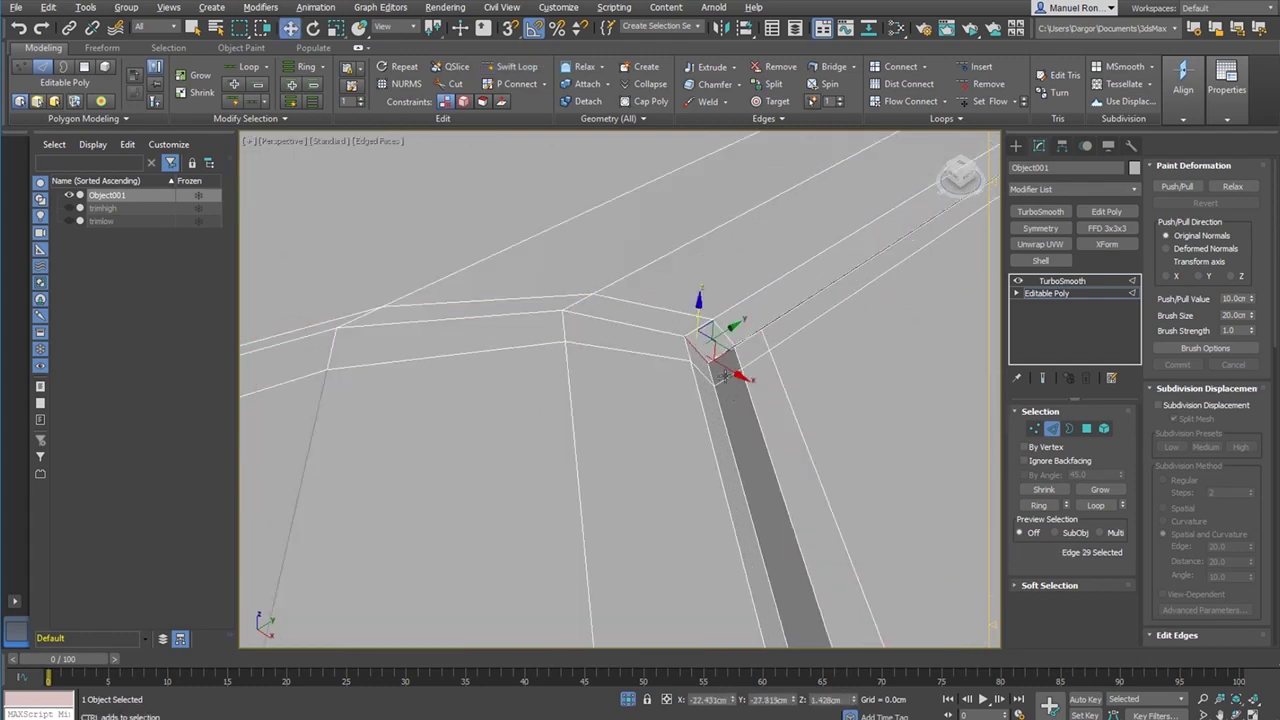
alt+middle_drag(725, 376, 776, 302)
double_click(731, 365)
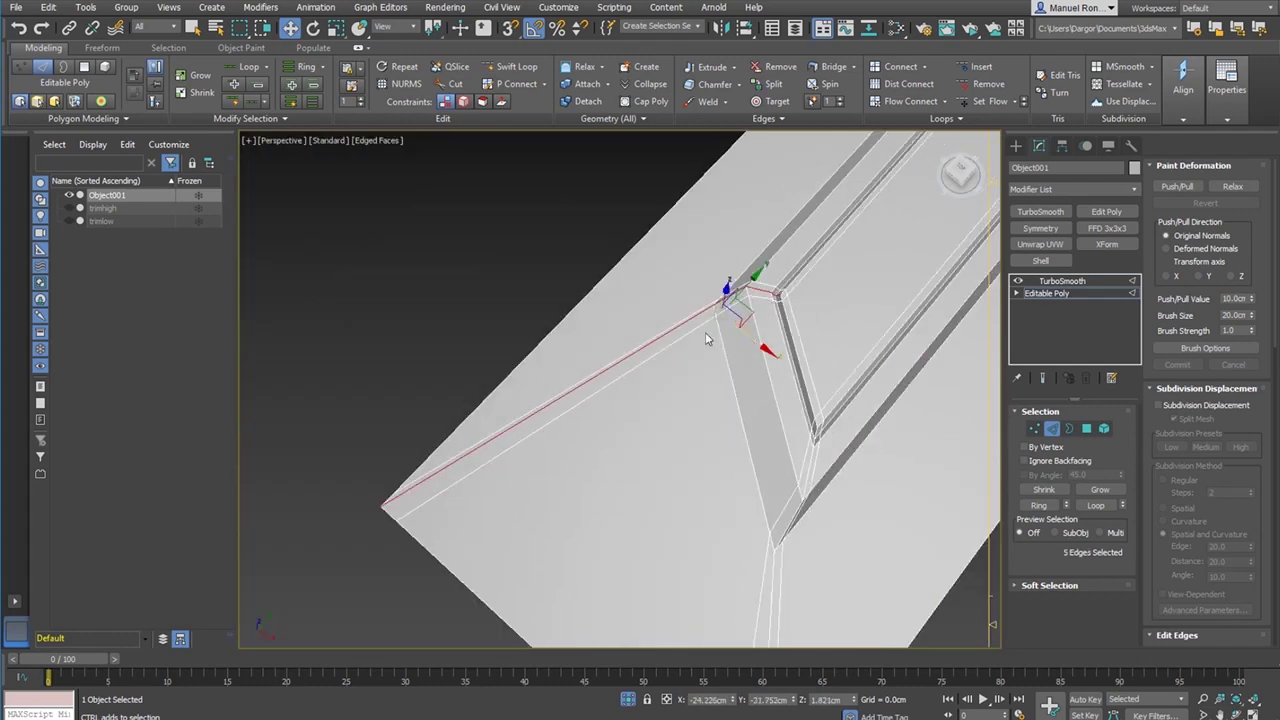
alt+drag(562, 569, 565, 573)
middle_drag(729, 491, 640, 569)
scroll(692, 370, up, 5)
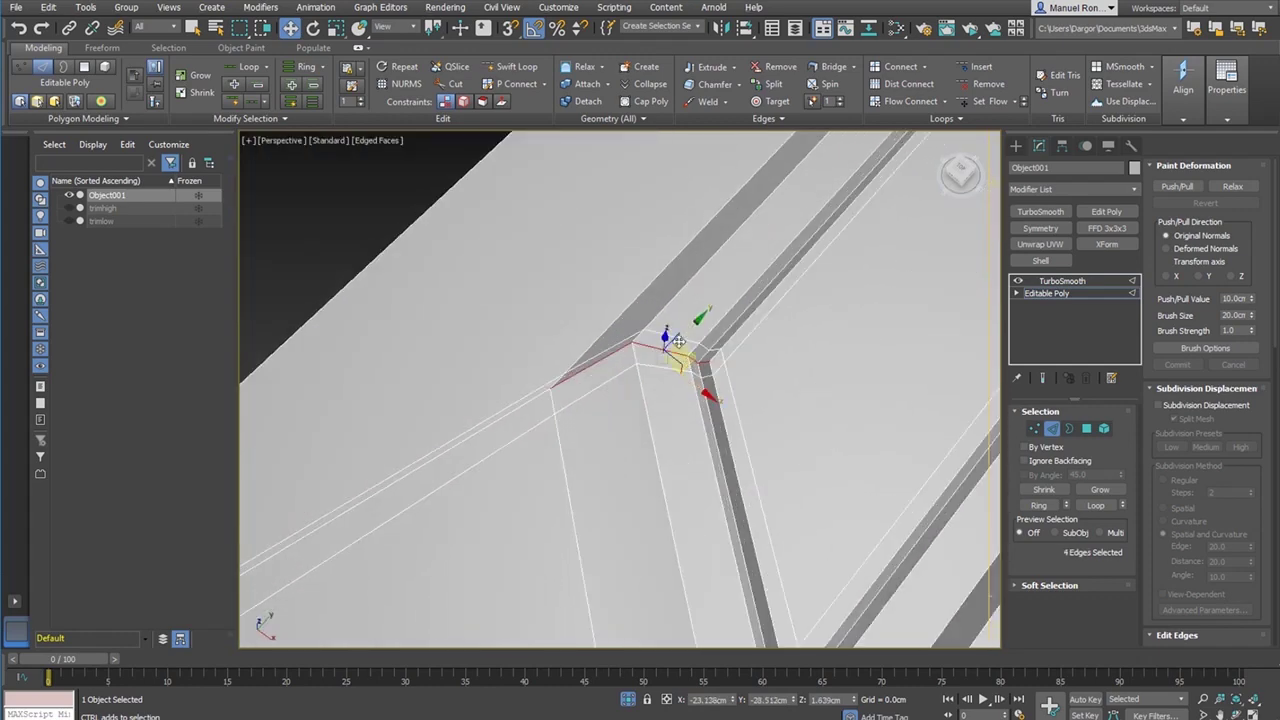
alt+middle_drag(651, 327, 700, 285)
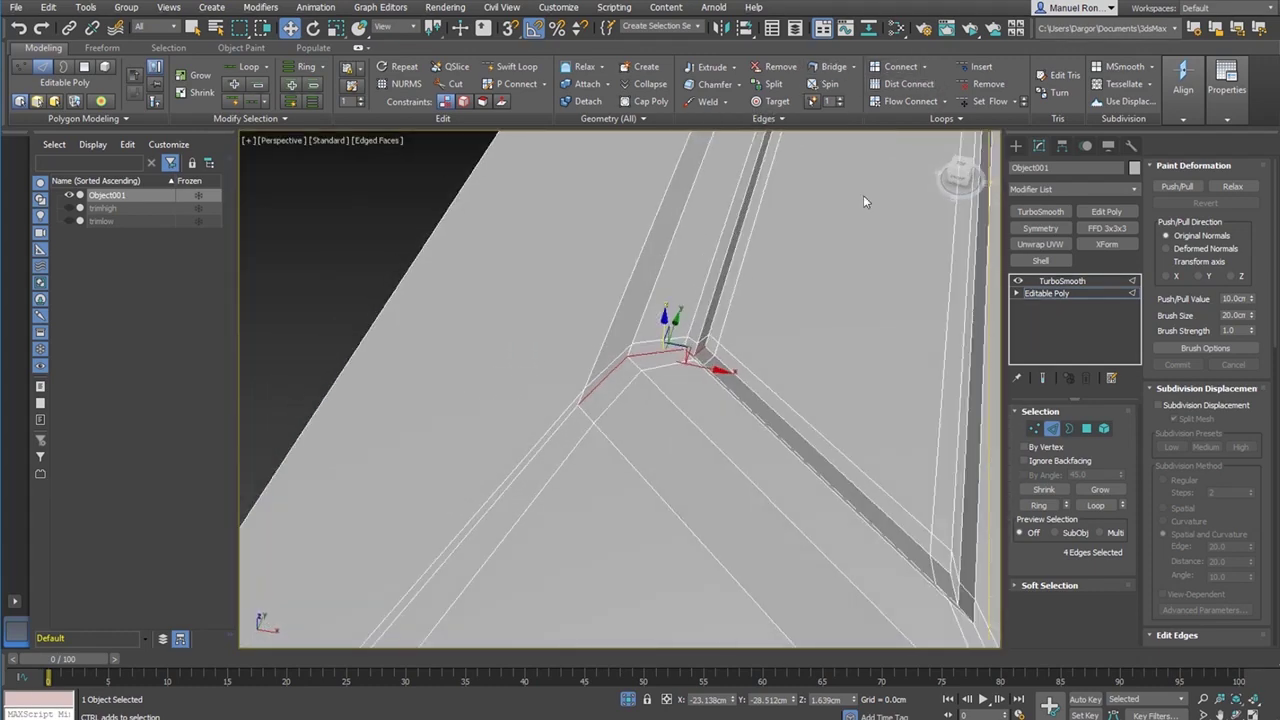
click(1040, 503)
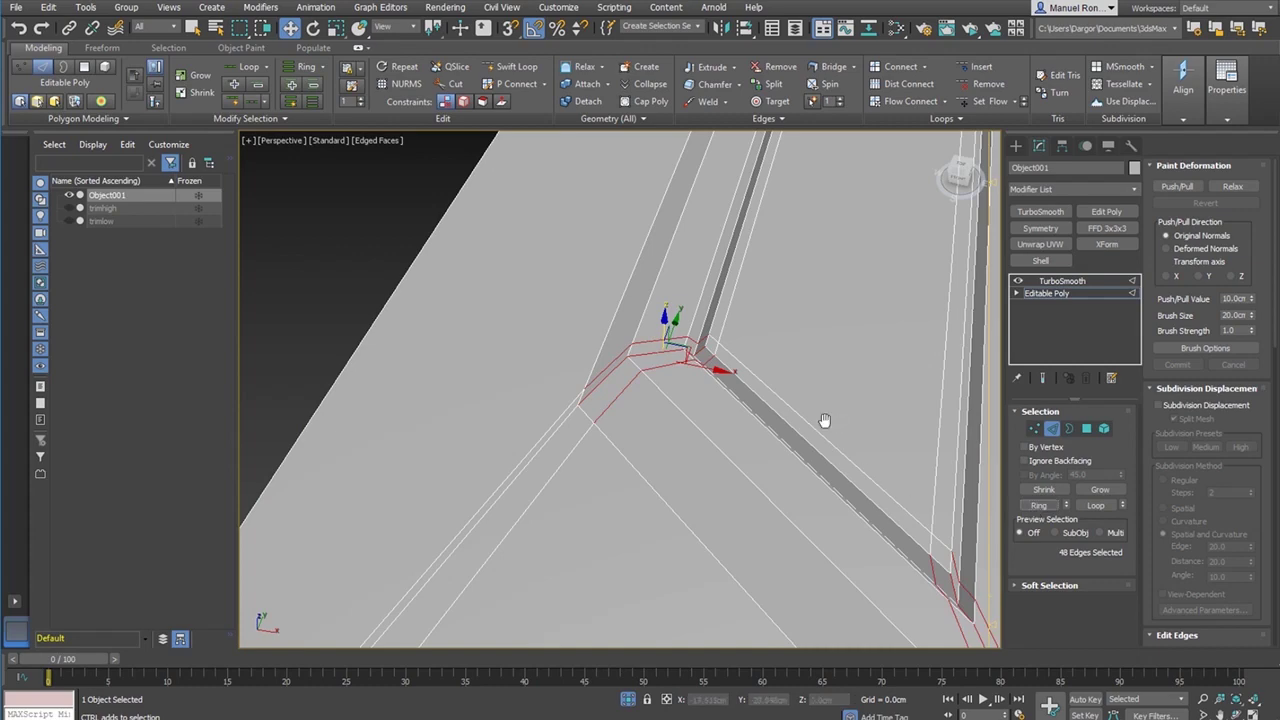
- Connect the selected edge rings with 2 segments and a pinch of 64 to add support loops around the recess and groove
alt+middle_drag(826, 423, 468, 523)
click(926, 68)
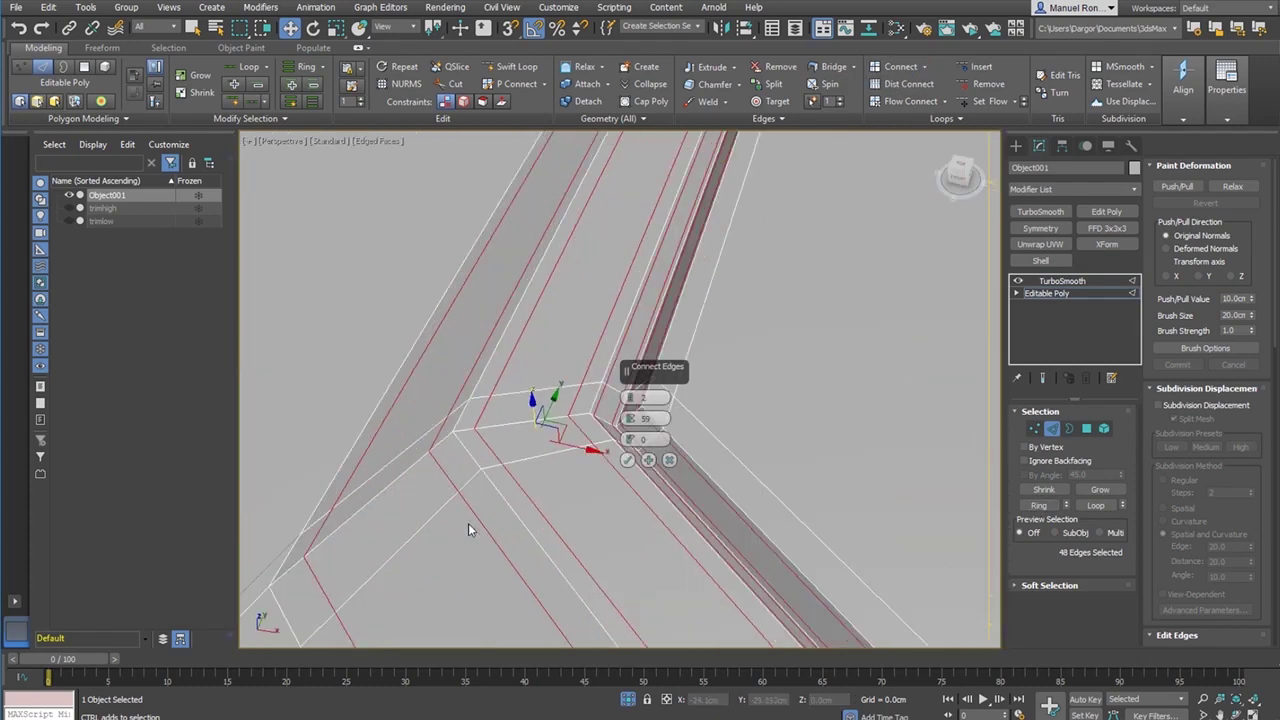
drag(630, 419, 612, 351)
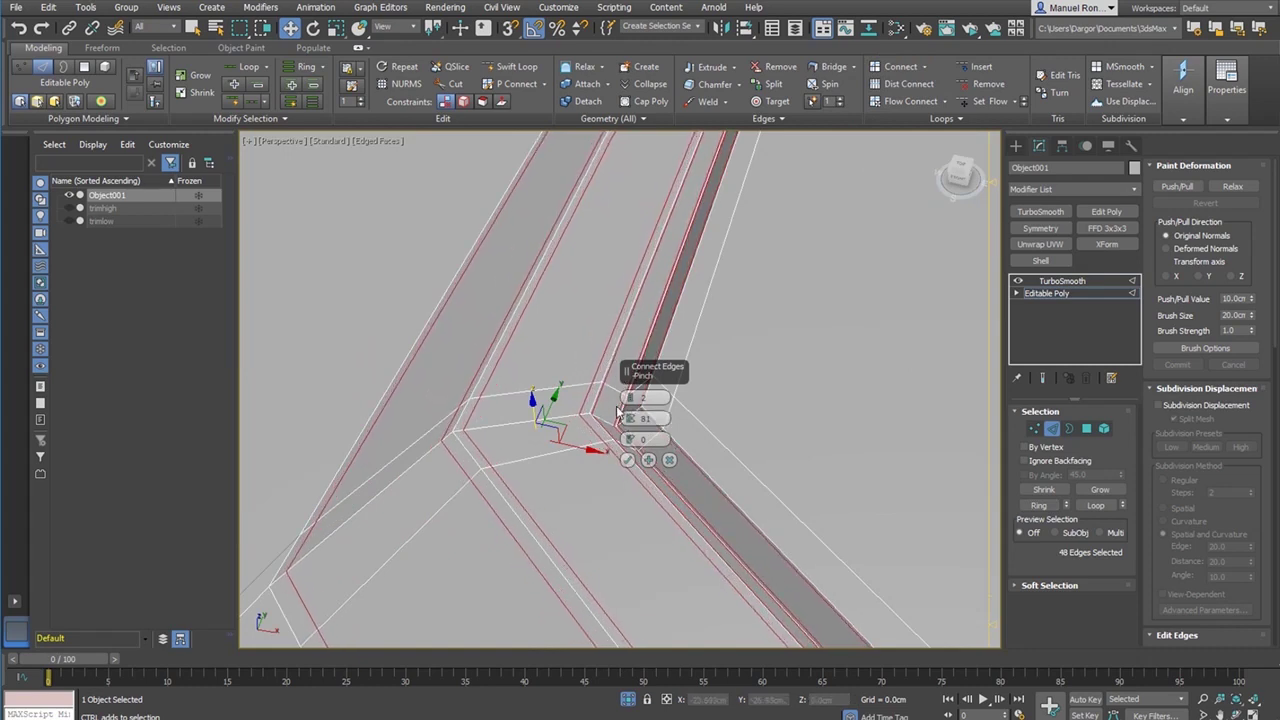
drag(630, 419, 638, 470)
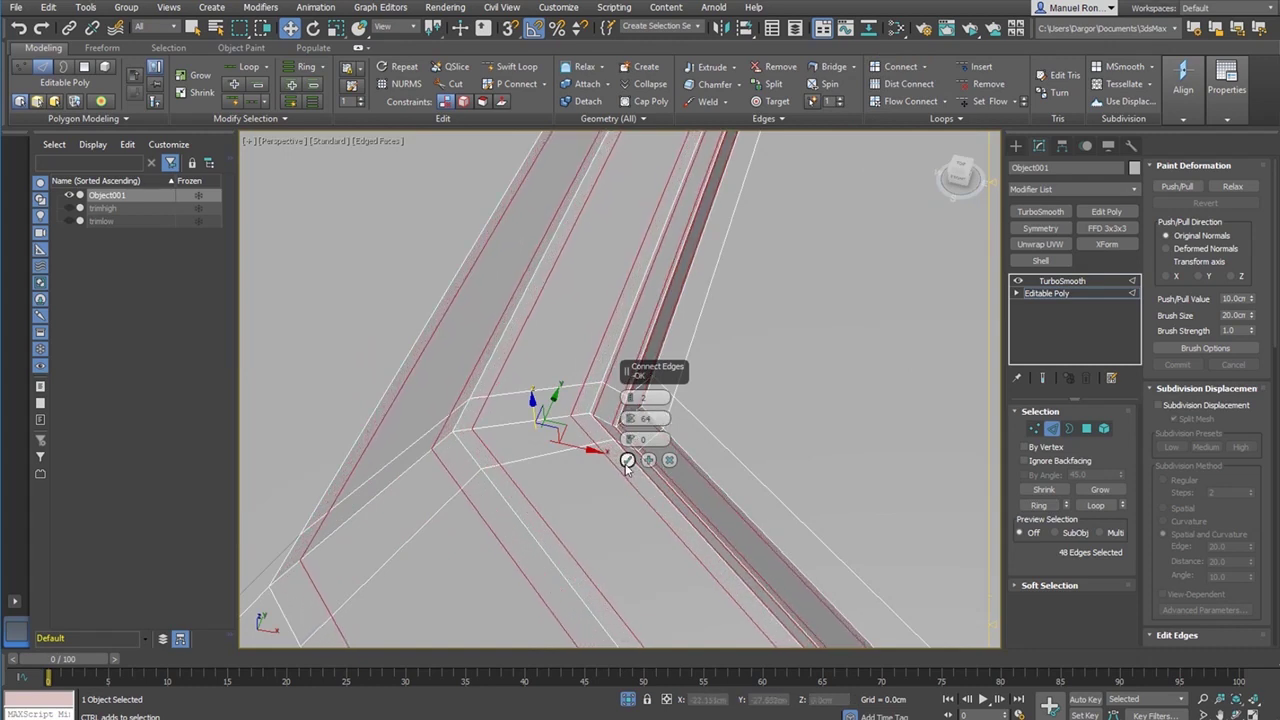
click(627, 461)
- Return to the TurboSmooth result, deselect the panel and turn off the edged-faces display
click(1044, 378)
click(1066, 283)
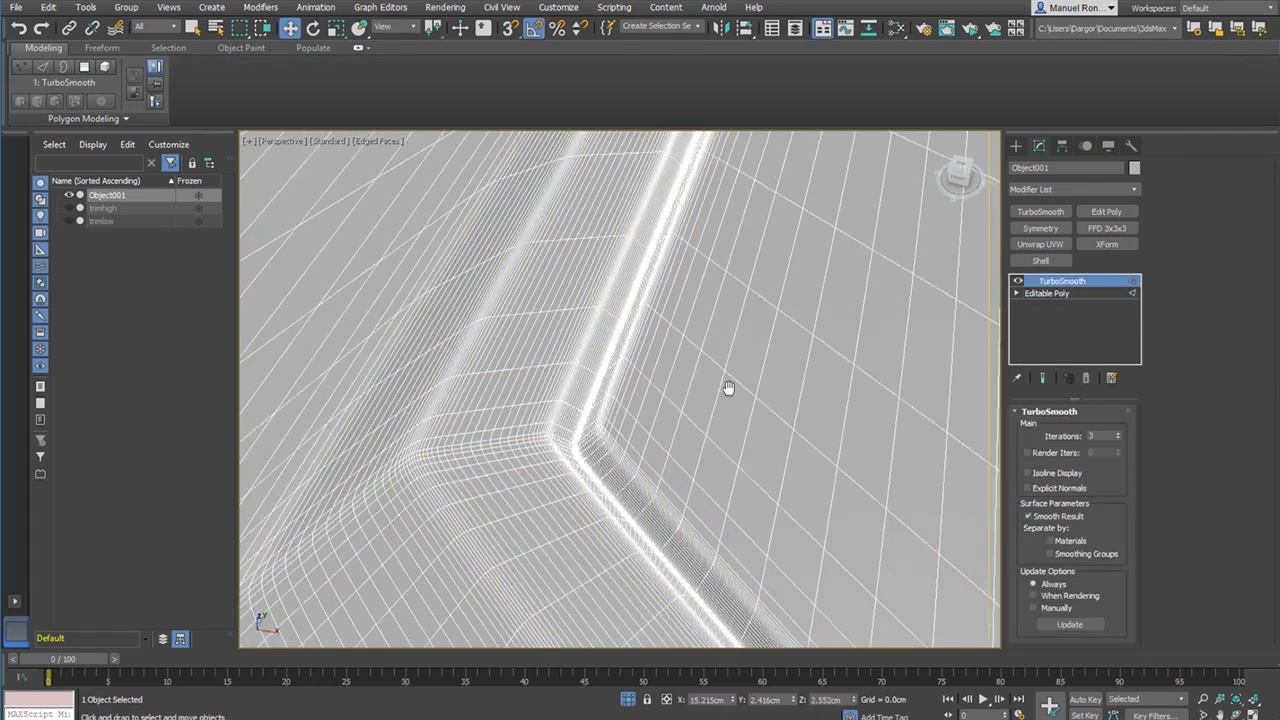
scroll(766, 412, down, 5)
click(768, 412)
scroll(775, 431, down, 3)
key(F4)
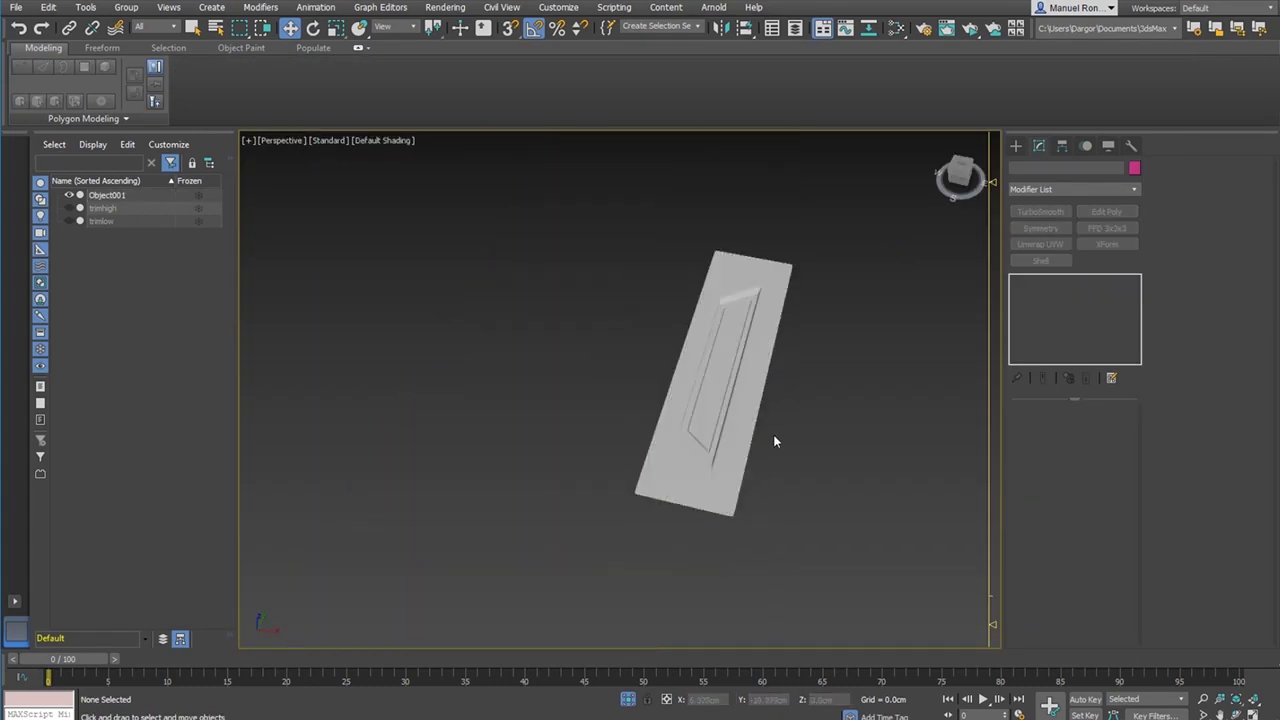
- Examine the smoothed panel's recess and groove corners at both ends for shading and edge sharpness
mouse_move(718, 417)
alt+middle_down()
mouse_move(763, 439)
mouse_move(754, 477)
alt+middle_up()
scroll(732, 233, up, 3)
scroll(732, 233, up, 5)
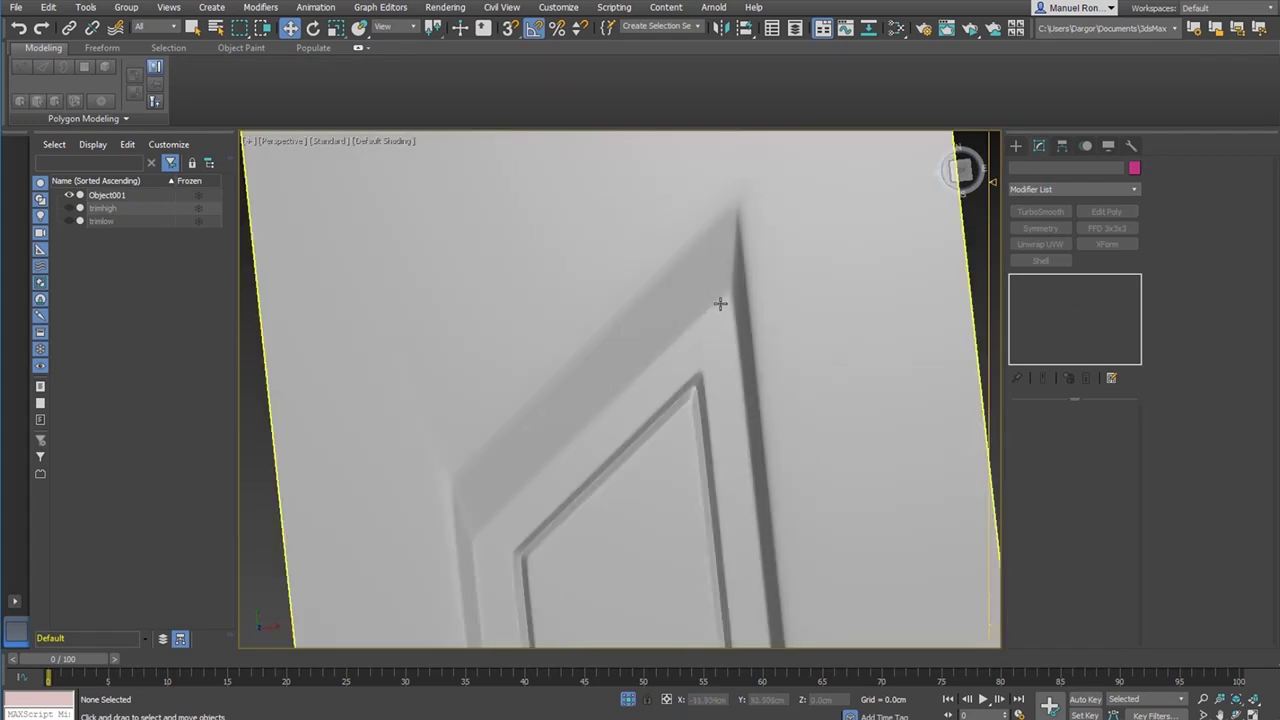
scroll(720, 300, down, 7)
scroll(706, 297, up, 7)
scroll(700, 264, up, 3)
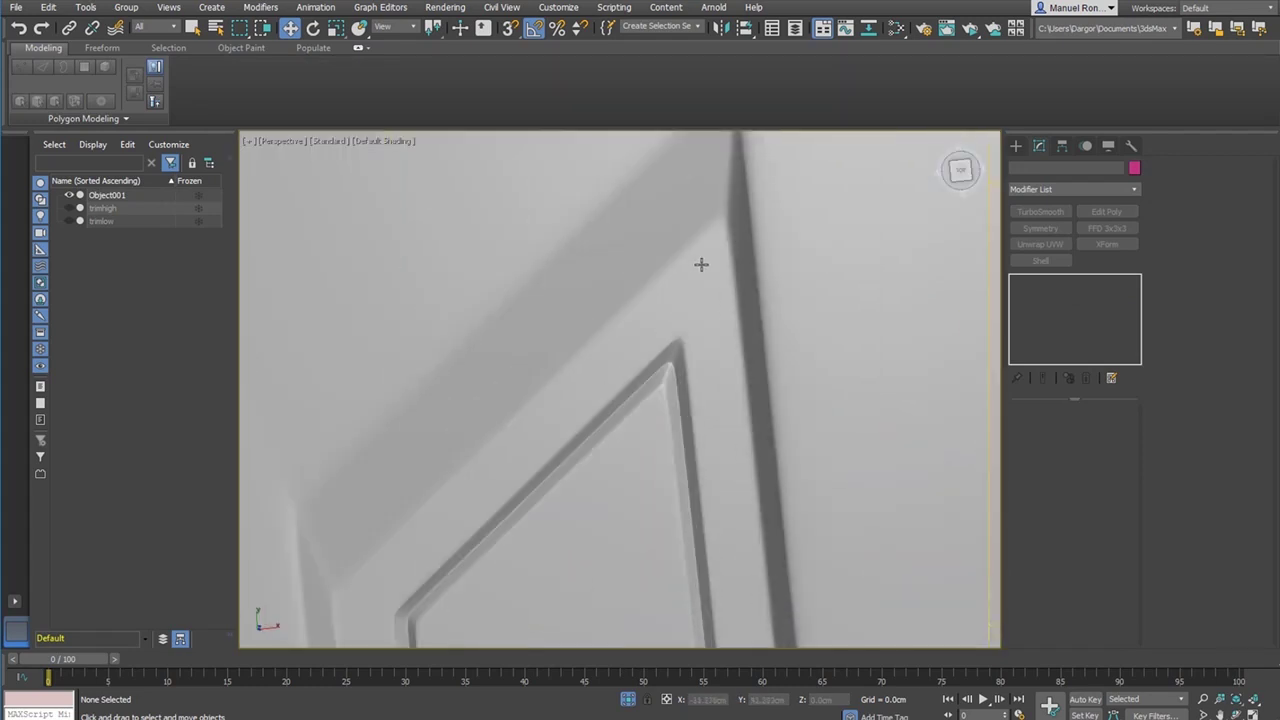
click(703, 264)
scroll(712, 340, down, 4)
scroll(700, 300, up, 2)
scroll(693, 271, down, 2)
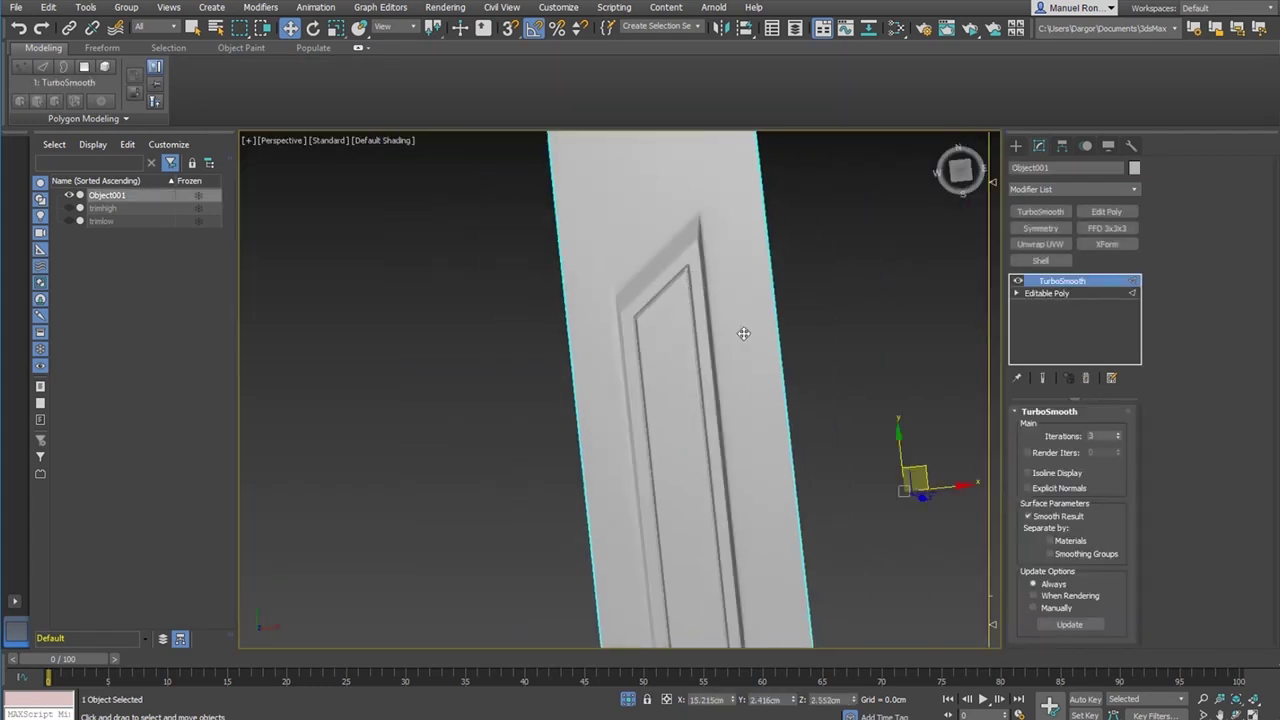
scroll(651, 323, up, 3)
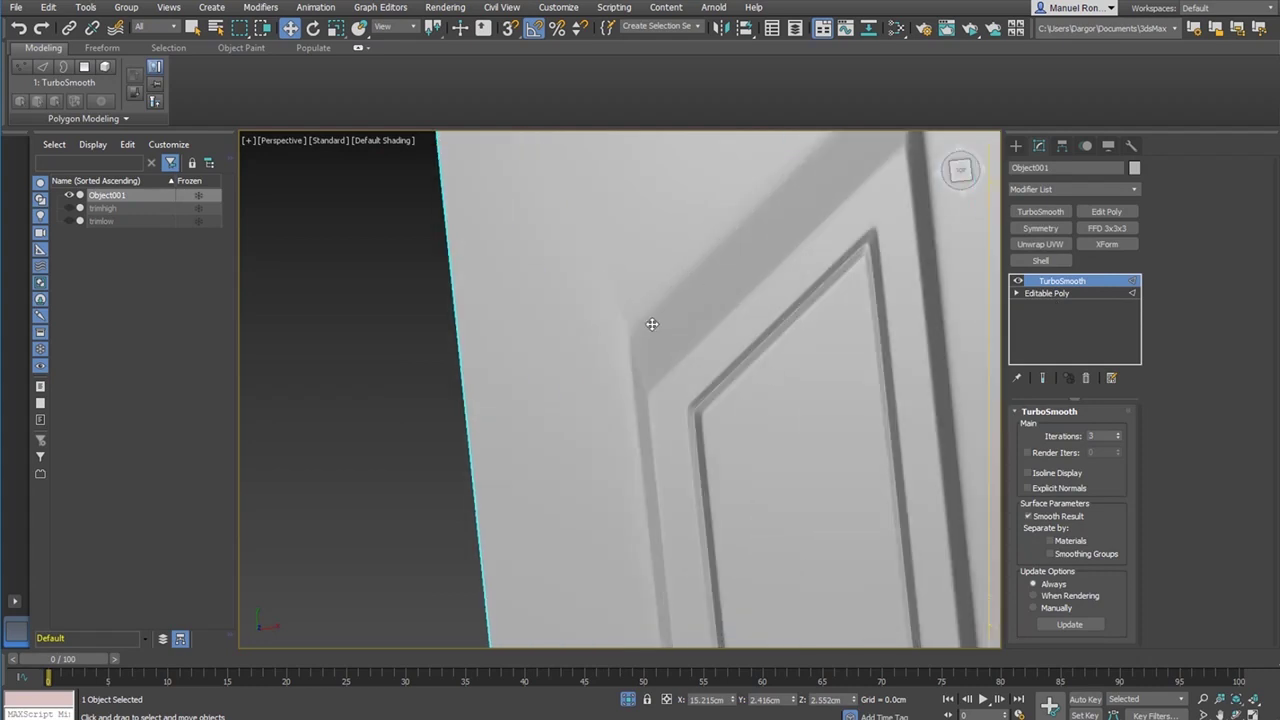
scroll(690, 341, down, 4)
scroll(690, 341, up, 3)
scroll(740, 284, down, 4)
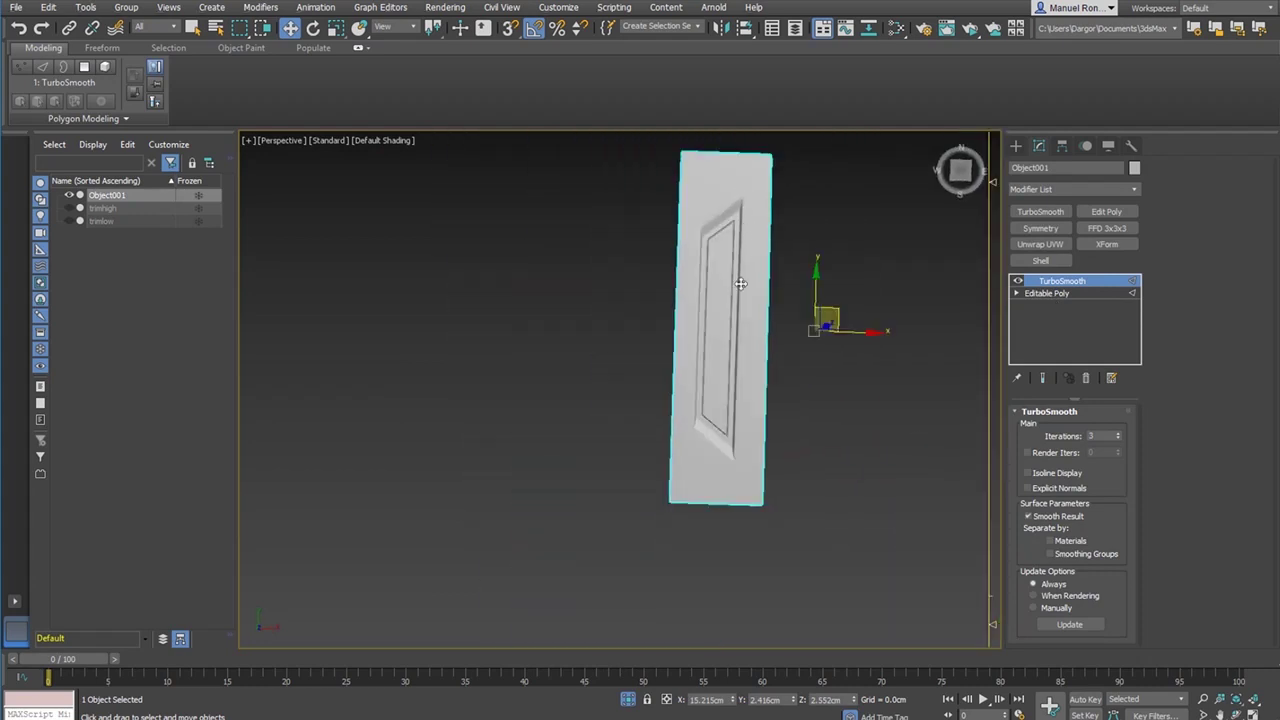
scroll(728, 479, up, 4)
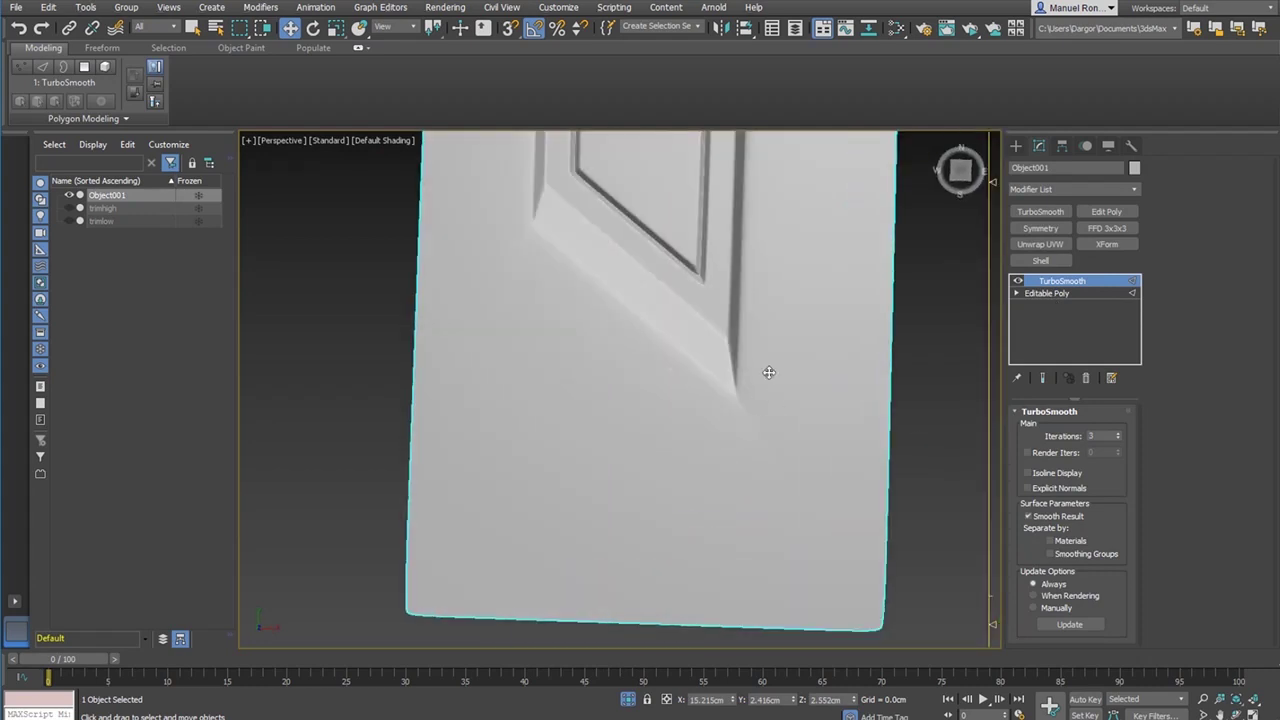
- Insert a Swift Loop in the base Editable Poly just outside the recess's outer border
click(1046, 293)
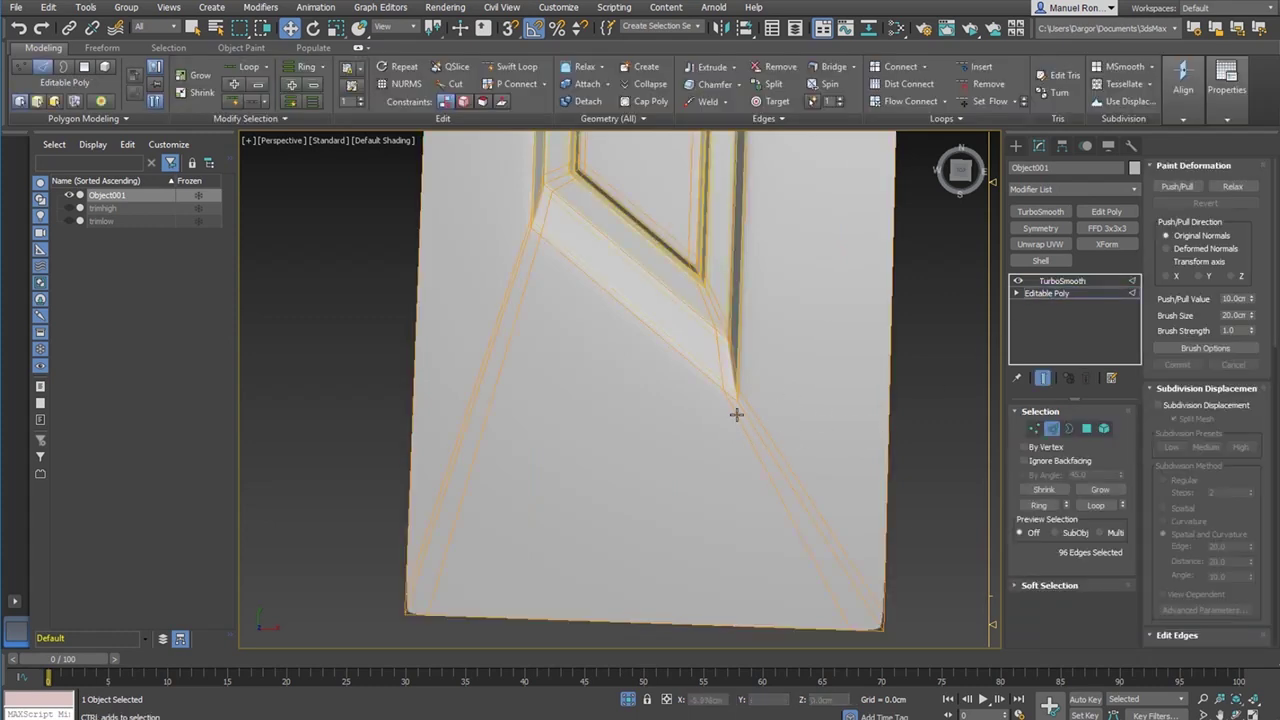
click(516, 66)
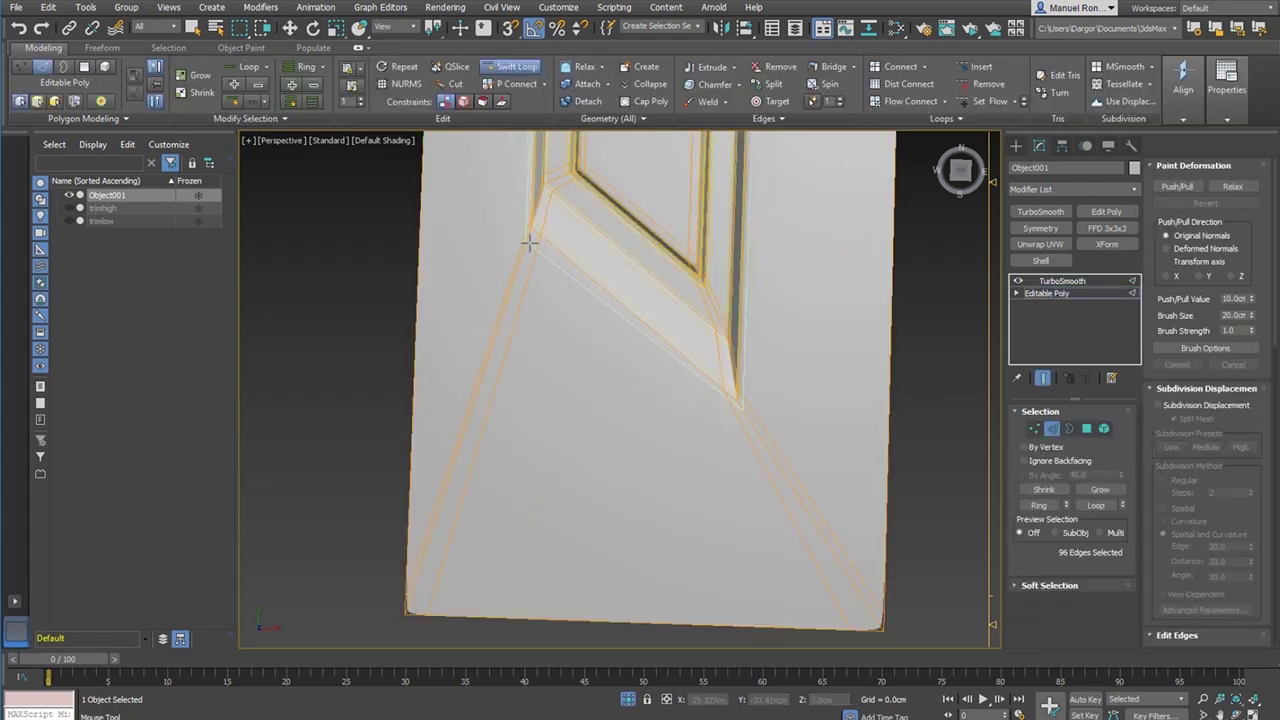
click(530, 240)
right_click(925, 390)
- Return to TurboSmooth, deselect the panel and inspect the recess border and groove at both ends
click(1060, 284)
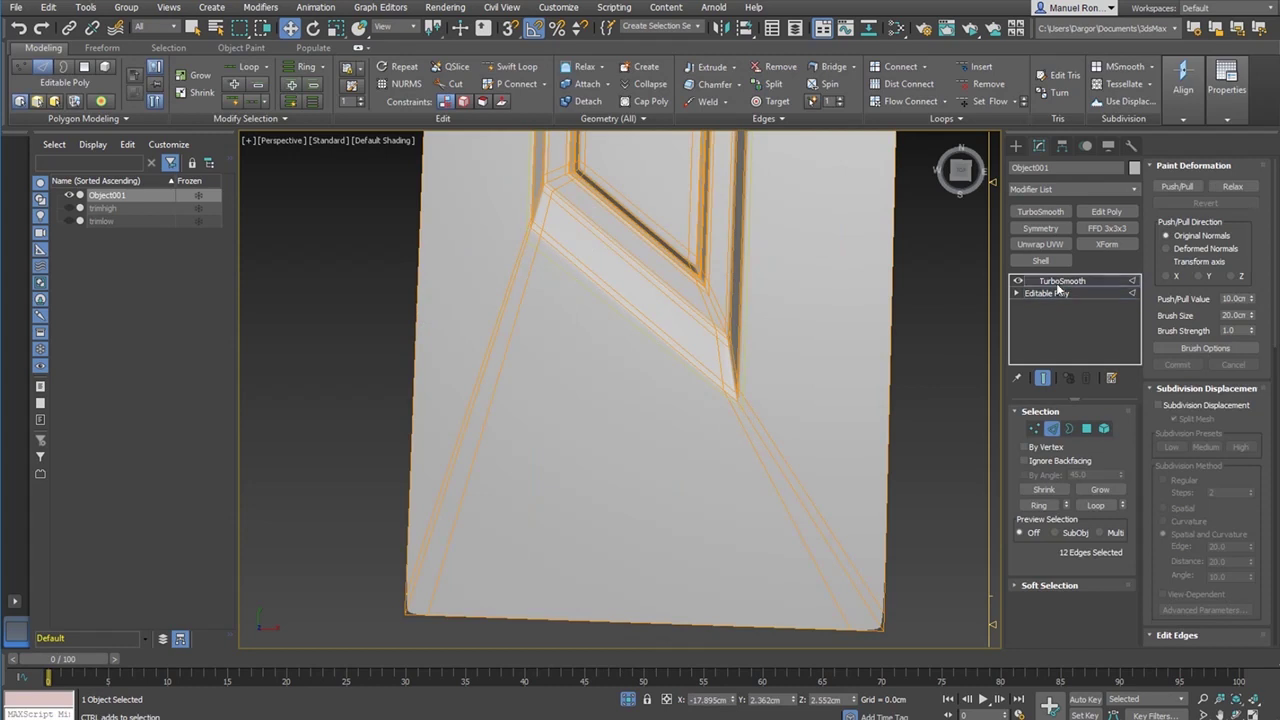
click(927, 365)
scroll(688, 302, down, 6)
middle_drag(688, 300, 645, 592)
scroll(643, 397, up, 5)
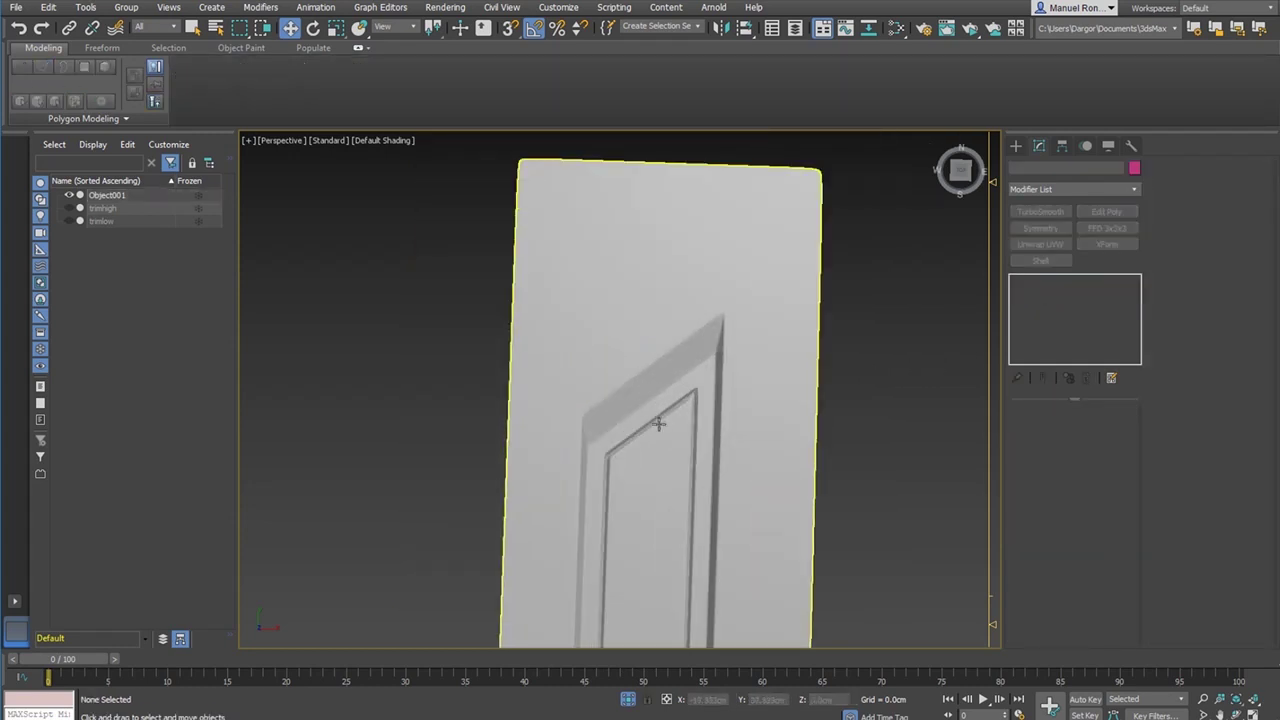
middle_drag(678, 474, 676, 240)
scroll(676, 240, down, 5)
middle_drag(697, 432, 700, 300)
middle_drag(687, 272, 676, 392)
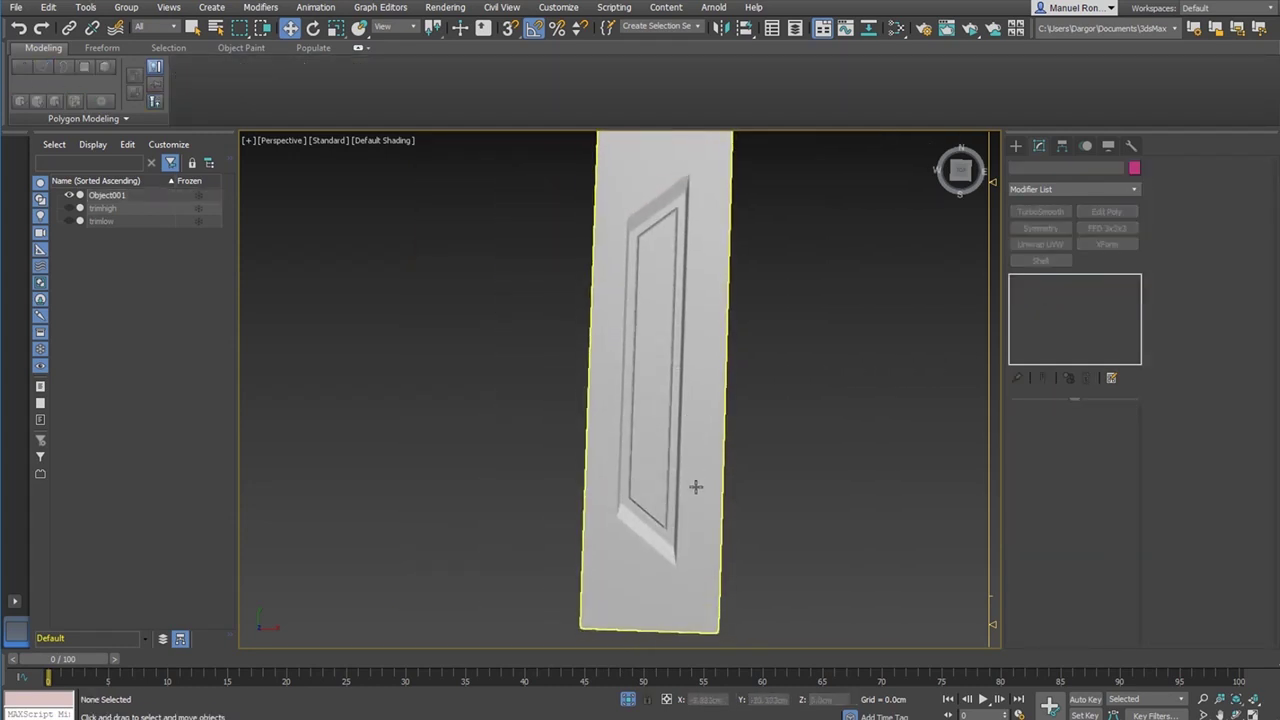
middle_drag(667, 524, 685, 444)
scroll(686, 445, up, 5)
scroll(654, 403, down, 5)
scroll(622, 455, down, 3)
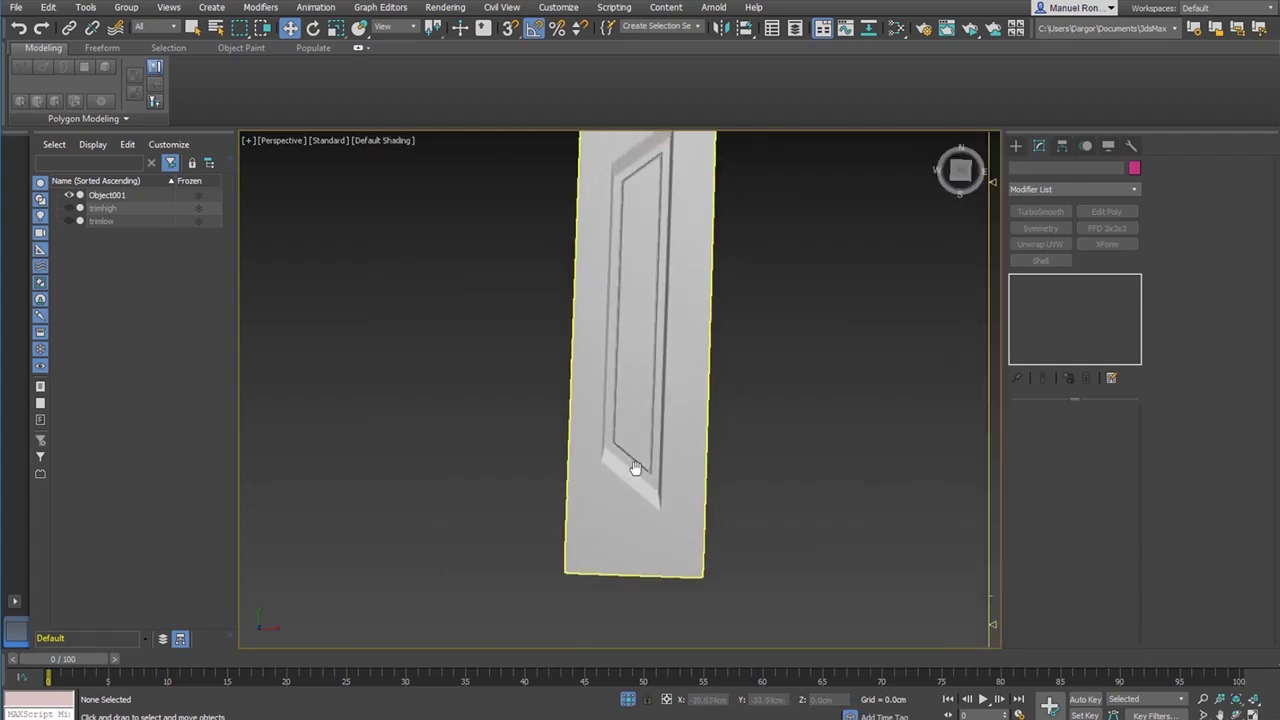
- Select the panel and center its pivot on the object
click(626, 404)
middle_drag(771, 369, 745, 410)
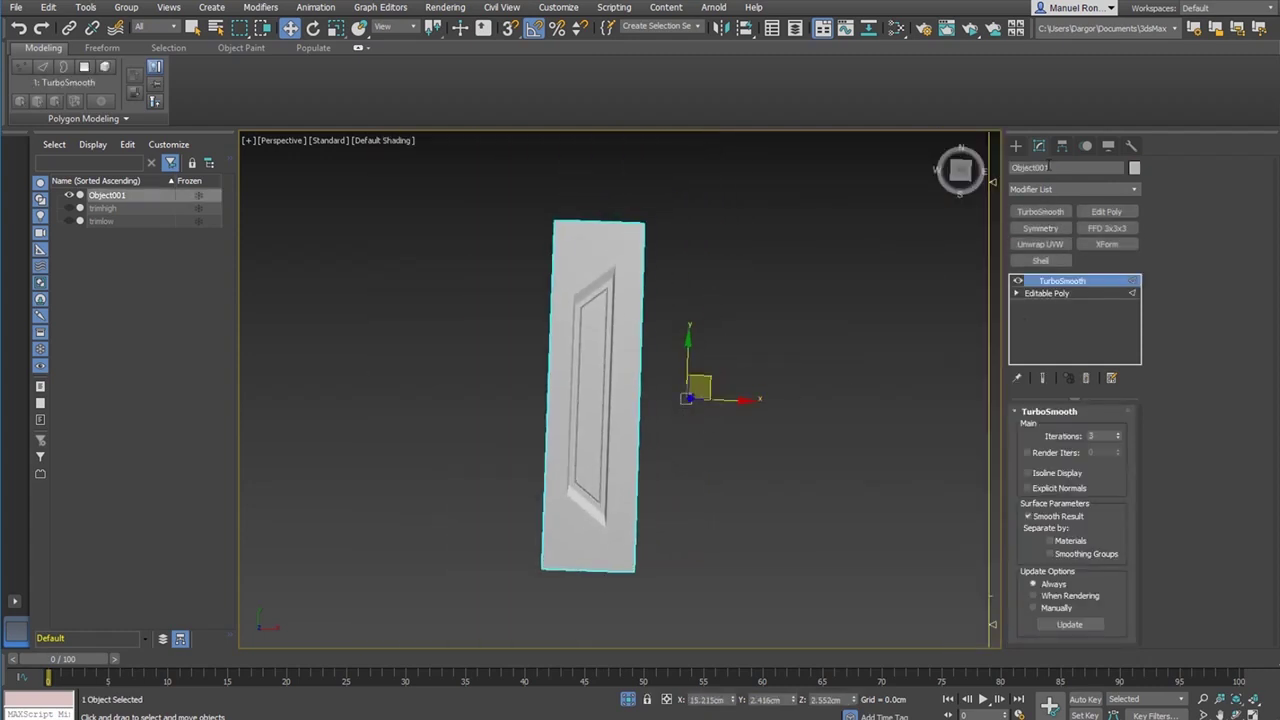
click(1061, 147)
click(1073, 245)
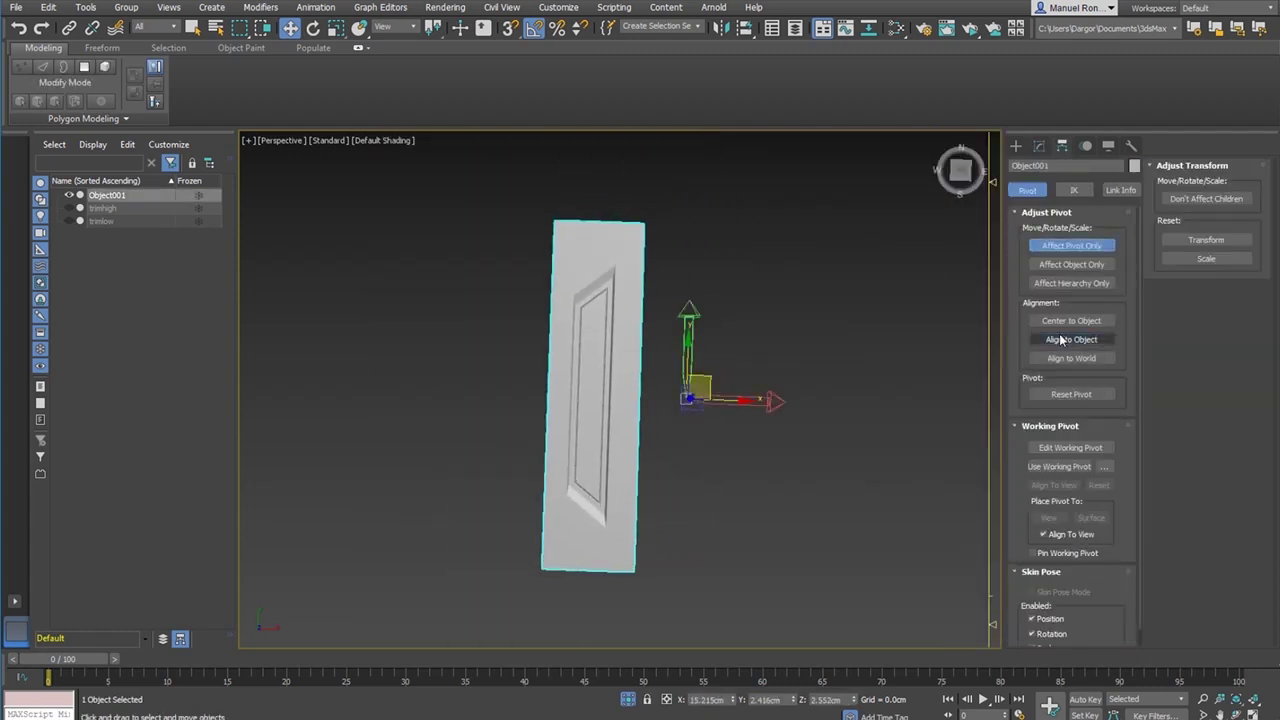
click(1068, 321)
click(1074, 245)
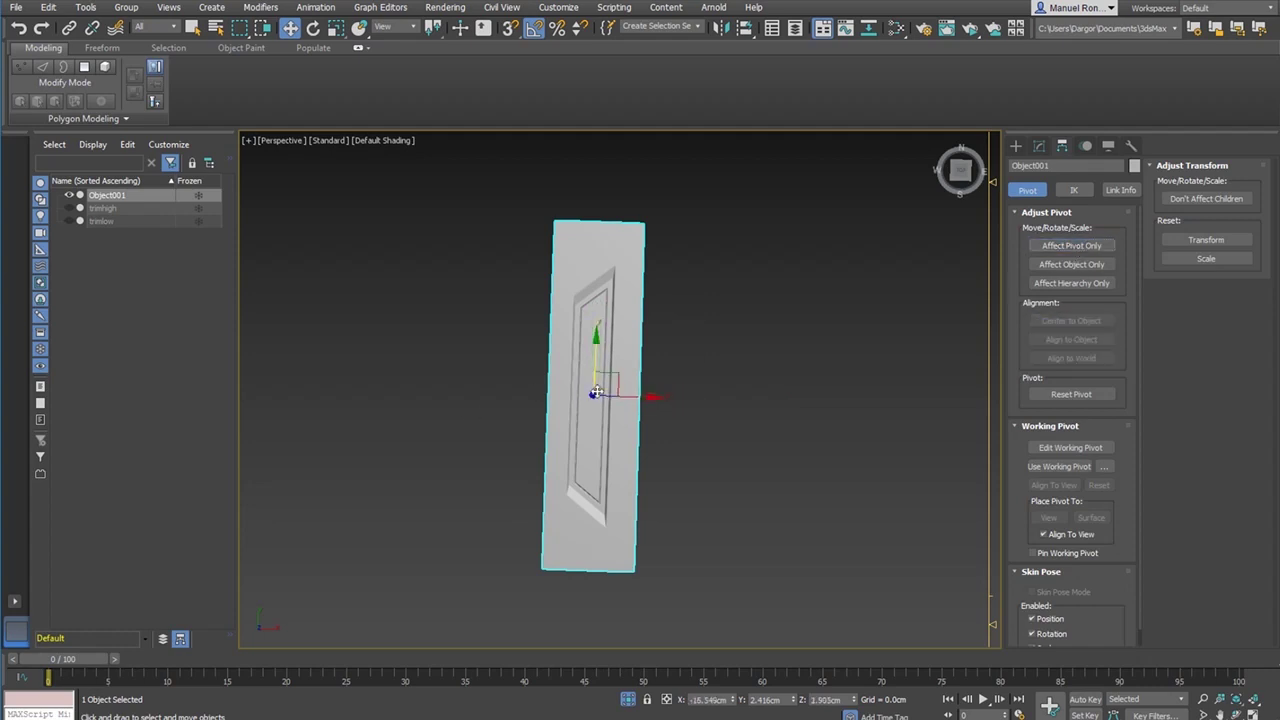
- Clone the panel along X beside the original as a single Copy named Object002
shift+drag(640, 395, 827, 402)
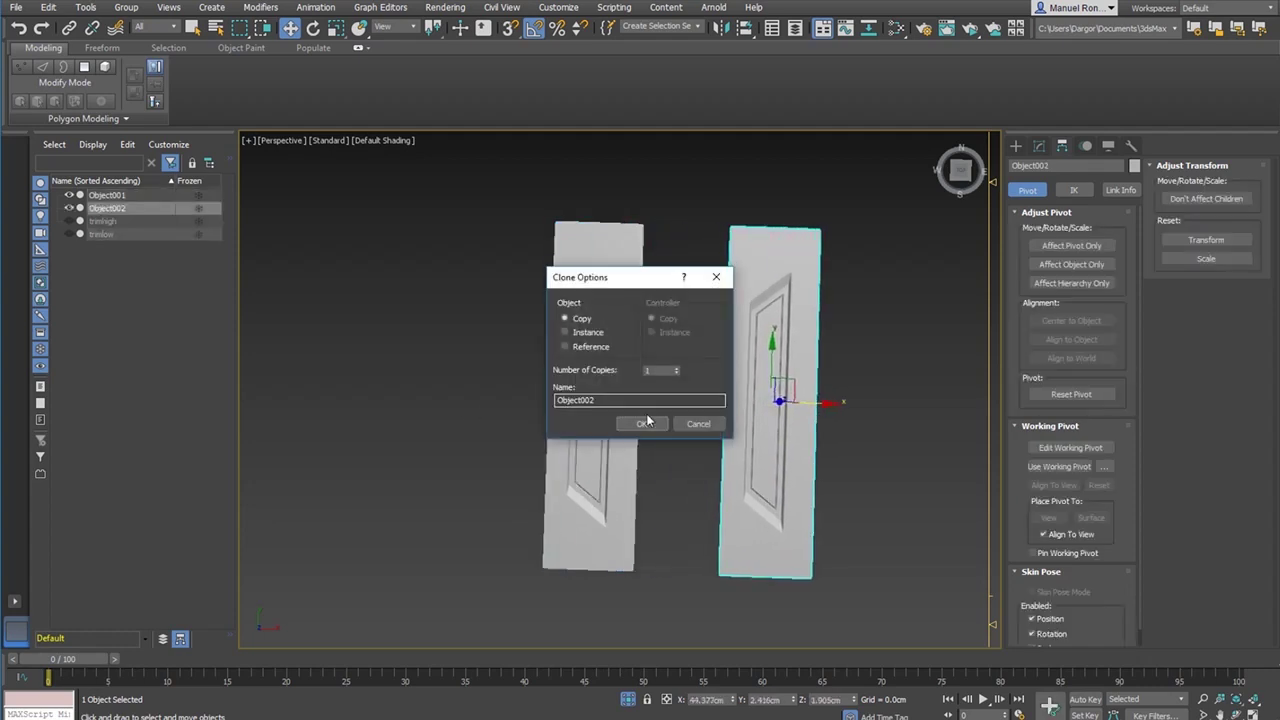
click(648, 424)
- Switch the copied panel to its base Editable Poly level and display edged faces
scroll(844, 496, up, 5)
click(1046, 145)
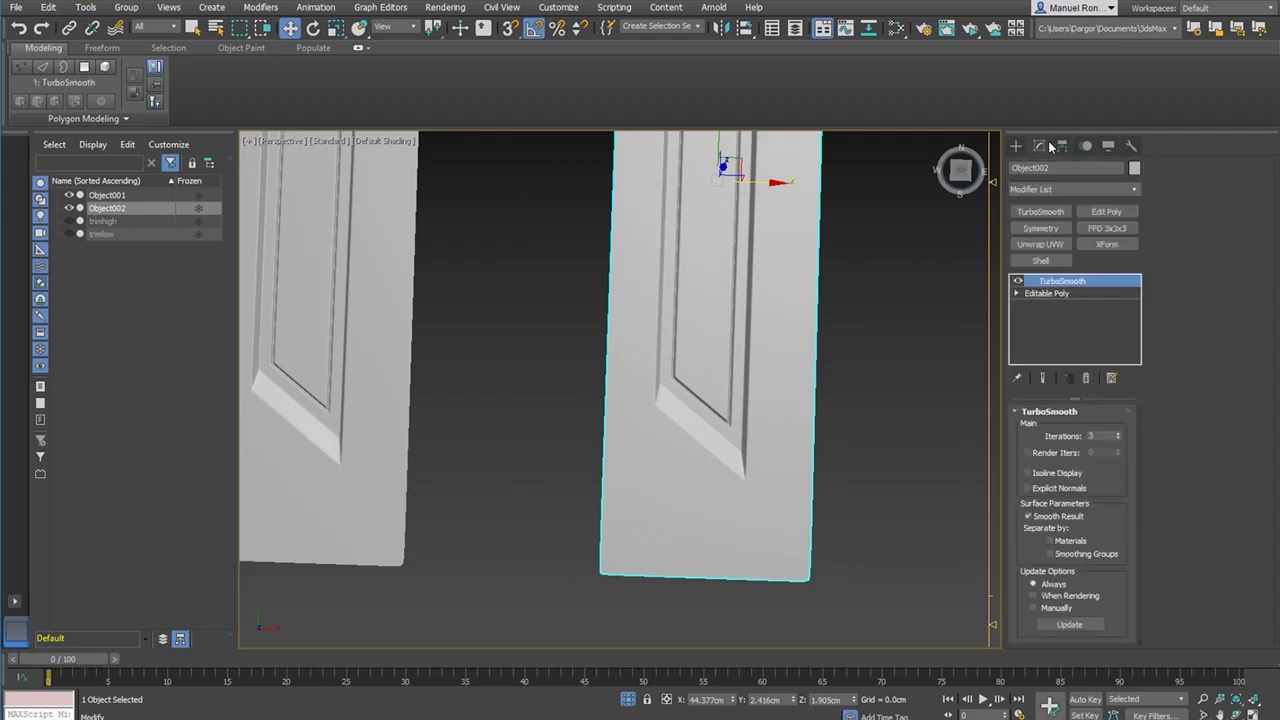
scroll(700, 405, up, 4)
click(1047, 293)
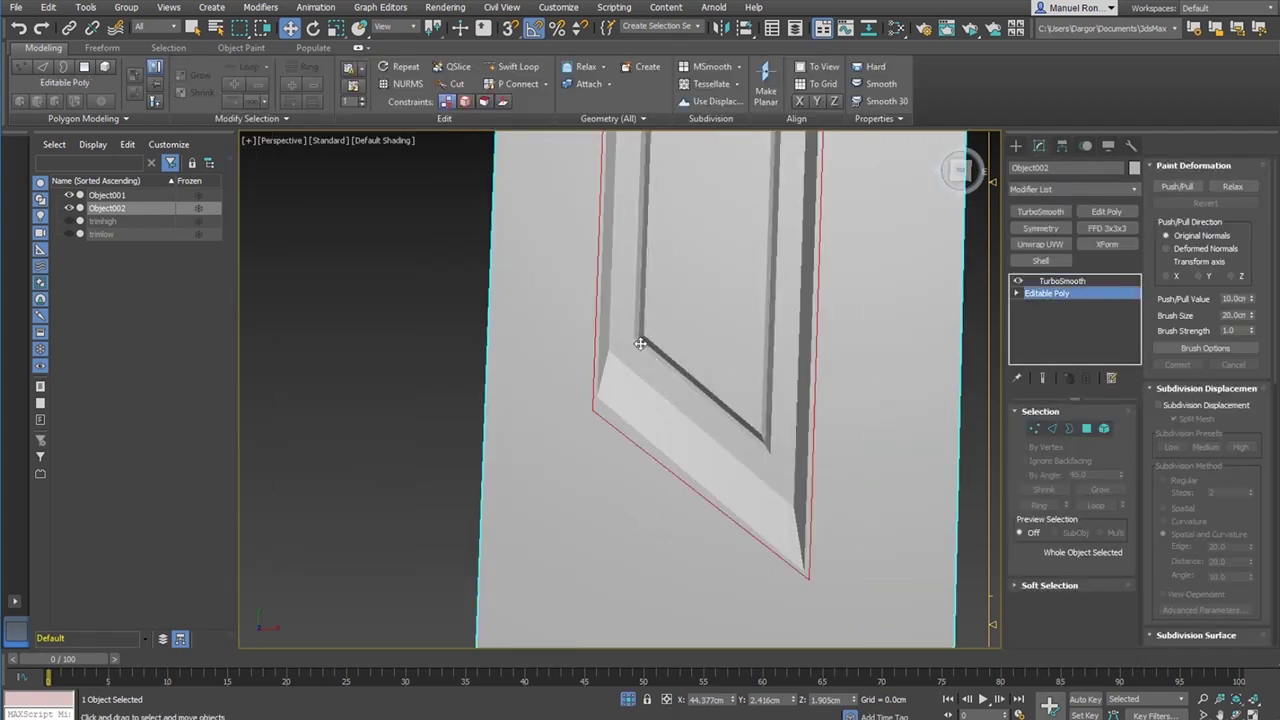
key(F4)
scroll(674, 389, up, 4)
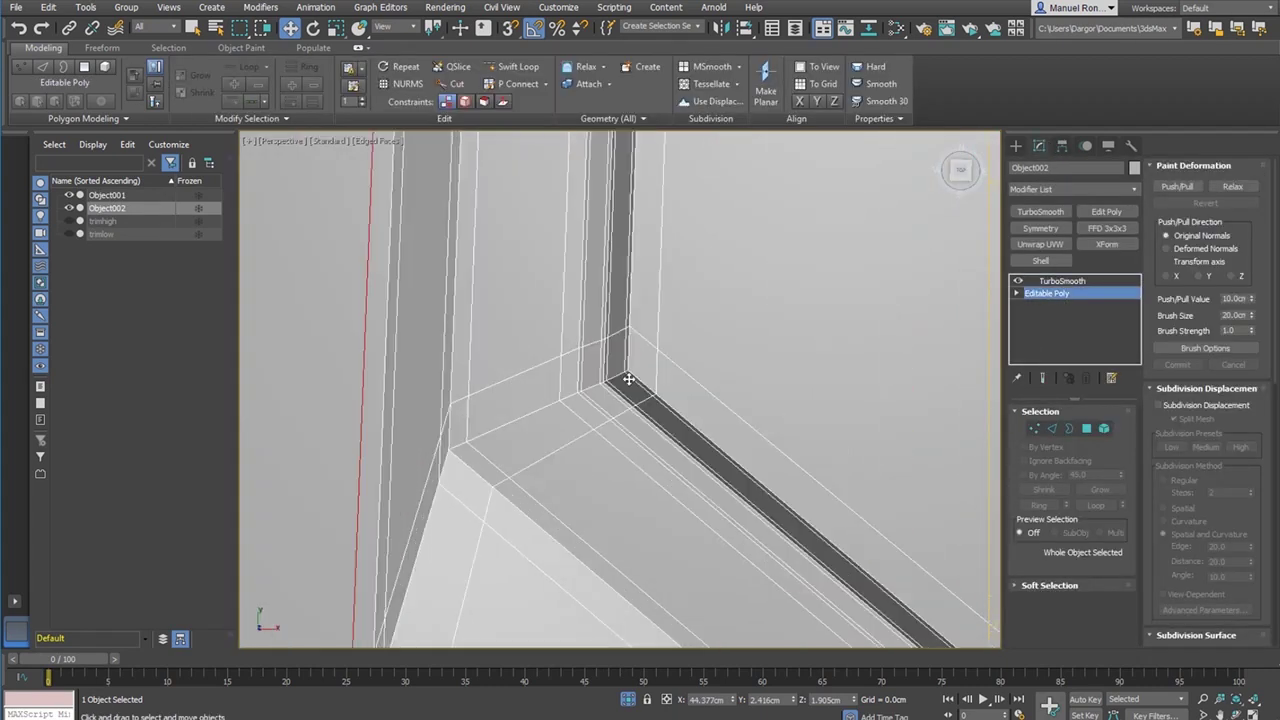
- At edge level, select the support loops running across the recess corners at both ends of the copied panel and remove them
click(1052, 428)
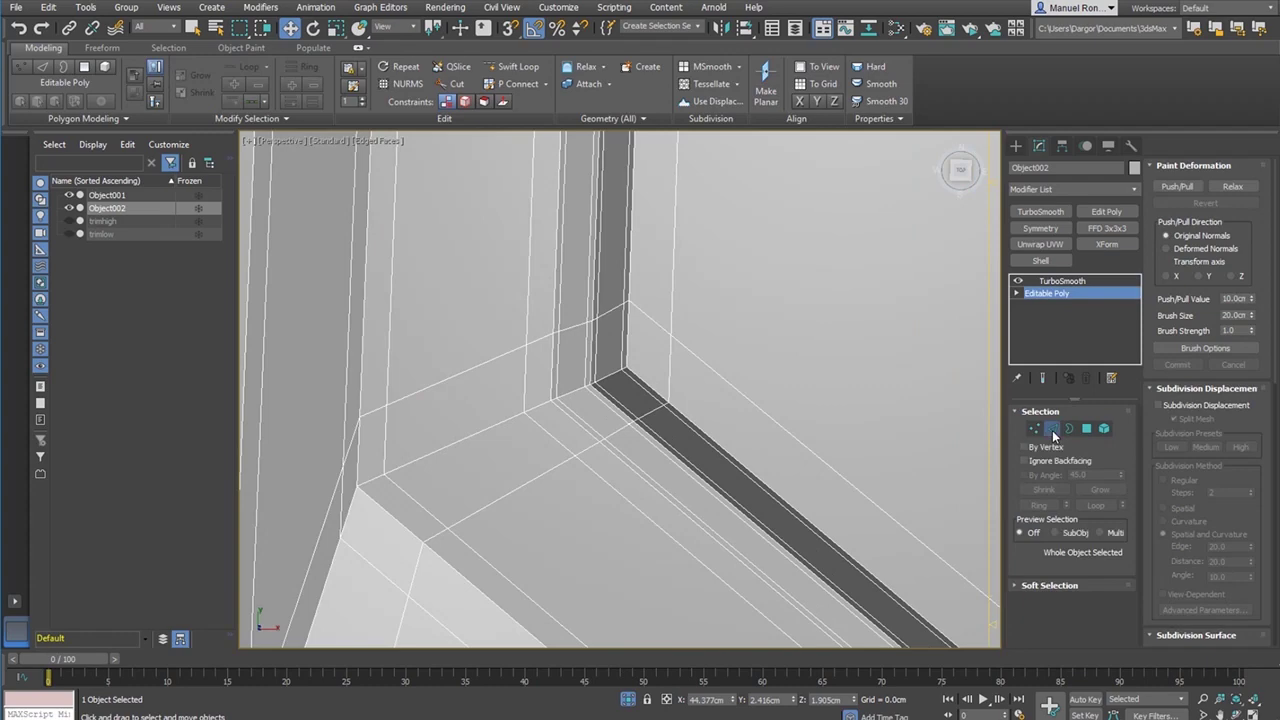
ctrl+click(607, 376)
alt+middle_drag(608, 371, 727, 416)
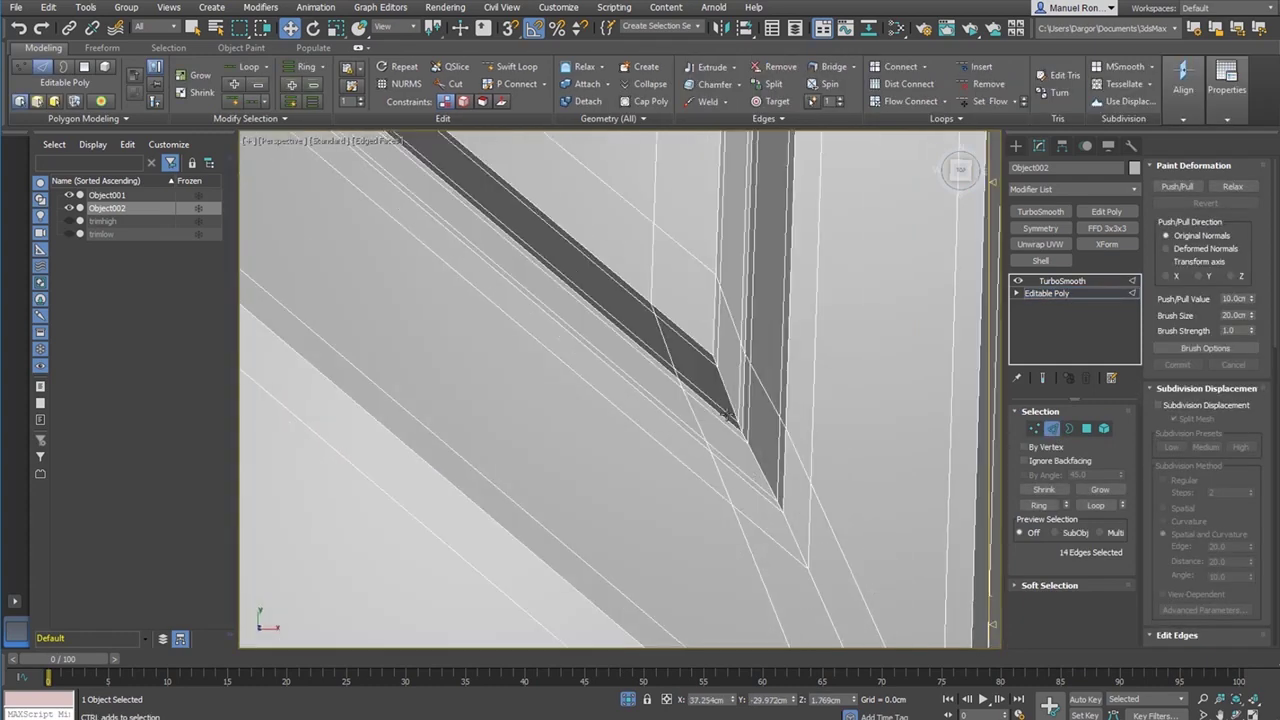
ctrl+double_click(731, 394)
scroll(729, 392, down, 6)
middle_drag(712, 230, 687, 580)
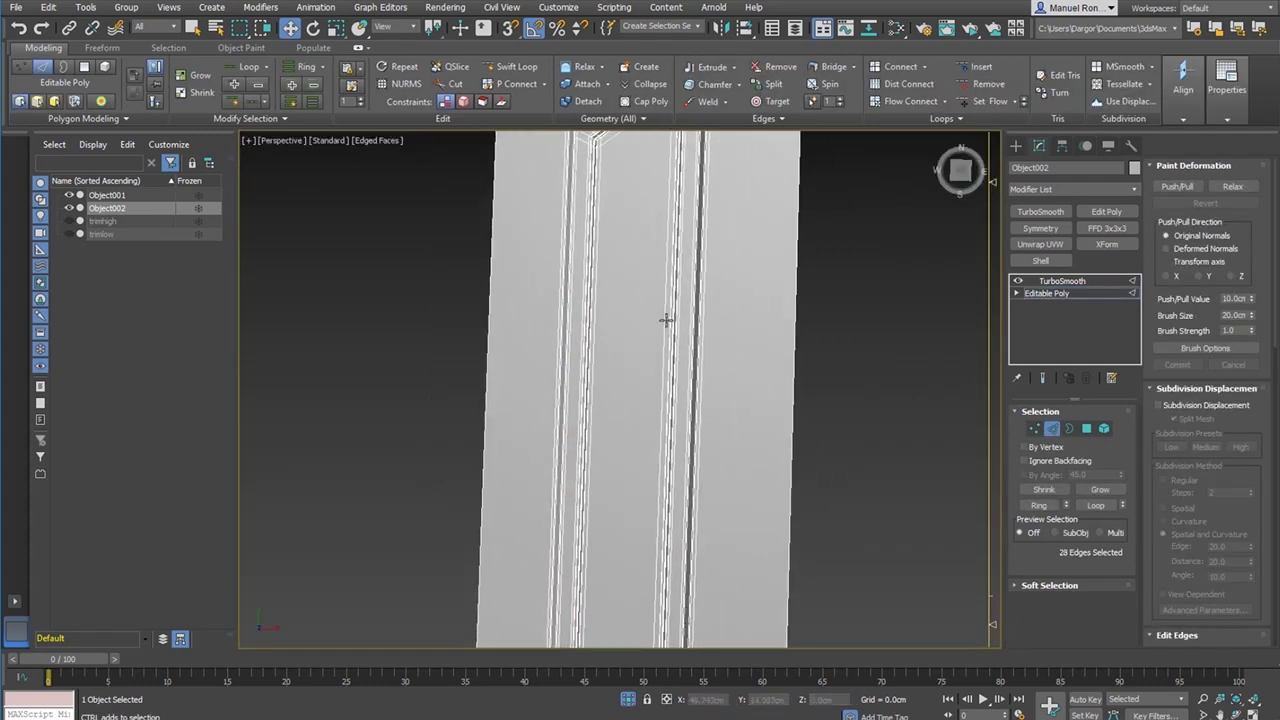
middle_drag(666, 320, 778, 575)
scroll(703, 422, up, 5)
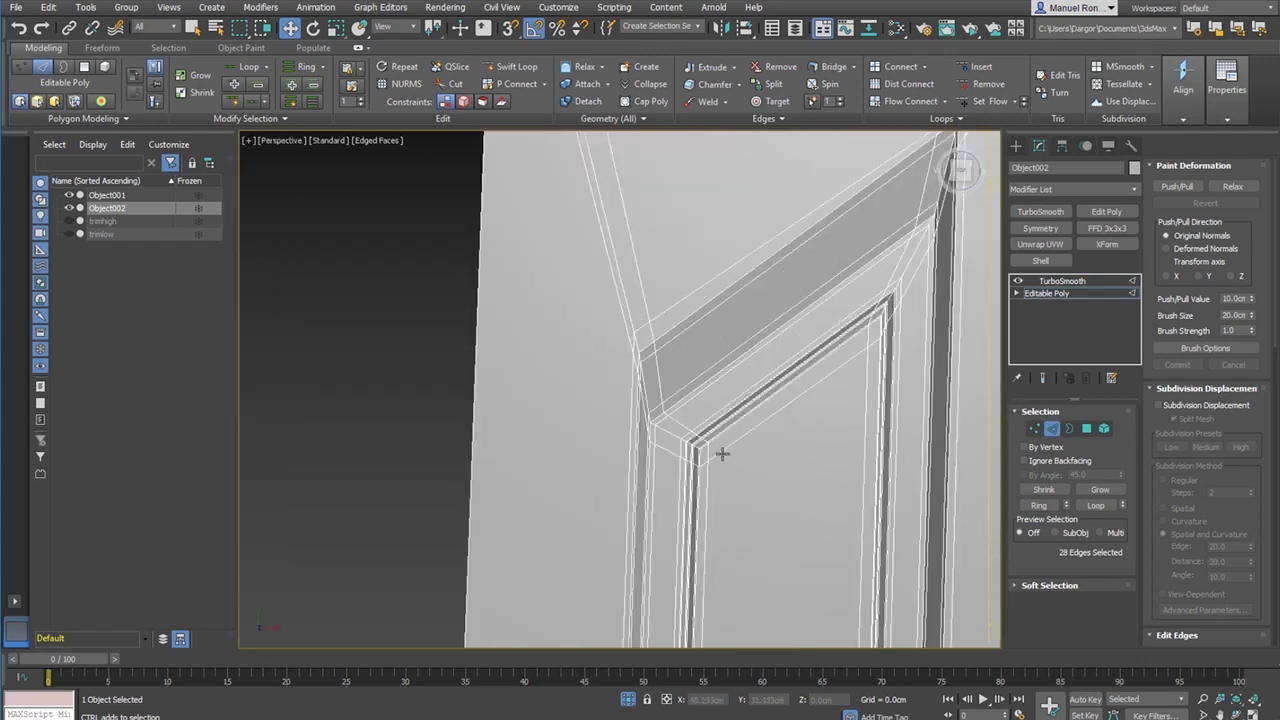
ctrl+double_click(724, 449)
ctrl+double_click(708, 477)
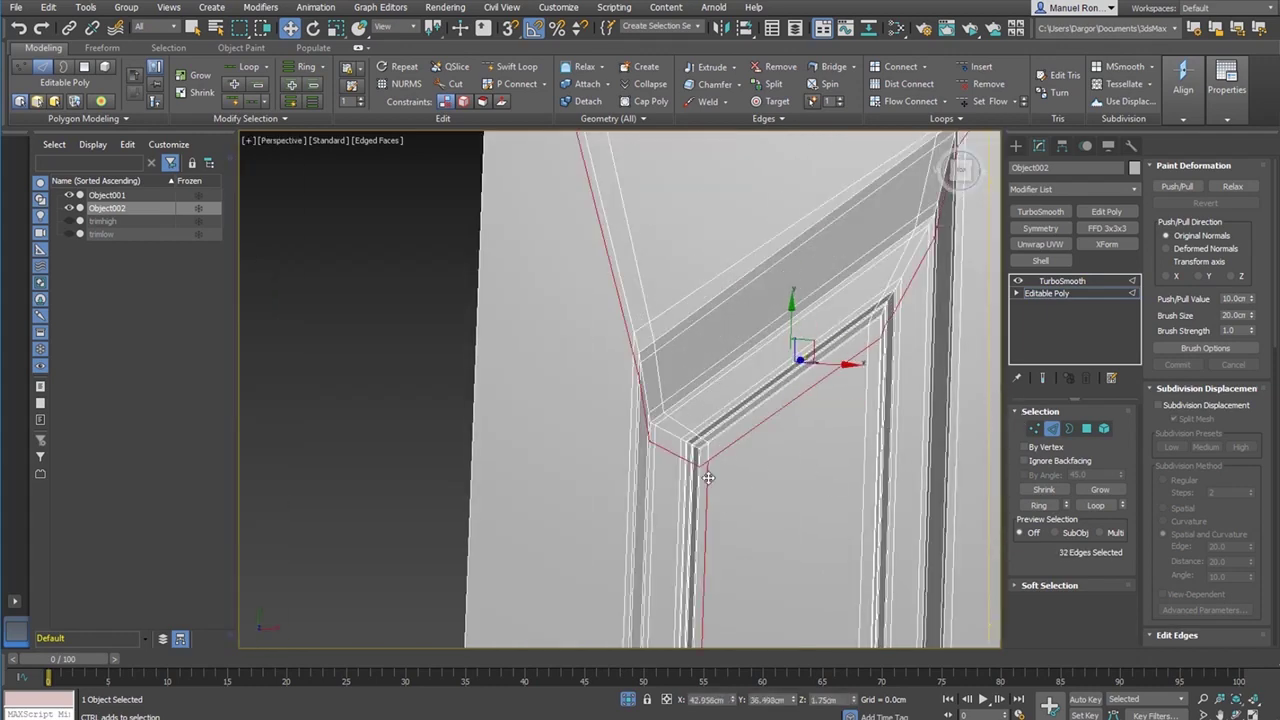
click(854, 399)
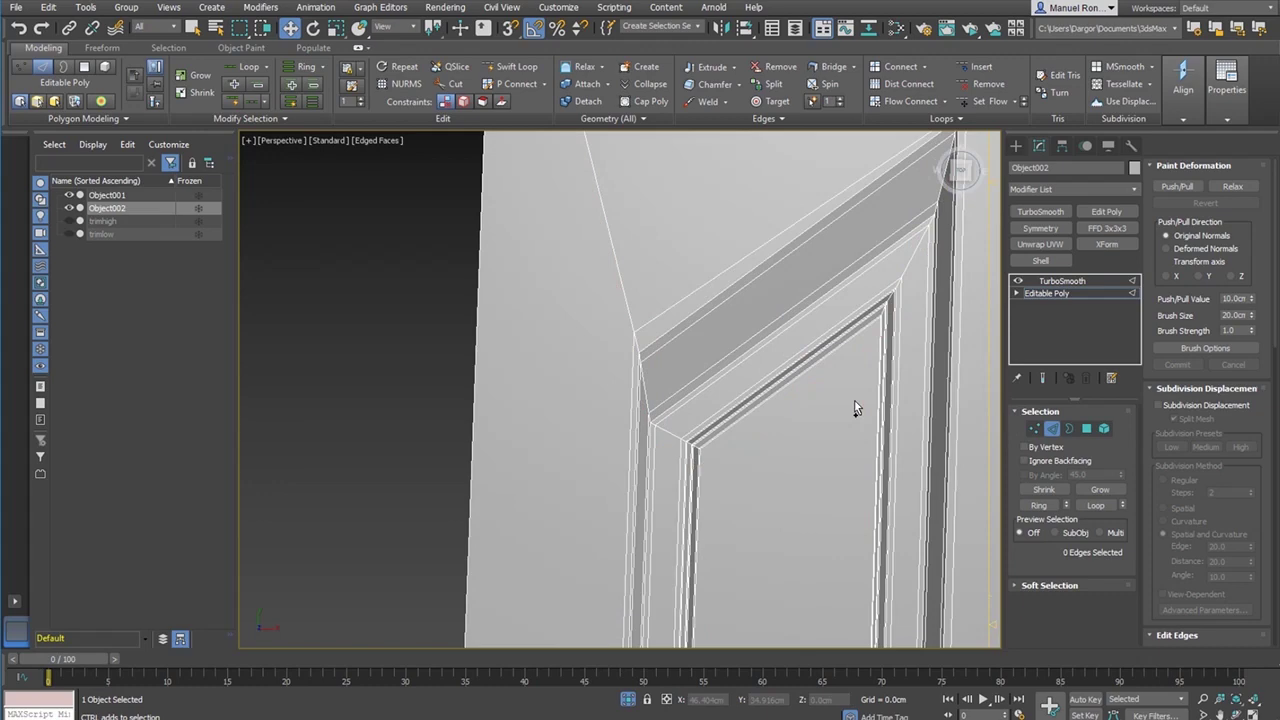
- Select the remaining support loop beside the recess's lower corners and remove it
scroll(854, 399, down, 5)
middle_drag(740, 580, 668, 300)
scroll(652, 421, up, 5)
middle_drag(652, 421, 678, 278)
double_click(738, 484)
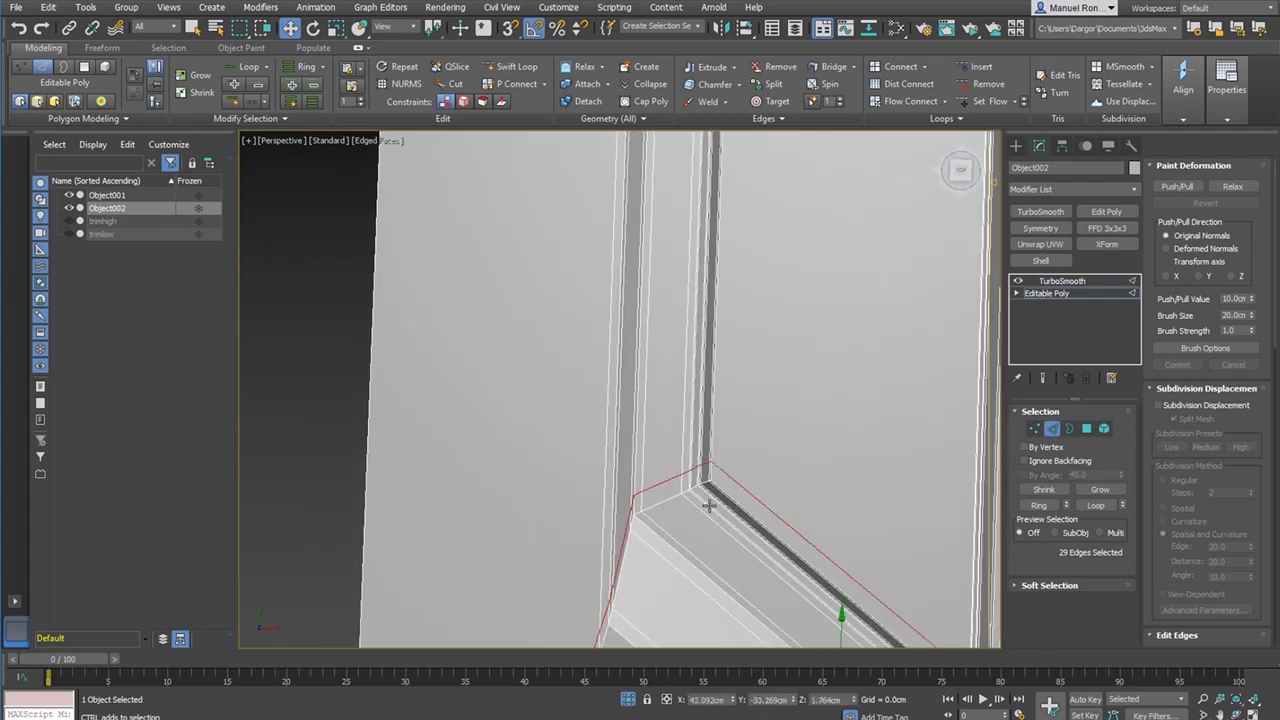
click(709, 505)
scroll(703, 491, up, 3)
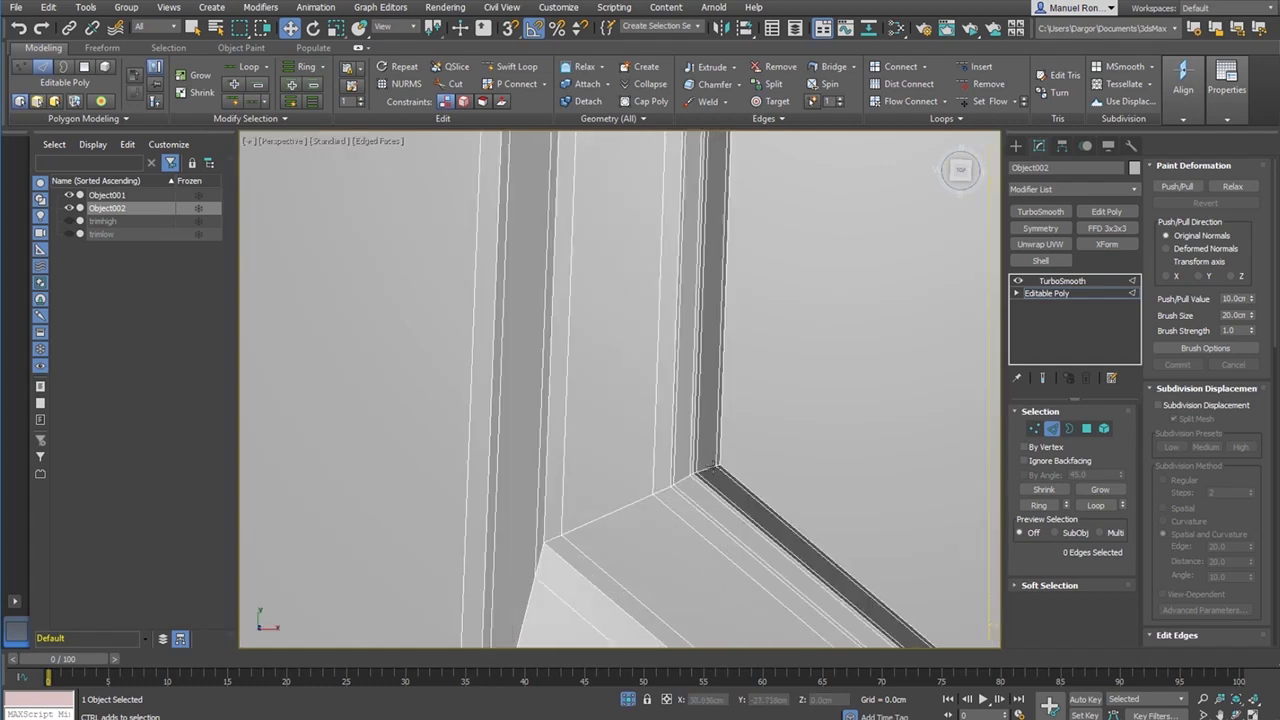
- Select the diagonal corner edge loop, extend it with Ring to all four corners and chamfer the edges by 0.528 cm
double_click(600, 515)
scroll(651, 479, down, 4)
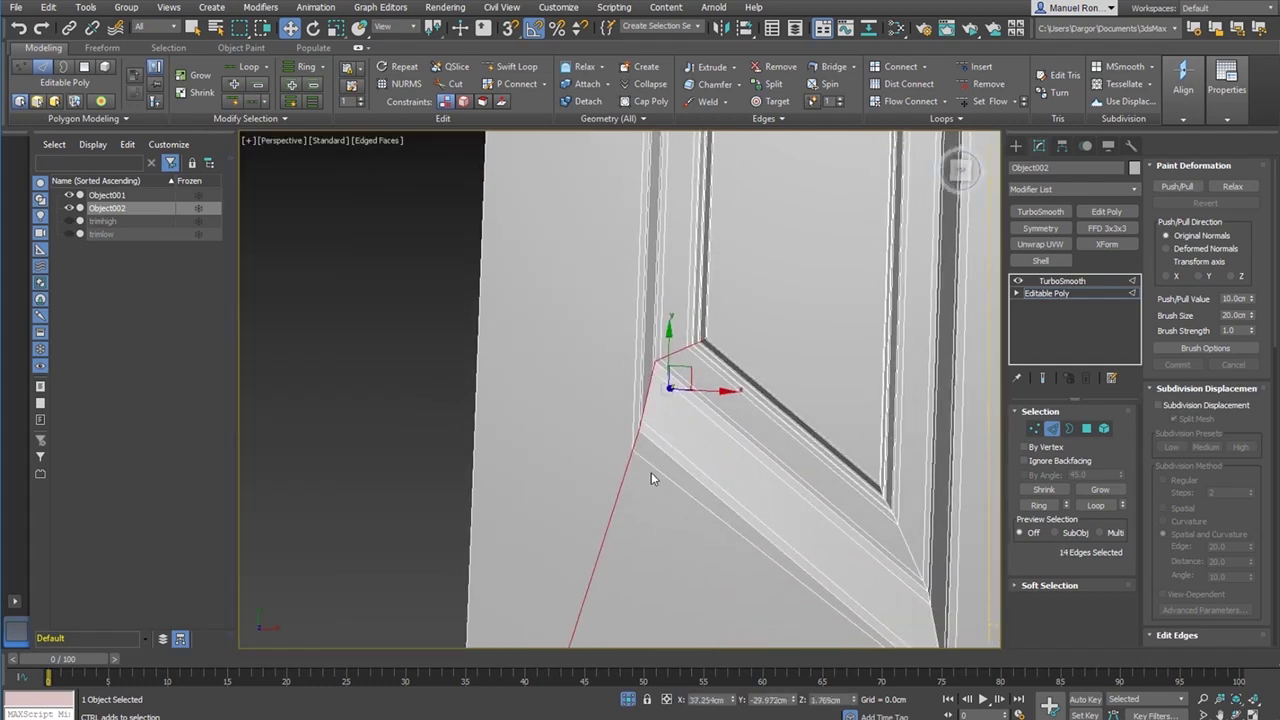
click(1043, 505)
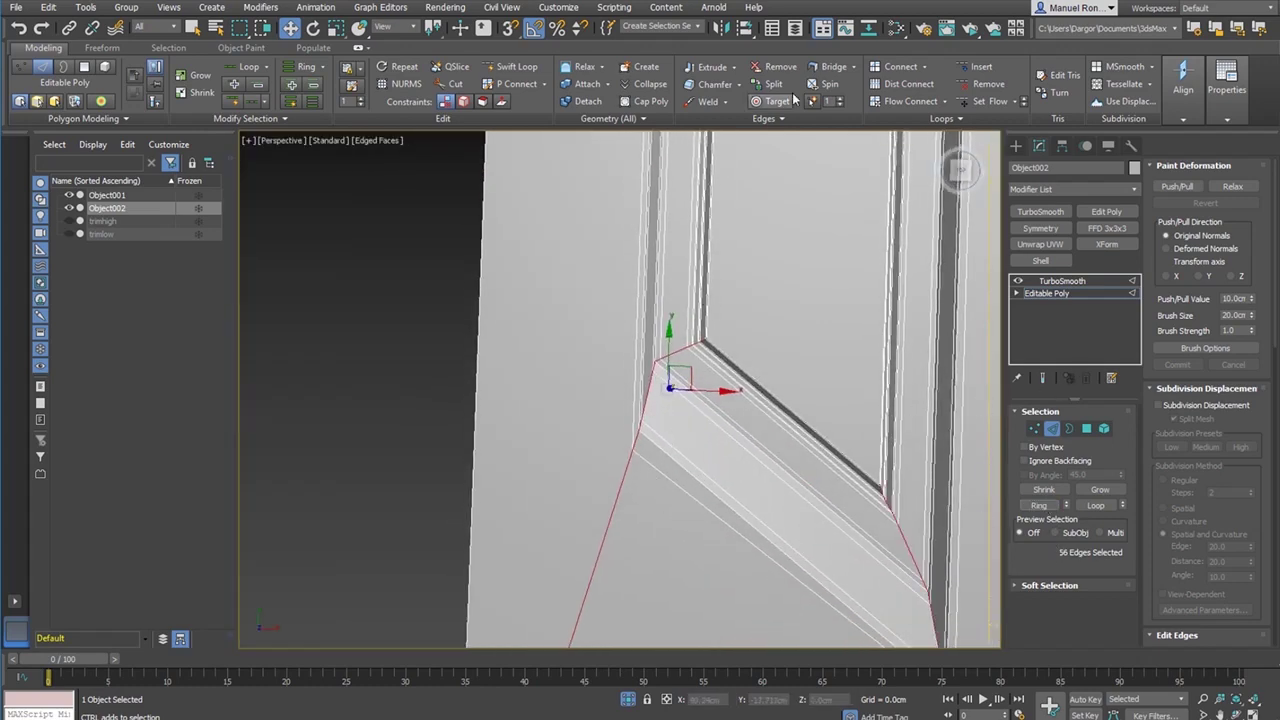
click(738, 93)
alt+middle_drag(601, 455, 587, 452)
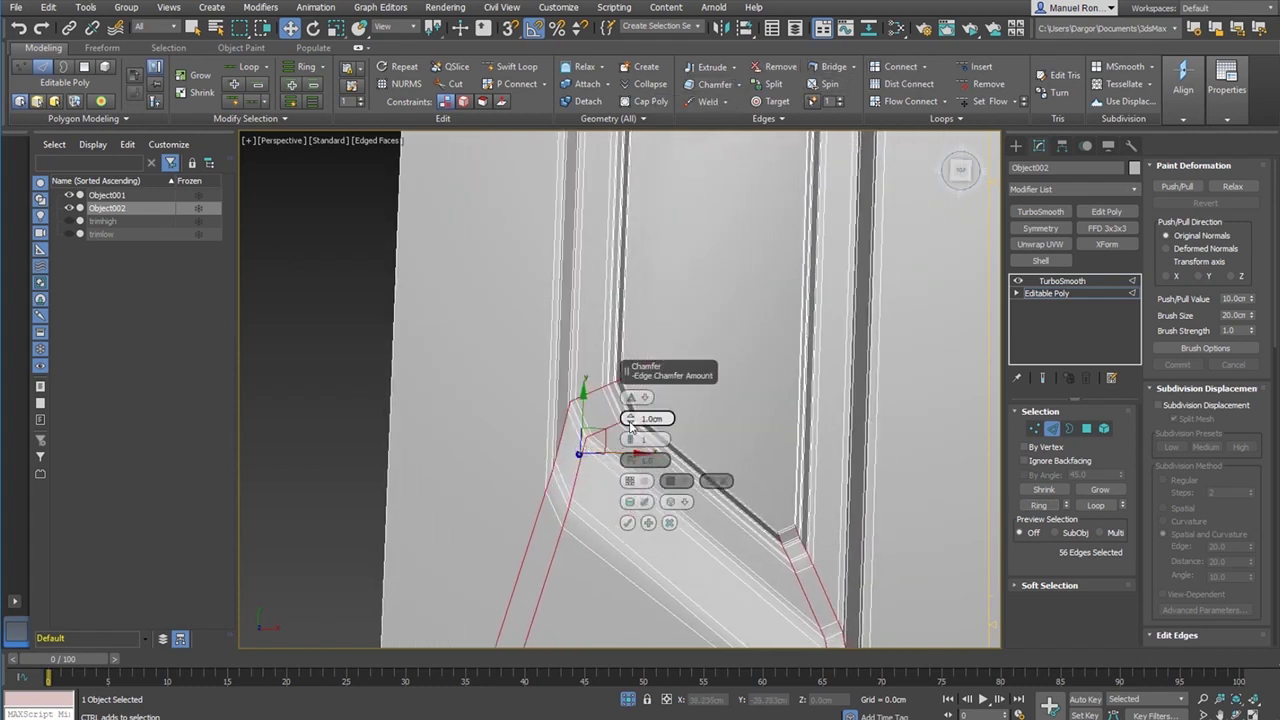
drag(631, 420, 631, 431)
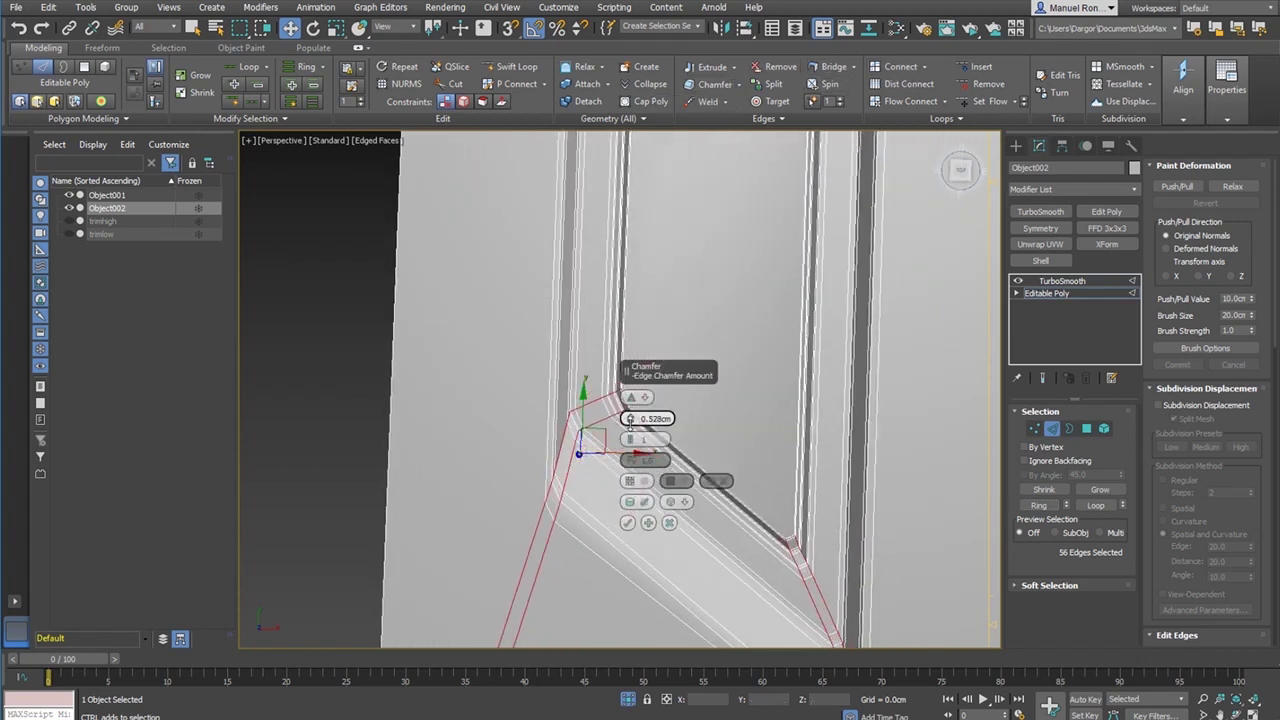
click(627, 522)
alt+middle_drag(376, 373, 394, 391)
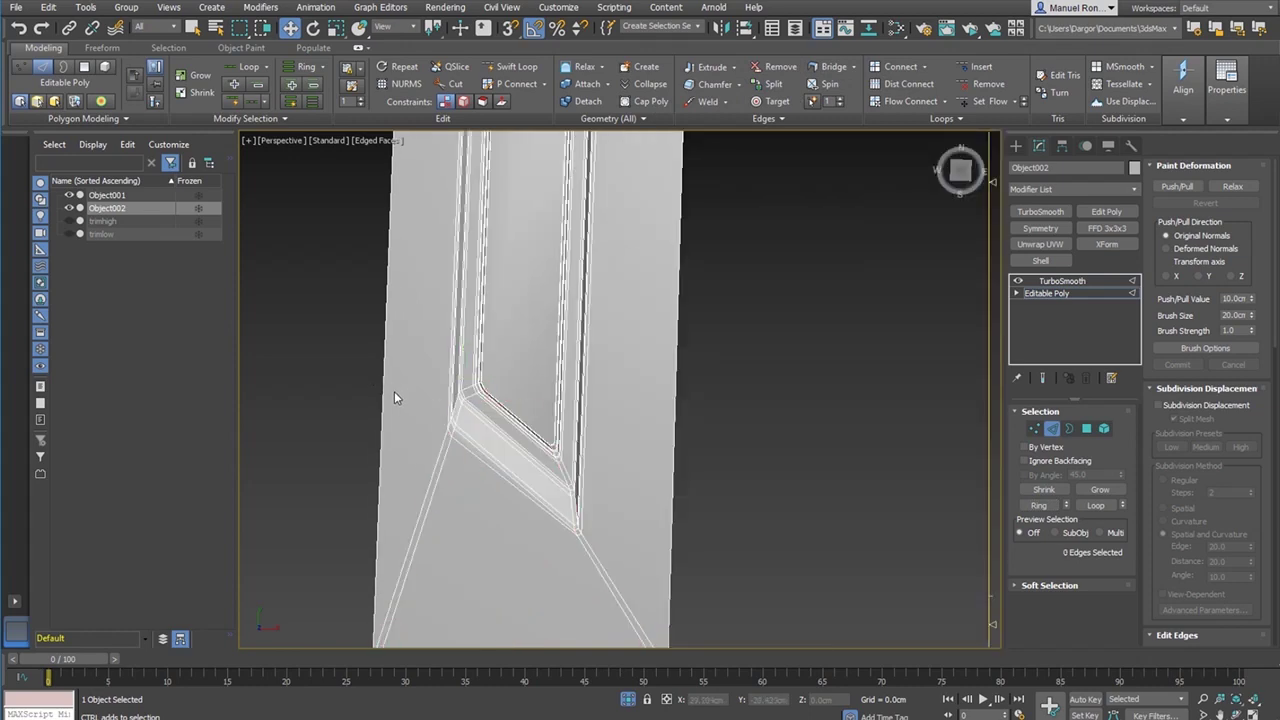
- Return to TurboSmooth, deselect the panel and hide the edged faces to compare its rounded corners with the original
click(1062, 281)
click(745, 397)
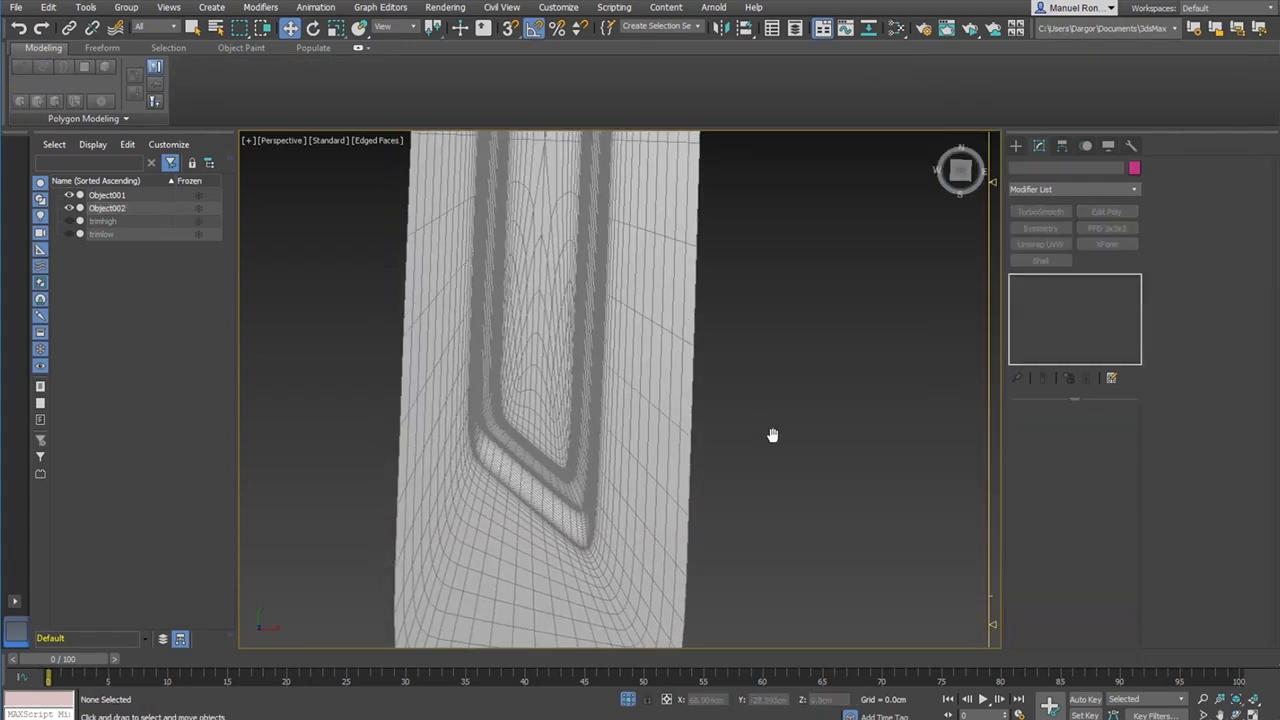
scroll(771, 434, down, 5)
key(F3)
alt+middle_drag(716, 378, 726, 357)
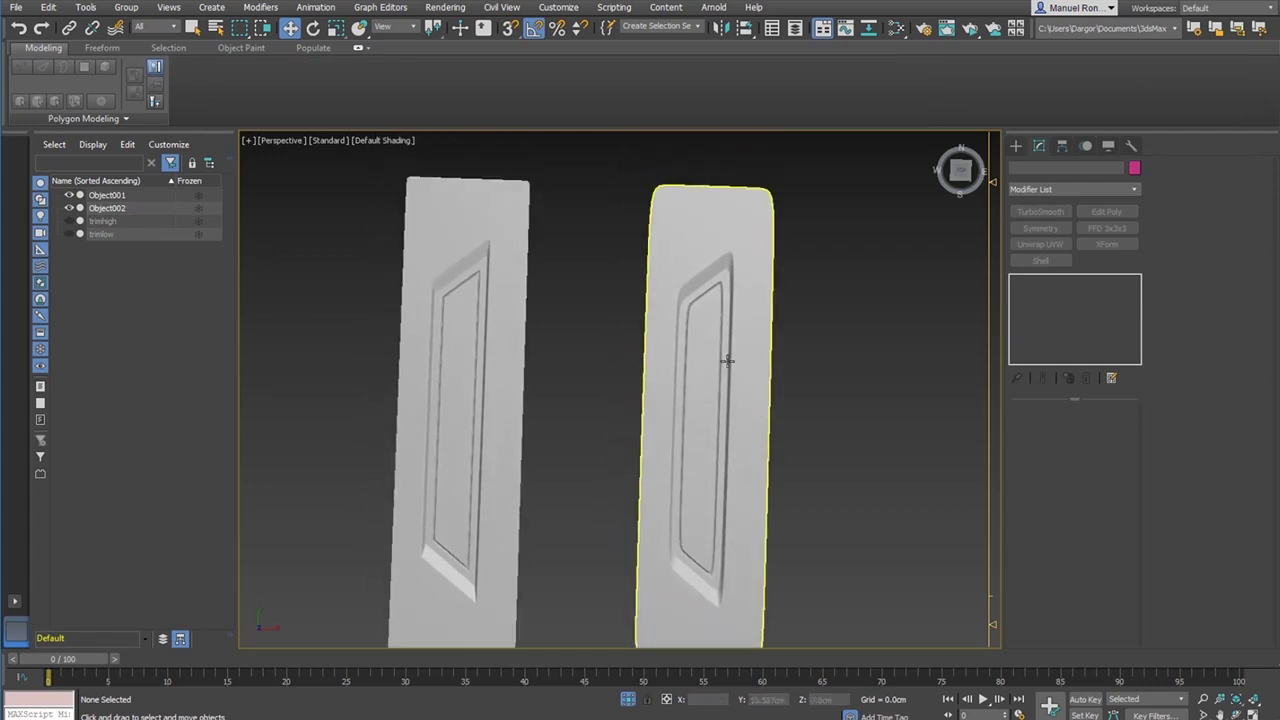
- Select the copied panel, set its TurboSmooth iterations to 4 and inspect the corners at both ends
scroll(723, 289, up, 8)
click(755, 257)
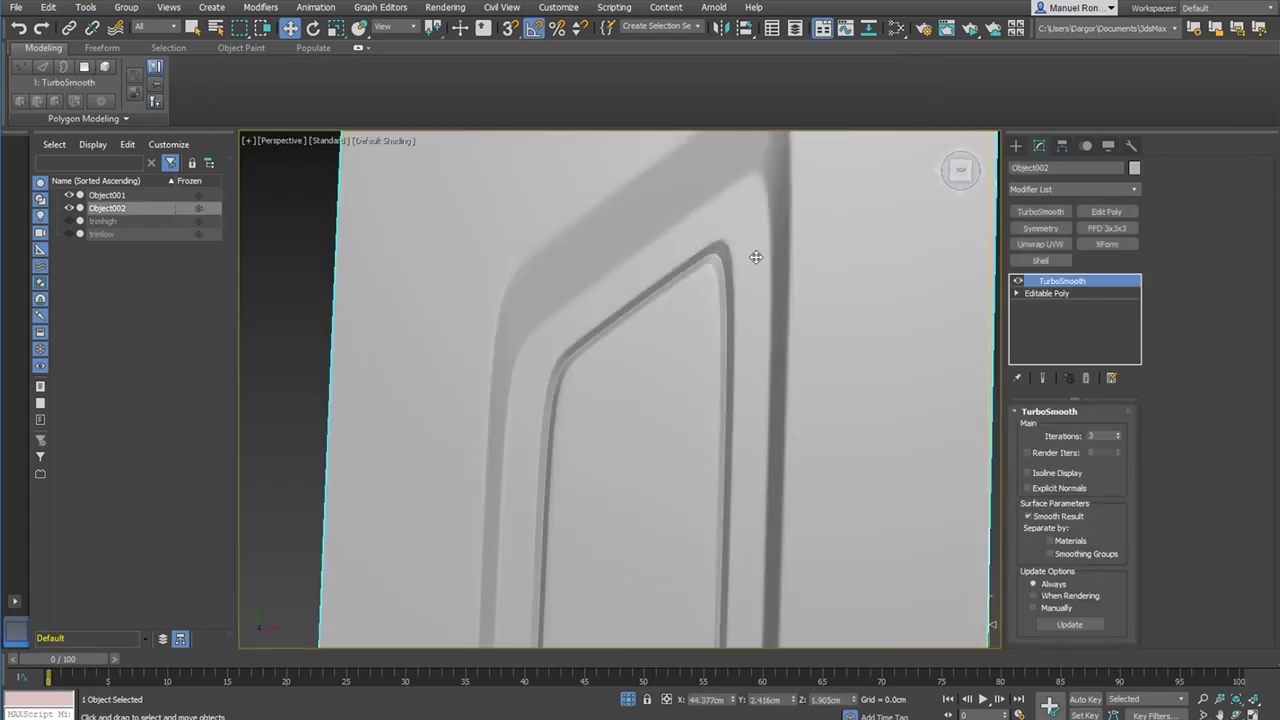
alt+middle_drag(757, 257, 859, 327)
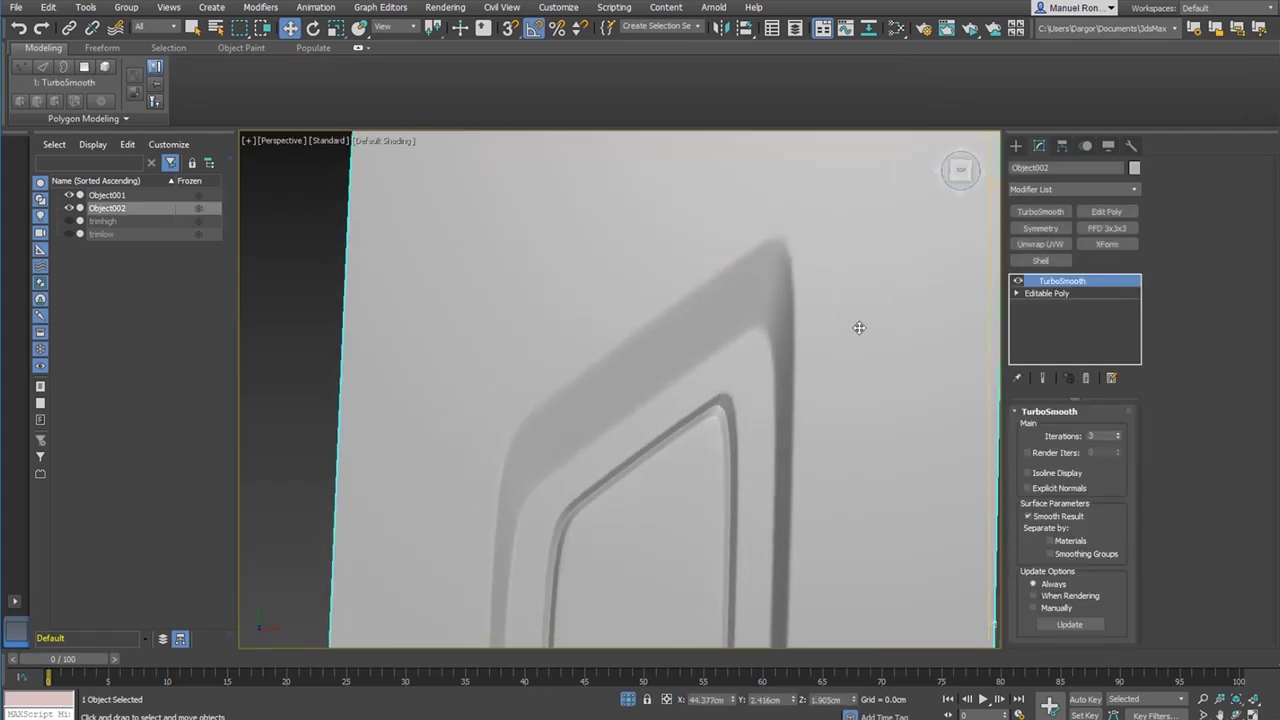
click(1118, 432)
scroll(728, 352, down, 5)
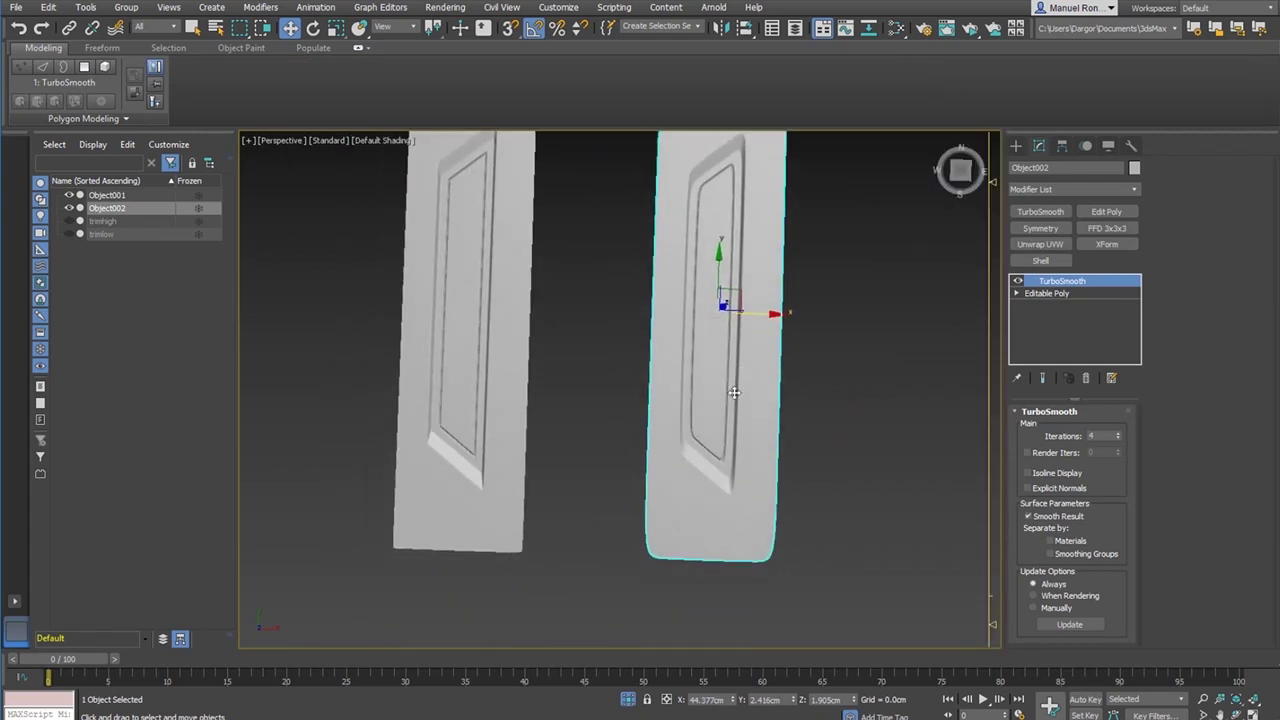
scroll(734, 393, up, 6)
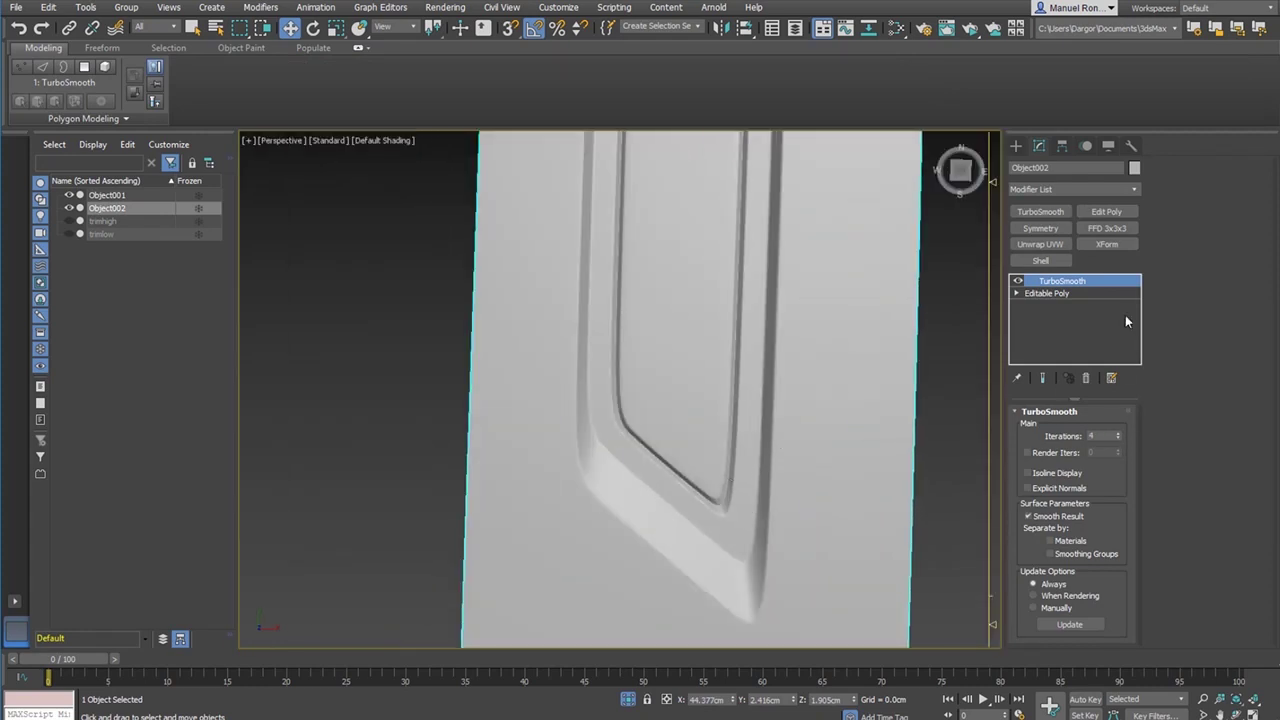
- Return the copied panel to its base Editable Poly, show the end result and enter edge level
click(1079, 292)
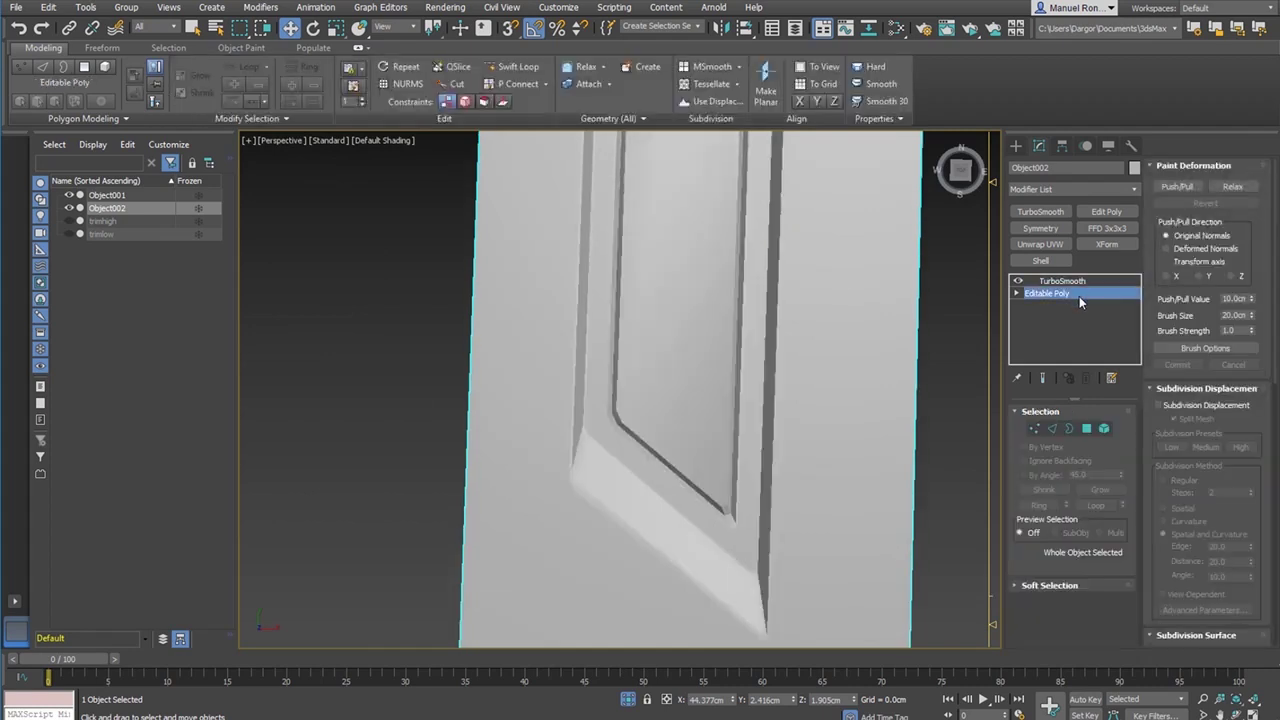
scroll(745, 507, up, 5)
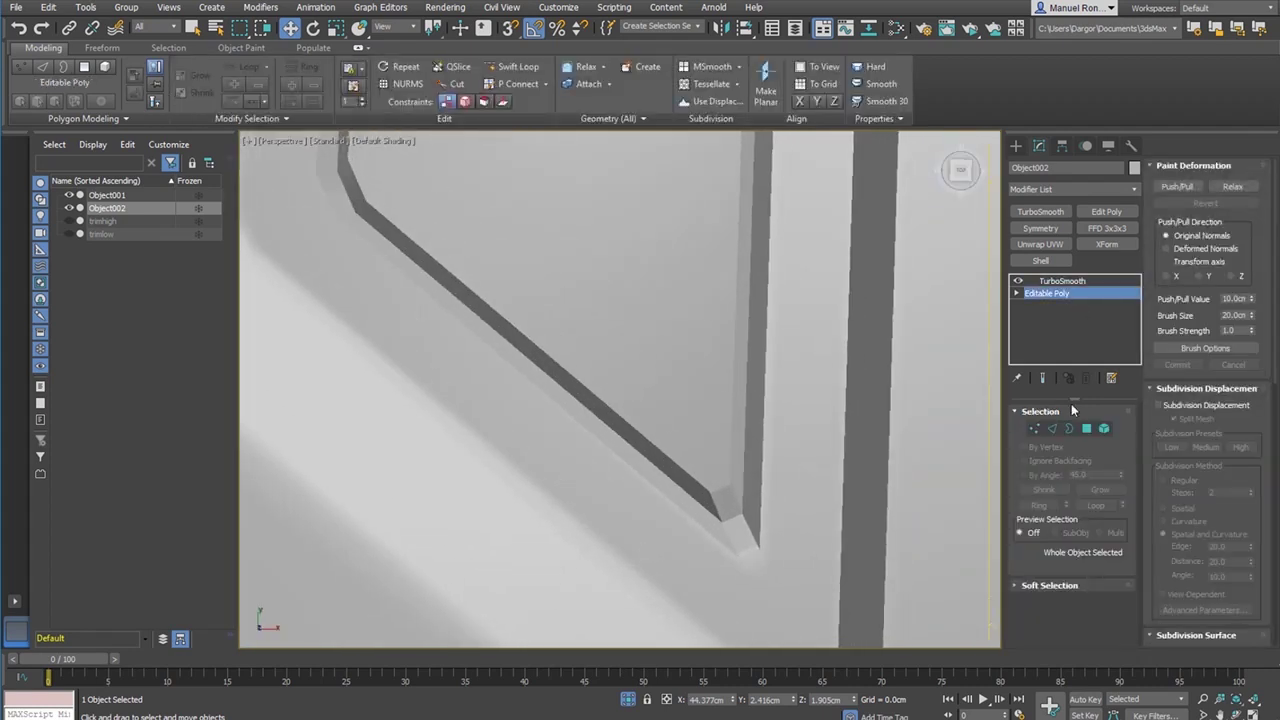
click(1043, 379)
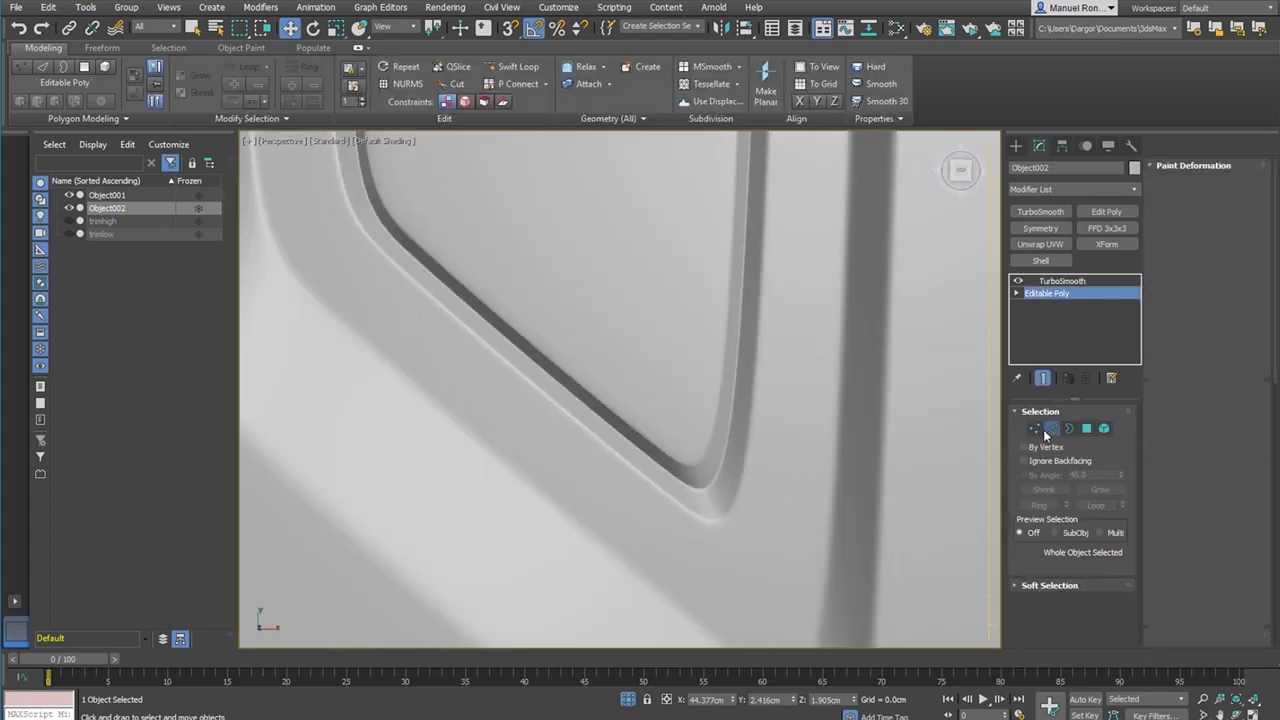
click(1047, 429)
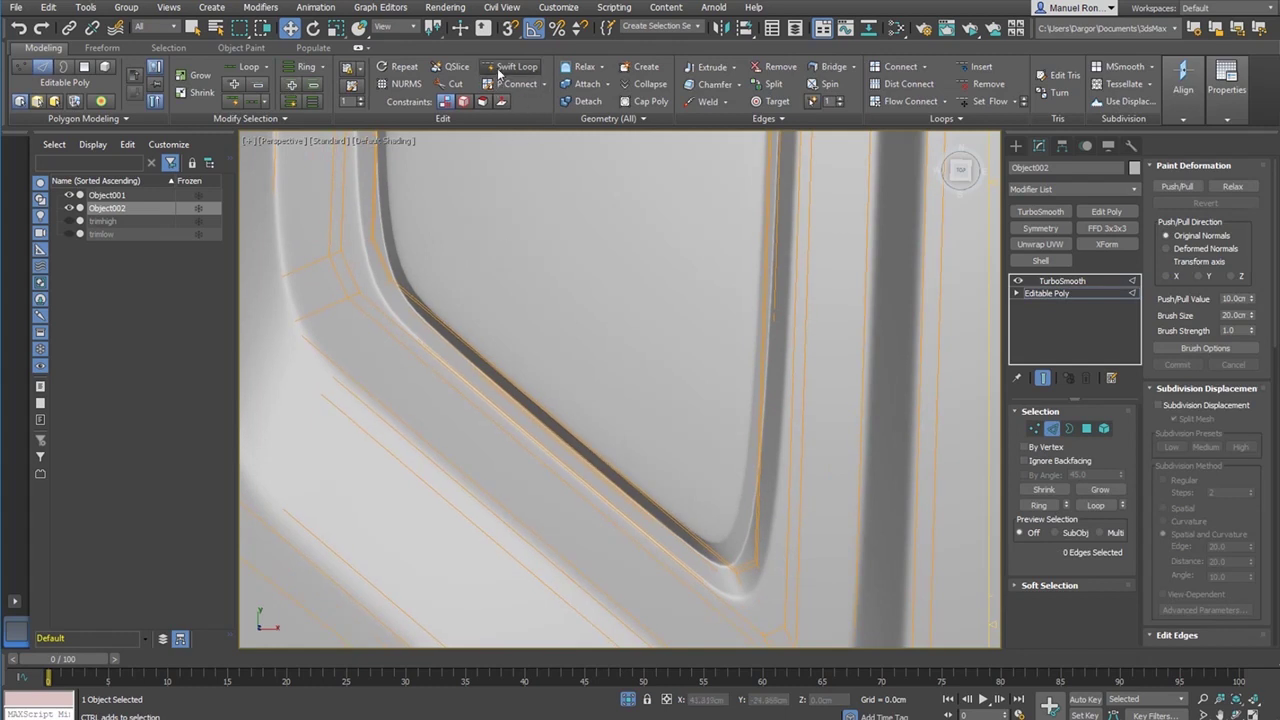
click(512, 66)
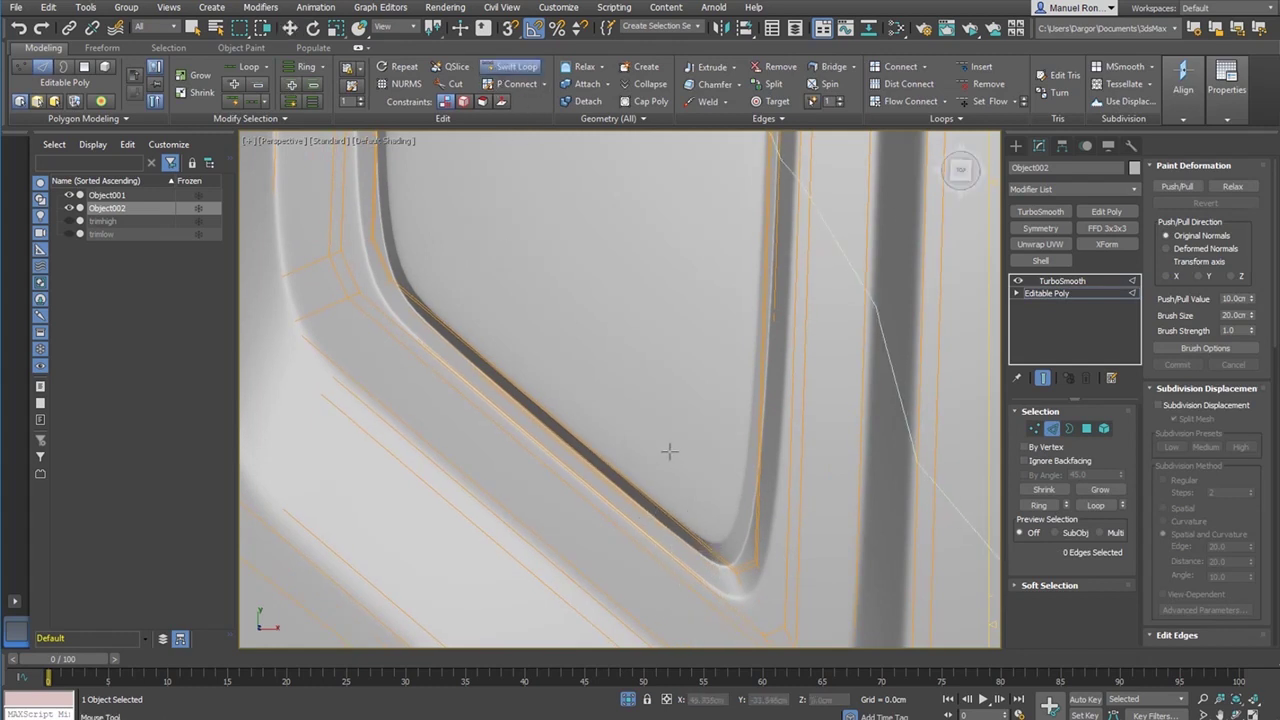
scroll(669, 449, down, 2)
key(w)
click(1043, 380)
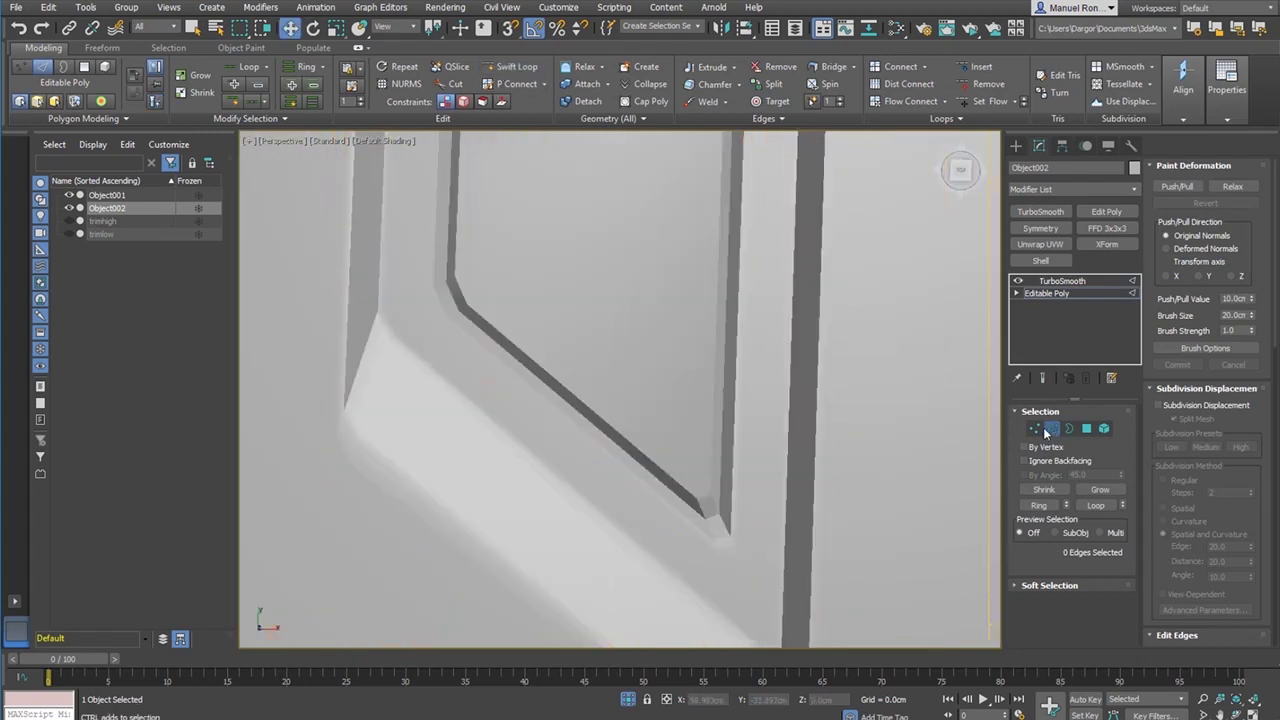
- At vertex level with edged faces shown, connect the two innermost groove corner vertices across the panel's lower end
click(1035, 428)
key(F4)
scroll(706, 519, up, 2)
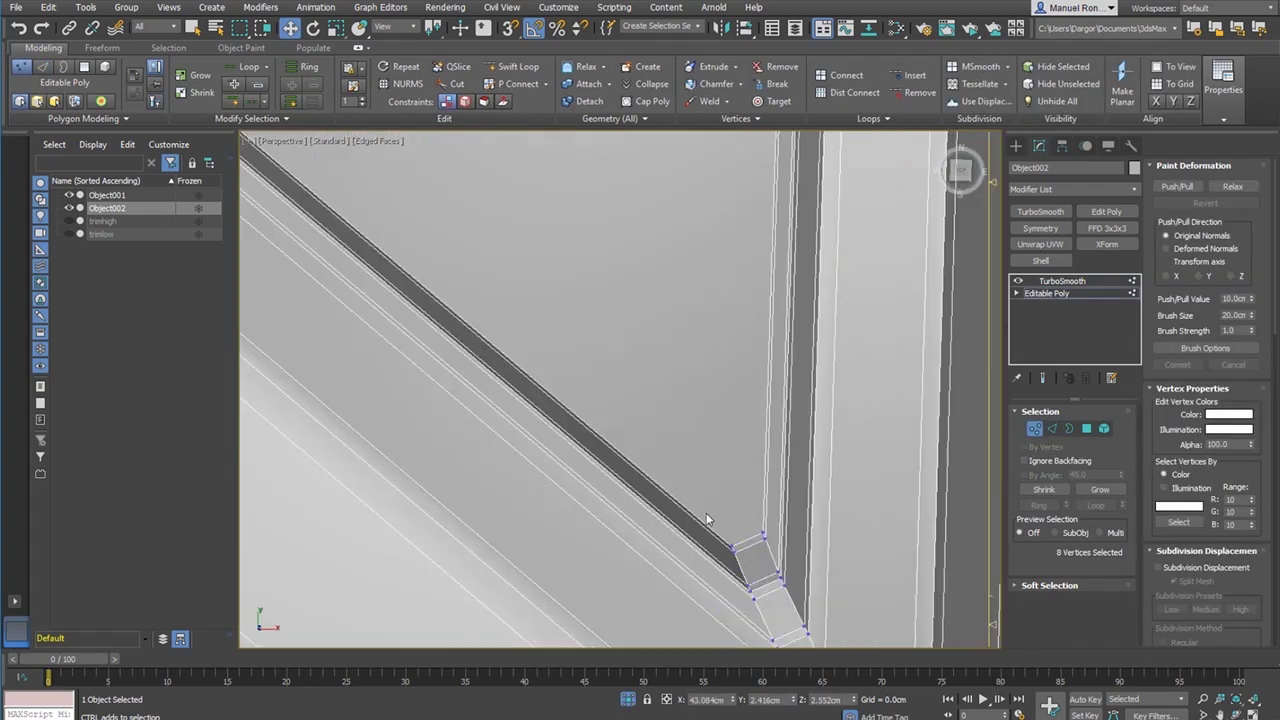
click(761, 527)
middle_drag(596, 408, 802, 551)
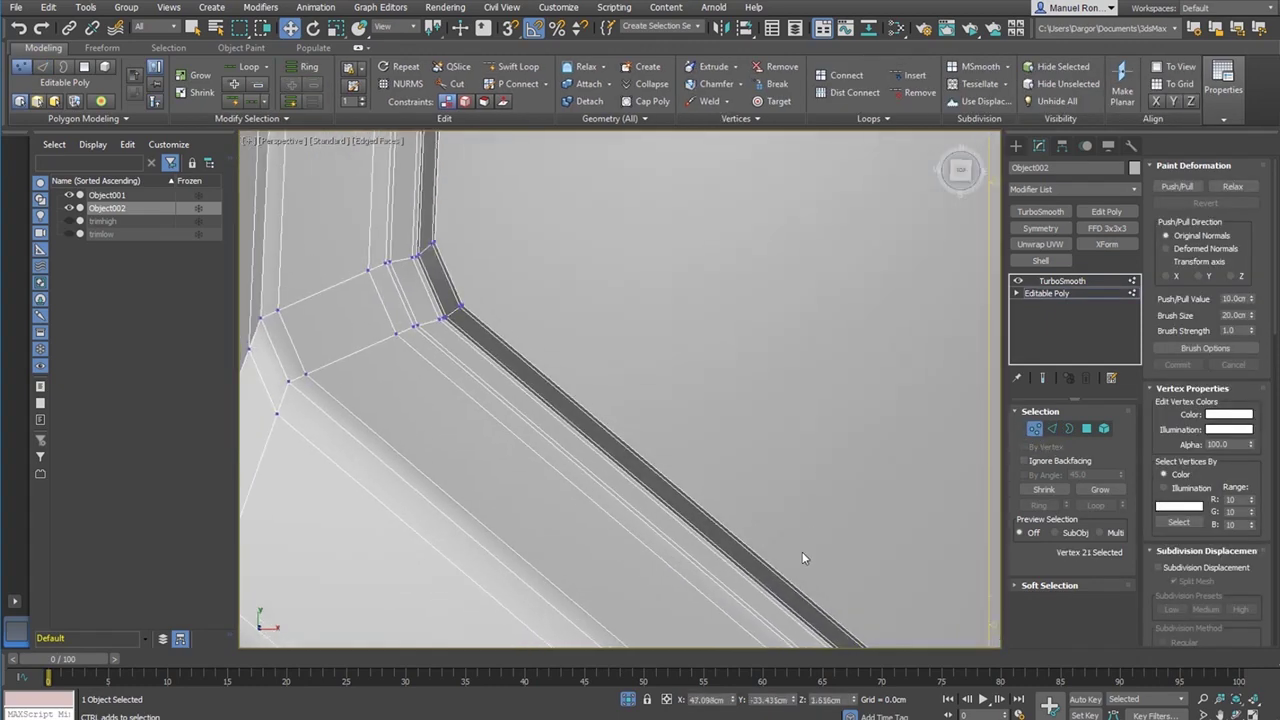
ctrl+click(427, 245)
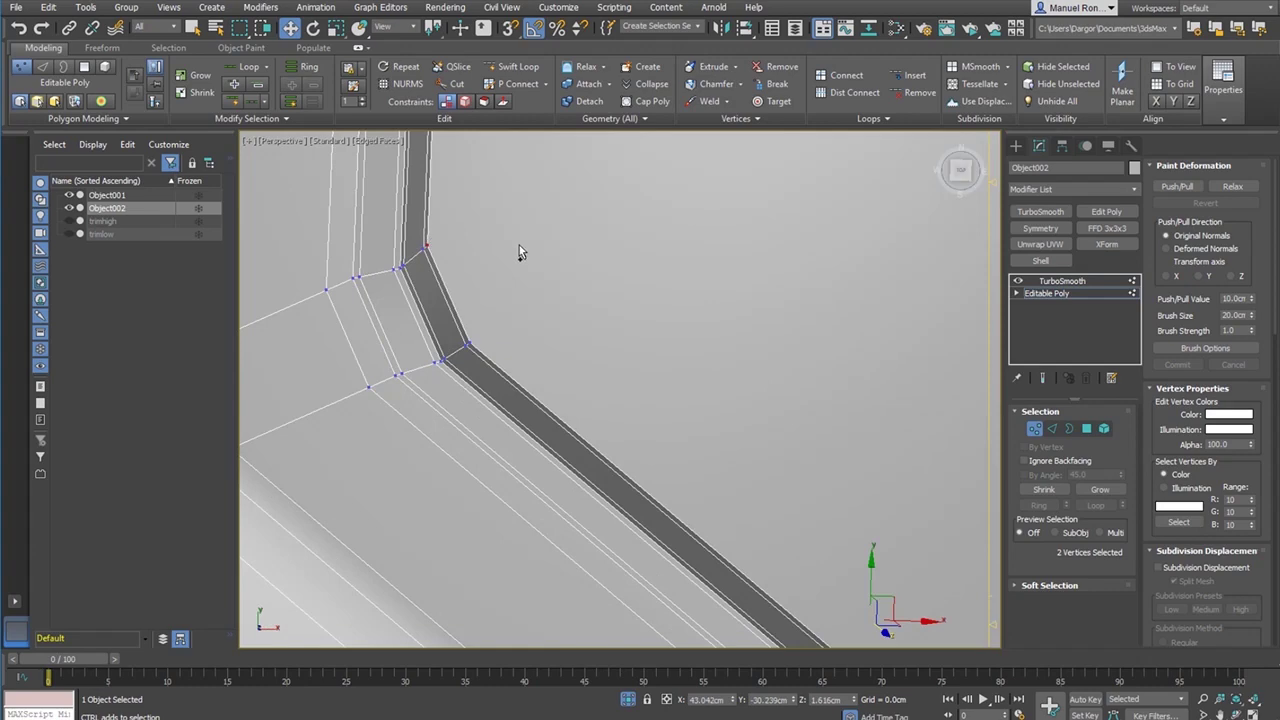
key(ctrl+shift+e)
- Connect the two matching innermost groove corner vertices across the panel's upper end
scroll(524, 251, down, 9)
middle_drag(605, 181, 702, 470)
scroll(629, 409, up, 2)
scroll(628, 420, up, 7)
middle_drag(624, 507, 557, 410)
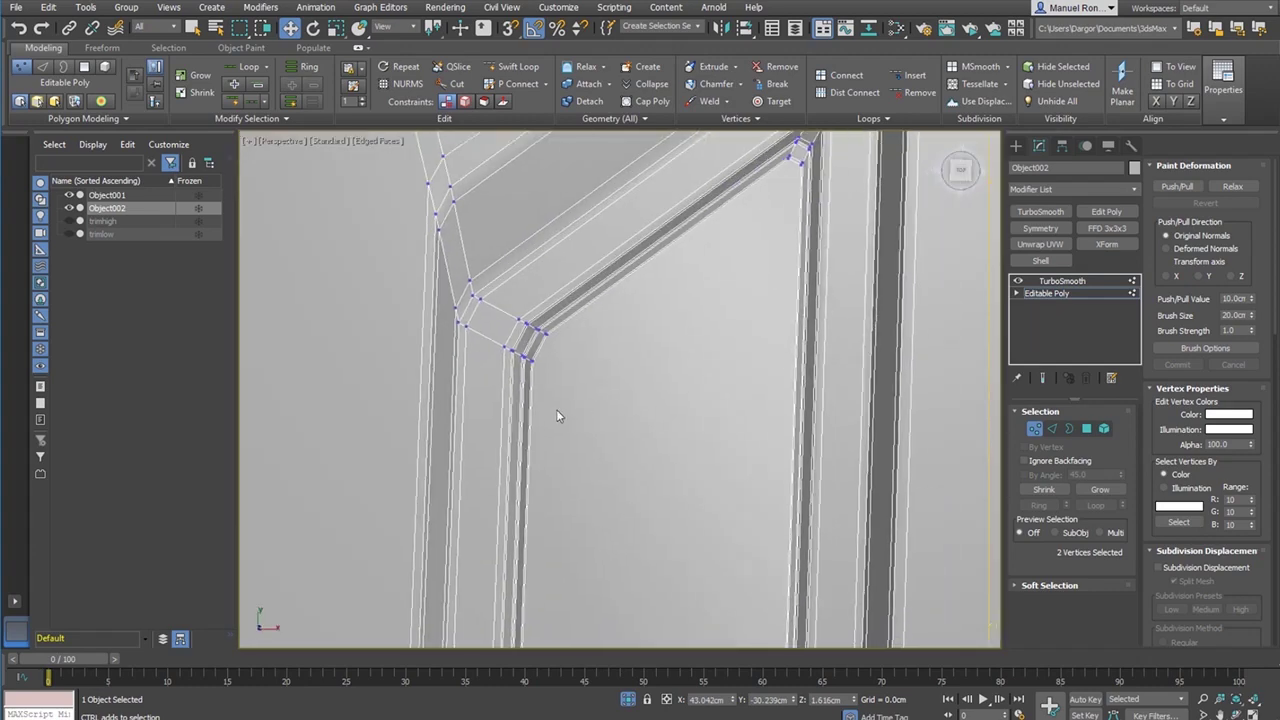
scroll(537, 361, up, 3)
click(535, 355)
middle_drag(728, 337, 648, 437)
scroll(702, 366, up, 2)
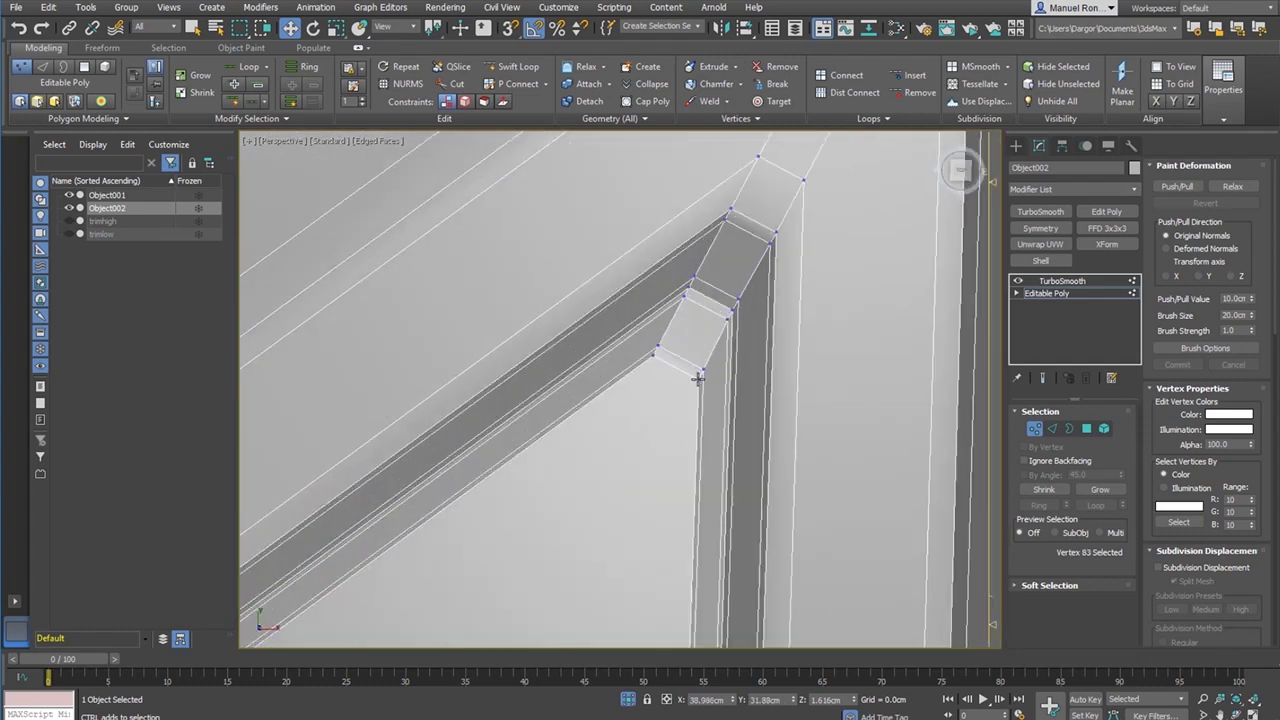
scroll(731, 392, down, 7)
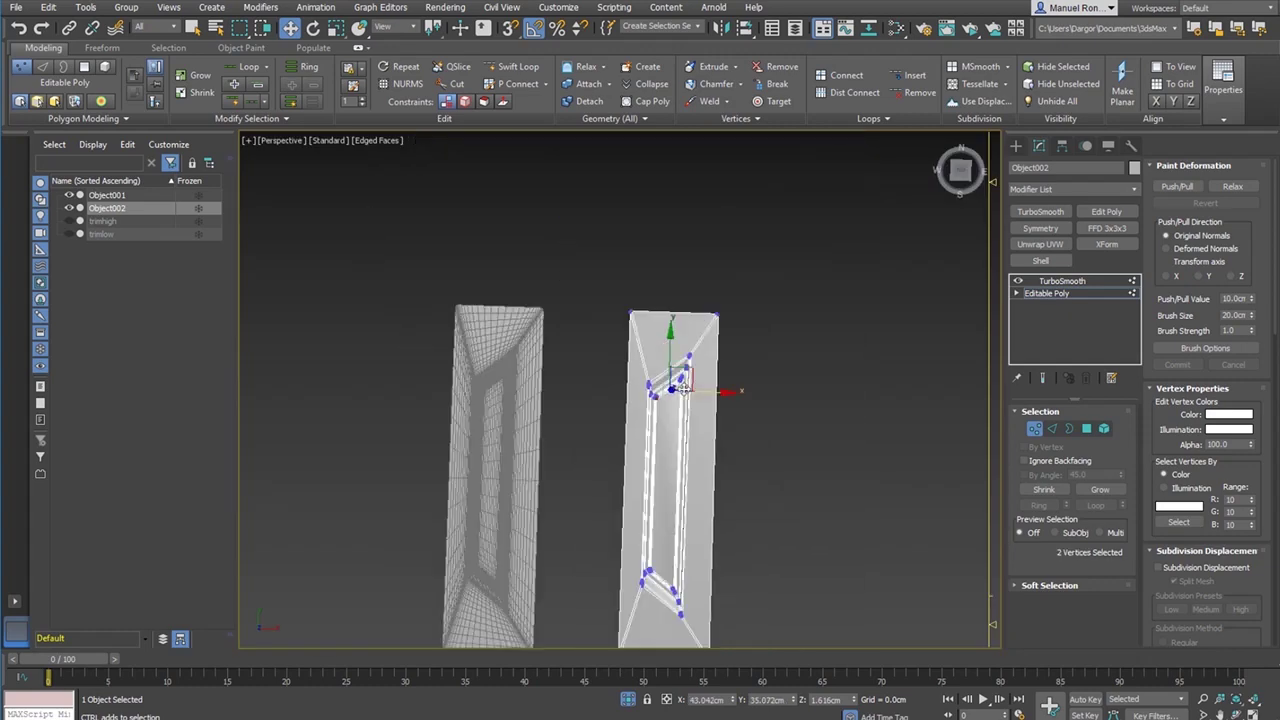
- With Swift Loop, insert an edge loop across the panel just above the groove's lower-end corners
middle_drag(680, 556, 686, 394)
scroll(686, 400, up, 5)
scroll(695, 453, up, 3)
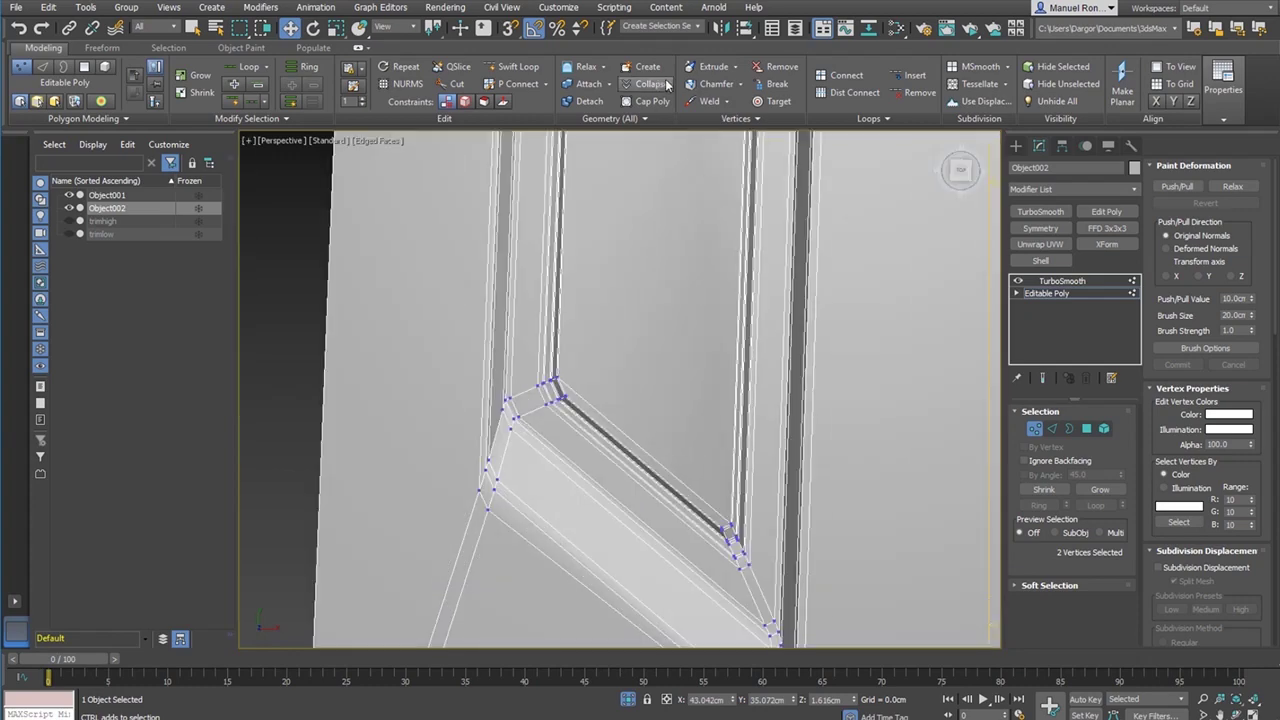
click(1045, 378)
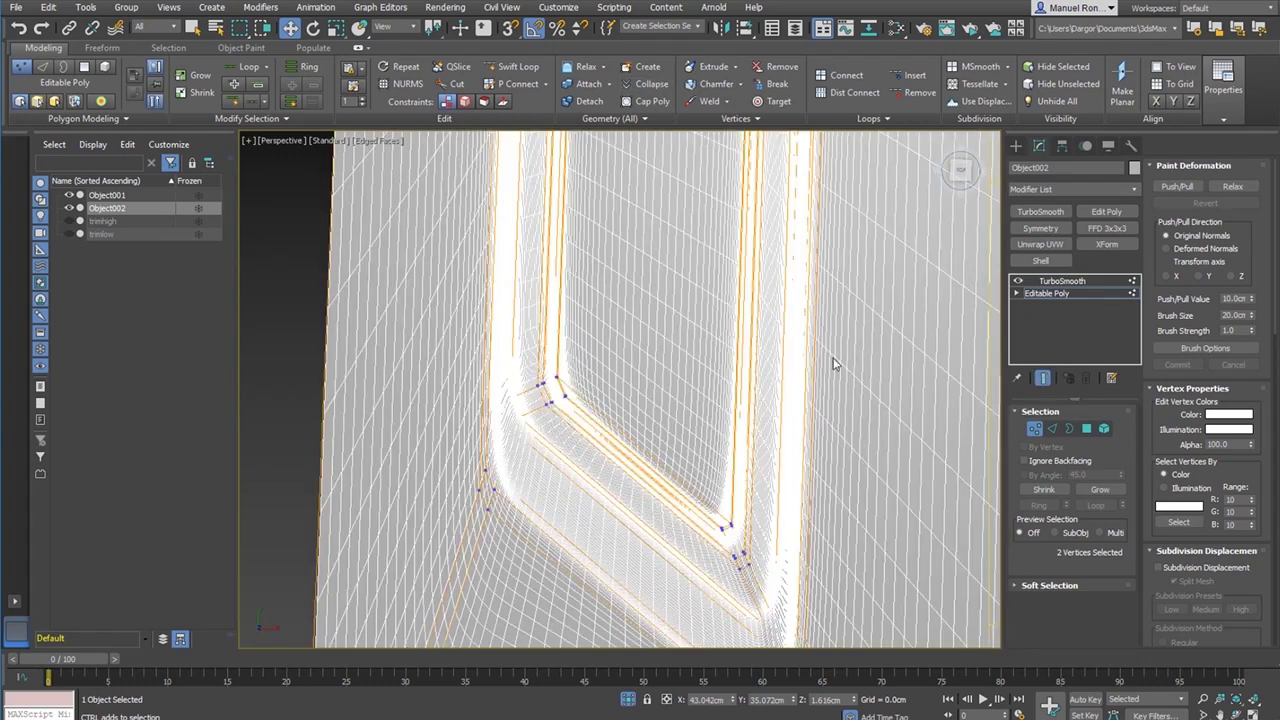
click(515, 68)
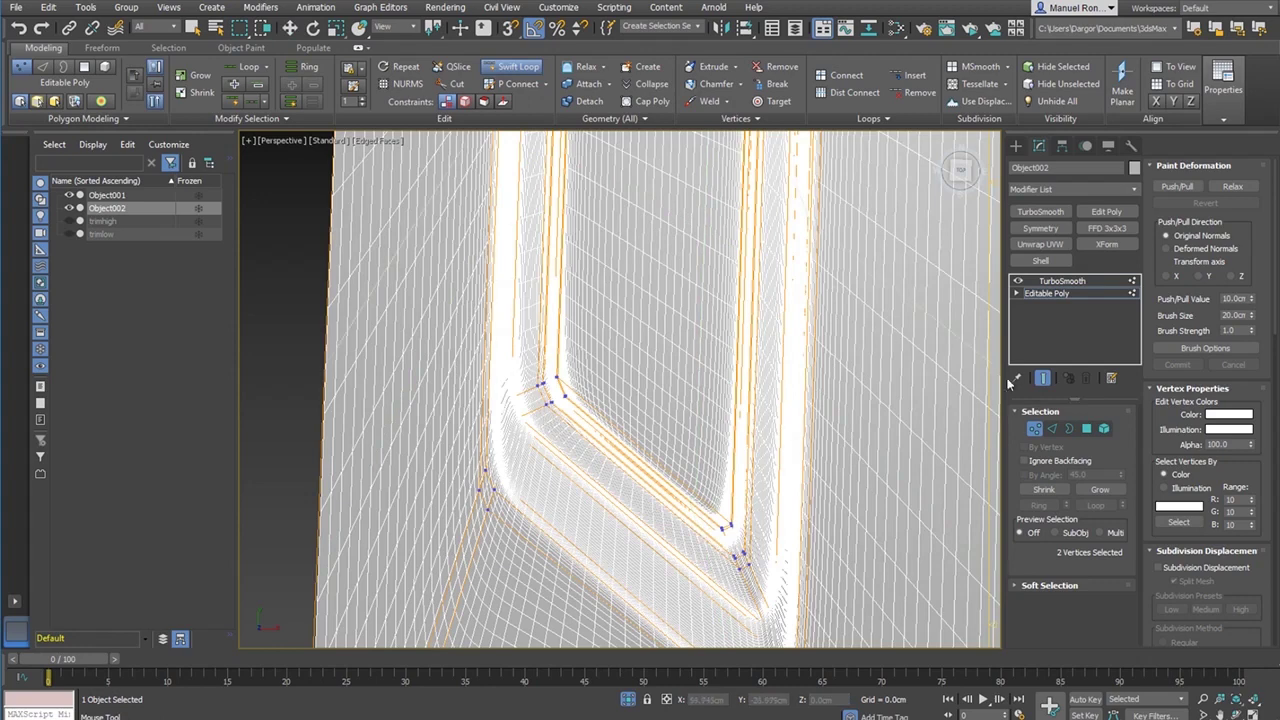
click(1041, 378)
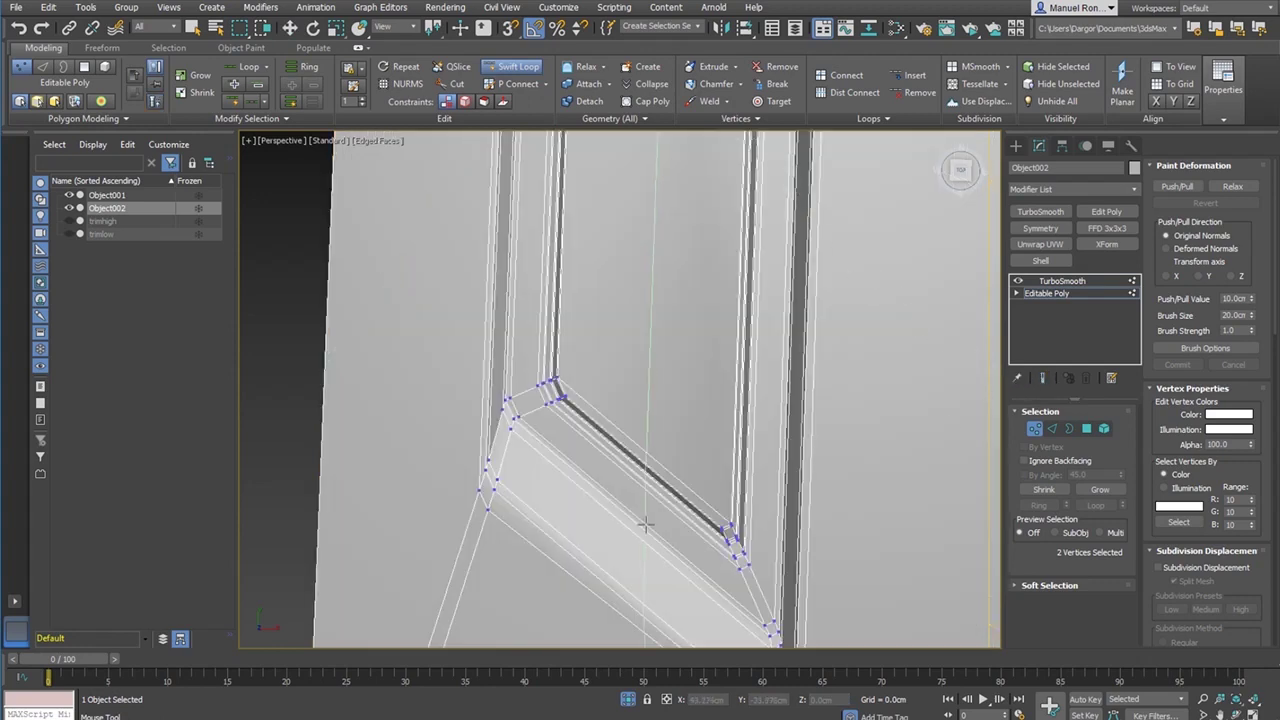
click(738, 512)
- Insert a matching Swift Loop edge loop across the panel just below the groove's upper-end corners, and leave the tool
middle_drag(690, 290, 630, 594)
scroll(627, 578, down, 4)
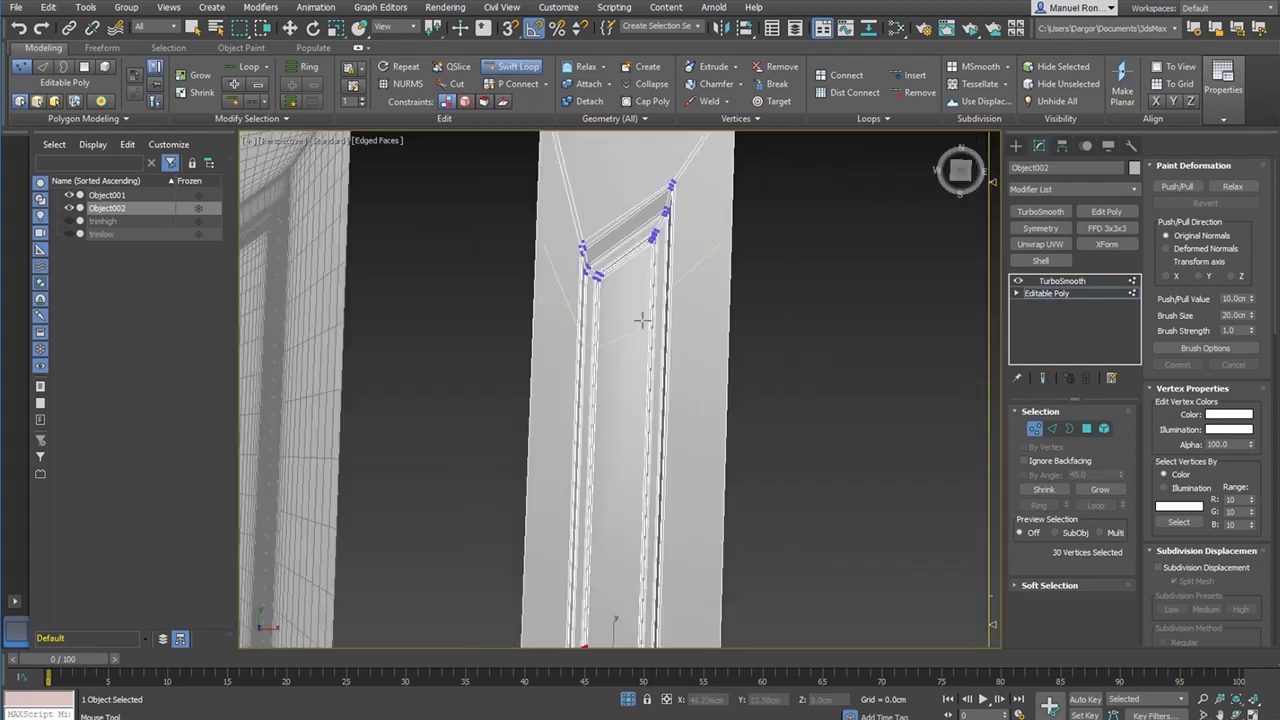
scroll(653, 258, up, 3)
click(652, 225)
key(w)
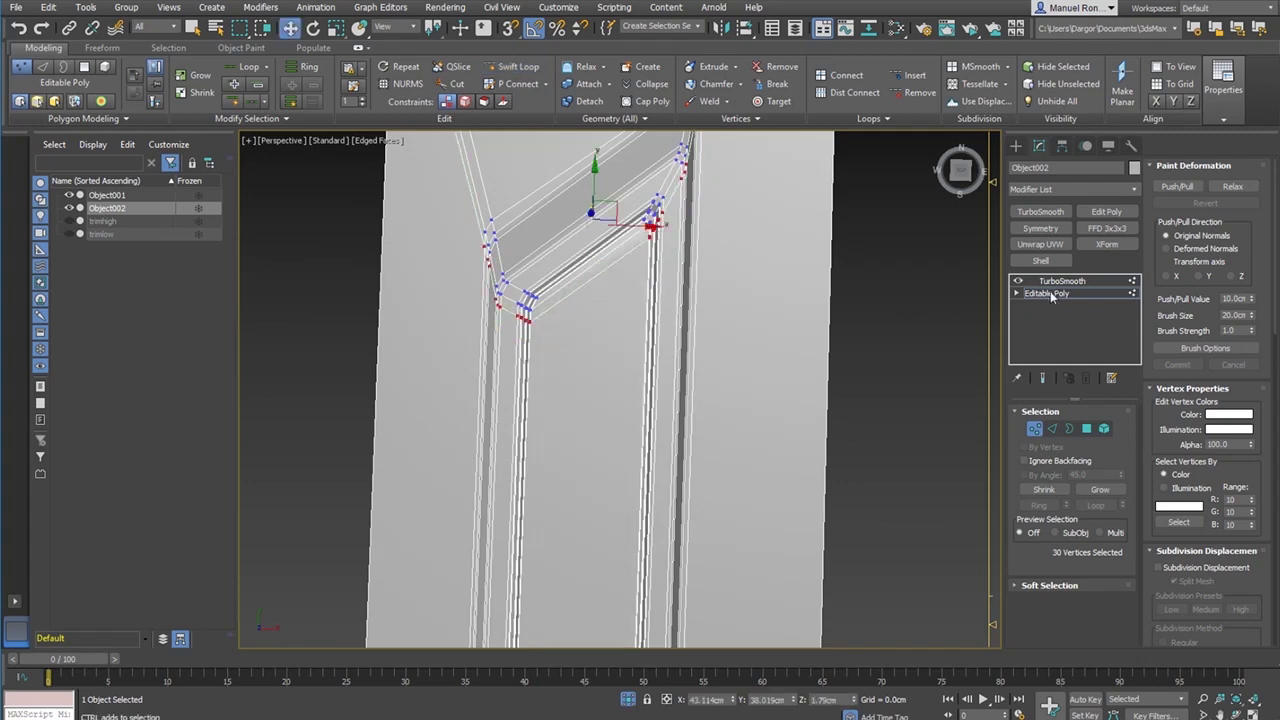
- Return to the TurboSmooth level, deselect the panel, hide the edged faces and inspect the smoothed corners at the lower end
click(1086, 283)
click(892, 345)
scroll(757, 386, down, 3)
mouse_move(682, 463)
middle_down()
mouse_move(662, 465)
mouse_move(663, 490)
mouse_move(657, 449)
mouse_move(694, 374)
mouse_move(619, 577)
middle_up()
scroll(684, 483, down, 3)
key(F4)
scroll(657, 534, up, 6)
scroll(651, 449, down, 4)
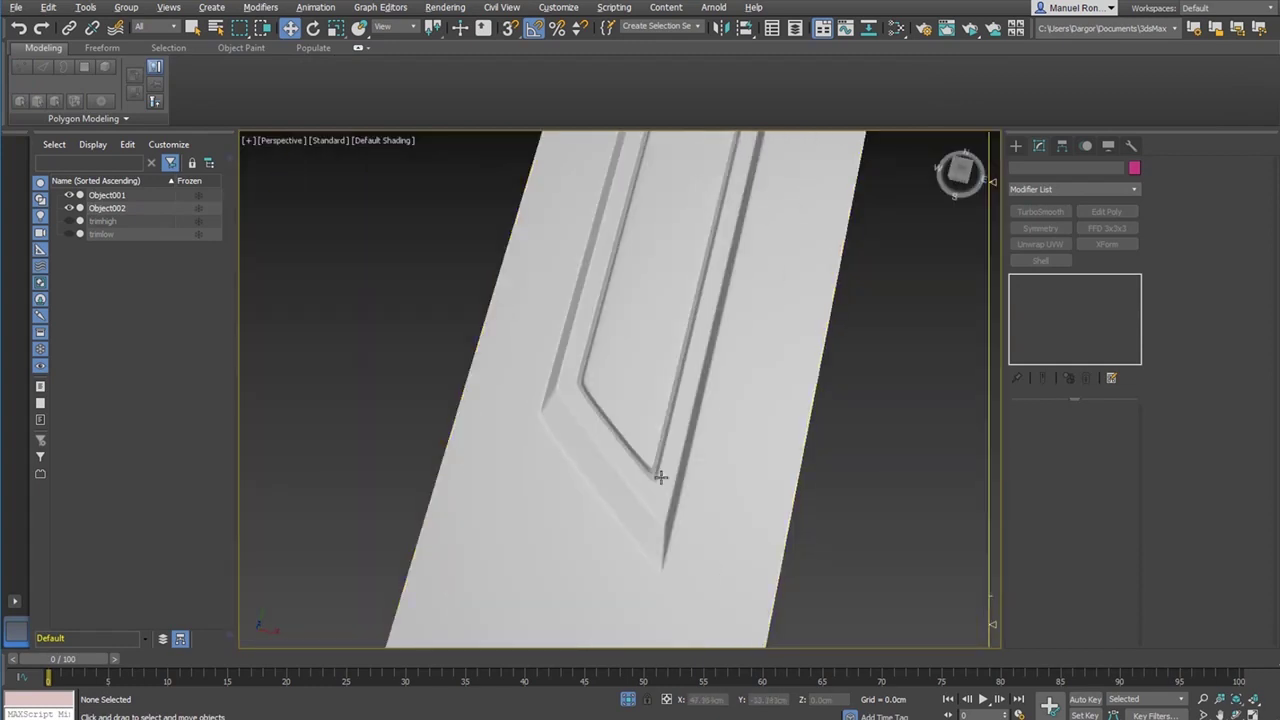
alt+middle_drag(657, 474, 735, 451)
scroll(735, 451, up, 4)
- At the copied panel's edge level, use Swift Loop to insert lengthwise supporting loops just inside the groove's two long sides
click(769, 443)
click(1071, 292)
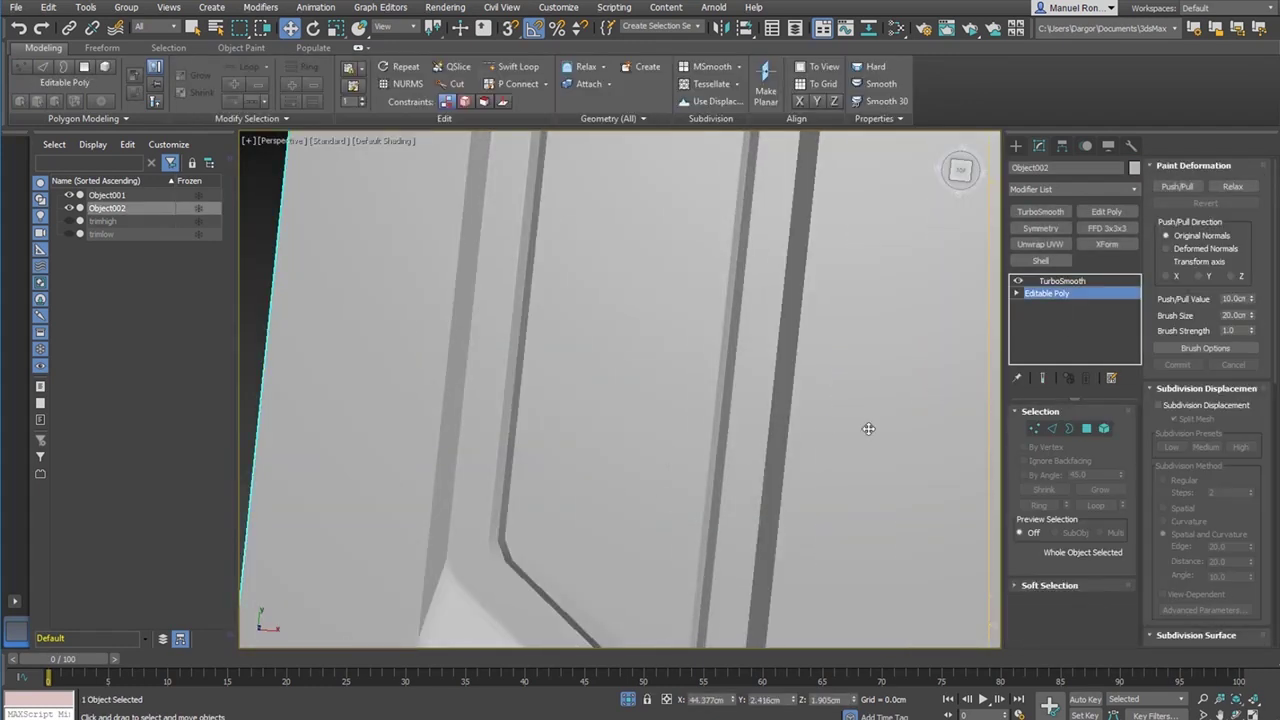
alt+middle_drag(866, 352, 895, 339)
click(1051, 428)
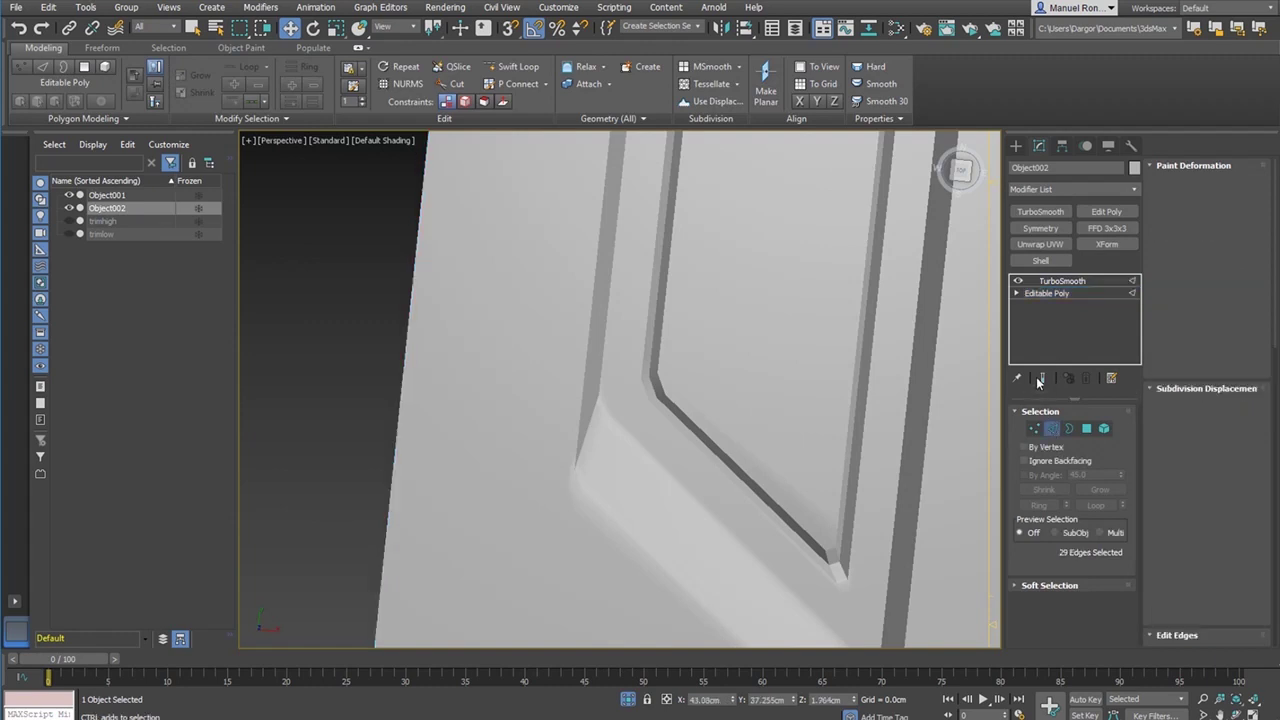
scroll(615, 390, up, 3)
click(514, 66)
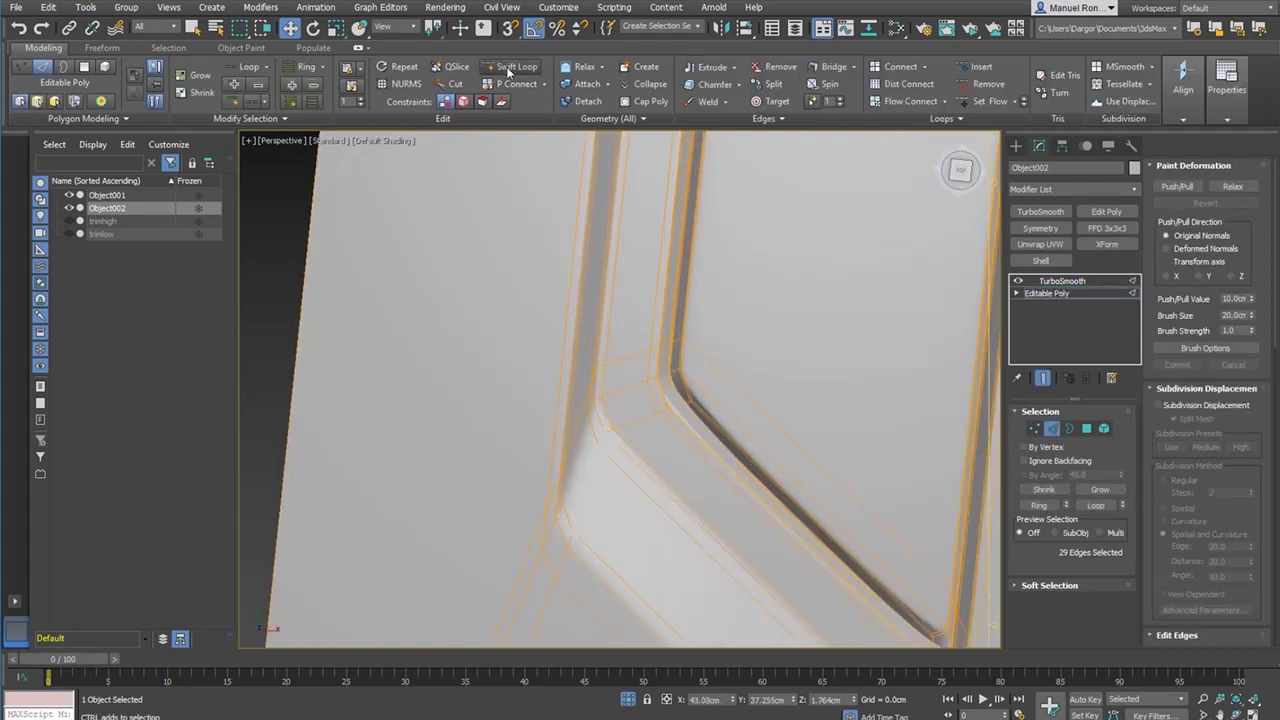
click(703, 384)
middle_drag(808, 457, 711, 443)
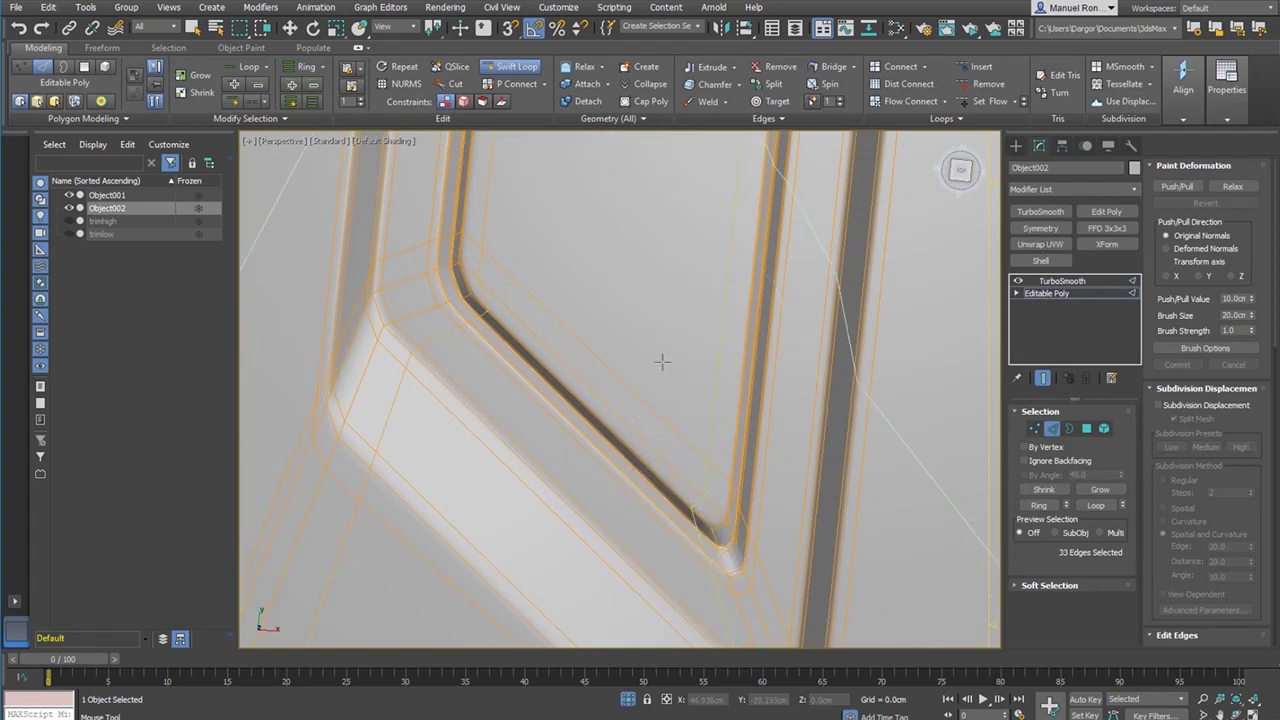
scroll(672, 320, down, 5)
alt+middle_drag(686, 257, 676, 596)
scroll(683, 452, up, 5)
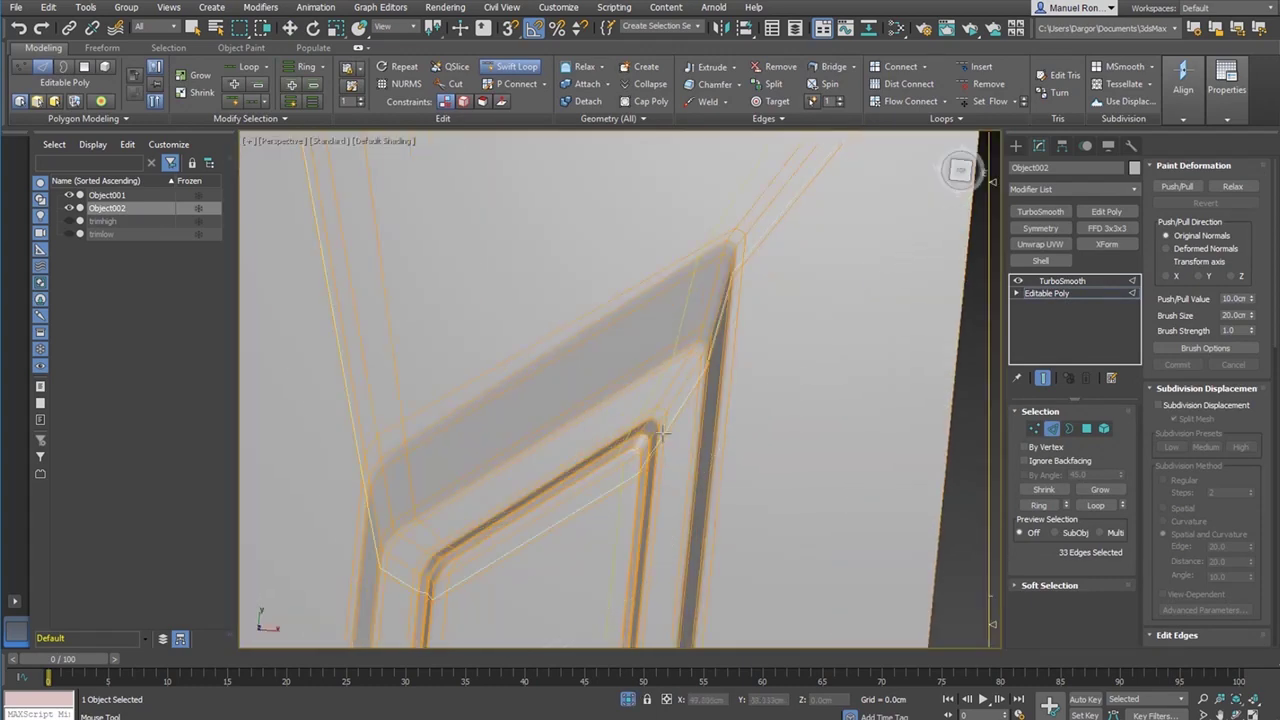
alt+middle_drag(643, 487, 617, 360)
scroll(706, 329, down, 3)
key(w)
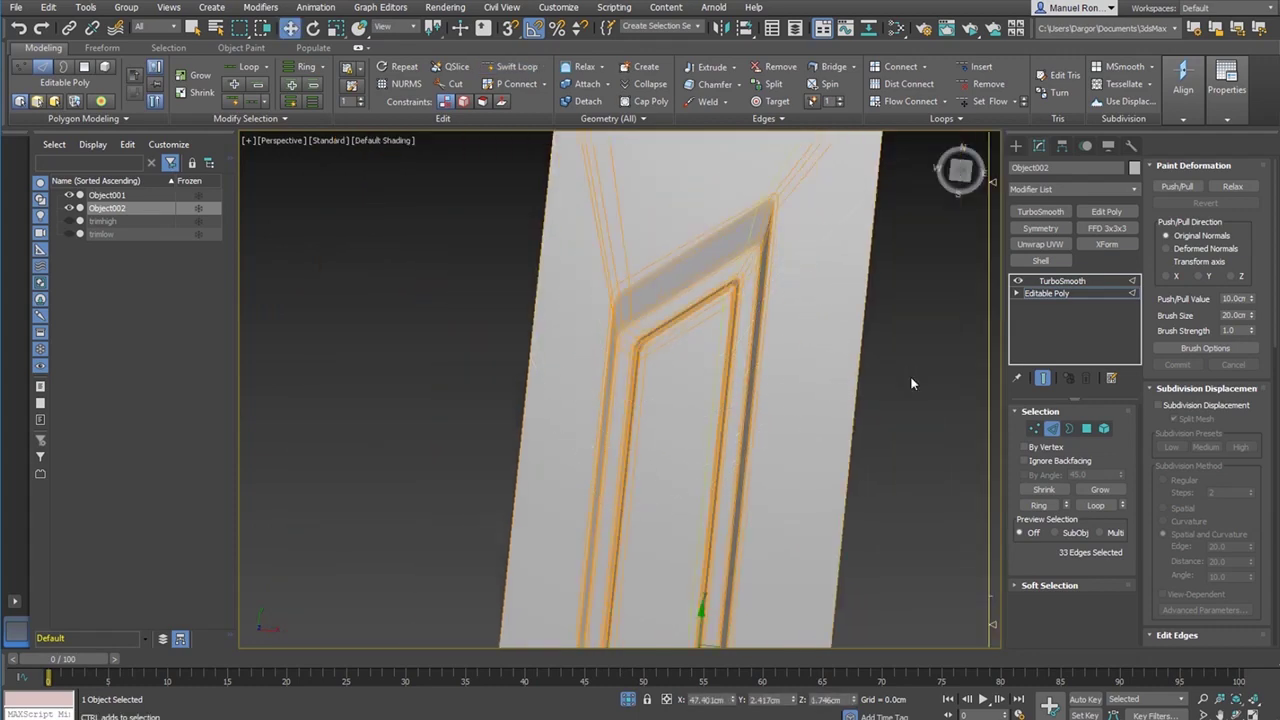
- Return to the TurboSmooth level, deselect the panel and compare the lower-end recess corners of the original and the copy
click(1088, 281)
click(941, 377)
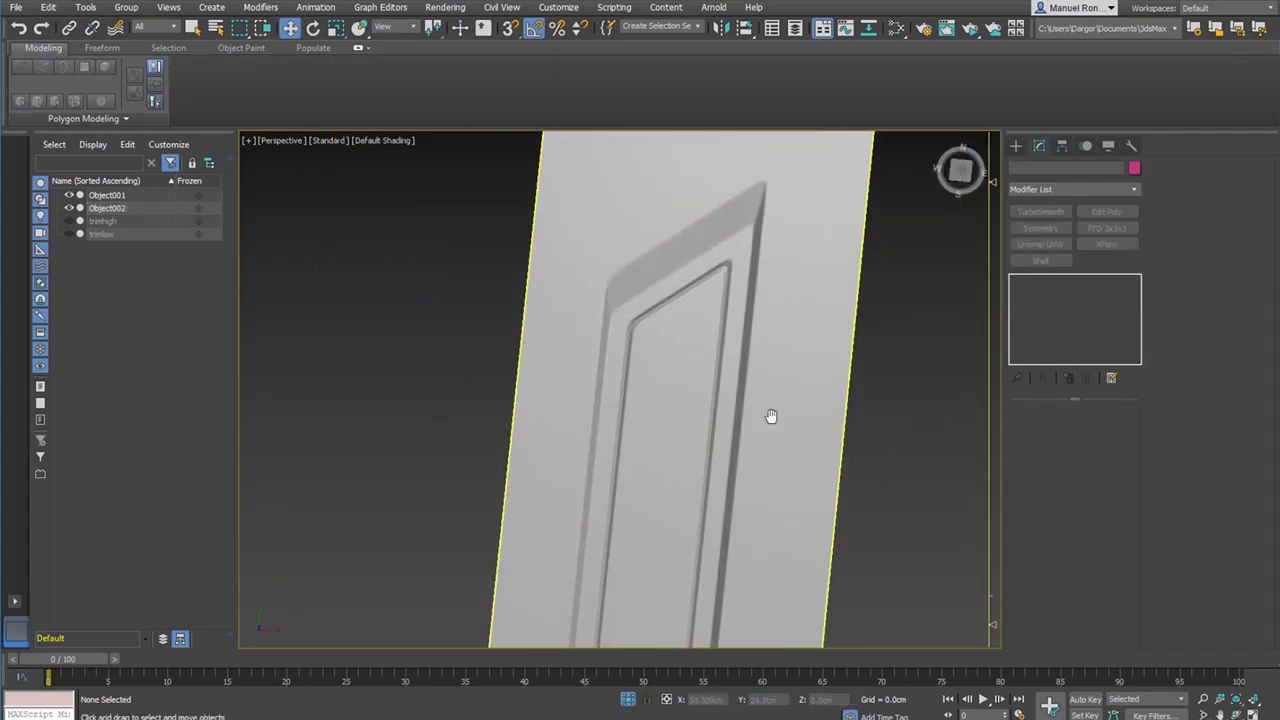
scroll(733, 399, down, 4)
scroll(694, 466, up, 5)
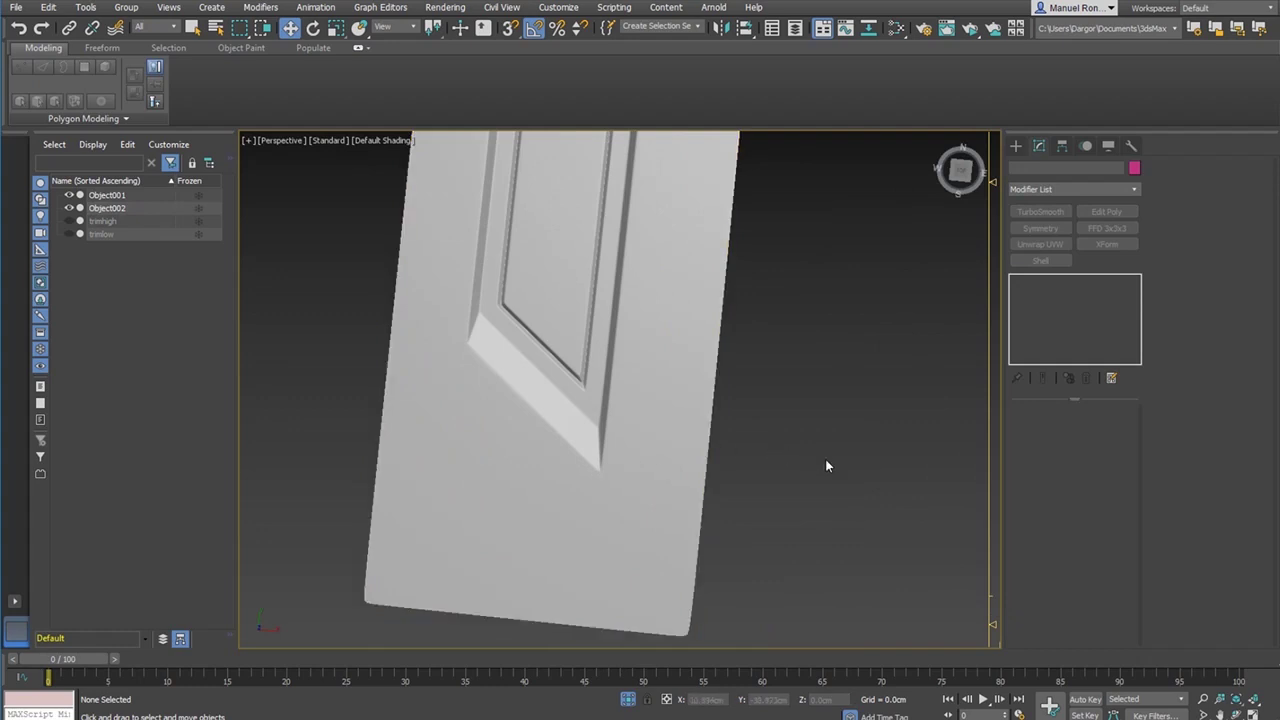
scroll(403, 503, up, 3)
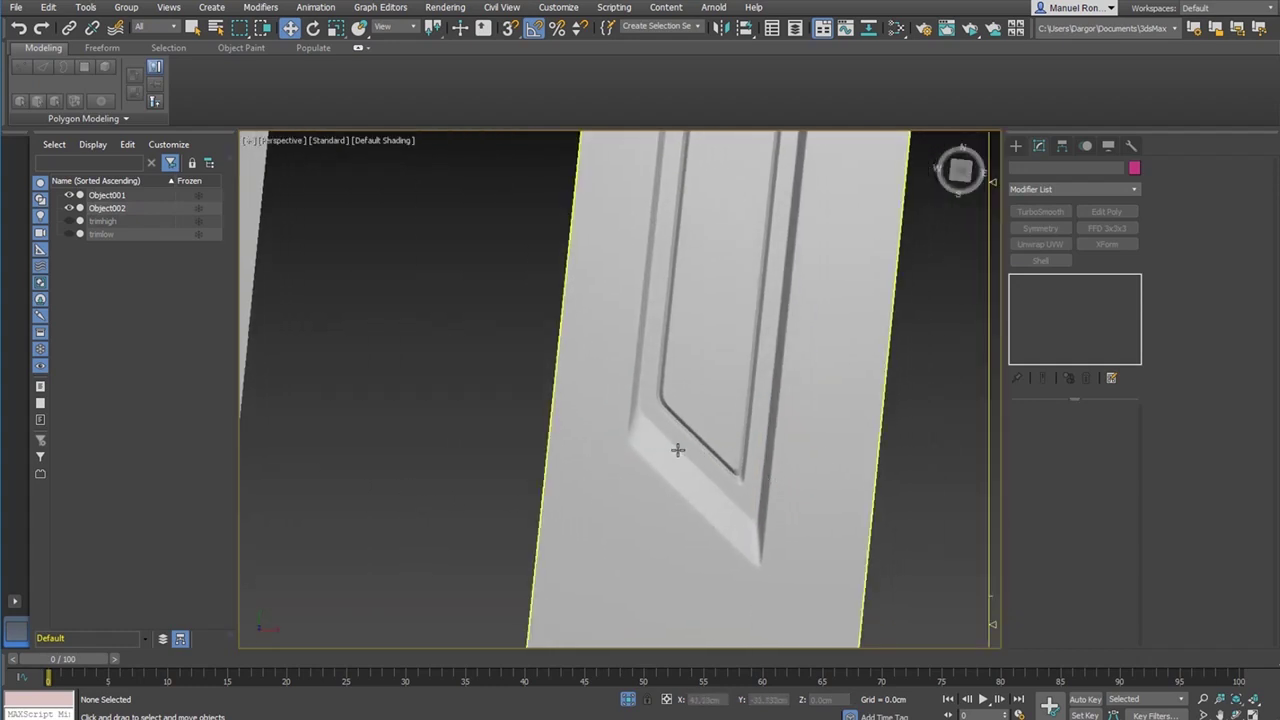
scroll(677, 450, up, 2)
scroll(760, 457, down, 4)
scroll(583, 469, up, 3)
scroll(583, 457, up, 1)
middle_drag(583, 457, 693, 492)
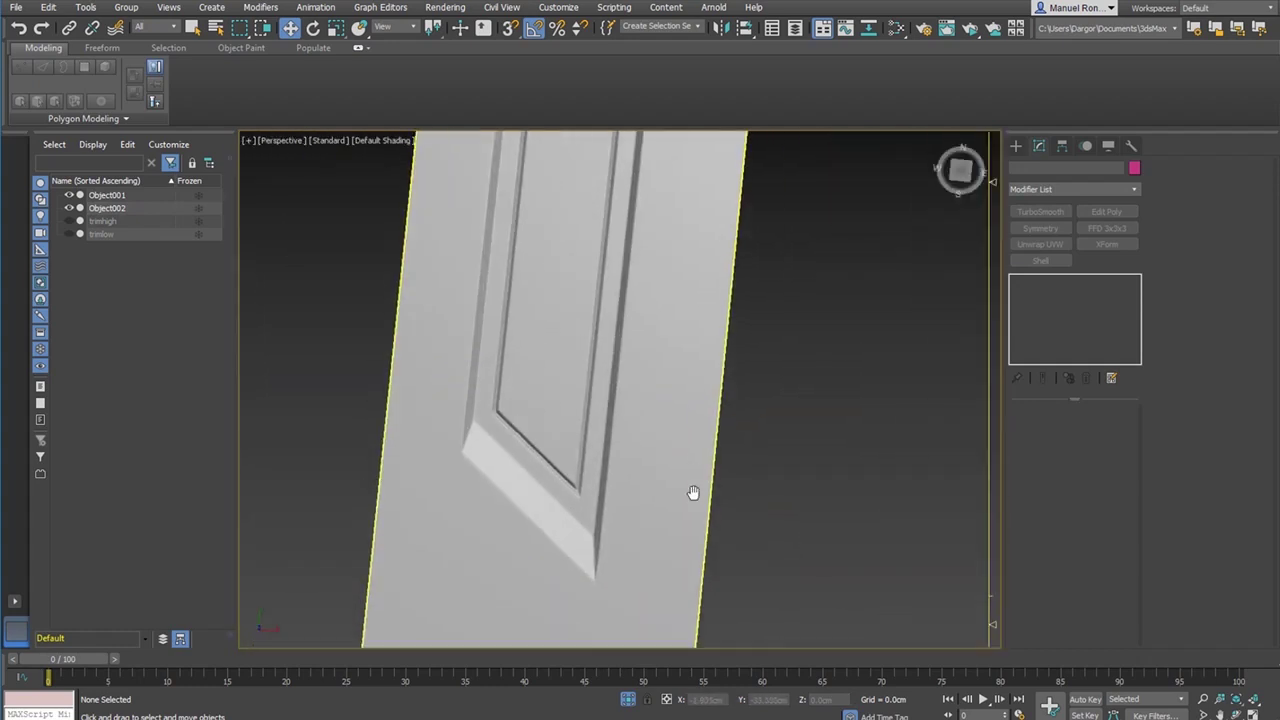
scroll(693, 492, down, 4)
scroll(734, 216, up, 5)
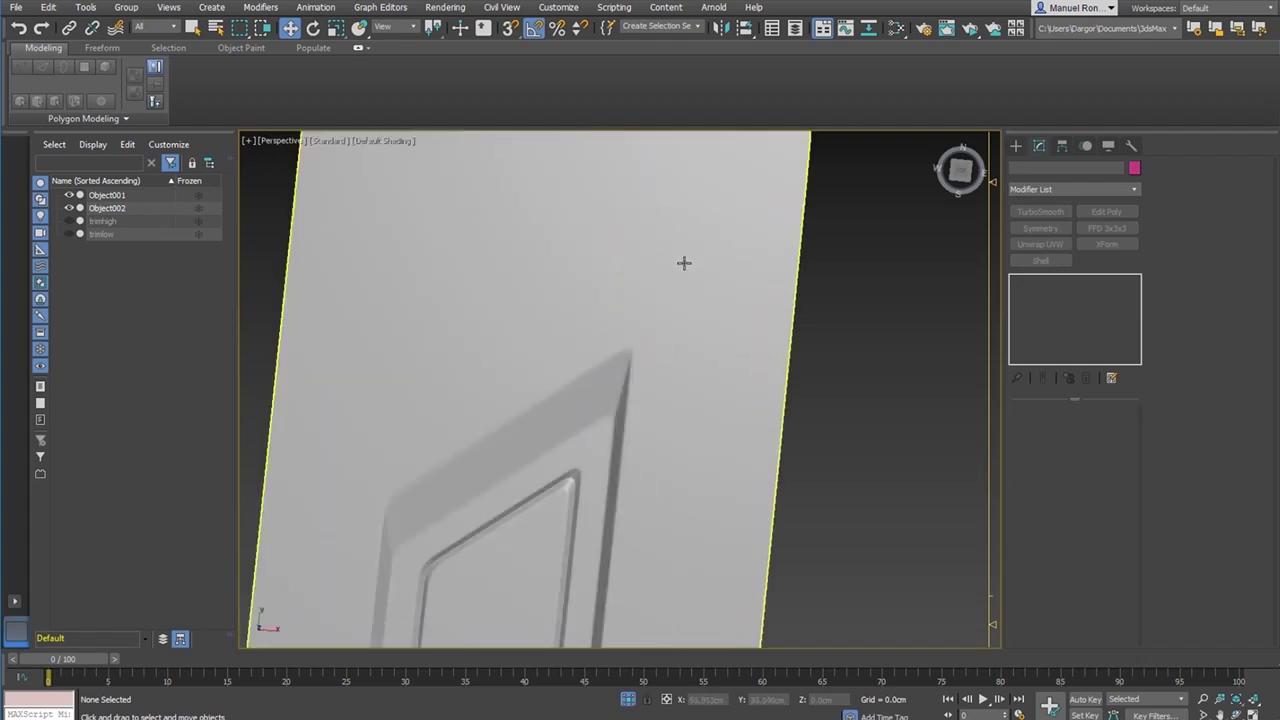
- Examine both panels side by side from end to end, focusing on the rounding of the copy's recess and groove corners
scroll(609, 357, down, 4)
scroll(651, 286, up, 6)
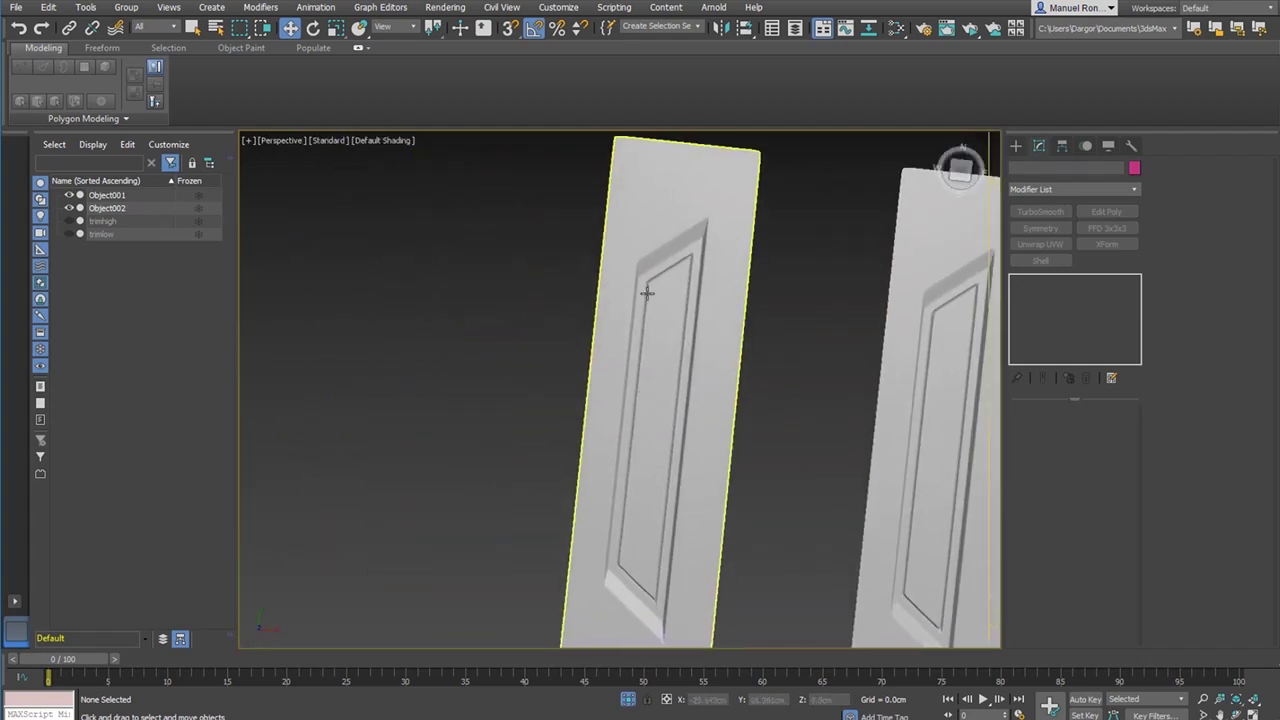
scroll(715, 213, down, 4)
scroll(714, 206, up, 5)
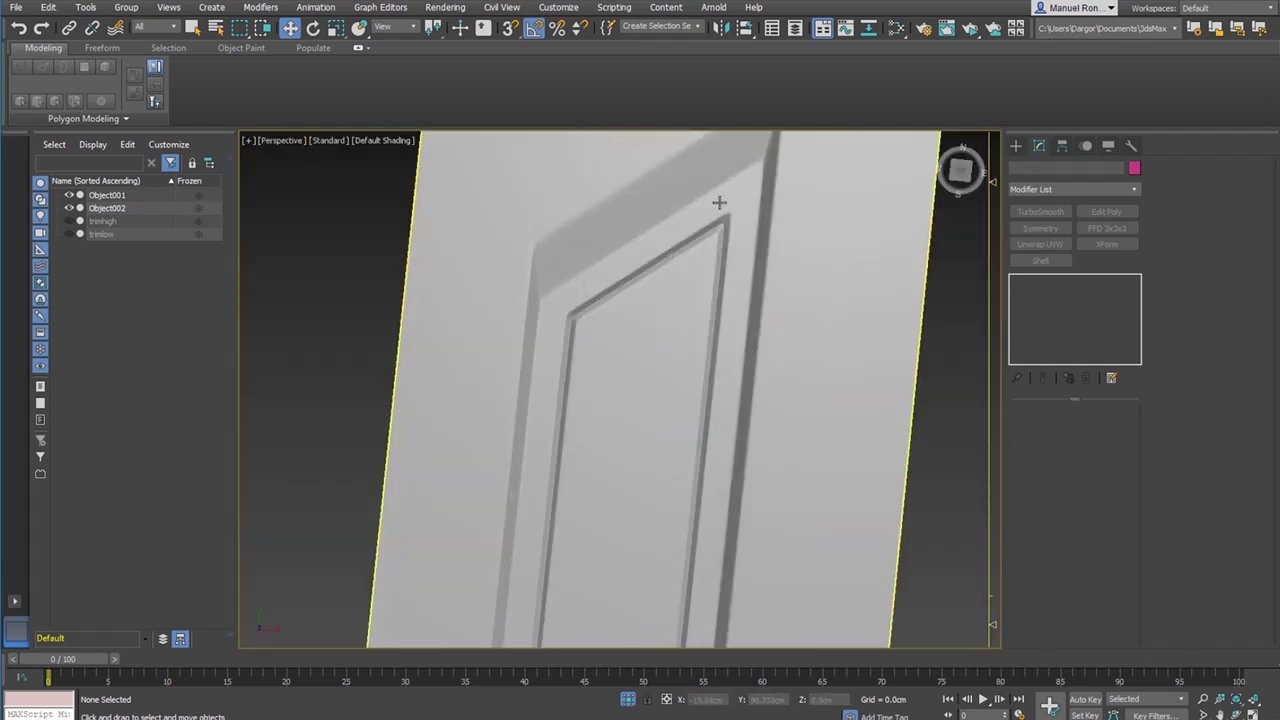
scroll(686, 264, down, 3)
scroll(686, 264, down, 5)
scroll(672, 290, up, 4)
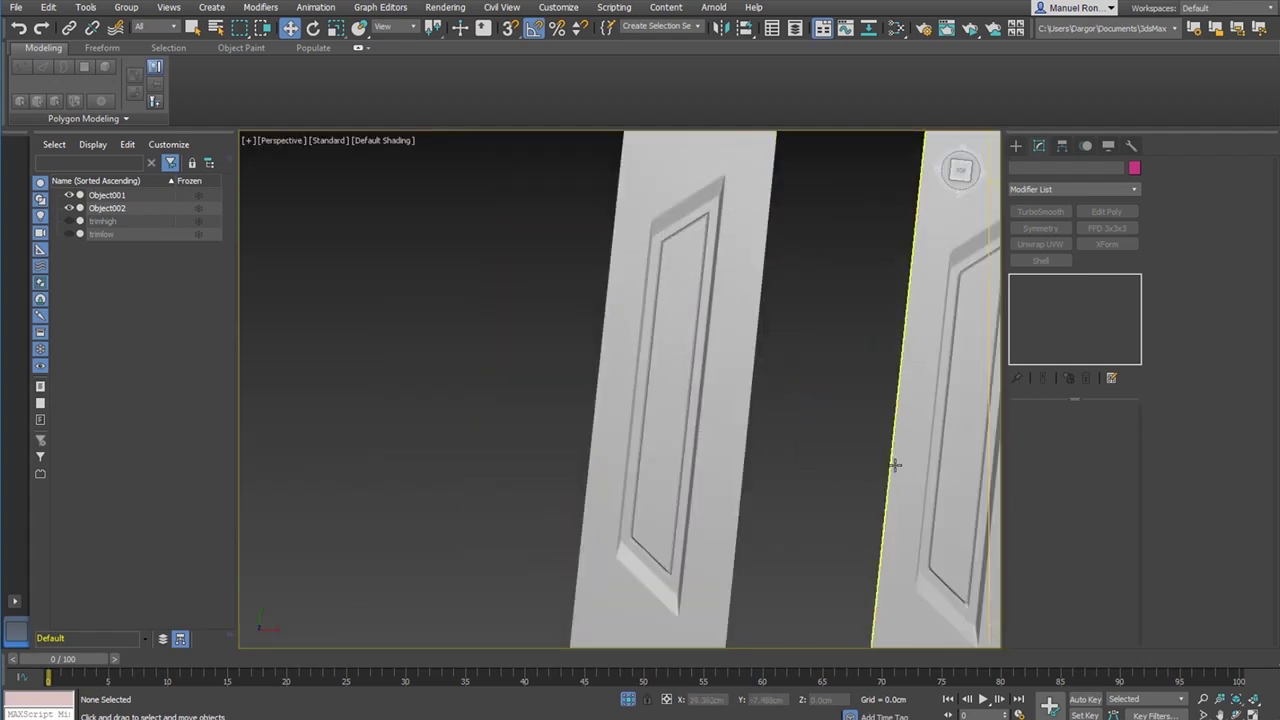
middle_drag(894, 463, 545, 358)
scroll(647, 438, down, 4)
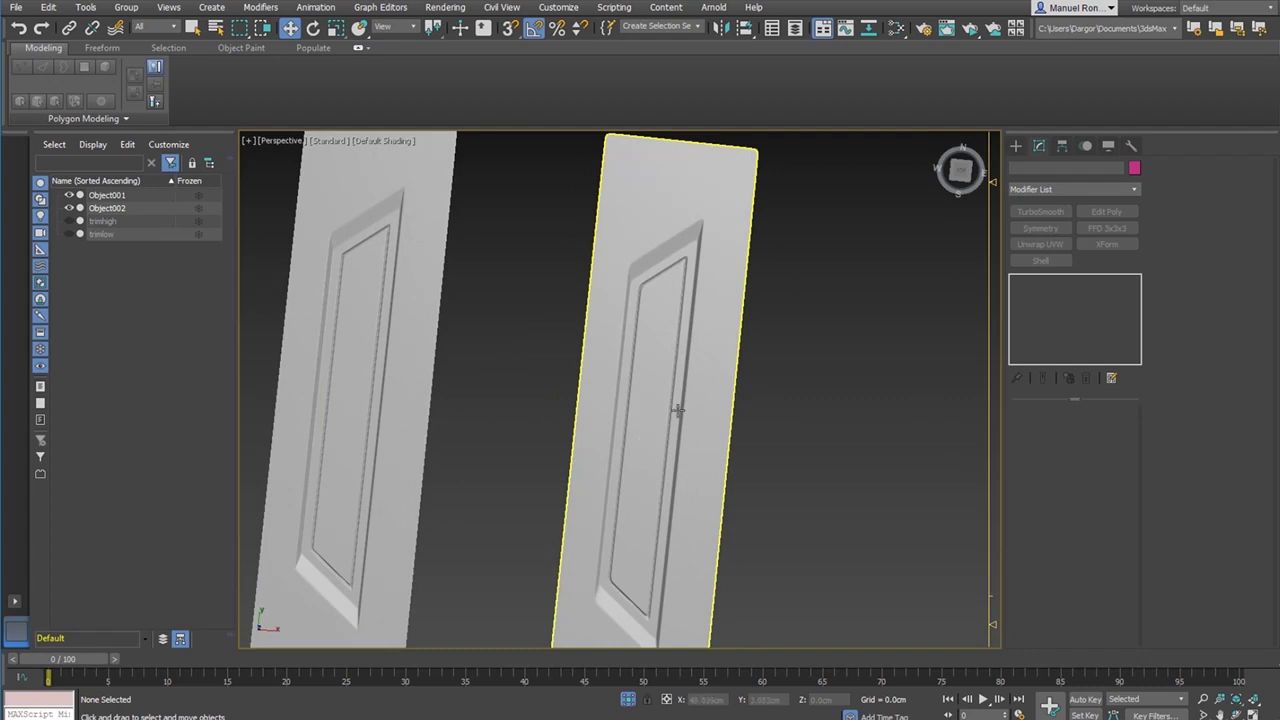
scroll(726, 323, down, 5)
scroll(697, 407, up, 6)
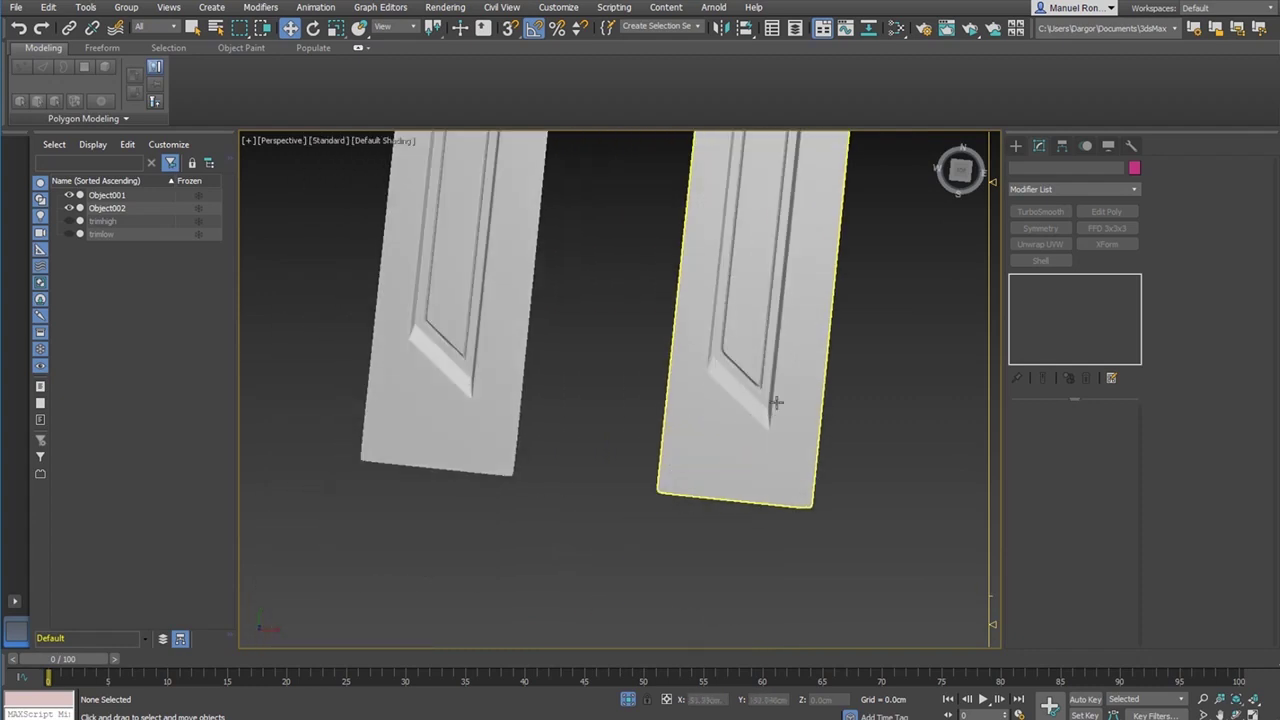
scroll(657, 394, down, 5)
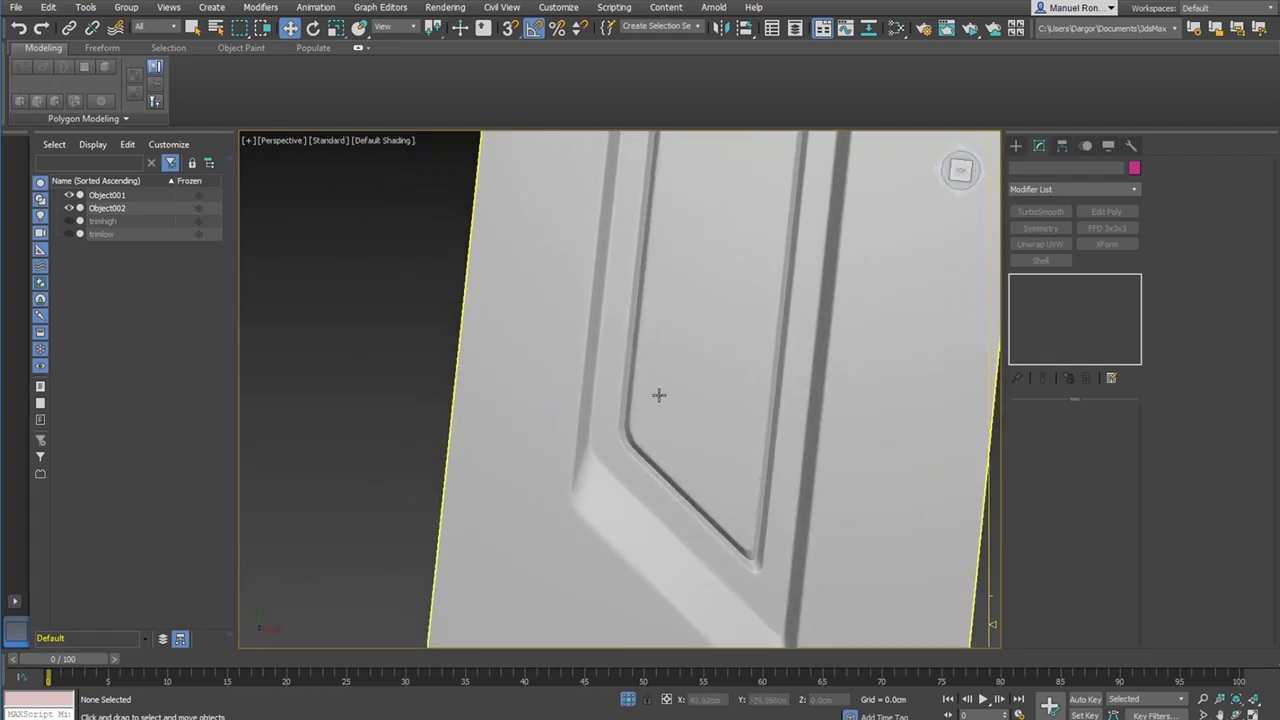
scroll(651, 456, up, 4)
middle_drag(699, 170, 606, 328)
scroll(620, 272, up, 4)
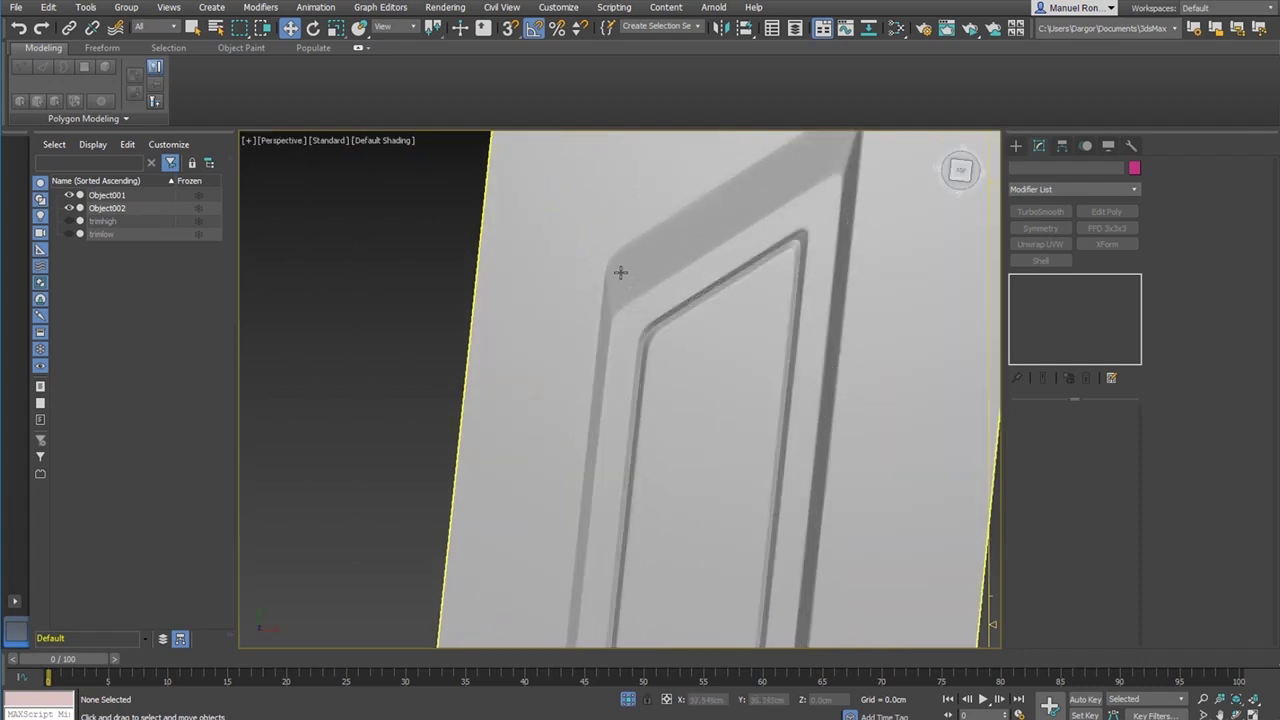
- At the copied panel's edge level with edged faces shown, remove the two supporting edge loops flanking the recess's outer rim
click(838, 290)
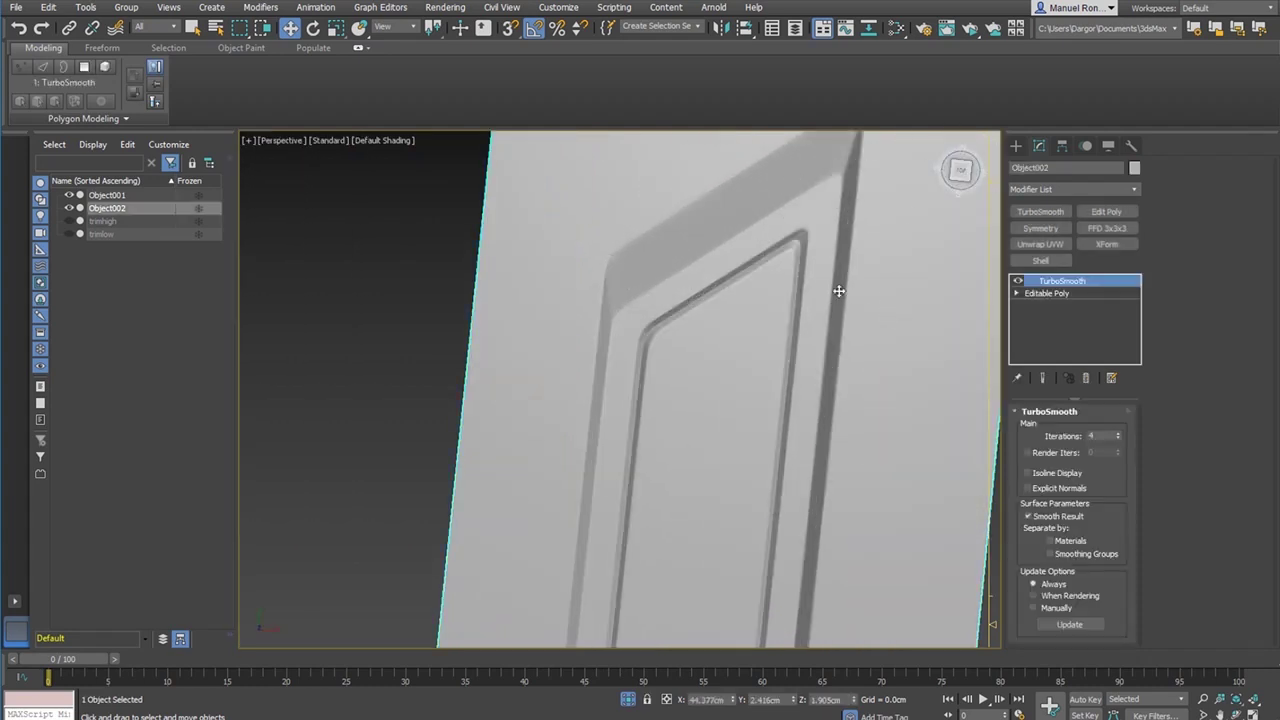
click(1088, 297)
click(1038, 381)
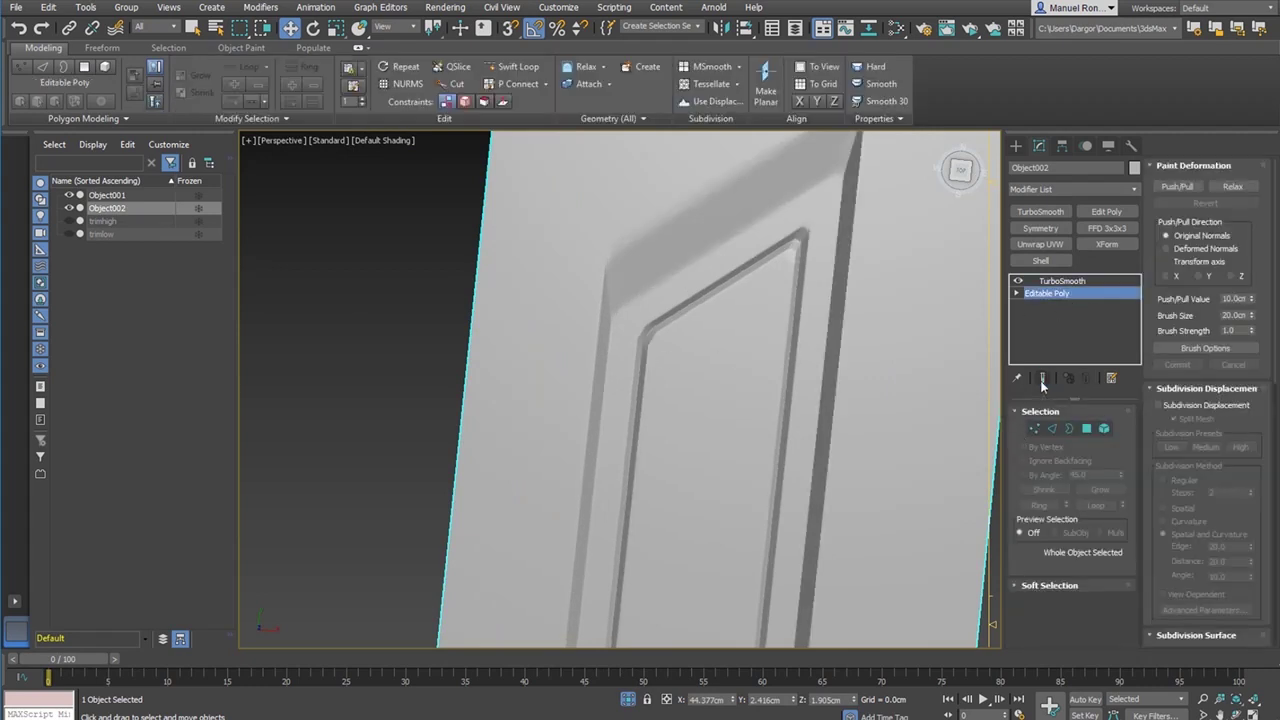
click(1051, 429)
middle_drag(706, 385, 717, 437)
scroll(699, 438, down, 3)
key(F4)
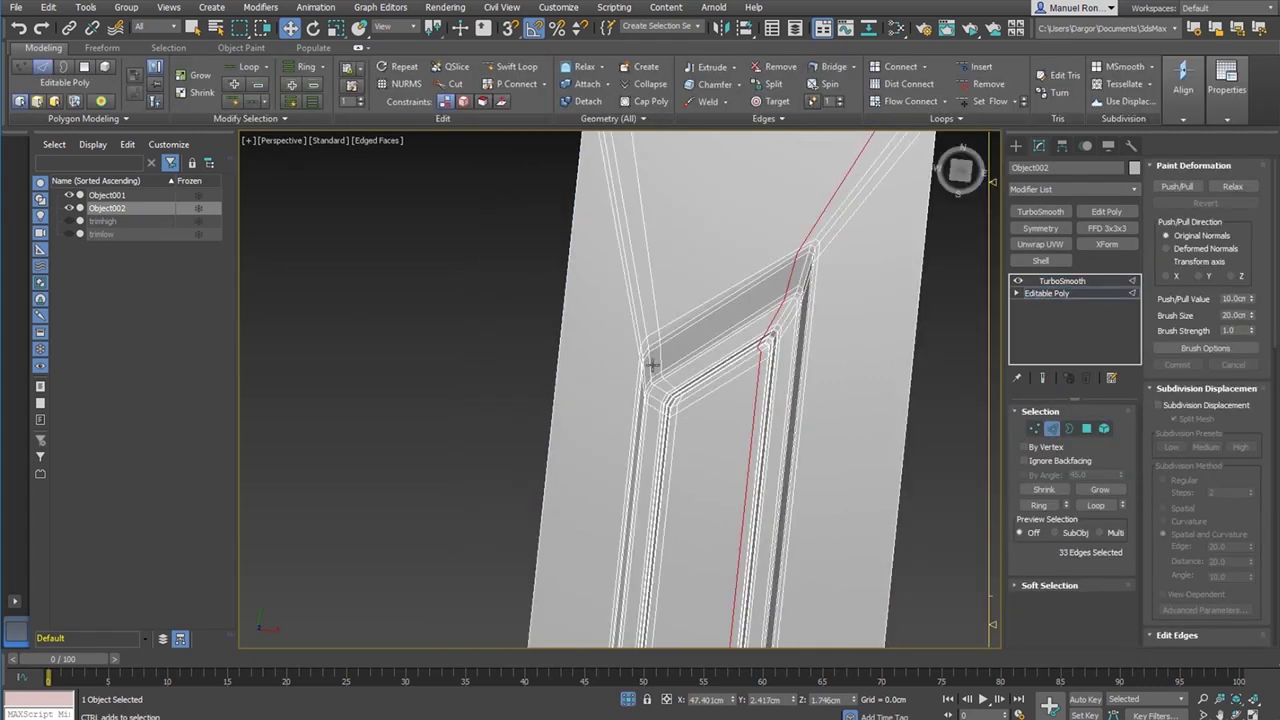
scroll(654, 336, up, 3)
double_click(656, 293)
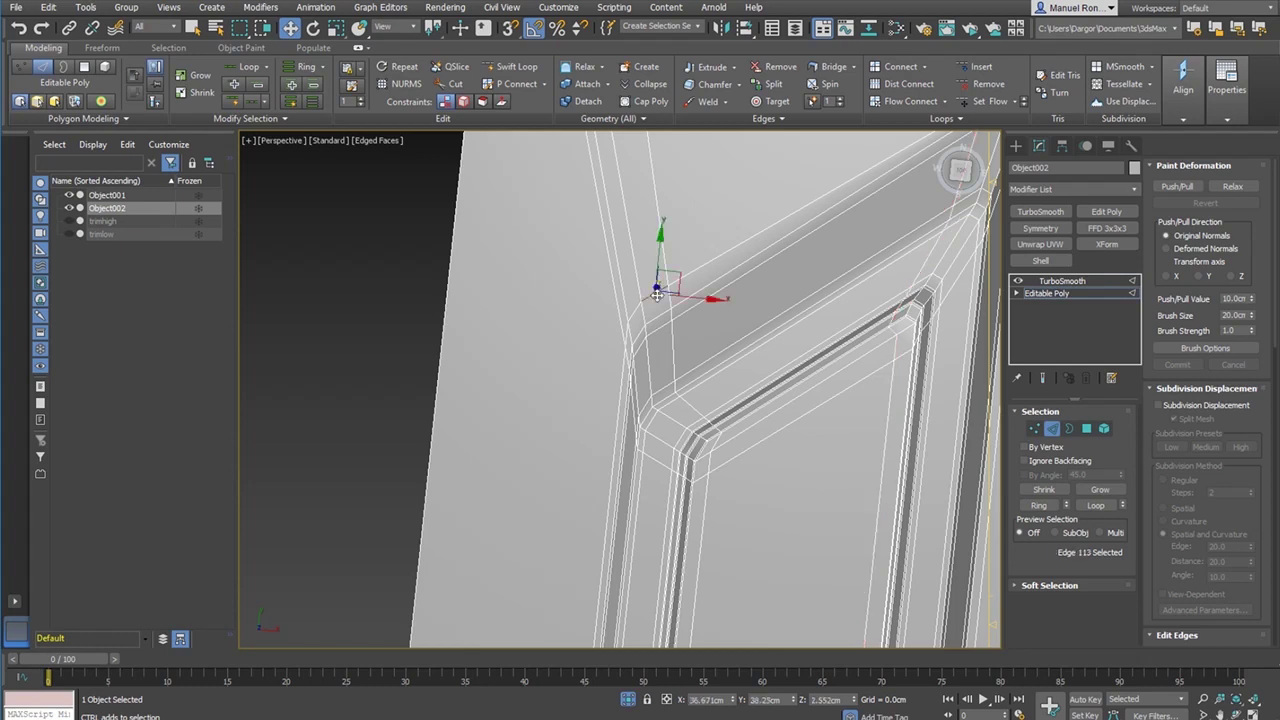
ctrl+double_click(685, 310)
key(ctrl+BackSpace)
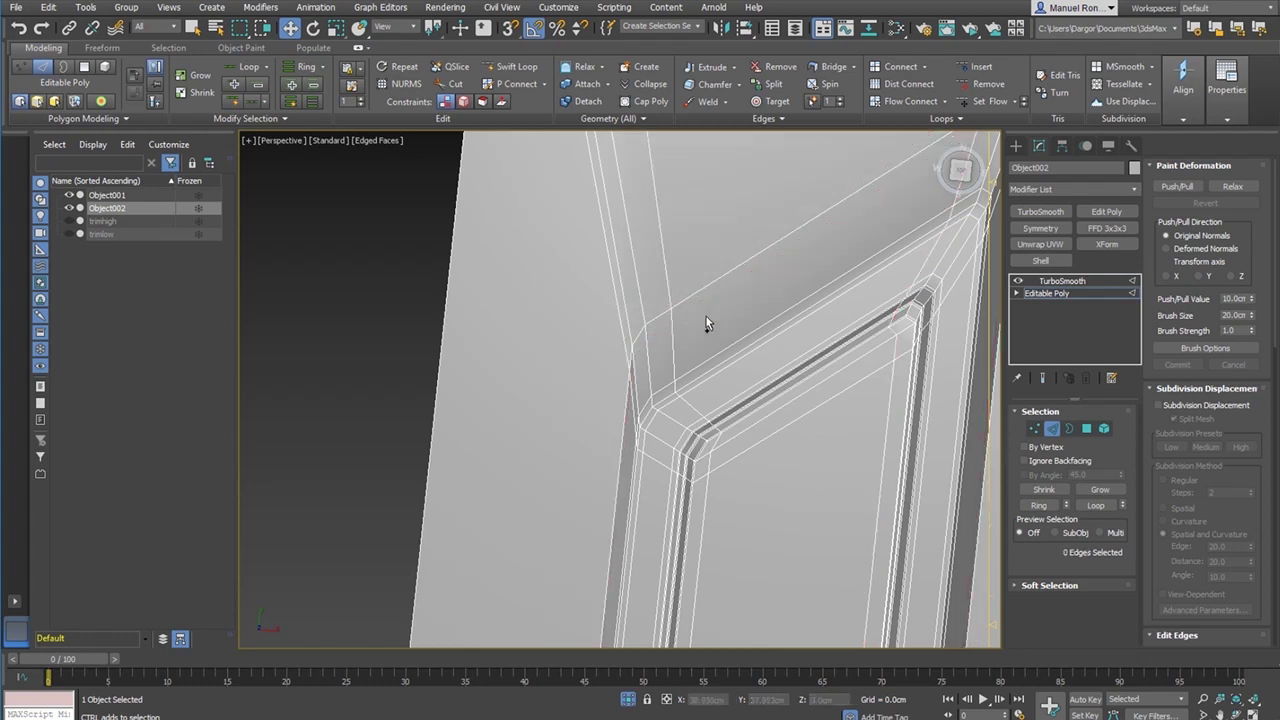
- Chamfer the recess's outer rim loop by 0.528 cm with 1 segment, check it under TurboSmooth and return to Editable Poly
double_click(702, 289)
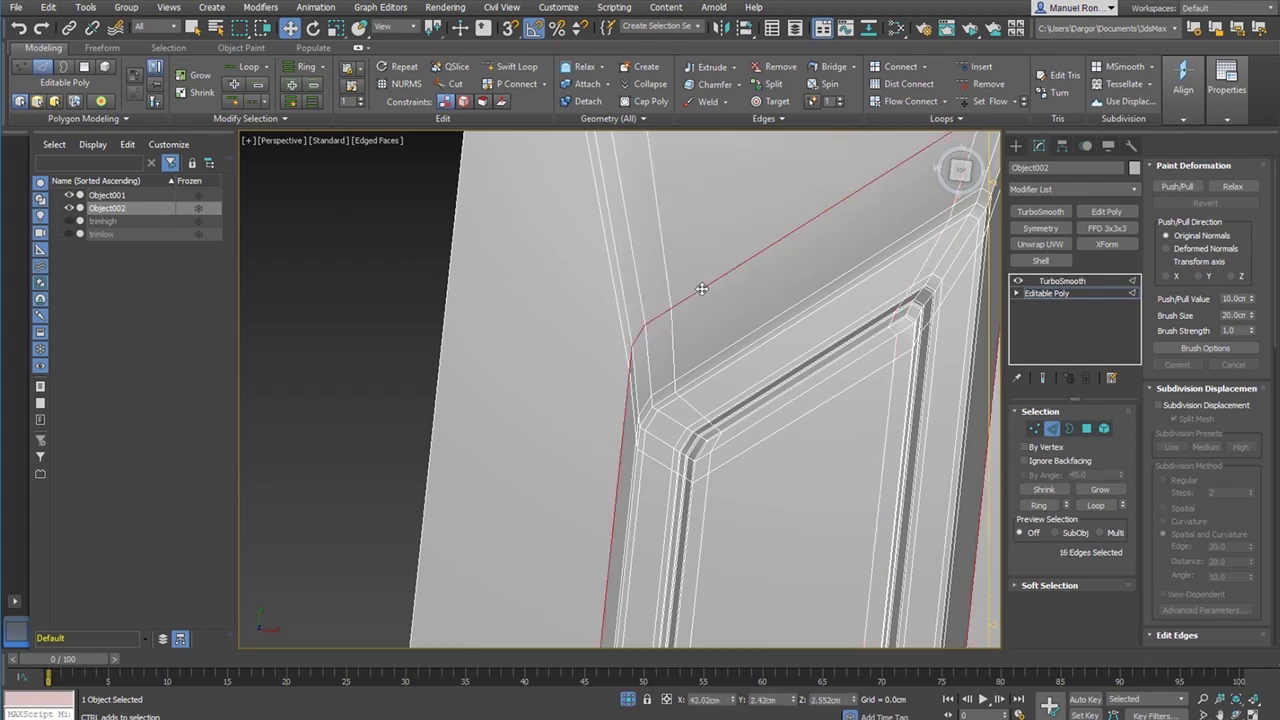
click(739, 84)
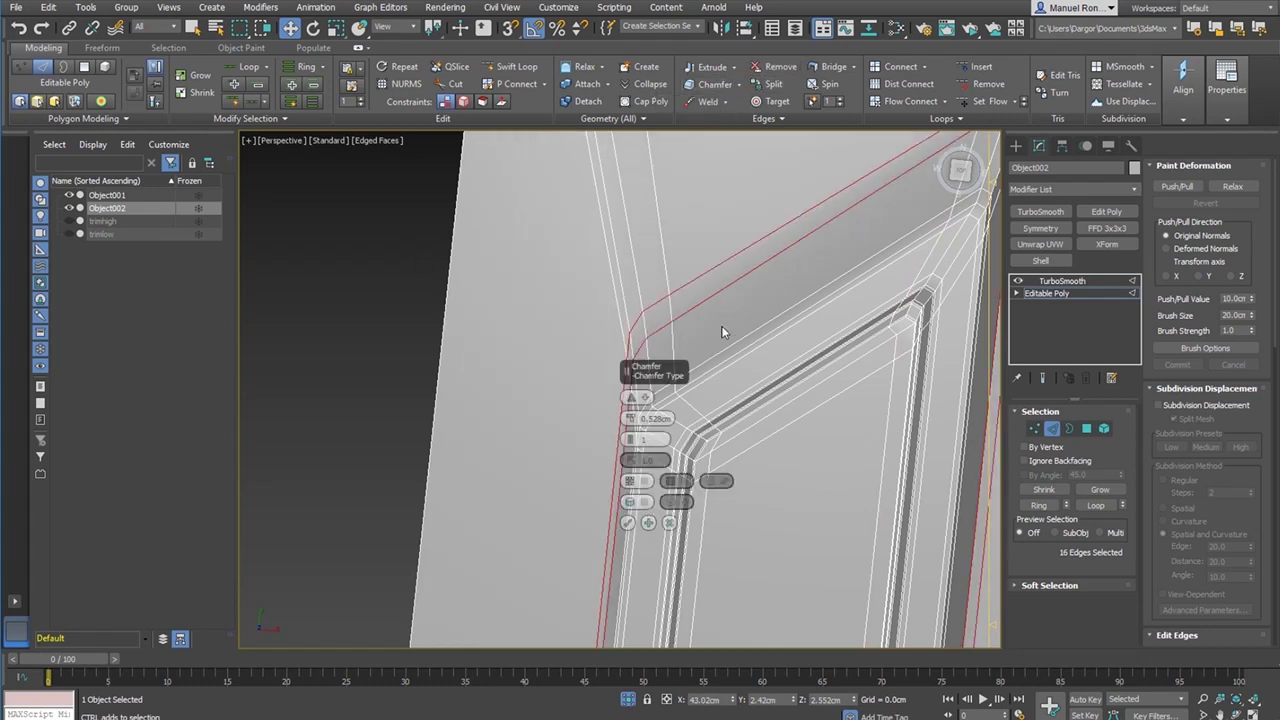
alt+middle_drag(723, 337, 571, 249)
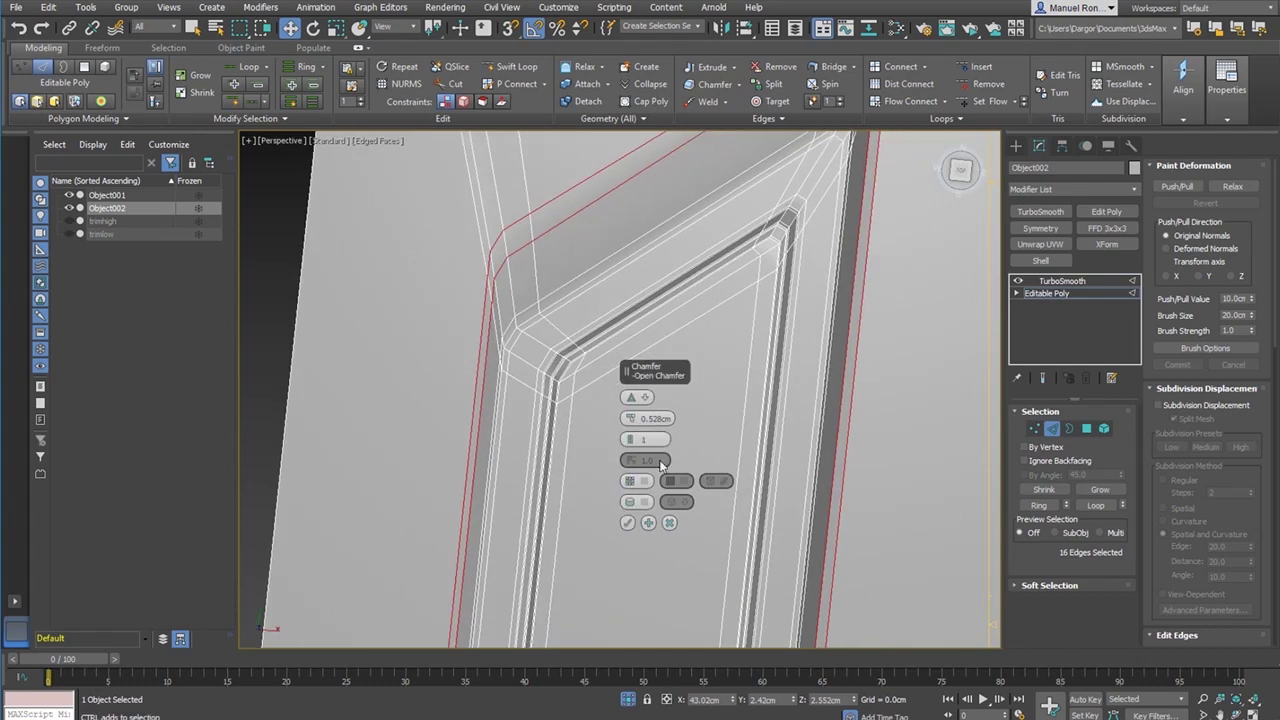
click(628, 522)
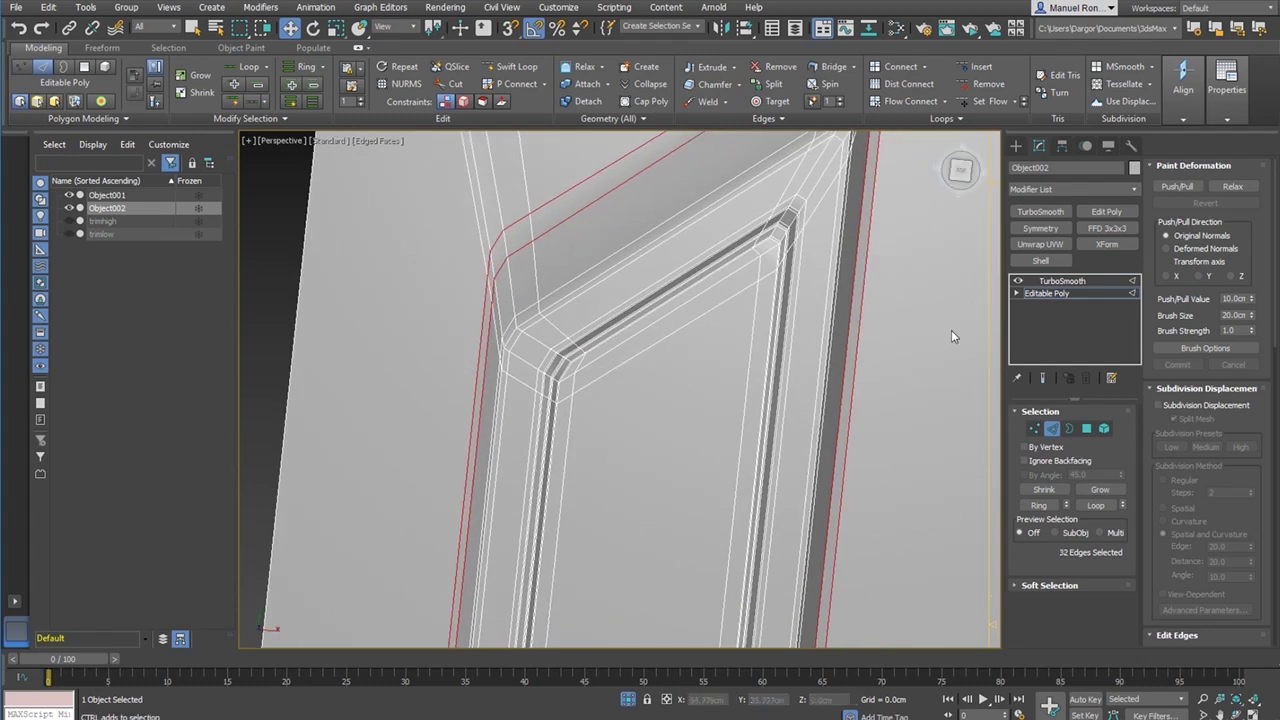
click(1044, 294)
click(1050, 282)
click(1055, 296)
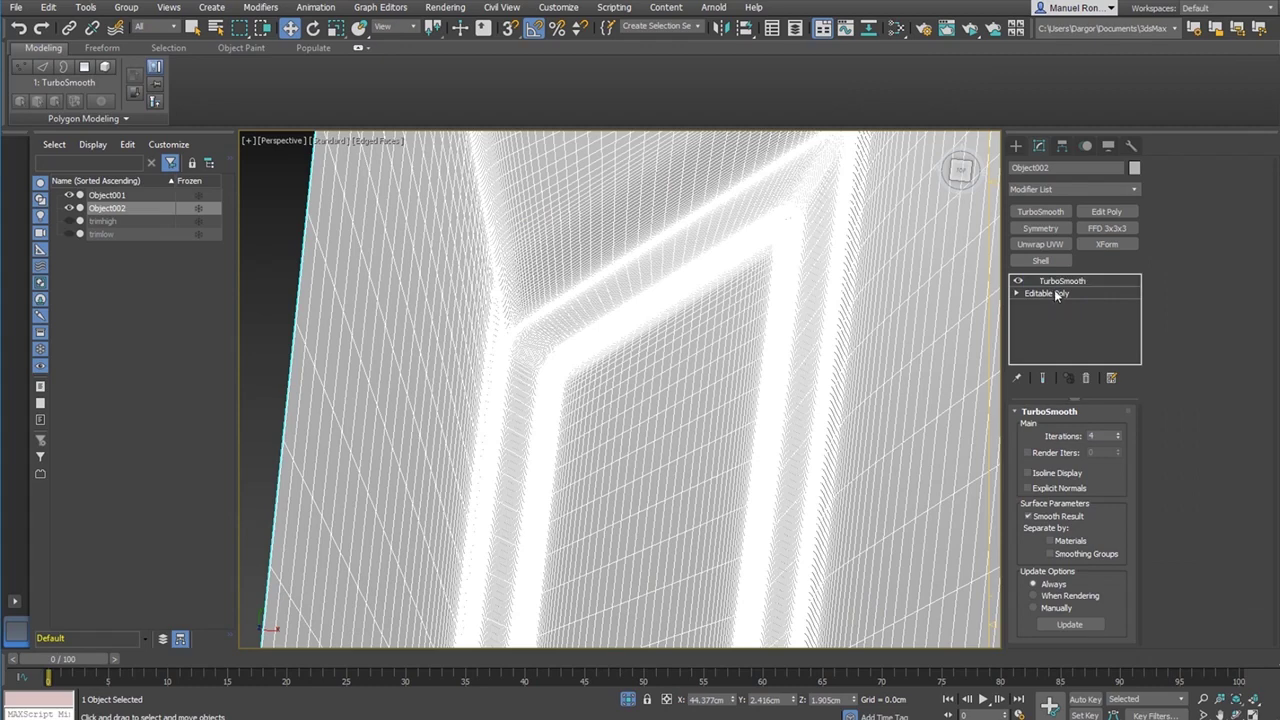
- Add supporting edge loops with Swift Loop on both sides of the recess's chamfered outer rim and return to the TurboSmooth level
middle_drag(464, 306, 518, 280)
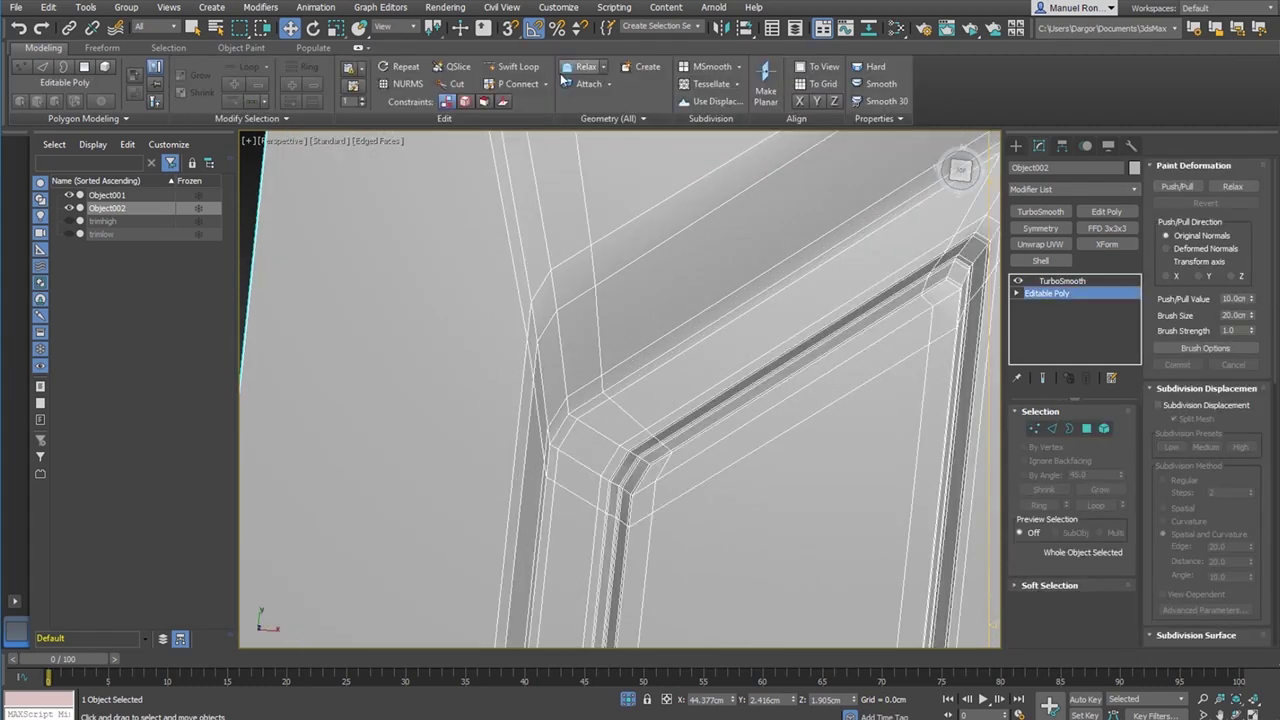
click(515, 66)
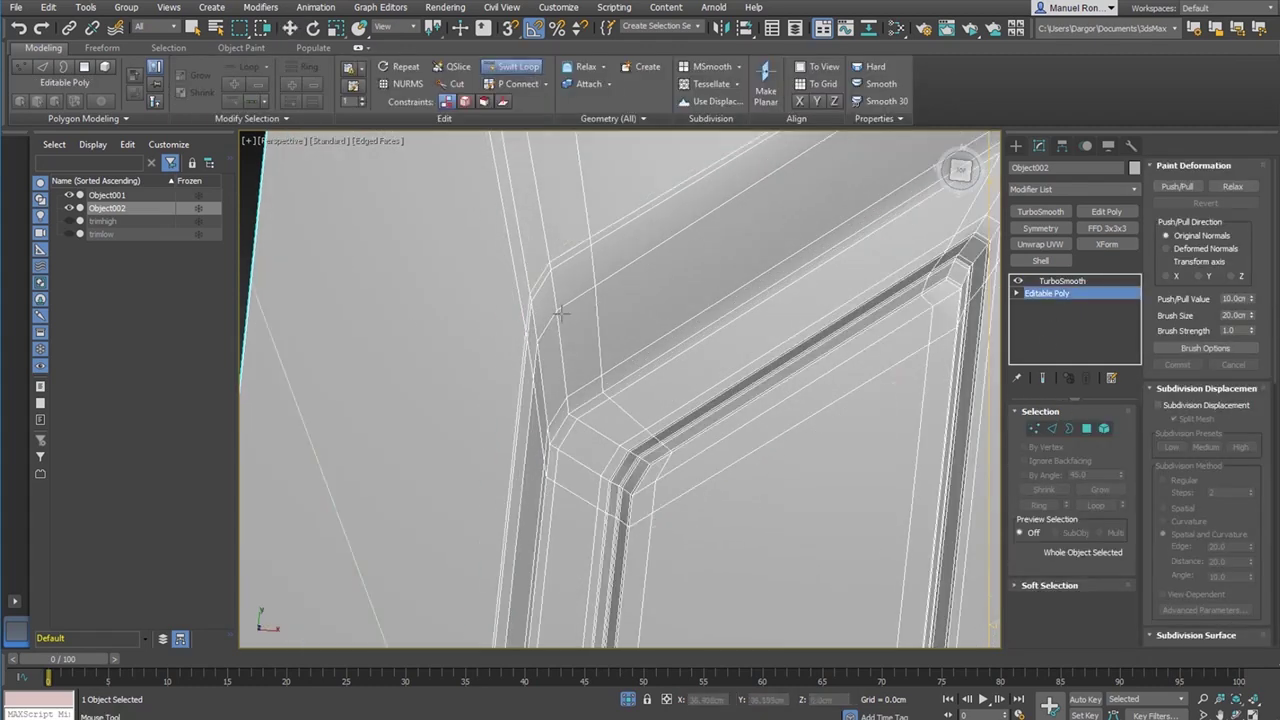
key(w)
click(1040, 284)
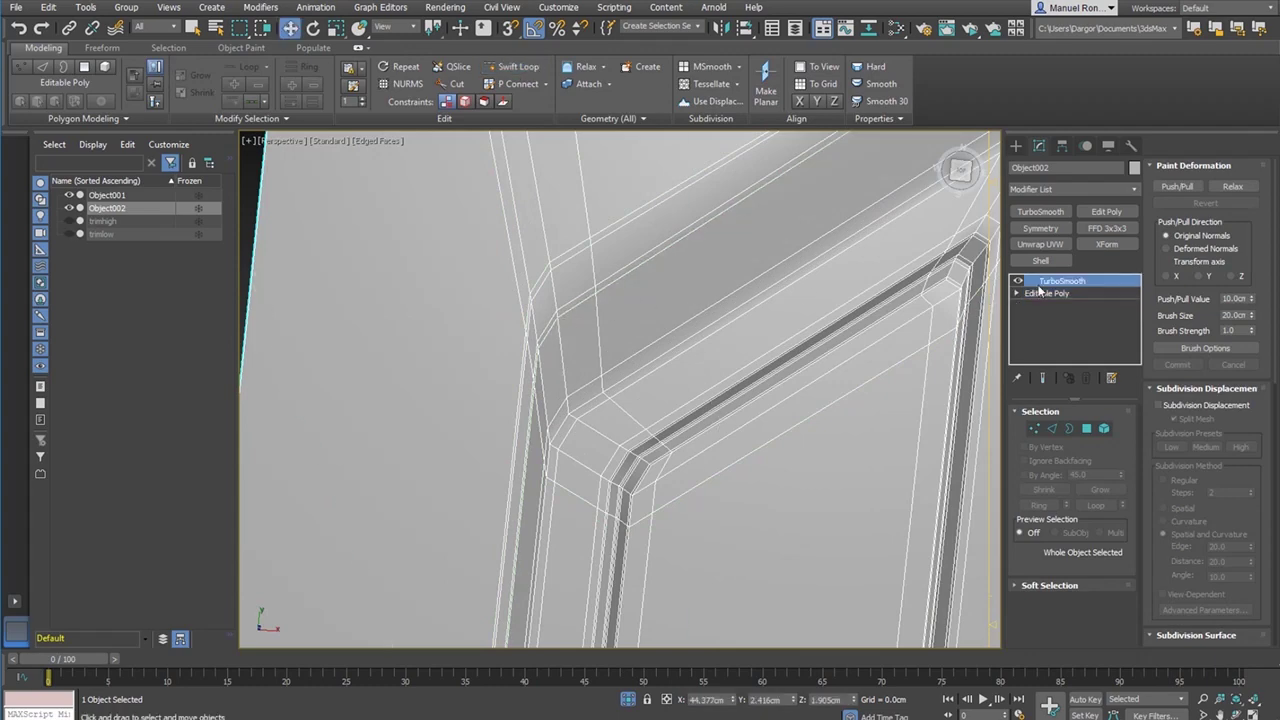
- Deselect the copied panel, hide the edged faces and examine its smoothed recess and groove corners from end to end
scroll(680, 251, down, 5)
middle_drag(680, 251, 632, 186)
scroll(700, 240, down, 2)
click(798, 290)
key(F4)
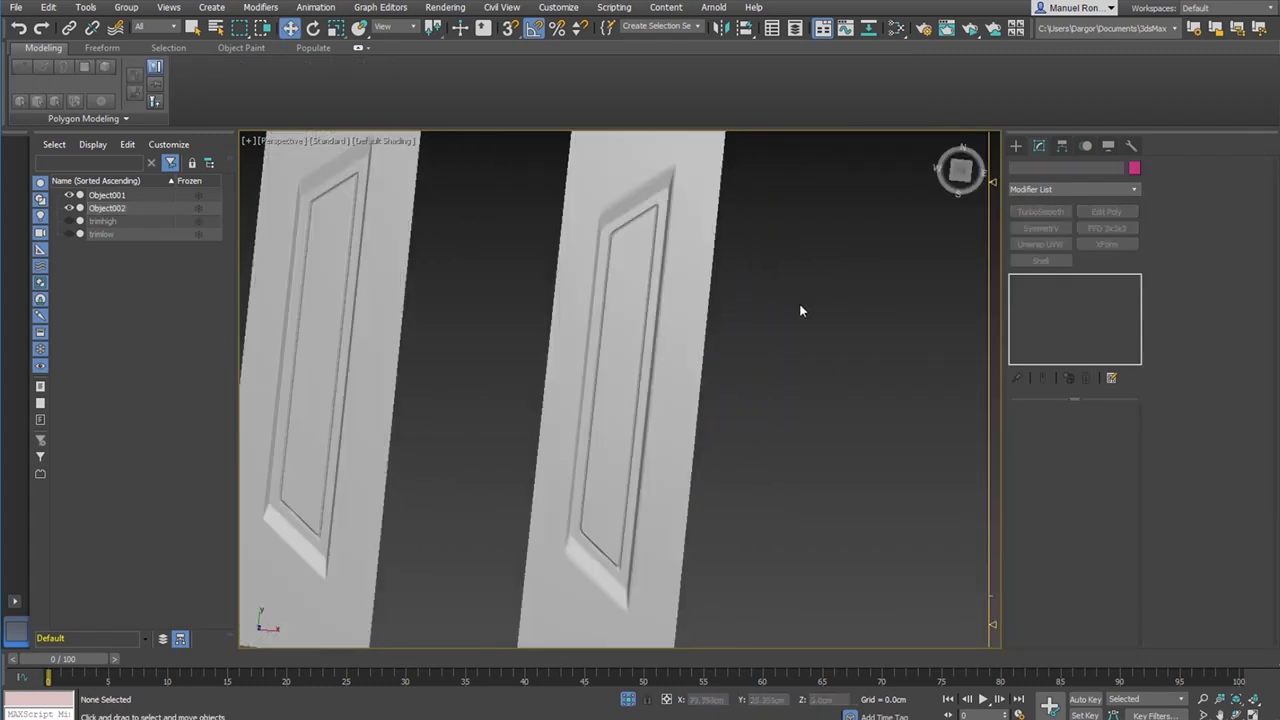
alt+middle_drag(694, 289, 383, 503)
scroll(491, 394, up, 4)
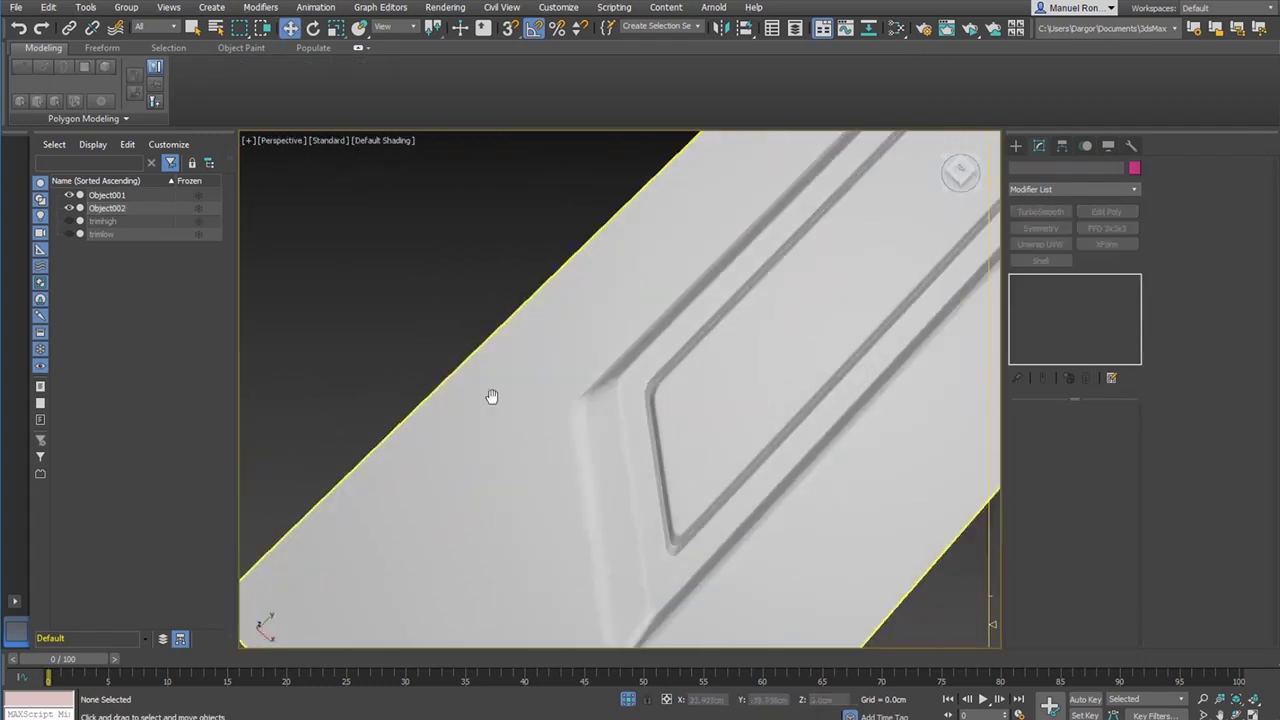
scroll(634, 434, up, 2)
alt+middle_drag(634, 434, 606, 300)
scroll(706, 326, down, 5)
scroll(886, 191, up, 4)
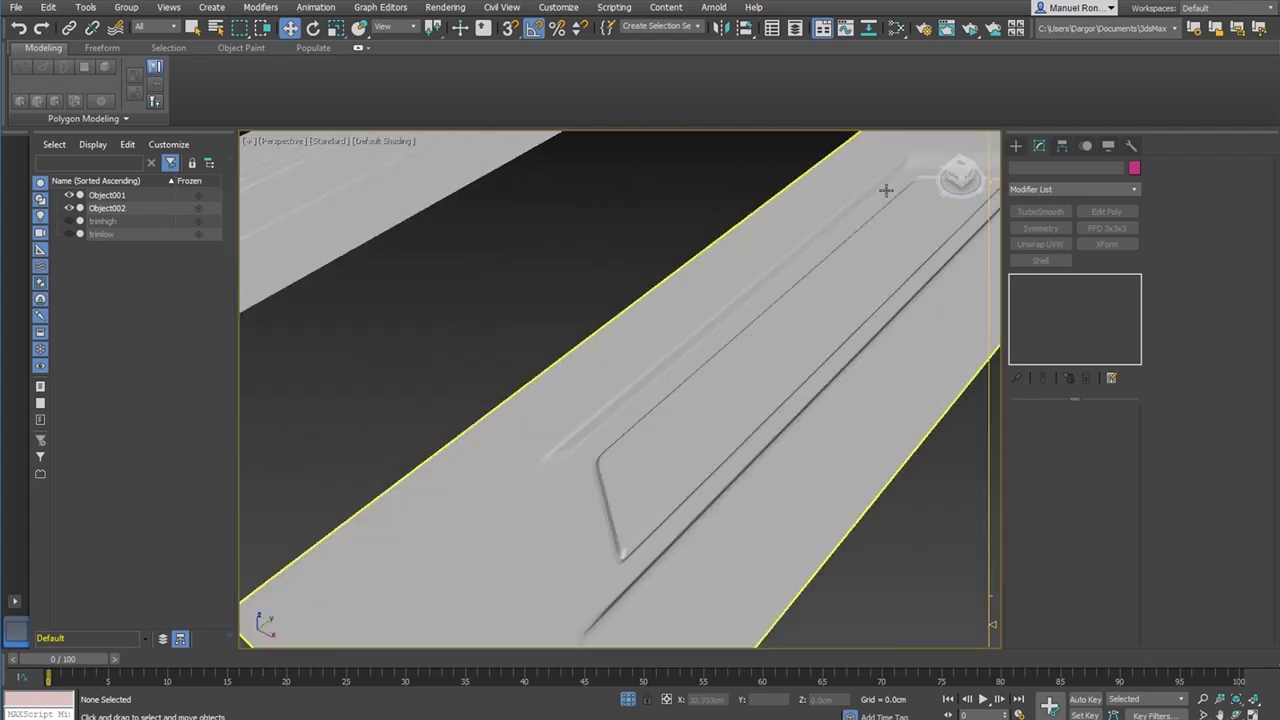
middle_drag(886, 191, 757, 237)
scroll(735, 228, up, 6)
scroll(741, 223, up, 3)
scroll(745, 228, down, 3)
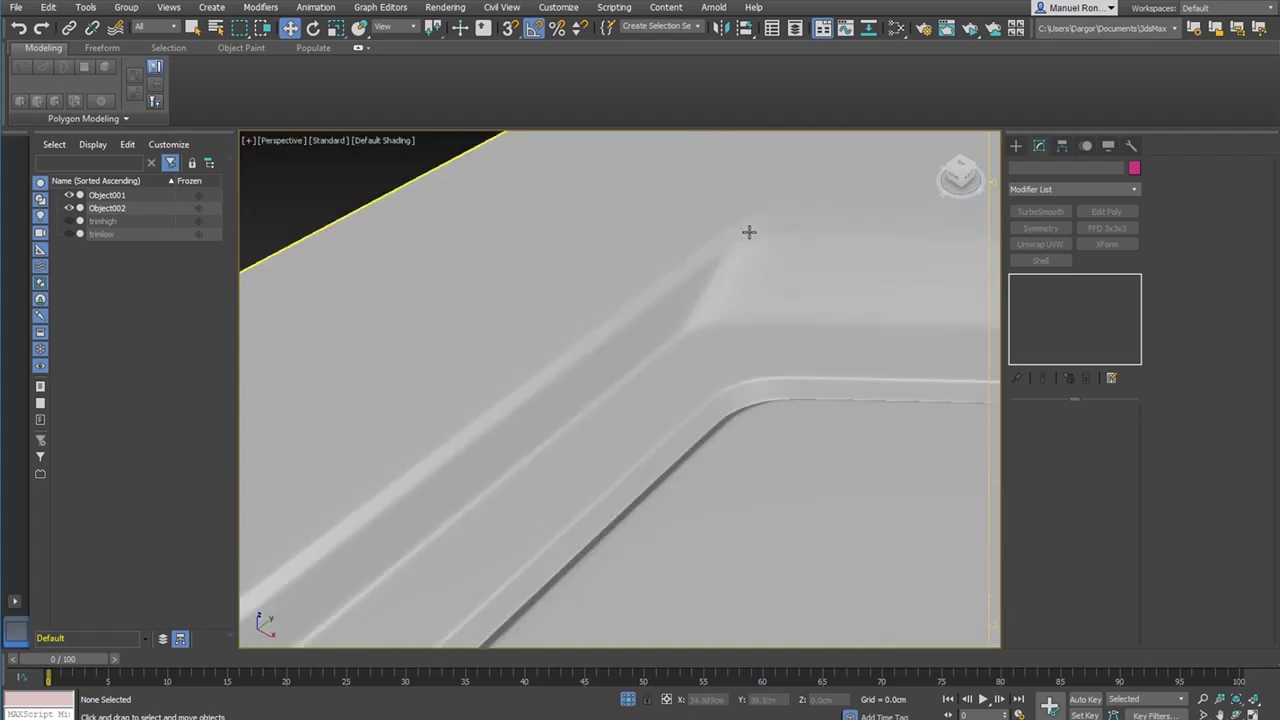
middle_drag(789, 273, 757, 350)
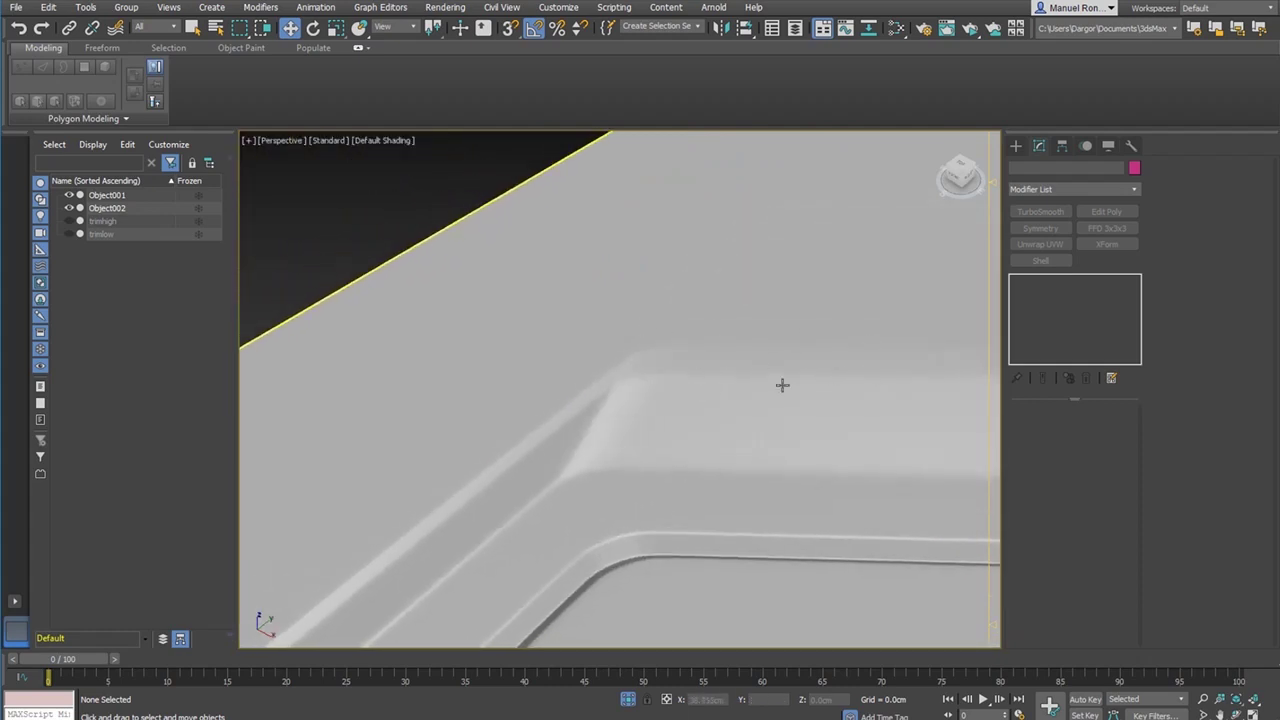
middle_drag(481, 484, 586, 362)
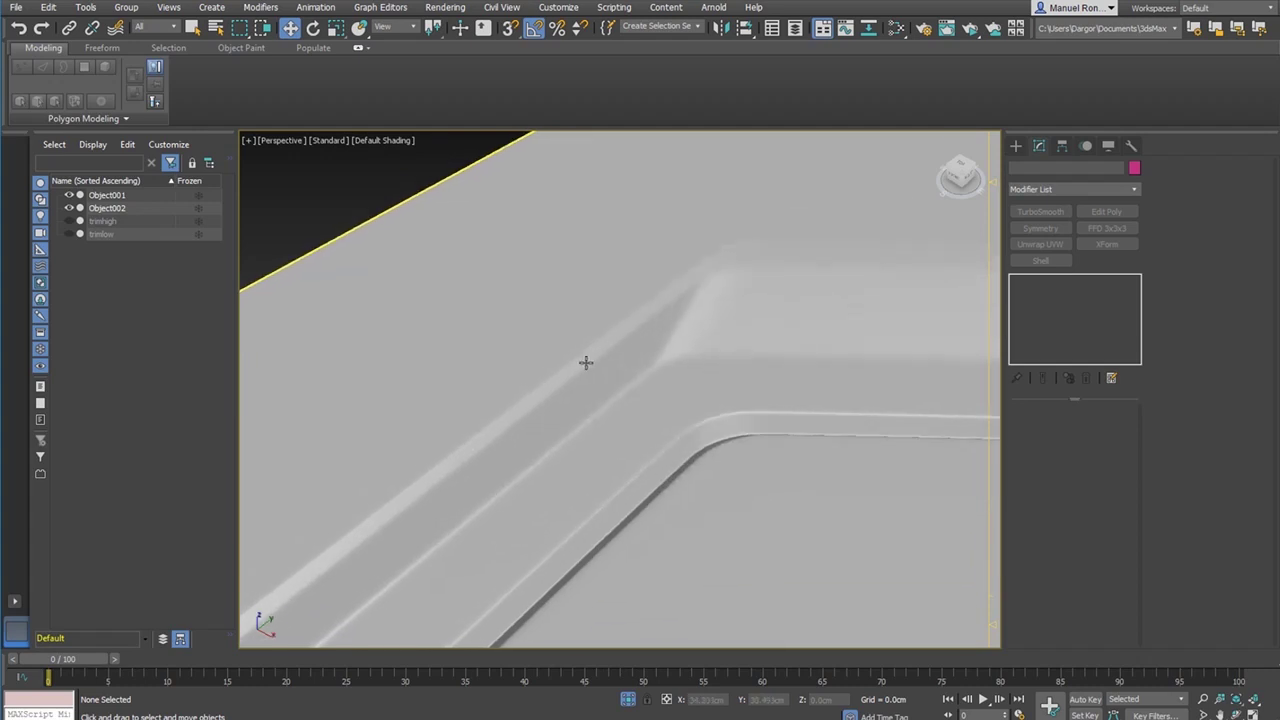
- Ring-select the edges crossing the copied panel's outer rim chamfer and connect them with 2 segments and a pinch of 64
click(689, 355)
click(1047, 294)
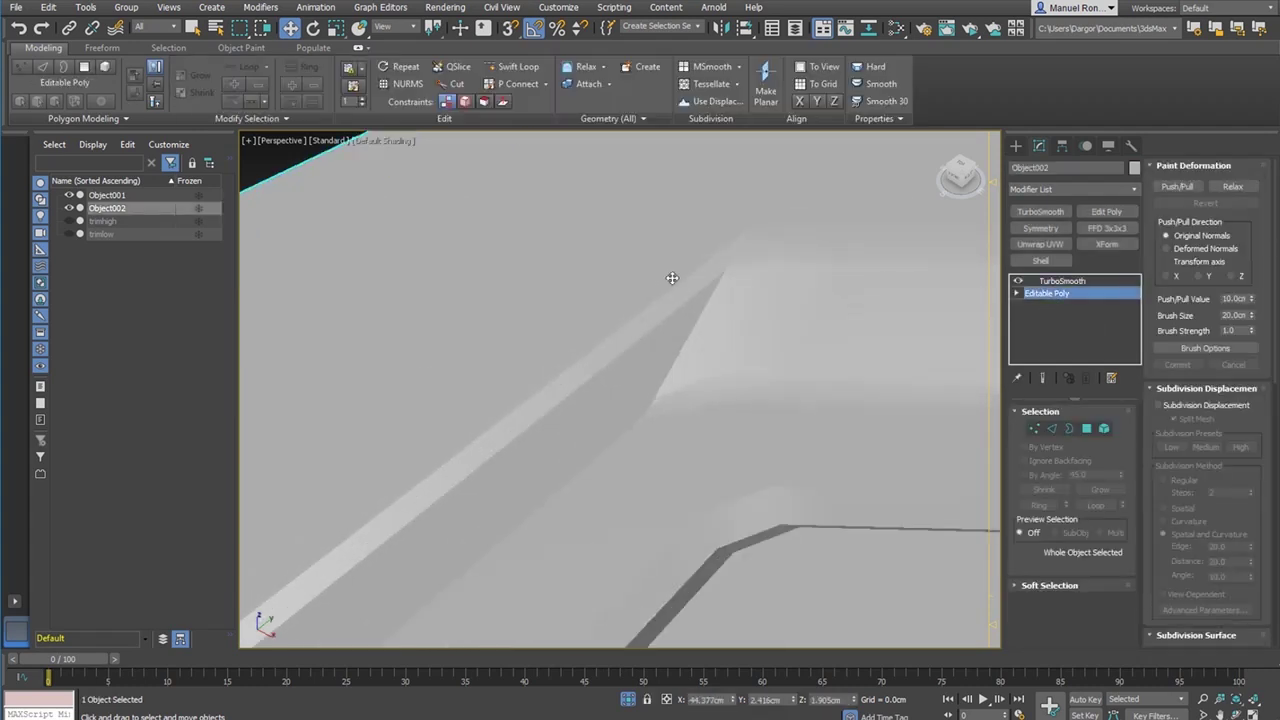
key(F4)
middle_drag(792, 254, 755, 298)
scroll(755, 298, up, 3)
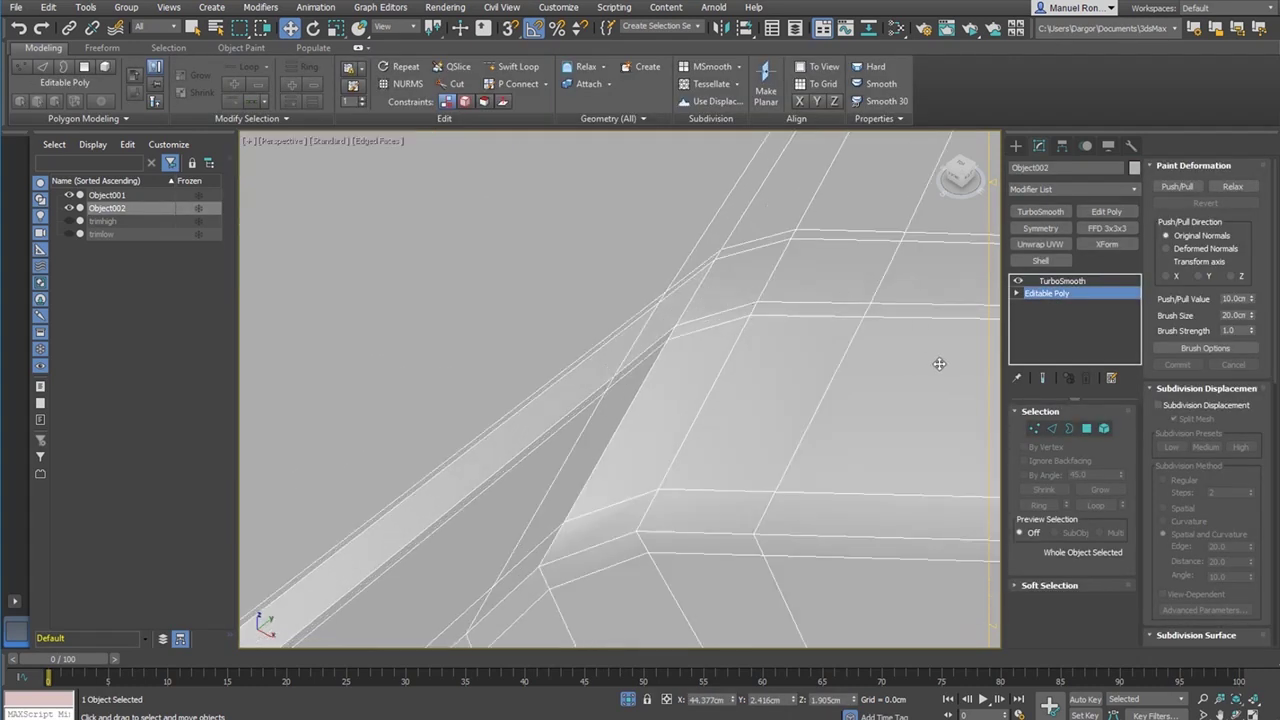
click(1051, 430)
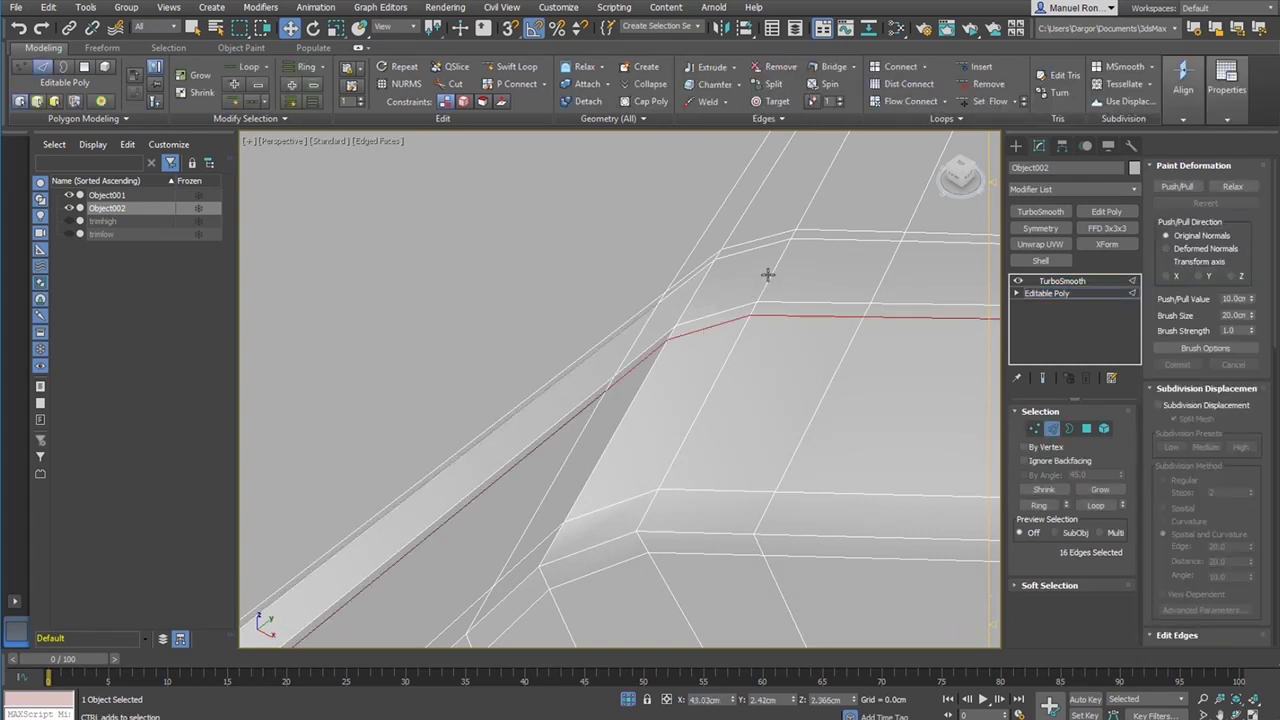
click(788, 248)
scroll(788, 248, down, 4)
click(1055, 505)
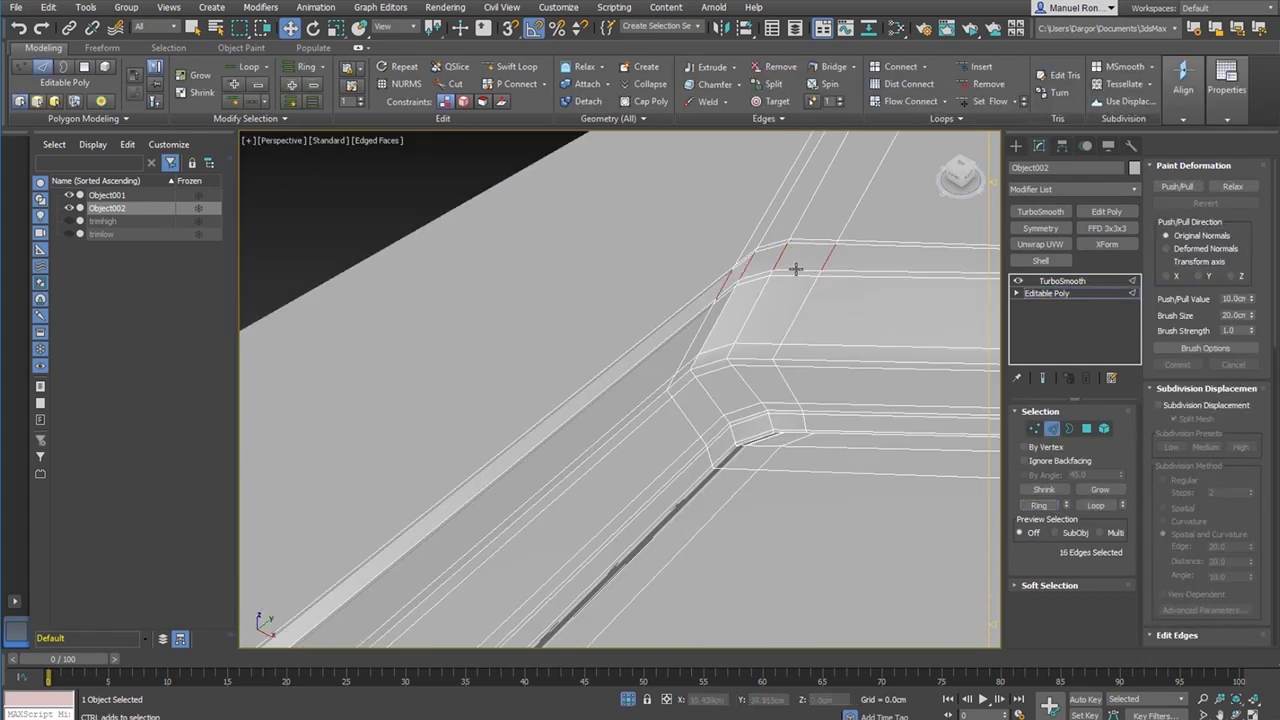
scroll(794, 270, up, 3)
click(924, 66)
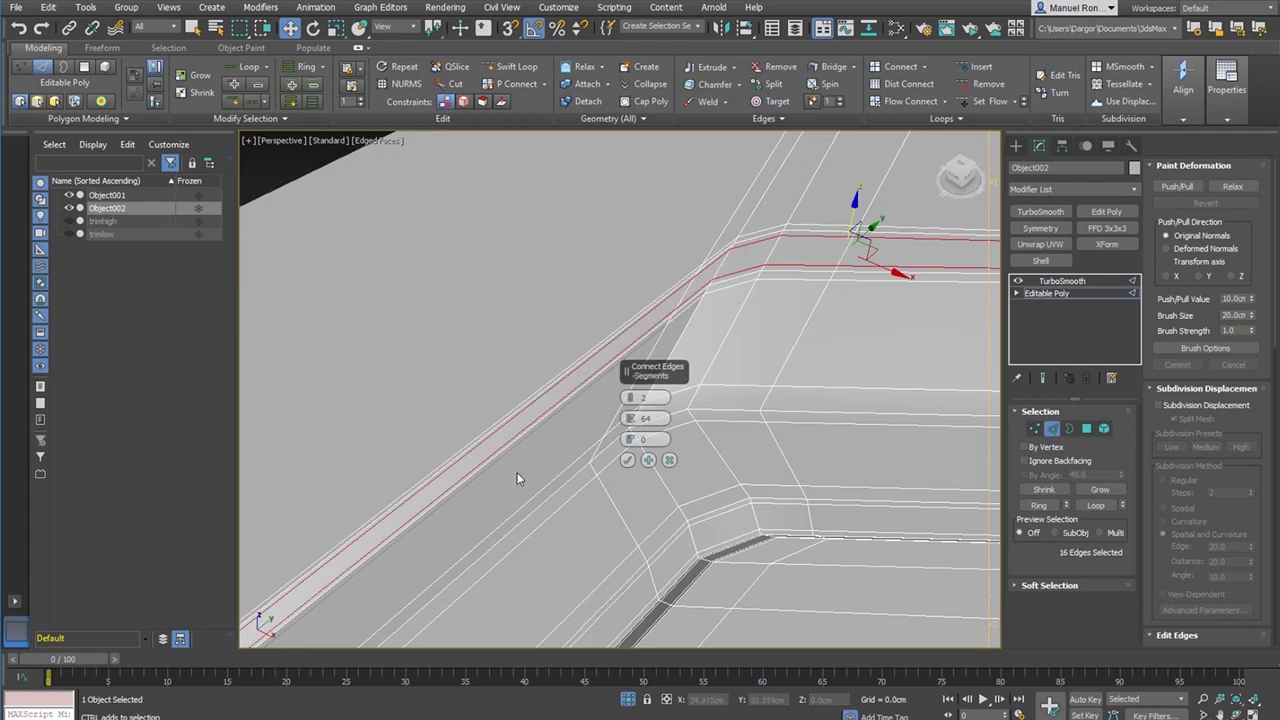
click(628, 462)
scroll(631, 464, down, 5)
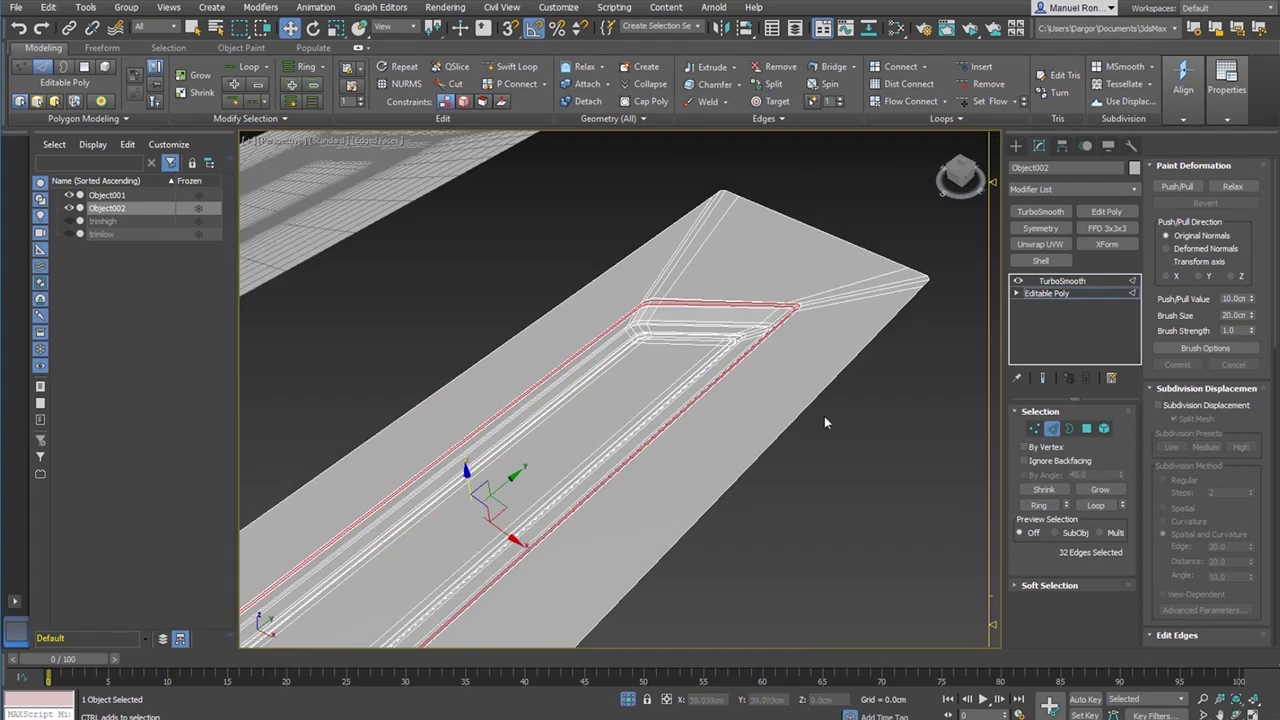
click(825, 418)
- Return to TurboSmooth, deselect the panel and compare the copy's softened outer rim with the original, without edged faces
click(1055, 281)
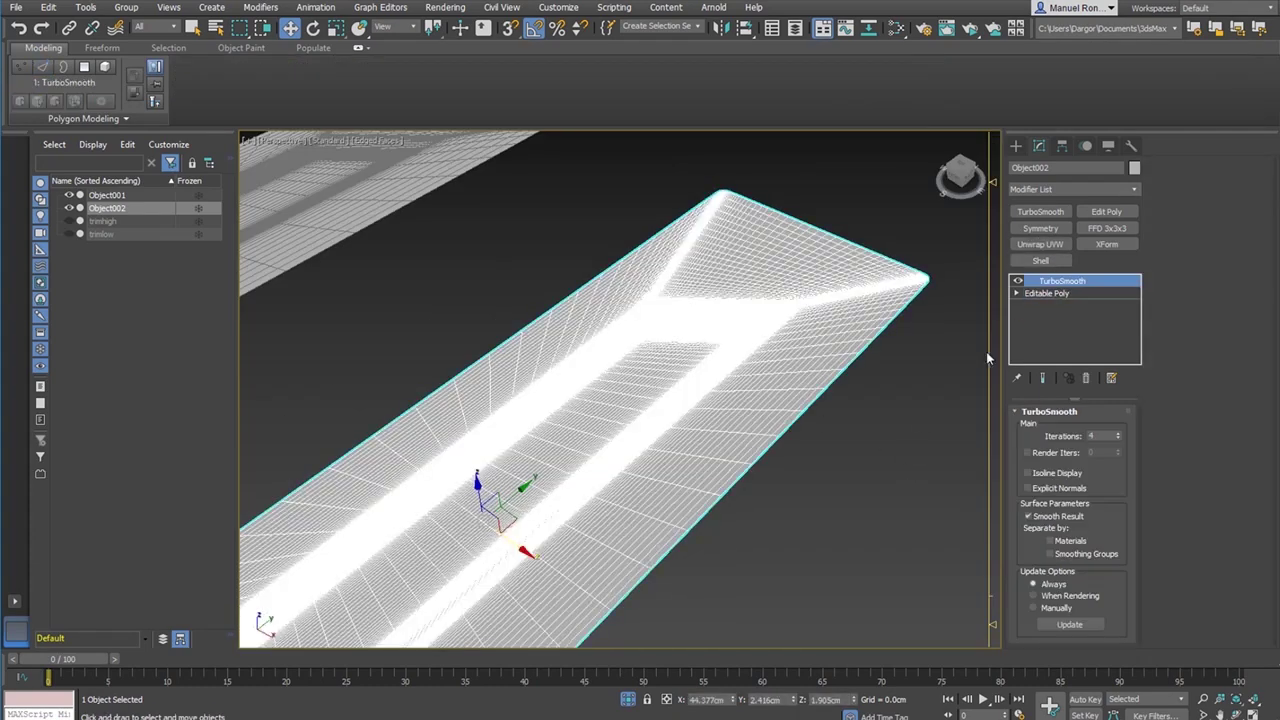
click(986, 351)
scroll(829, 434, up, 2)
key(F4)
scroll(820, 343, up, 2)
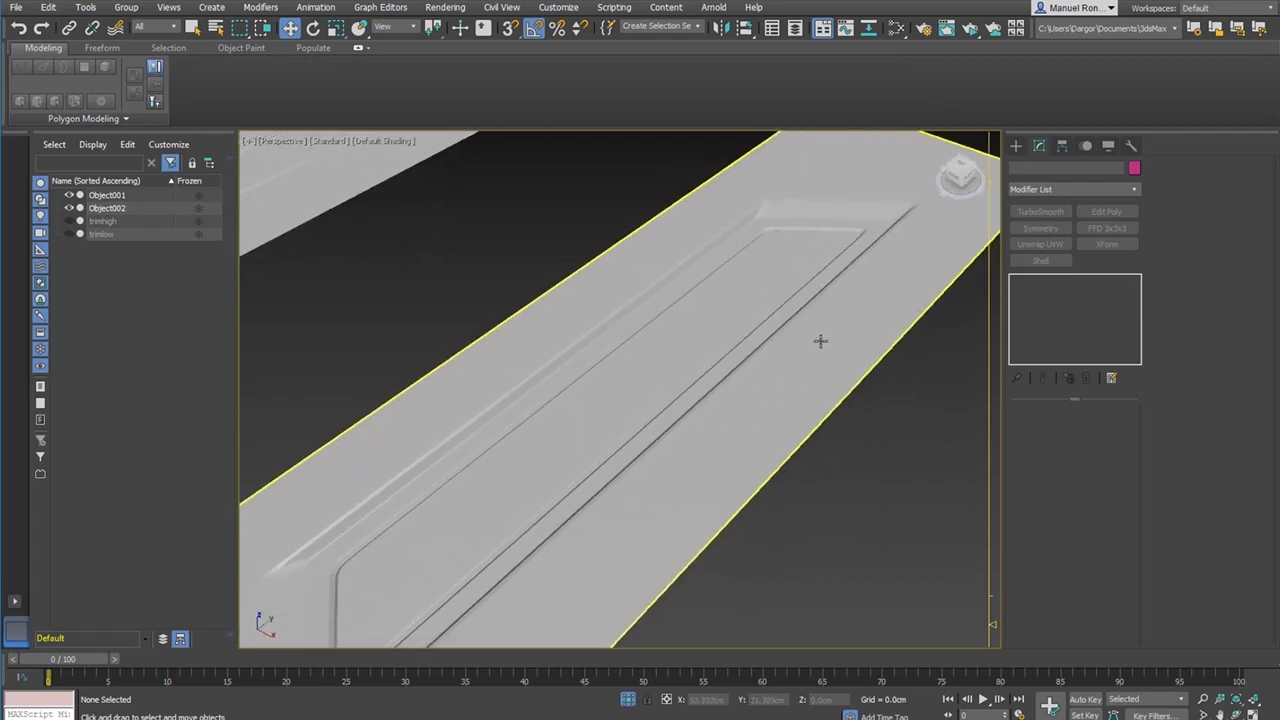
middle_drag(820, 343, 758, 284)
scroll(763, 420, down, 5)
alt+middle_drag(763, 420, 780, 463)
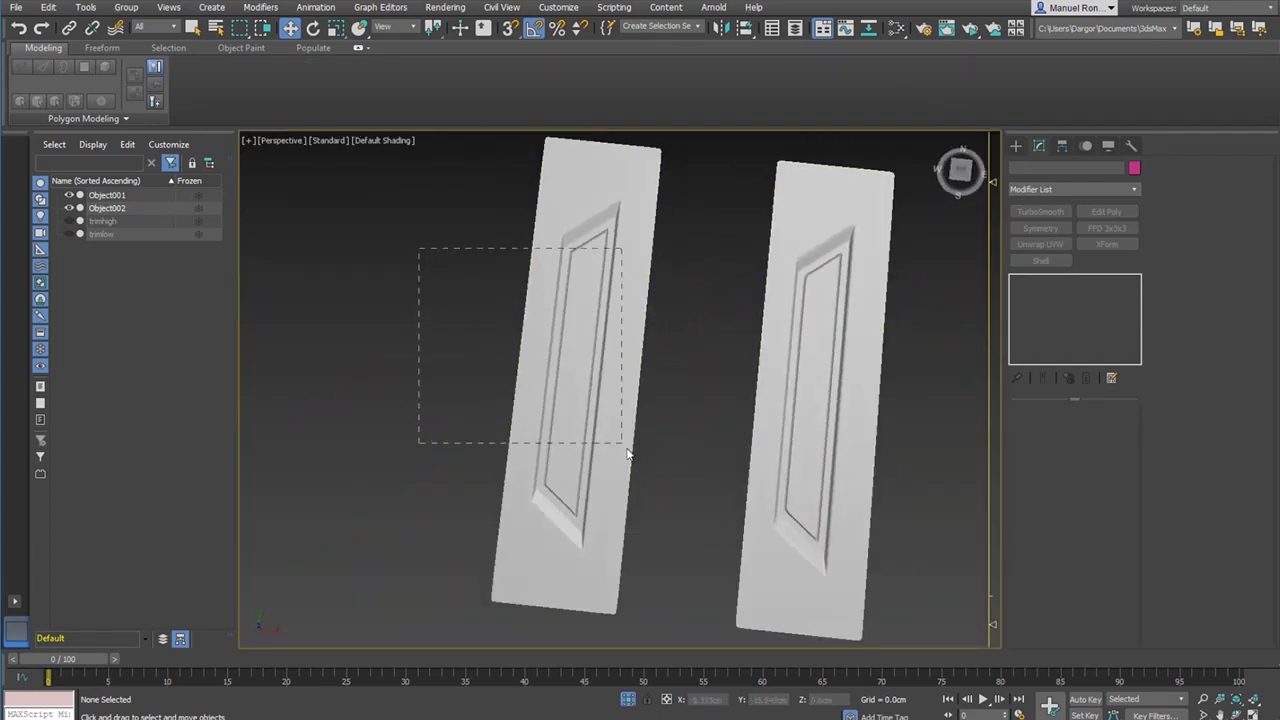
- Delete the original panel and unhide the trimhigh sheet
drag(628, 455, 631, 464)
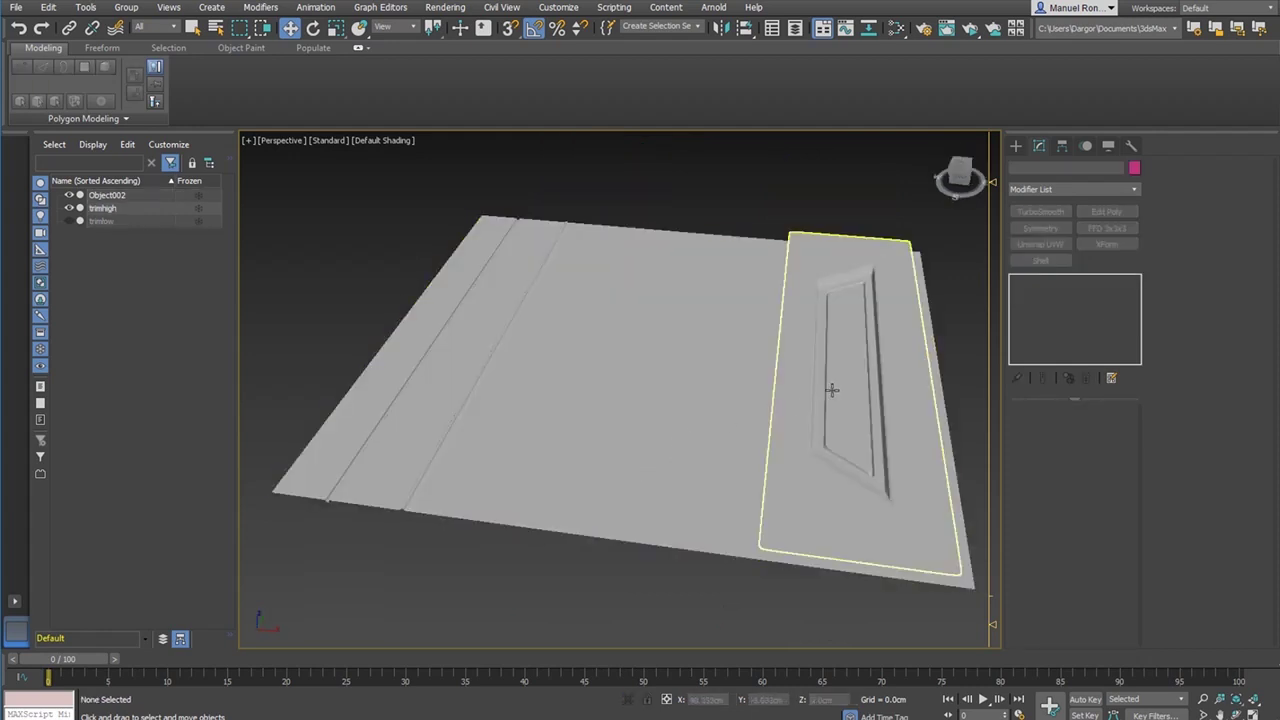
- In the Top view, move the copied panel along X to about -12.3 cm, next to the long grooves of trimhigh
click(829, 386)
scroll(657, 429, down, 6)
key(t)
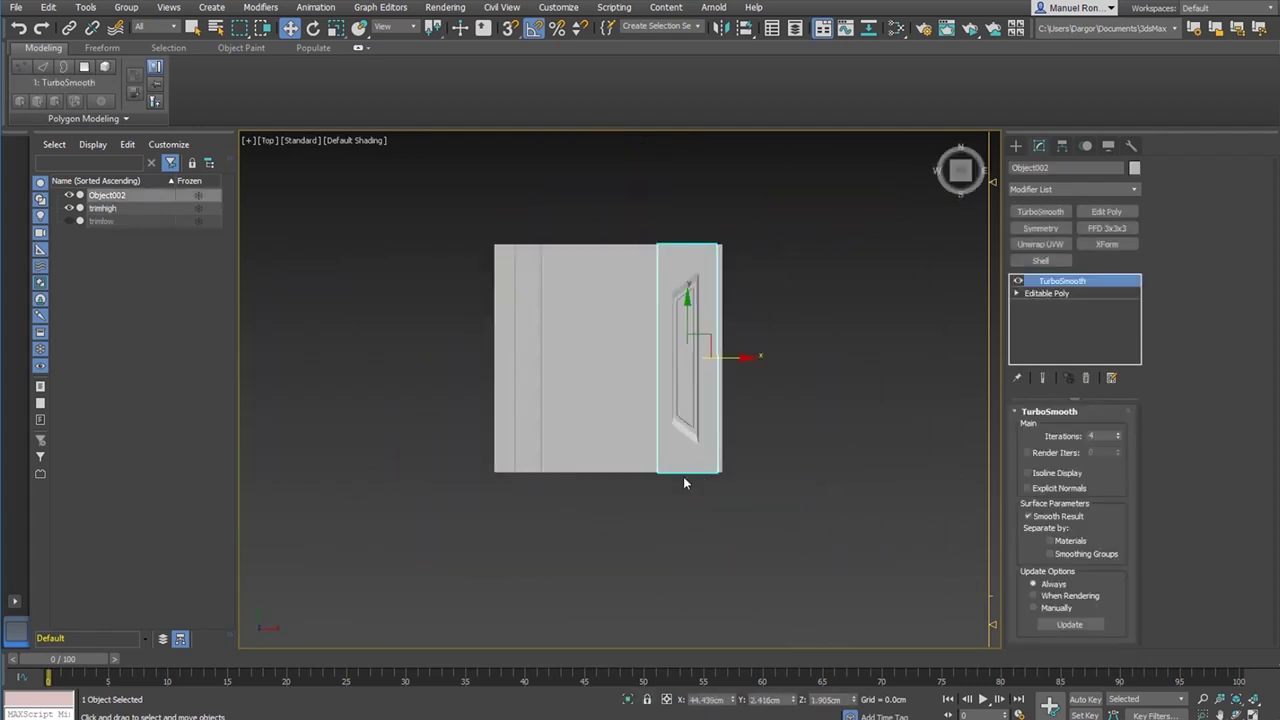
scroll(759, 348, up, 4)
drag(804, 342, 593, 366)
middle_drag(543, 411, 615, 431)
scroll(614, 431, up, 1)
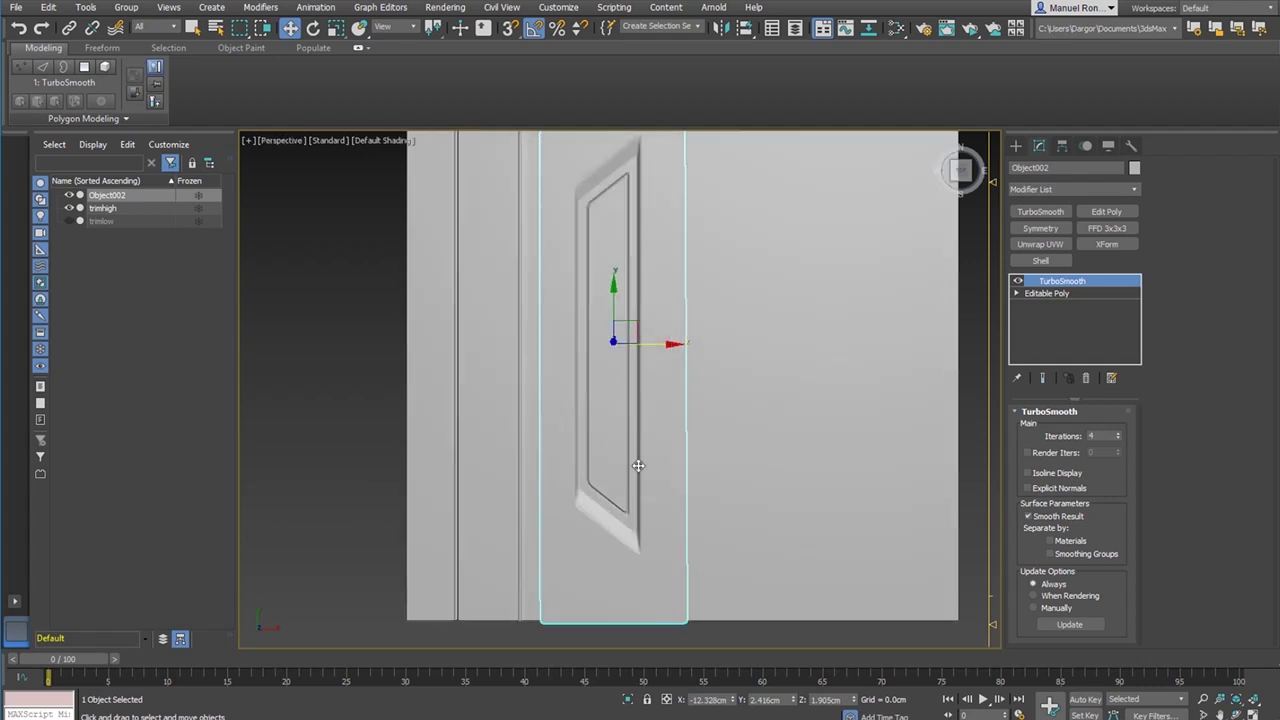
- Scale the panel uniformly to about 60.7%, and reduce it further in the XY plane to about 56%
key(p)
key(r)
scroll(594, 371, up, 2)
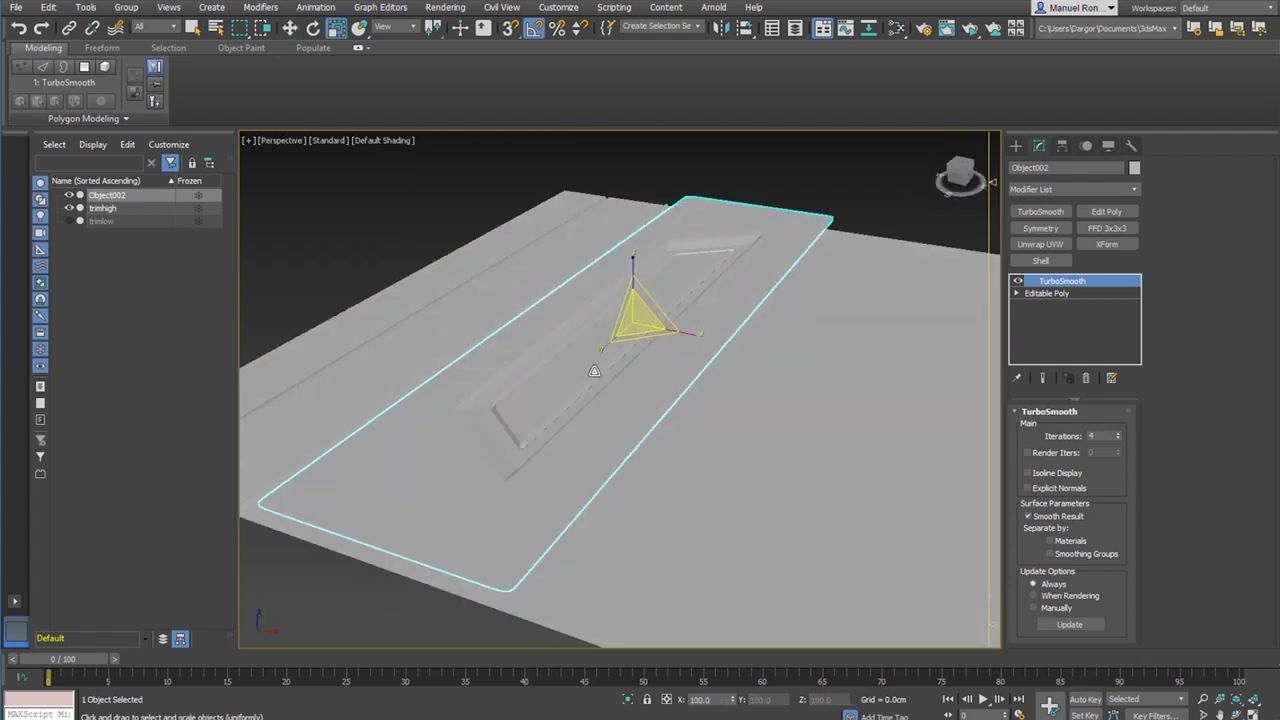
drag(638, 318, 624, 367)
alt+middle_drag(630, 365, 668, 401)
scroll(692, 347, down, 4)
scroll(681, 300, up, 3)
alt+middle_drag(680, 270, 687, 287)
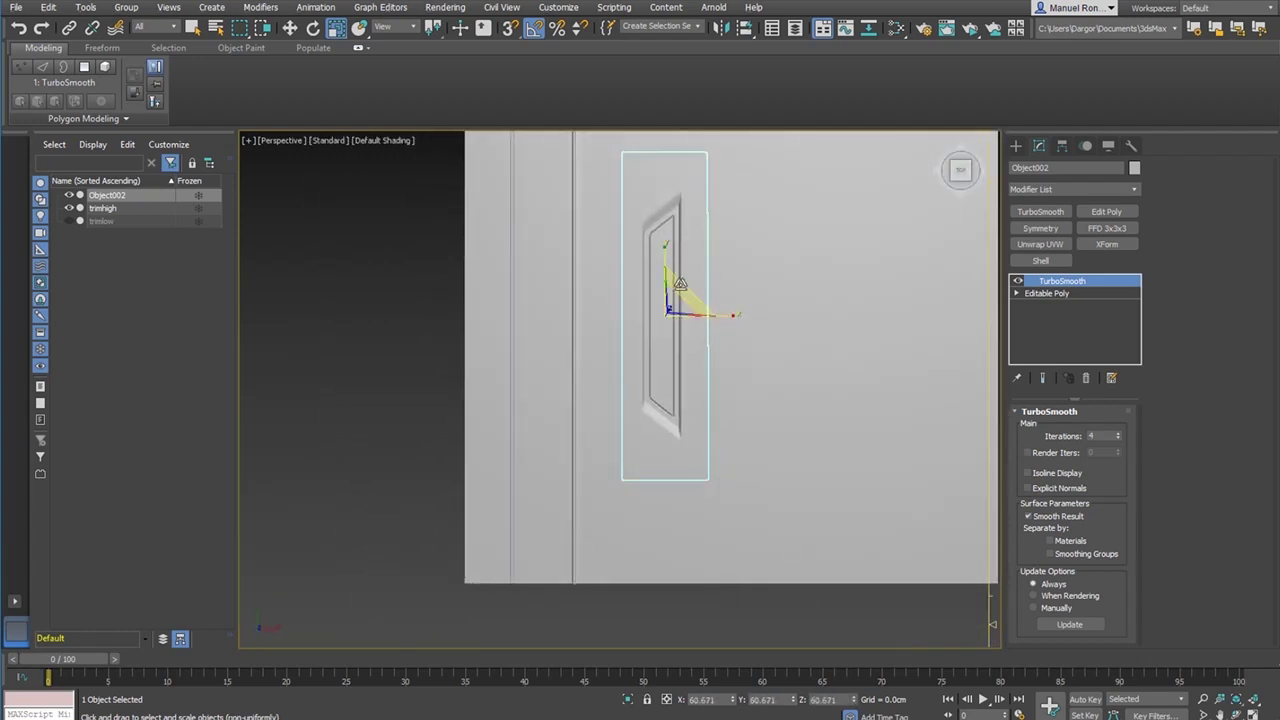
drag(687, 287, 686, 293)
middle_drag(650, 318, 677, 354)
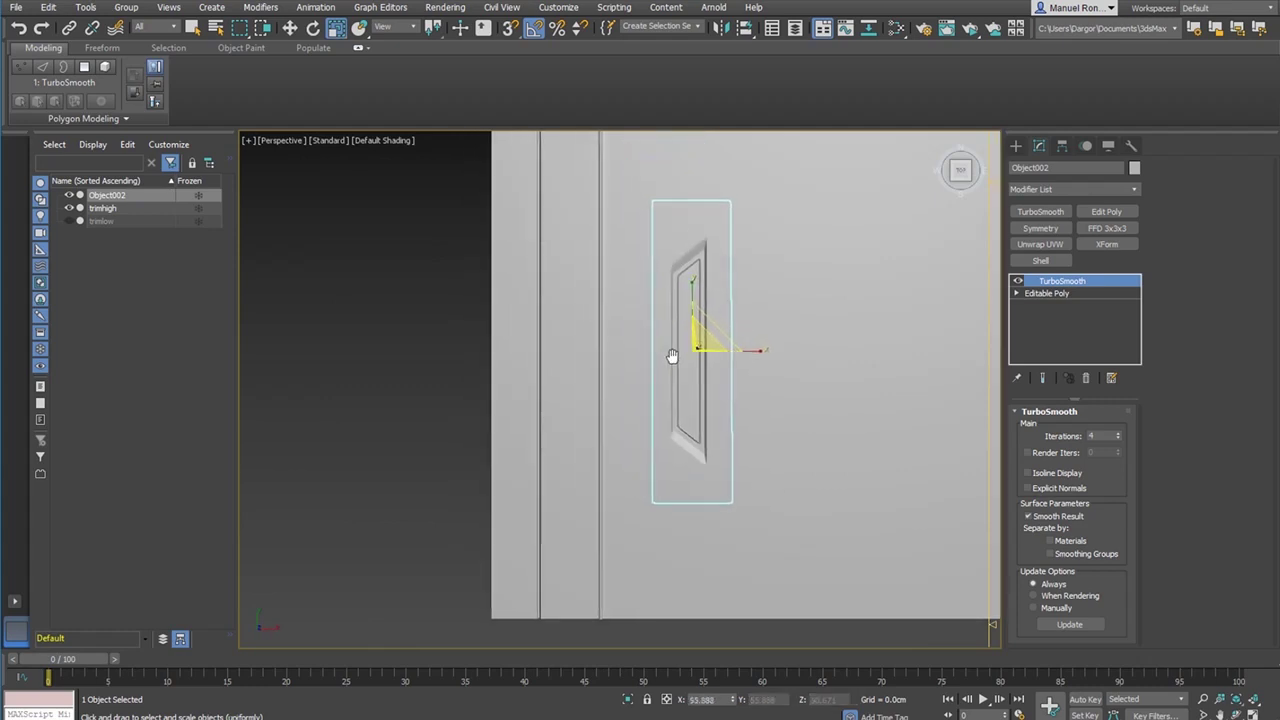
- Move the panel to trimhigh's upper edge beside the long grooves, at about X -21.2 cm and Y 28 cm
key(w)
drag(704, 331, 669, 189)
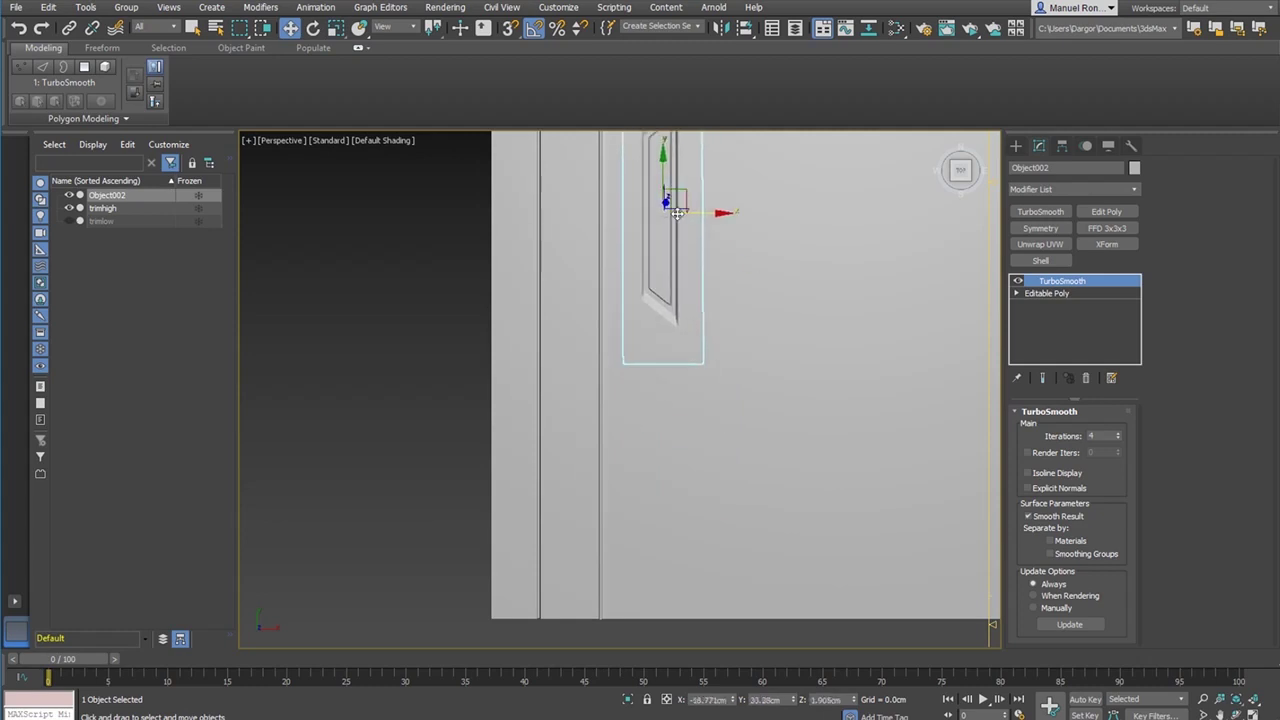
middle_drag(669, 189, 676, 325)
drag(677, 324, 667, 342)
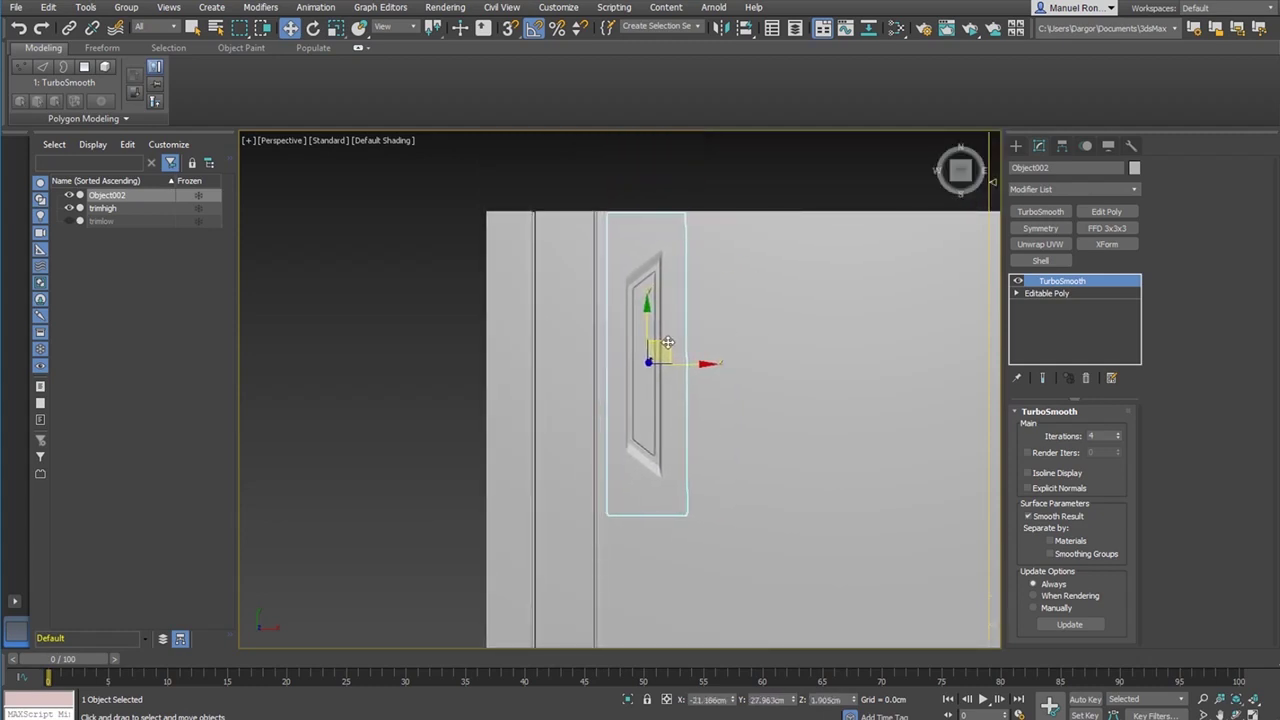
middle_drag(667, 342, 667, 380)
scroll(682, 293, up, 3)
- Scale the outer border vertices at both ends of the panel inward along Y, closer to the recess, and return to TurboSmooth
click(1082, 293)
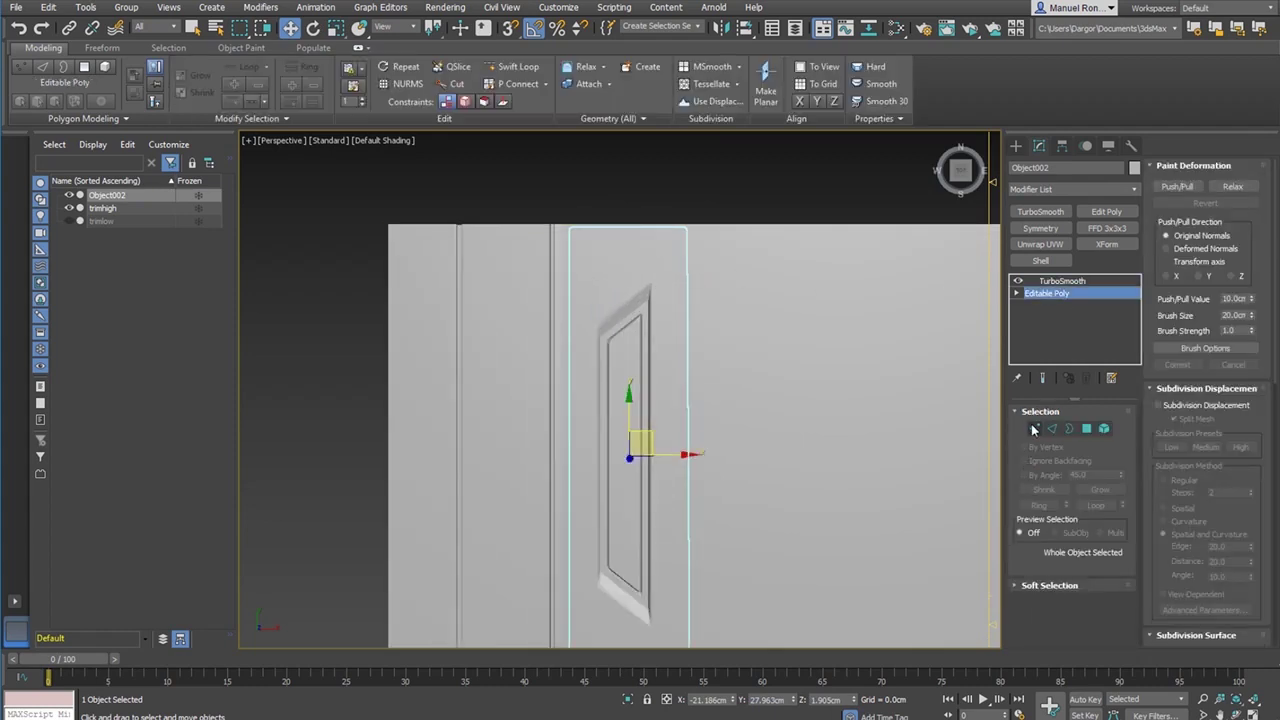
click(1034, 429)
drag(530, 184, 759, 252)
middle_drag(718, 412, 719, 204)
ctrl+drag(527, 455, 798, 554)
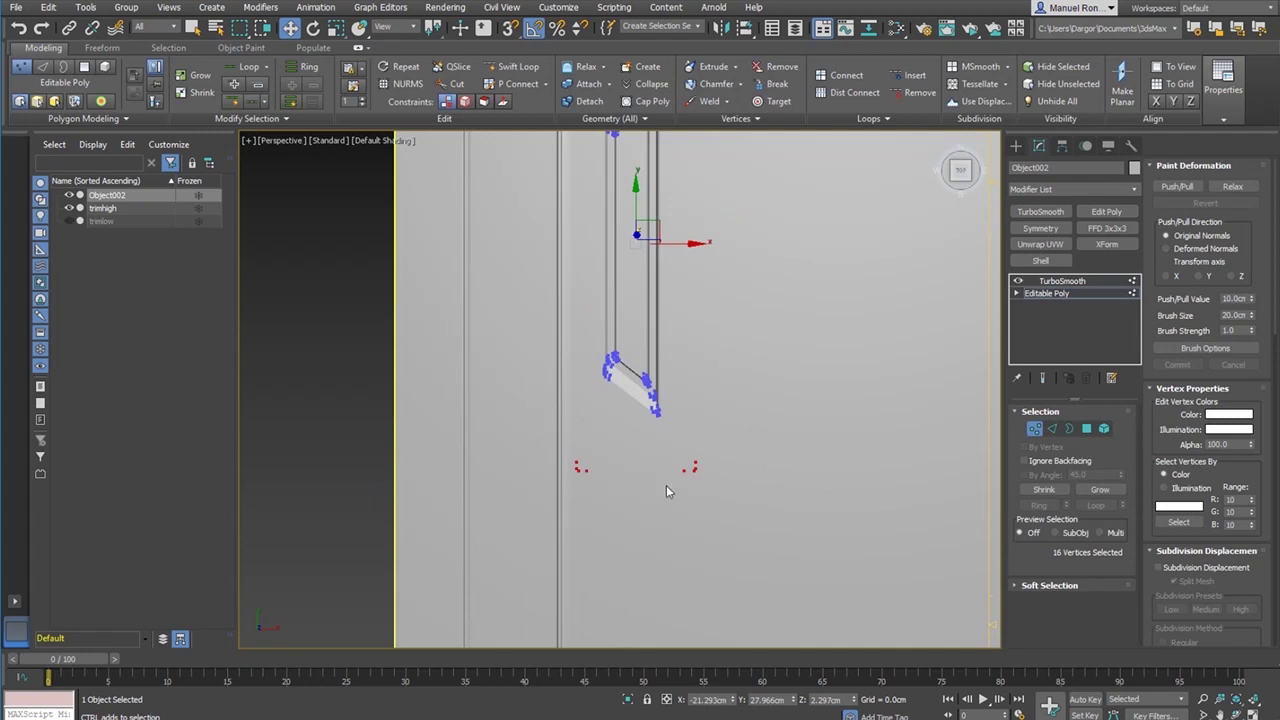
key(r)
drag(636, 190, 632, 193)
key(z)
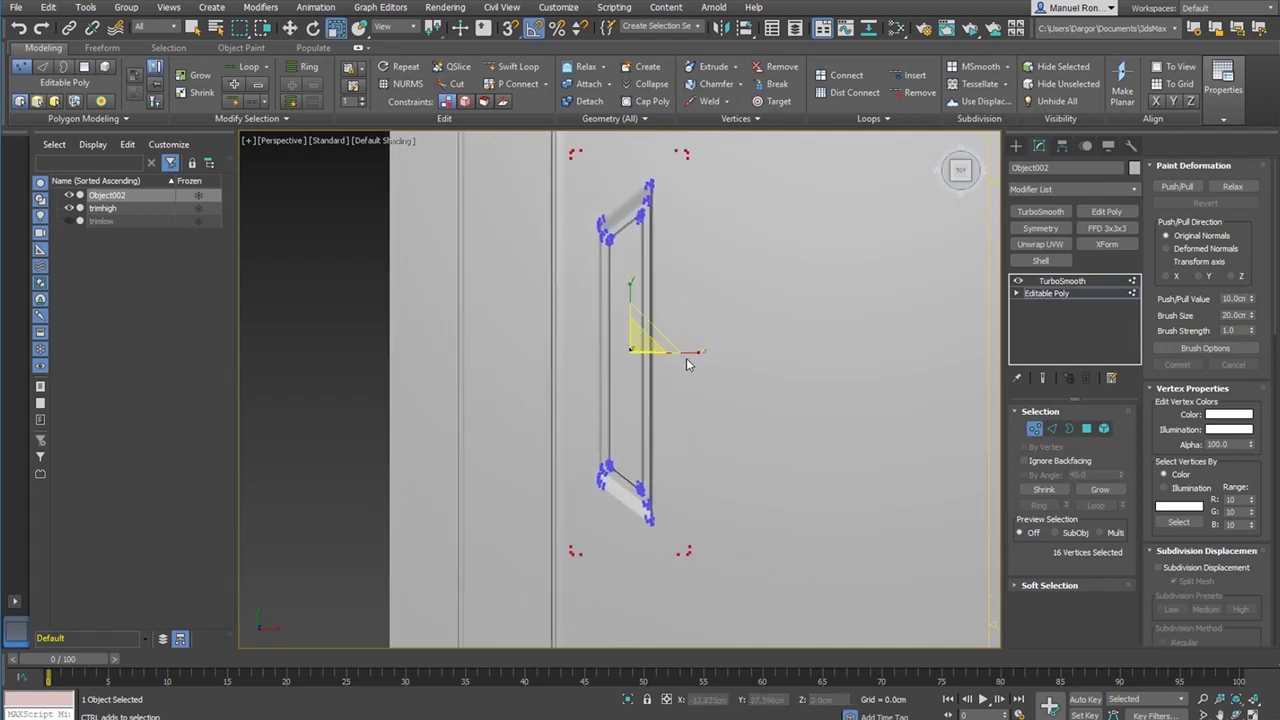
click(1040, 283)
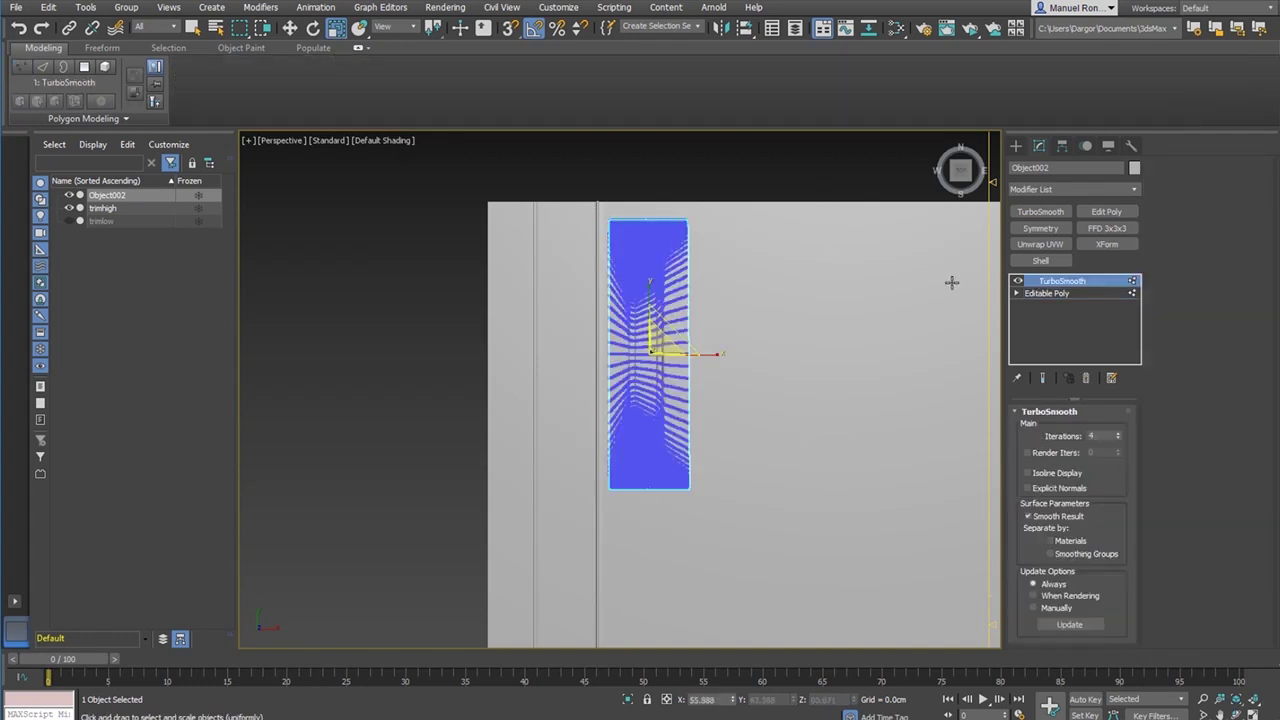
- Examine the panel's placement on trimhigh from above, and select it to inspect its height against the sheet from the side
click(786, 194)
middle_drag(800, 357, 766, 303)
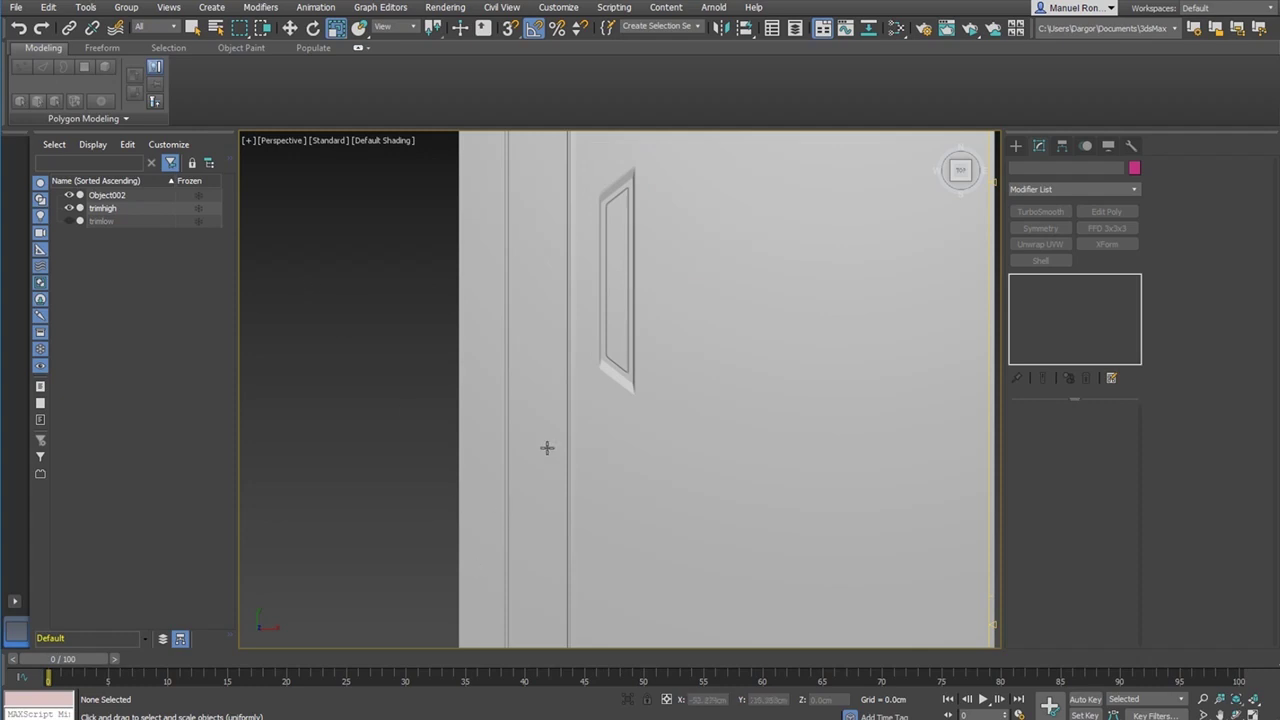
scroll(671, 391, up, 4)
scroll(592, 398, down, 6)
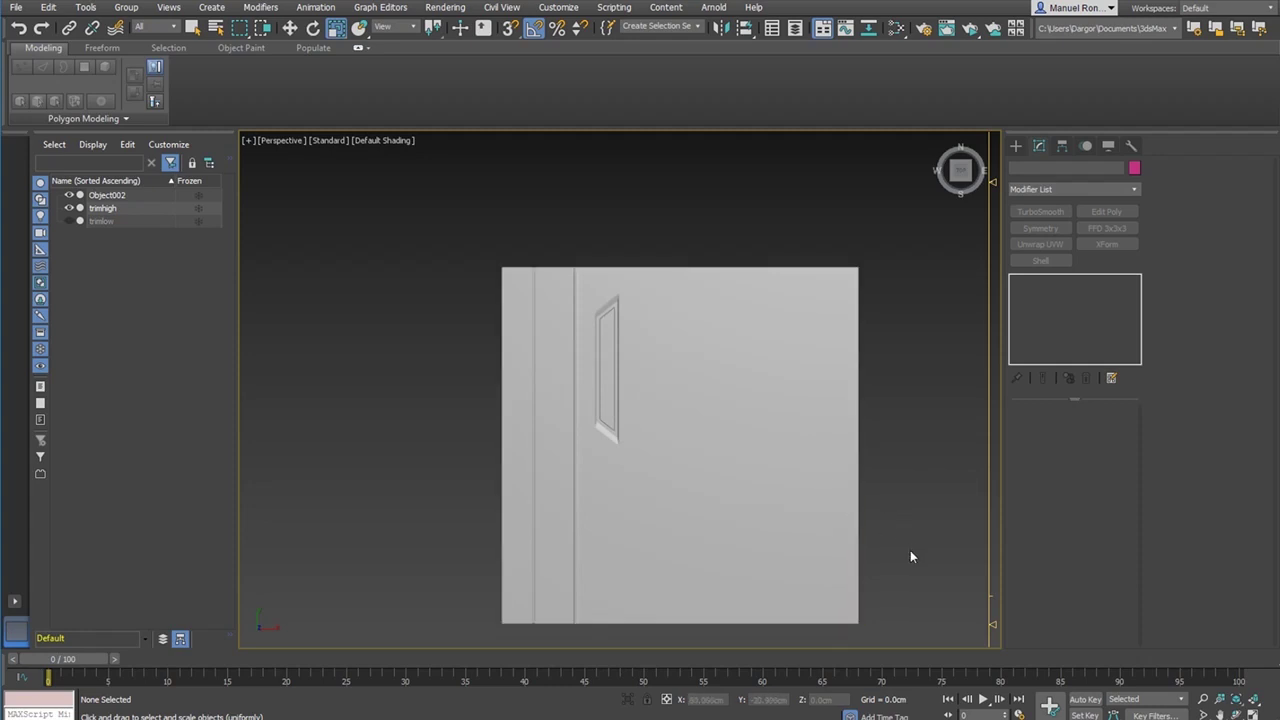
alt+middle_drag(911, 557, 658, 330)
scroll(661, 414, up, 3)
click(618, 281)
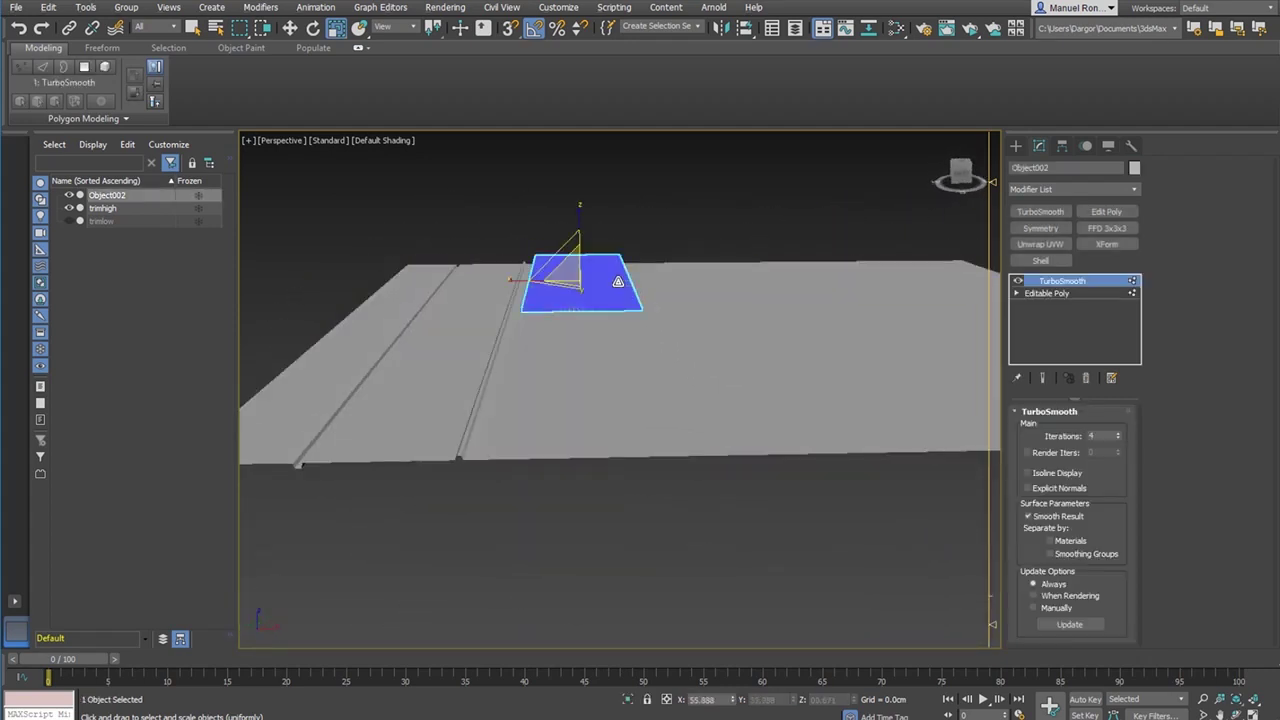
mouse_move(689, 404)
alt+middle_down()
mouse_move(674, 375)
mouse_move(685, 391)
alt+middle_up()
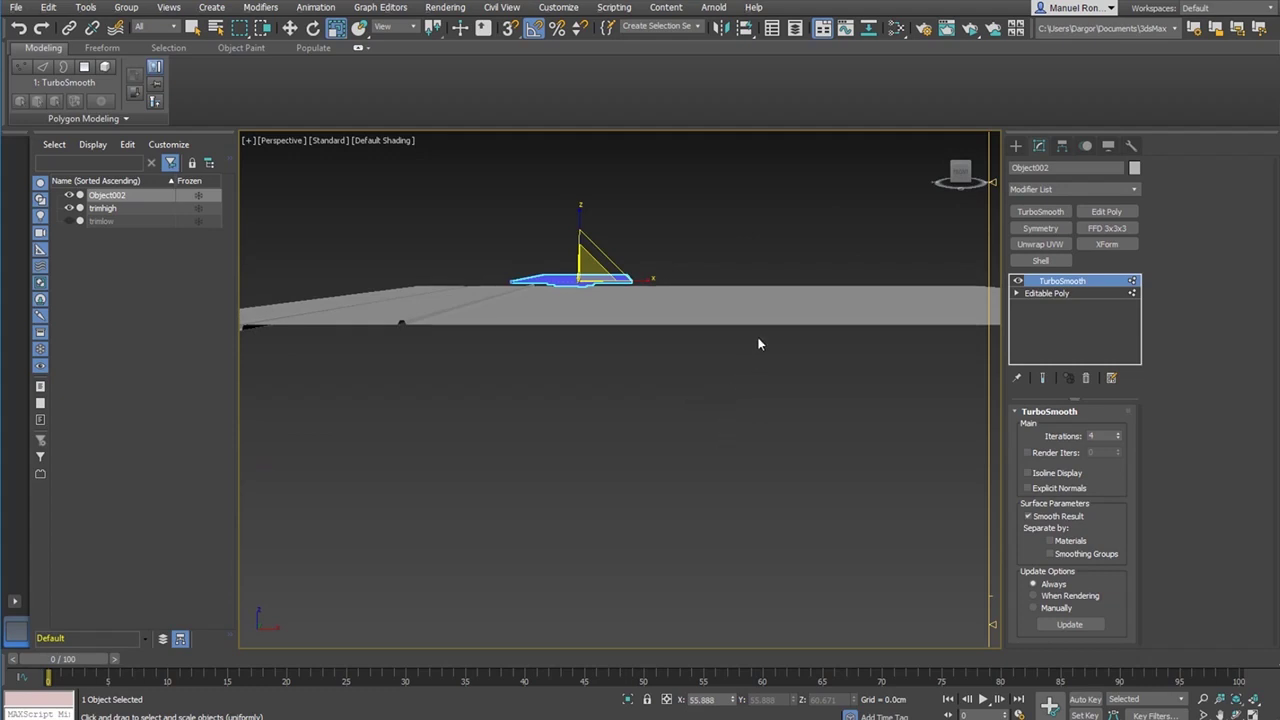
alt+middle_drag(758, 344, 712, 356)
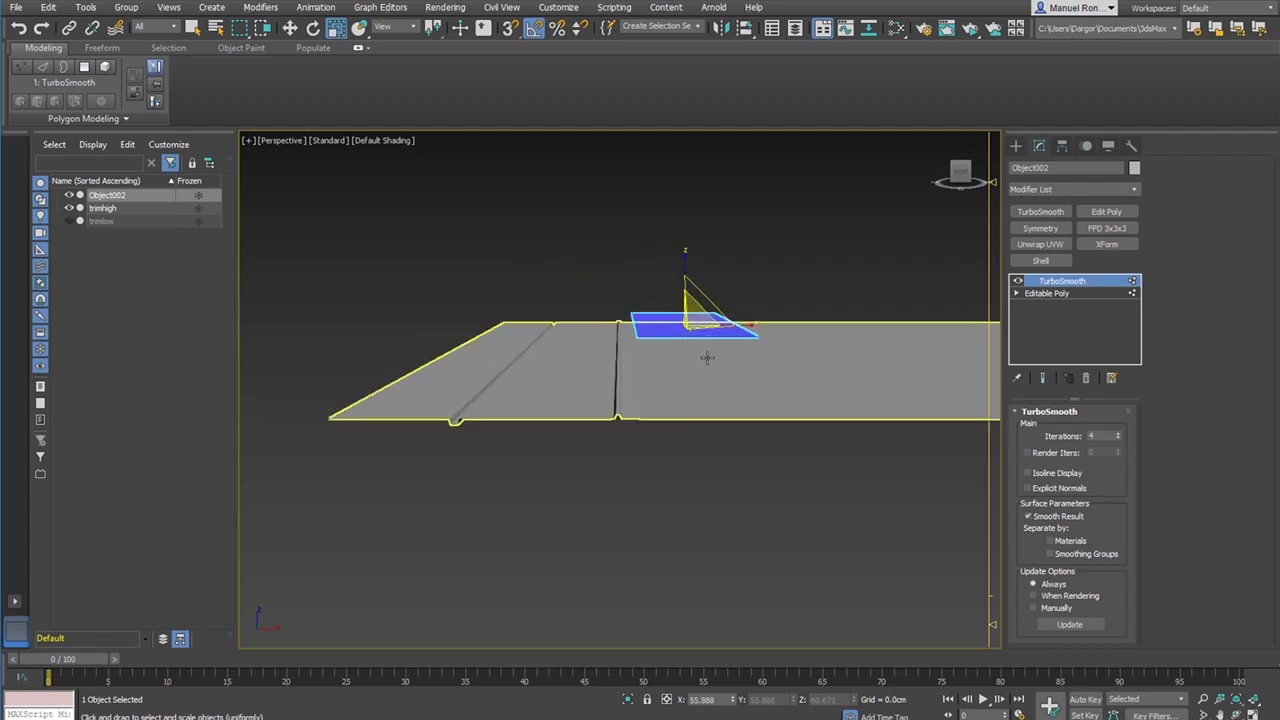
- Lower the panel onto the trimhigh sheet in the front view, to about Z 0.48 cm
key(f)
scroll(571, 379, up, 10)
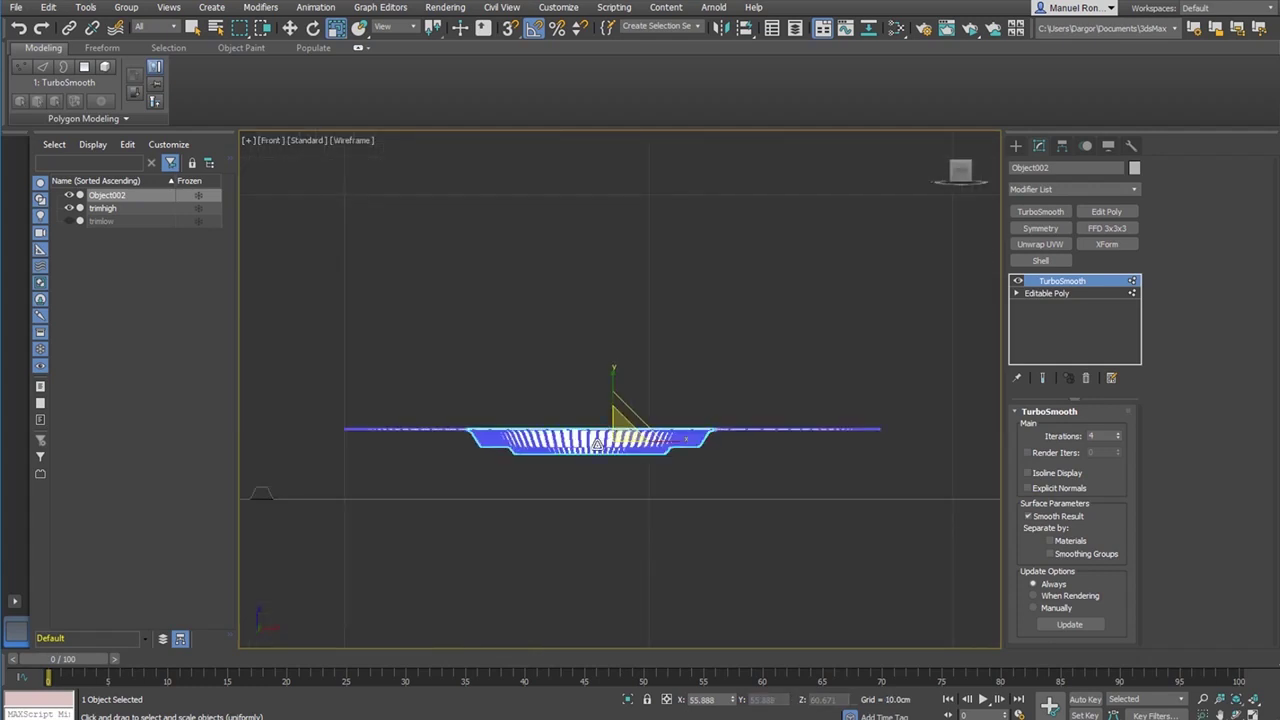
middle_drag(590, 449, 662, 440)
key(w)
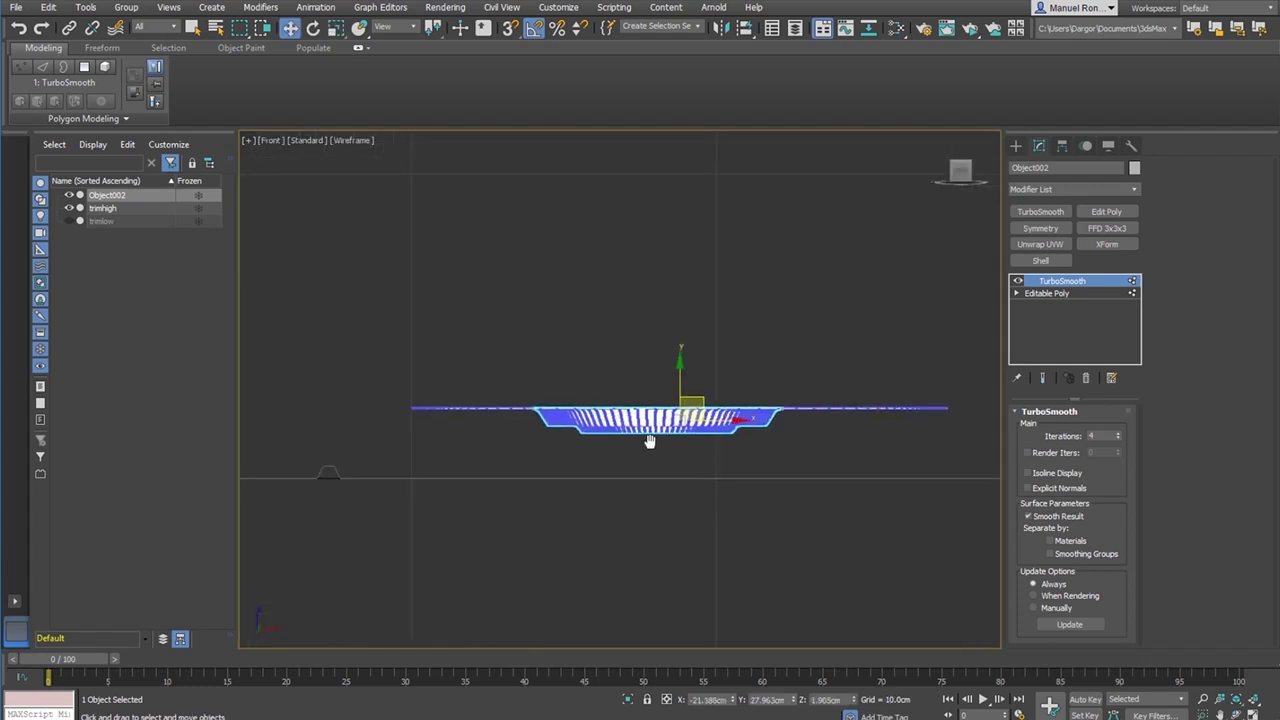
drag(682, 374, 686, 420)
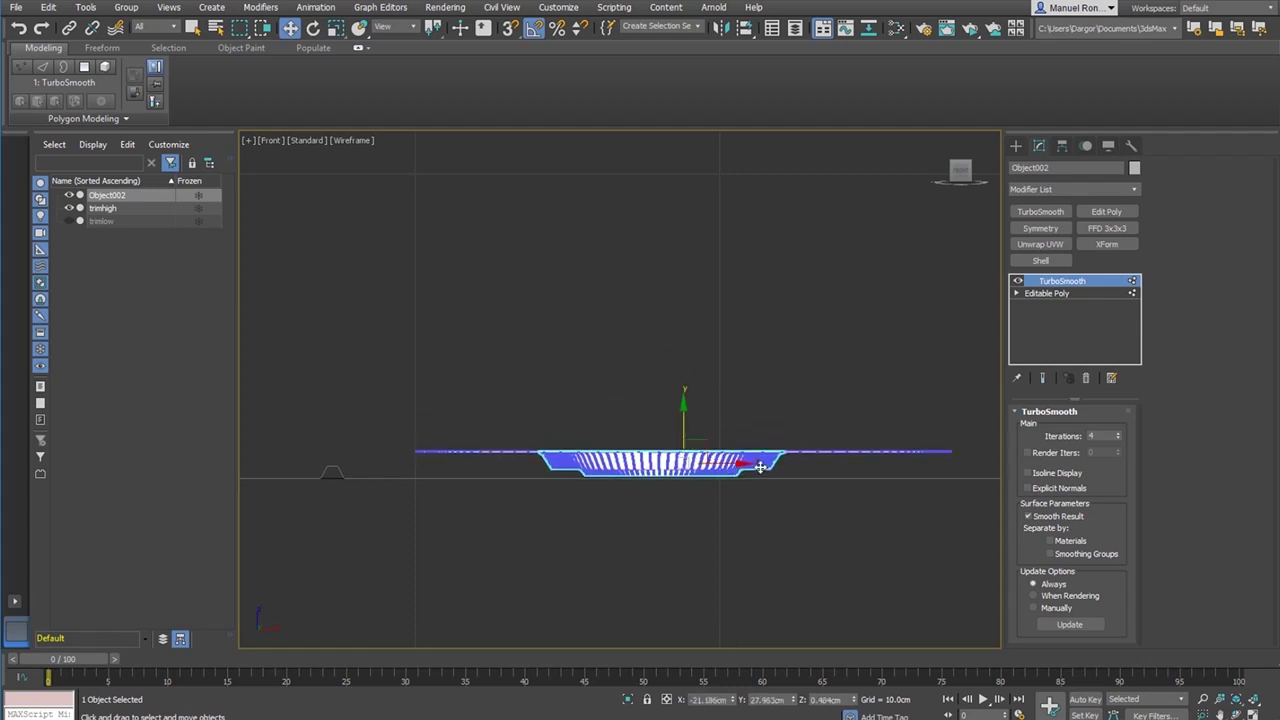
key(p)
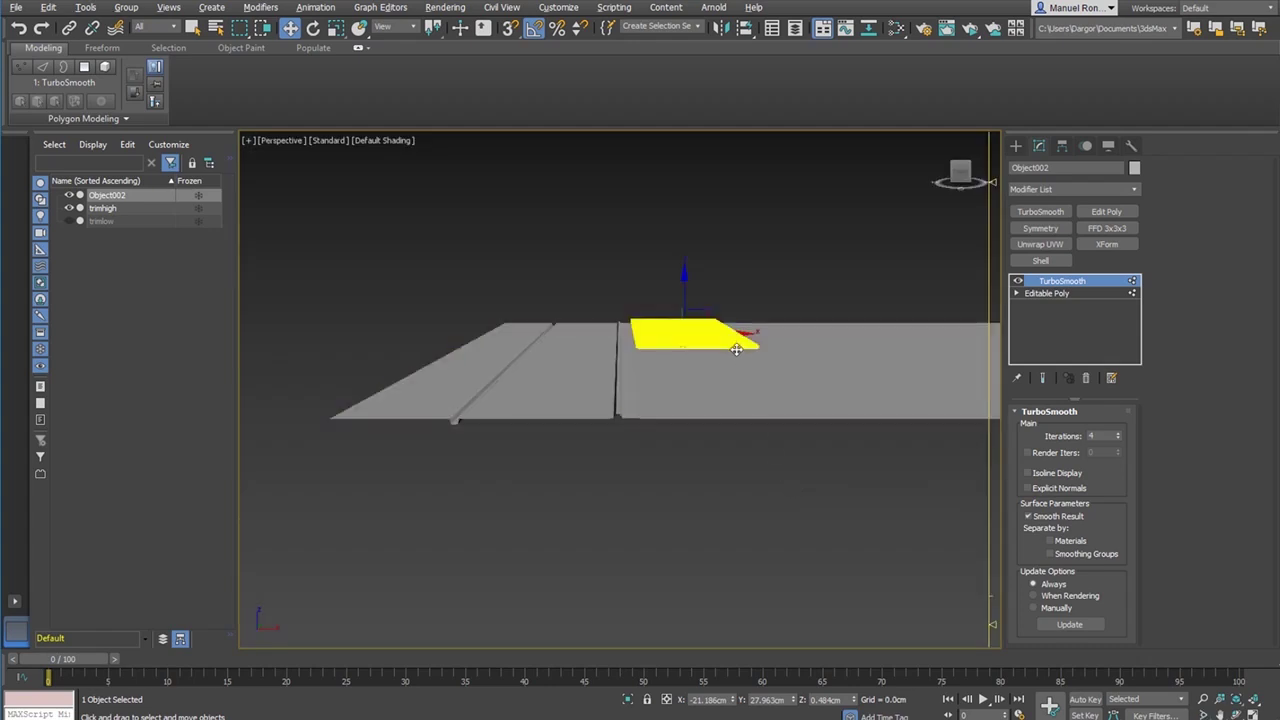
- Examine how the lowered panel sits on trimhigh beside the long grooves, from several angles and distances
alt+middle_drag(736, 349, 817, 306)
click(834, 166)
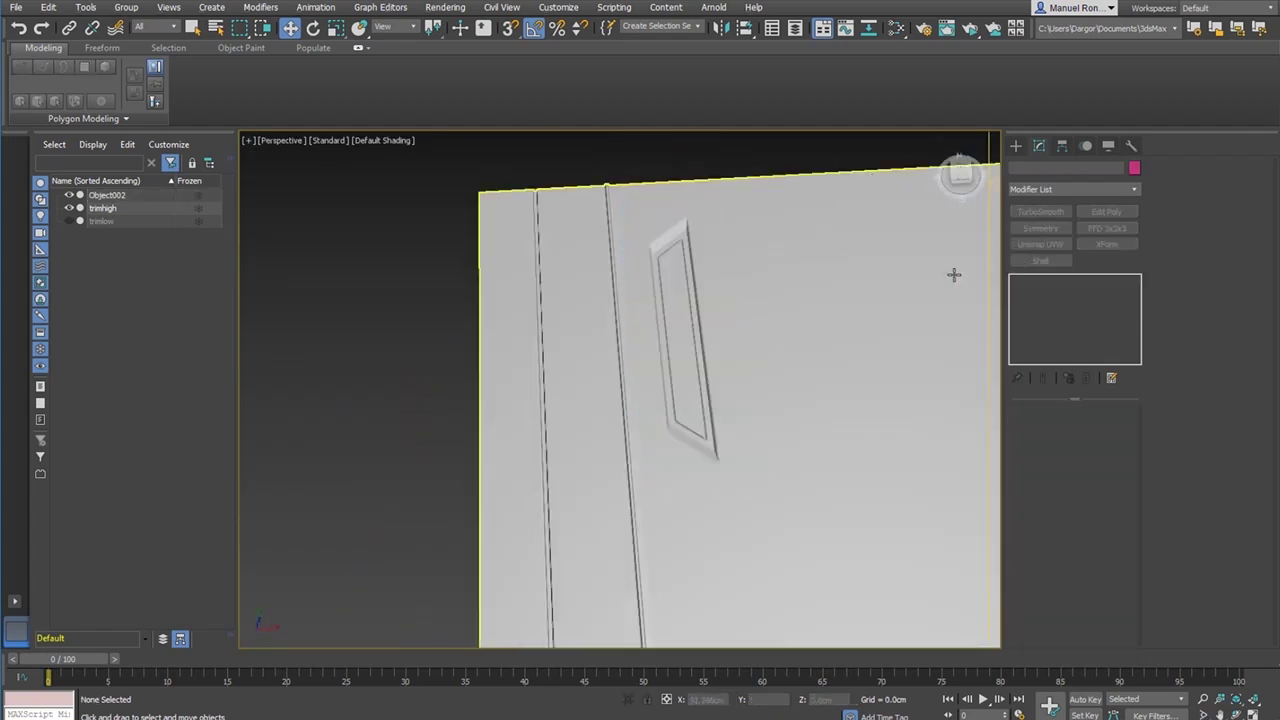
click(695, 326)
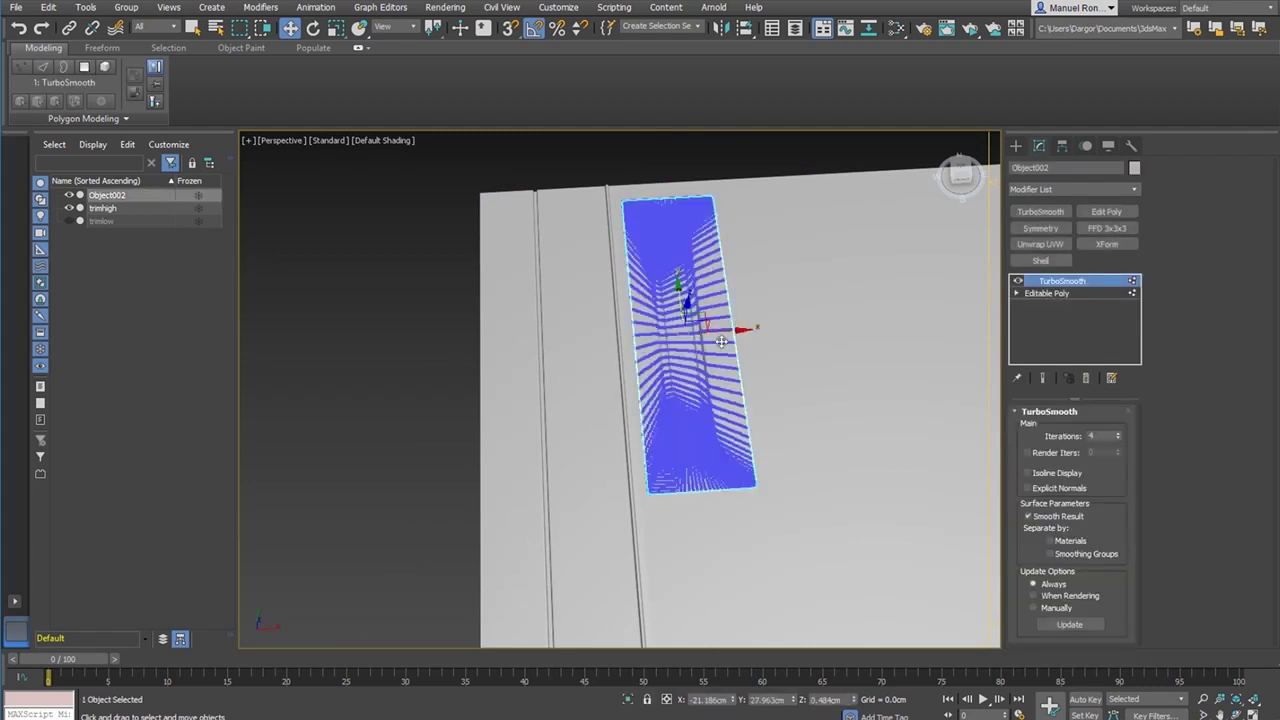
click(423, 351)
scroll(534, 403, down, 6)
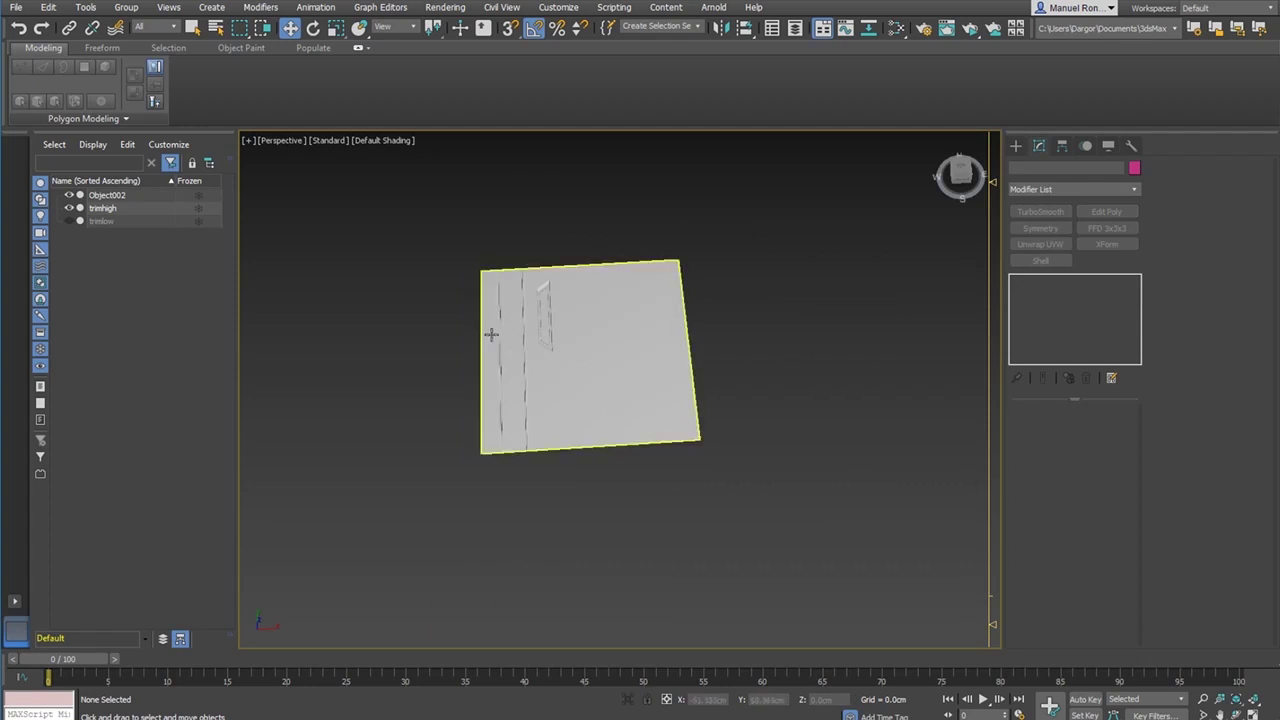
alt+middle_drag(491, 334, 604, 385)
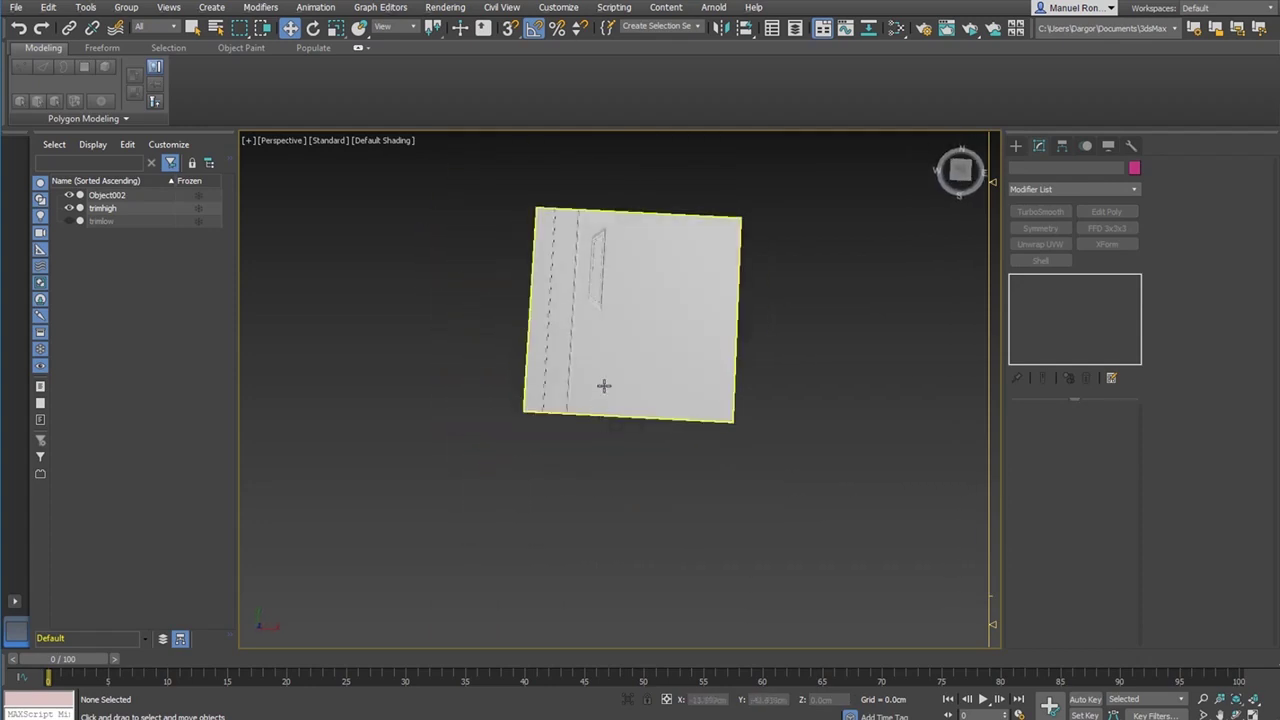
scroll(604, 385, up, 6)
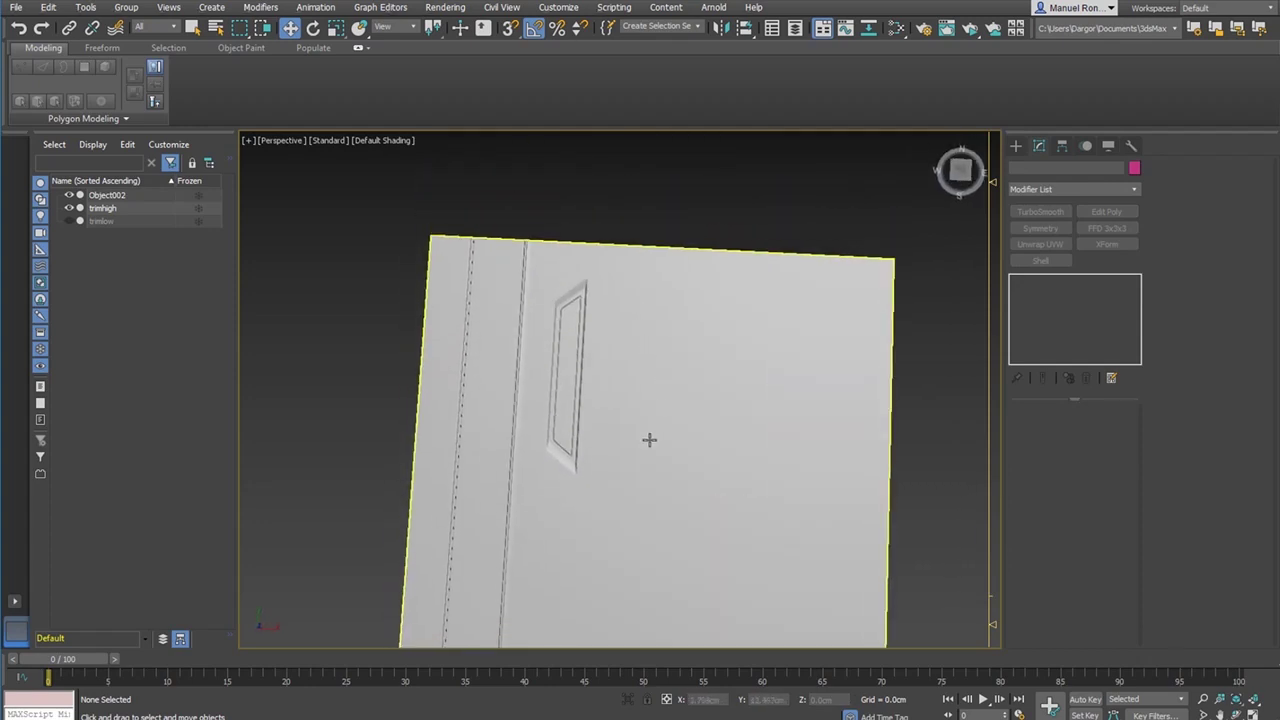
scroll(594, 363, up, 4)
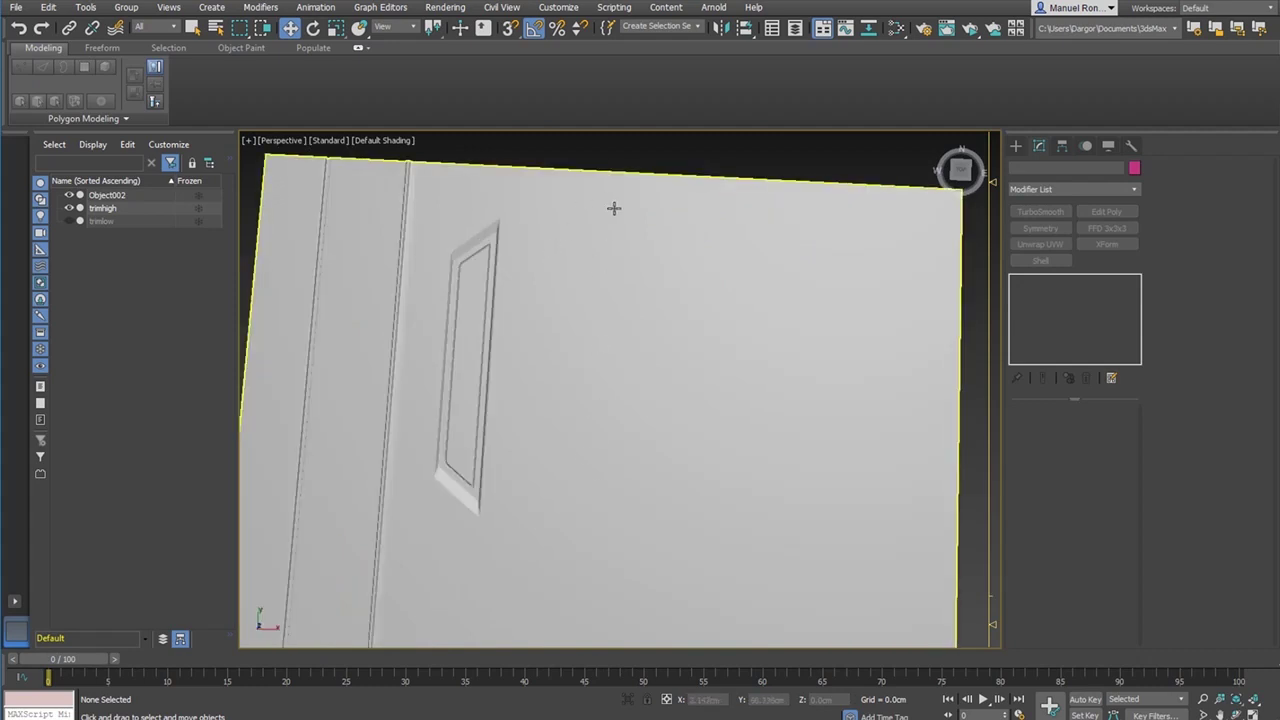
scroll(691, 297, down, 8)
scroll(654, 251, up, 6)
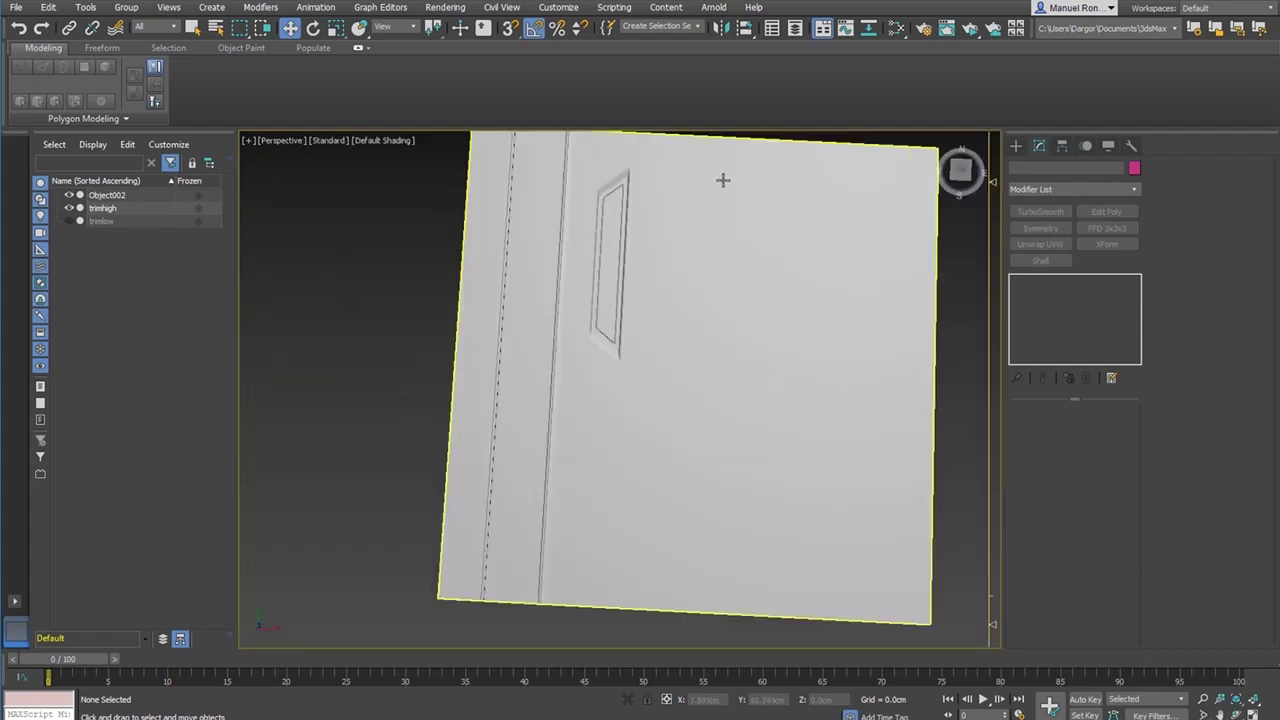
scroll(824, 444, down, 4)
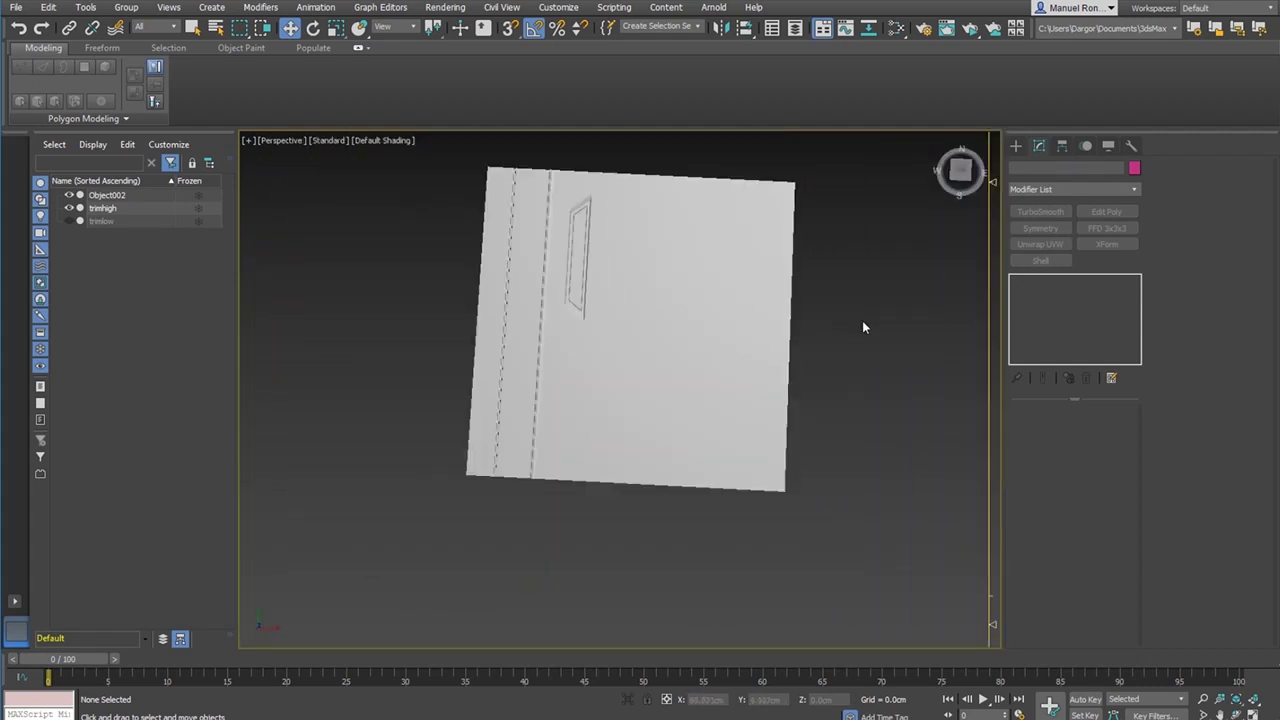
- Create a cylinder beside the trim sheet with a radius of about 8.1 cm and a height of about 5.3 cm
click(1015, 145)
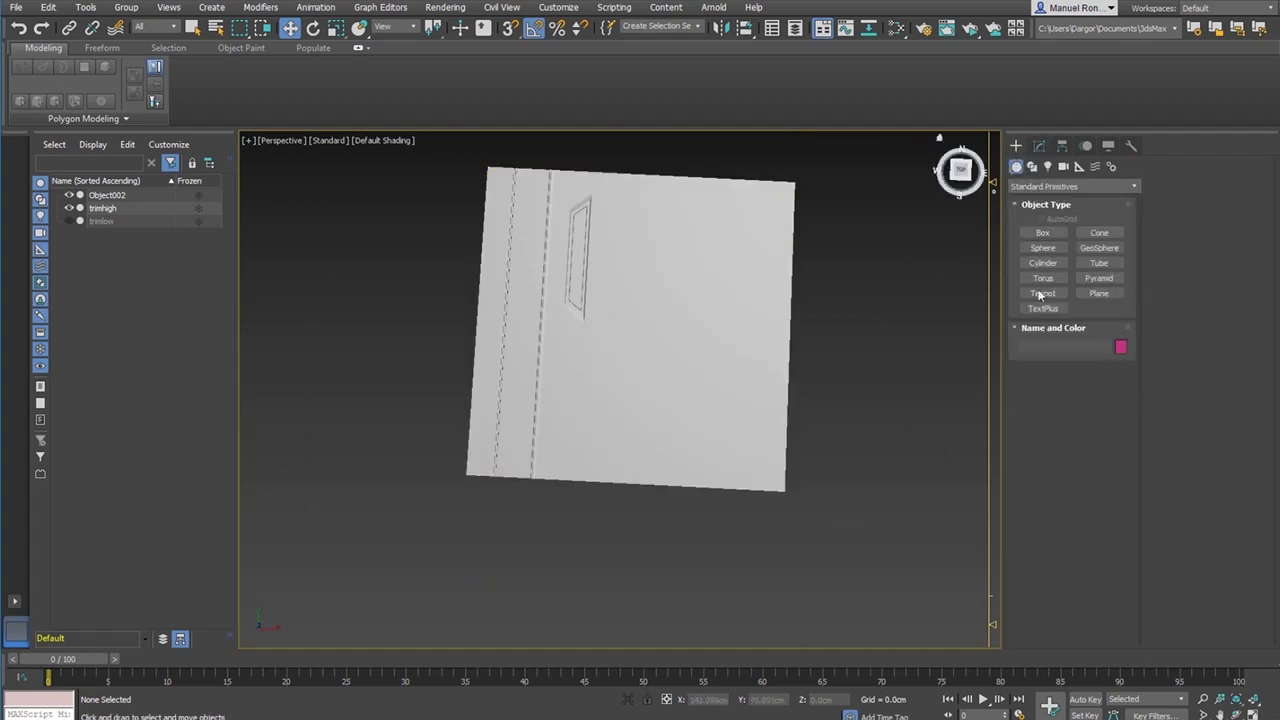
click(1055, 263)
scroll(883, 334, up, 3)
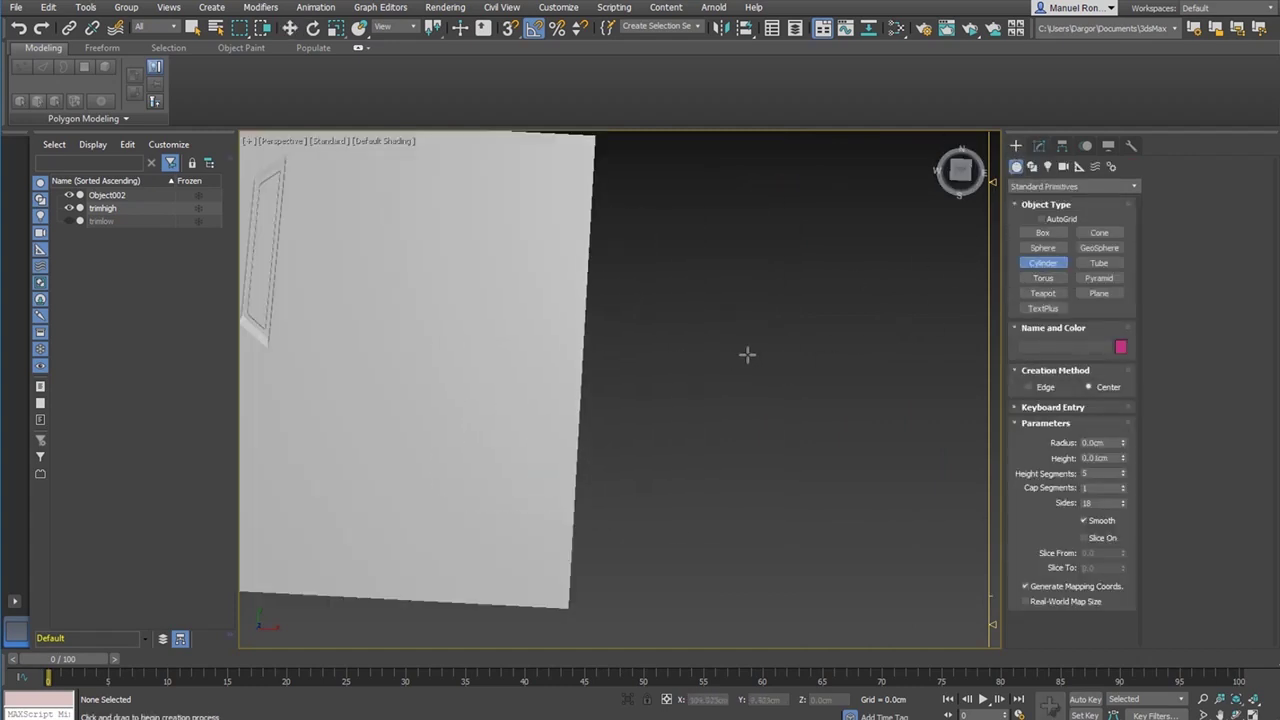
drag(779, 366, 806, 352)
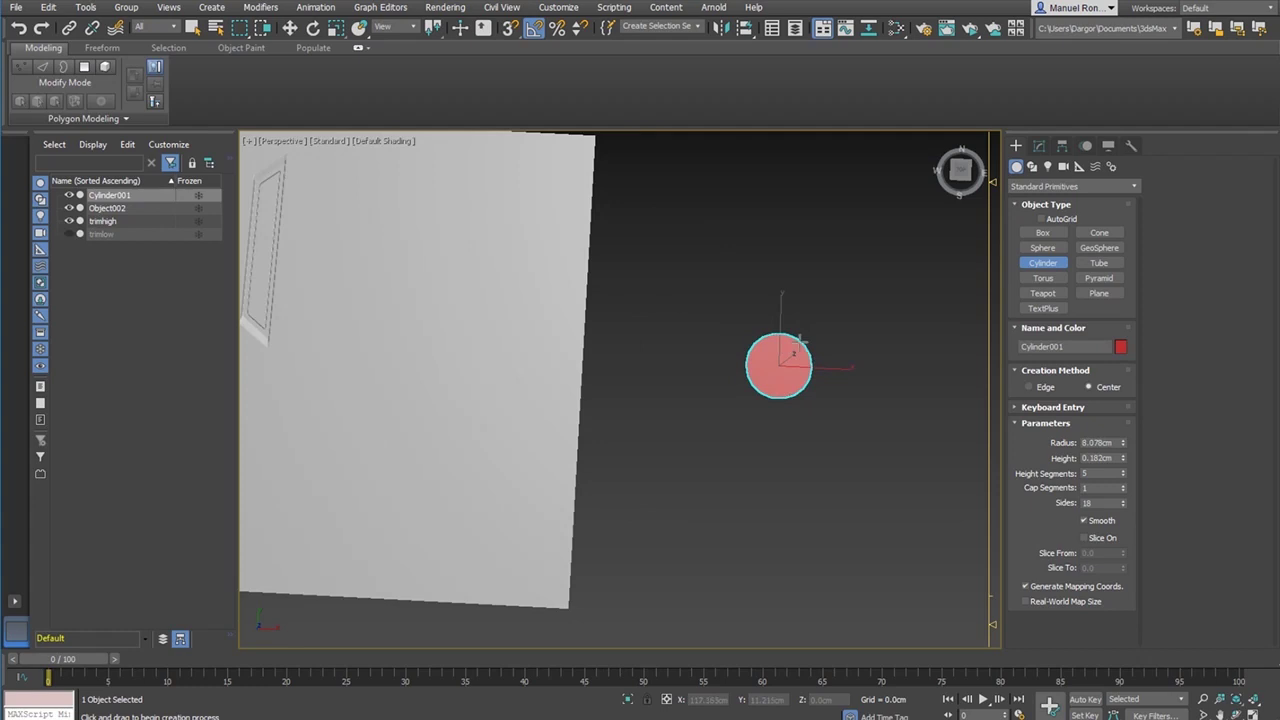
click(851, 374)
right_click(782, 385)
scroll(724, 383, down, 2)
alt+middle_drag(752, 412, 750, 360)
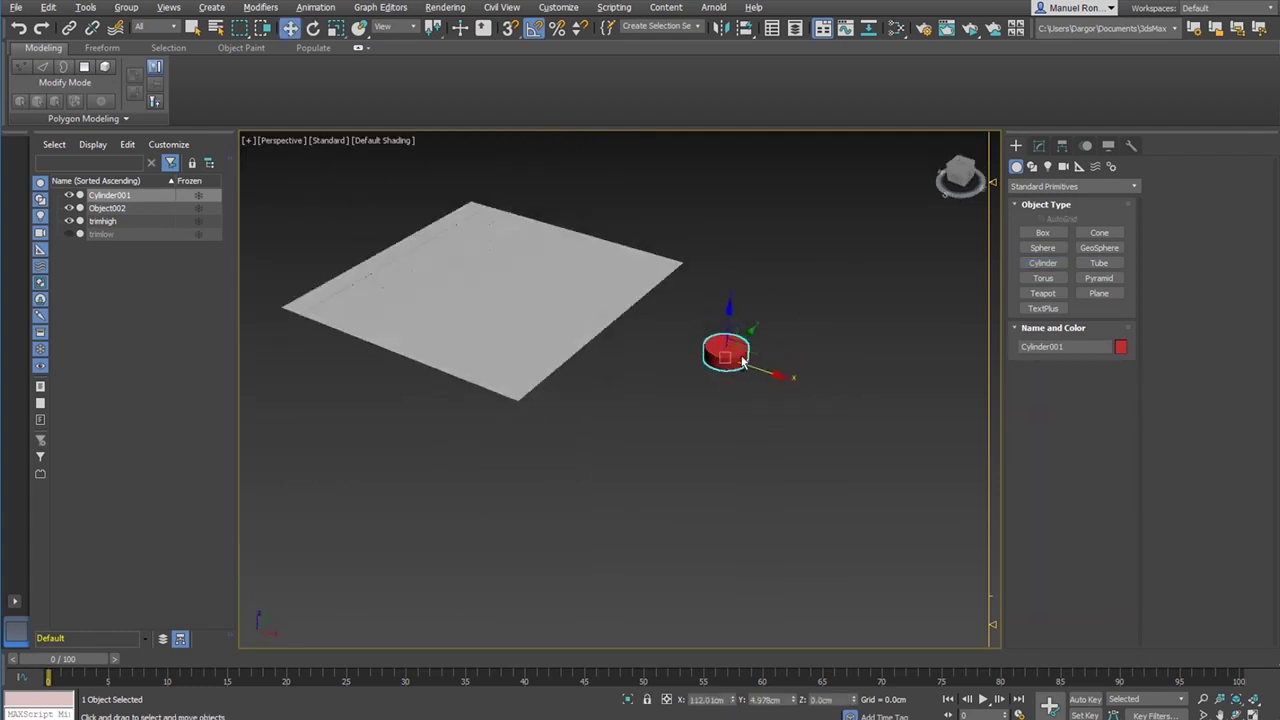
scroll(750, 344, up, 5)
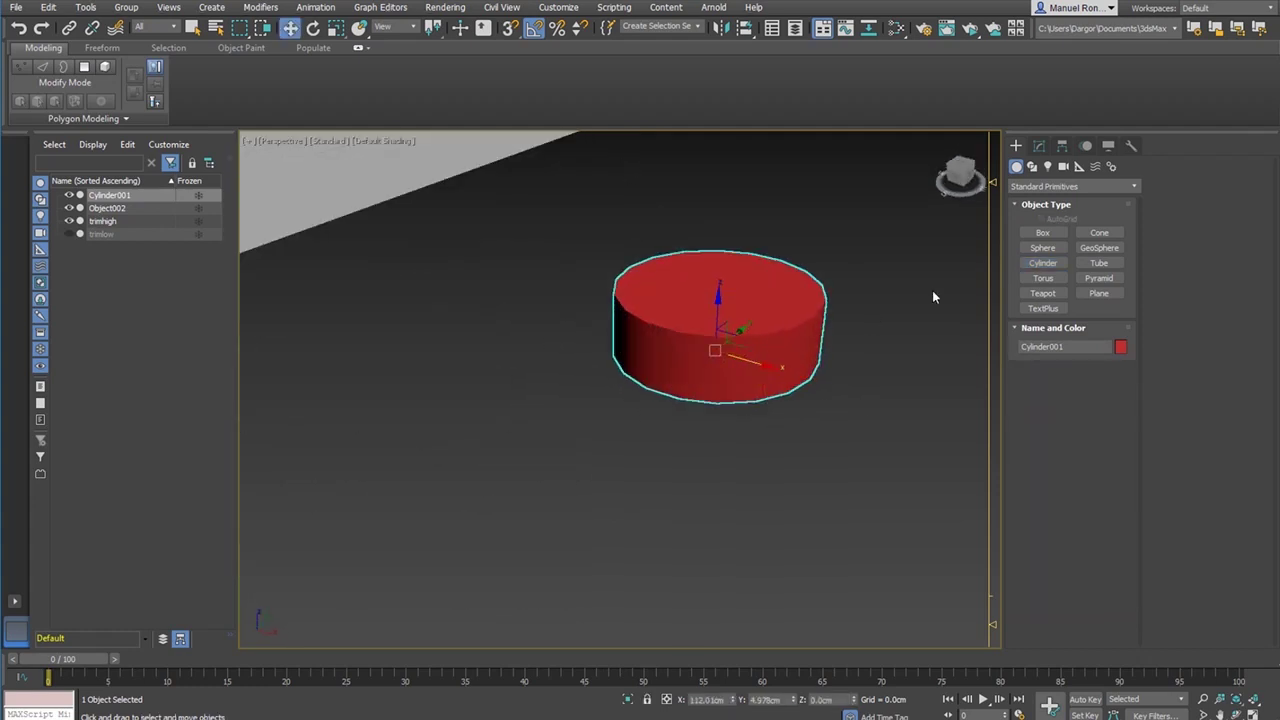
- Reduce the cylinder to 1 height segment and give it the light grey custom object color
click(1039, 145)
drag(1124, 467, 1129, 510)
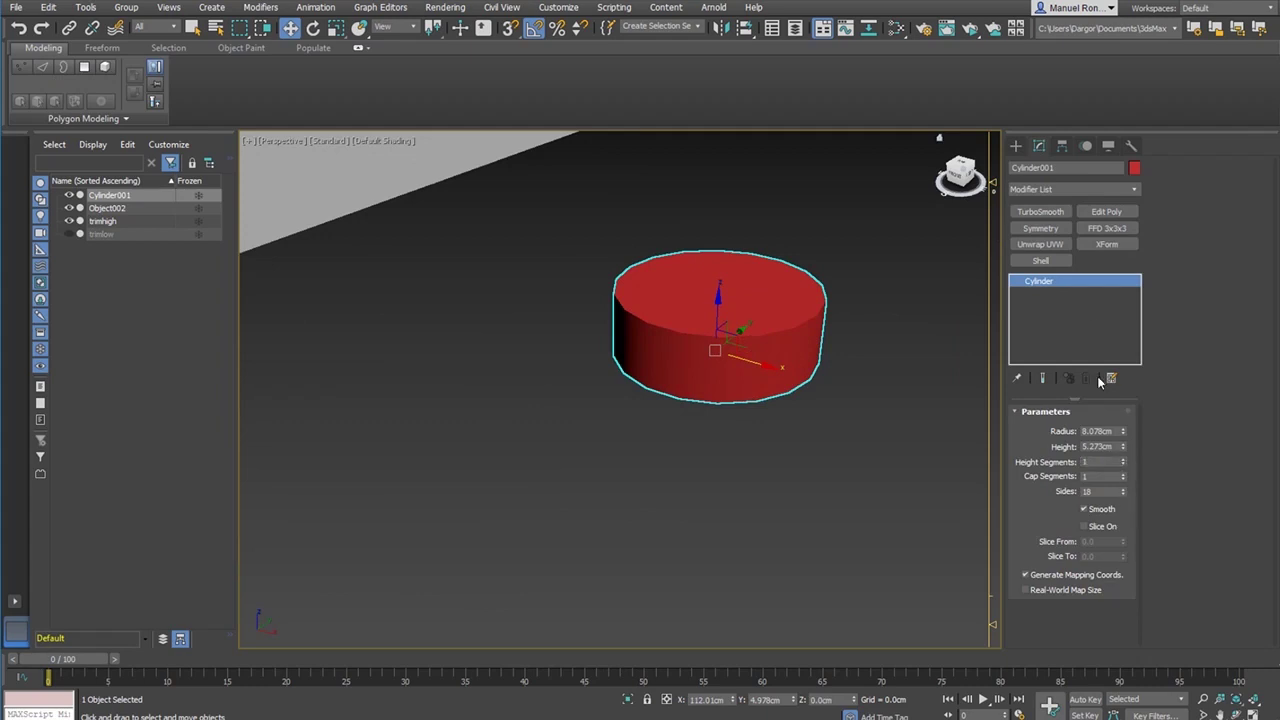
middle_drag(770, 395, 826, 439)
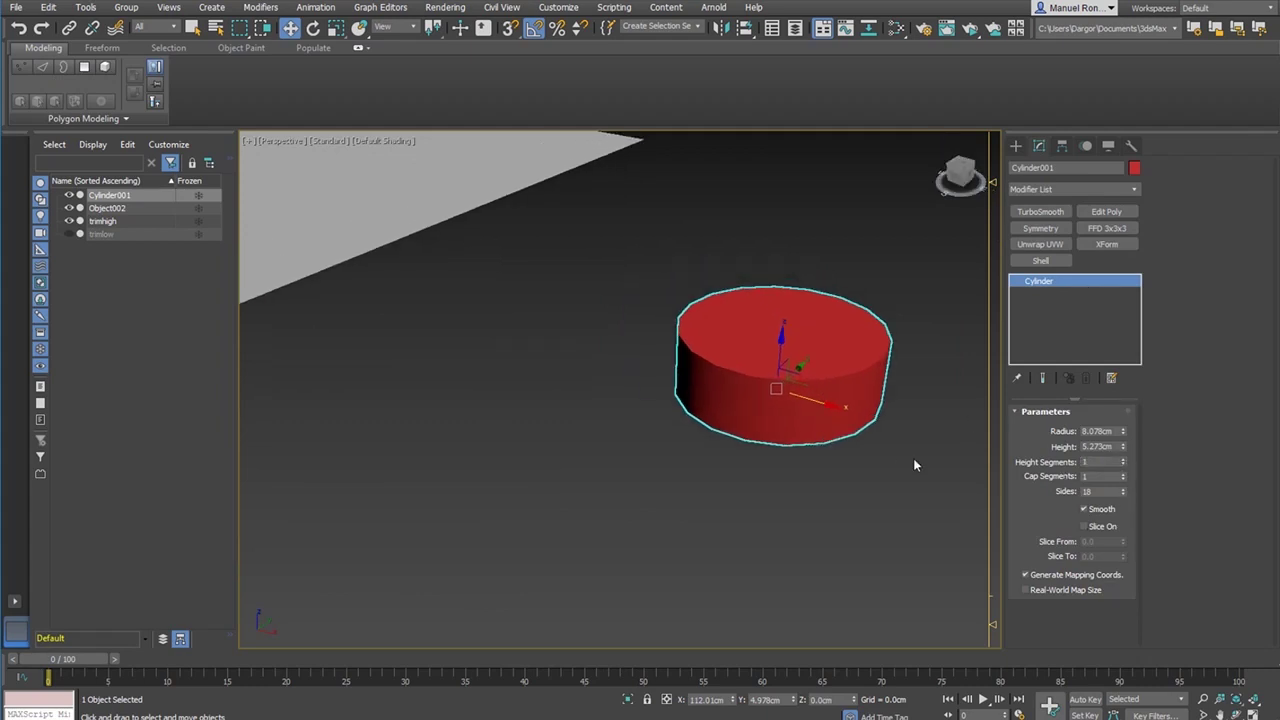
scroll(855, 391, up, 2)
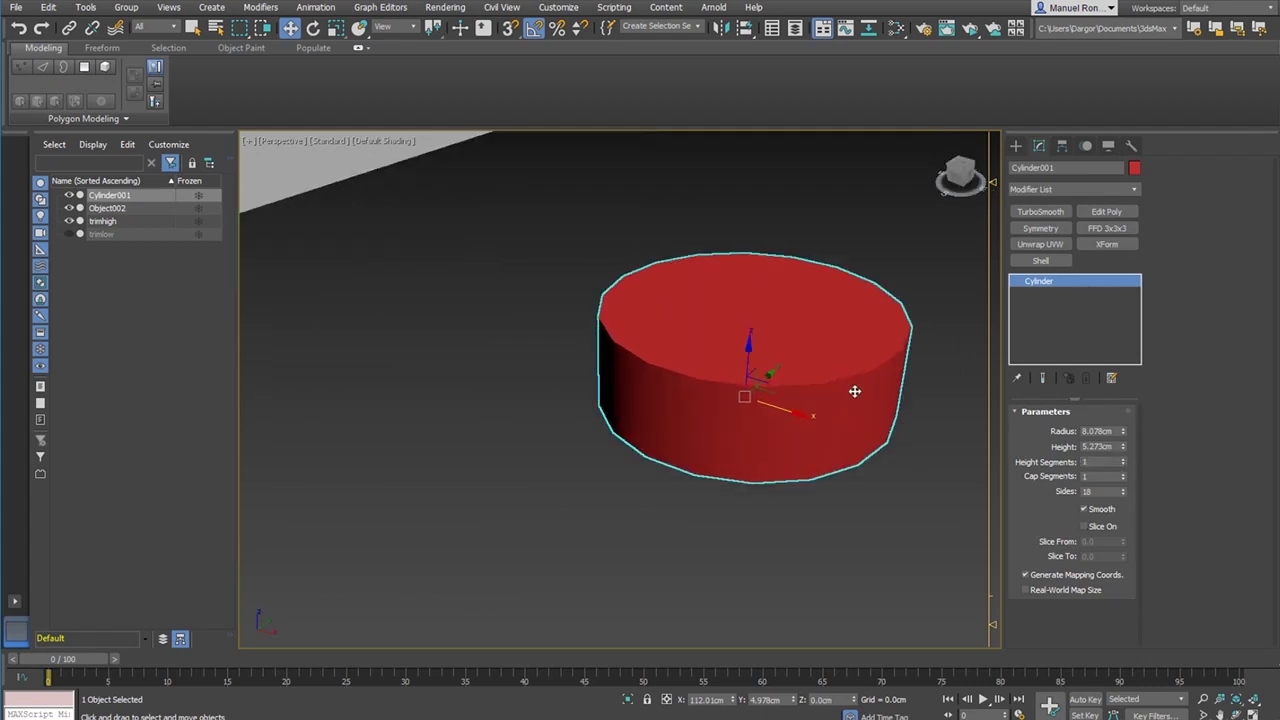
click(1133, 168)
click(714, 395)
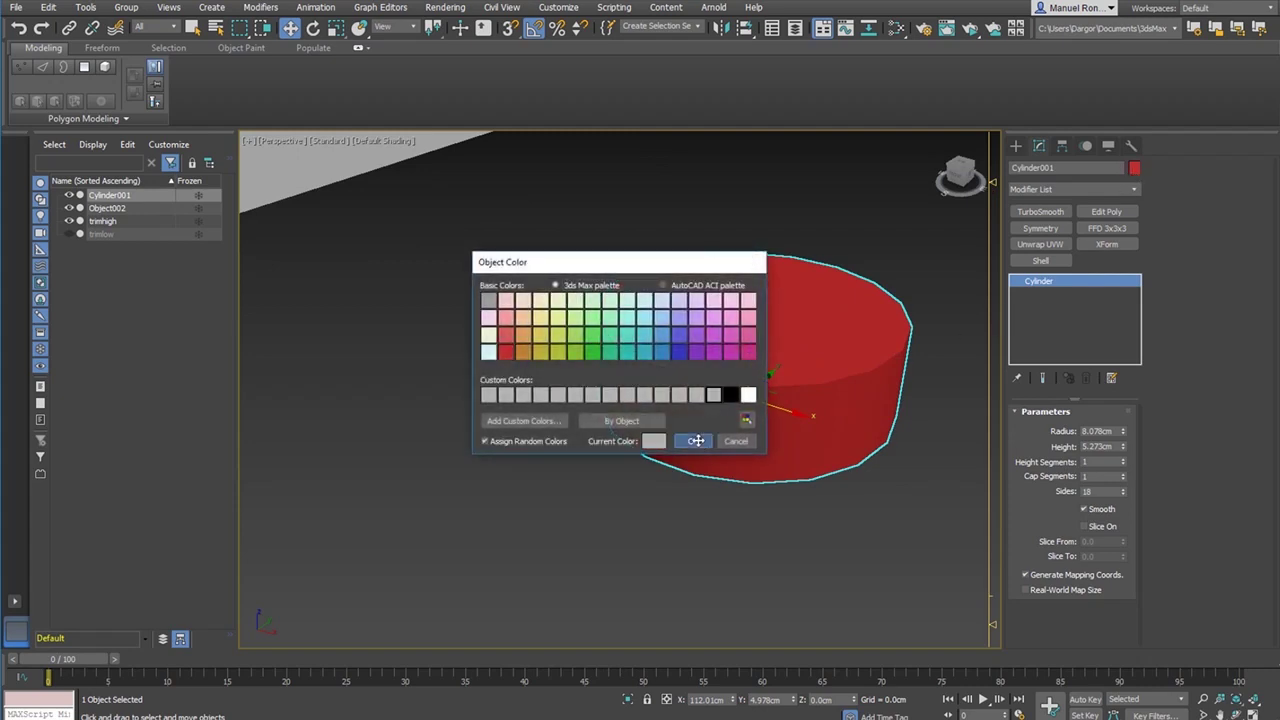
click(695, 441)
- Show edged faces, convert the cylinder to Editable Poly, and delete its bottom cap polygon
alt+middle_drag(740, 450, 809, 432)
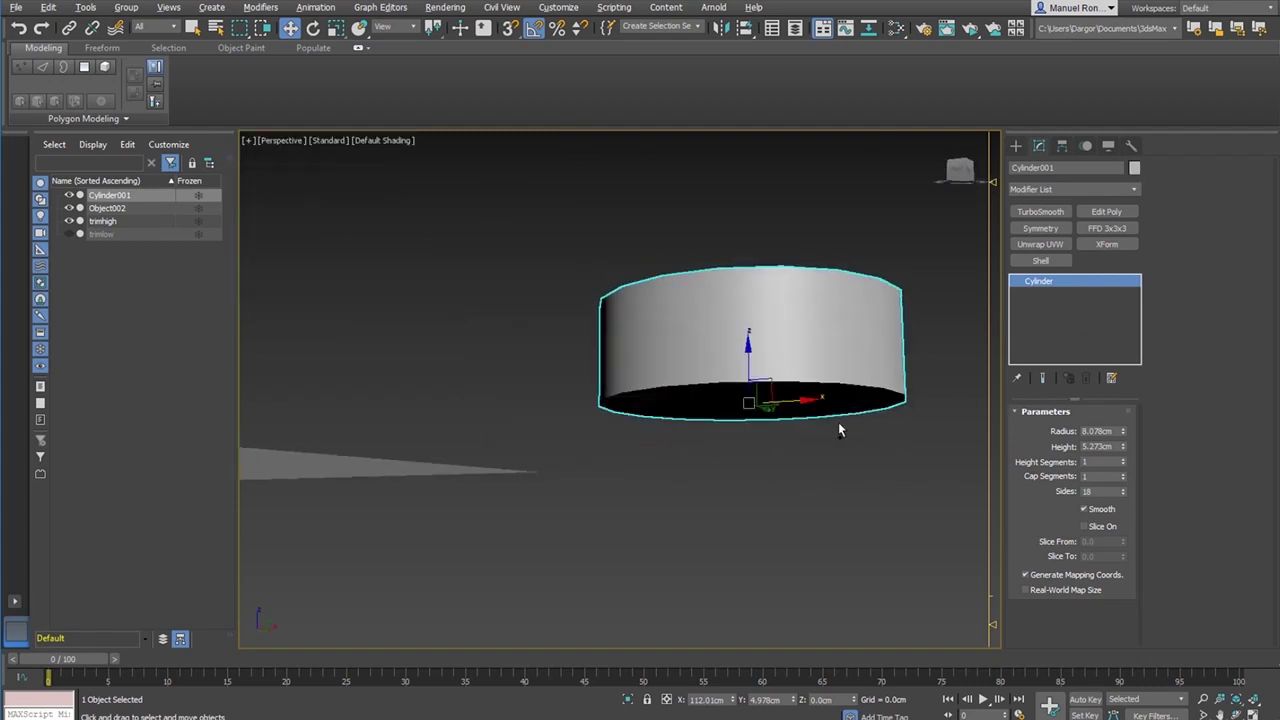
key(F4)
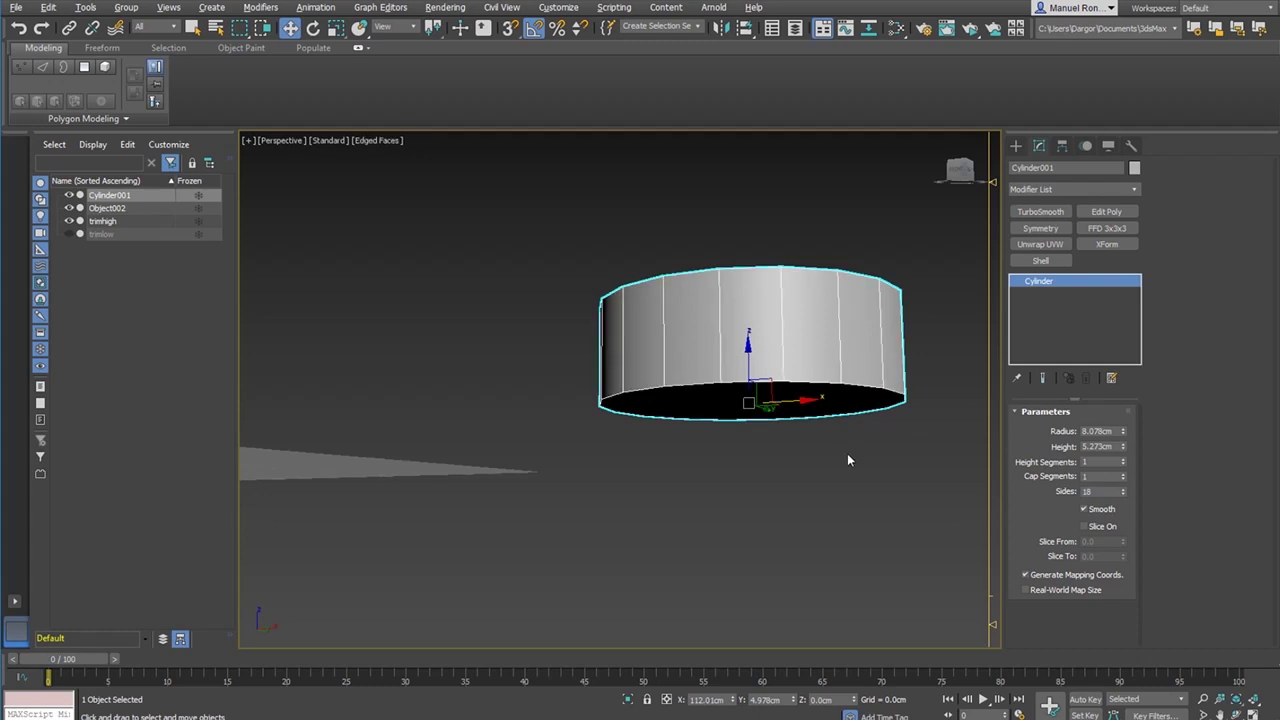
mouse_move(856, 464)
alt+middle_down()
mouse_move(846, 454)
mouse_move(867, 417)
alt+middle_up()
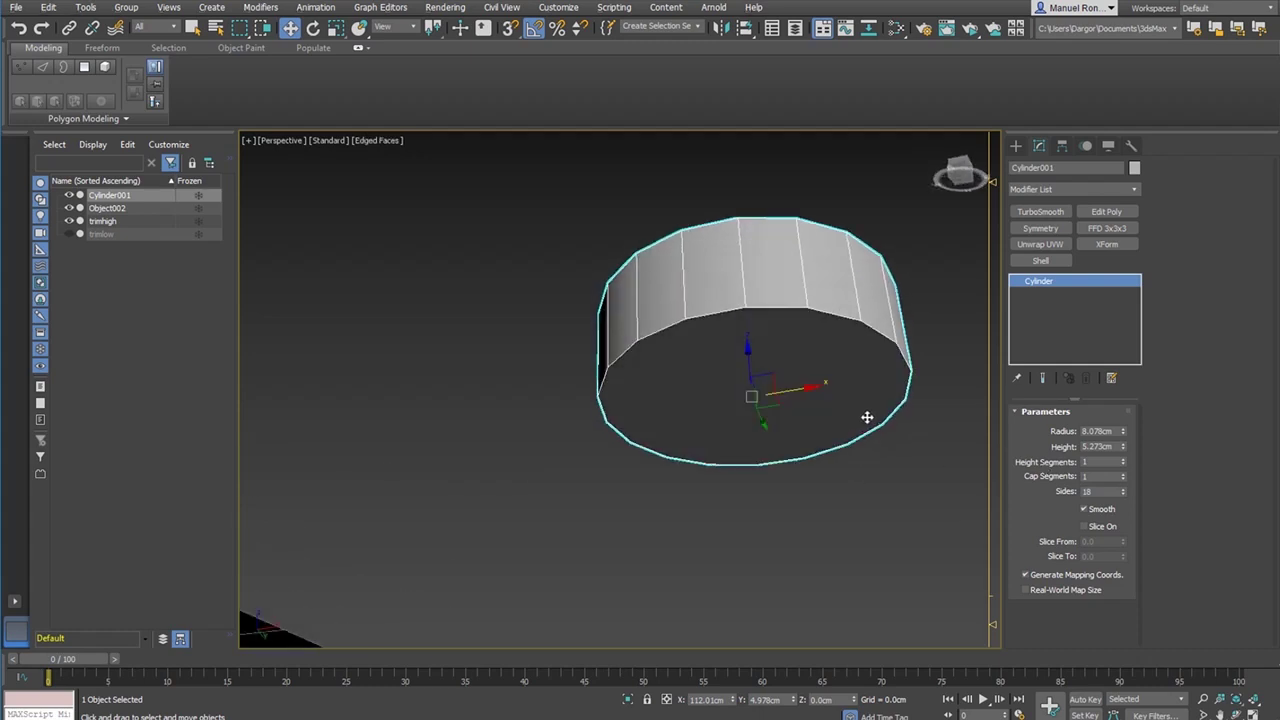
right_click(949, 314)
click(926, 334)
click(1087, 428)
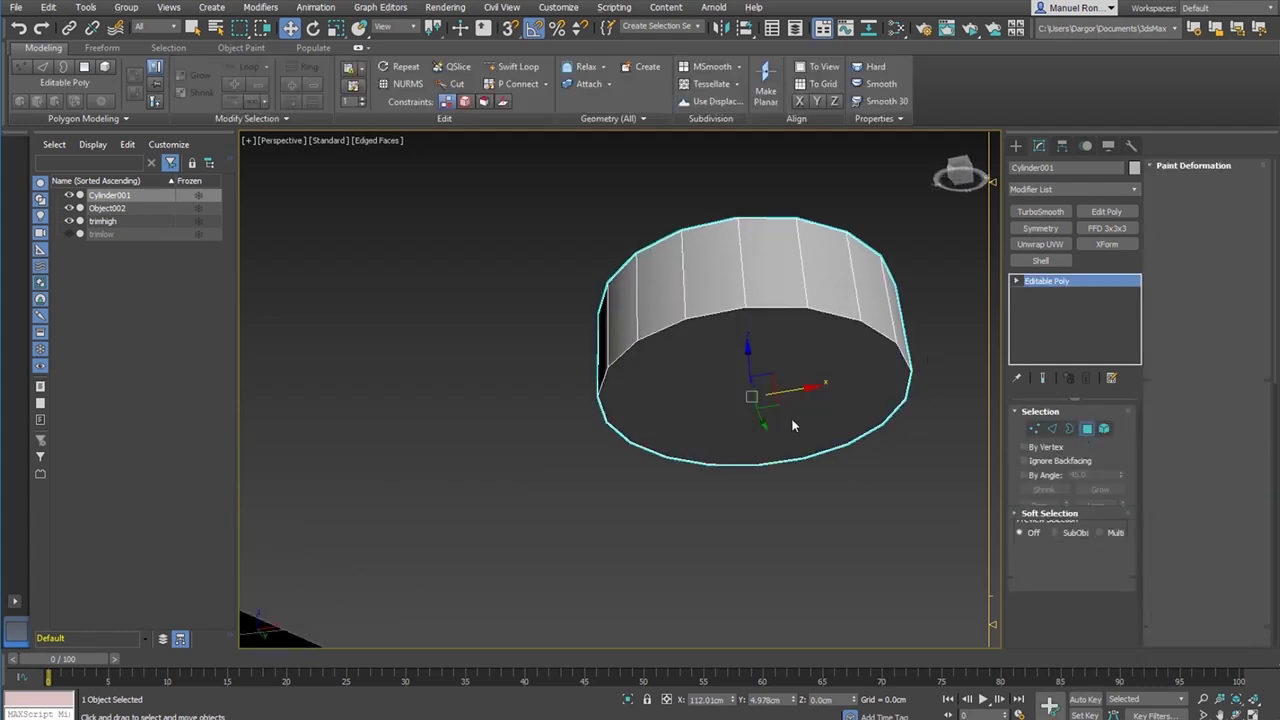
click(792, 422)
key(Delete)
- Move the cylinder's top polygon down to about Z 1.26 cm to flatten it into a thin disc
alt+middle_drag(718, 236, 788, 370)
click(774, 345)
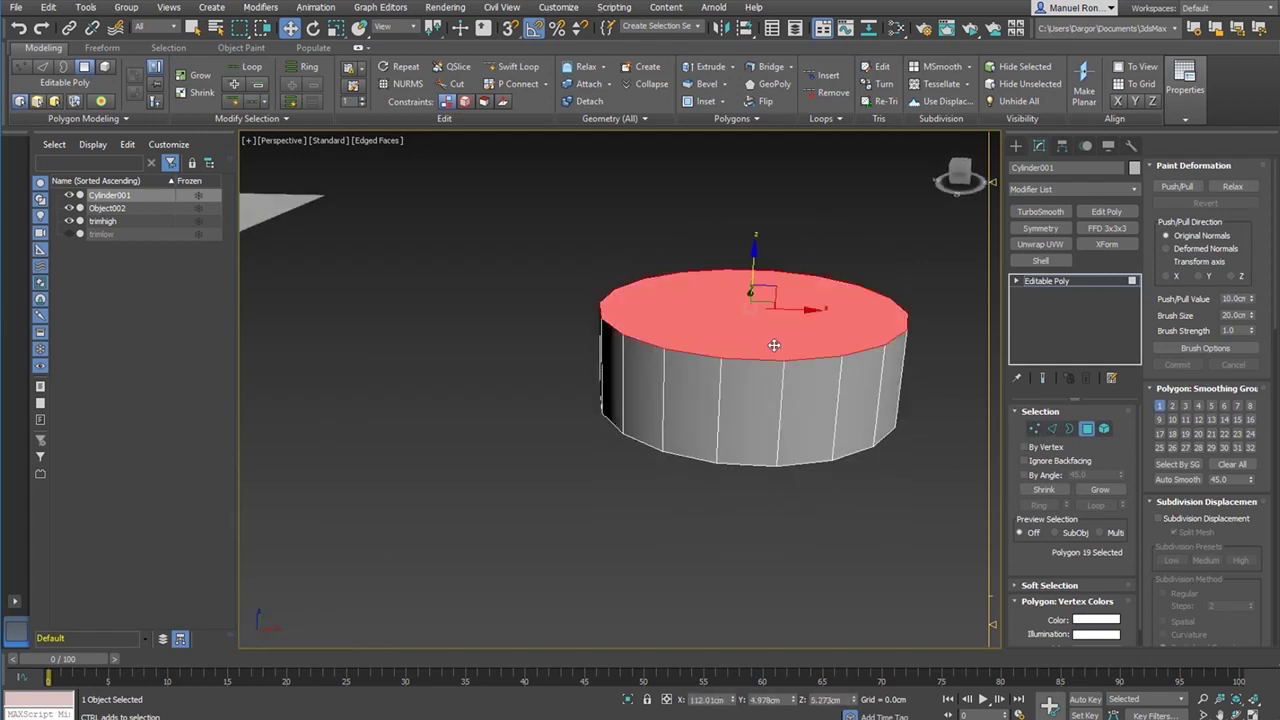
drag(751, 291, 749, 332)
scroll(743, 422, up, 3)
alt+middle_drag(768, 421, 762, 437)
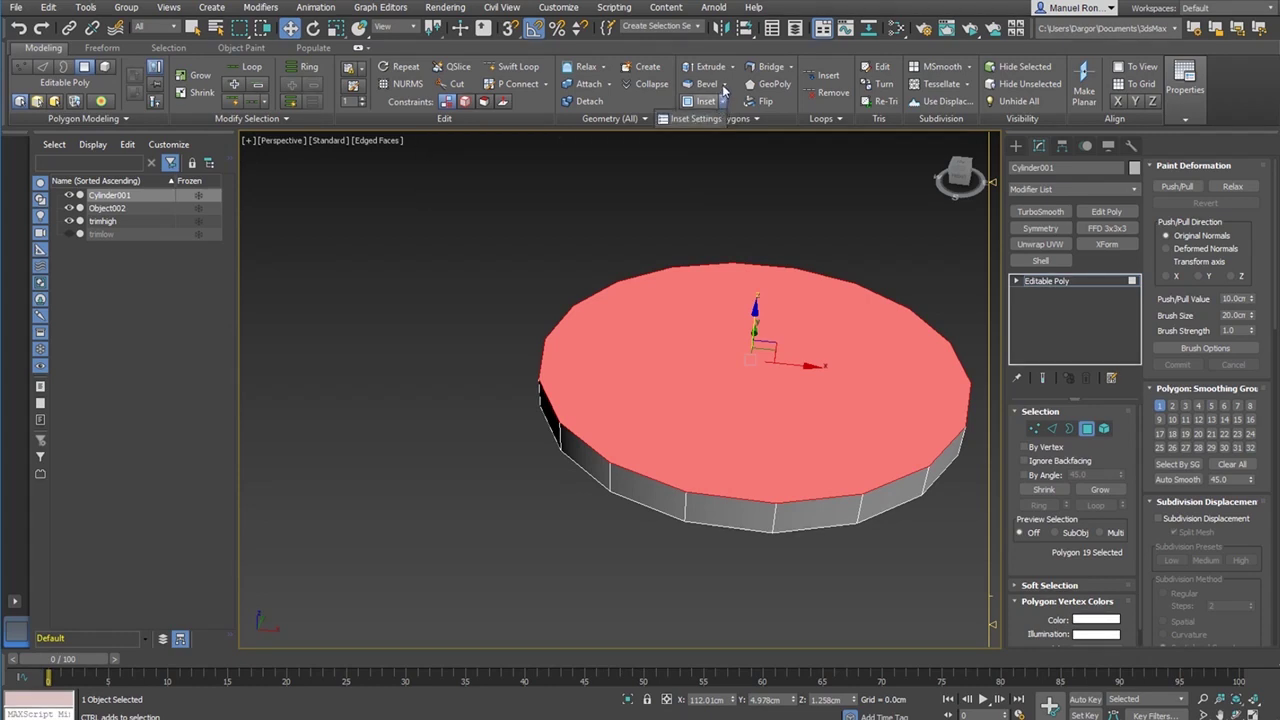
- Chamfer the edge loop around the disc's top face by 0.5 cm
mouse_move(727, 87)
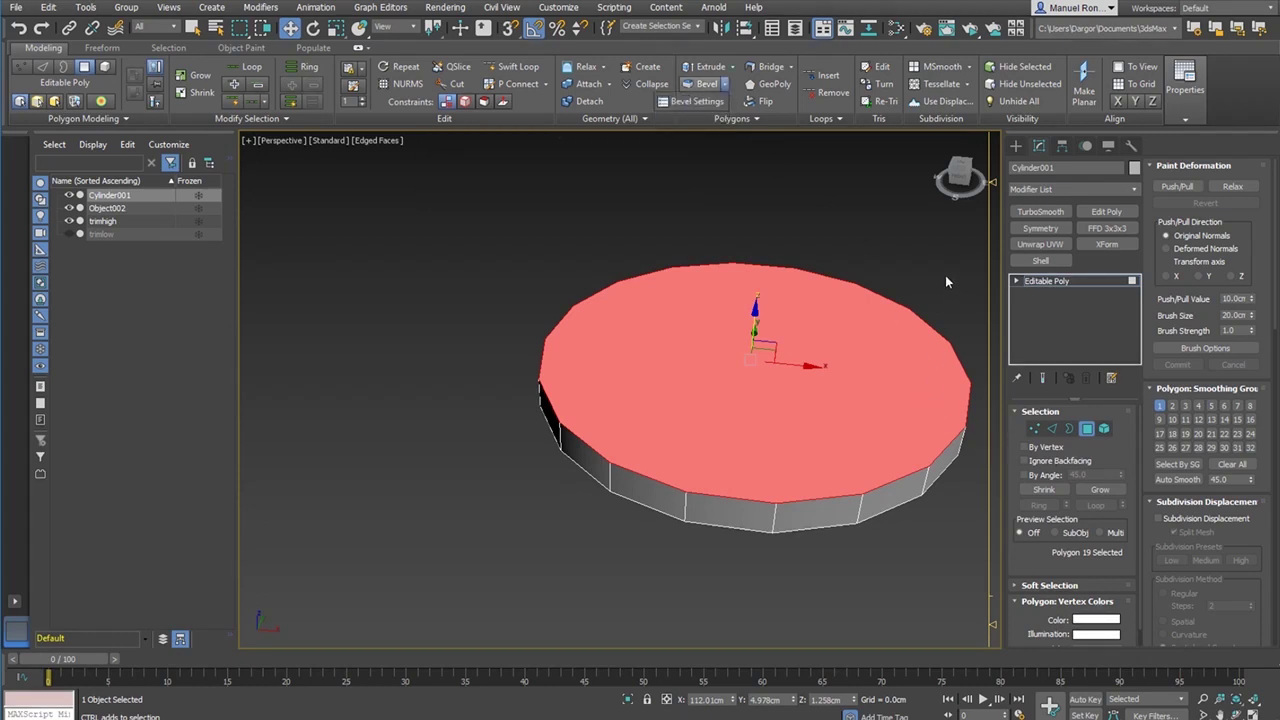
ctrl+click(1052, 428)
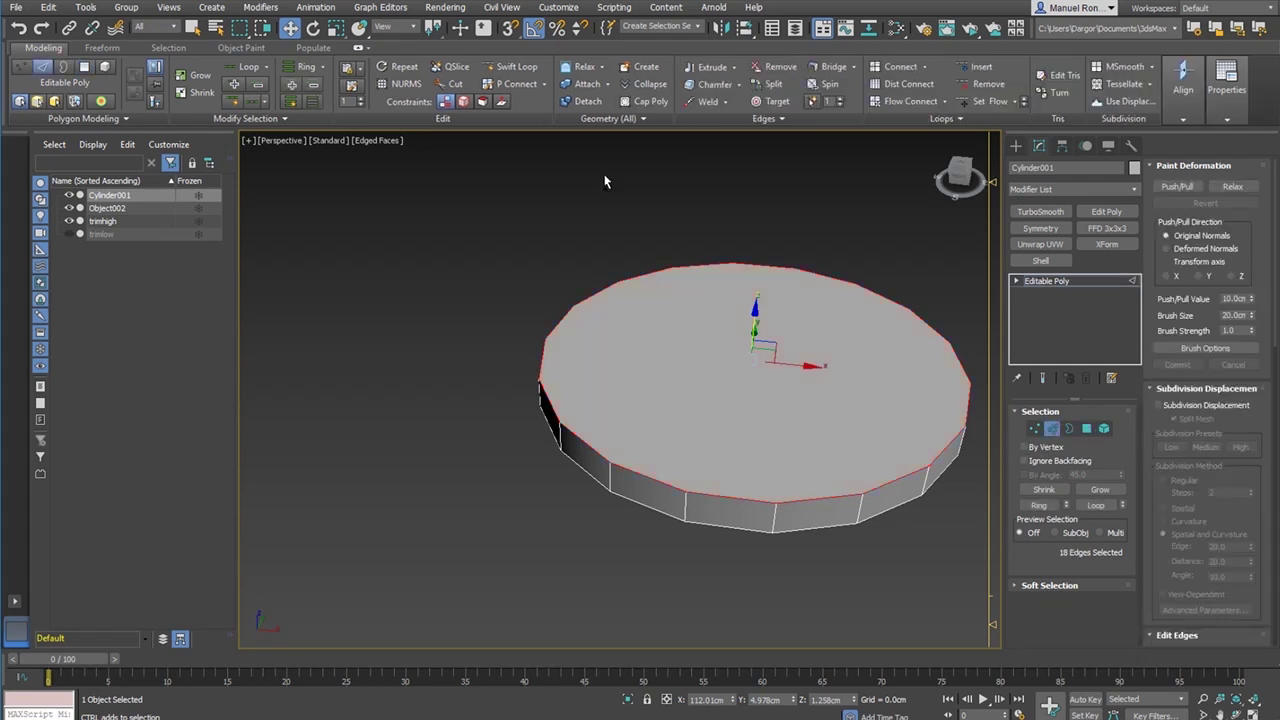
click(723, 104)
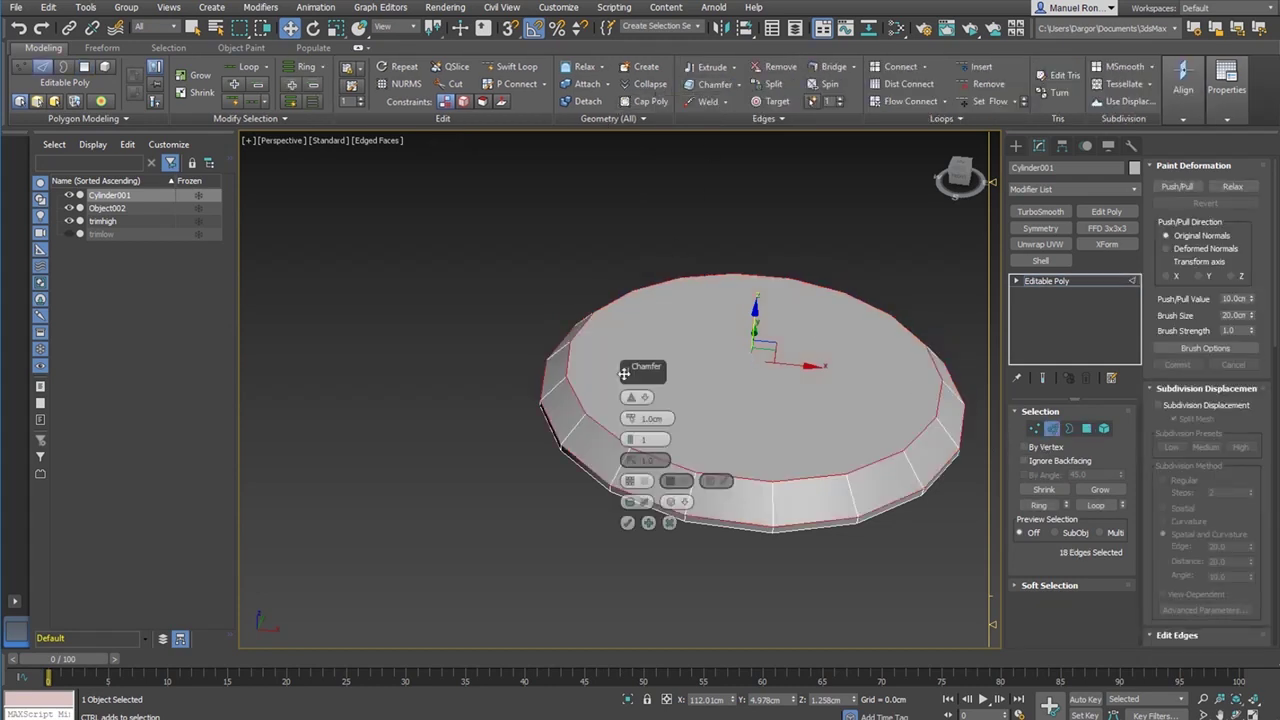
click(650, 418)
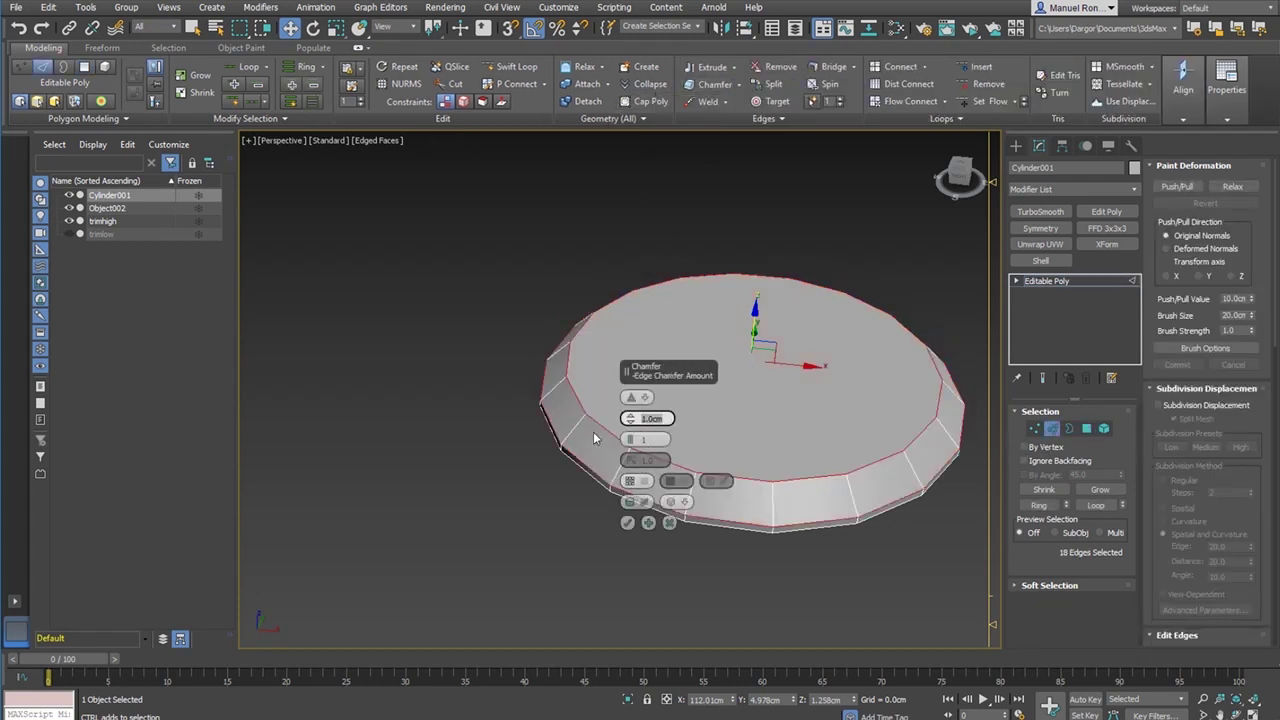
text(0.5)
key(Return)
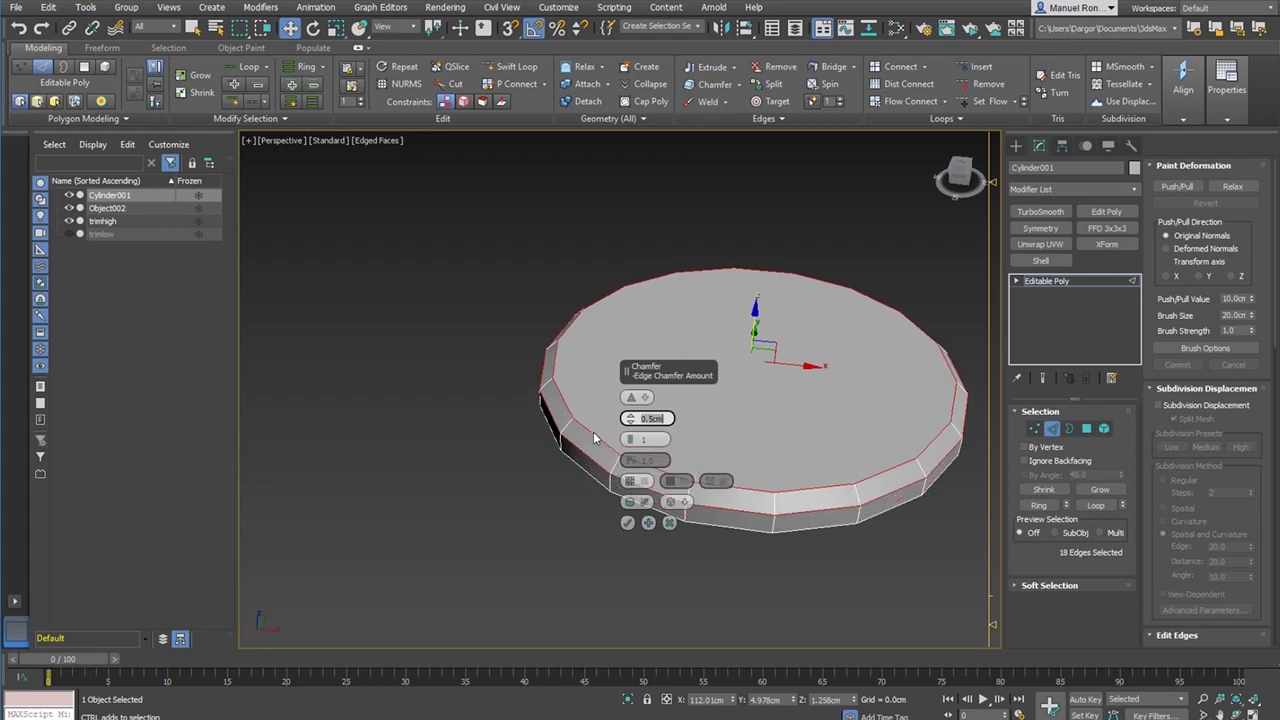
click(627, 522)
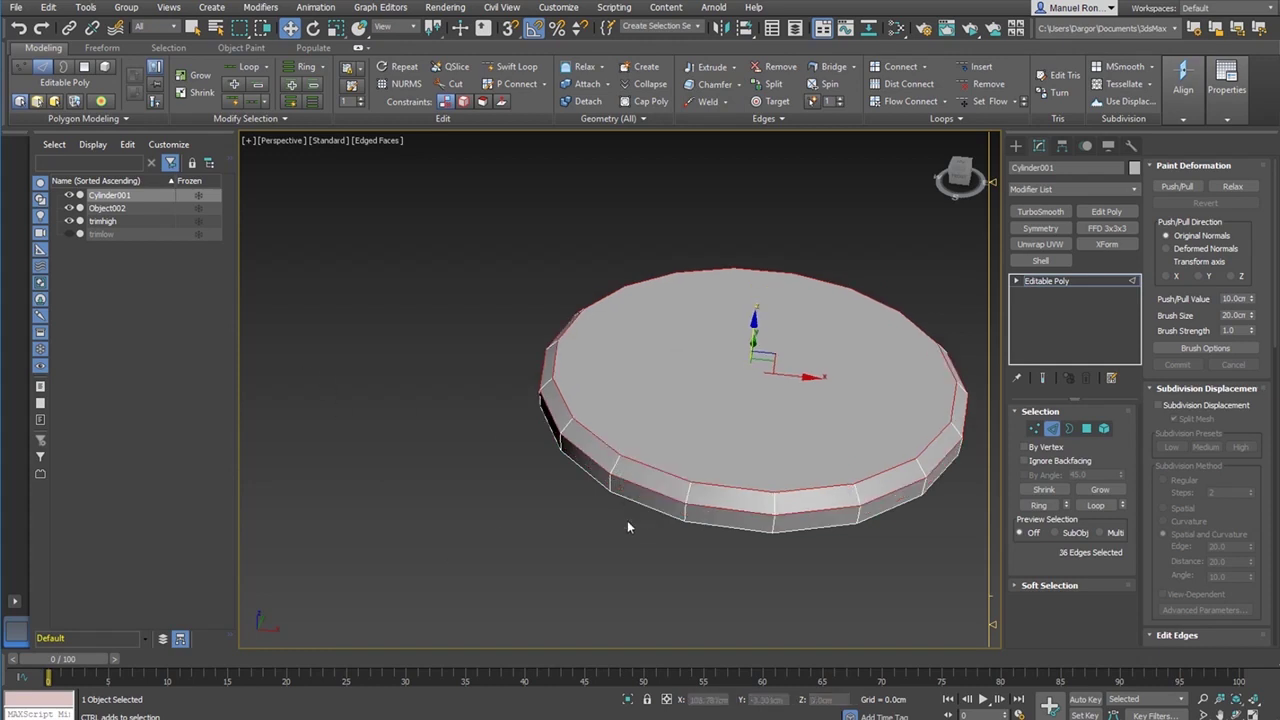
- Inset the disc's top polygon by about 1.47 cm
click(1086, 428)
click(811, 412)
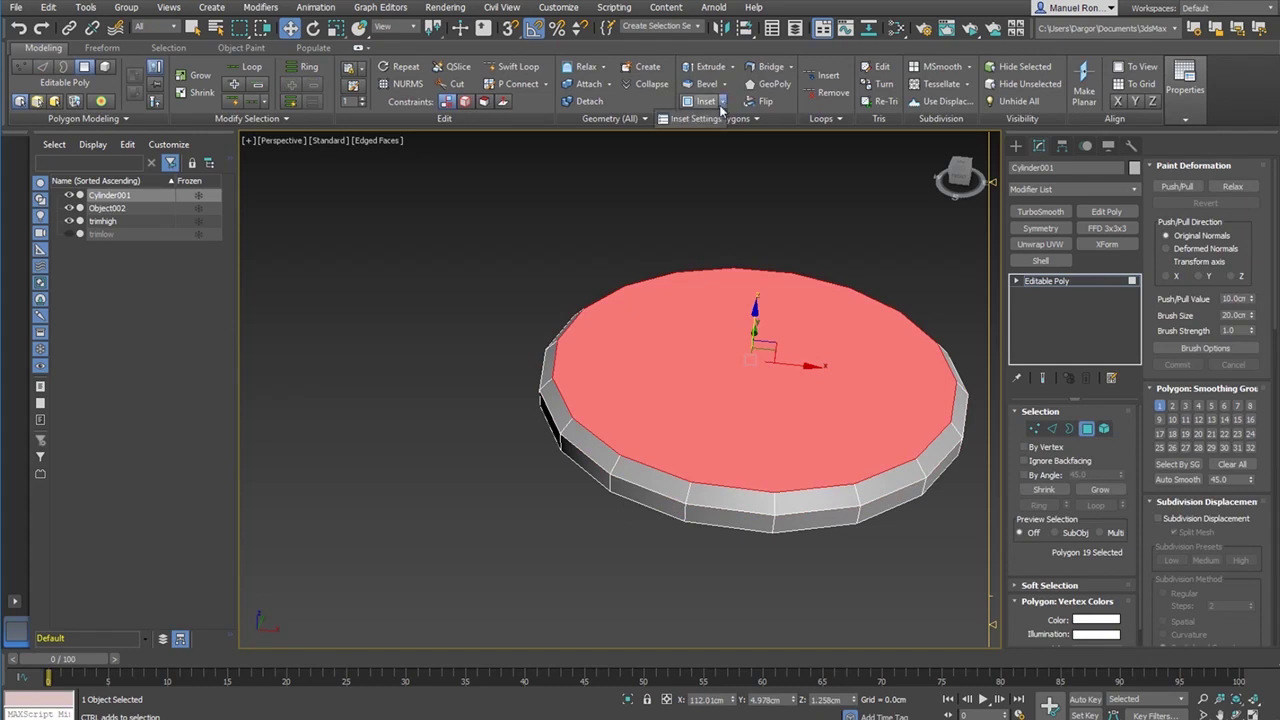
click(720, 103)
scroll(737, 400, up, 3)
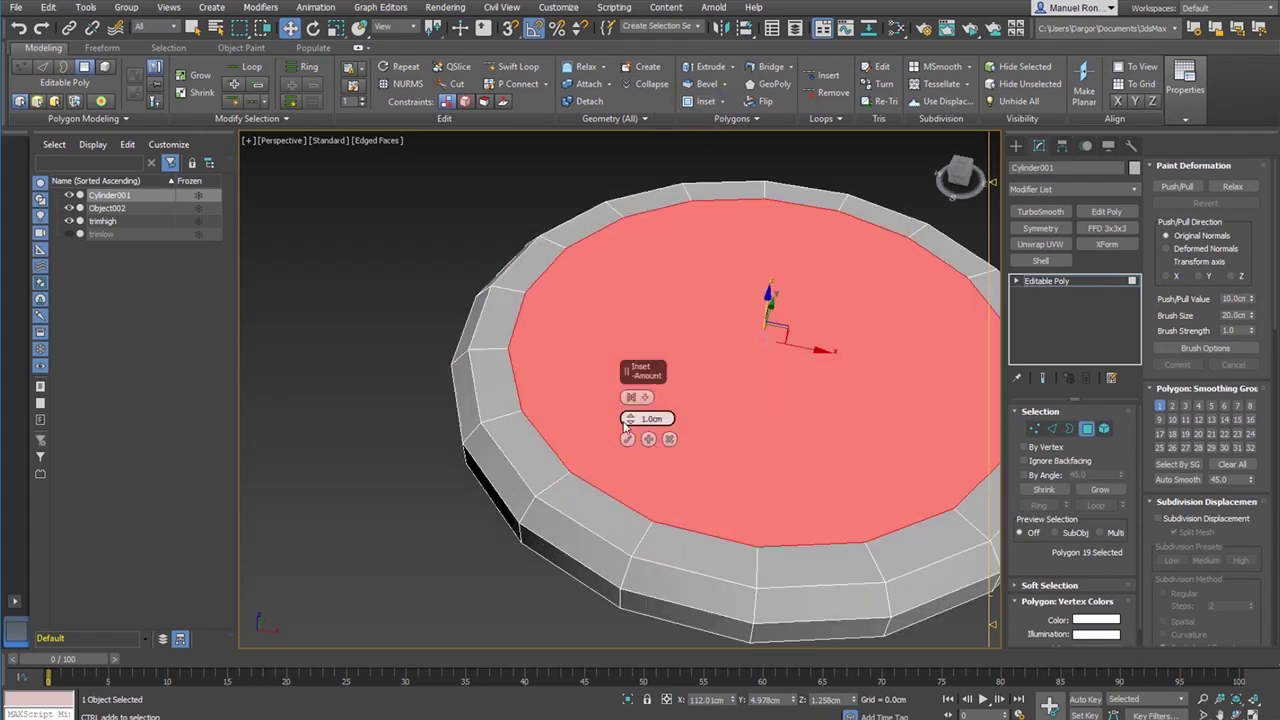
drag(627, 424, 630, 418)
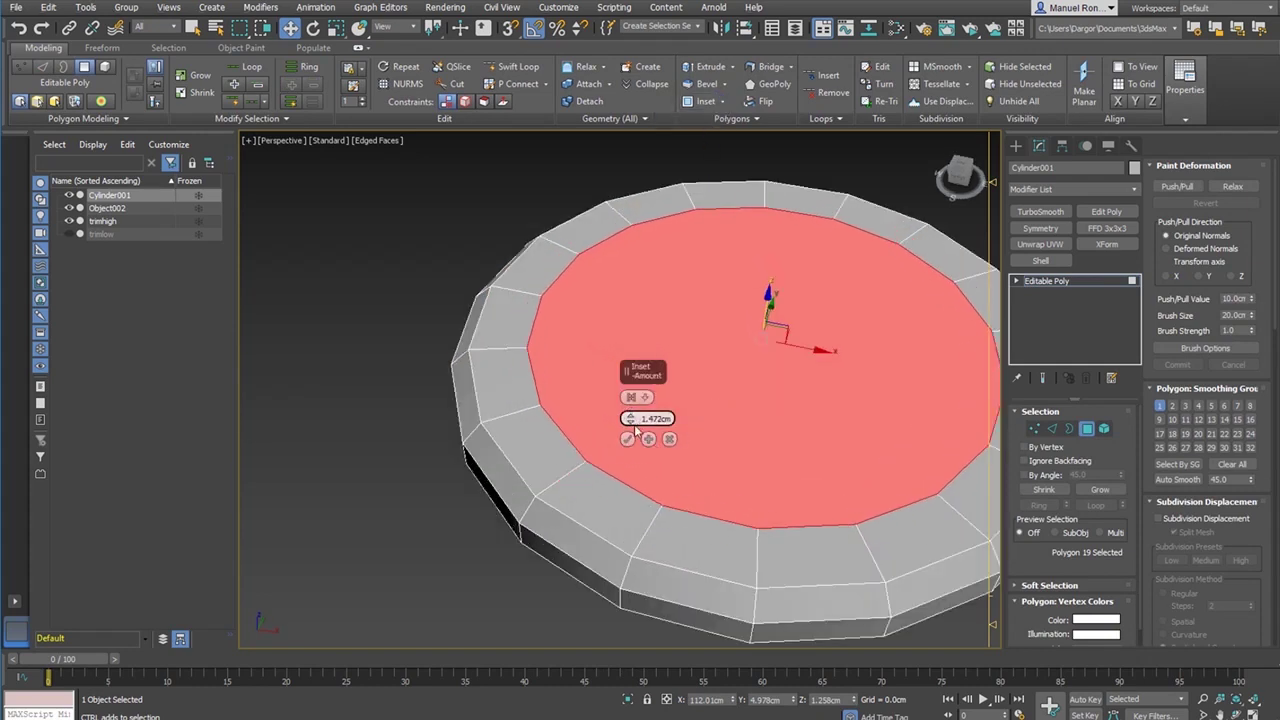
click(628, 439)
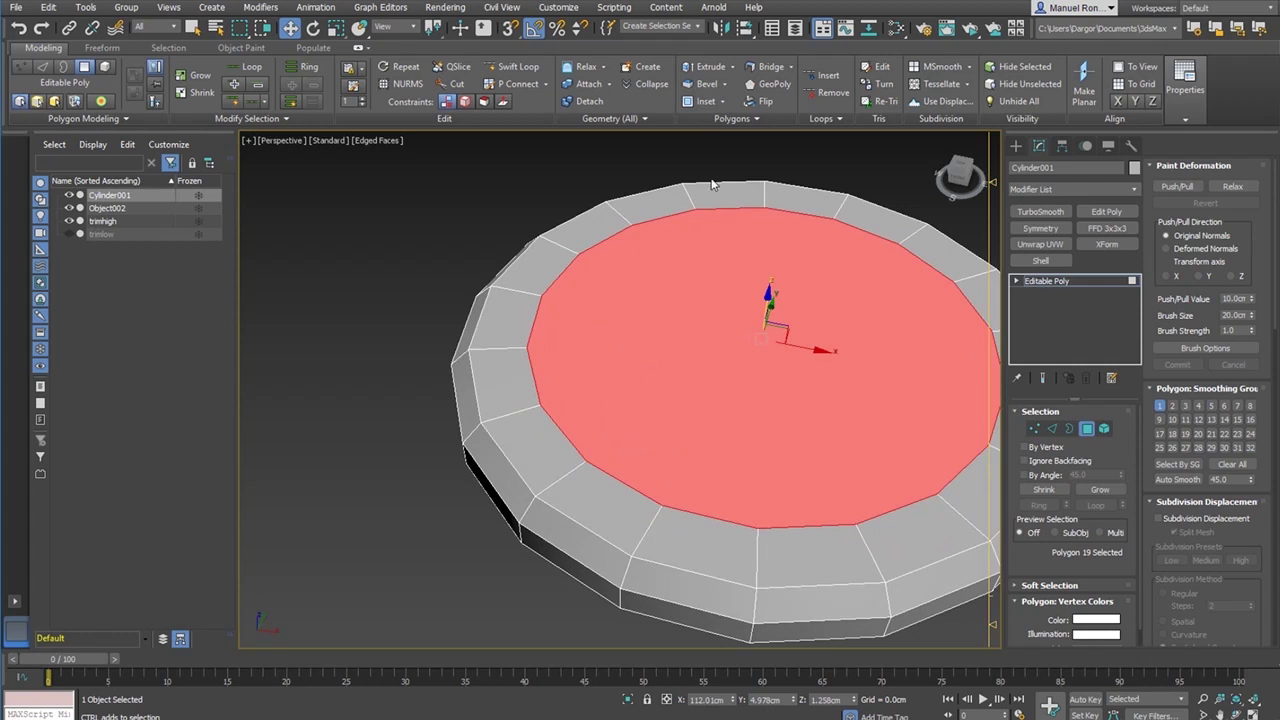
click(721, 101)
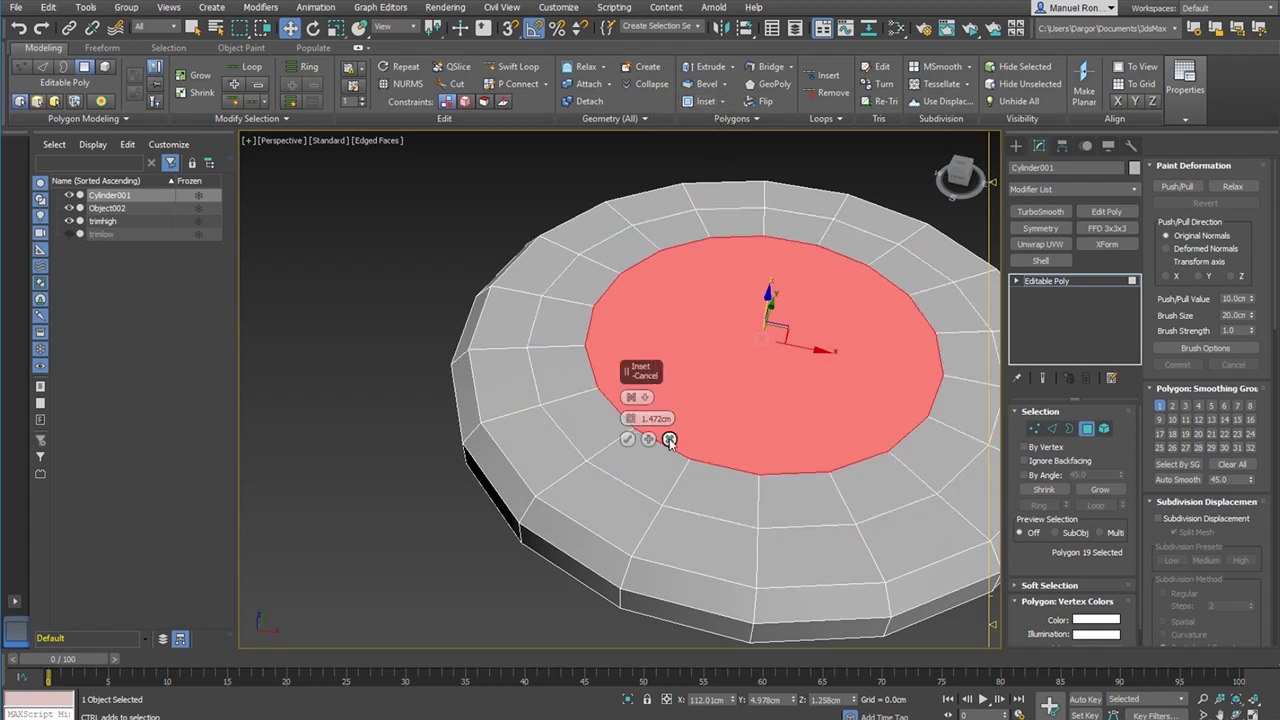
click(669, 440)
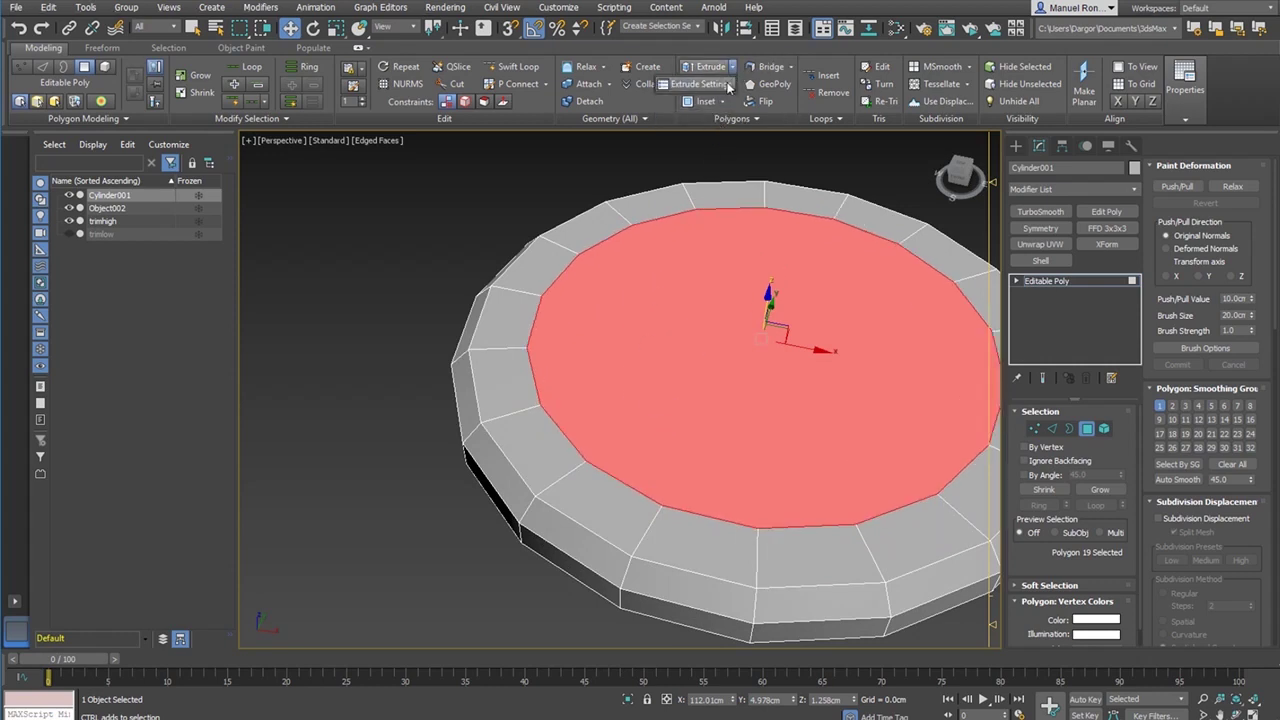
- Try beveling the inset polygon with a height of -1 cm and an outline of -1 cm, and undo it
click(736, 118)
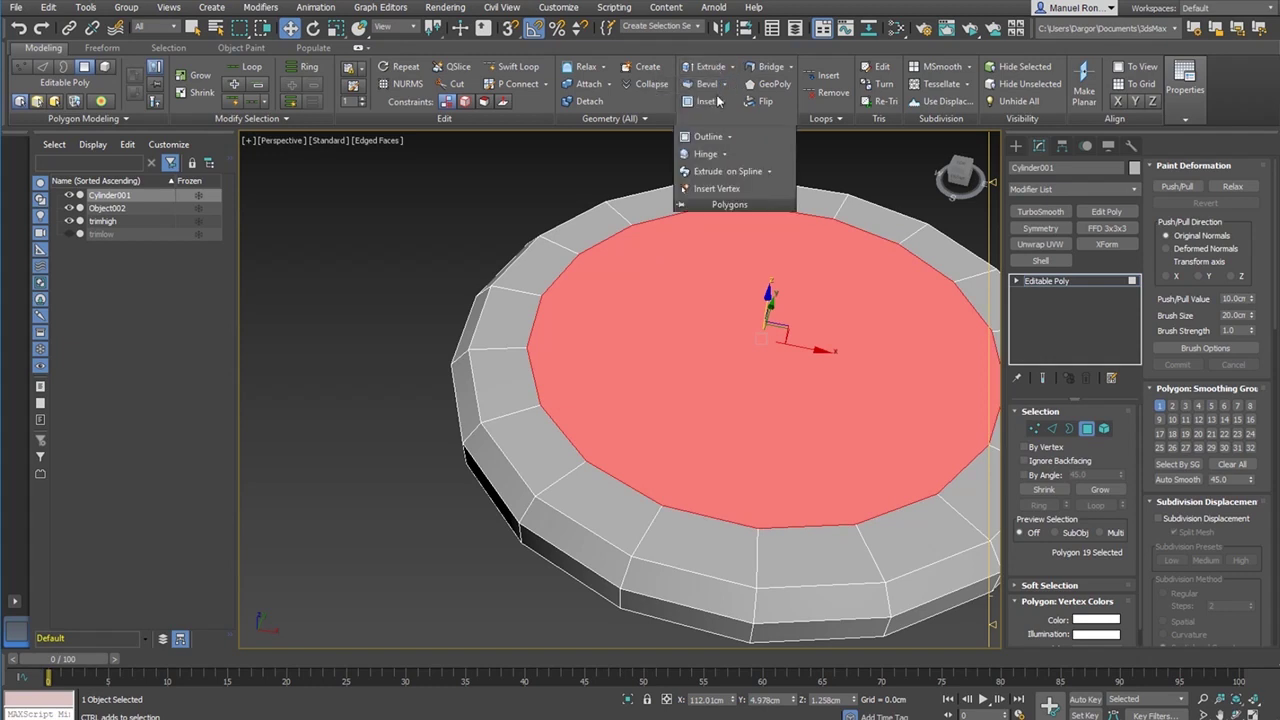
click(718, 101)
scroll(668, 425, down, 2)
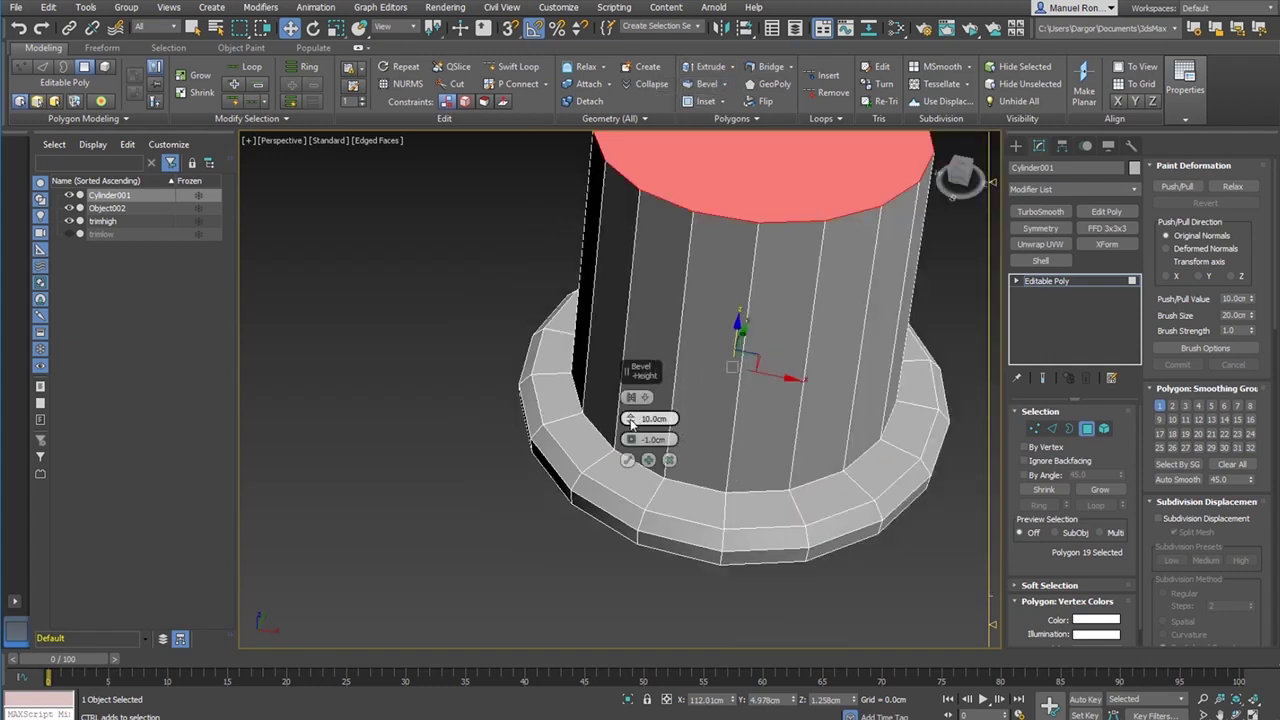
drag(630, 422, 650, 530)
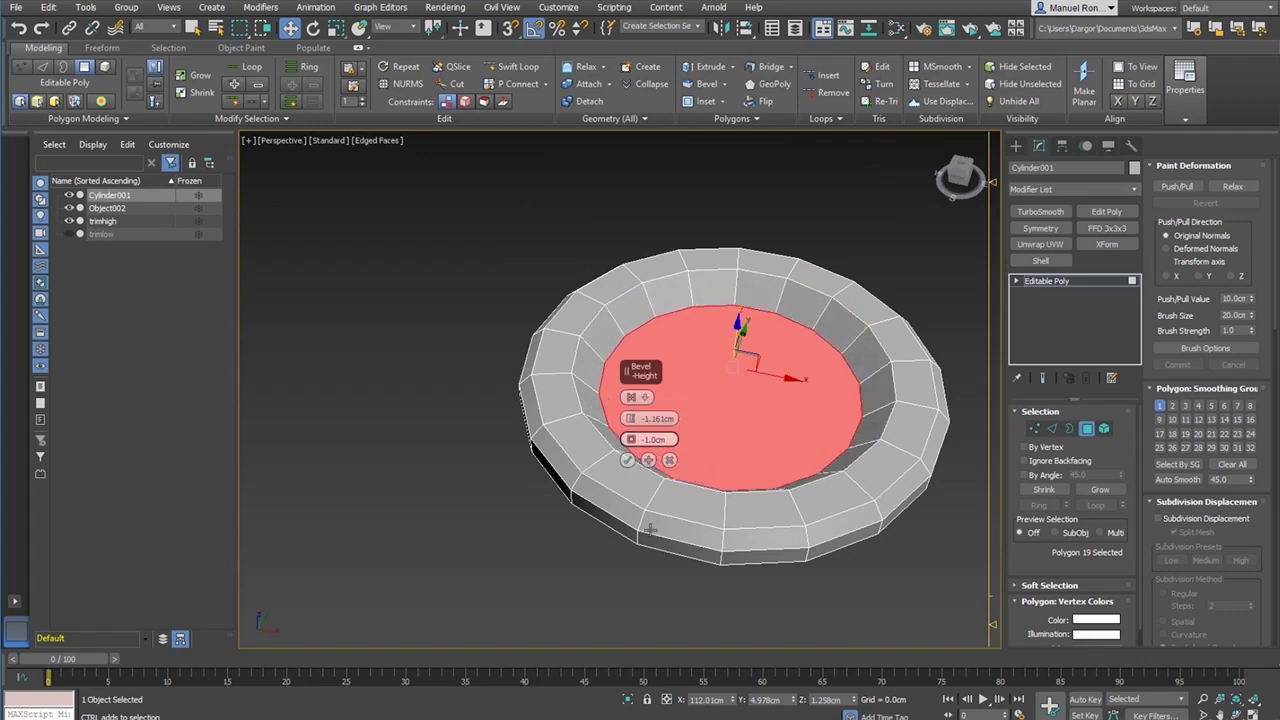
alt+middle_drag(650, 530, 806, 420)
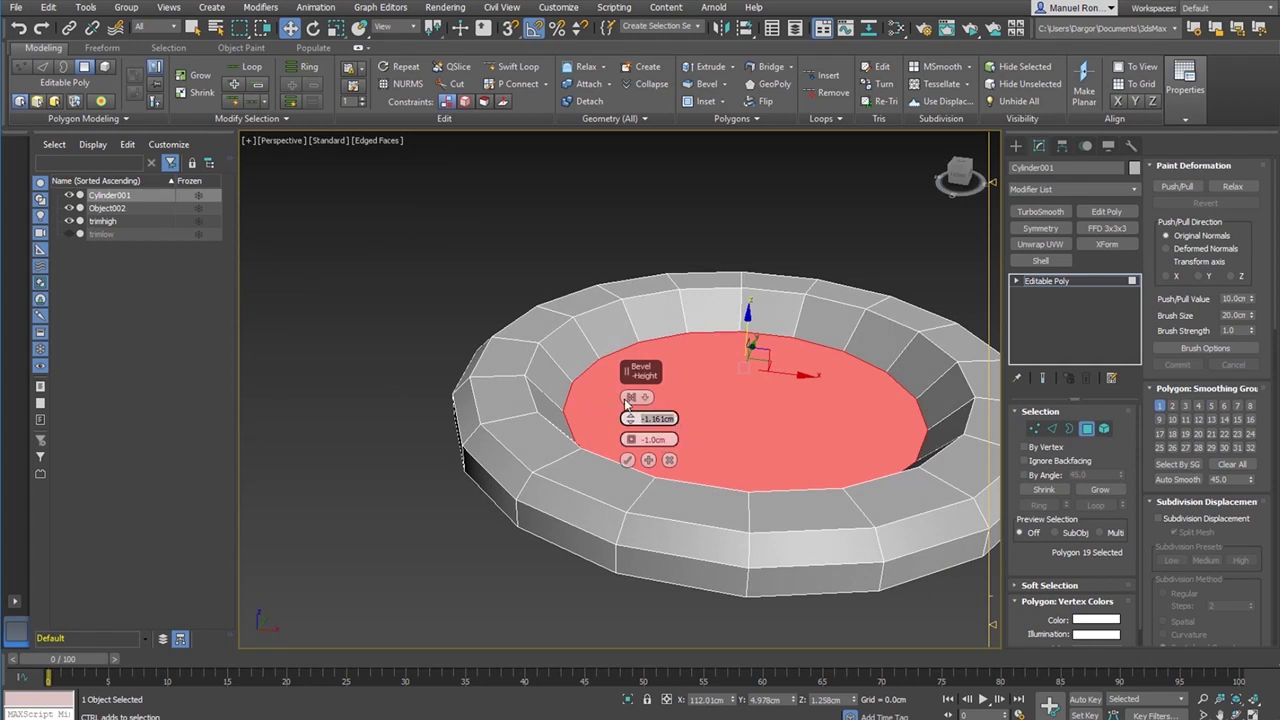
text(-1)
key(Return)
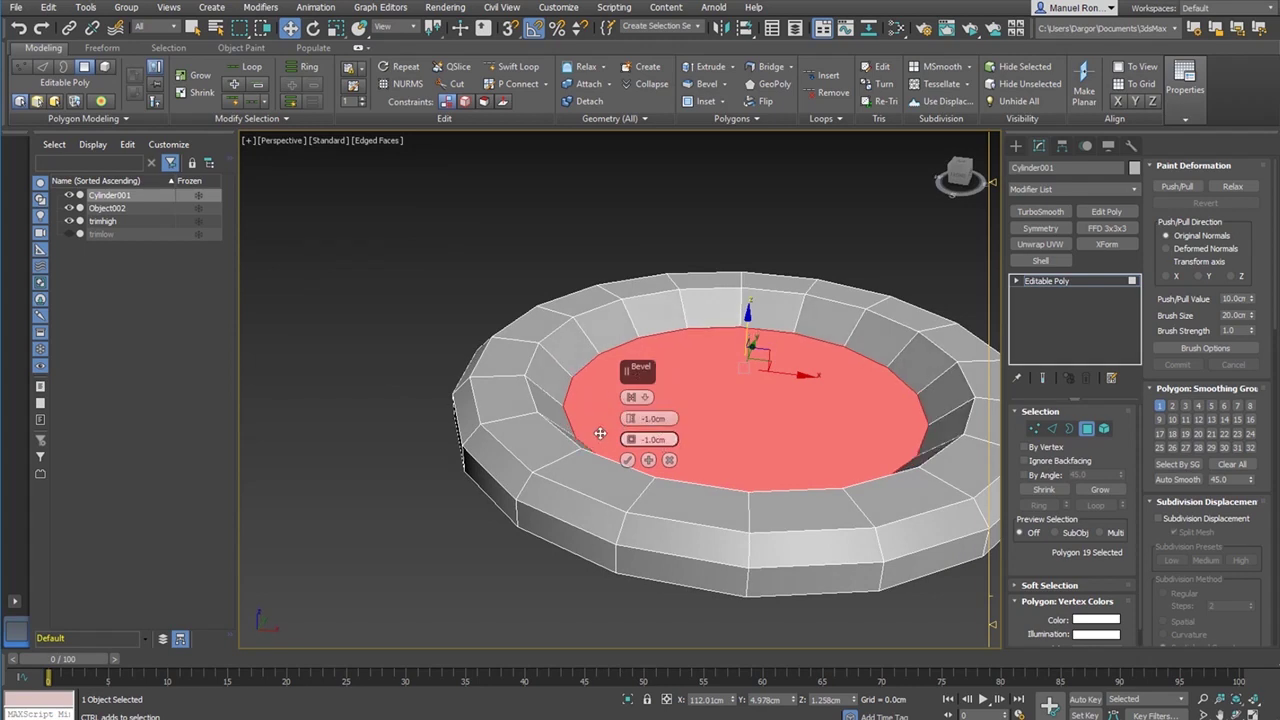
key(Return)
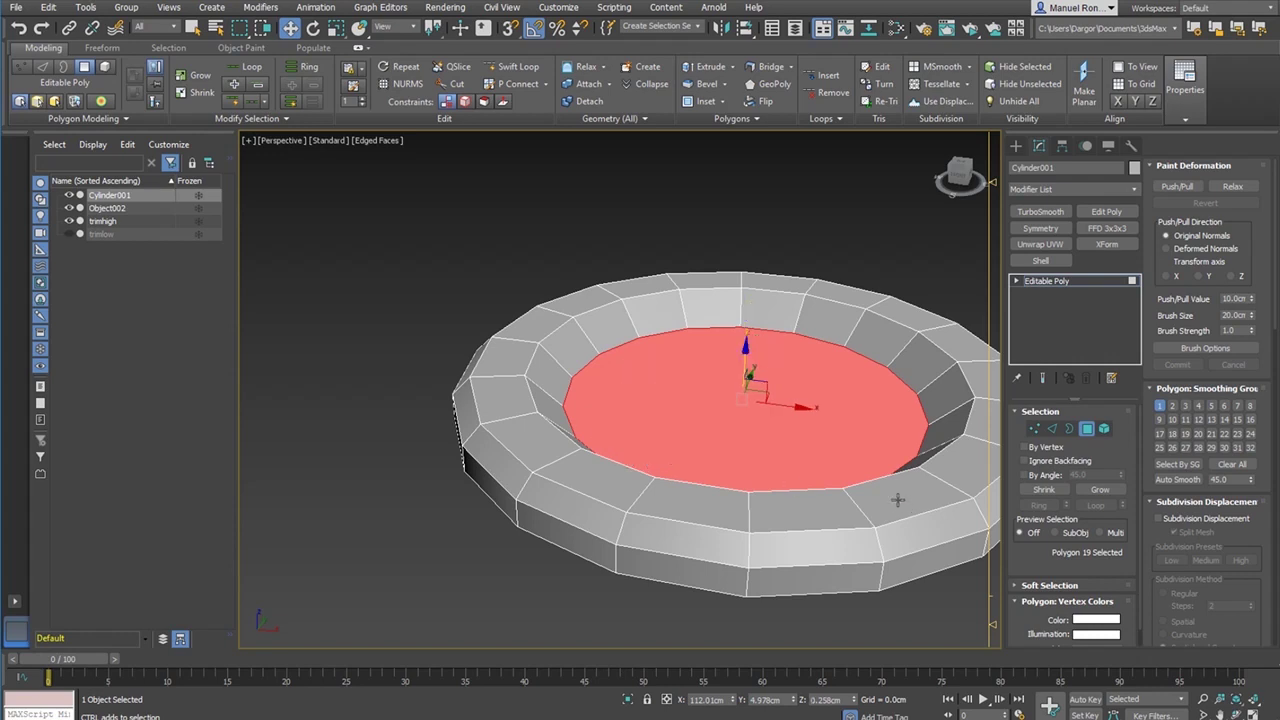
key(ctrl+z)
- Bevel the disc's inset polygon downward with a height of -1 cm and an outline of -0.7 cm
click(724, 84)
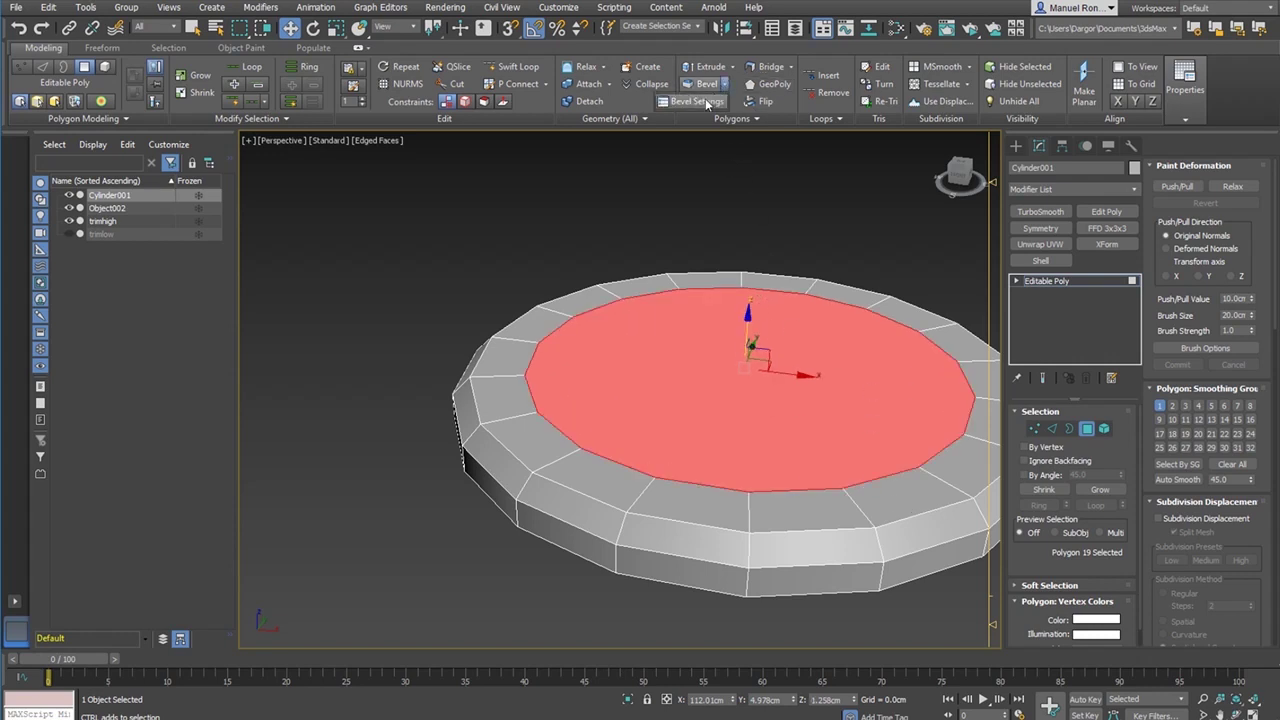
click(707, 104)
drag(669, 440, 557, 432)
text(-)
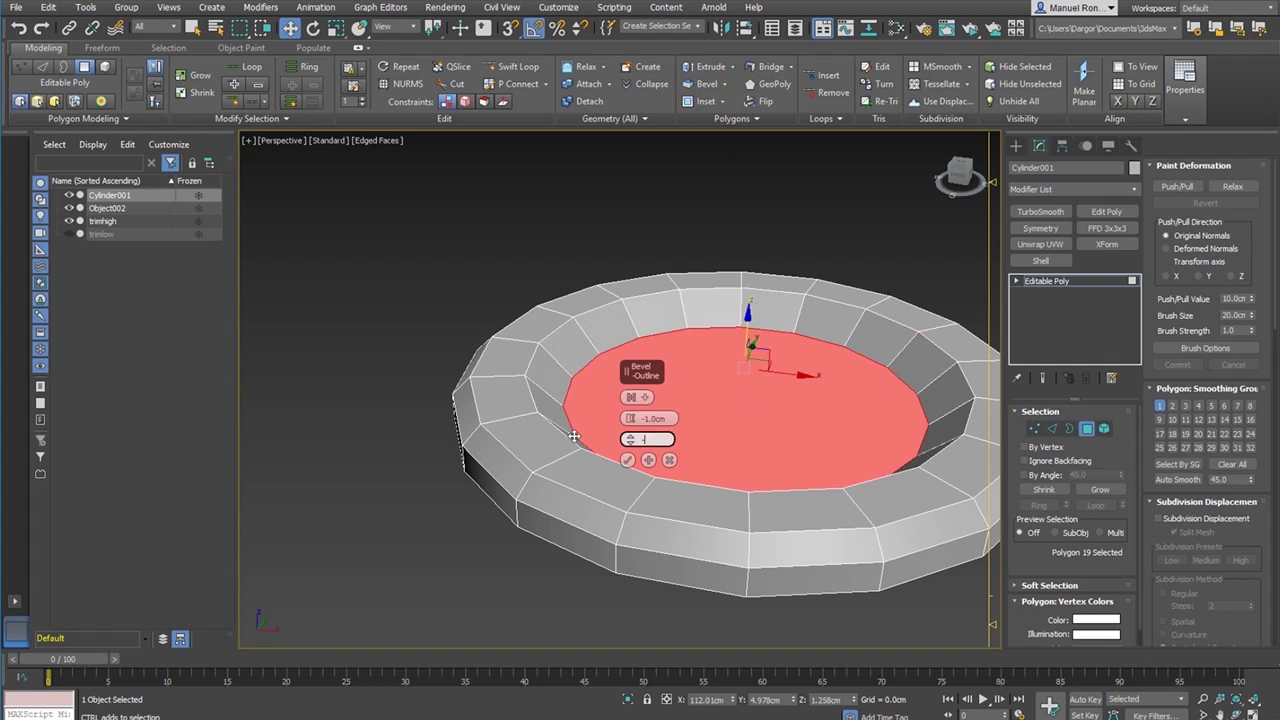
text(0.7)
key(Return)
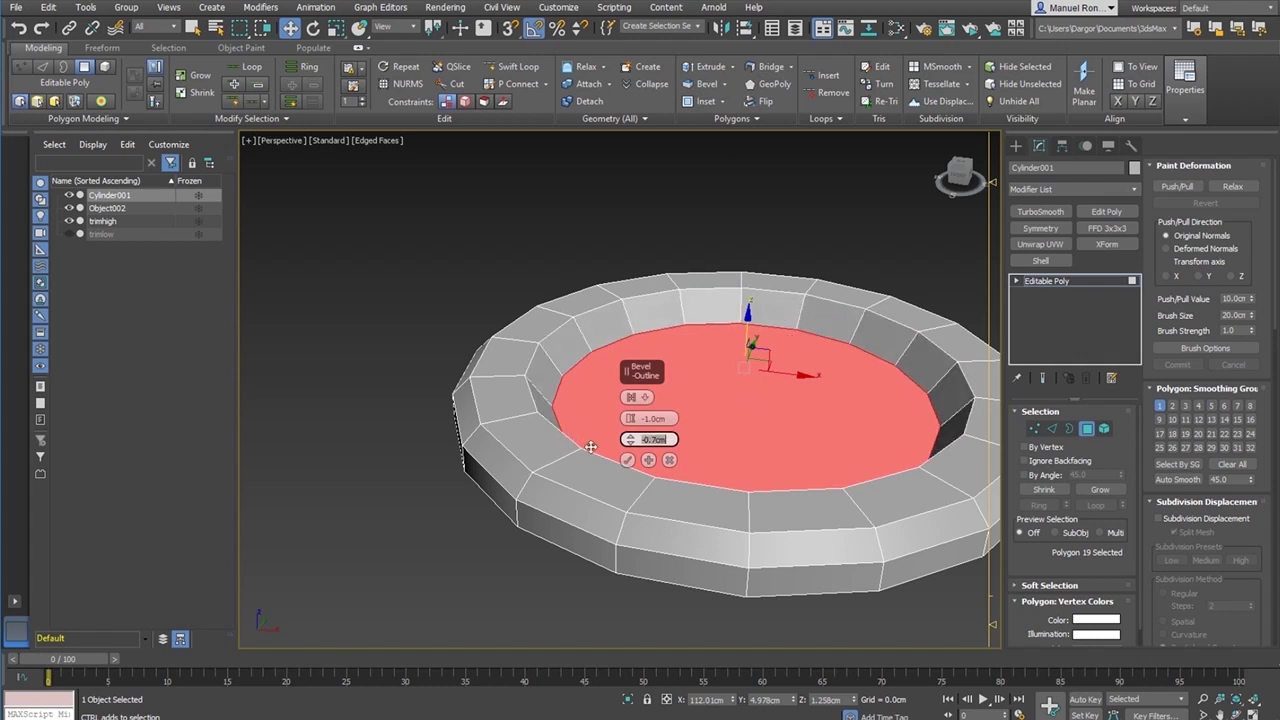
click(627, 460)
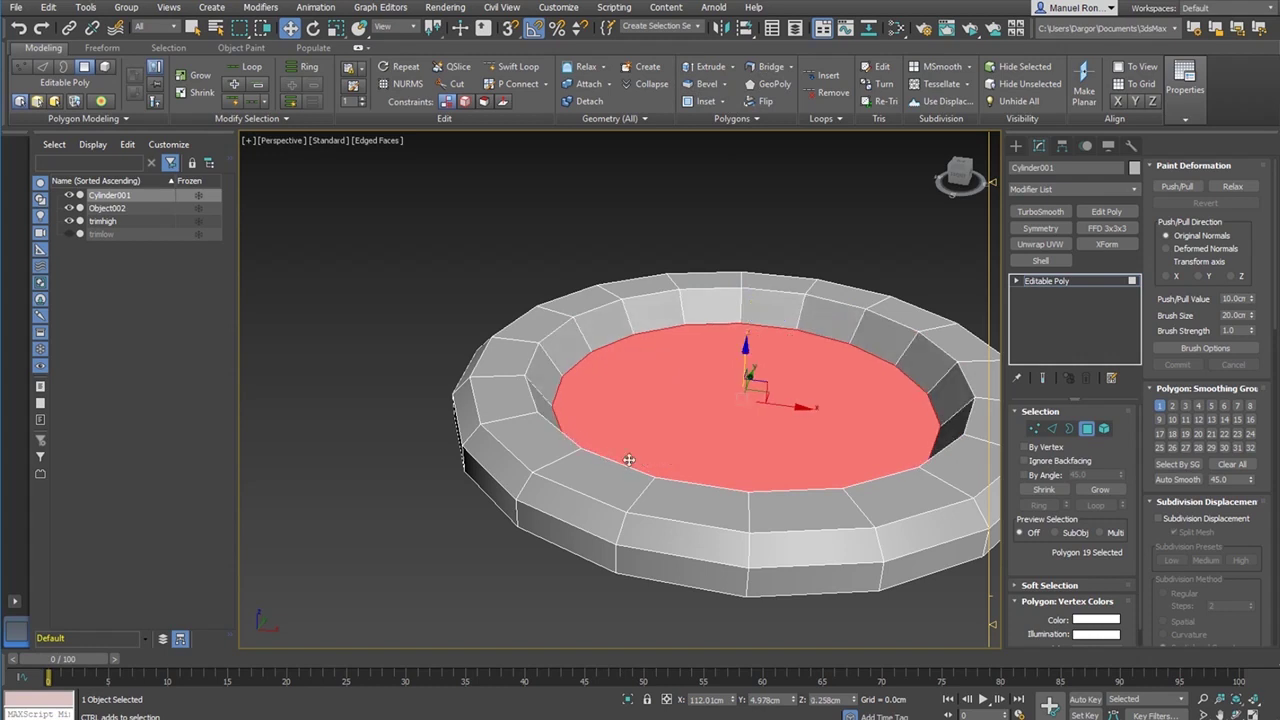
- Extrude the recessed center polygon upward by 1 cm
click(707, 84)
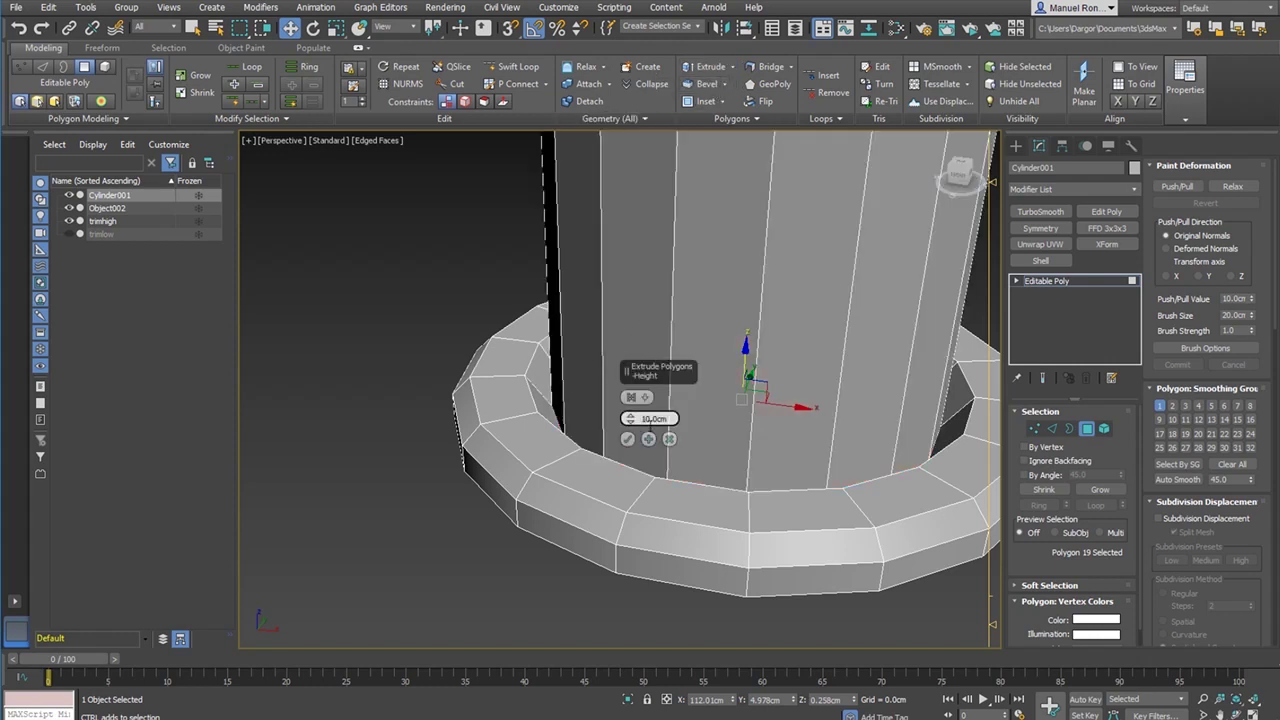
double_click(665, 418)
text(1)
key(Return)
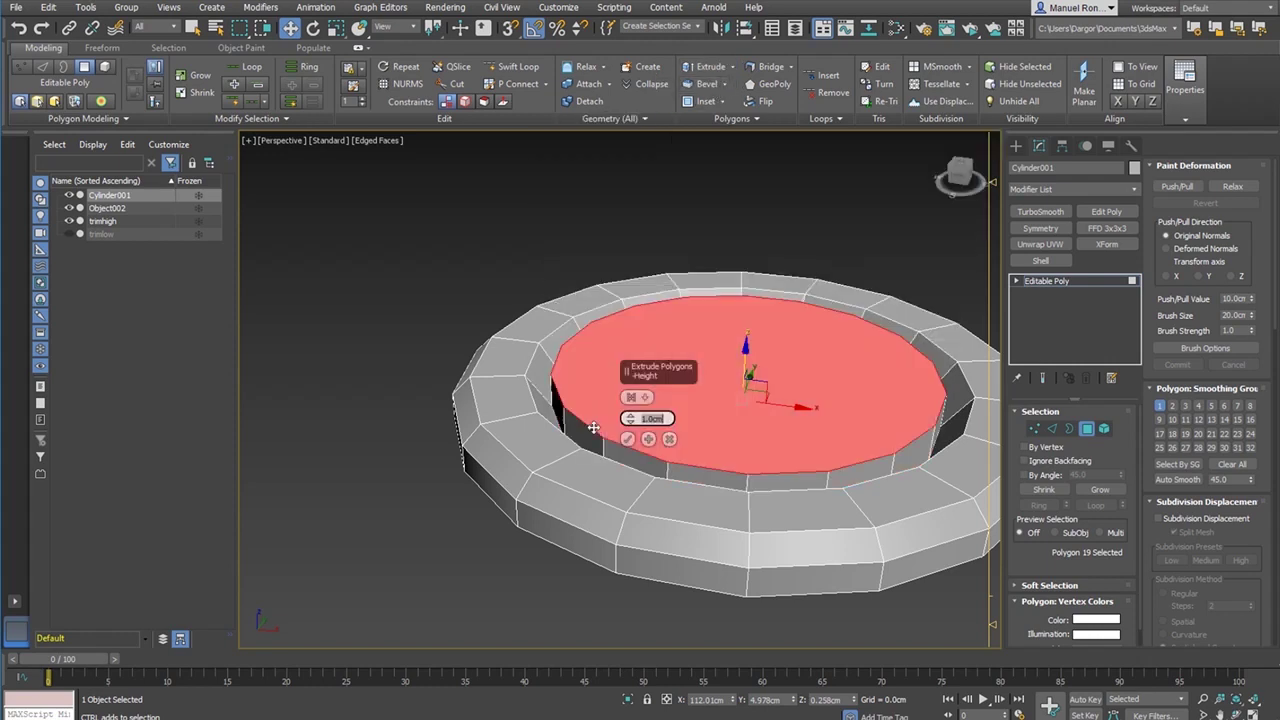
click(627, 439)
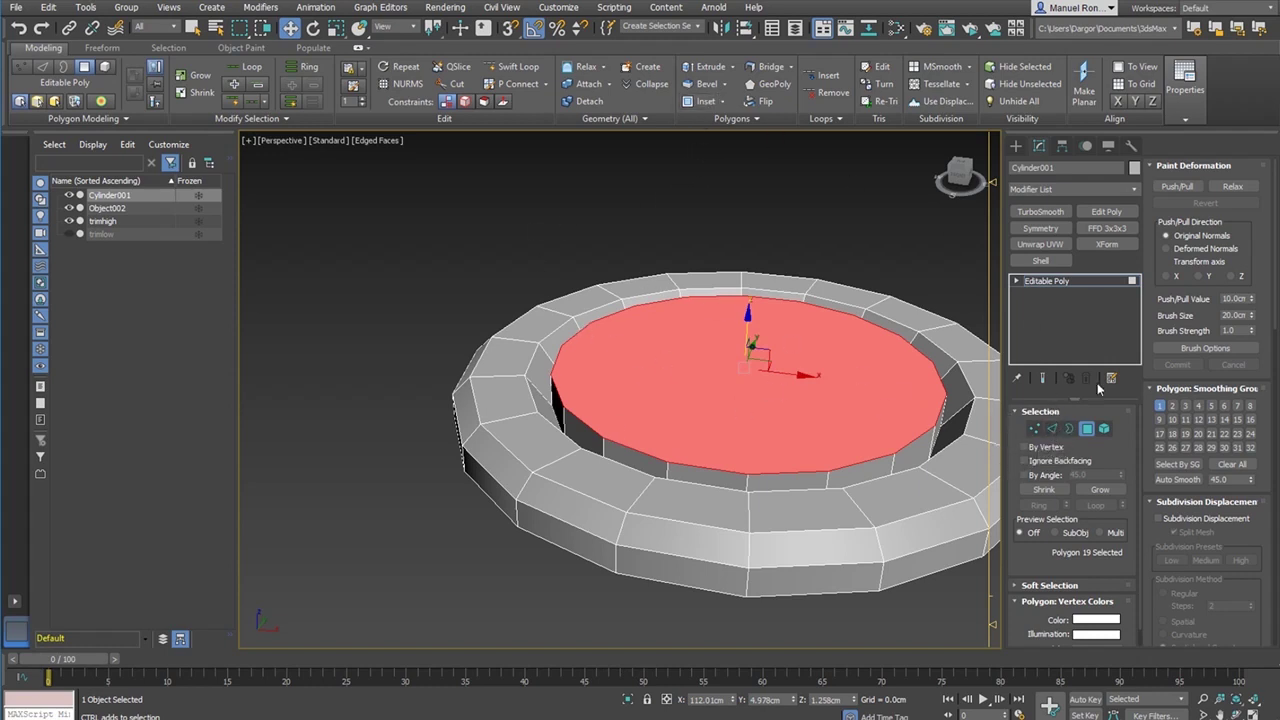
- Convert the raised center polygon selection to its border edges and chamfer them by 0.3 cm
ctrl+click(1051, 428)
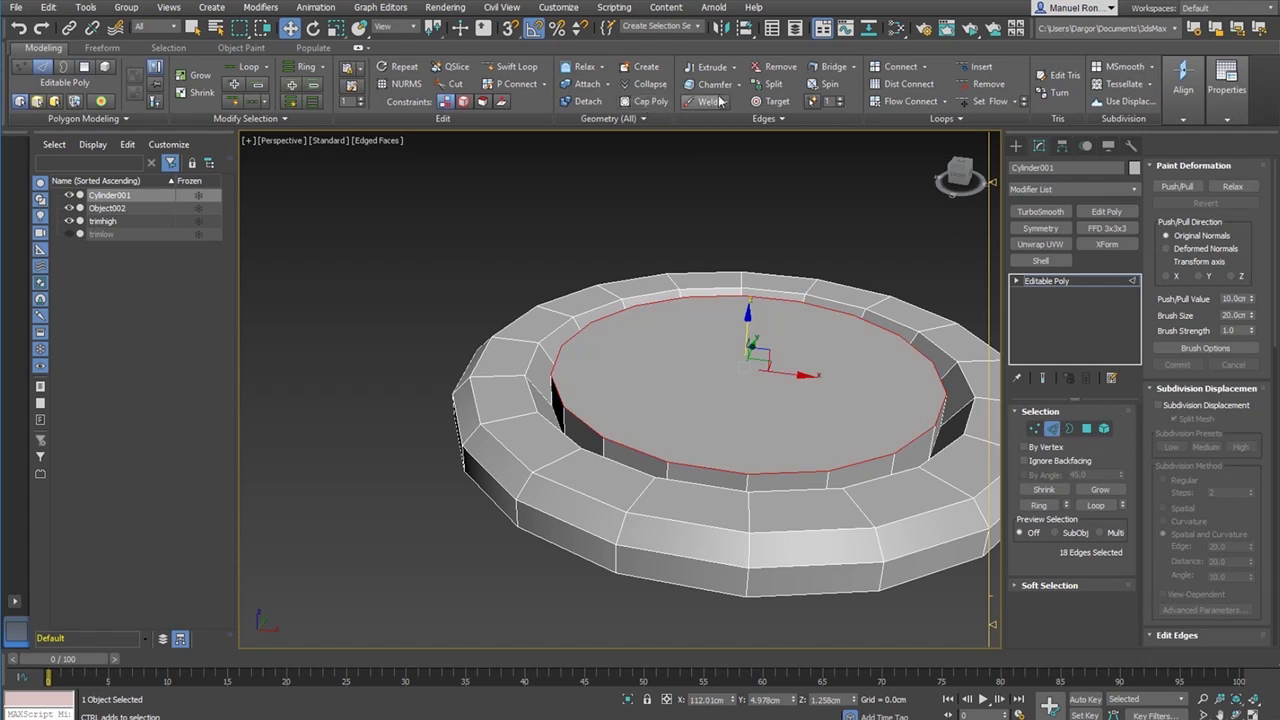
click(738, 88)
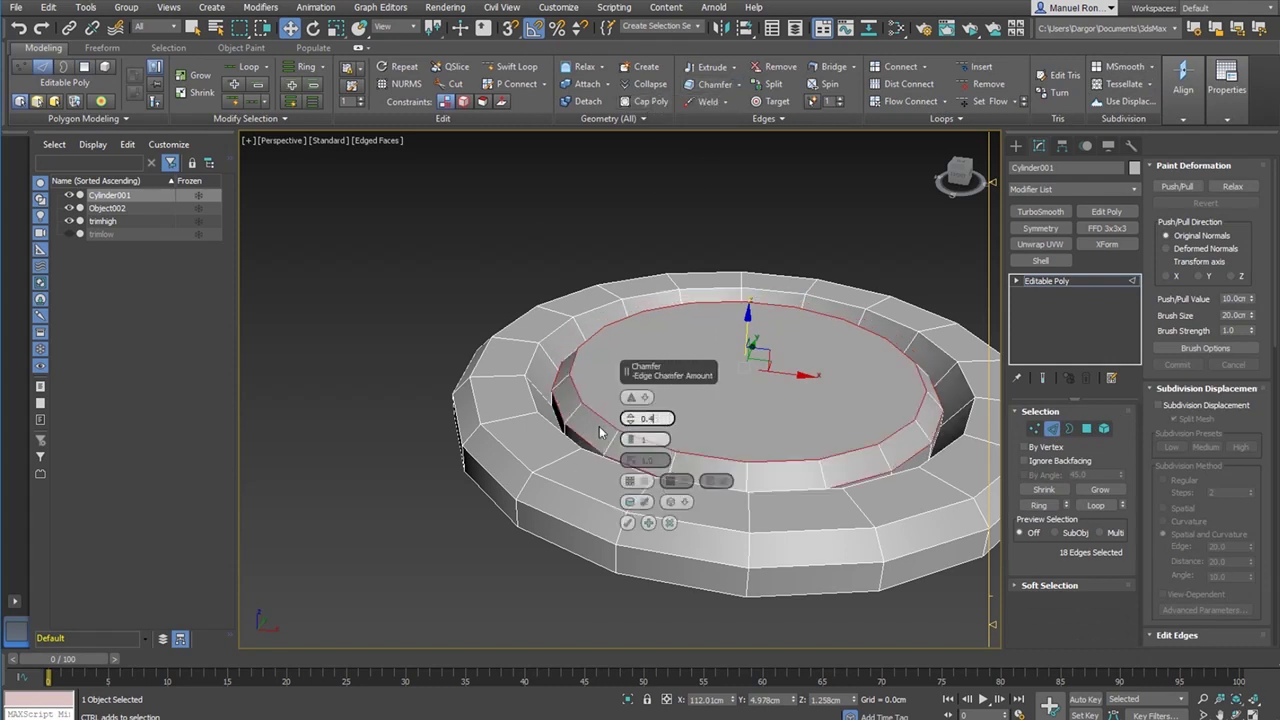
text(0.3)
key(Return)
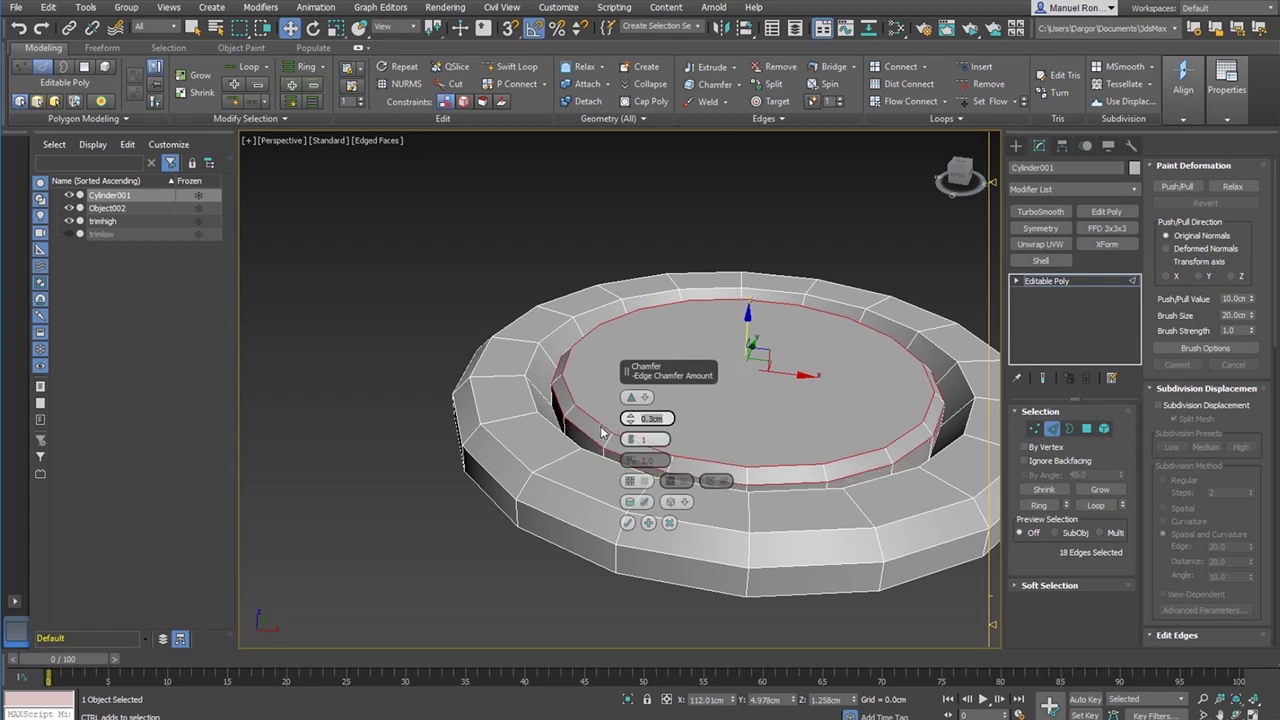
click(630, 522)
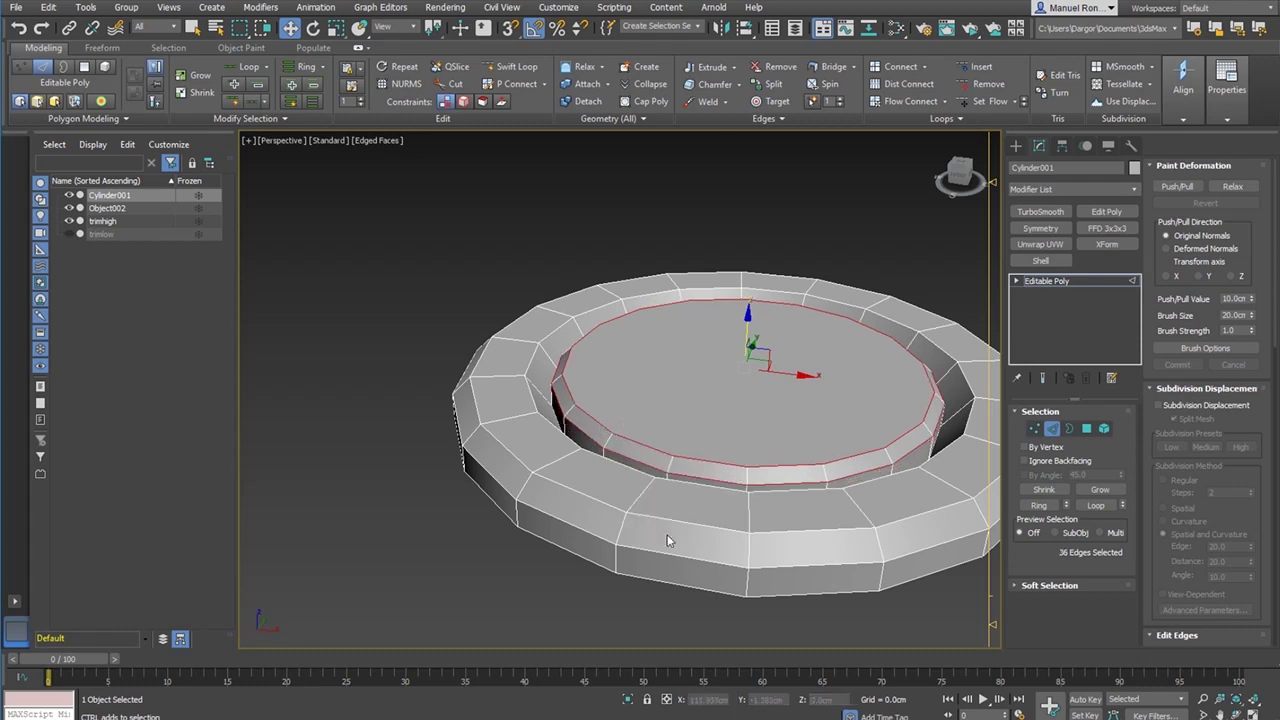
- Inset the top polygon of the raised center plateau by about 1.63 cm
alt+middle_drag(667, 534, 727, 387)
scroll(750, 424, up, 4)
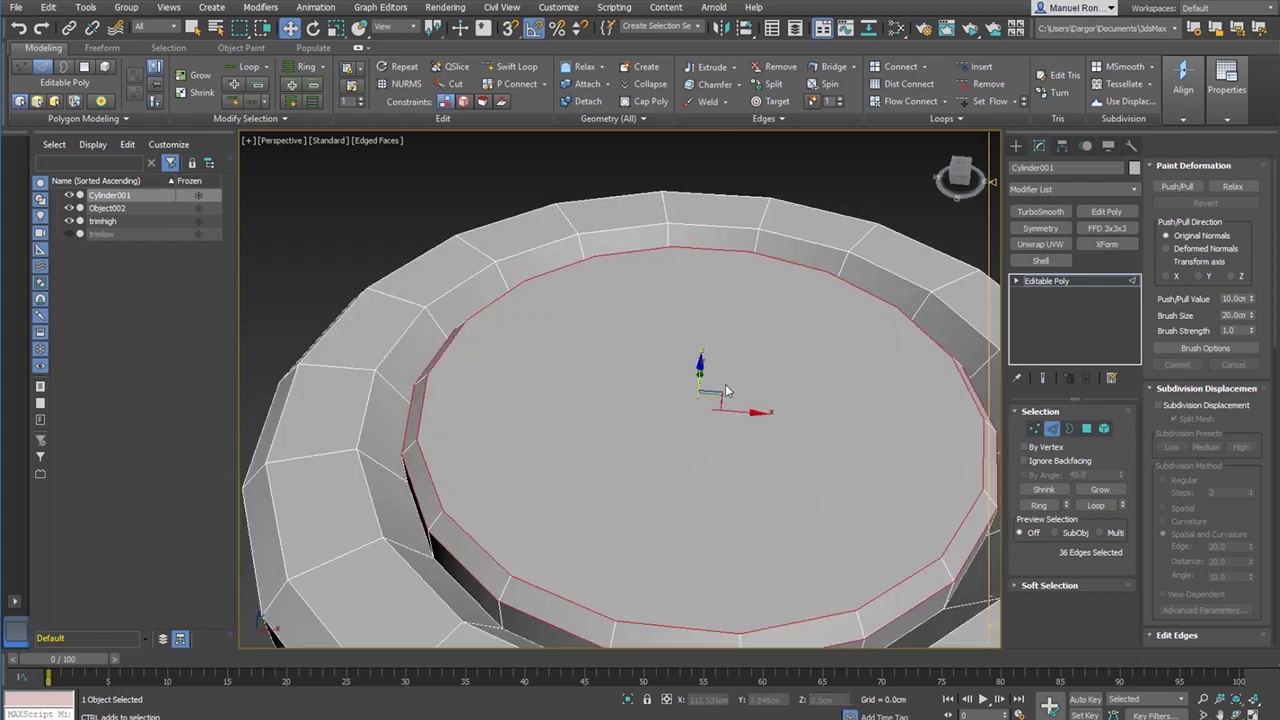
click(1086, 428)
click(700, 540)
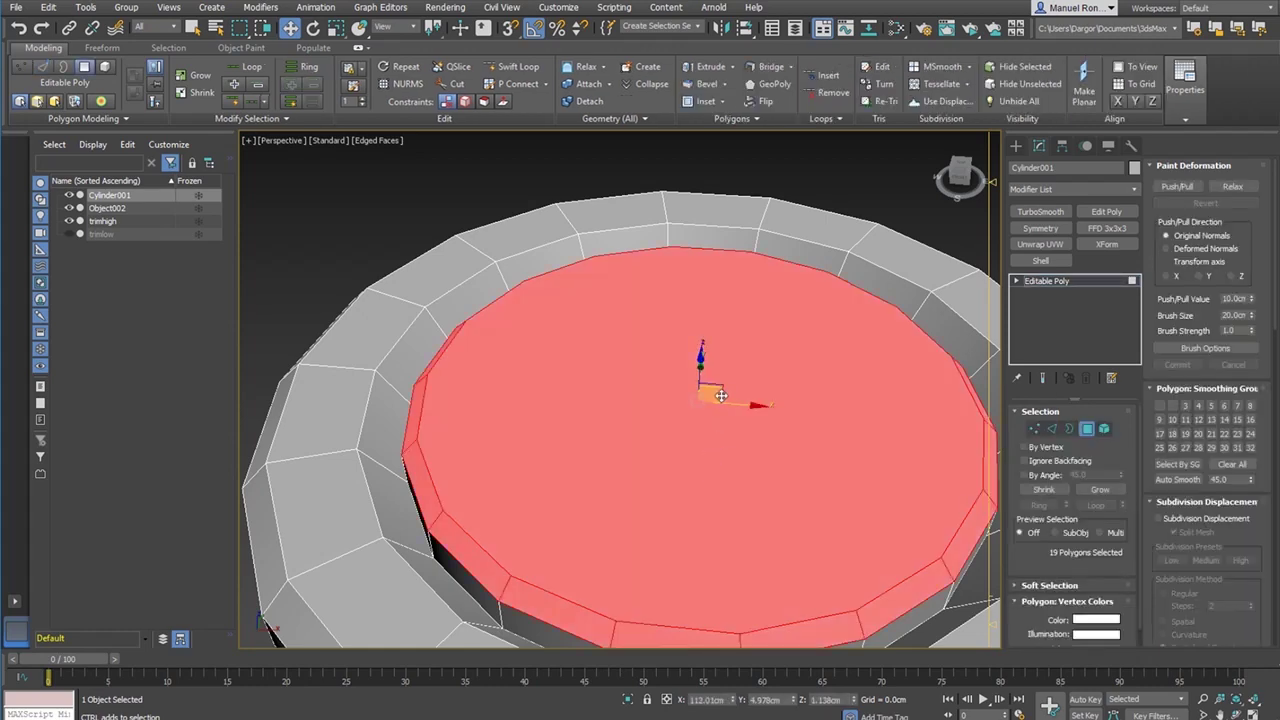
click(722, 102)
click(710, 121)
drag(633, 424, 632, 418)
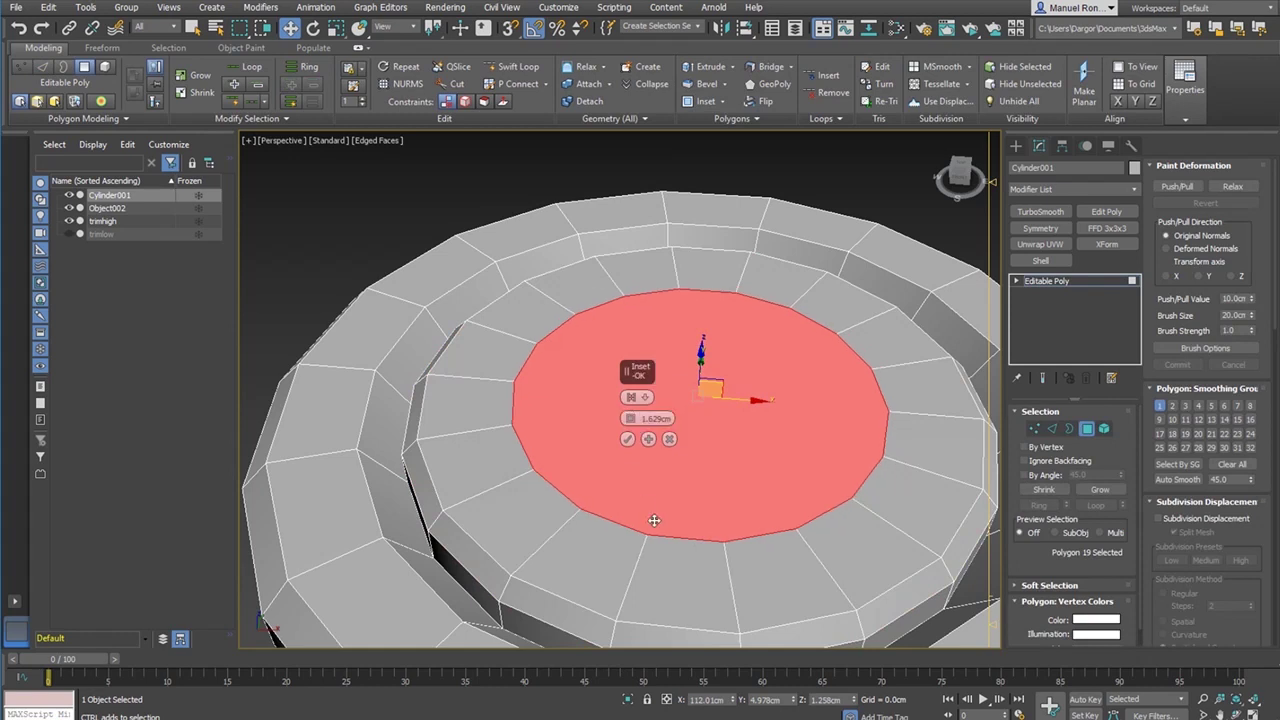
click(628, 439)
- Bevel the plateau's inset polygon with height -1 cm and outline -0.7 cm, and clear the polygon selection
click(733, 68)
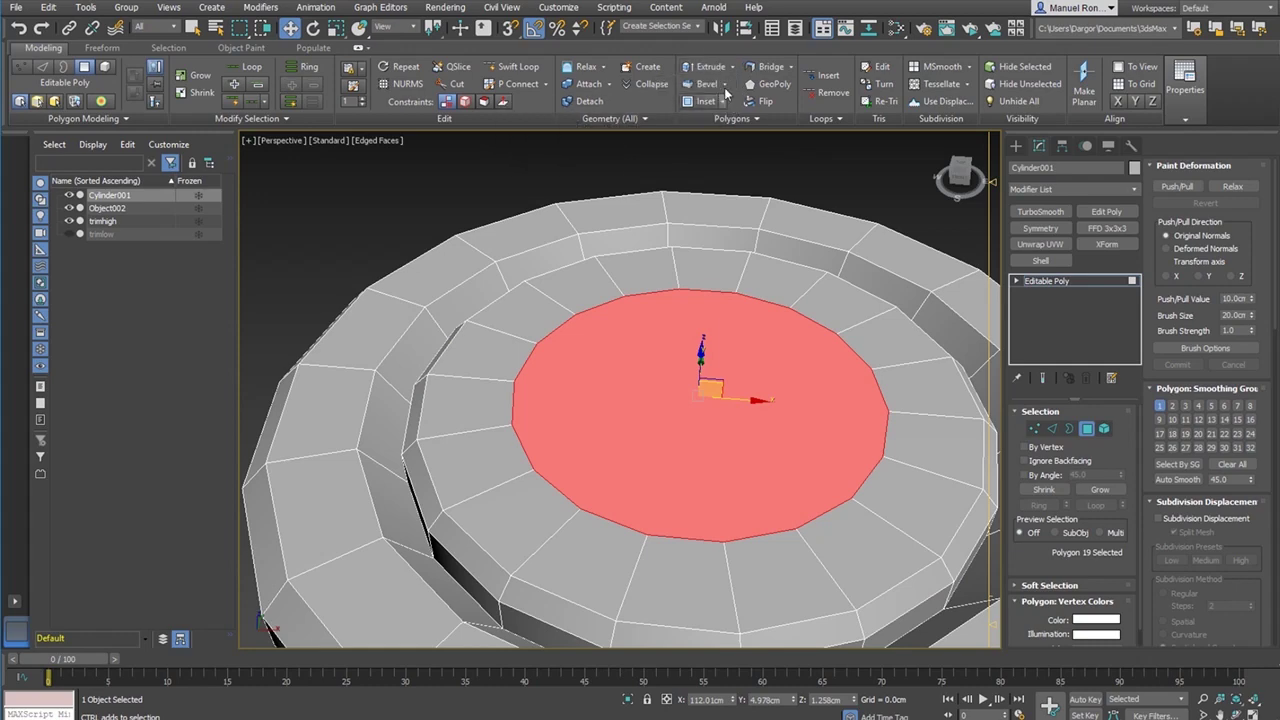
click(724, 84)
click(694, 102)
alt+middle_drag(623, 474, 639, 498)
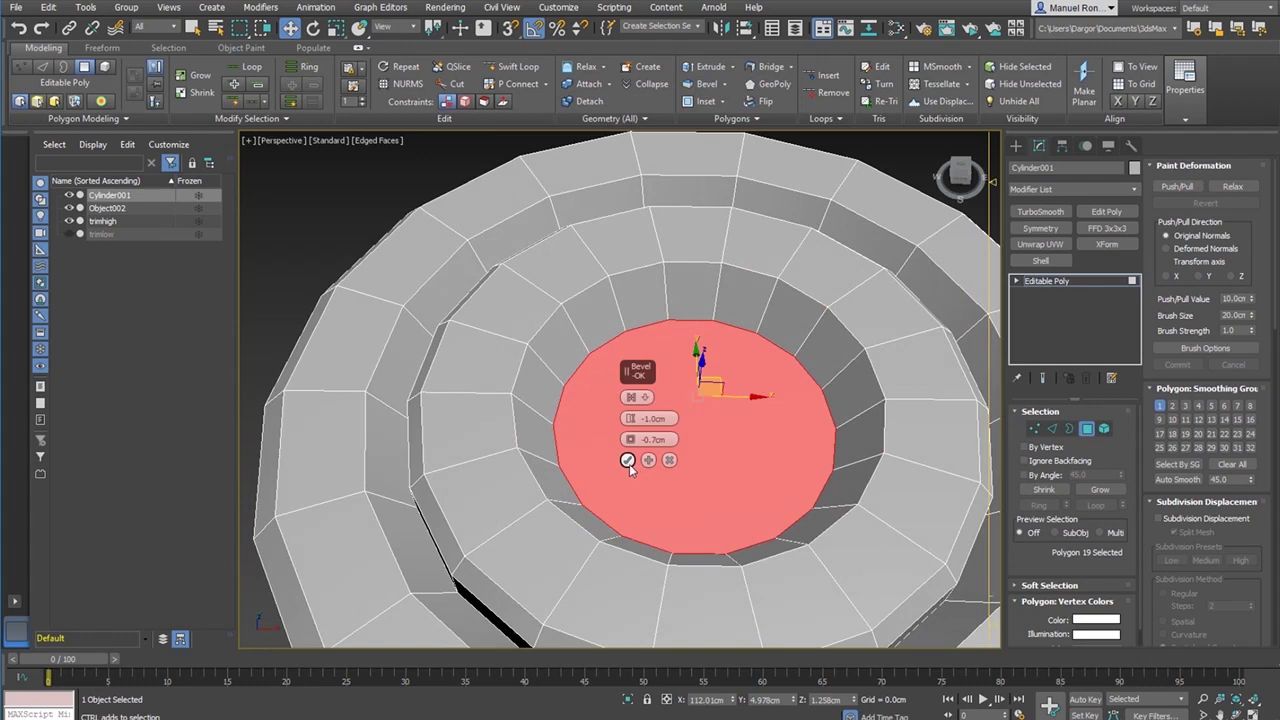
click(629, 464)
scroll(635, 453, down, 8)
alt+middle_drag(635, 452, 664, 489)
click(664, 489)
- Inset the polygon at the bottom of the central recess by 0.1 cm
scroll(627, 388, up, 5)
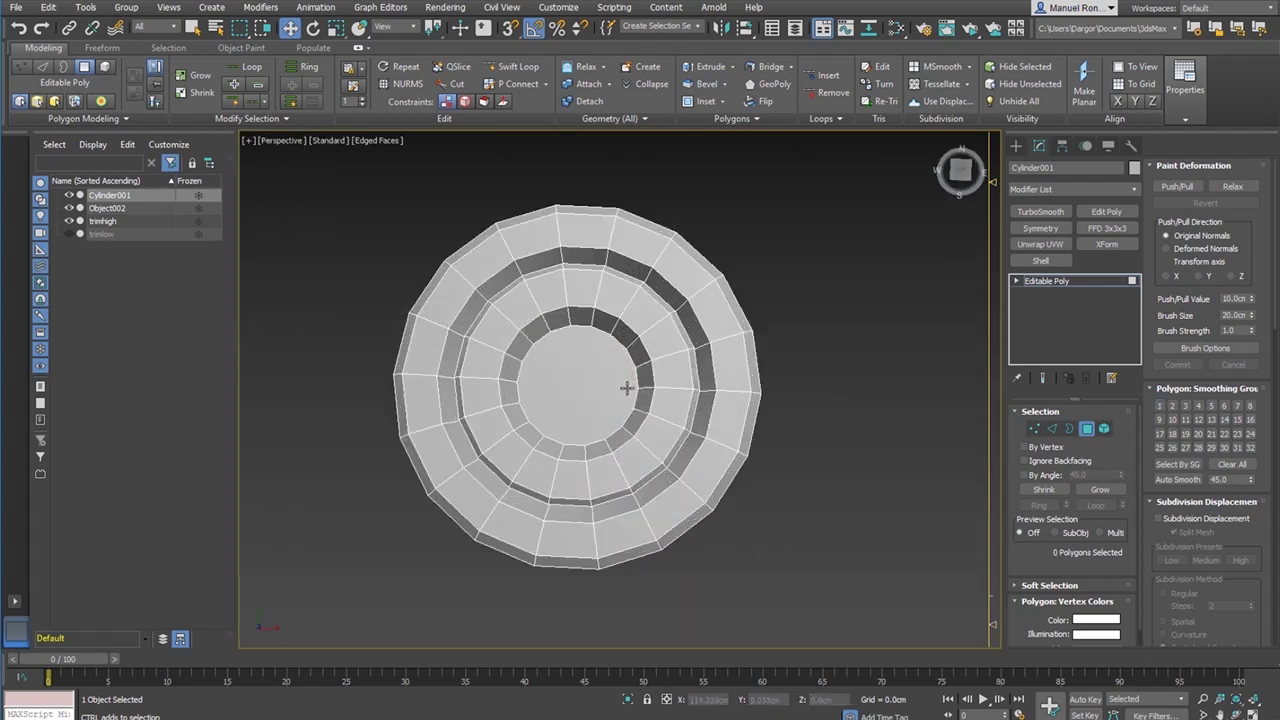
scroll(627, 388, up, 4)
scroll(666, 403, down, 1)
scroll(617, 374, up, 3)
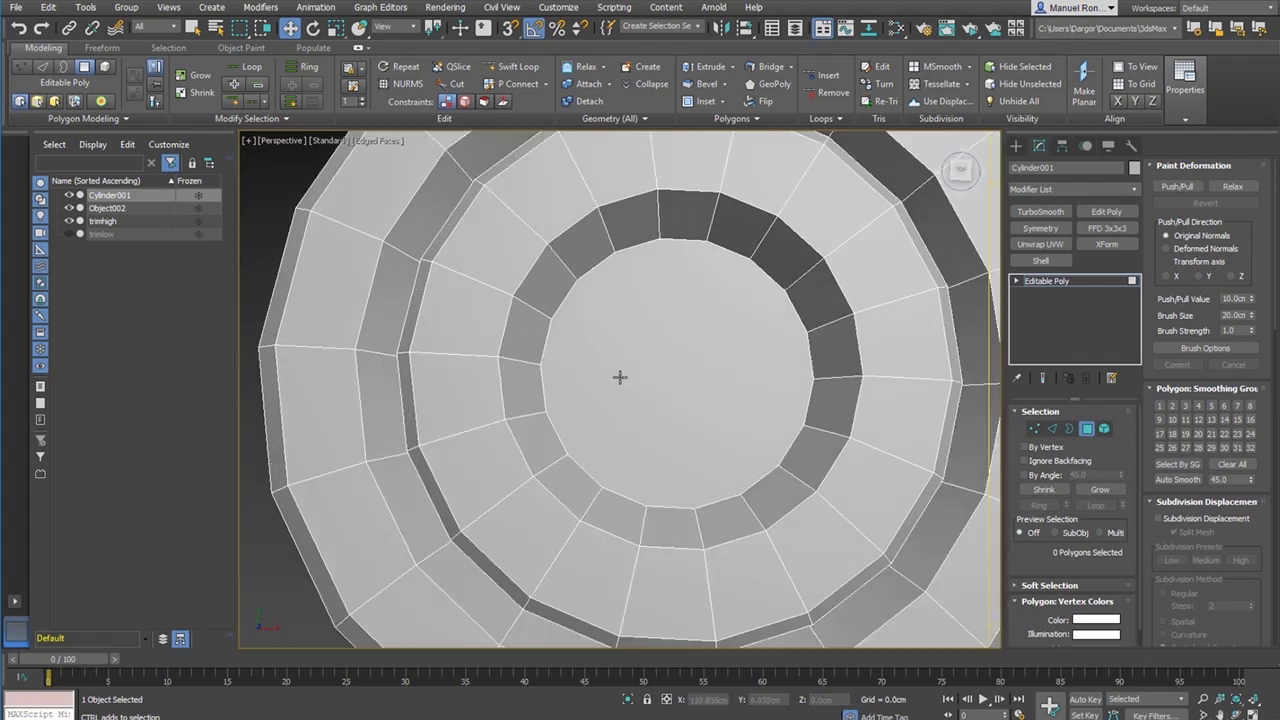
scroll(645, 348, down, 1)
scroll(708, 328, up, 3)
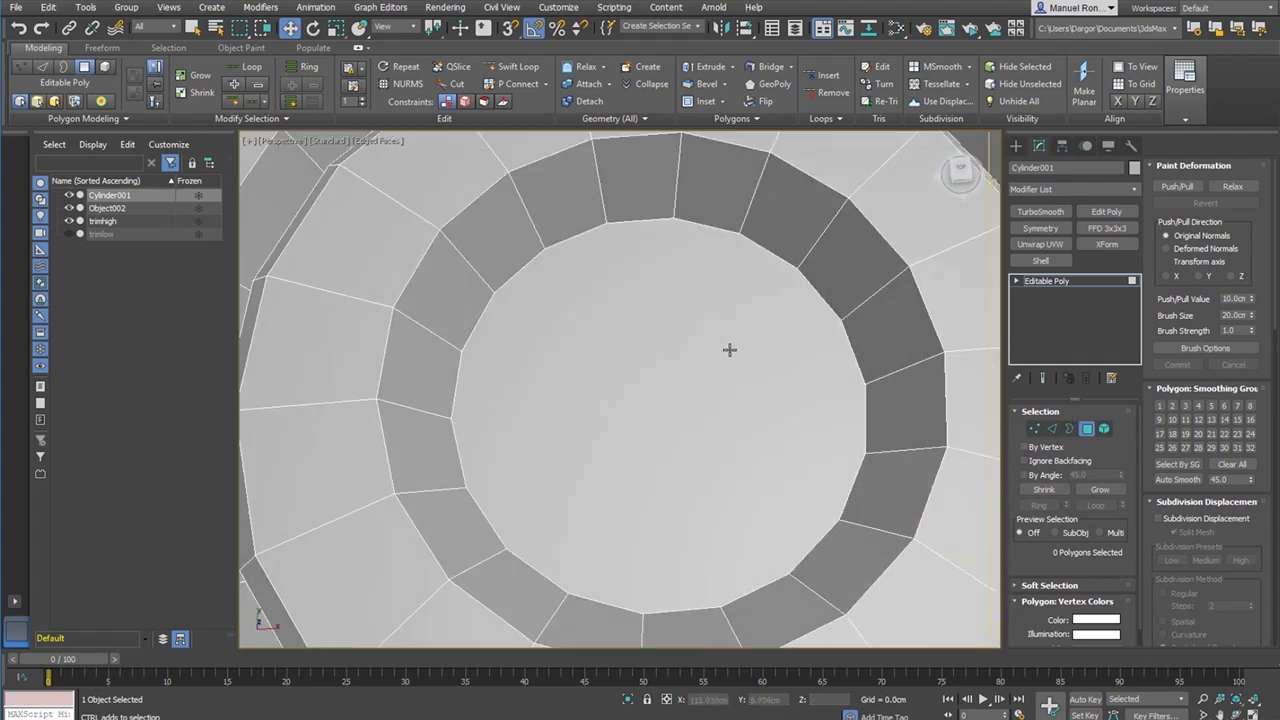
click(734, 411)
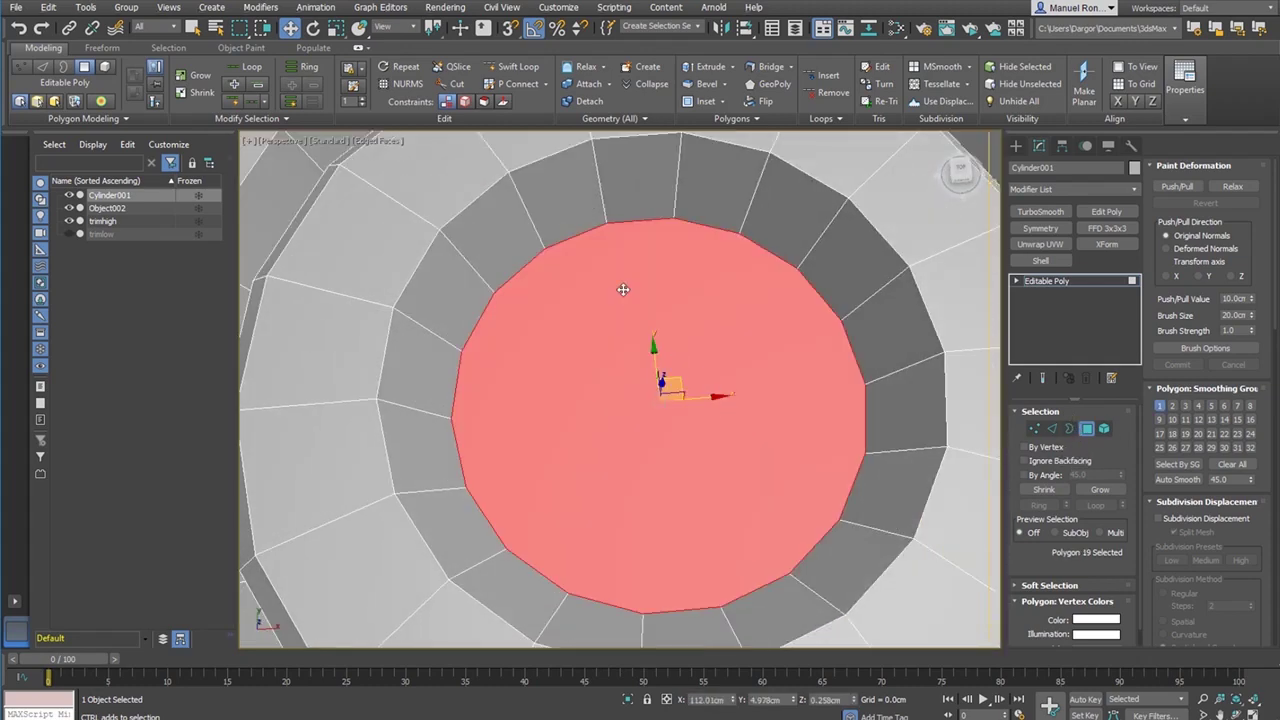
click(720, 101)
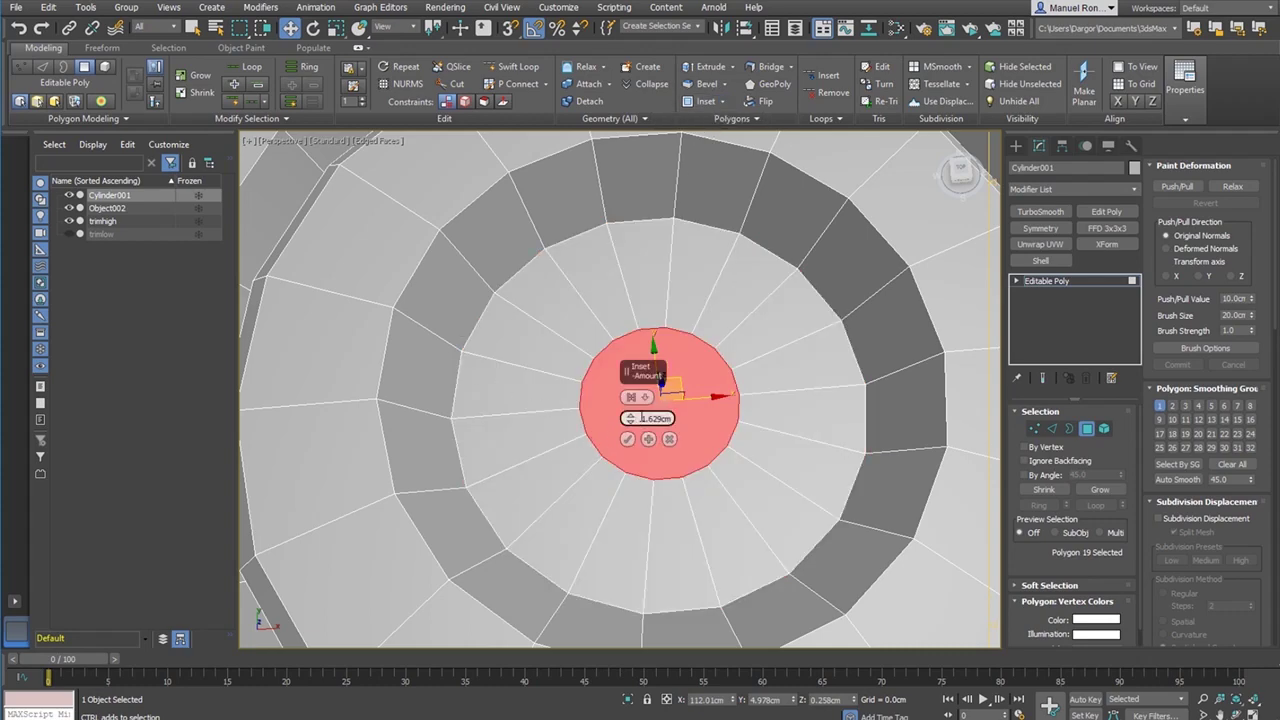
drag(642, 418, 725, 420)
text(0.1)
key(Return)
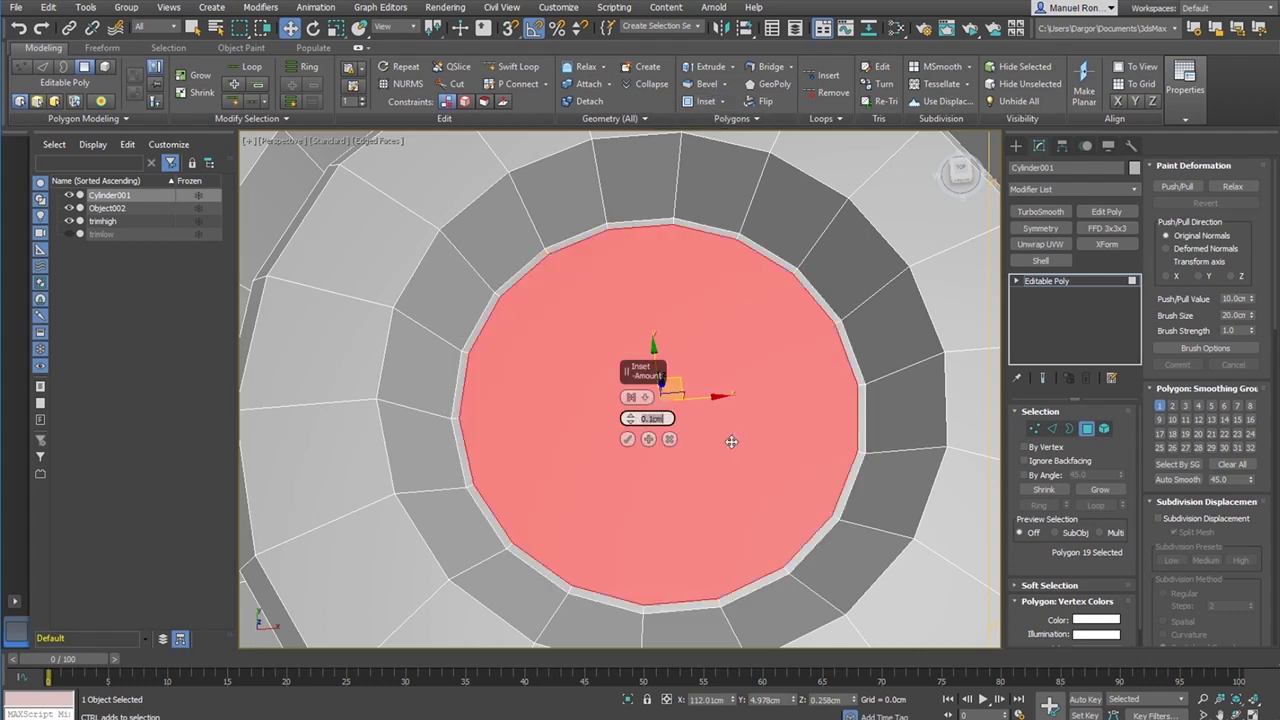
click(631, 442)
scroll(648, 450, down, 5)
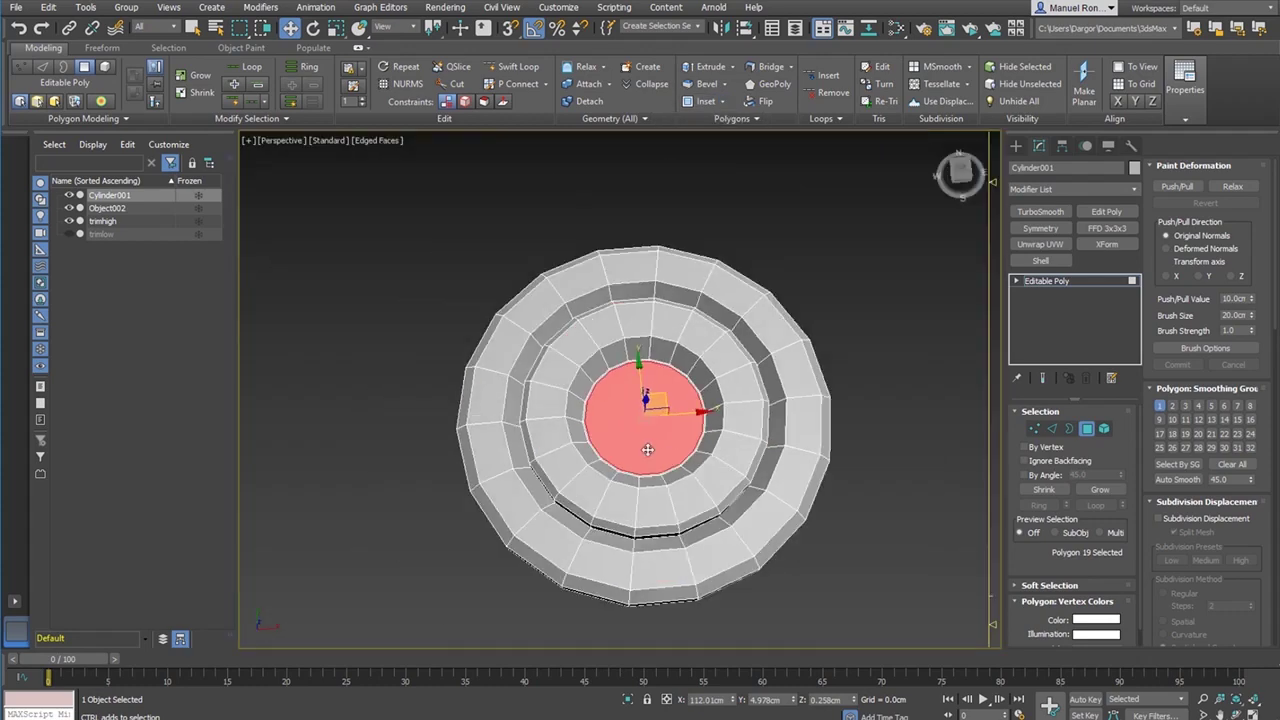
- Select a radial edge loop from the disc's rim to its central recess and expand it to all parallel radial edges
alt+middle_drag(648, 450, 590, 411)
scroll(621, 323, up, 6)
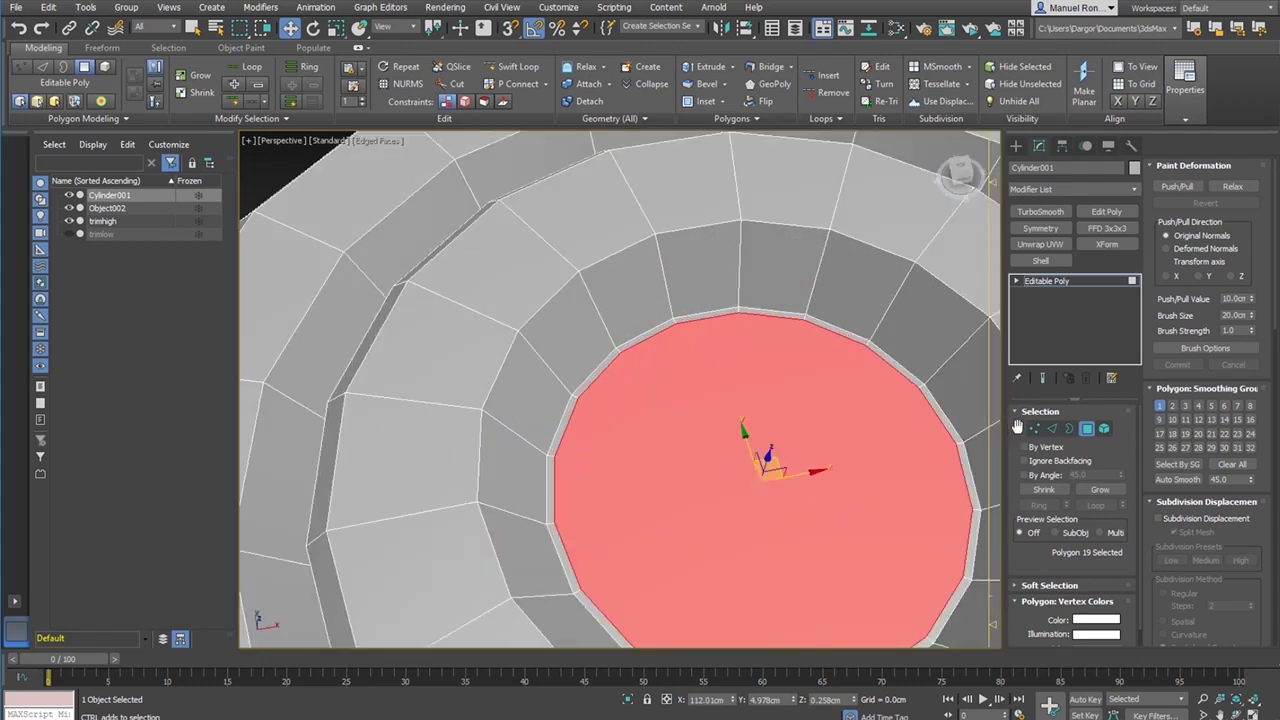
click(1052, 428)
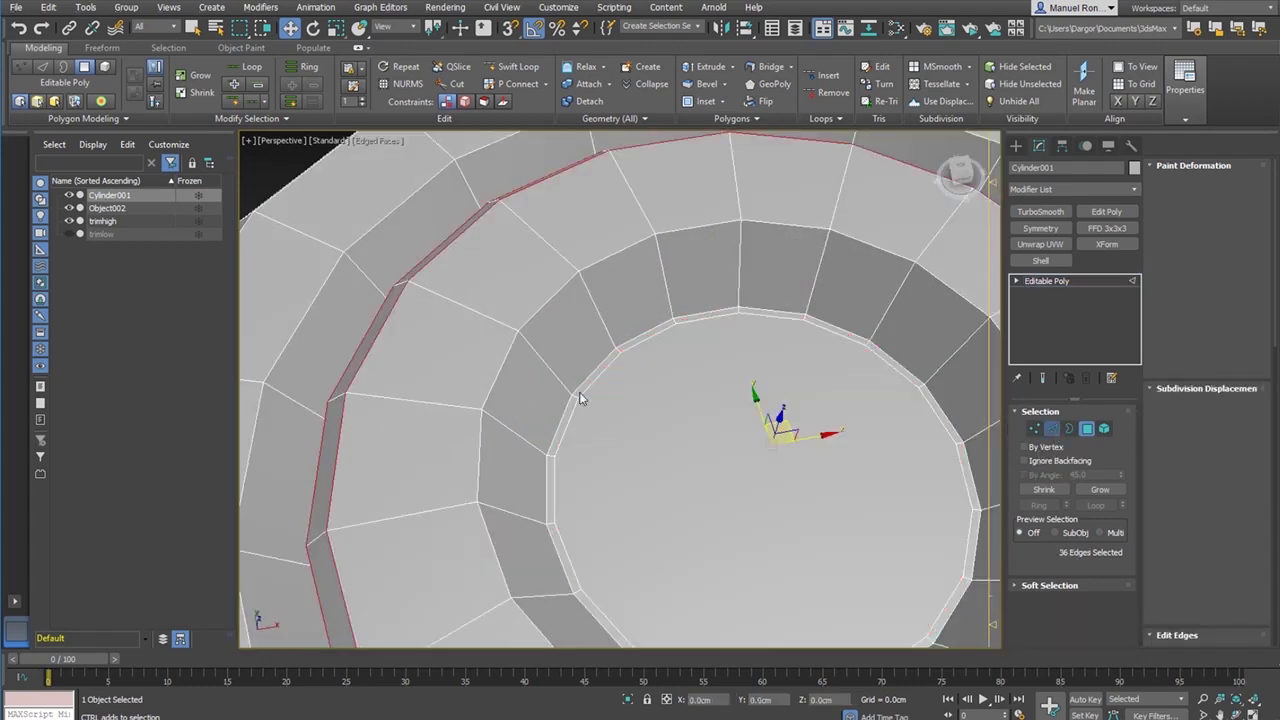
double_click(607, 337)
scroll(610, 345, down, 4)
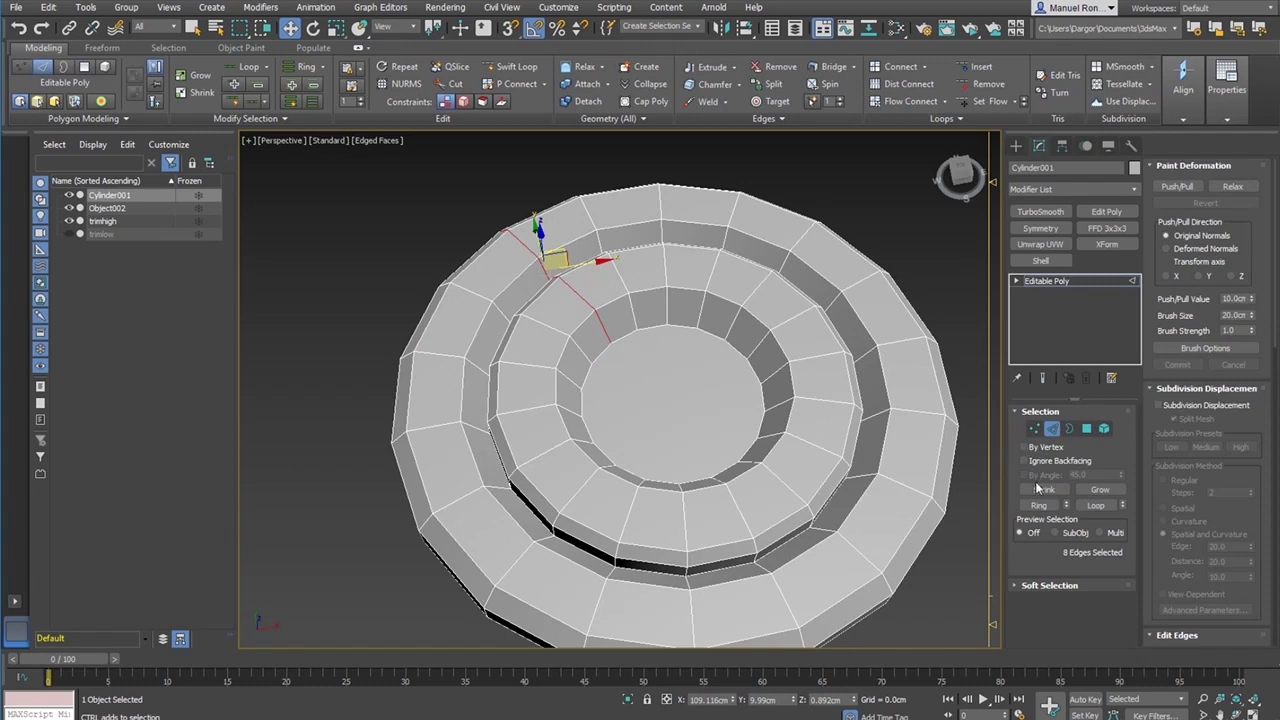
click(1040, 506)
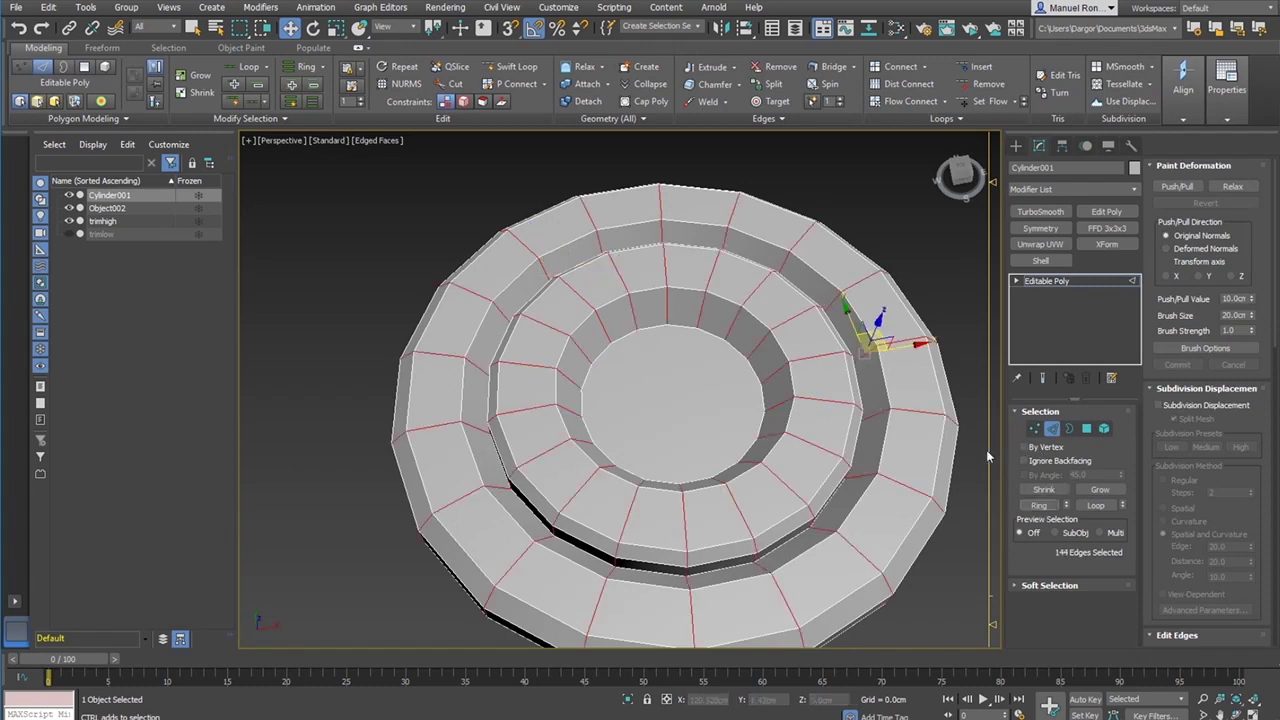
- Connect the selected radial edges with 2 segments and a pinch of 93 to add support loops beside every ring edge
click(925, 68)
scroll(580, 495, up, 3)
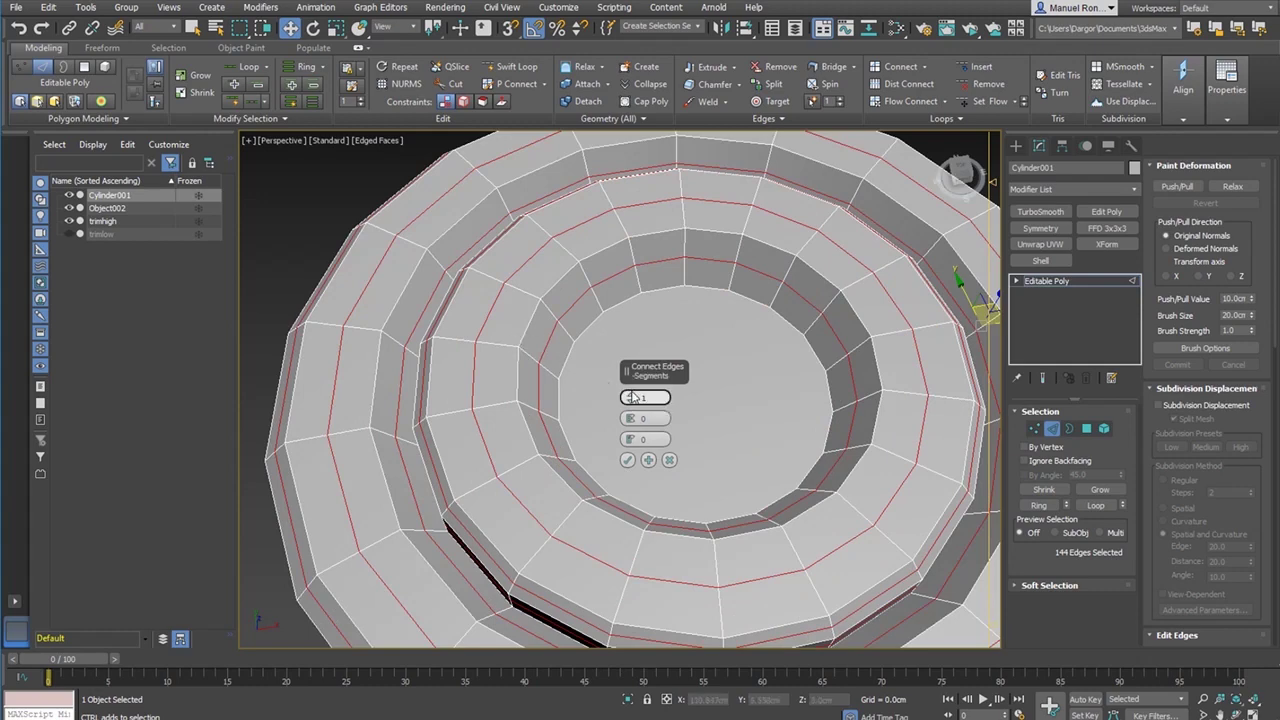
drag(632, 398, 552, 340)
scroll(552, 340, up, 2)
drag(630, 418, 576, 172)
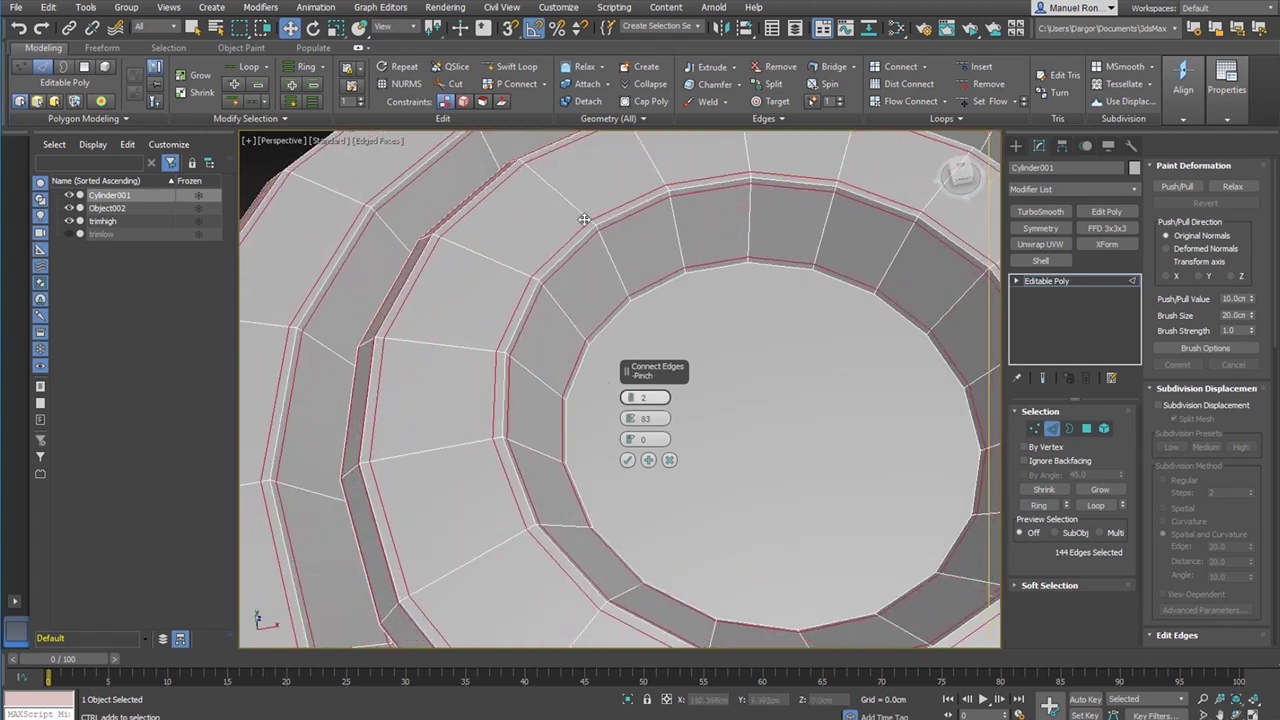
click(628, 460)
- Inset the floor polygon of the central recess slightly to add a supporting ring
click(1087, 428)
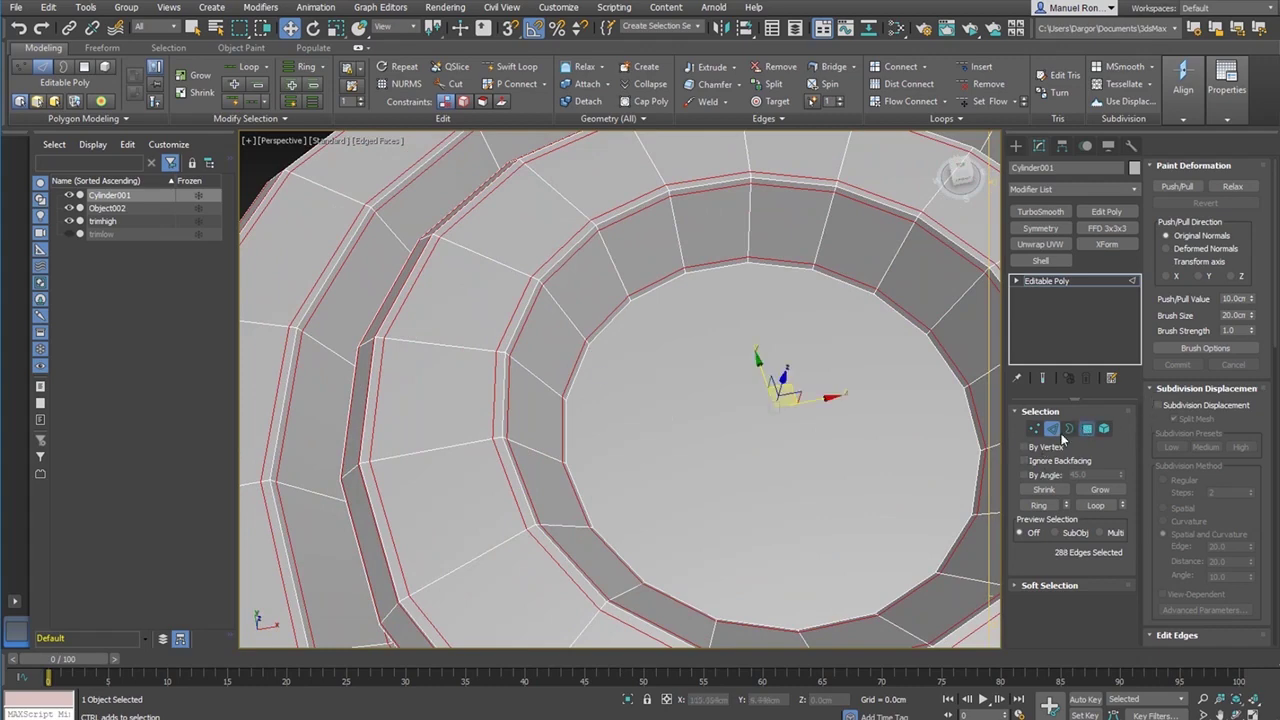
click(807, 382)
click(722, 102)
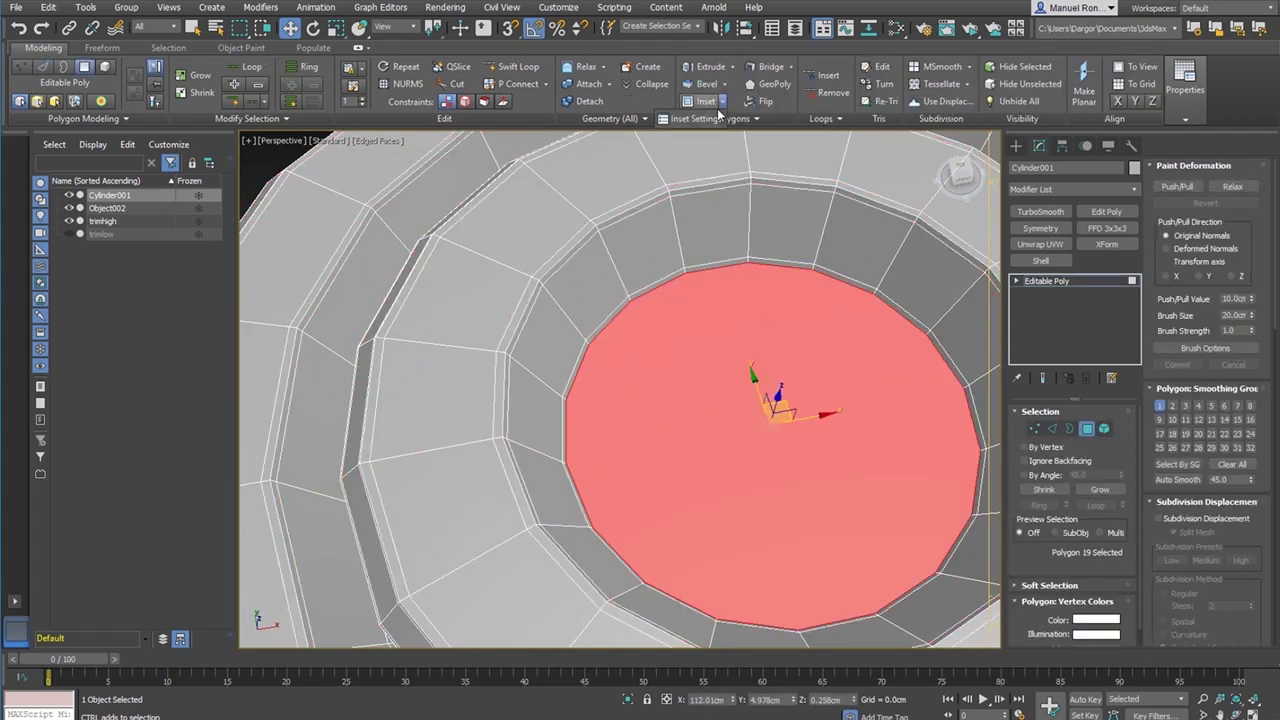
click(715, 120)
click(627, 441)
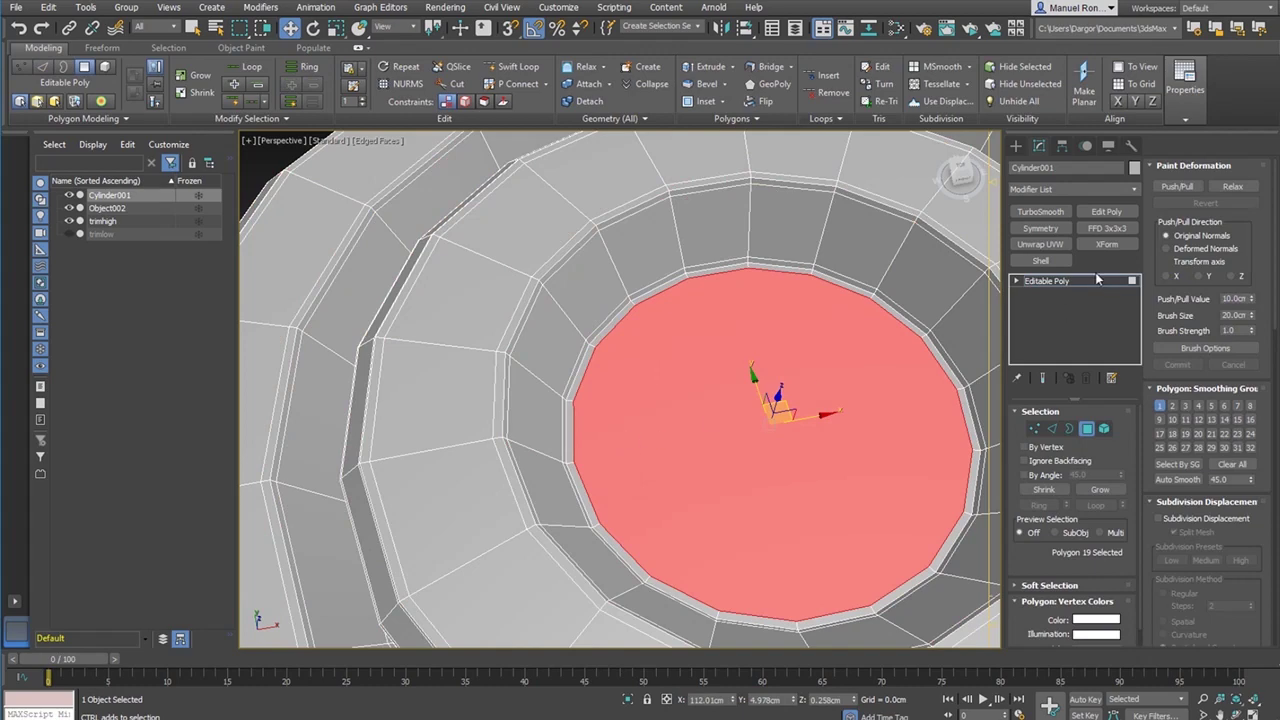
- Apply TurboSmooth with 2 iterations to the disc and turn off the edged faces display
click(1040, 211)
scroll(752, 303, down, 3)
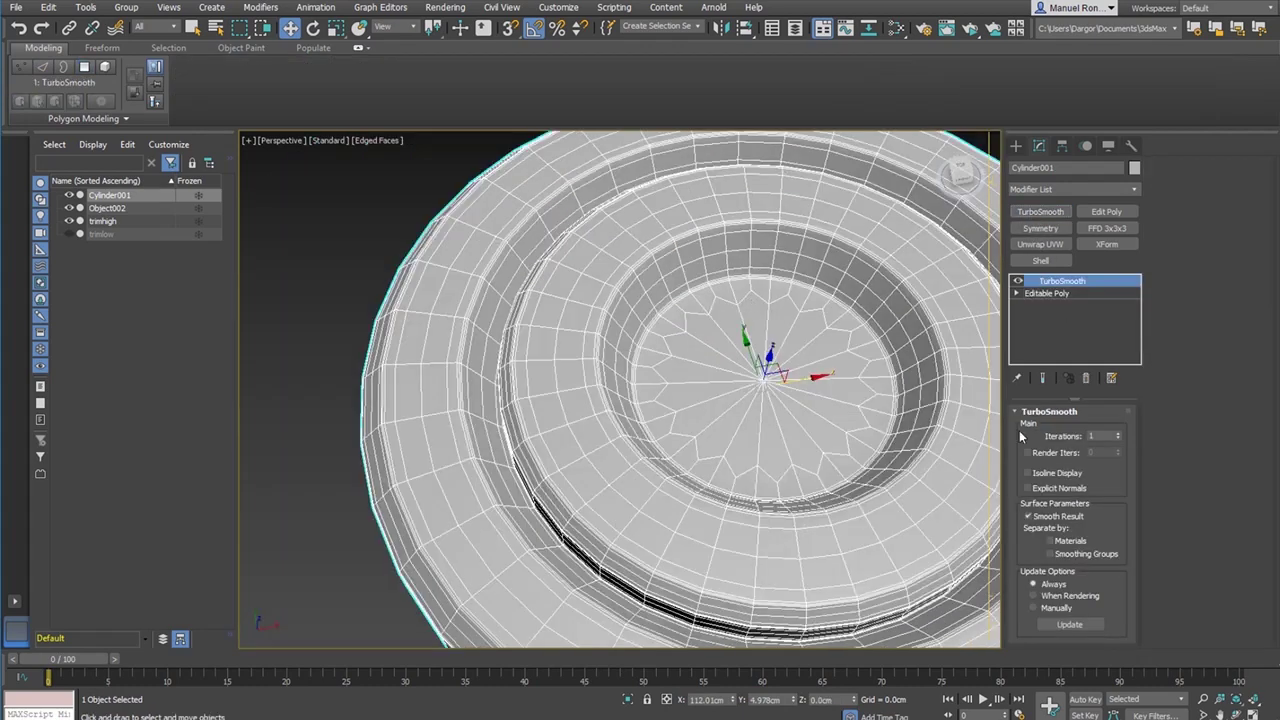
click(1116, 436)
click(286, 476)
scroll(606, 466, down, 5)
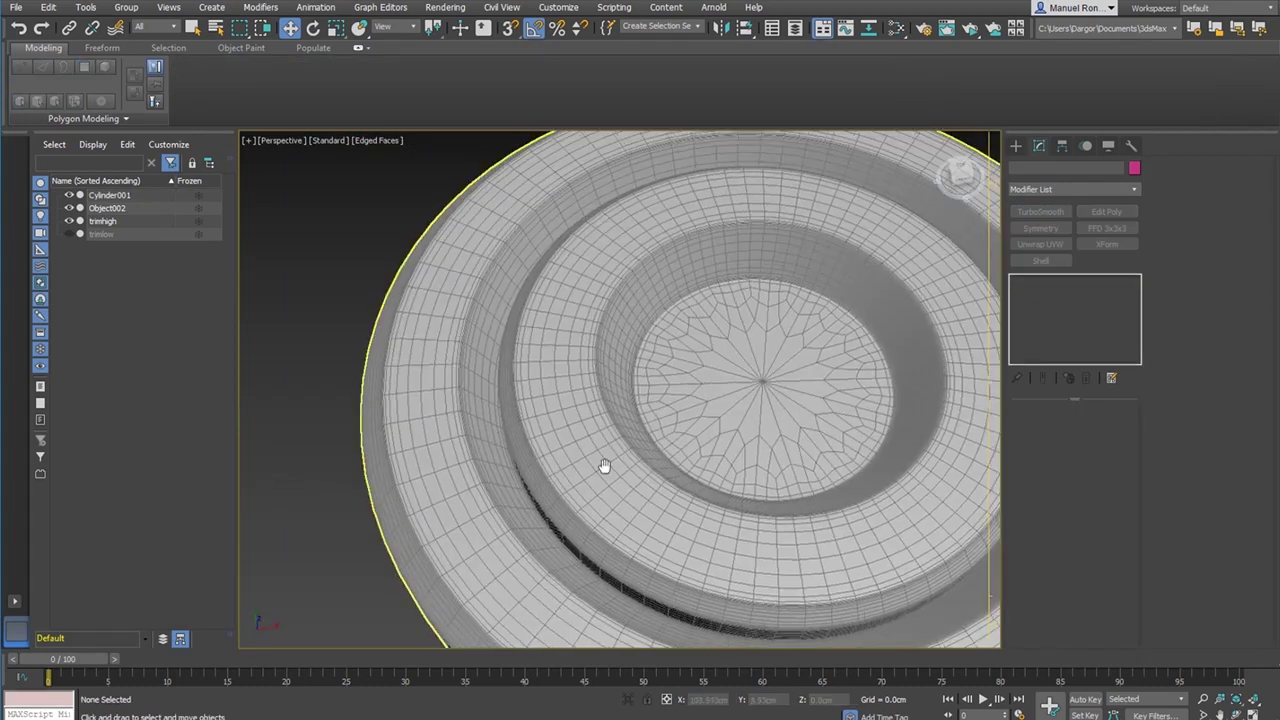
key(F4)
- Move the smoothed disc onto the trimhigh plane beside the angular panel detail, at about X 2.35 cm and Y 52.05 cm
mouse_move(608, 517)
alt+middle_down()
mouse_move(660, 451)
mouse_move(648, 483)
mouse_move(650, 450)
mouse_move(617, 509)
mouse_move(655, 445)
mouse_move(670, 445)
mouse_move(651, 349)
mouse_move(576, 292)
mouse_move(604, 294)
alt+middle_up()
scroll(648, 483, down, 5)
click(648, 483)
drag(604, 294, 483, 306)
alt+middle_drag(483, 340, 600, 374)
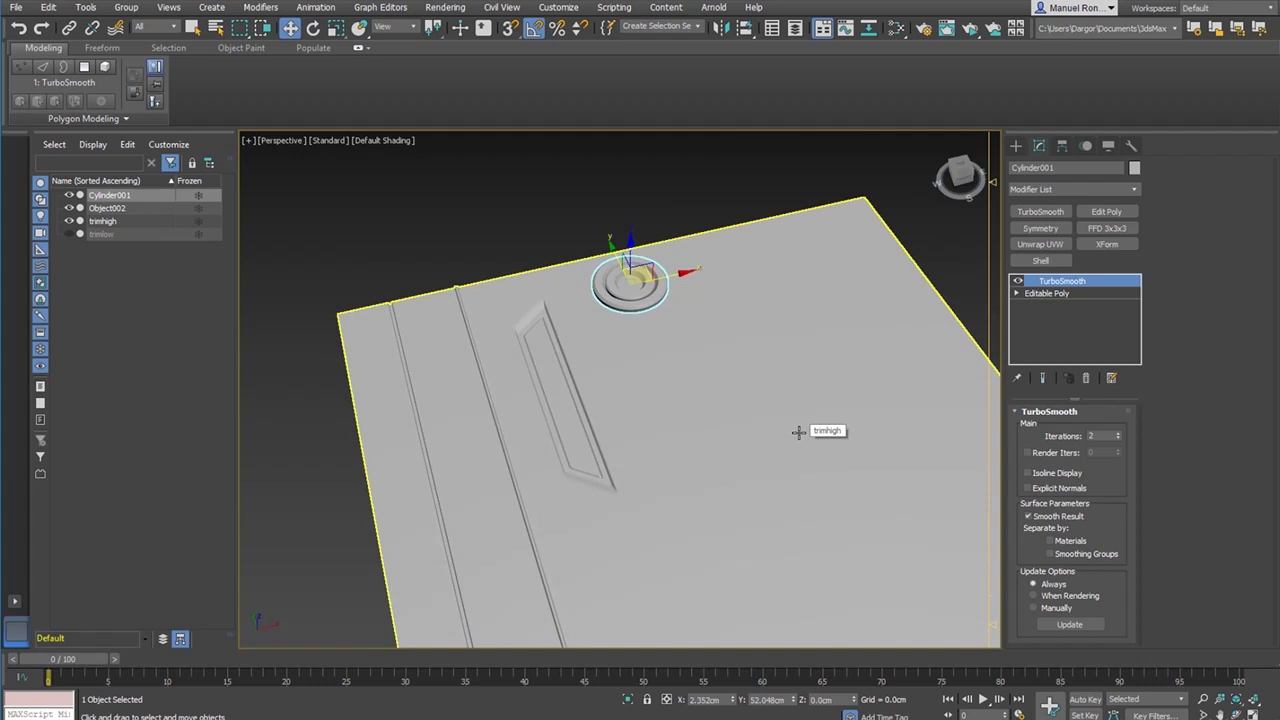
- Examine the disc's height and shading on the trimhigh plane against the neighbouring panel detail from several angles
alt+middle_drag(792, 428, 850, 373)
alt+middle_drag(762, 270, 491, 360)
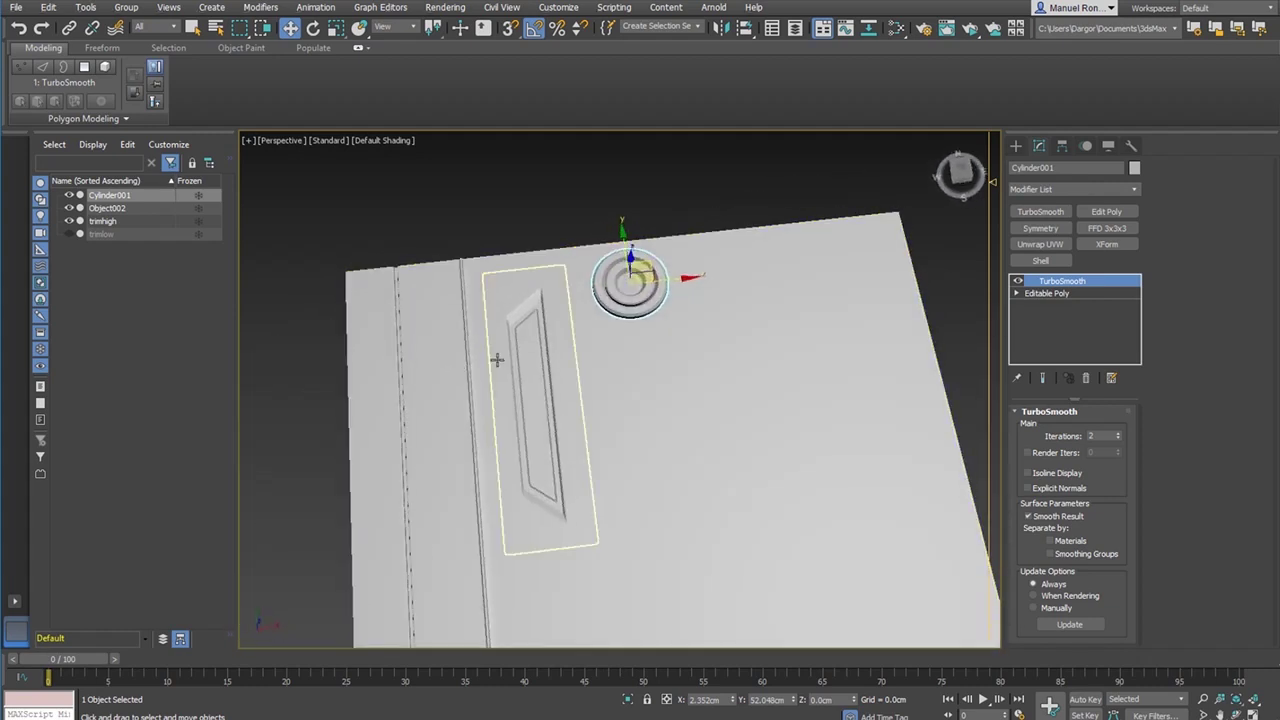
scroll(500, 360, up, 4)
alt+middle_drag(632, 275, 640, 182)
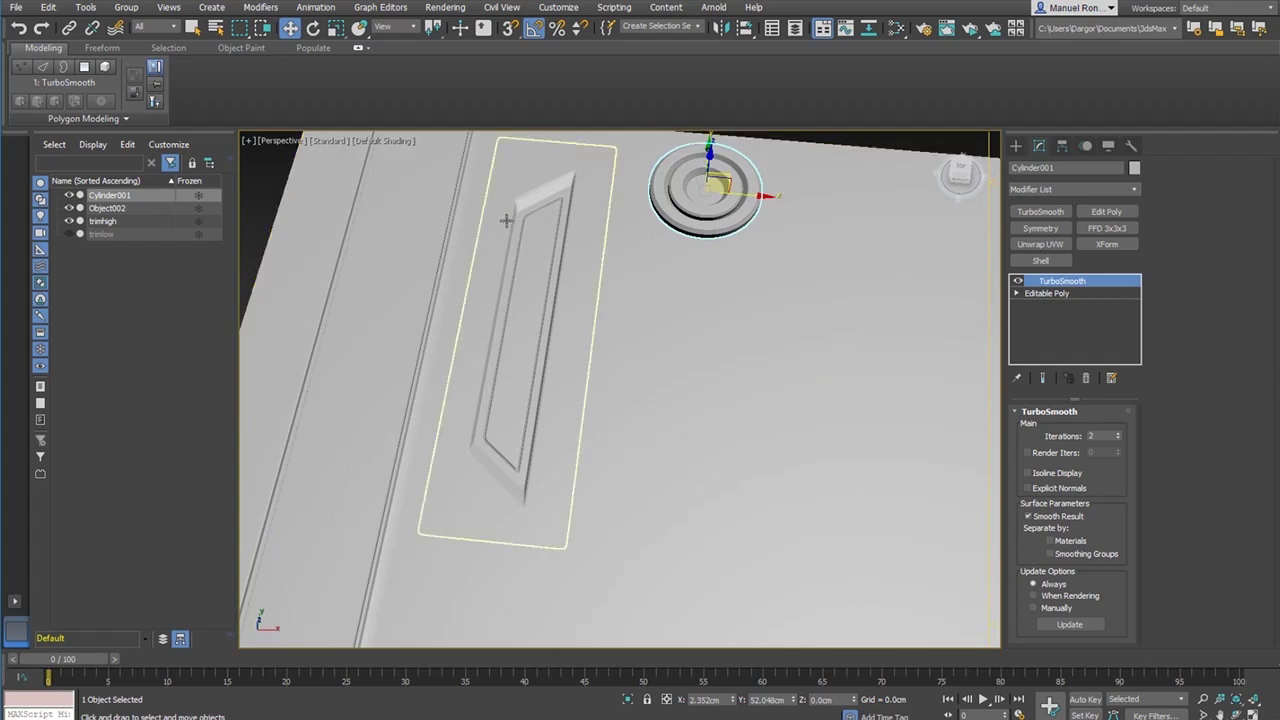
alt+middle_drag(580, 214, 667, 249)
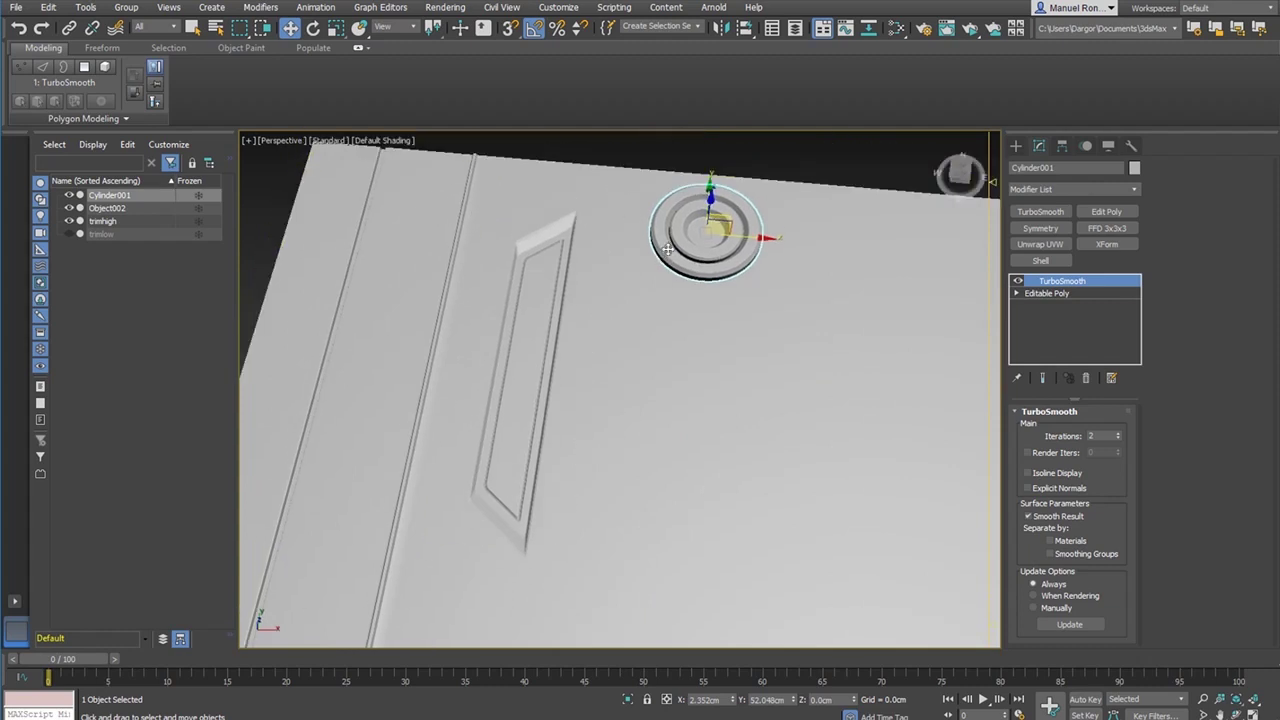
alt+middle_drag(629, 211, 580, 197)
scroll(665, 240, down, 6)
alt+middle_drag(630, 344, 546, 278)
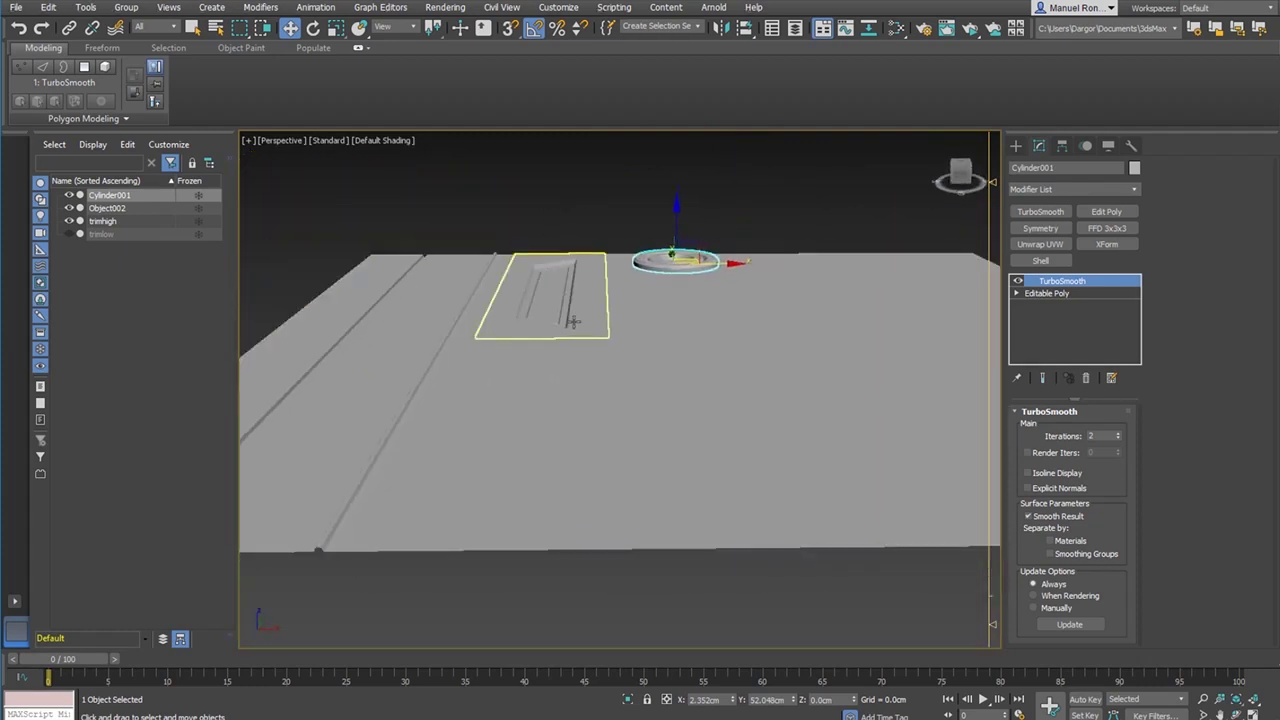
- Lower the disc in the front view to about Z -0.21 cm
key(f)
middle_drag(855, 518, 585, 482)
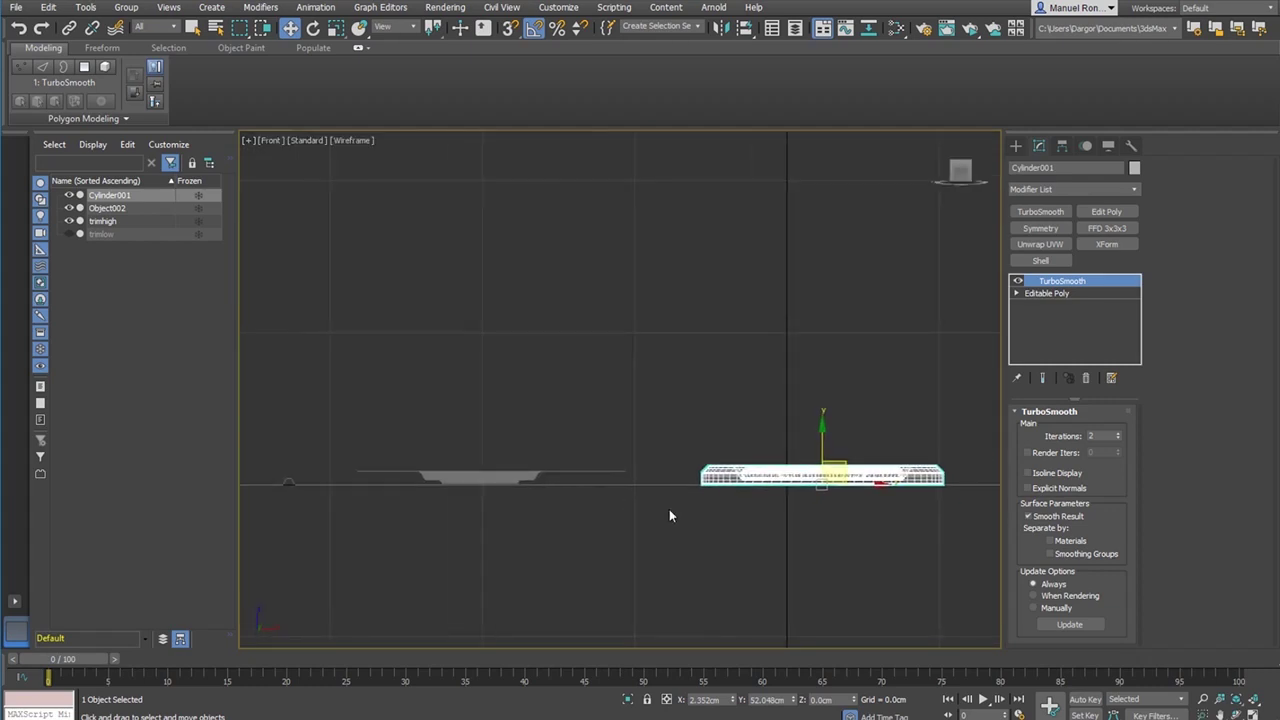
scroll(674, 523, up, 7)
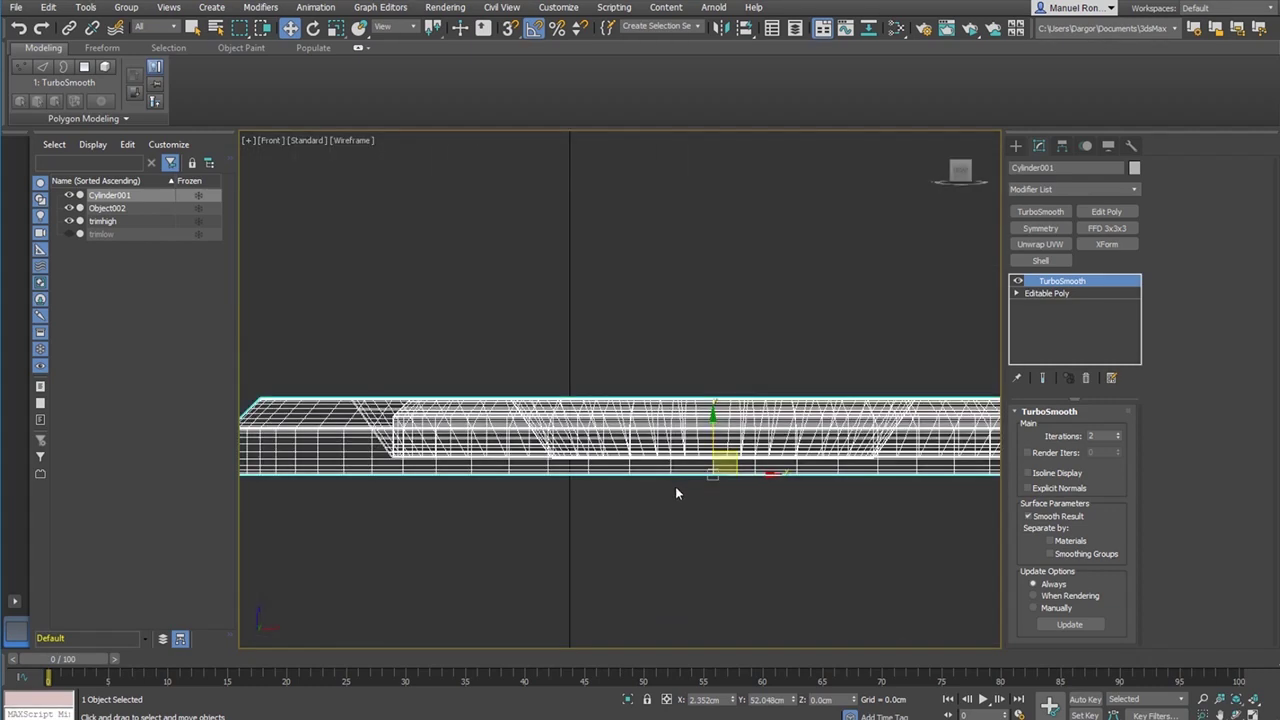
drag(714, 450, 718, 463)
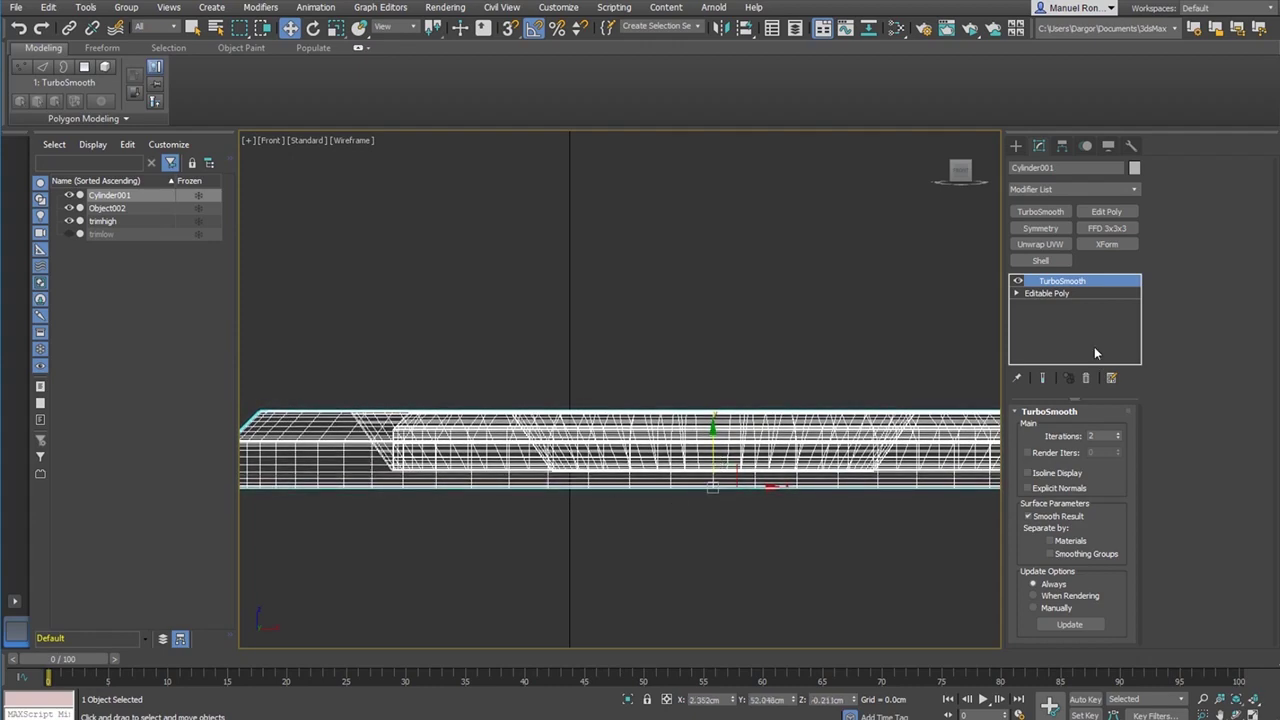
- Select the edges around the disc's open base in the Editable Poly and raise them to just below the recess floor
click(1088, 293)
click(1064, 428)
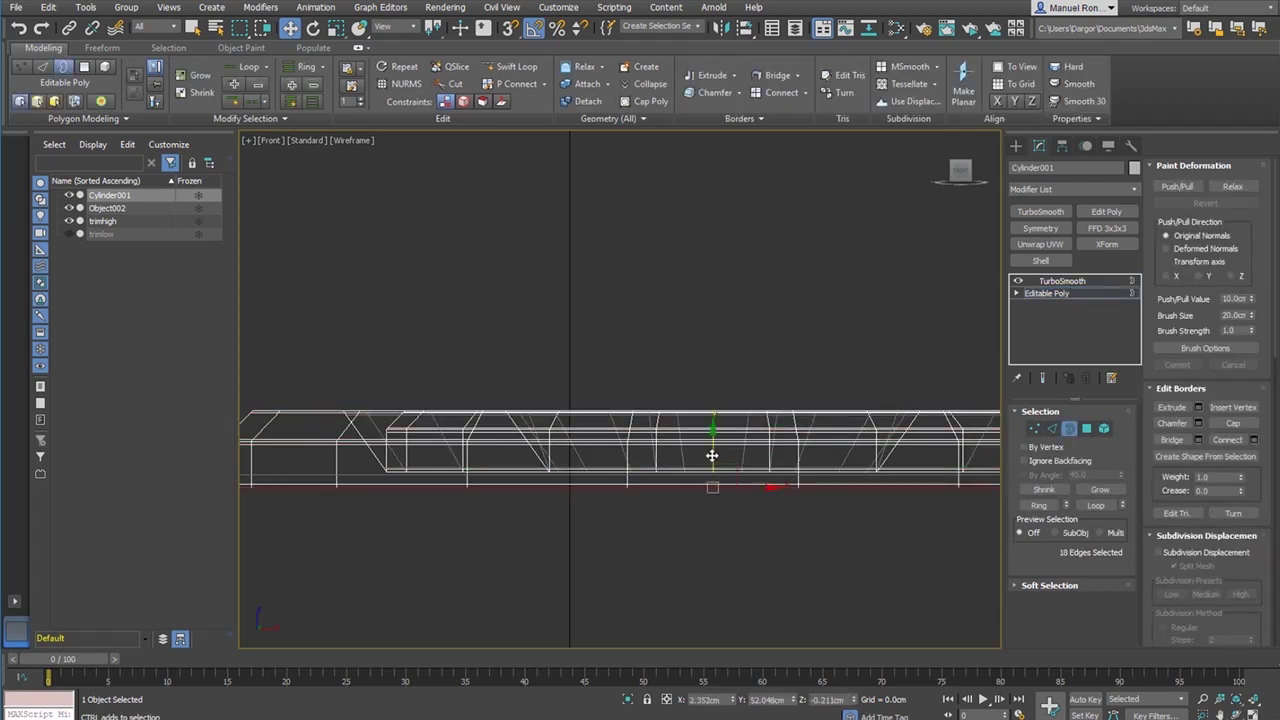
drag(712, 451, 714, 451)
scroll(670, 505, up, 2)
click(1052, 428)
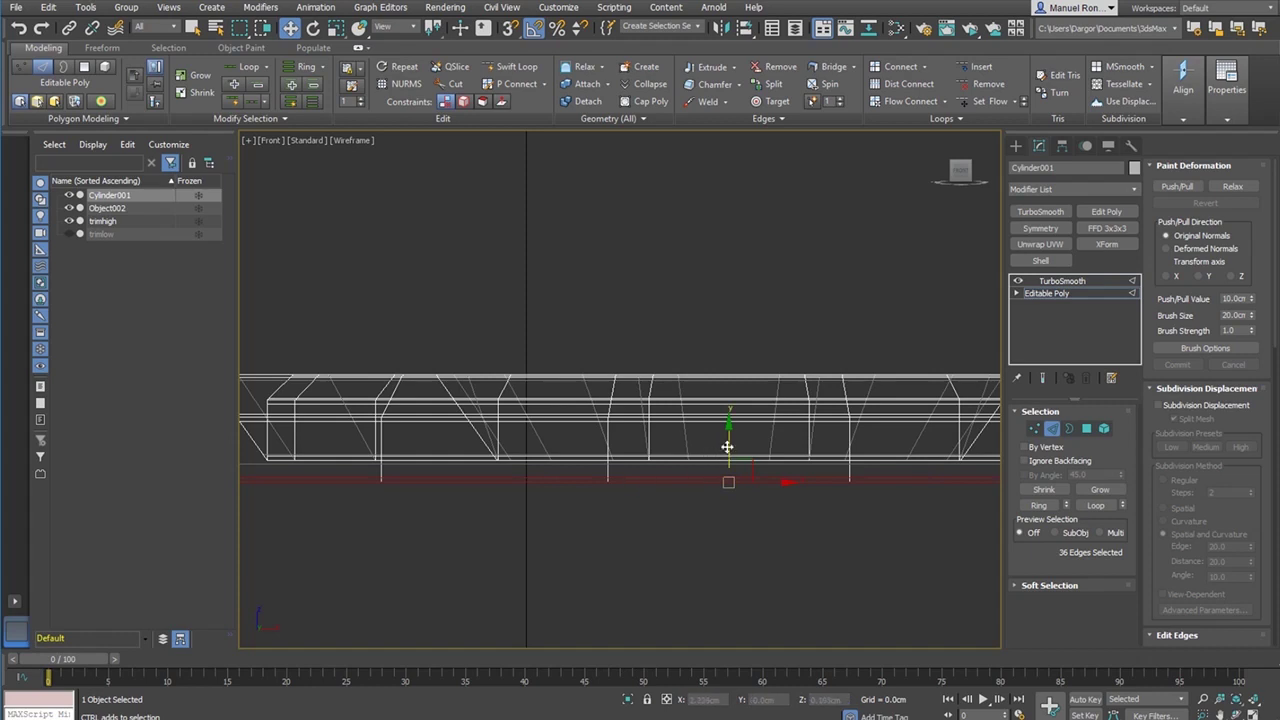
drag(729, 447, 729, 430)
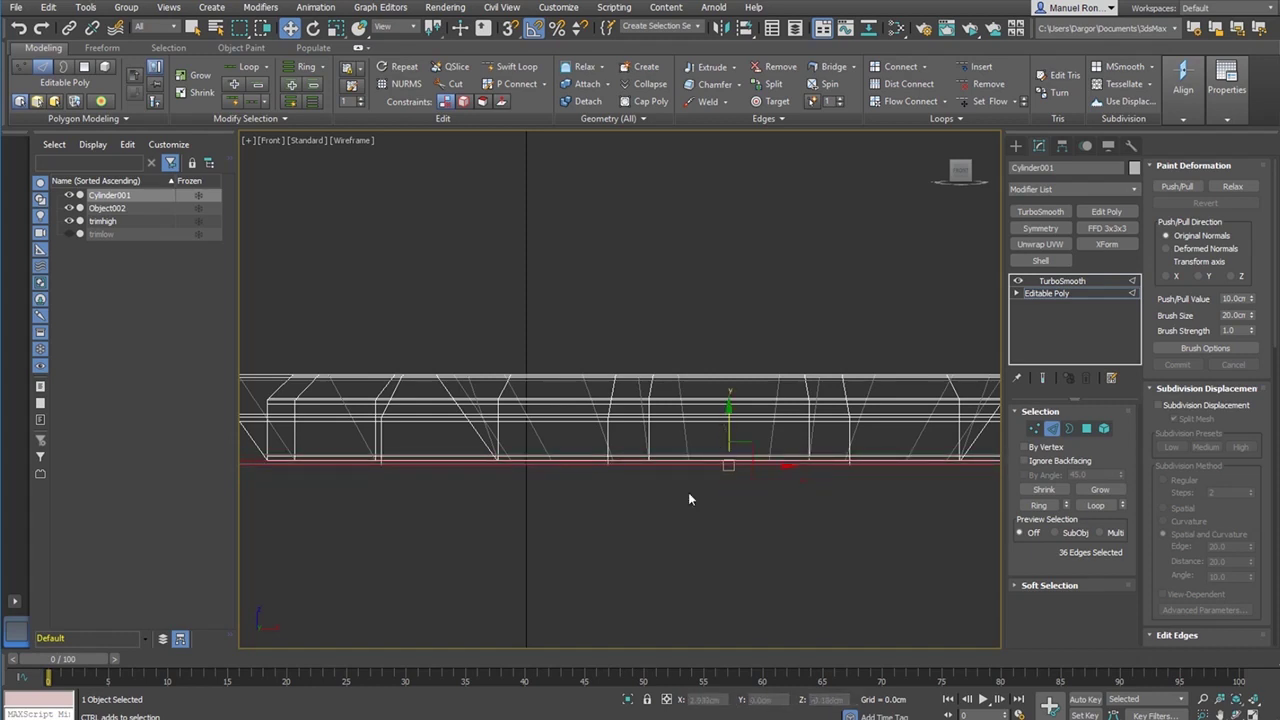